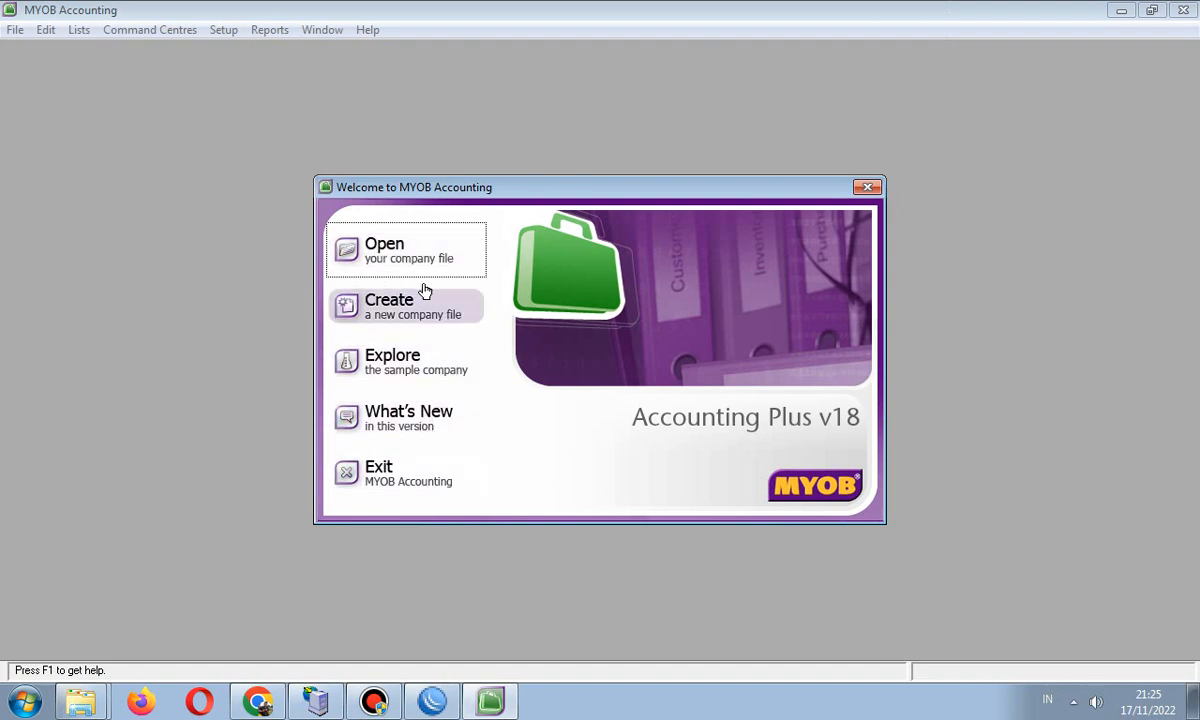
- Look at the existing PD_ SUBUR.myo file without opening it, then start a new company file through to Company Information
click(380, 238)
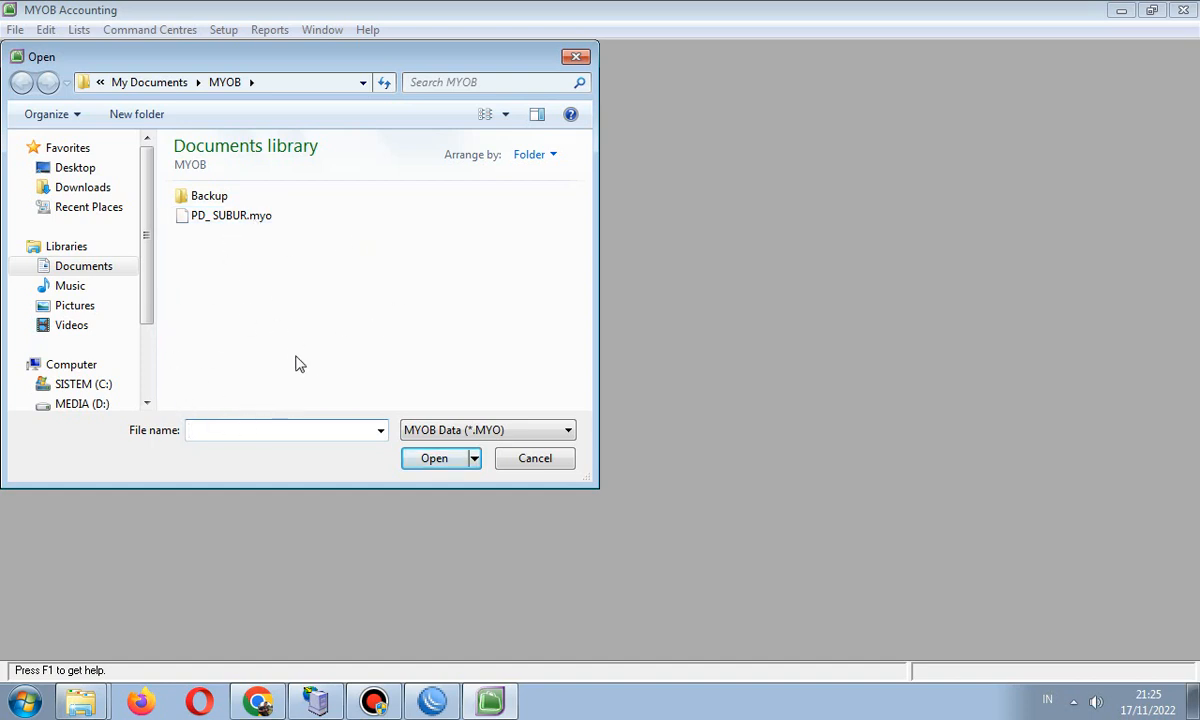
click(201, 215)
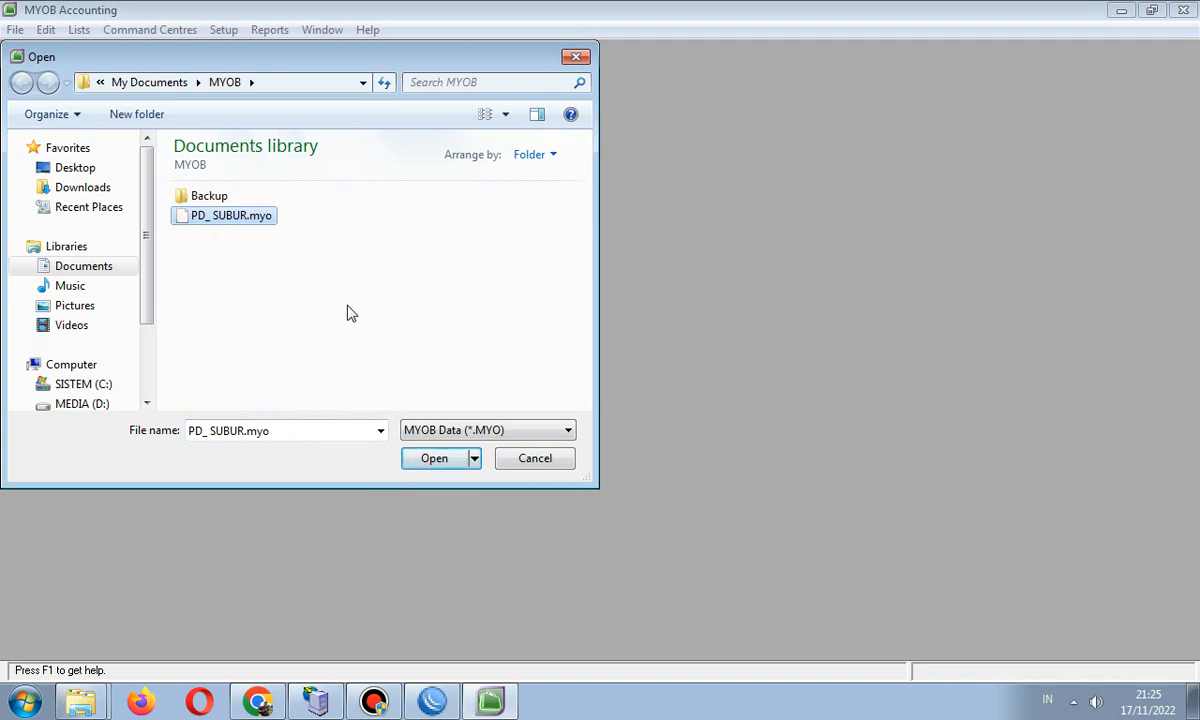
click(535, 458)
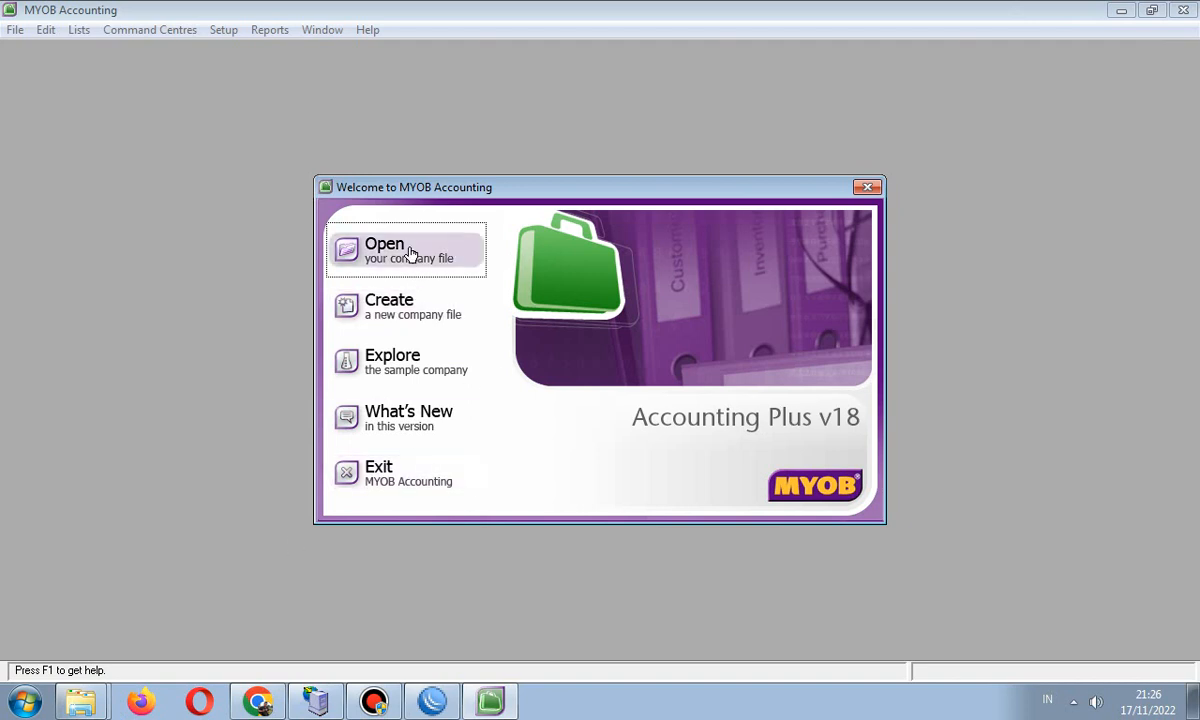
click(387, 310)
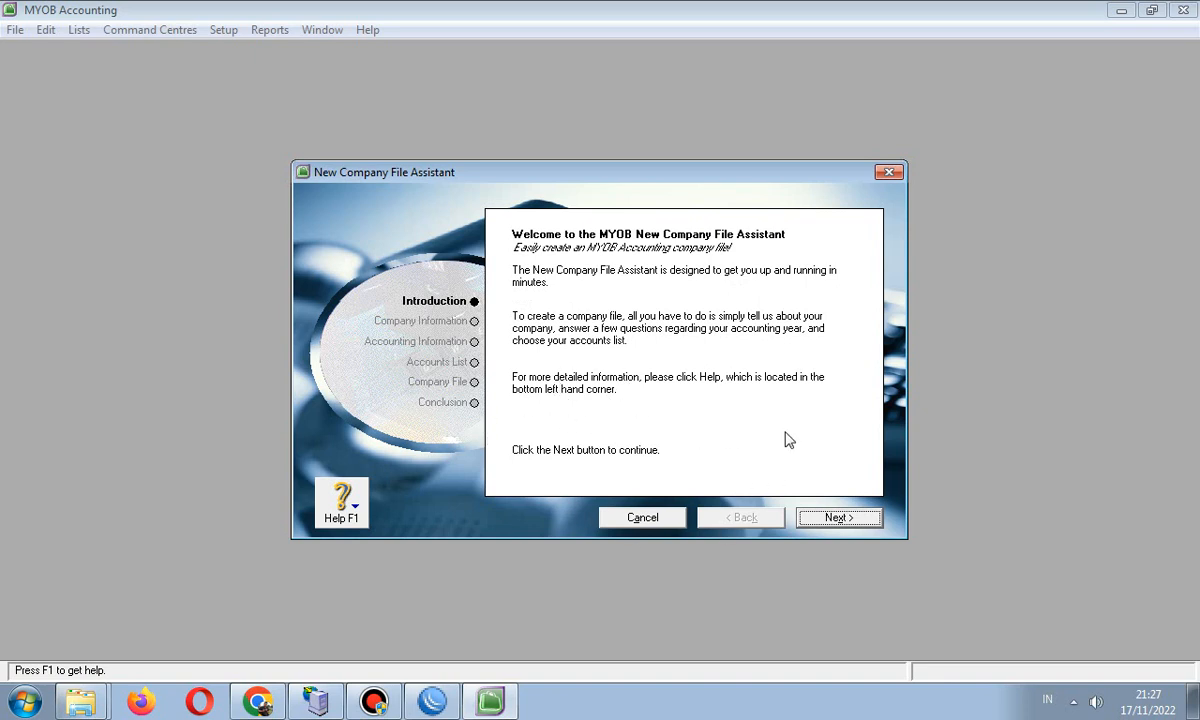
click(838, 518)
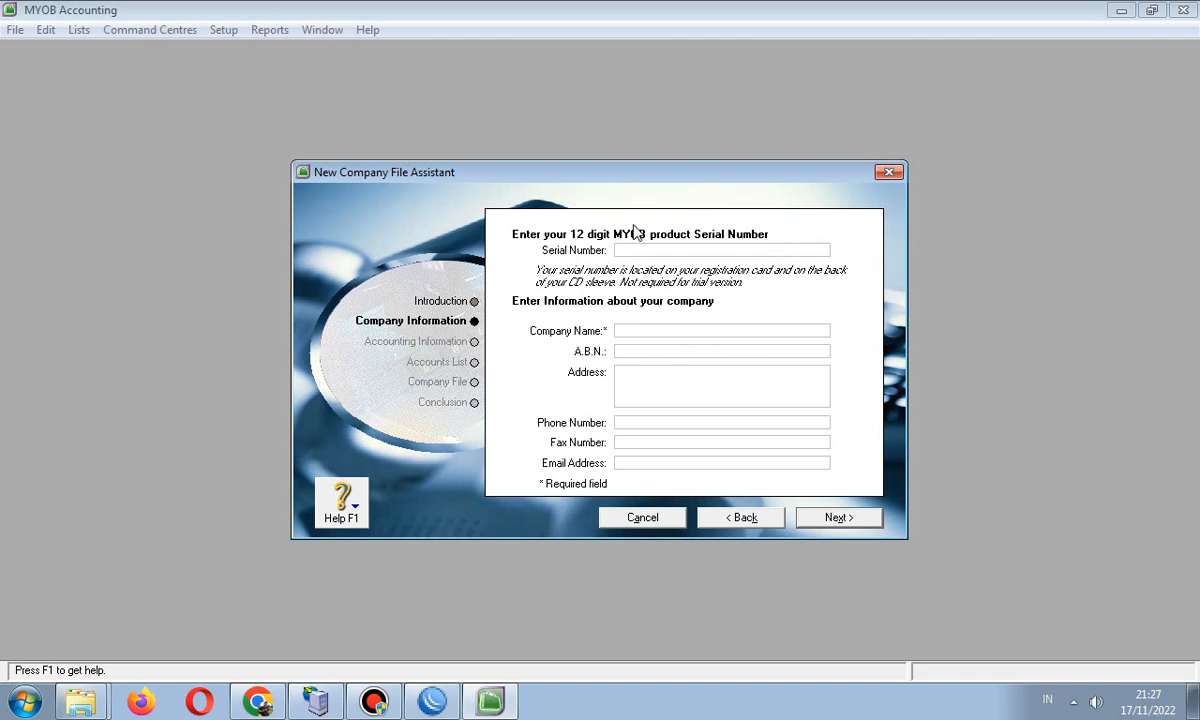
click(619, 331)
mouse_move(93, 705)
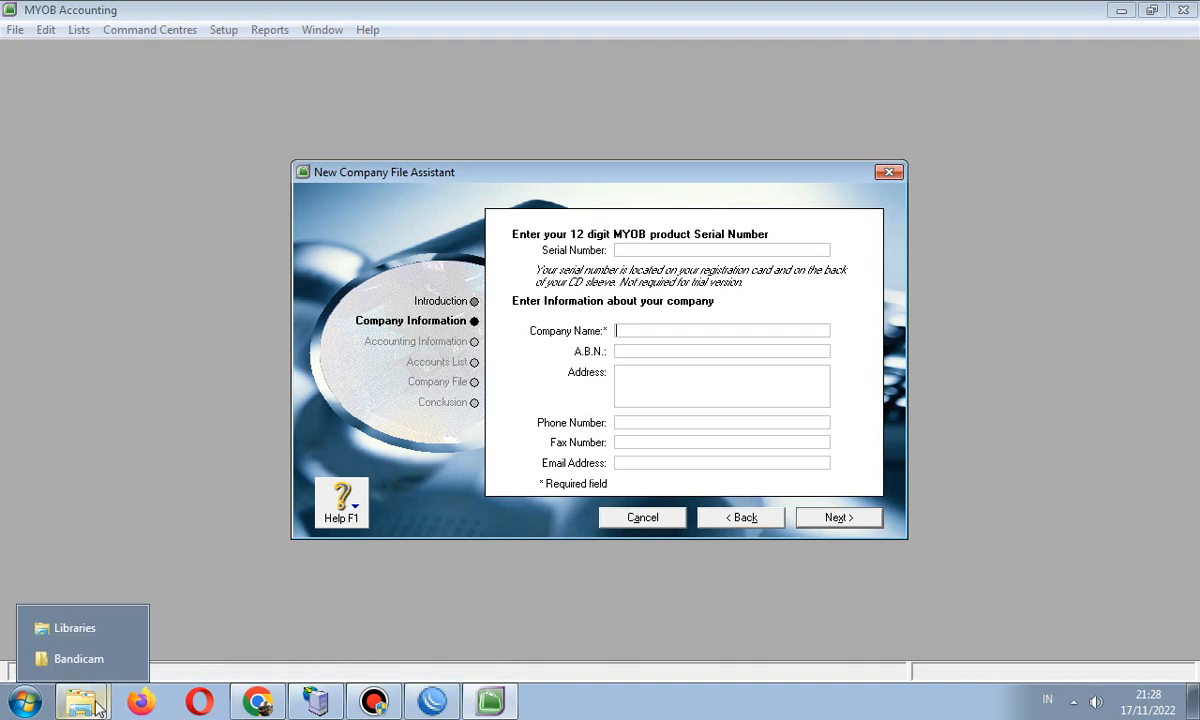
- Open the PD. SUBUR MYOB Word document from Libraries > Documents > MYOB
click(62, 630)
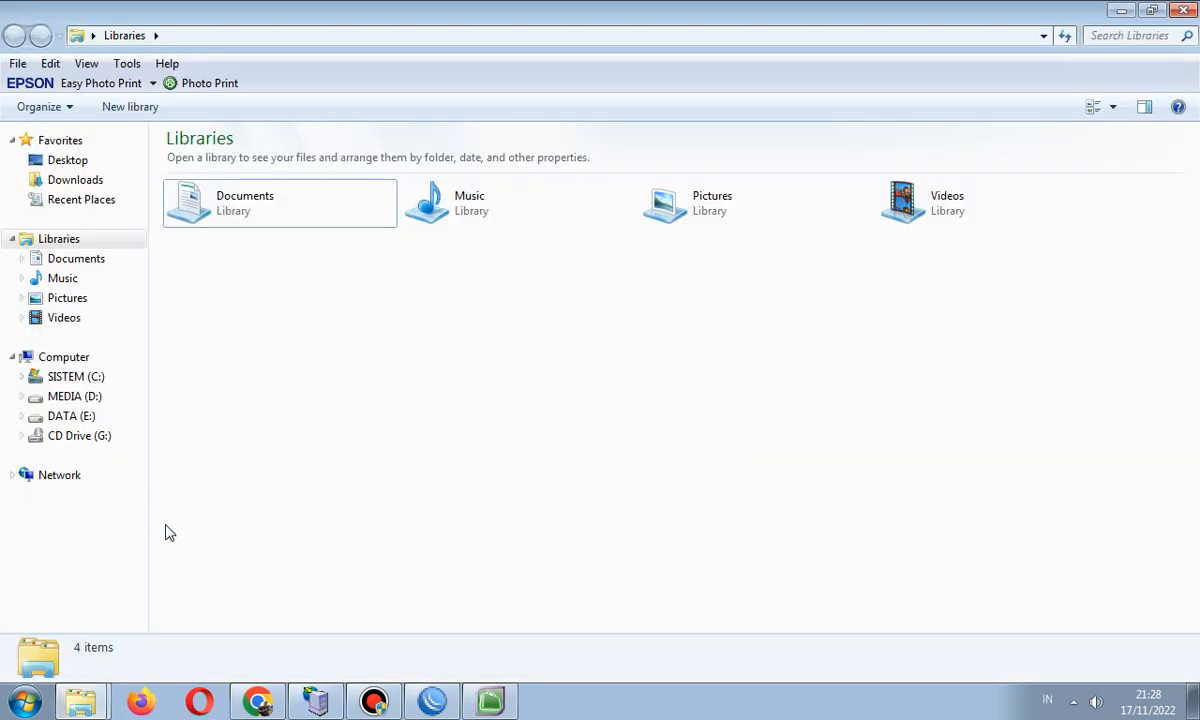
click(78, 259)
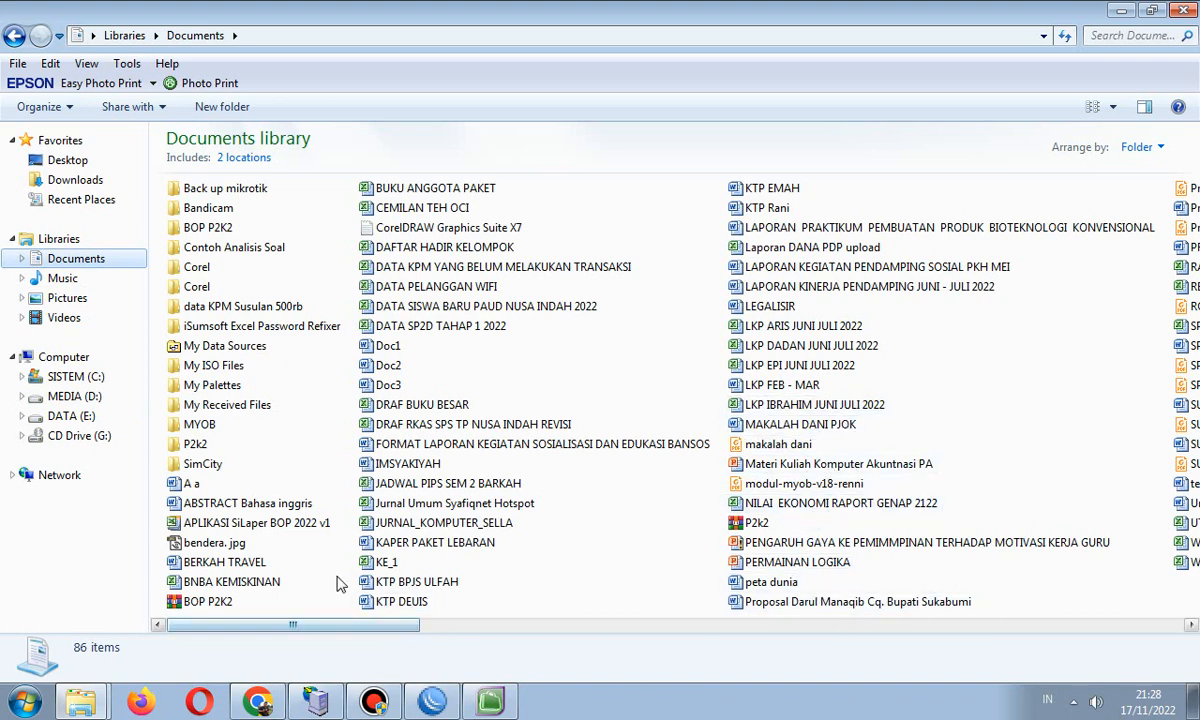
double_click(199, 424)
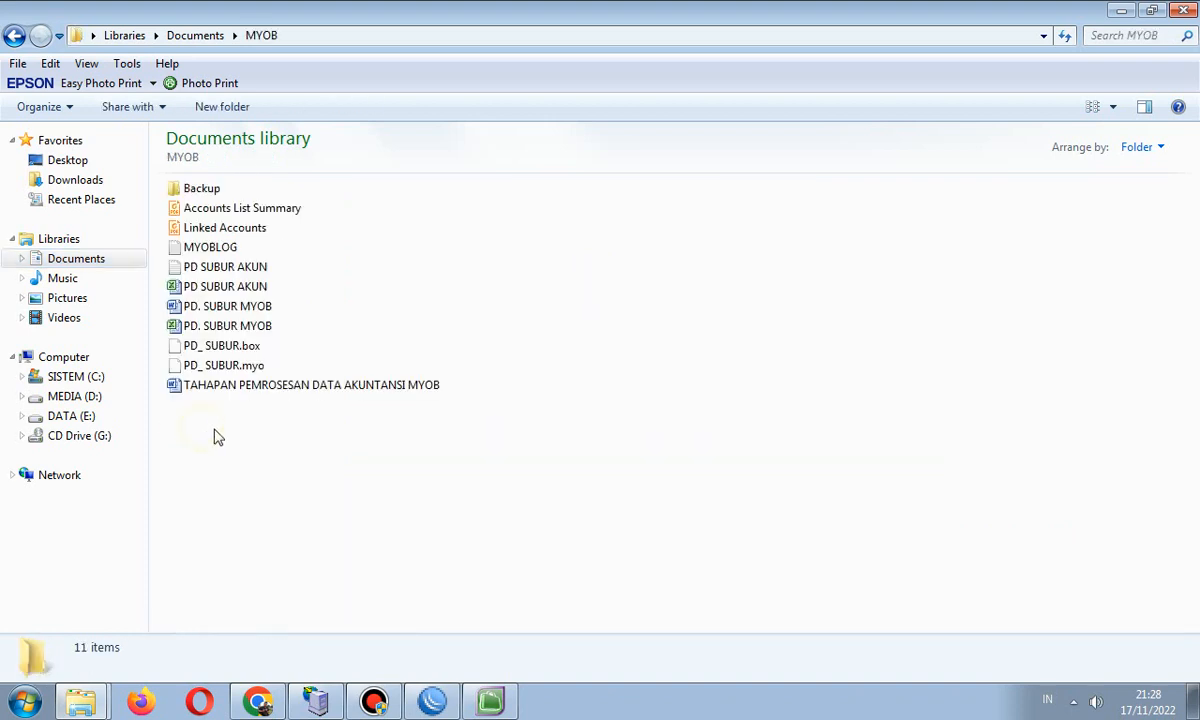
double_click(232, 312)
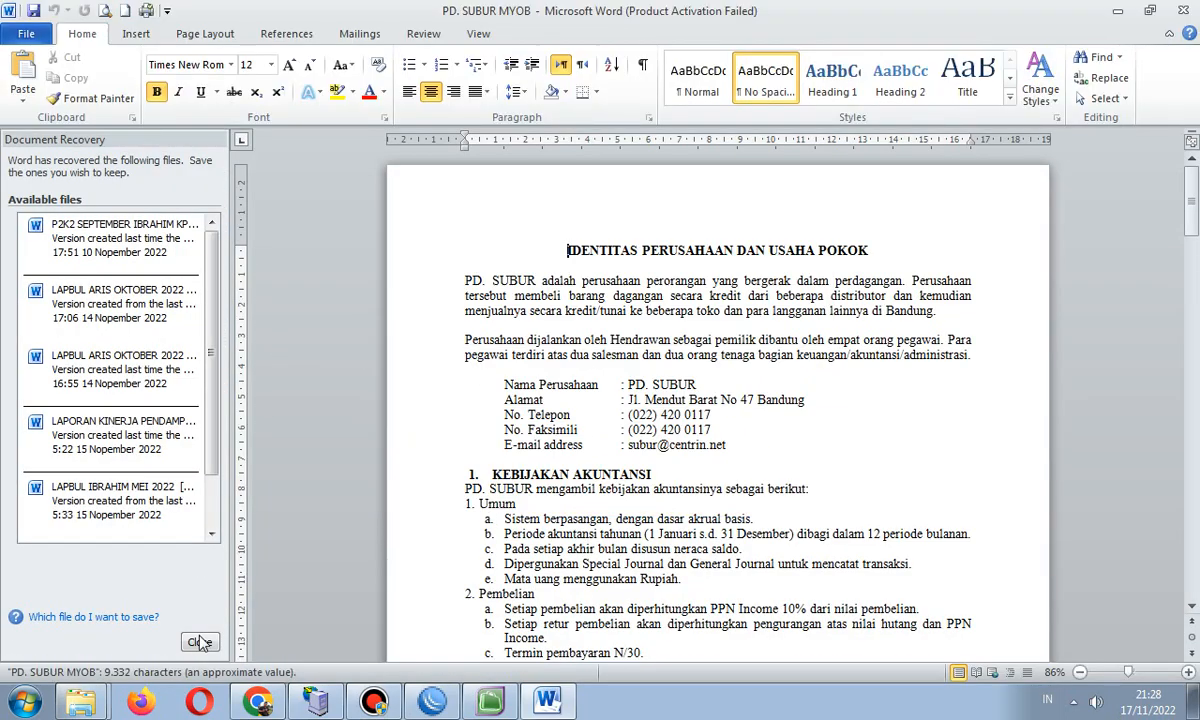
- Dismiss Word's Document Recovery pane and the Microsoft Office Activation Wizard
click(199, 641)
click(452, 285)
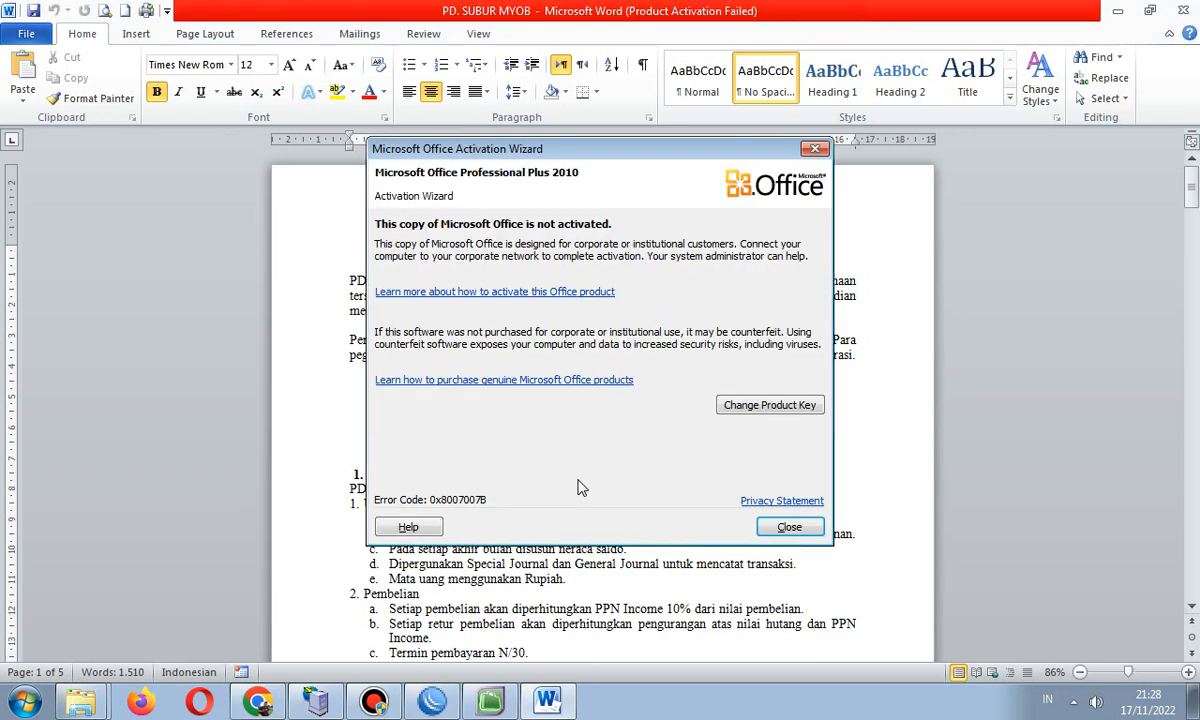
click(814, 151)
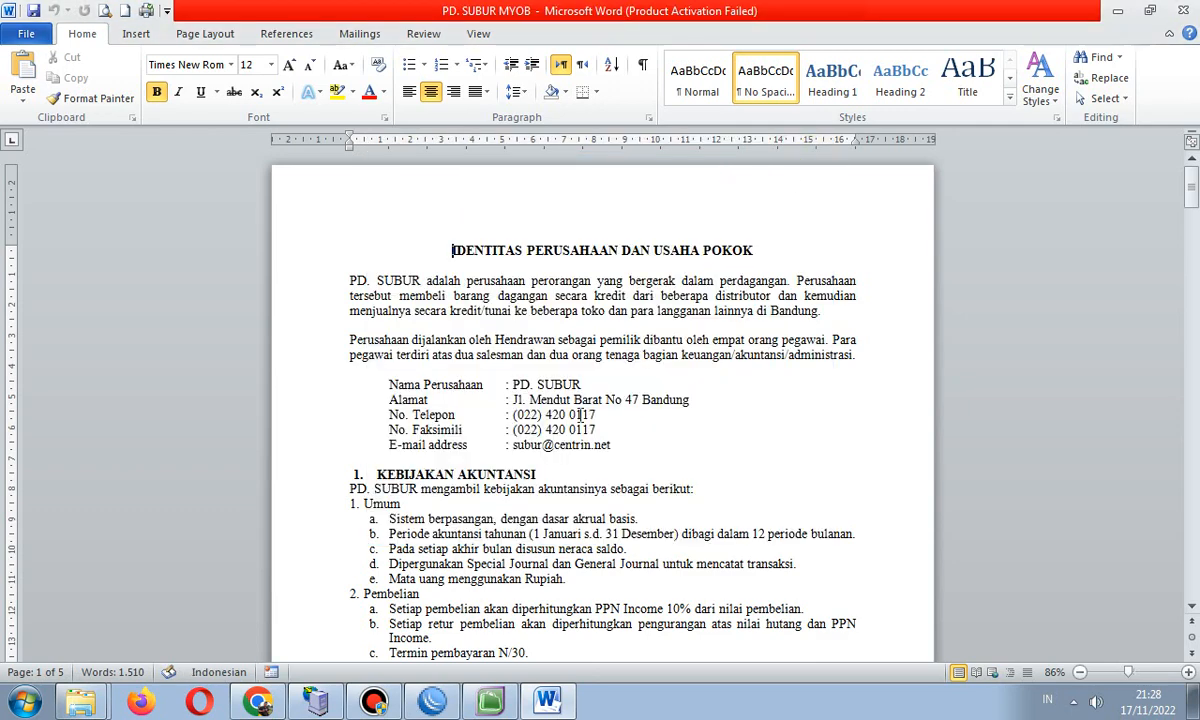
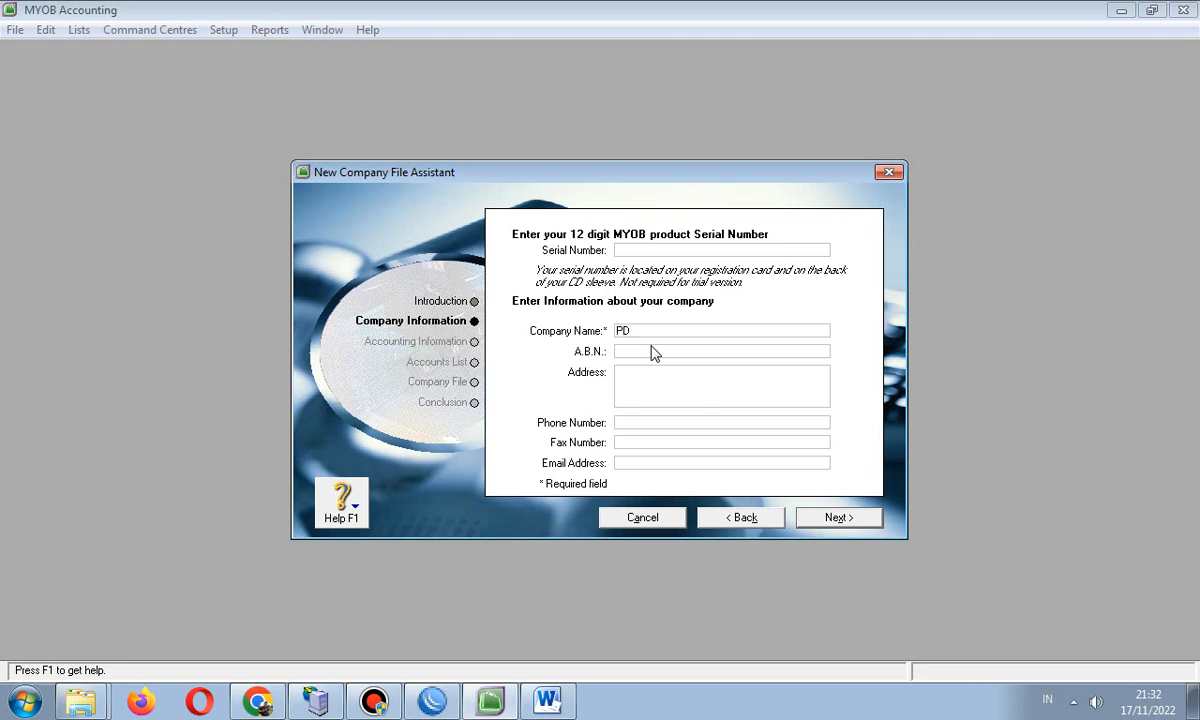
- Enter PD. SUBUR as the company name, skip the A.B.N., and fill in its street address, phone, fax and e-mail
text(SUBUR)
click(652, 348)
key(Tab)
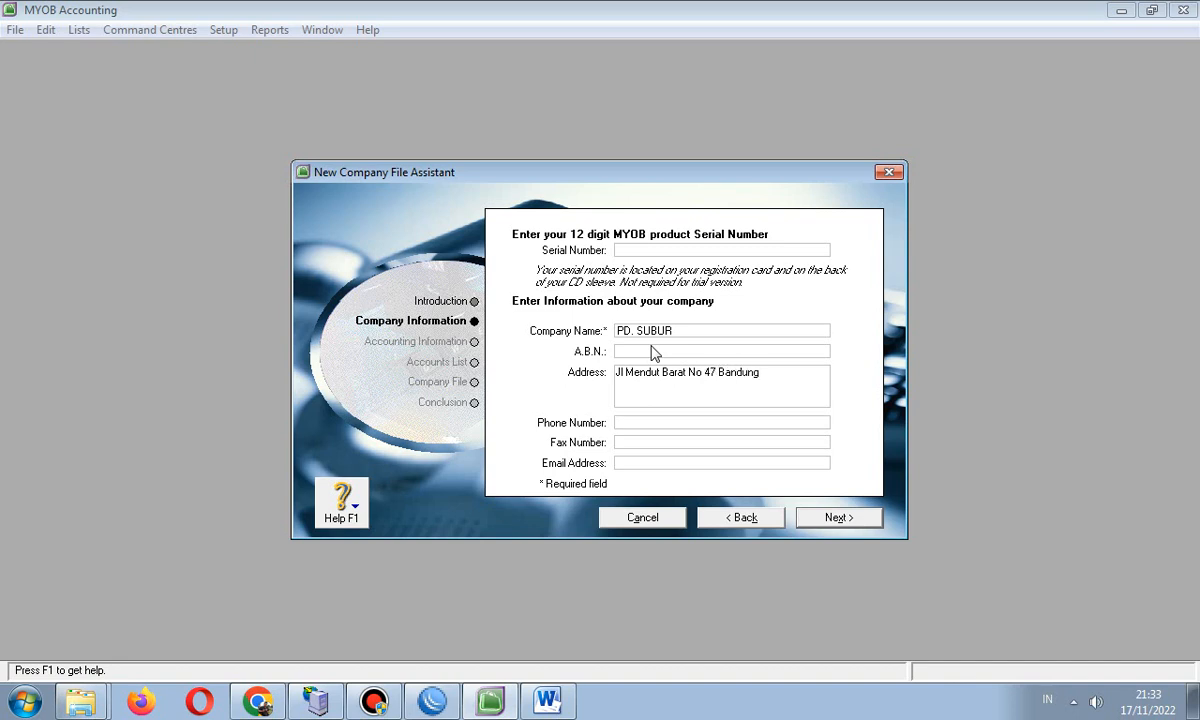
key(Tab)
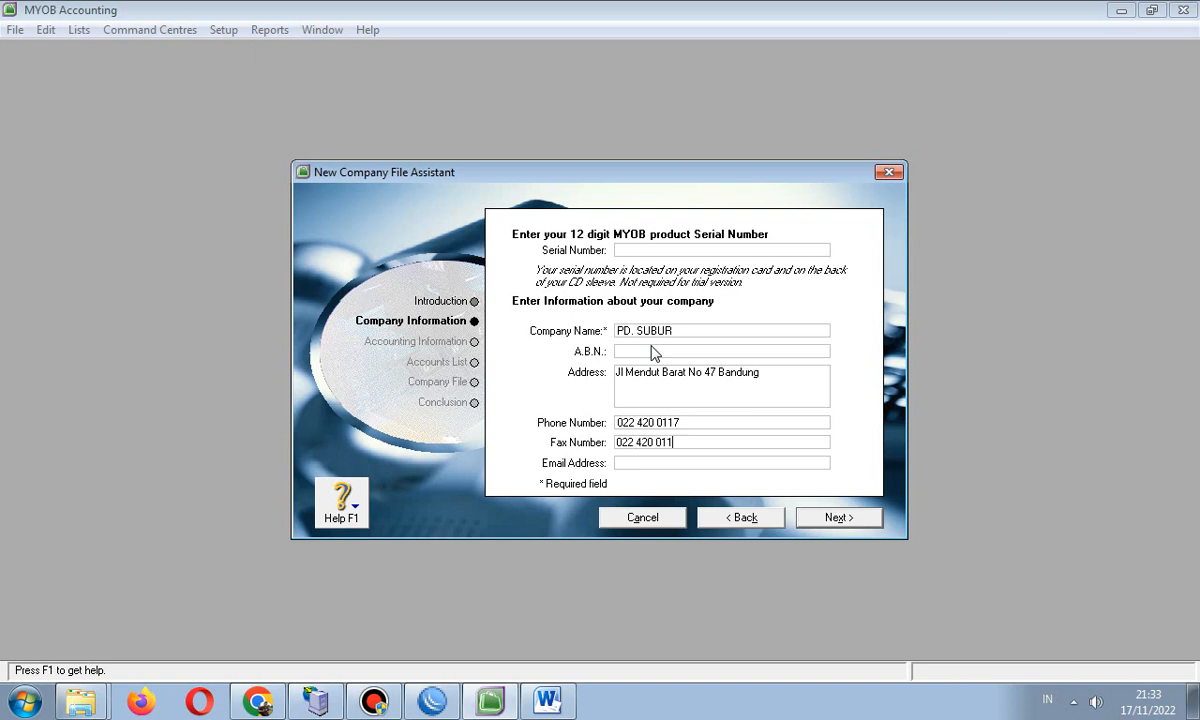
key(Tab)
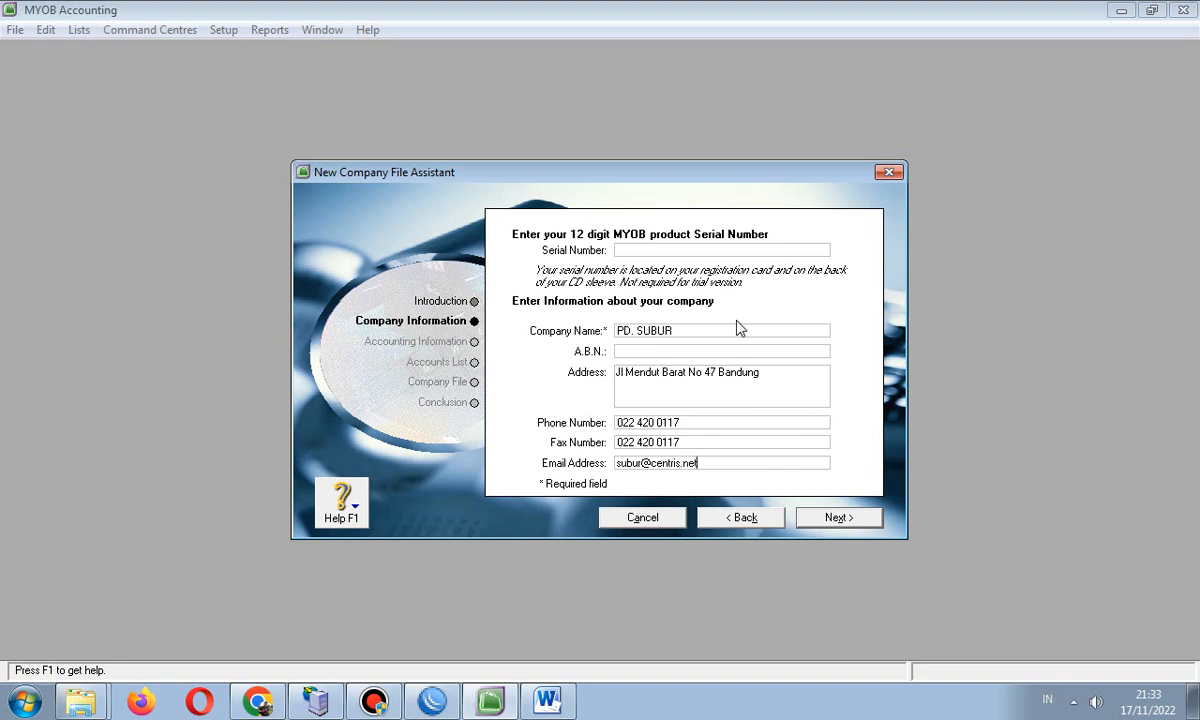
- Advance to the accounting-year step and review the policy and trial balance pages in the Word document
click(837, 519)
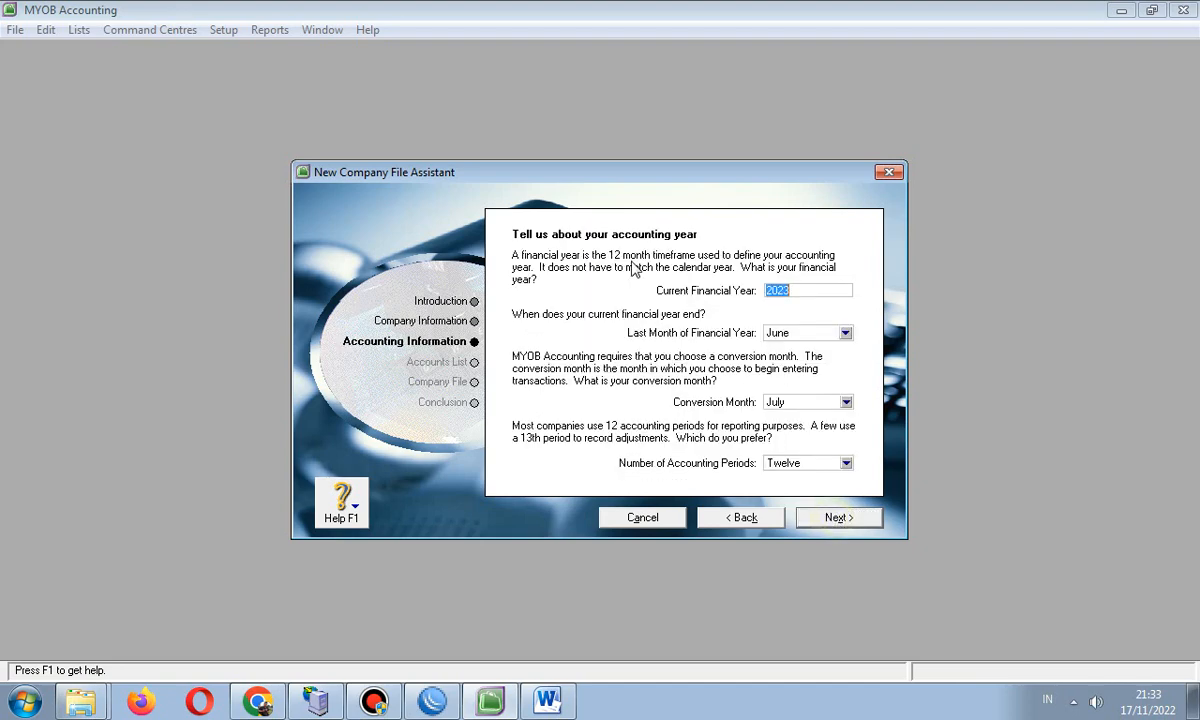
click(545, 700)
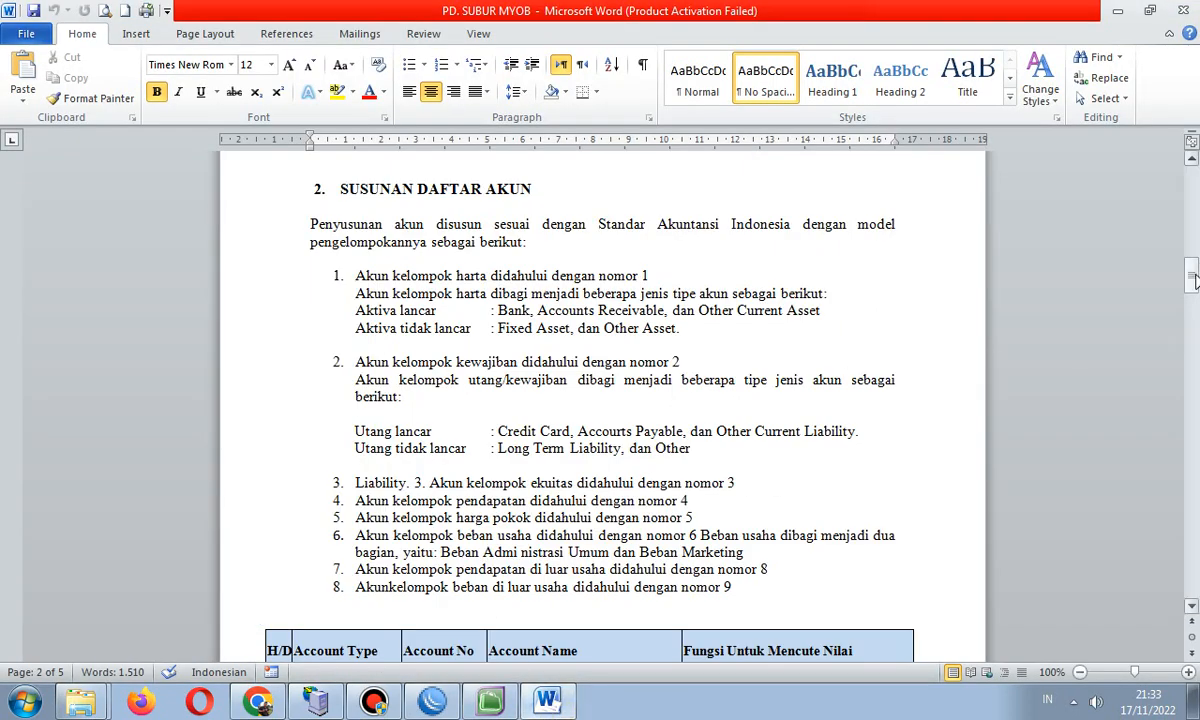
drag(1193, 280, 1193, 205)
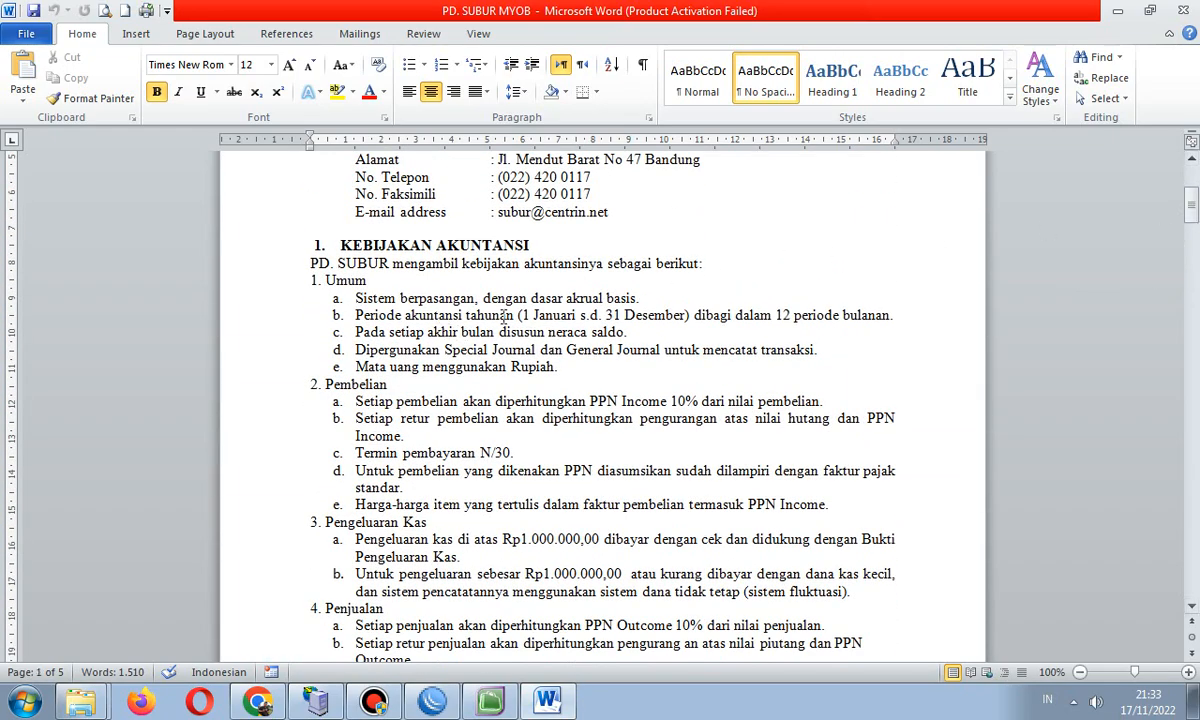
click(490, 700)
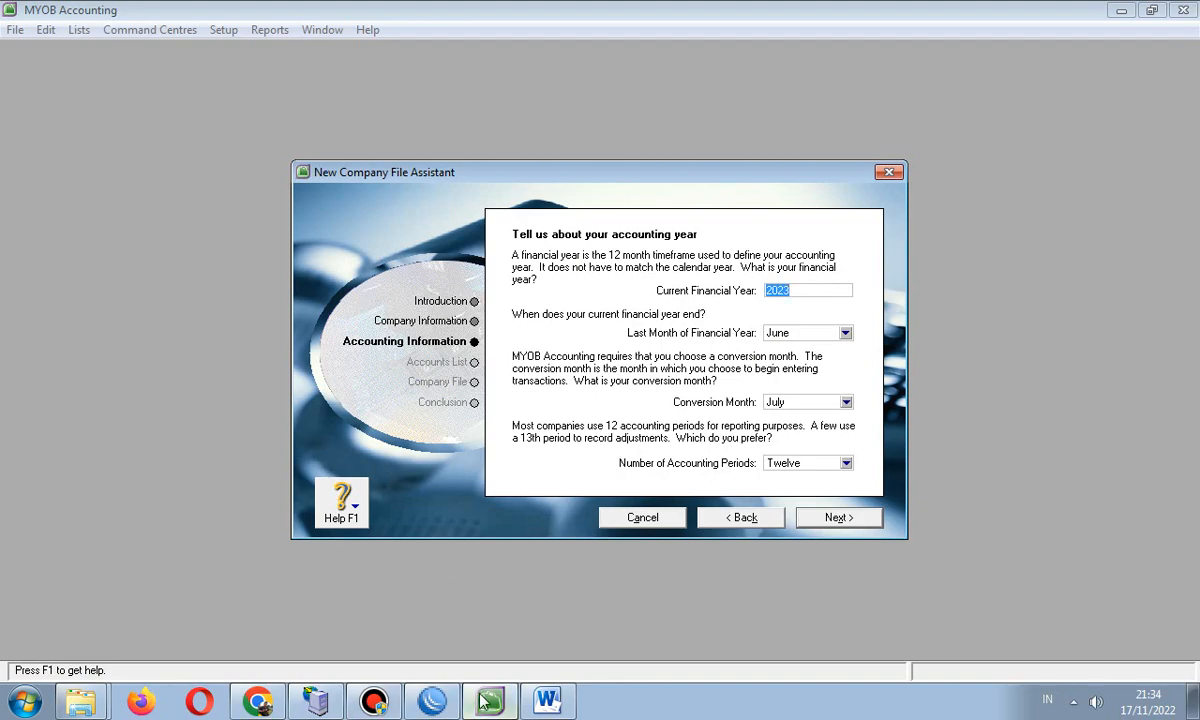
click(546, 702)
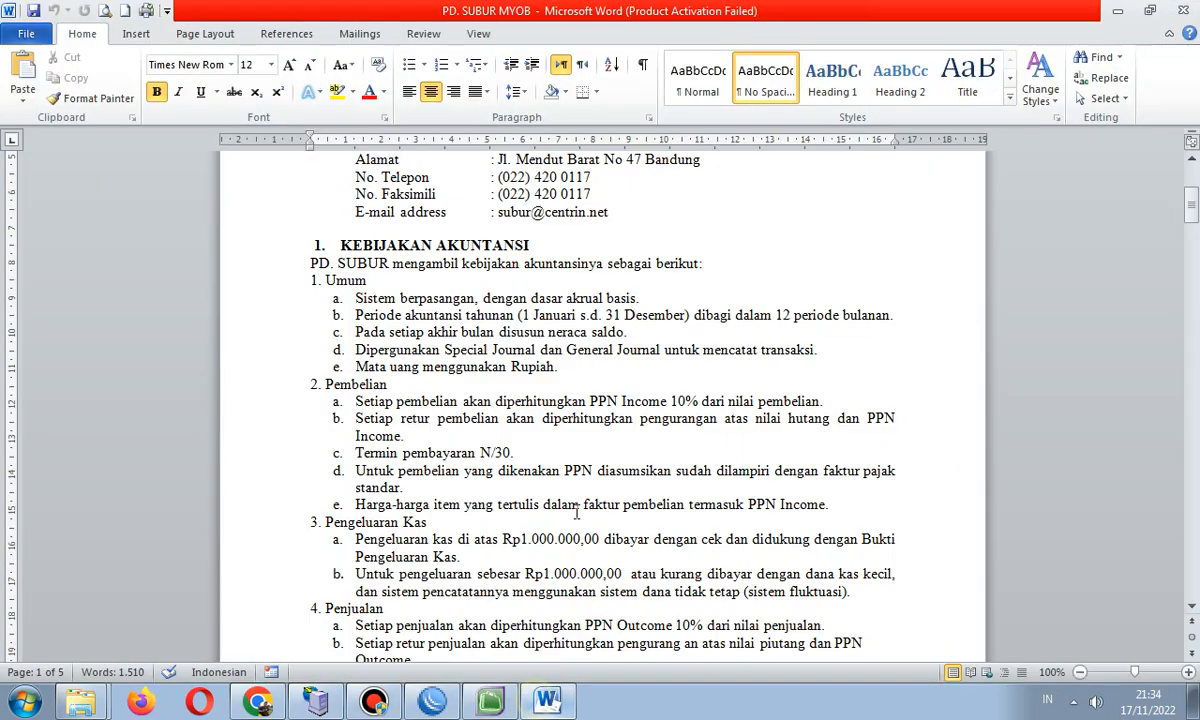
drag(1192, 206, 1193, 446)
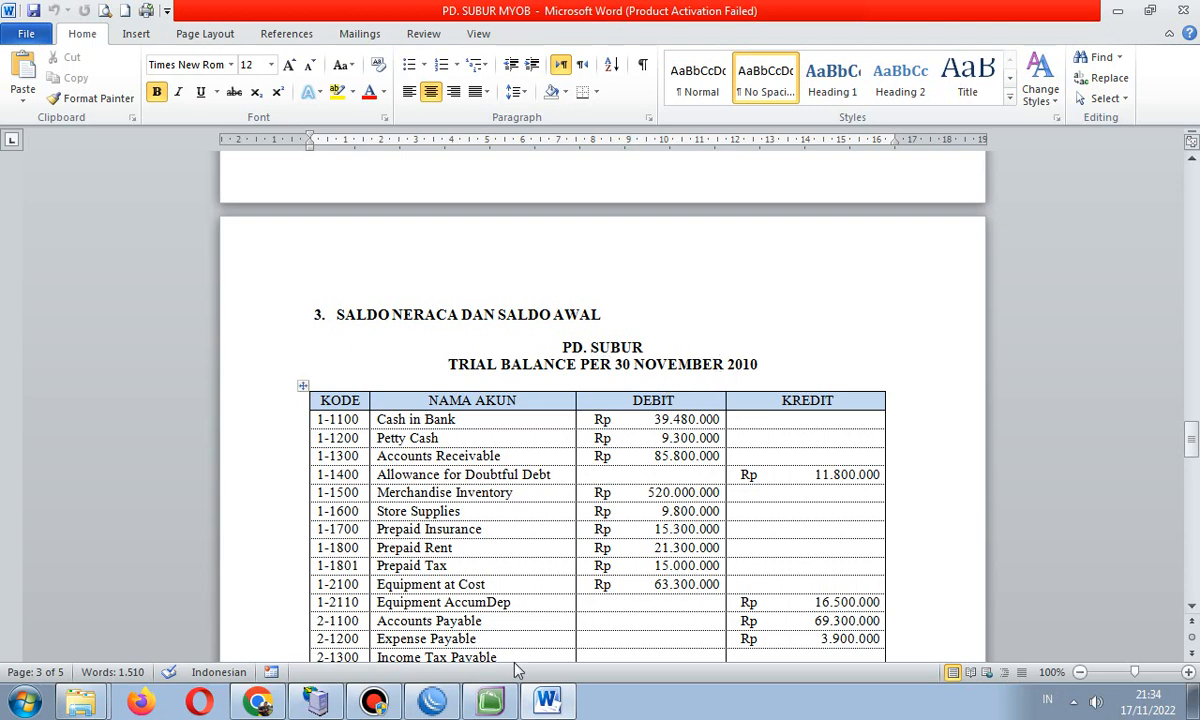
click(491, 703)
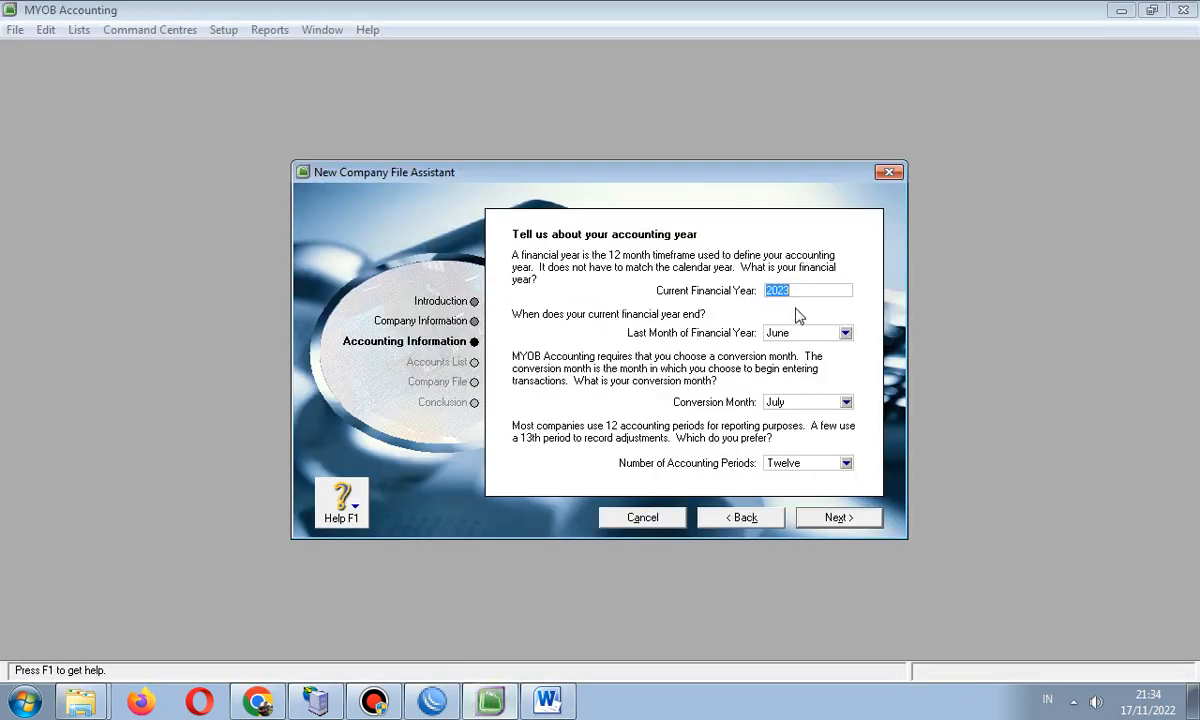
- Set the current financial year to 2010 with December as its last month, checking the trial balance
text(2010)
click(832, 336)
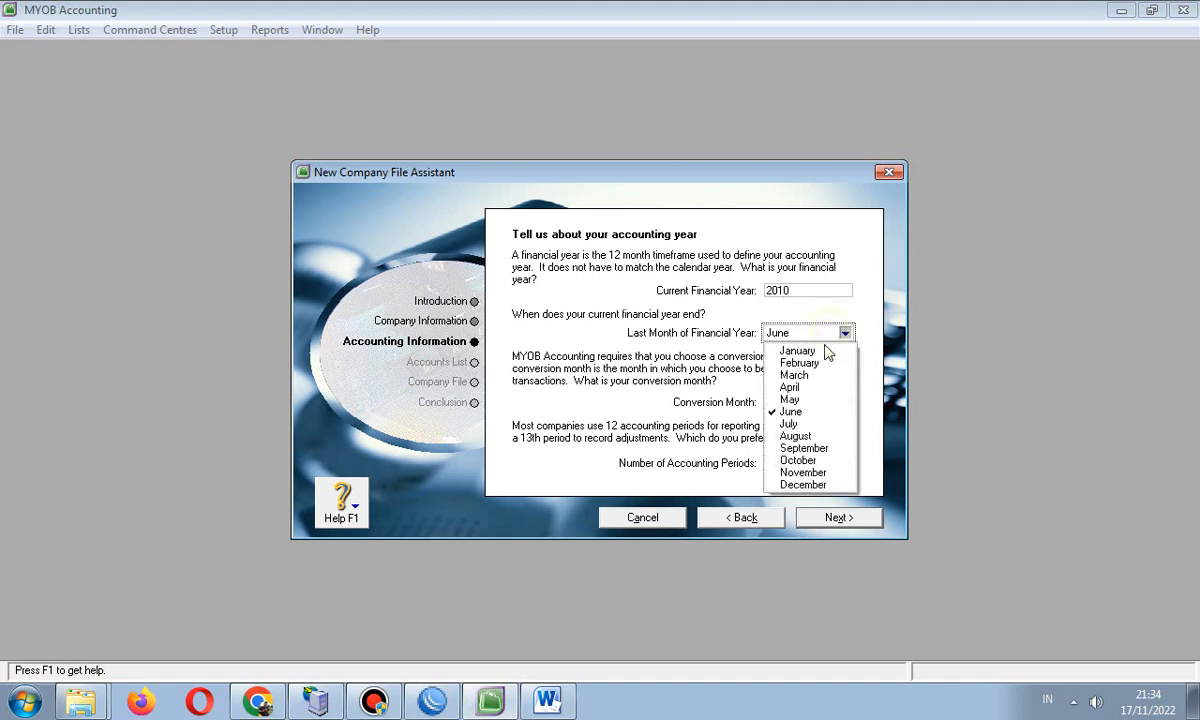
click(816, 485)
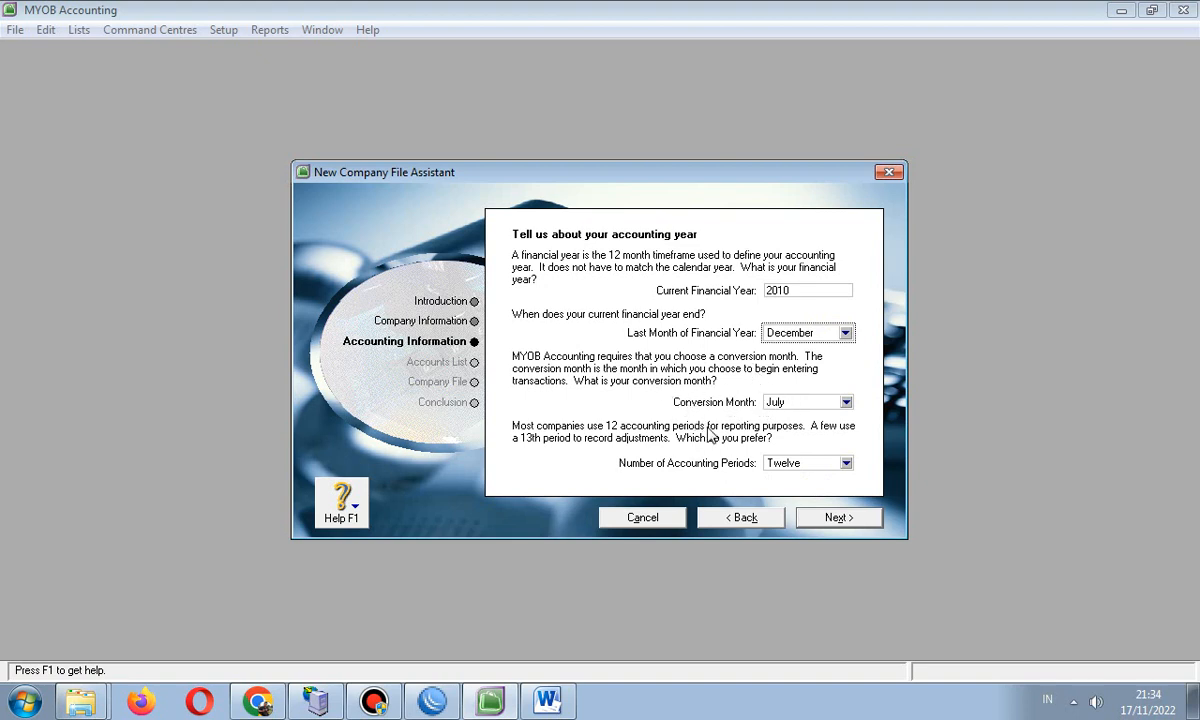
click(540, 702)
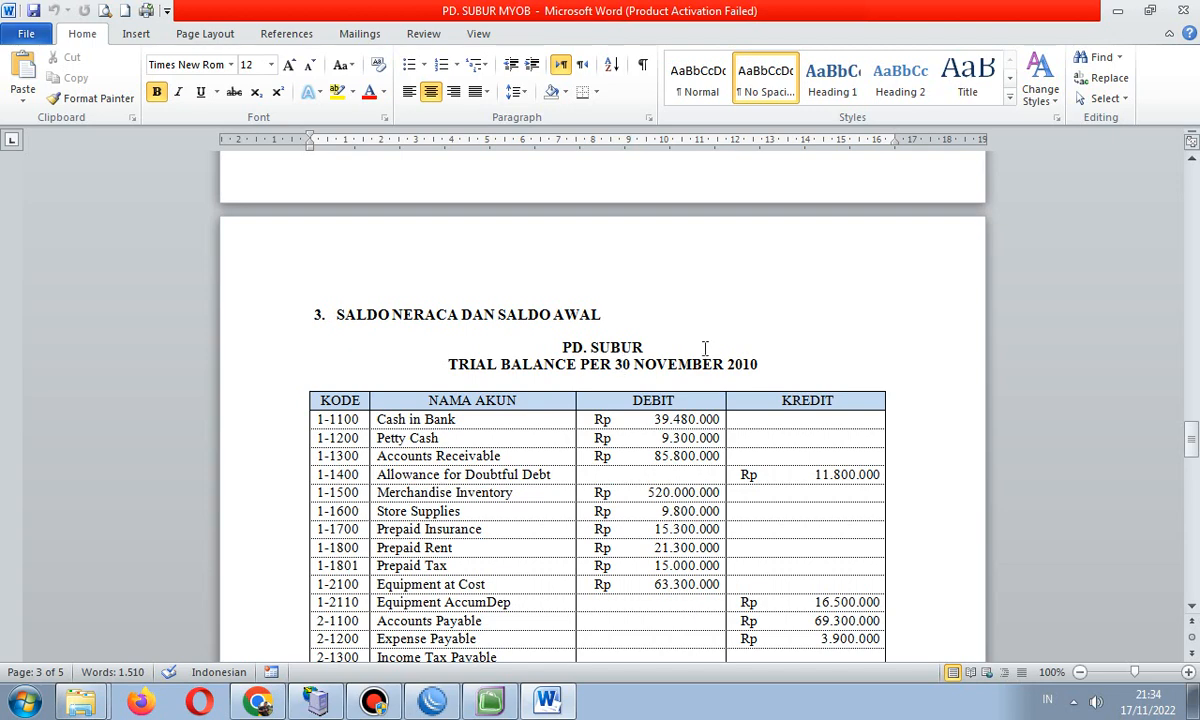
click(490, 701)
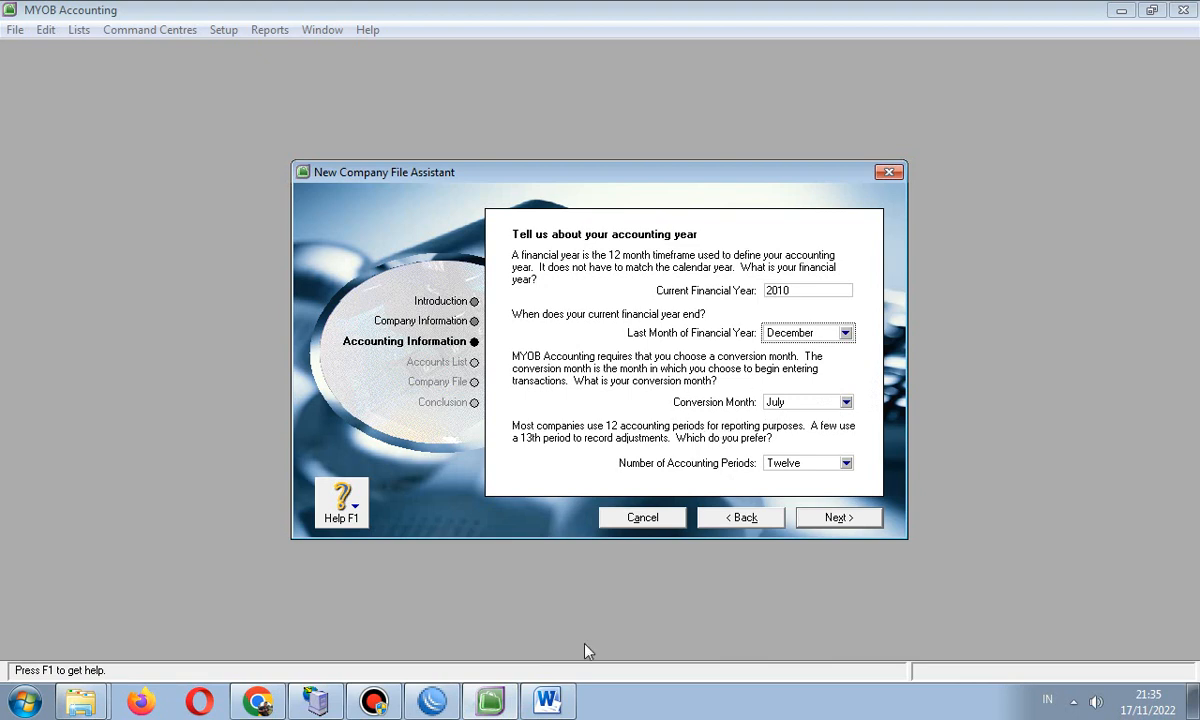
- Set December as the conversion month, keep twelve accounting periods, and continue to confirmation
click(846, 403)
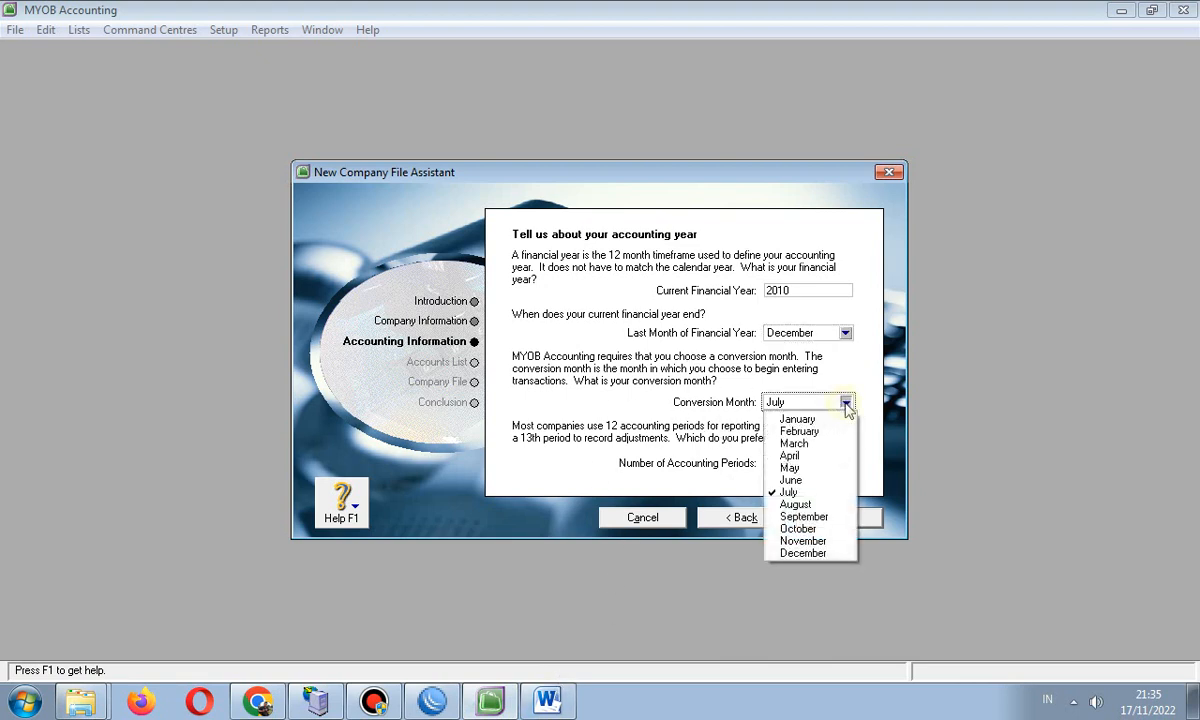
click(795, 552)
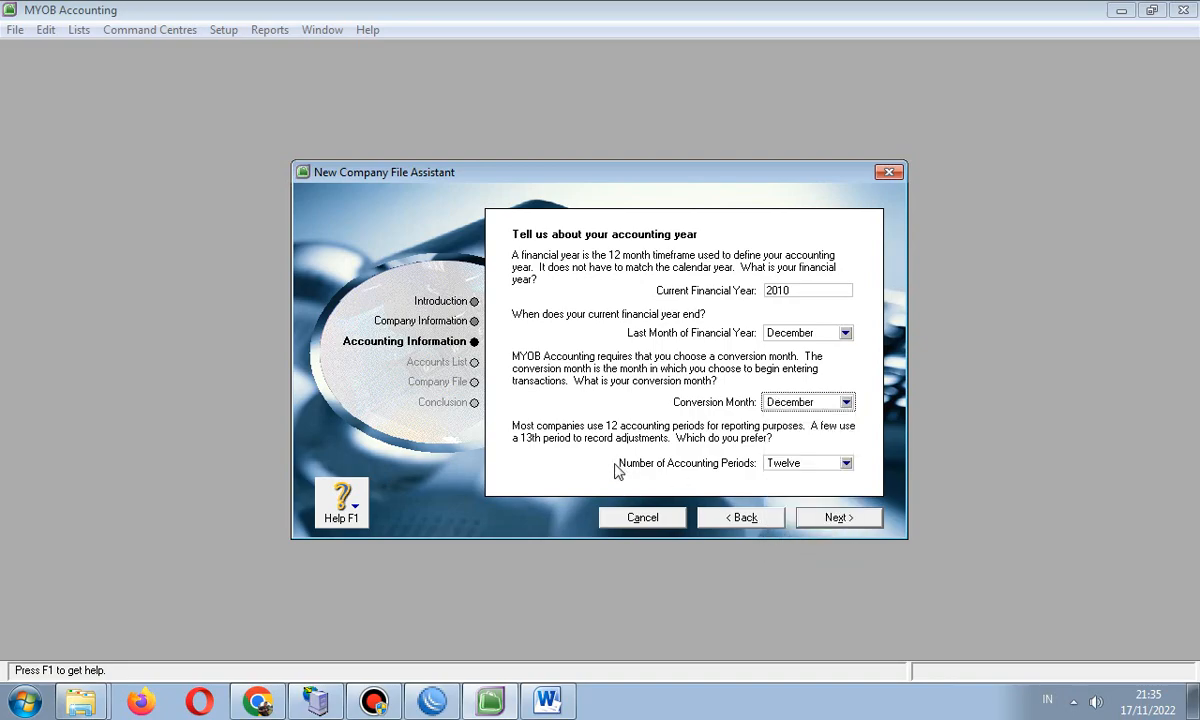
click(547, 700)
drag(1193, 445, 1193, 202)
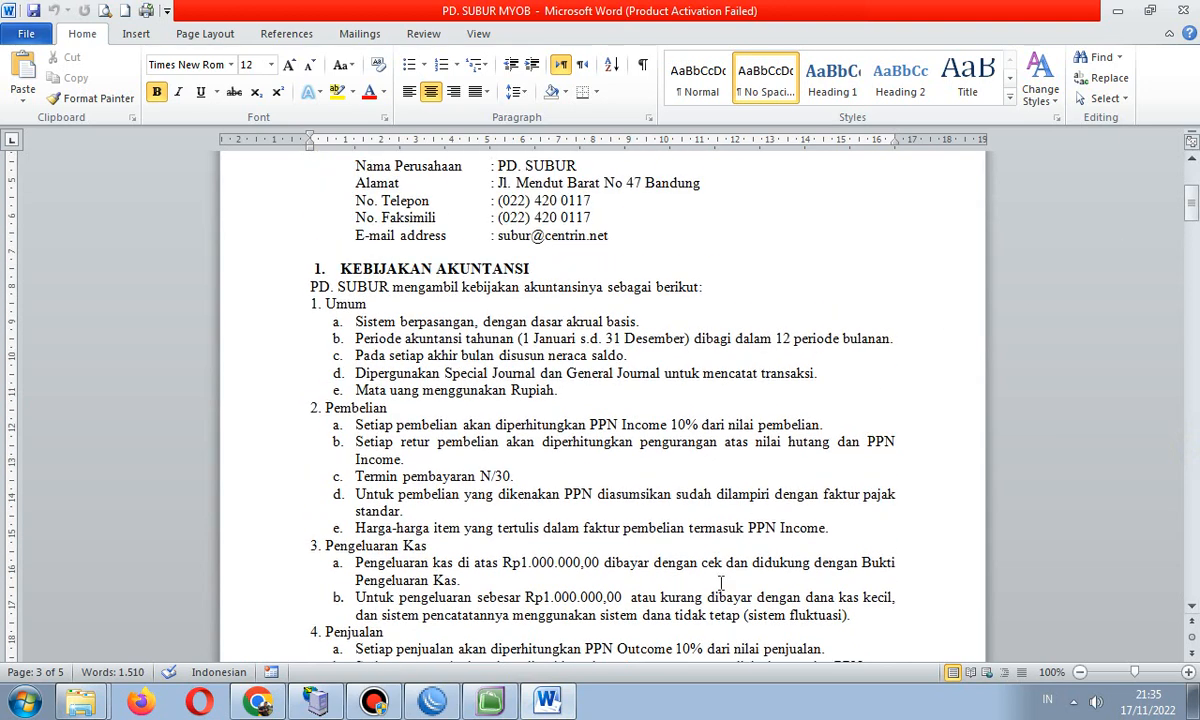
click(490, 700)
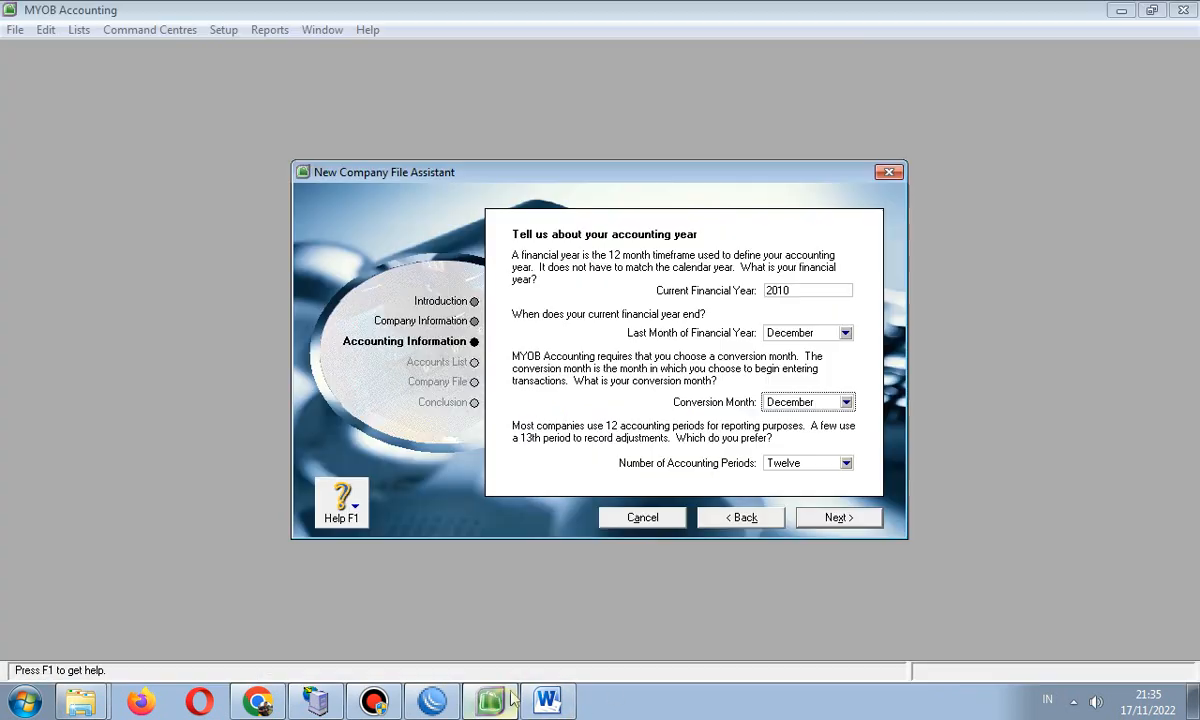
click(845, 464)
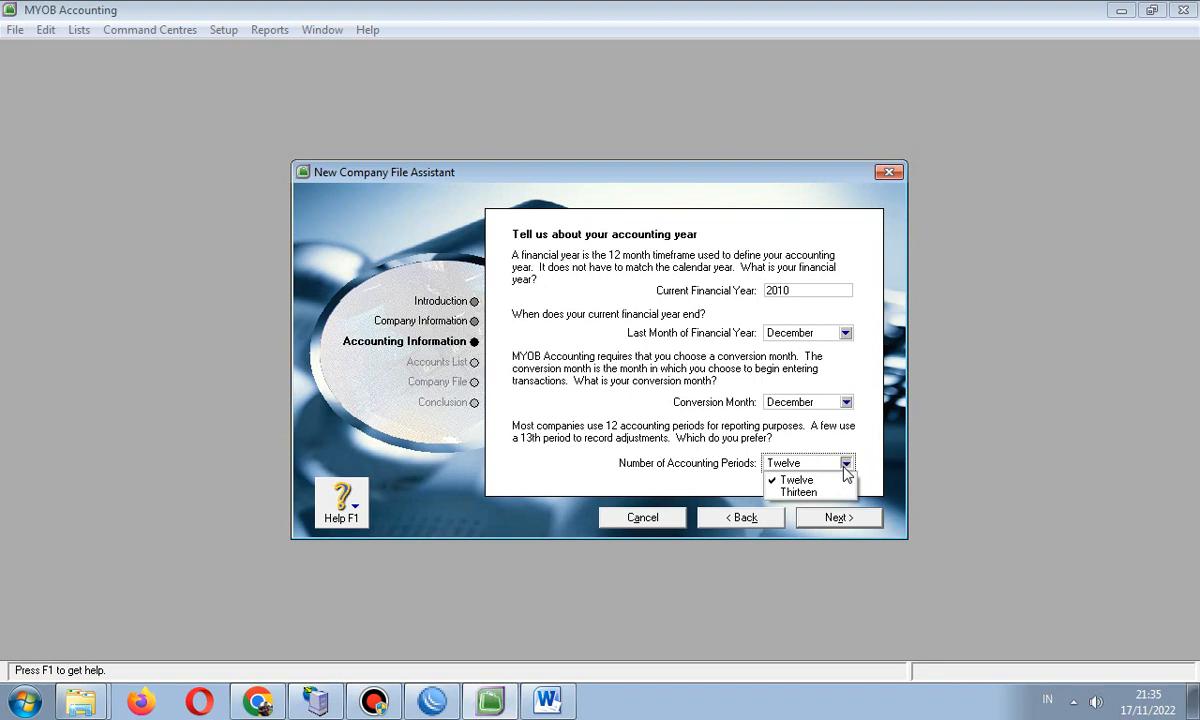
click(858, 528)
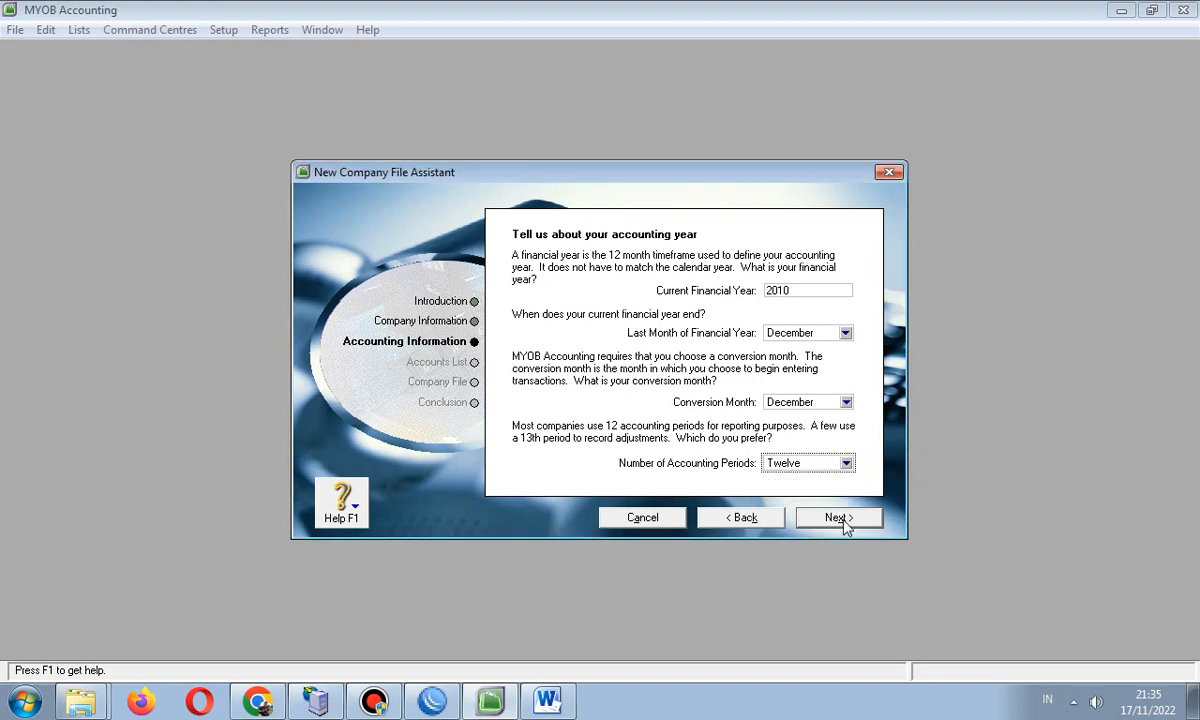
click(844, 527)
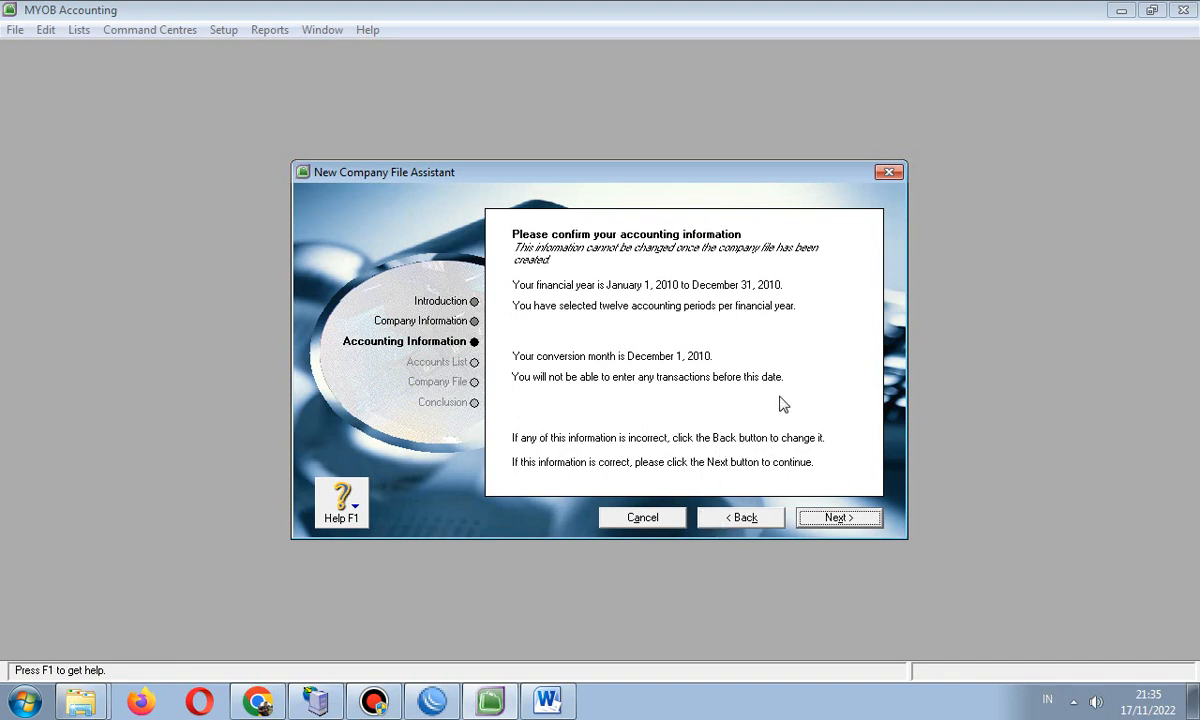
- Accept the accounting information and continue to the accounts list step
click(830, 519)
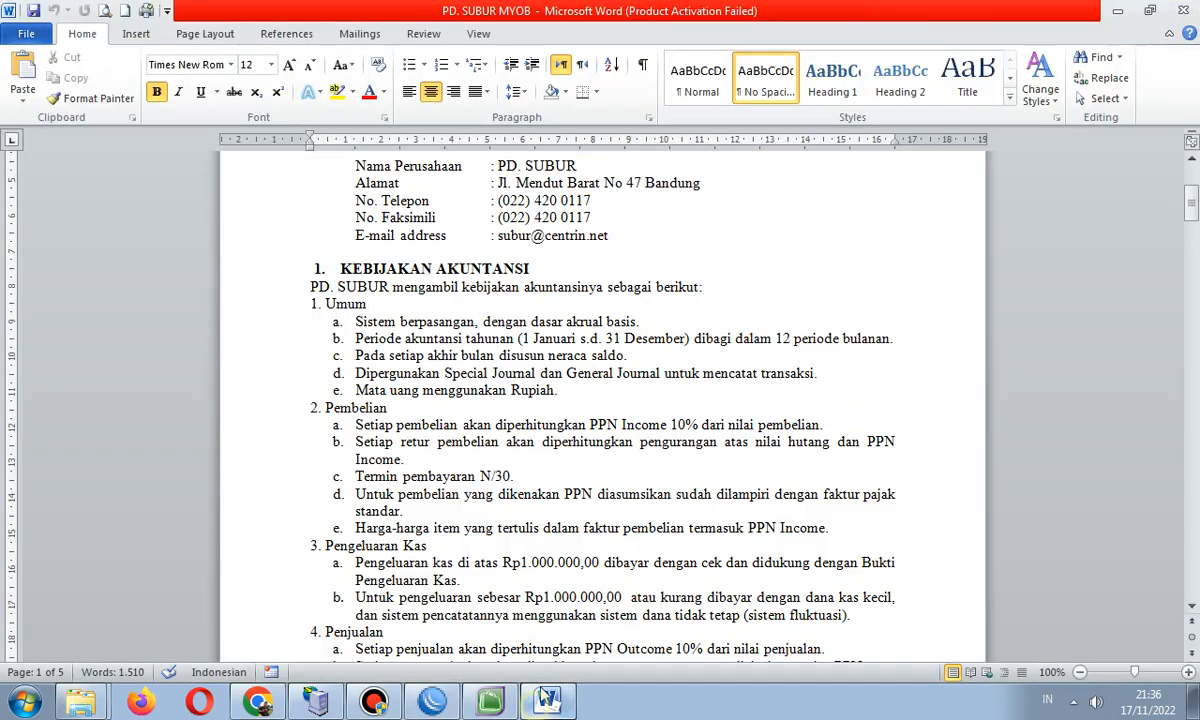
- Look over the account table in the Word document, then bring up the MYOB documents folder in Explorer
click(547, 700)
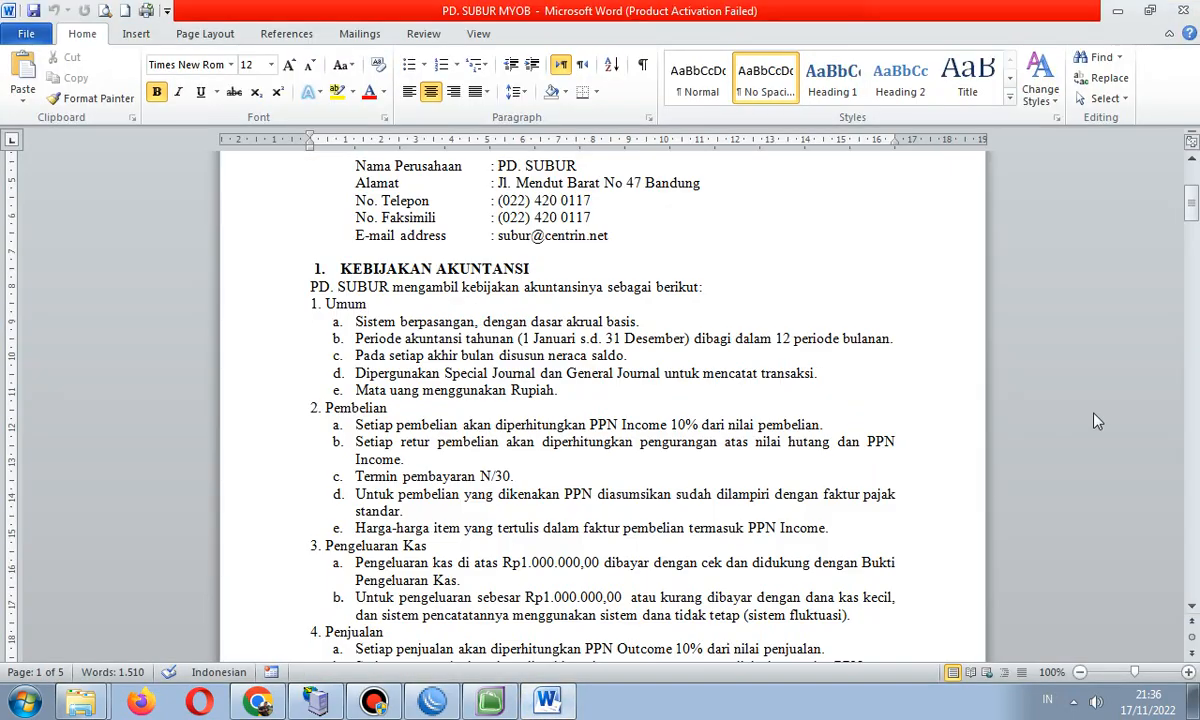
drag(1192, 205, 1193, 313)
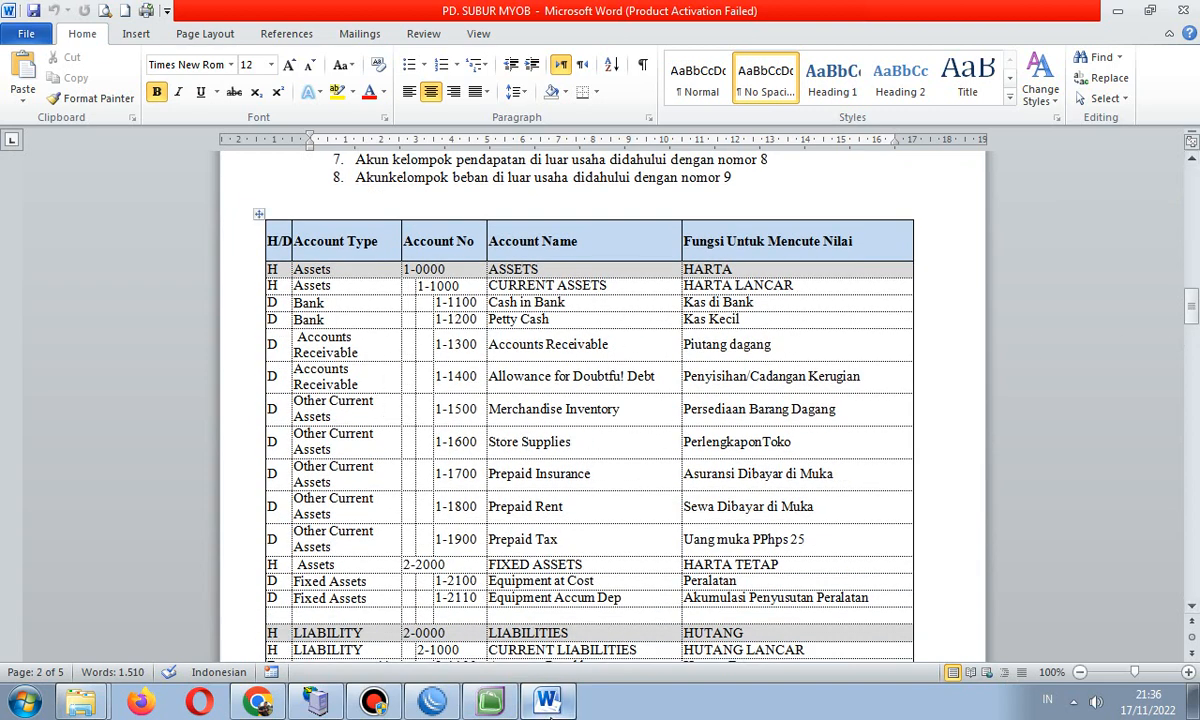
mouse_move(553, 705)
click(490, 703)
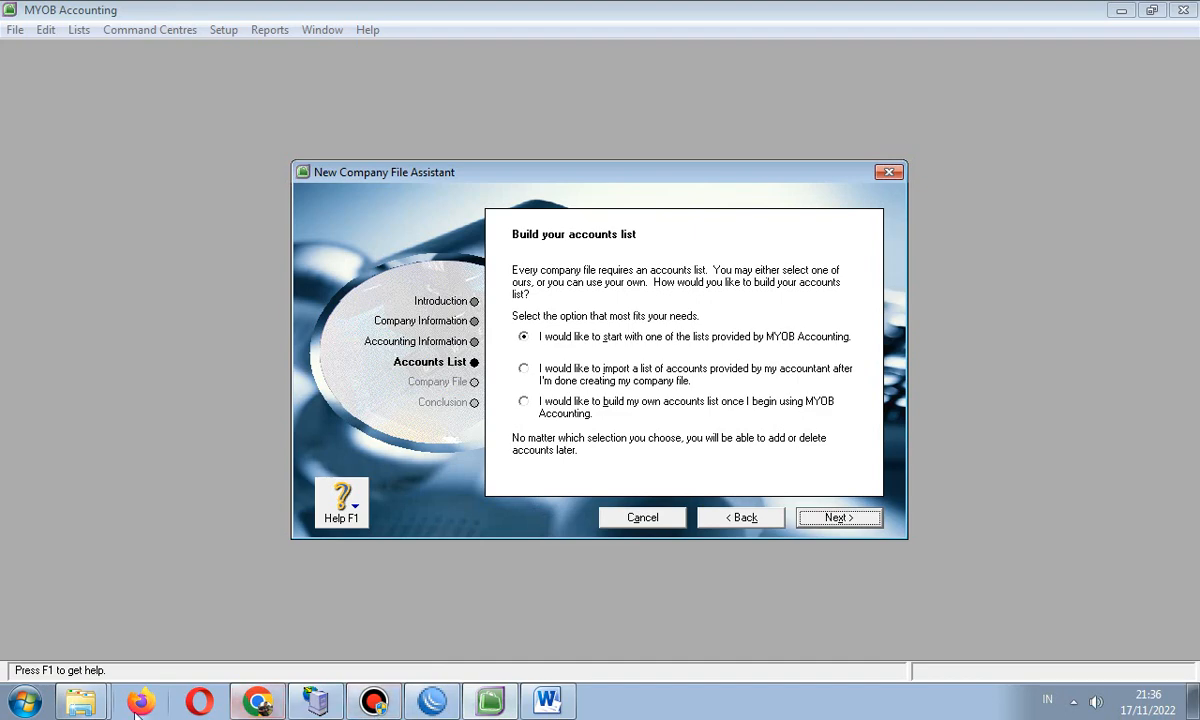
click(80, 700)
click(72, 628)
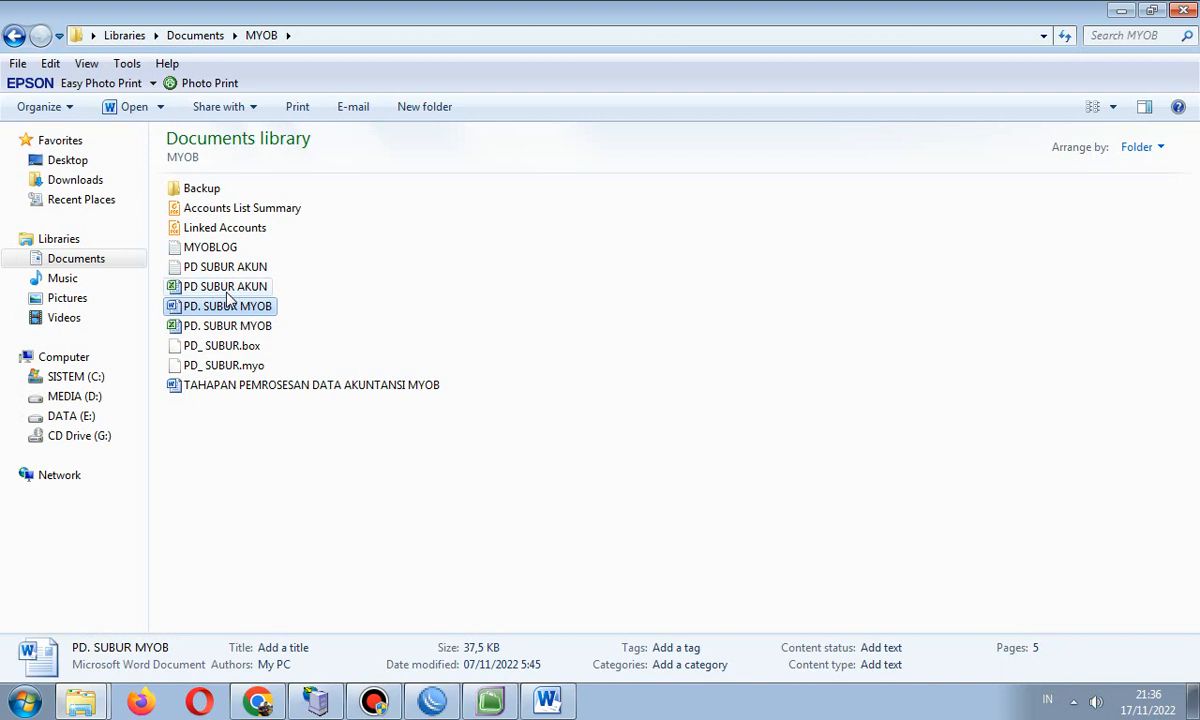
- Check that PD SUBUR AKUN exists as both an Excel worksheet and a text file, then go back to MYOB
click(232, 288)
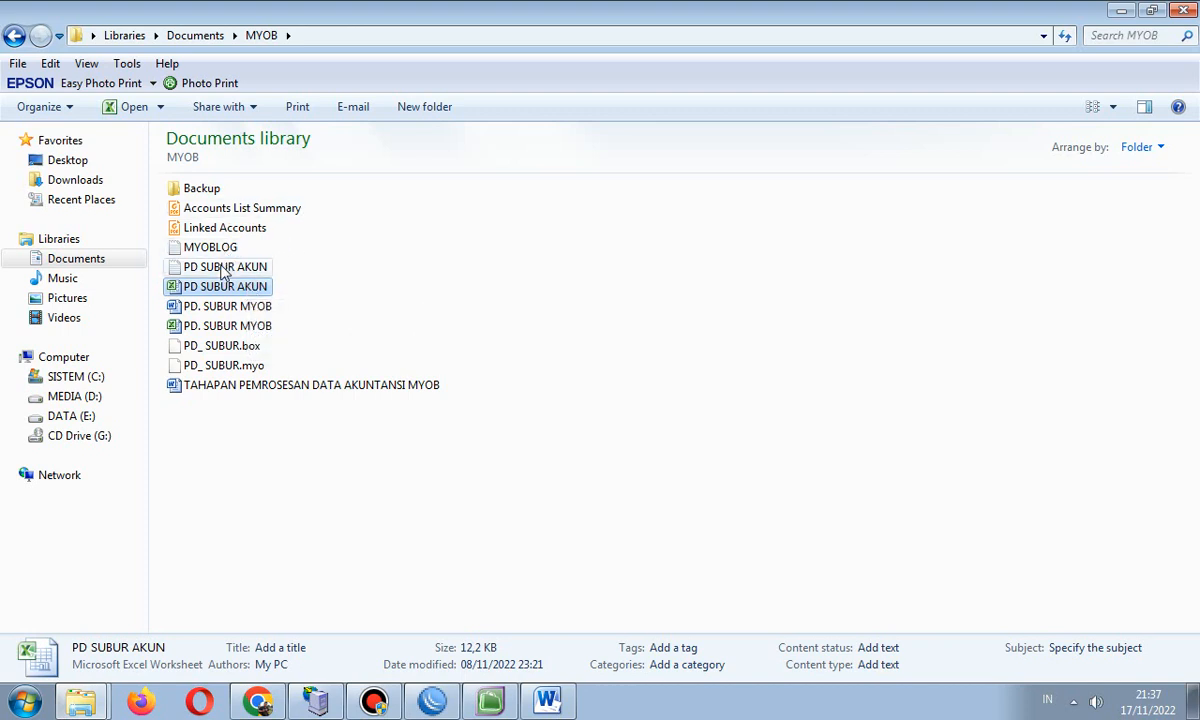
click(223, 268)
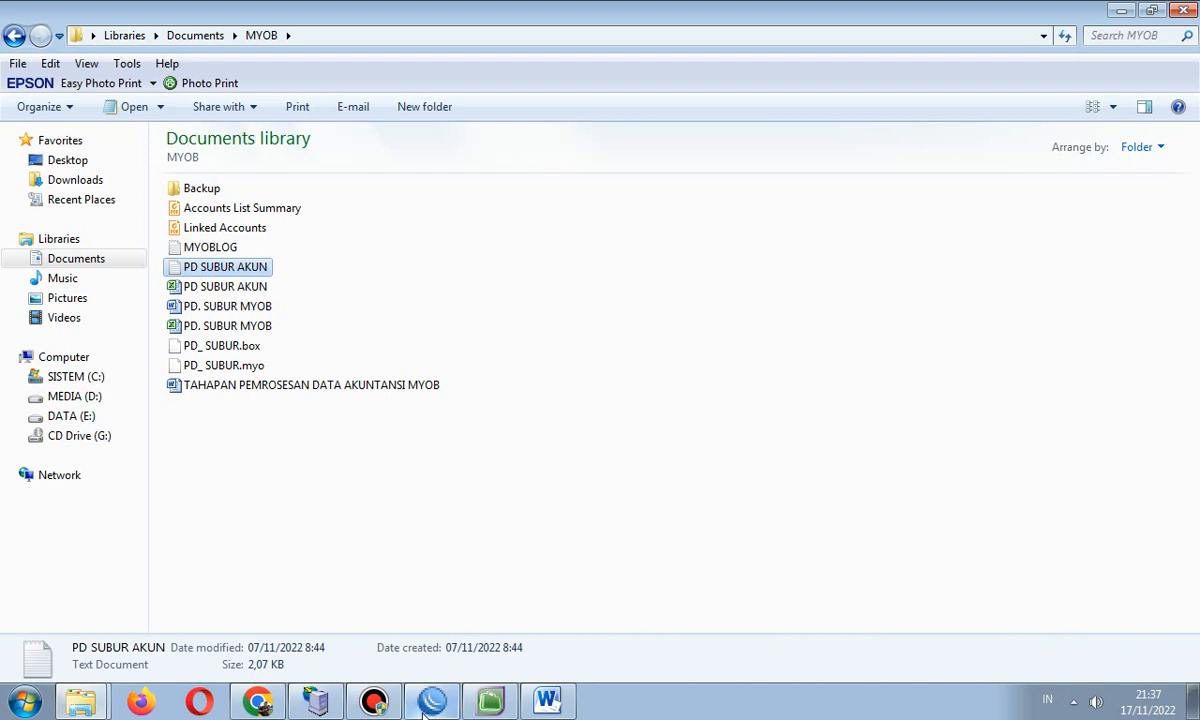
click(492, 698)
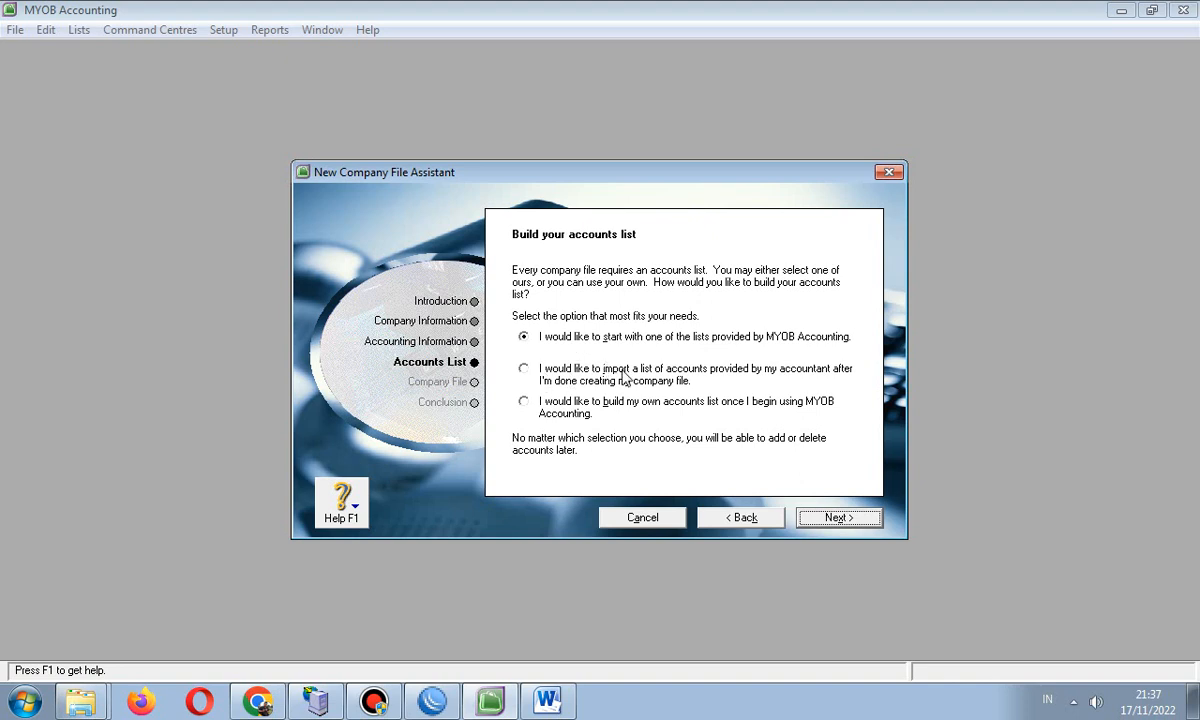
- Choose 'build my own accounts list', advance to file creation, and open the file save-location dialog
click(524, 401)
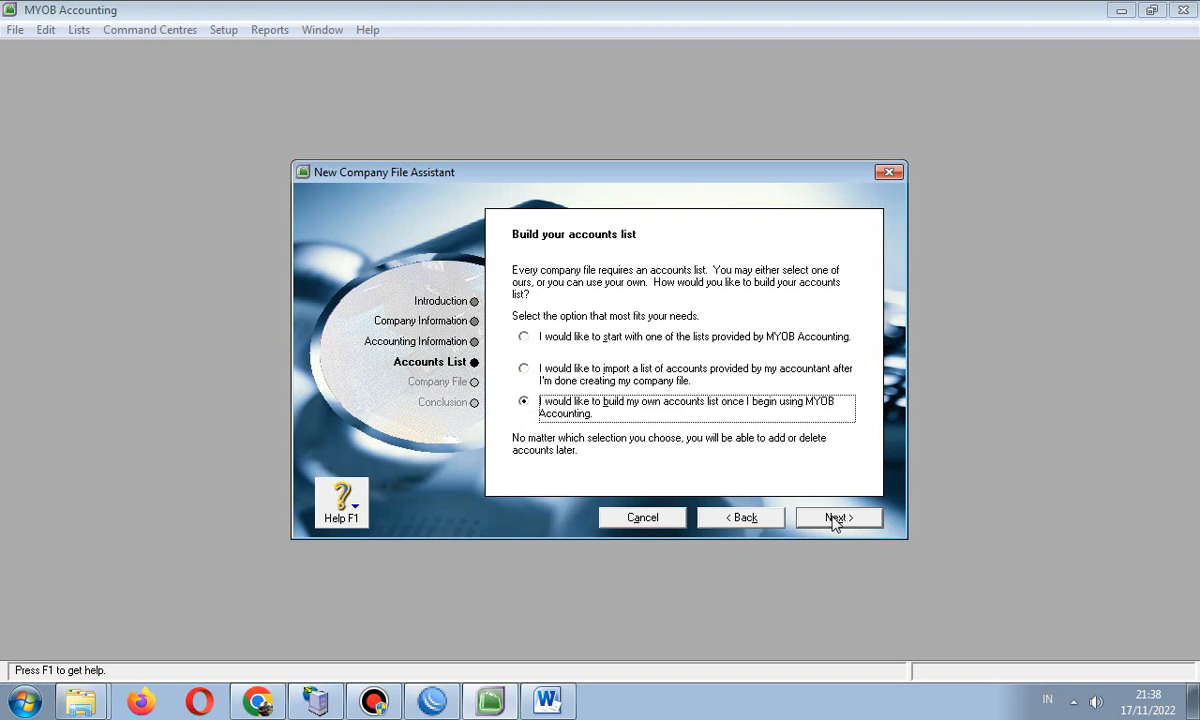
click(834, 519)
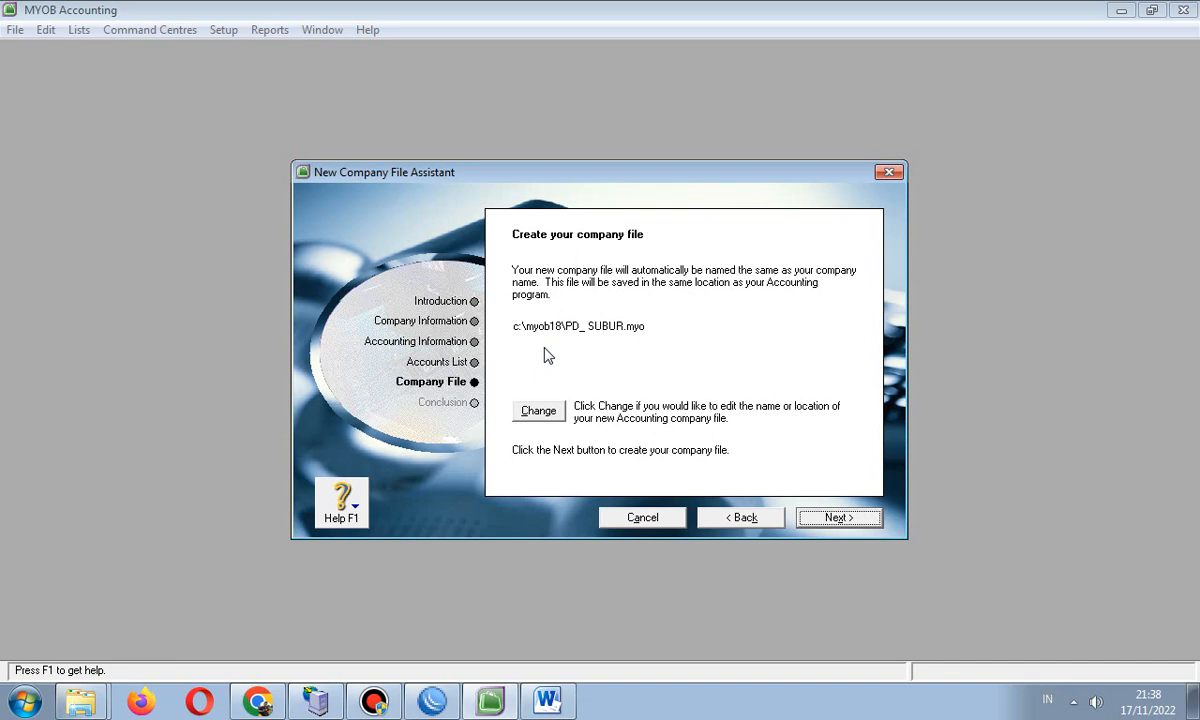
click(537, 410)
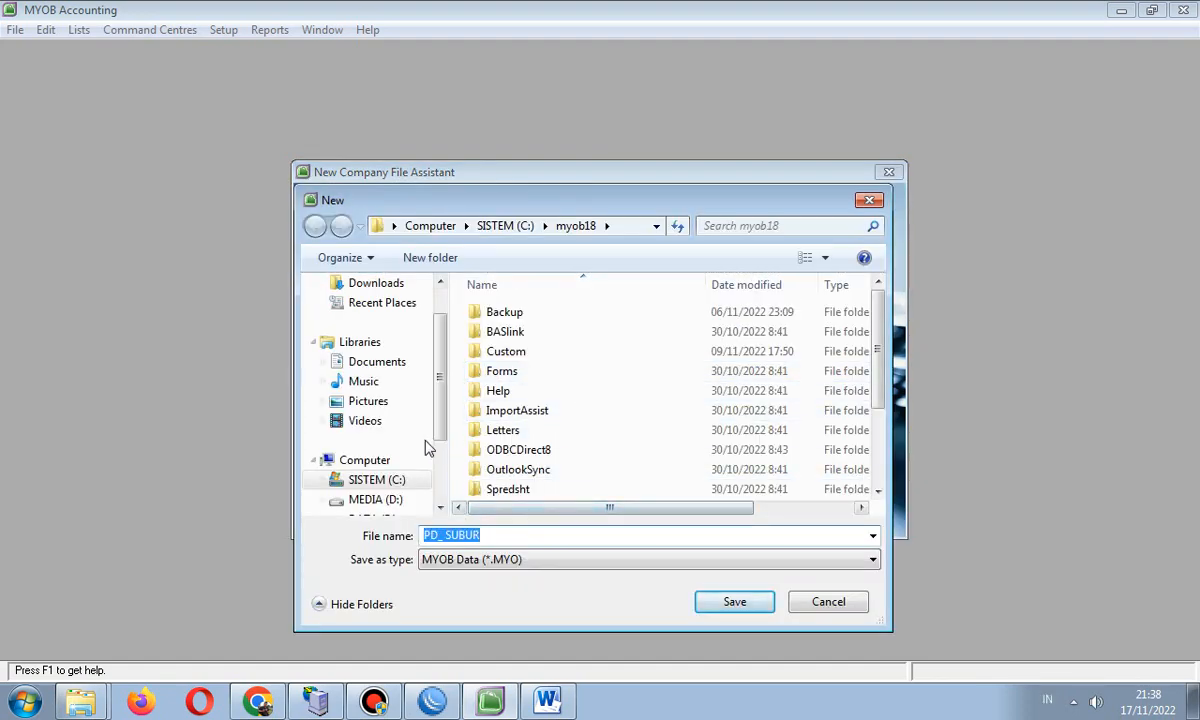
- Save location set to Documents > MYOB, with PD_SUBUR replaced by a new file name (the user's name)
click(408, 364)
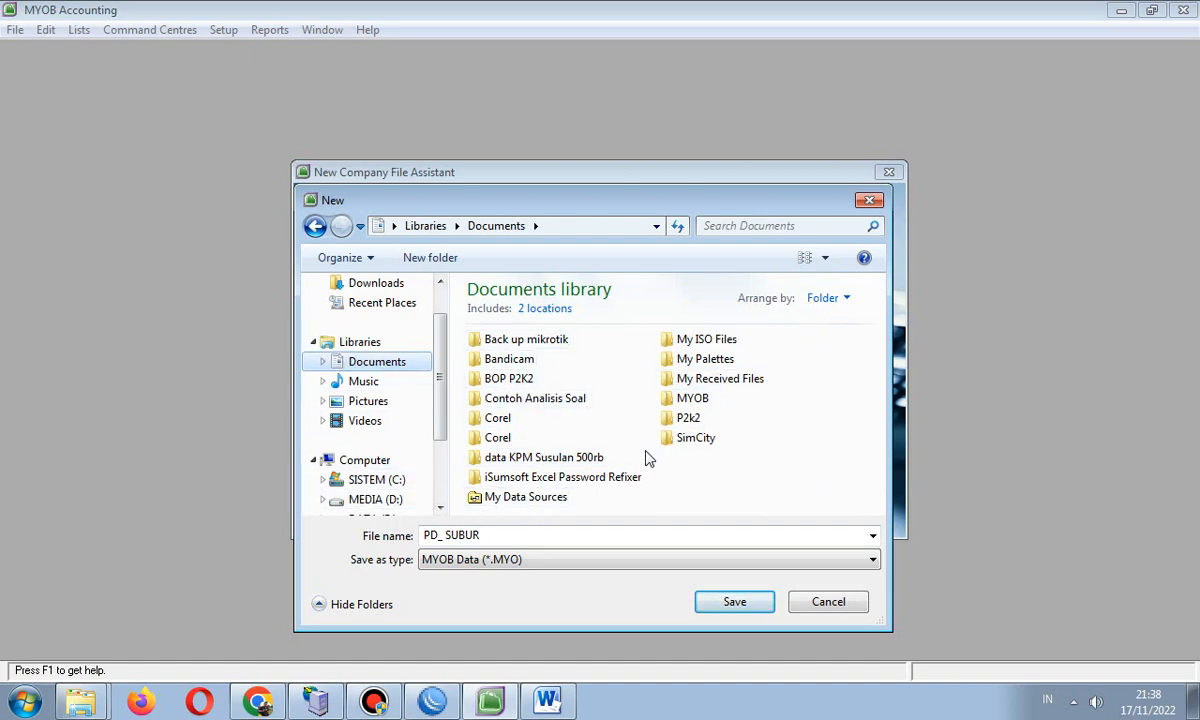
click(700, 399)
double_click(700, 399)
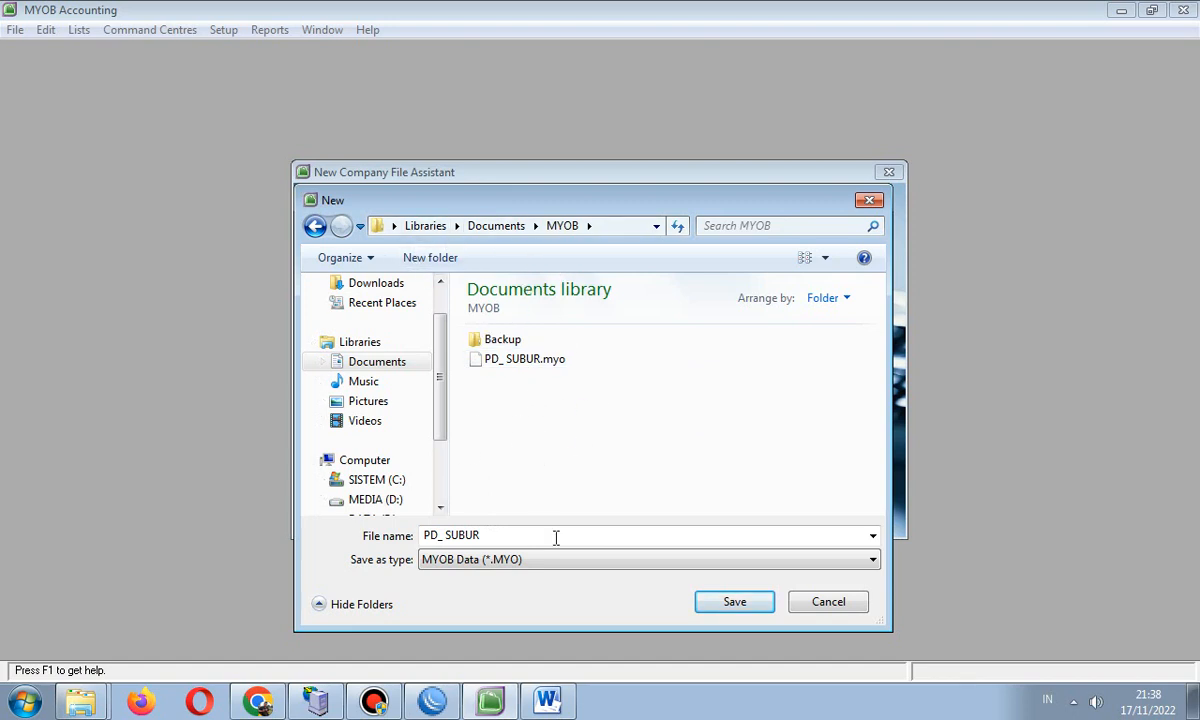
click(523, 540)
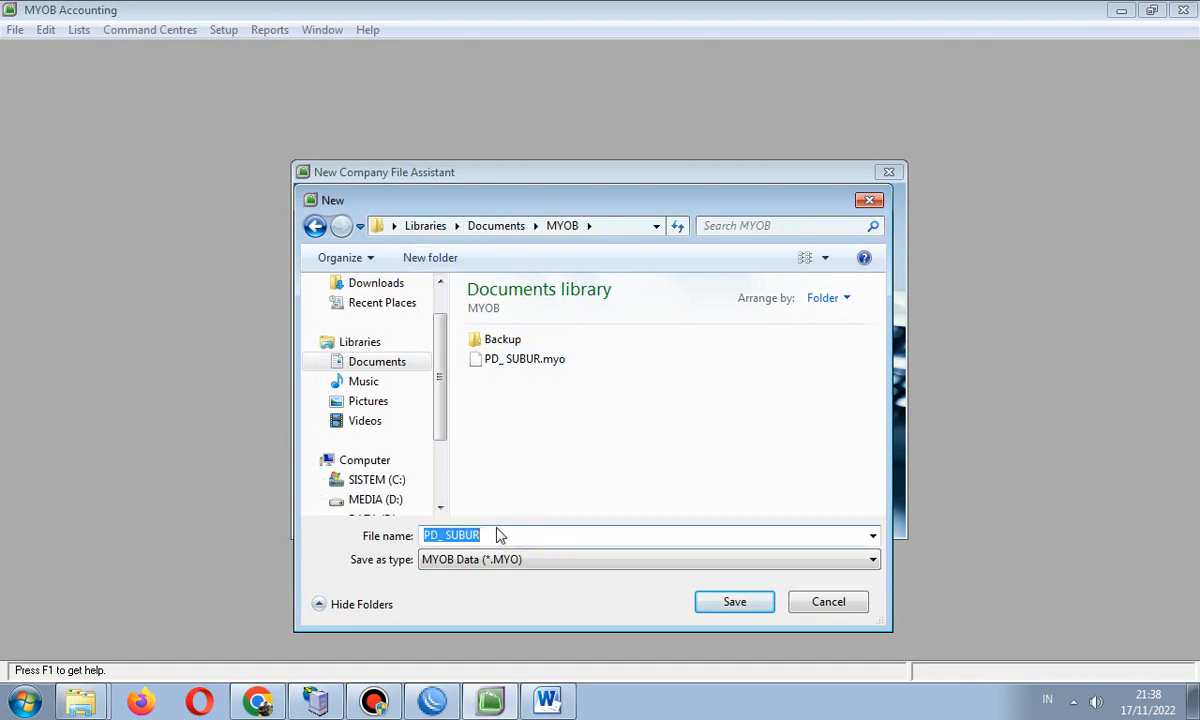
click(497, 535)
drag(484, 536, 390, 539)
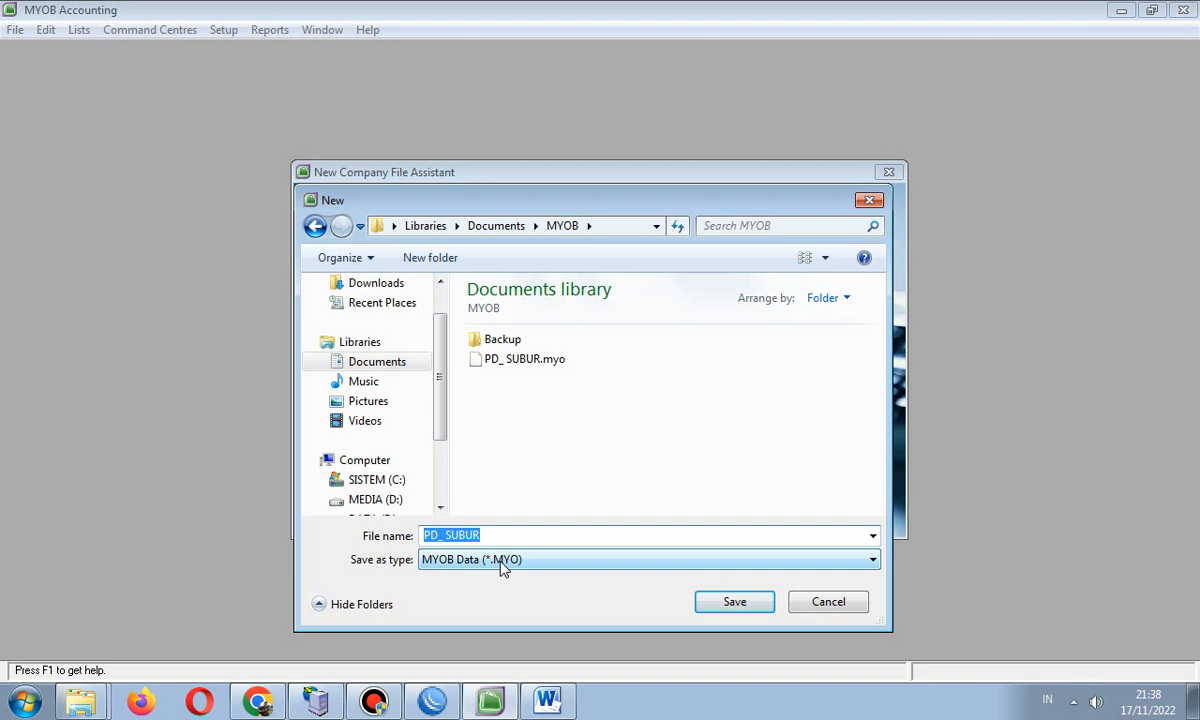
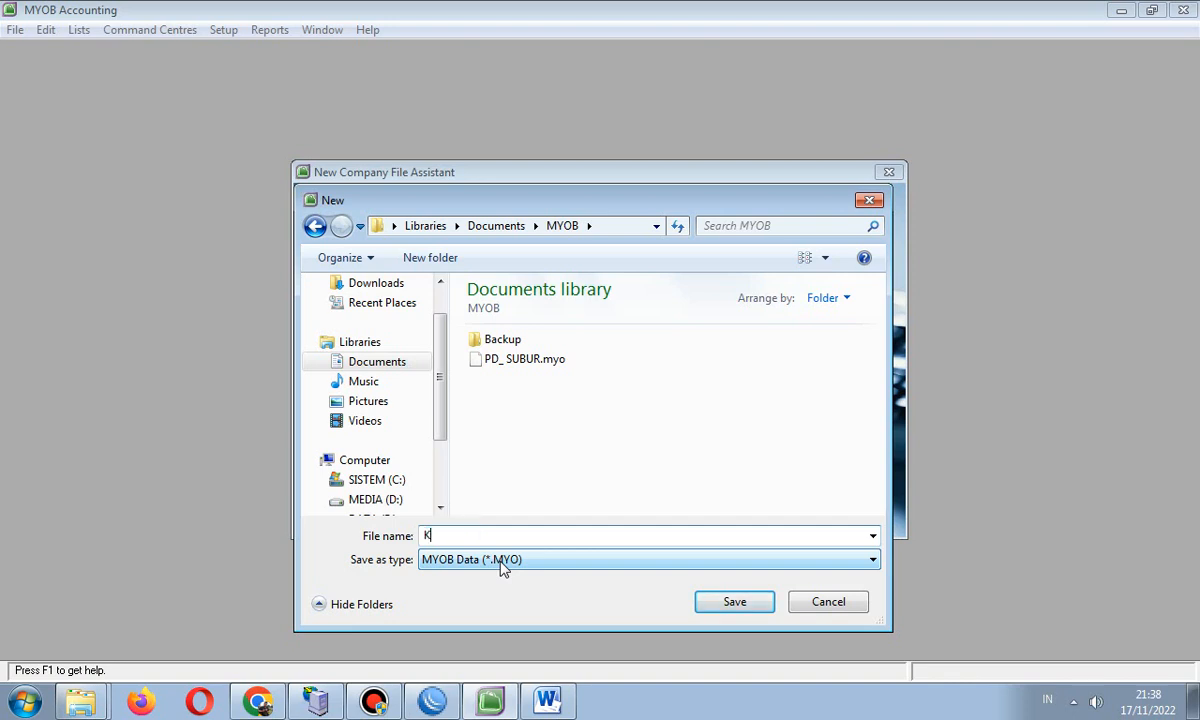
- Save the file name and create the new company file until the Congratulations page appears
click(735, 603)
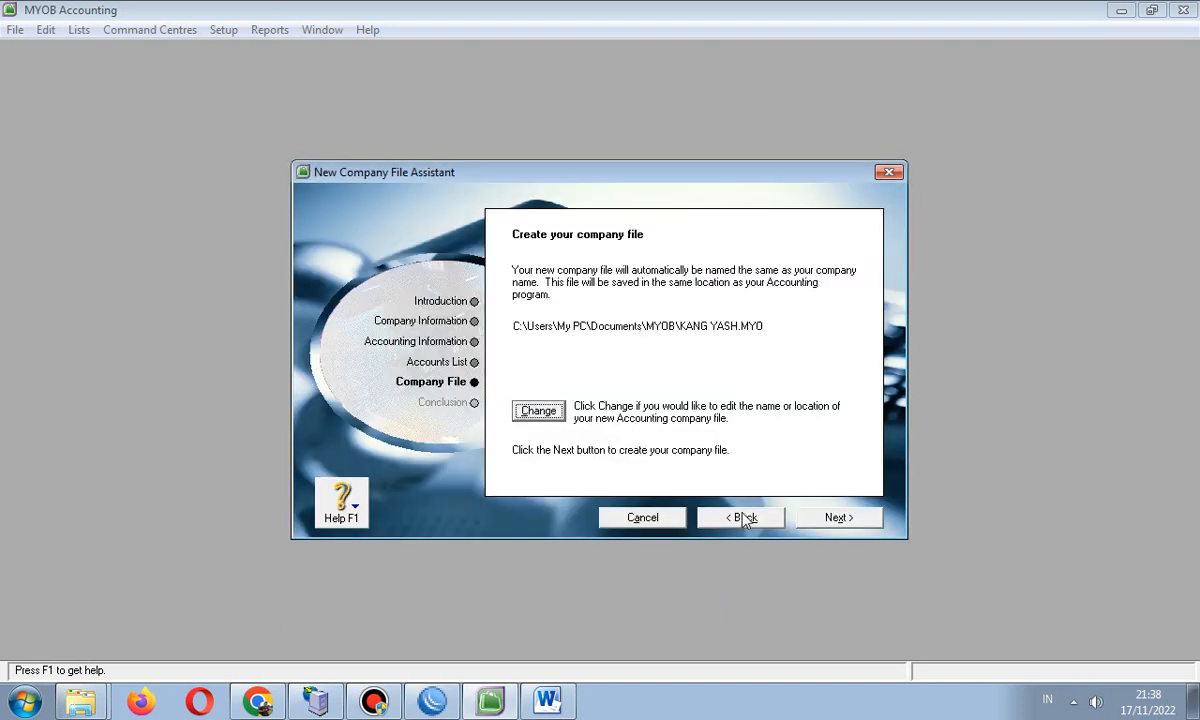
click(838, 519)
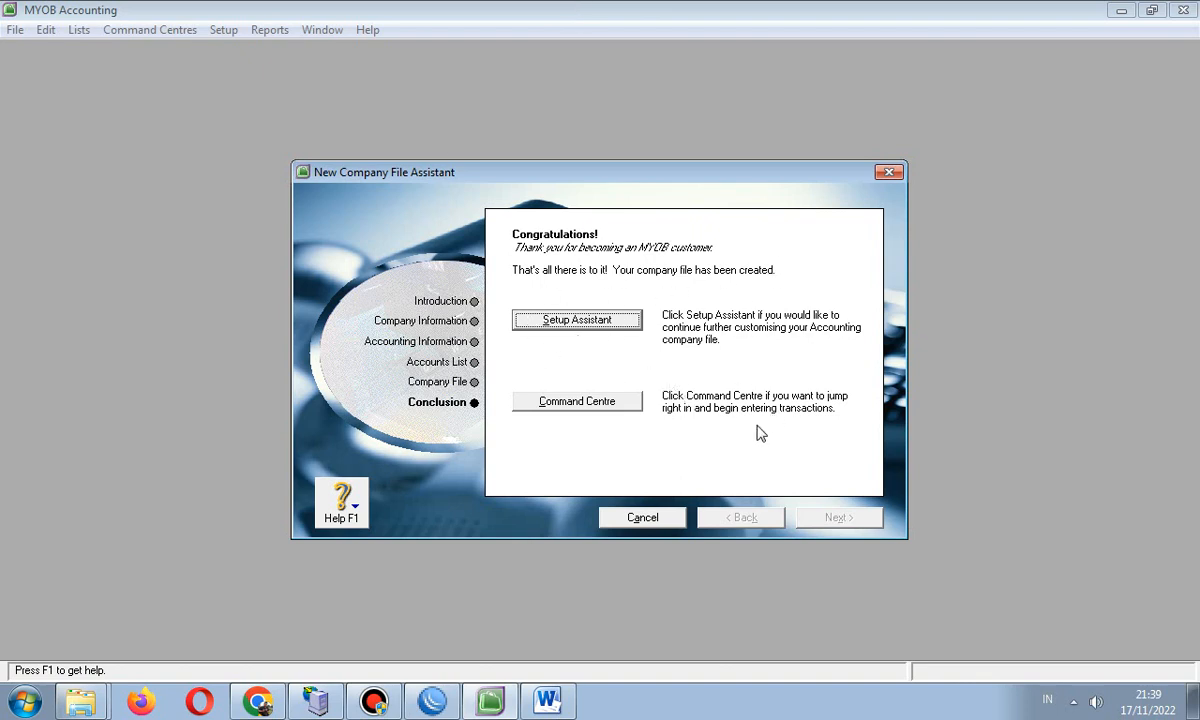
- Enter the Command Centre and switch through Banking to the Accounts command centre
click(577, 405)
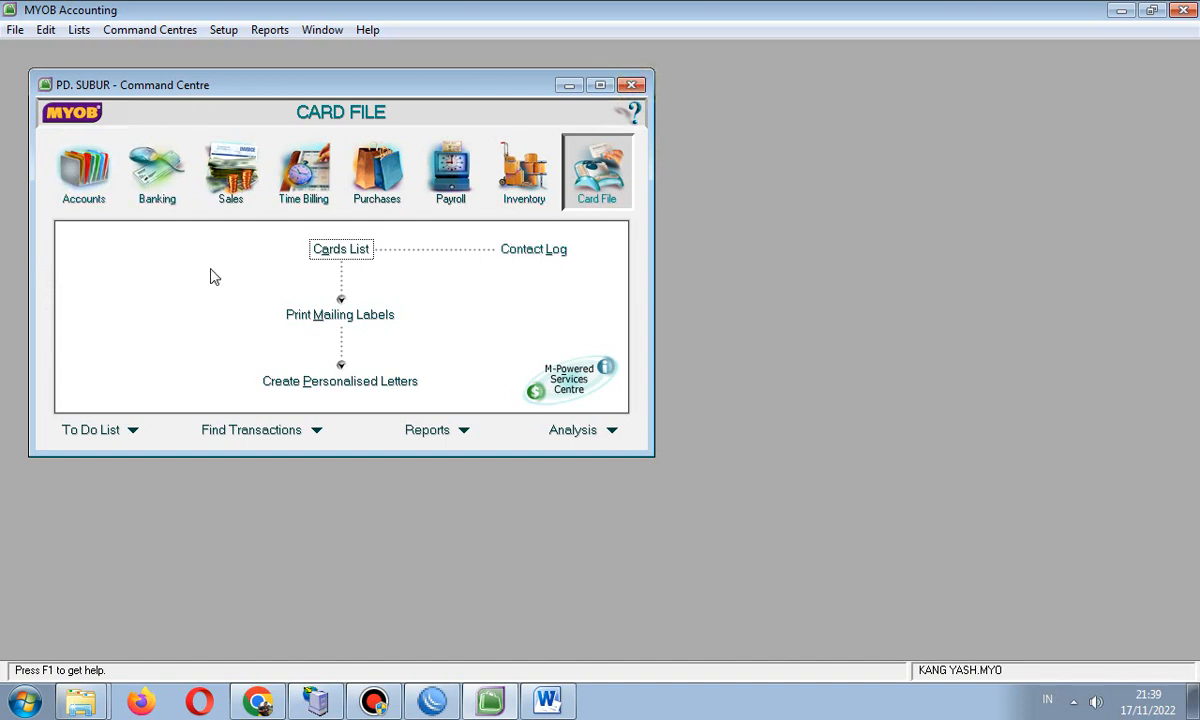
click(140, 31)
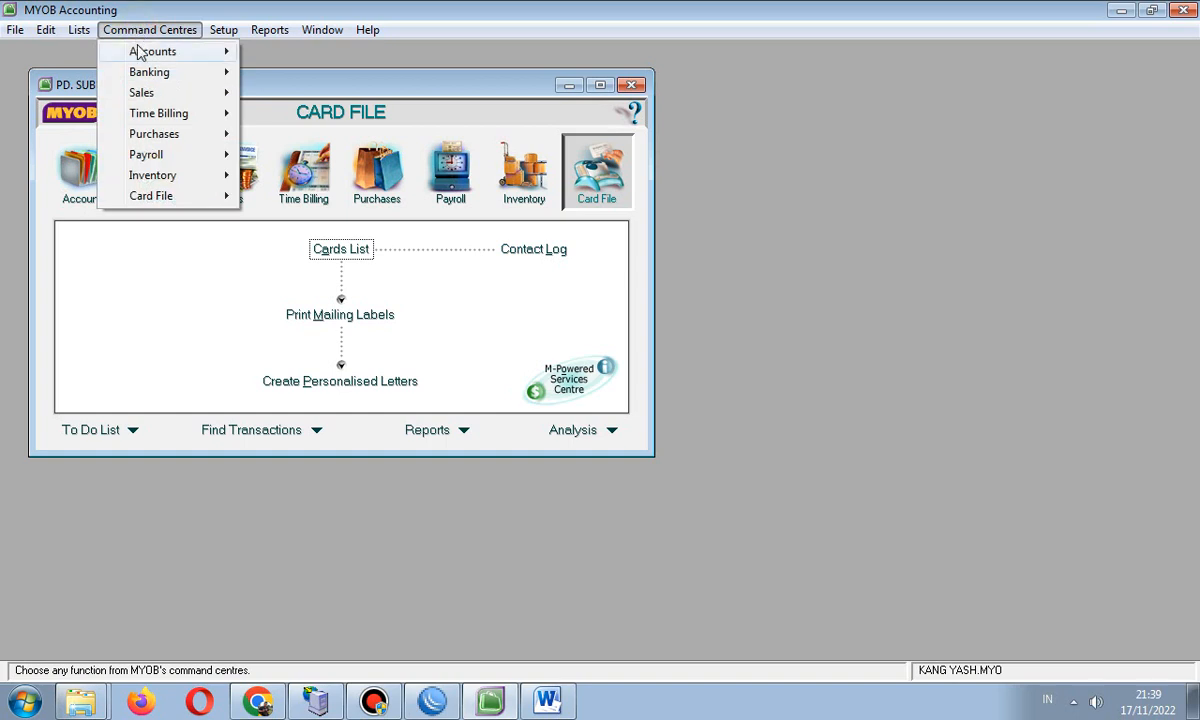
mouse_move(140, 53)
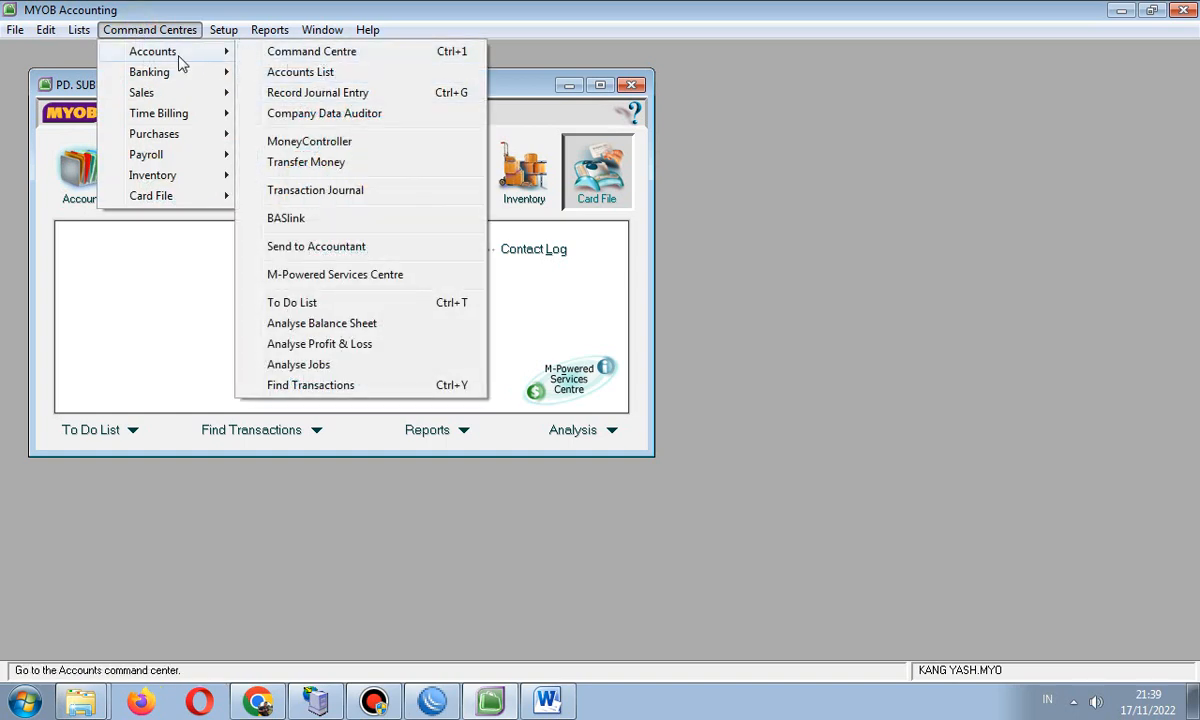
mouse_move(171, 76)
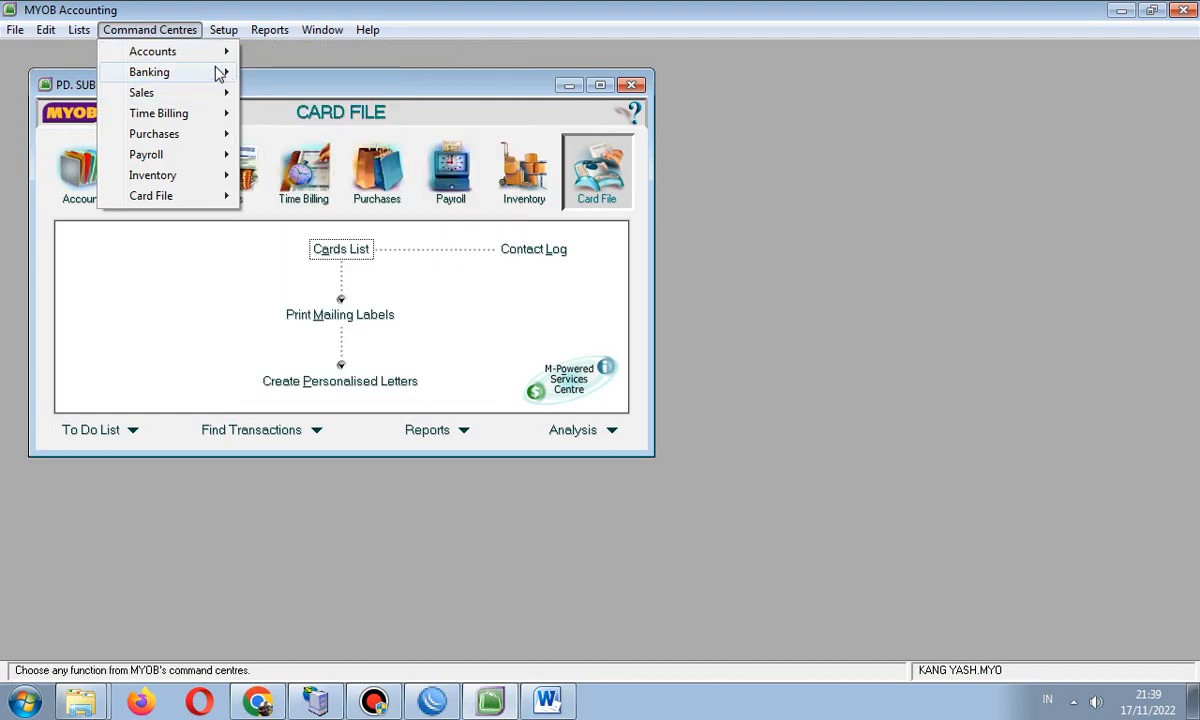
mouse_move(222, 72)
click(270, 72)
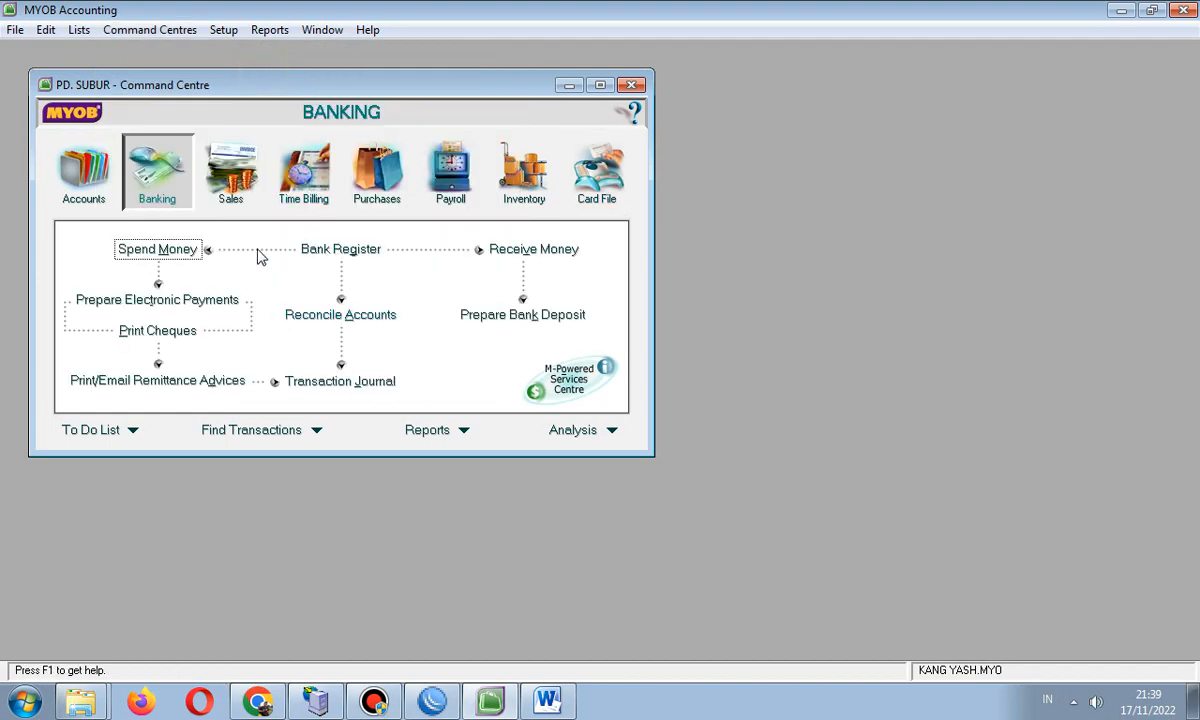
click(97, 196)
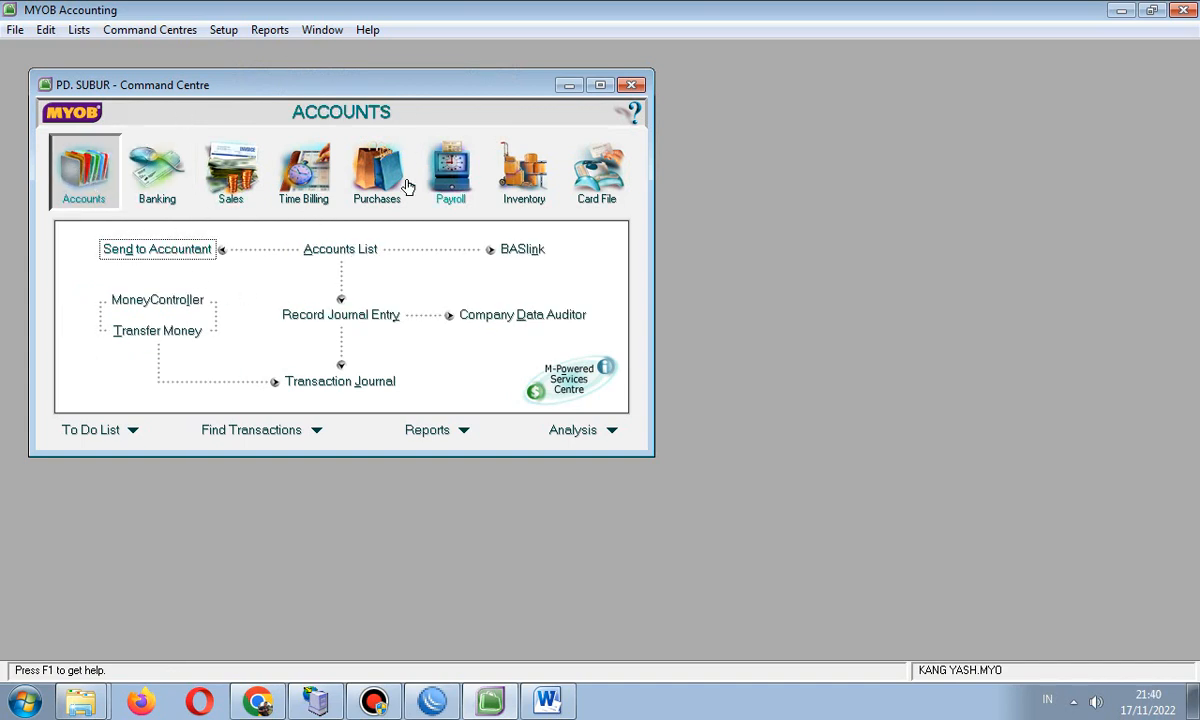
- Open the Accounts List and scroll through every account from 1-0000 Assets onward
click(340, 250)
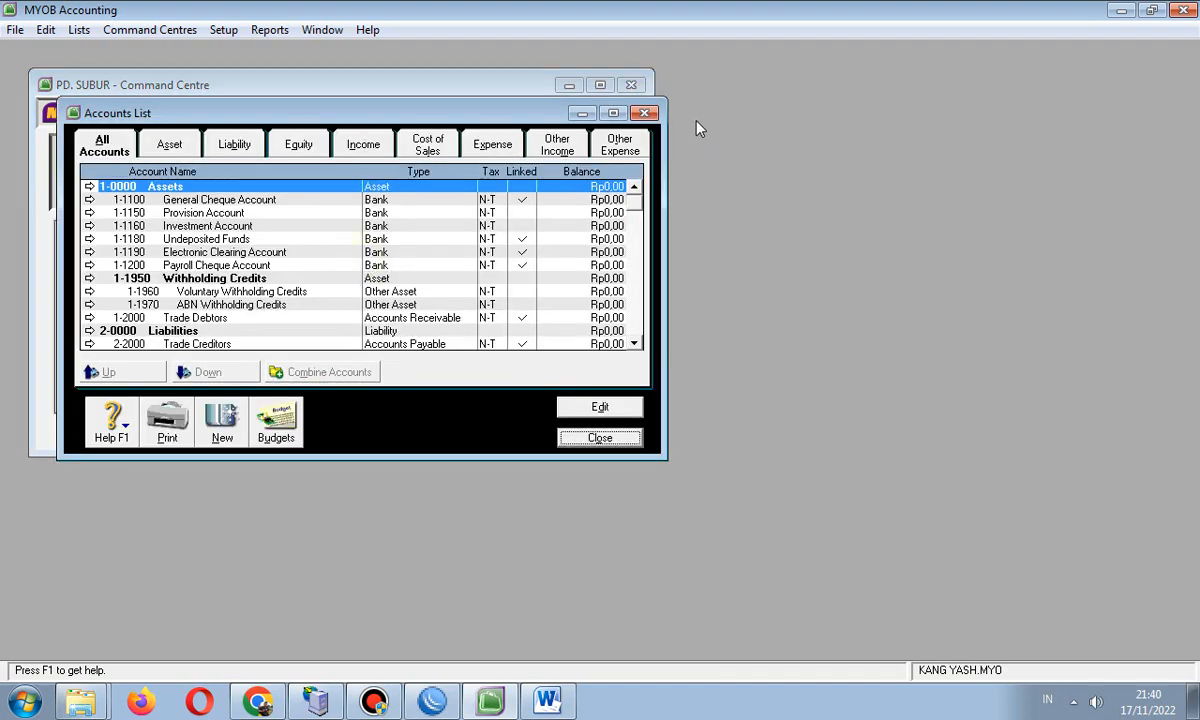
click(644, 112)
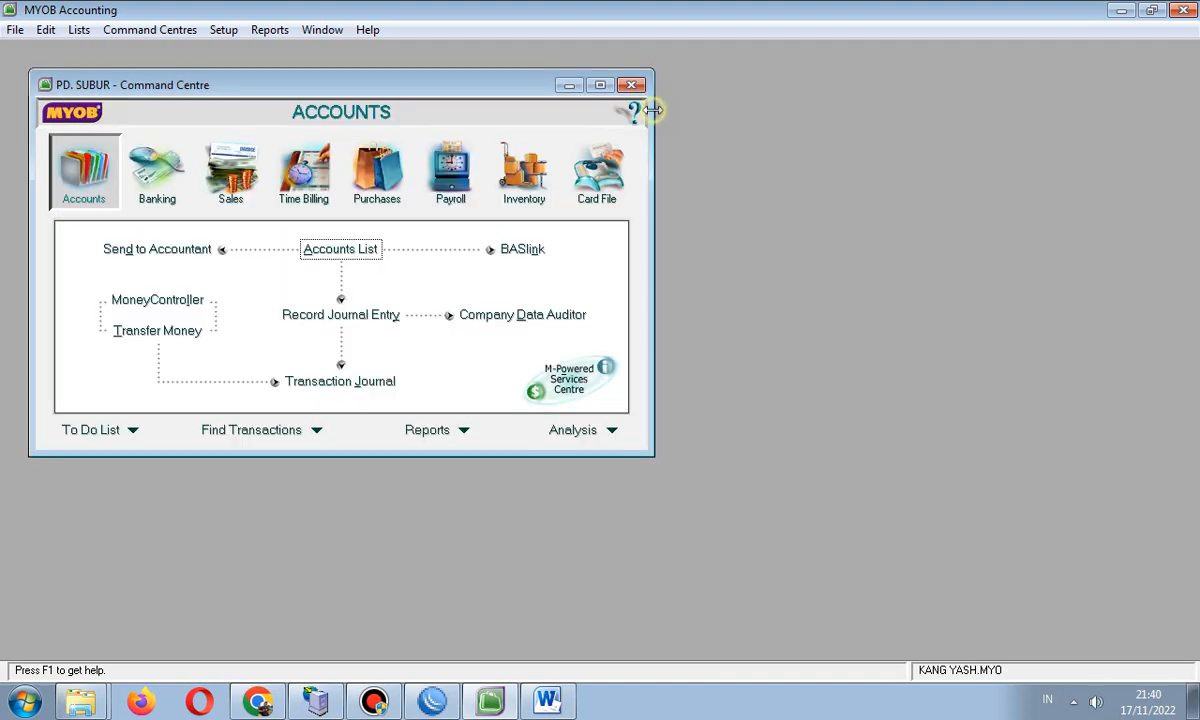
click(168, 33)
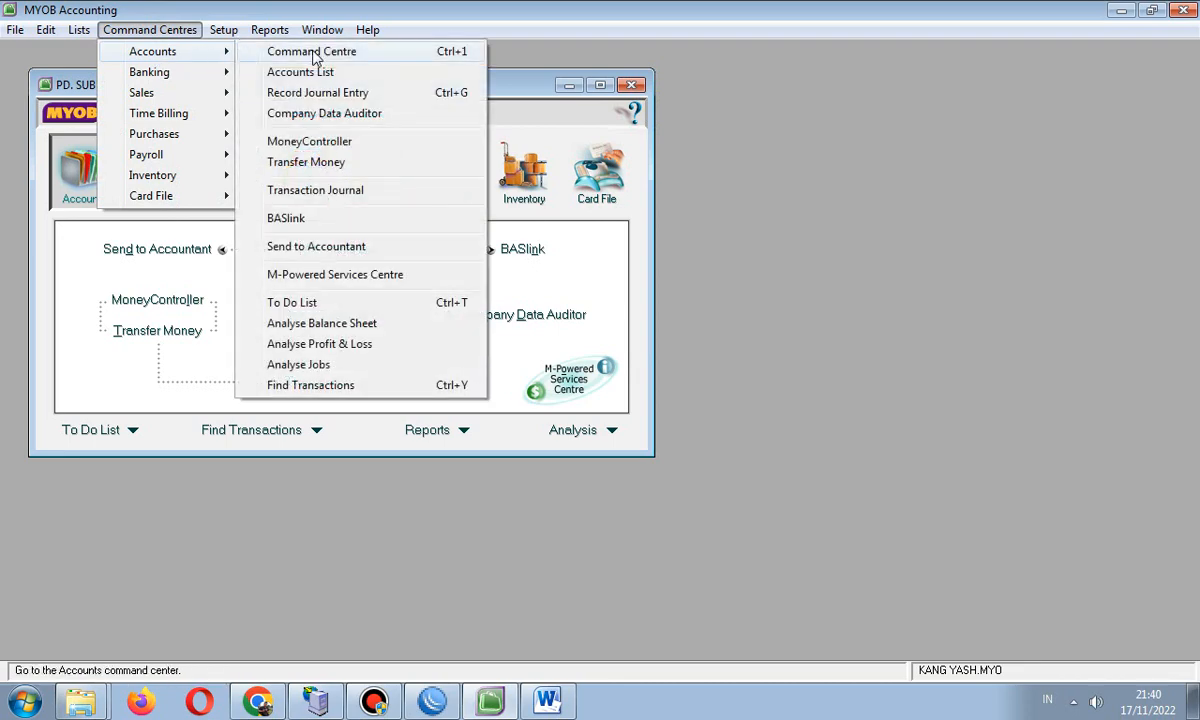
click(318, 75)
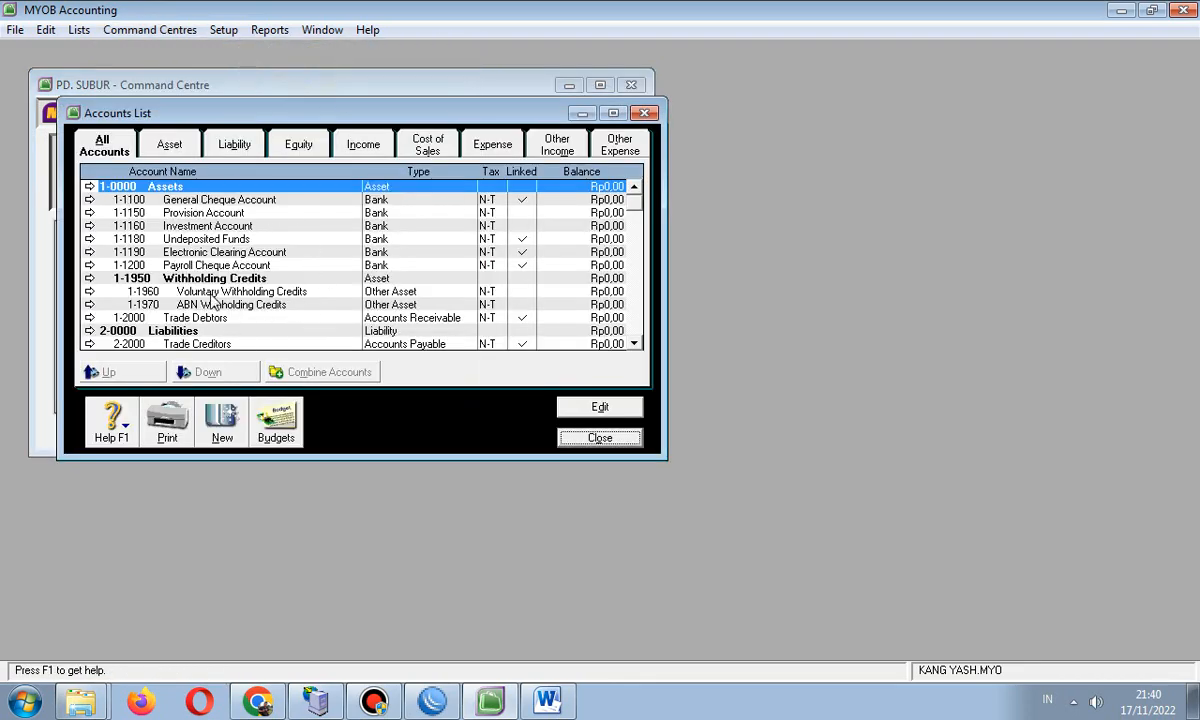
click(644, 113)
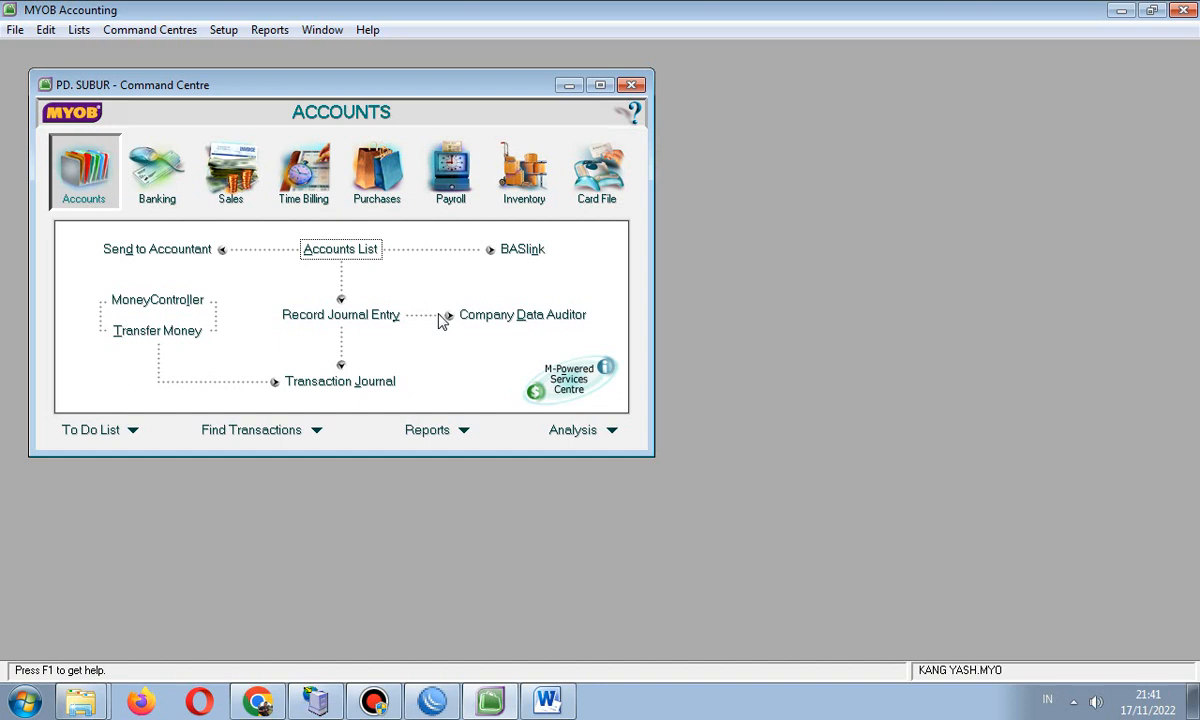
click(333, 252)
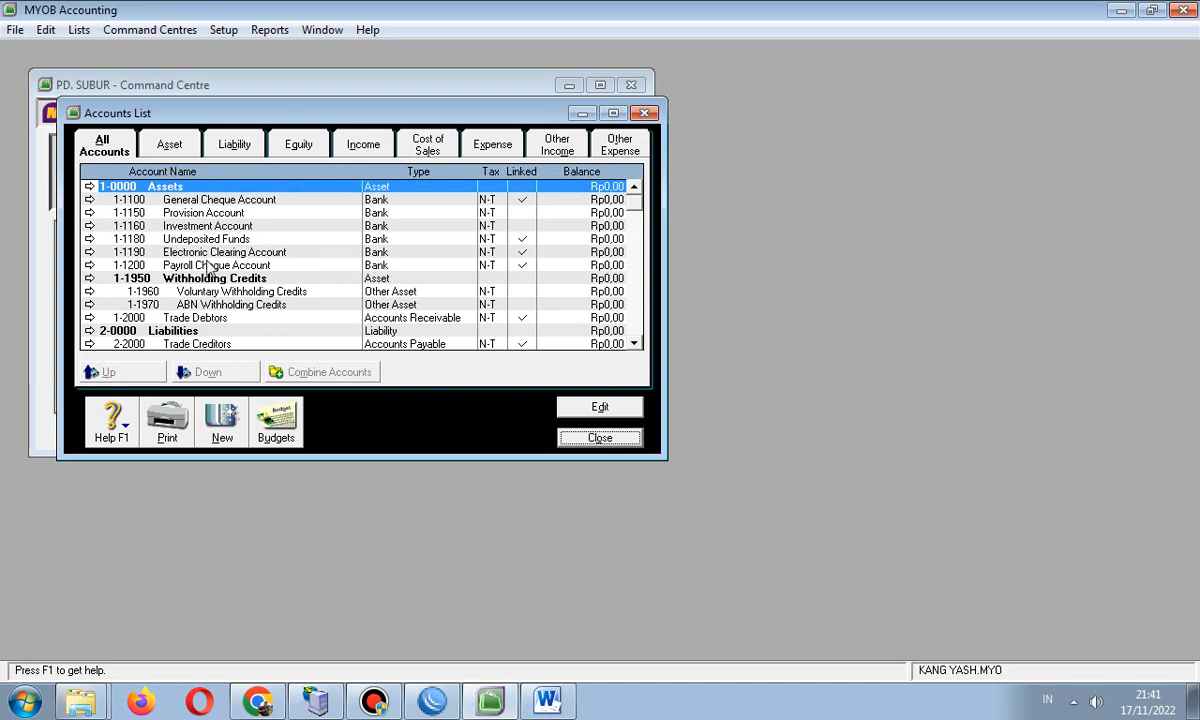
scroll(300, 235, down, 3)
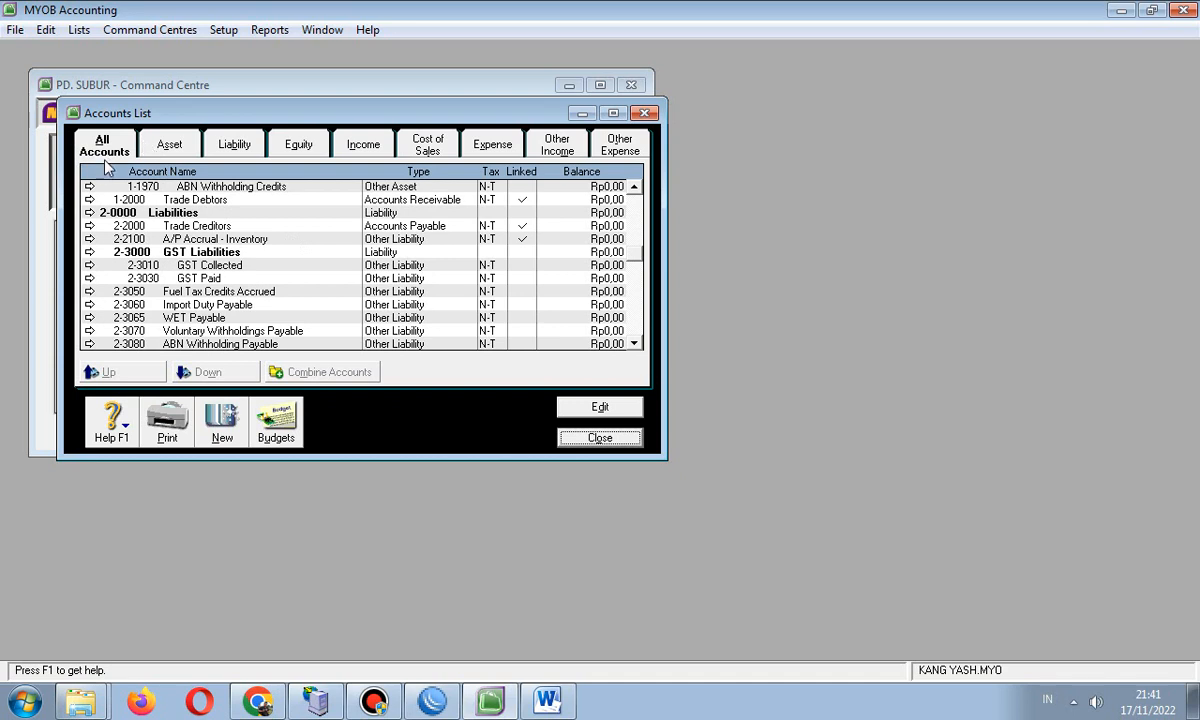
scroll(172, 232, up, 3)
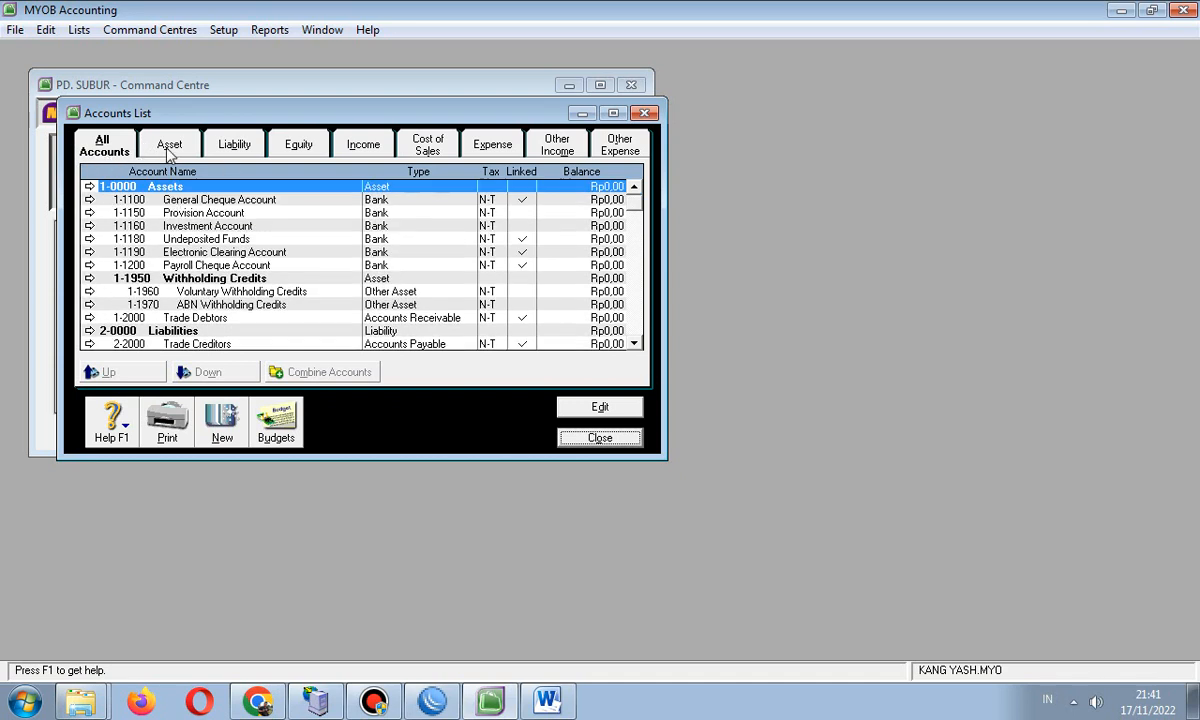
- Filter the list to Asset accounts and compare them with the Word account table
click(169, 146)
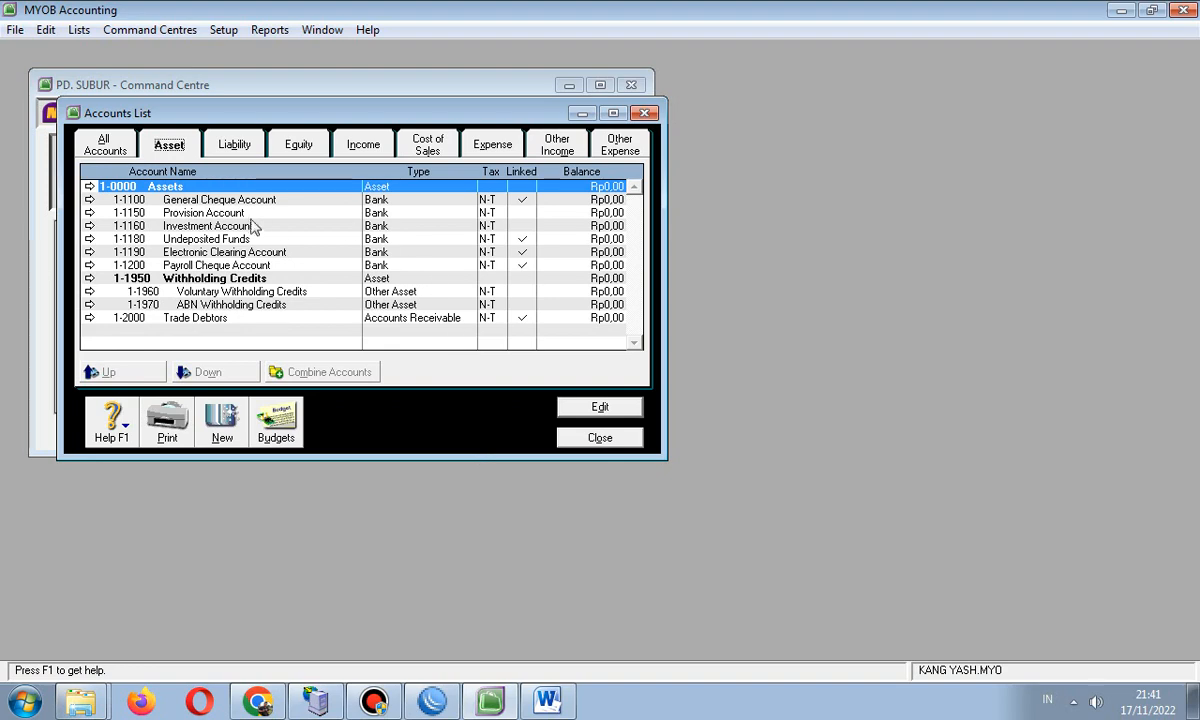
click(547, 700)
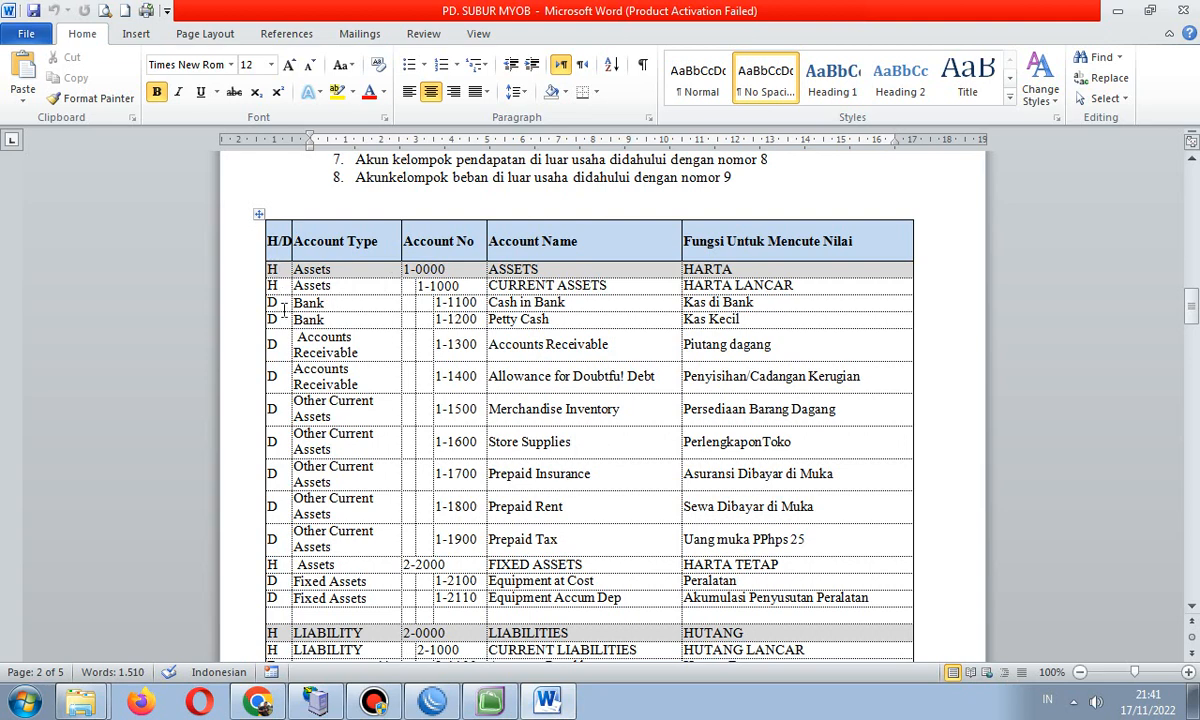
click(490, 700)
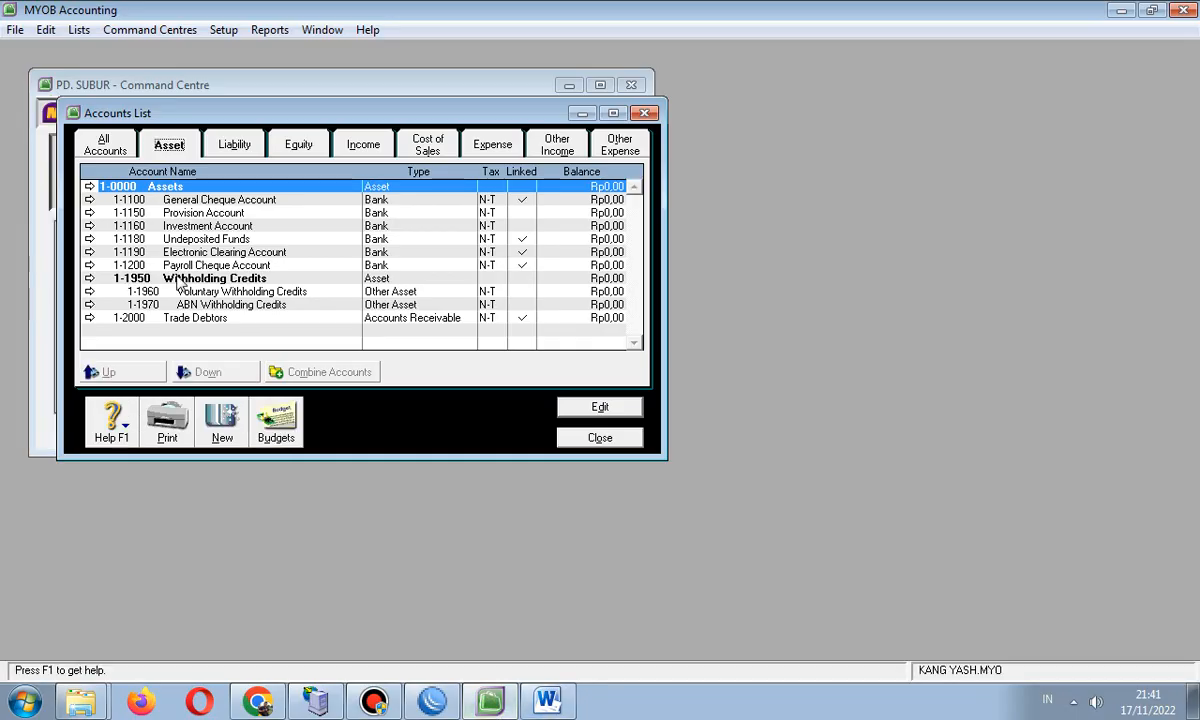
- Review the 1-0000 Assets header and bank accounts, then start a new asset account
click(115, 251)
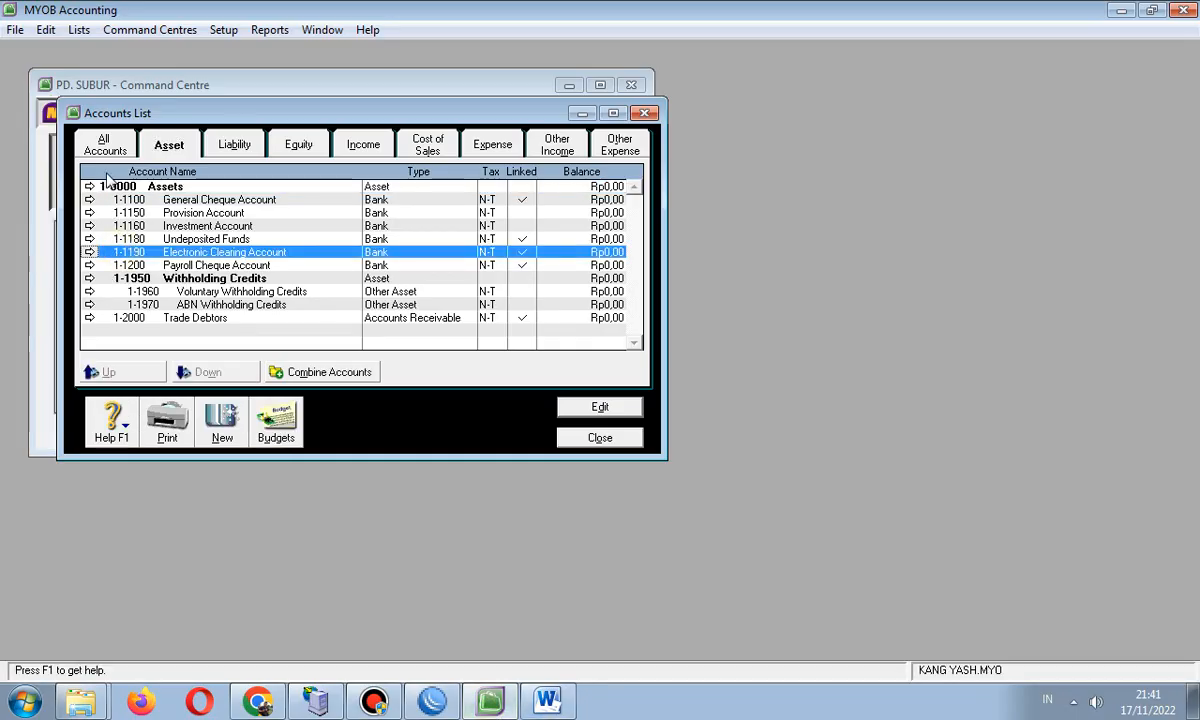
click(108, 186)
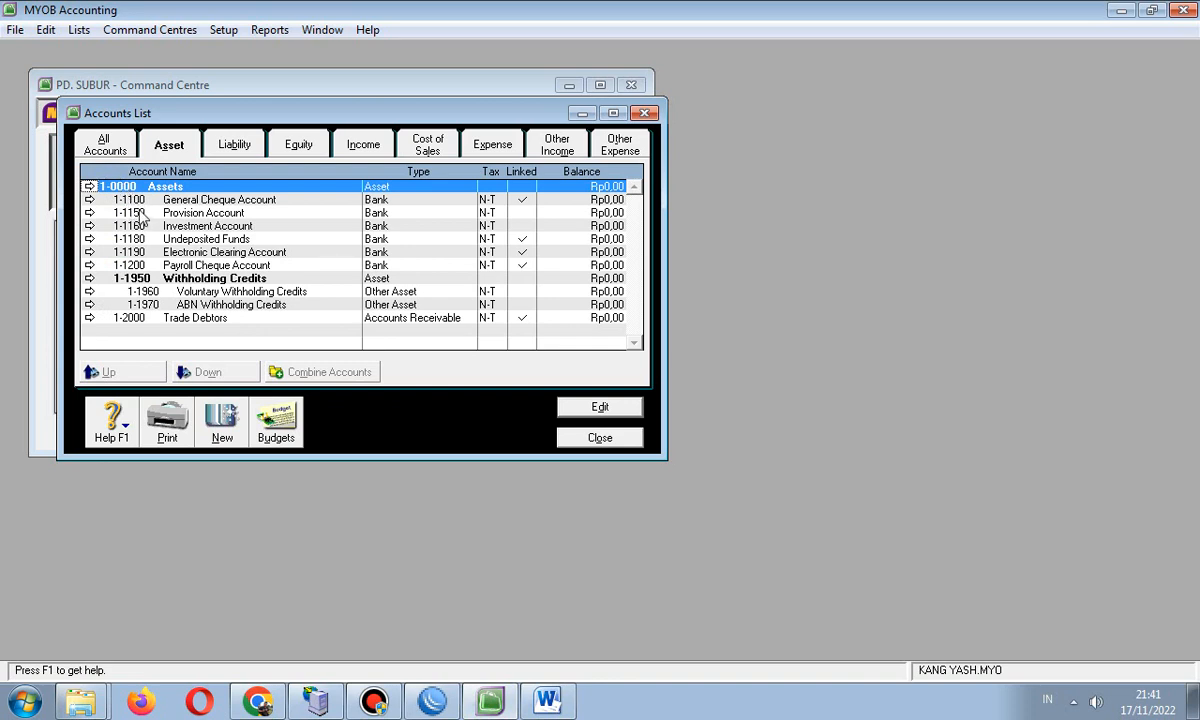
click(155, 199)
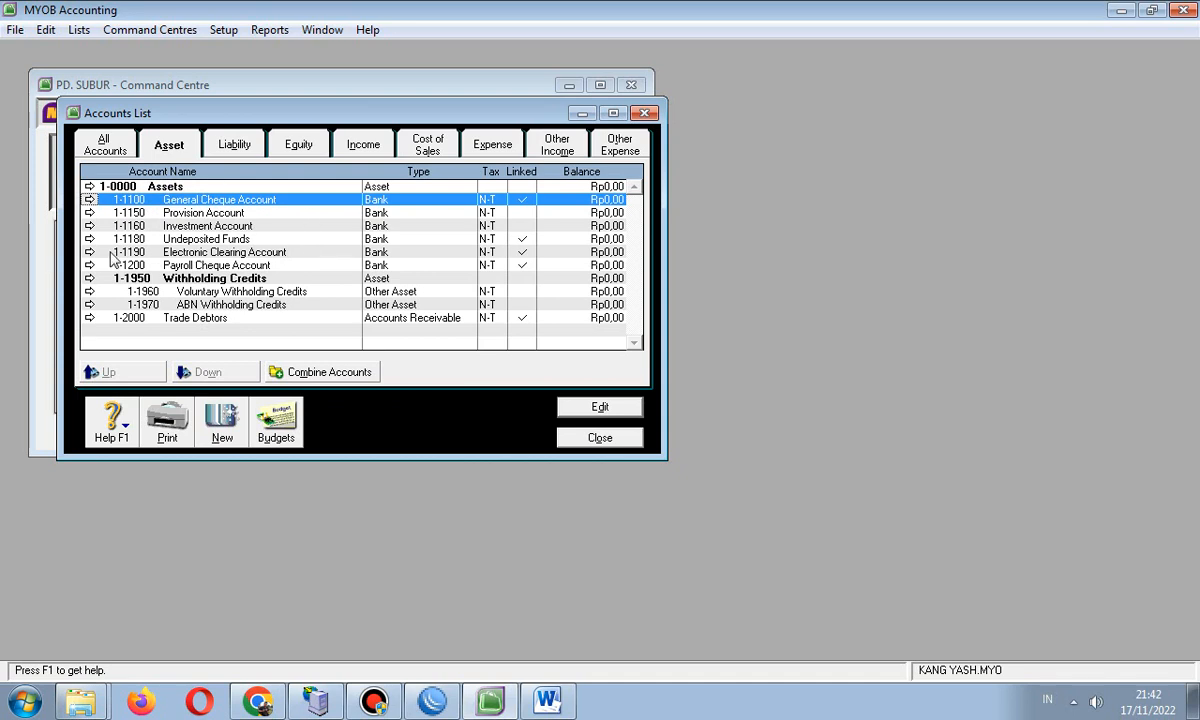
click(157, 184)
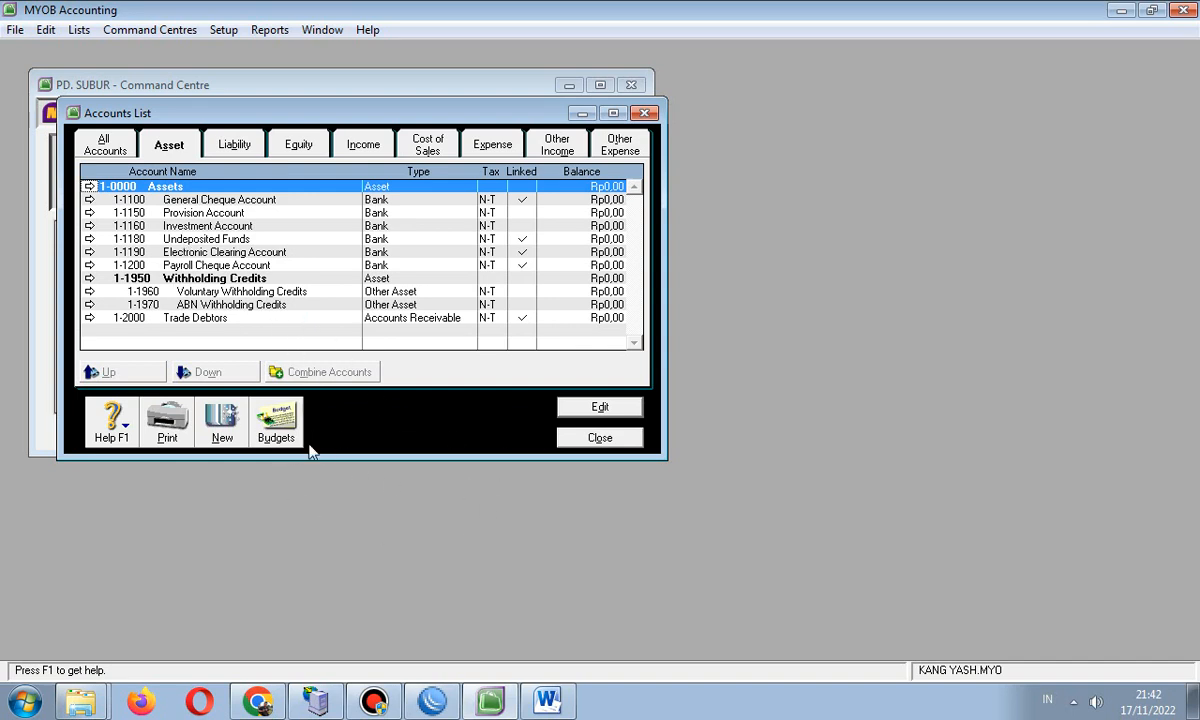
click(222, 425)
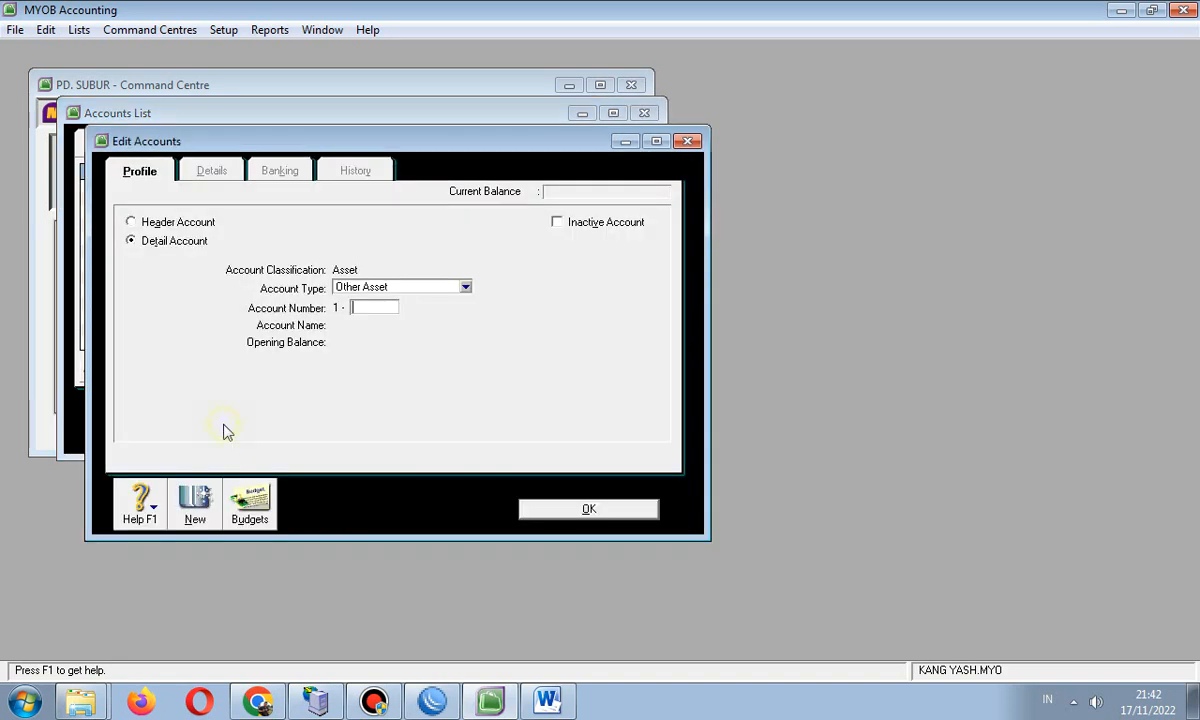
- Try a new account form as a Header account with Asset as the type
click(687, 142)
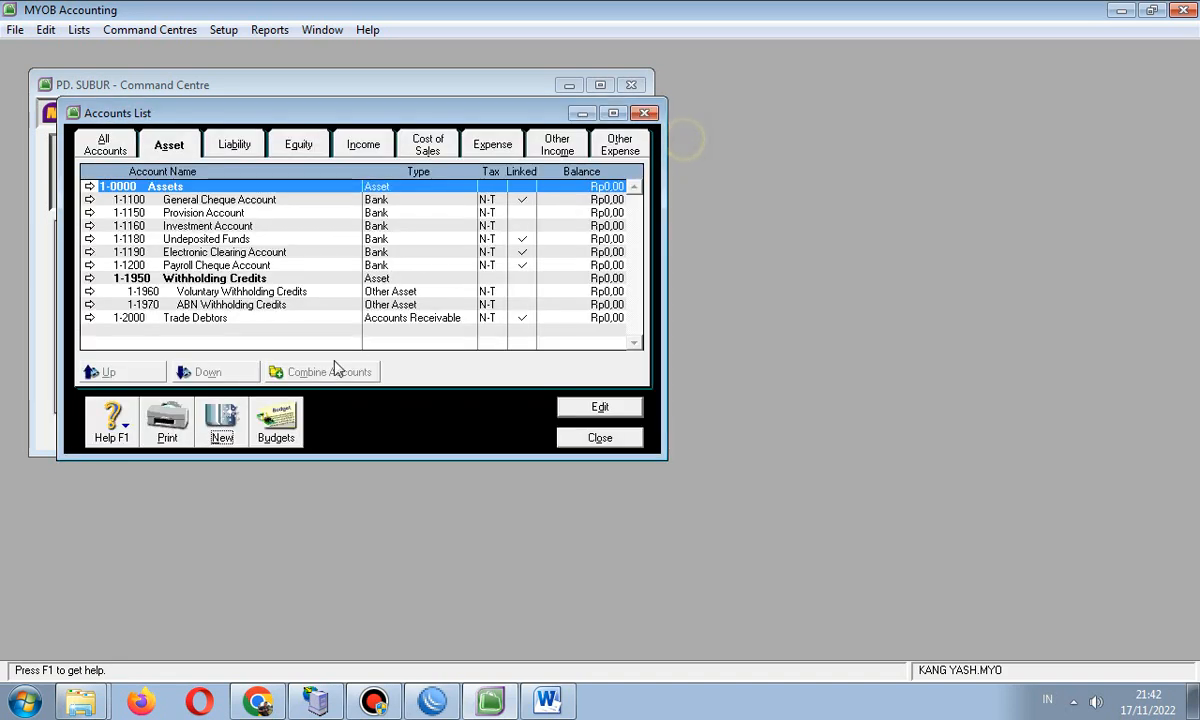
click(216, 430)
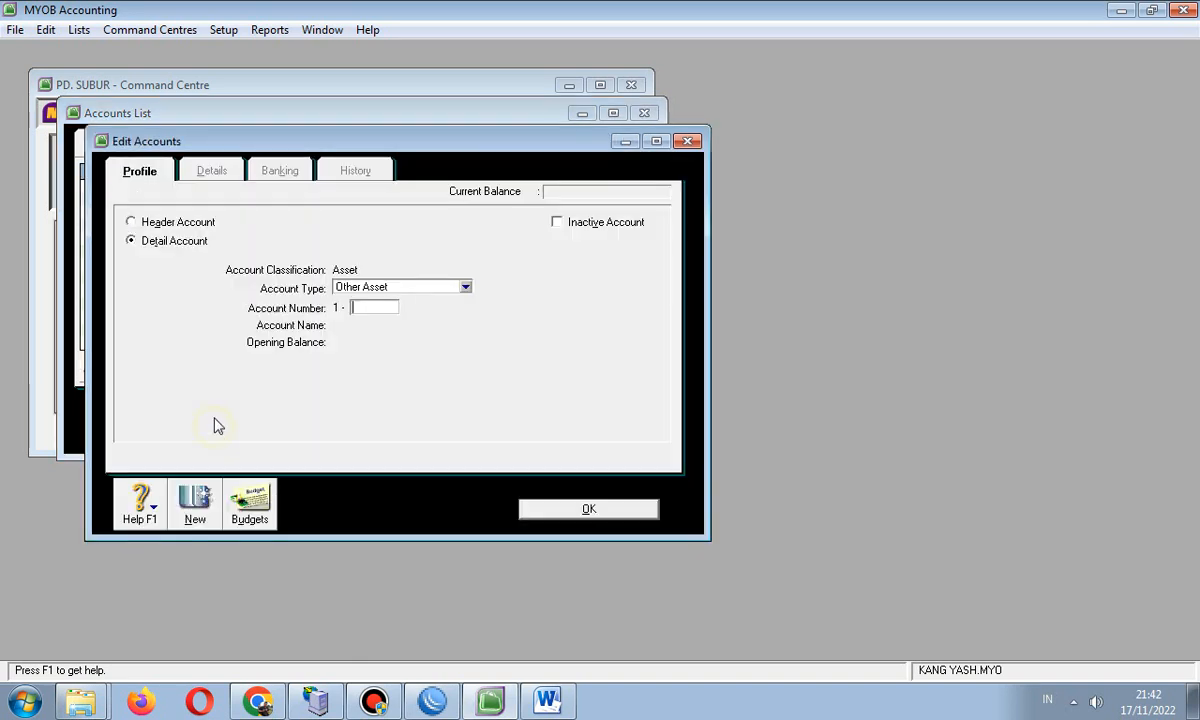
click(146, 222)
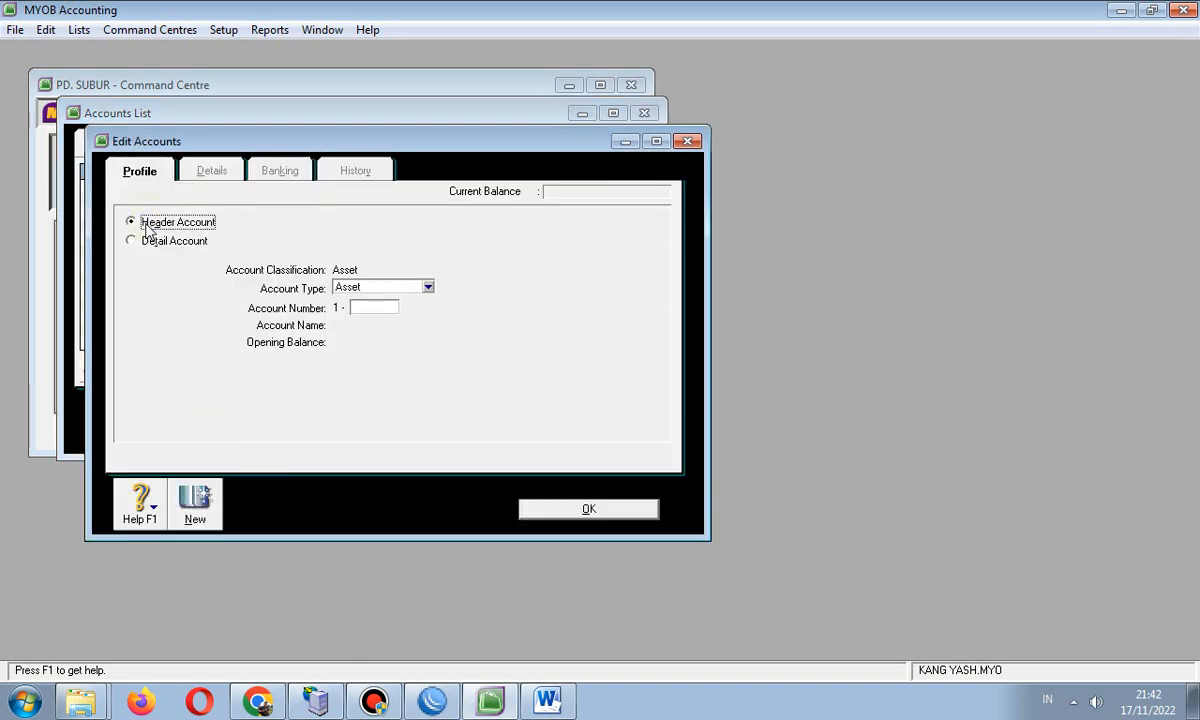
click(155, 241)
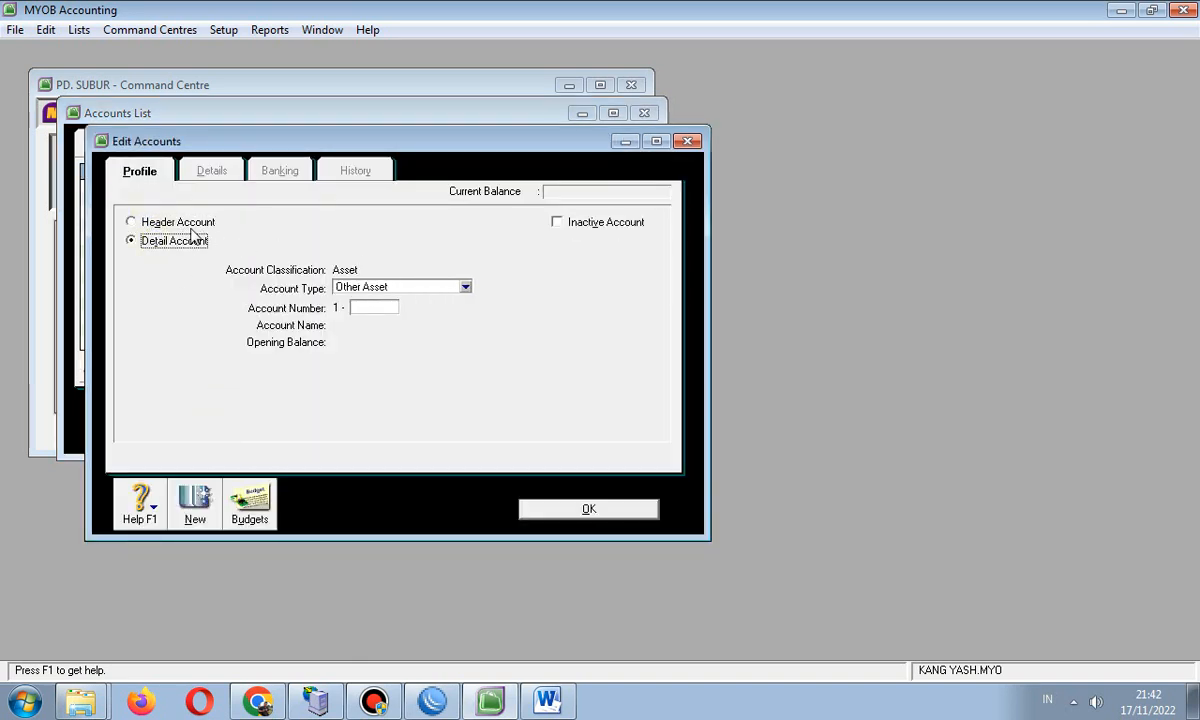
click(187, 226)
click(370, 288)
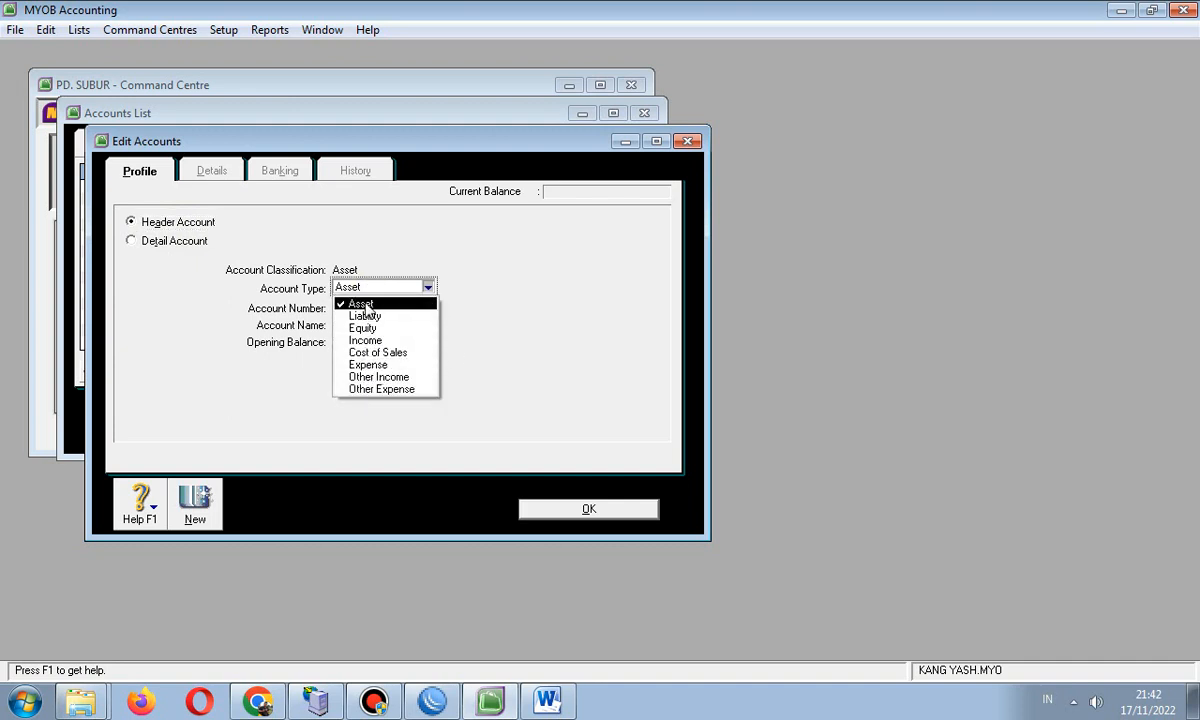
click(598, 250)
click(385, 310)
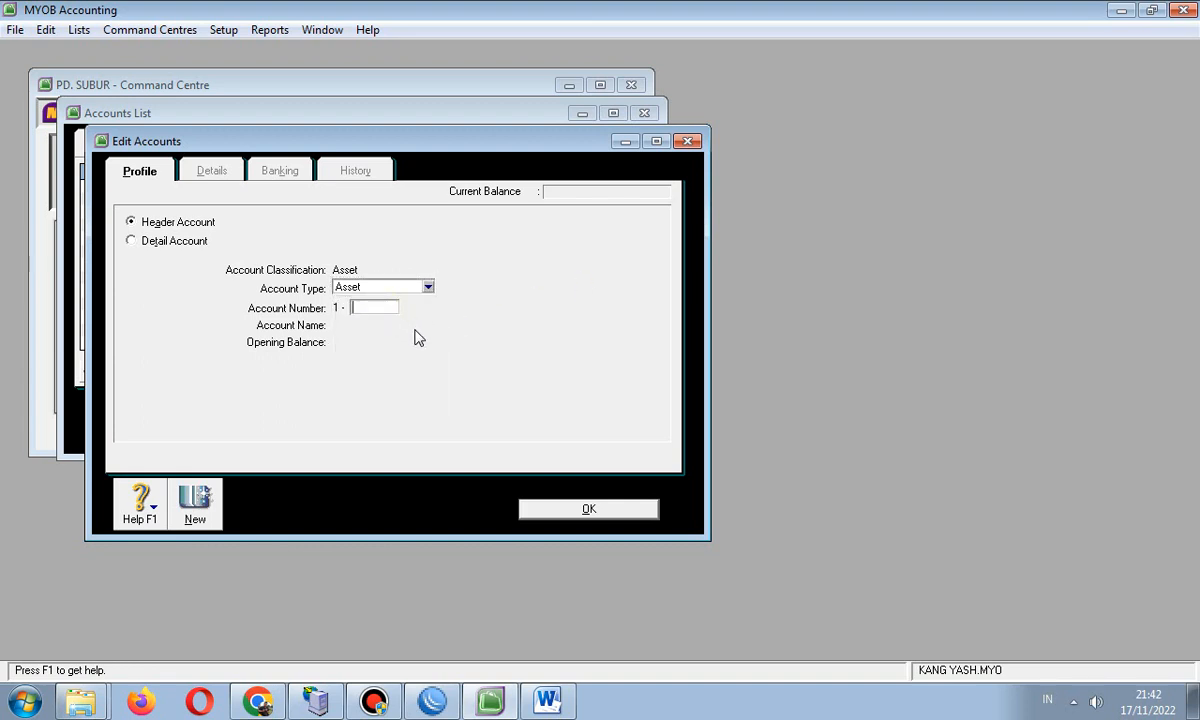
- Check the Word accounts table, then close the new-account form without saving
click(547, 700)
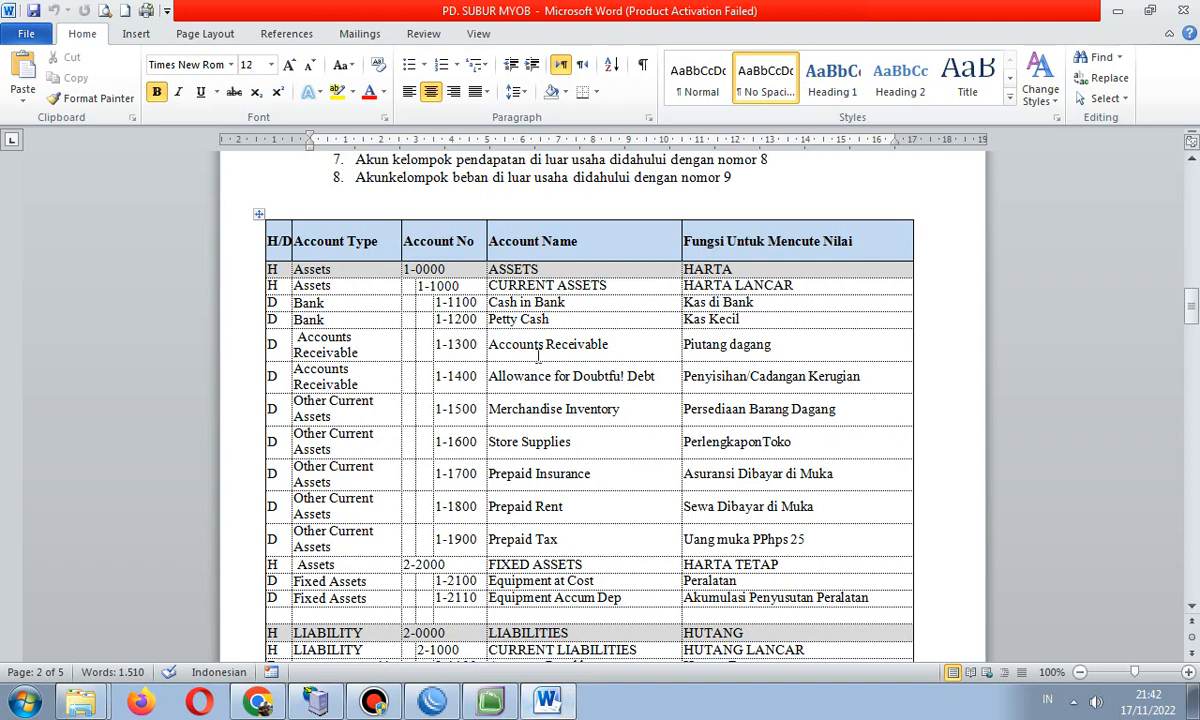
click(490, 700)
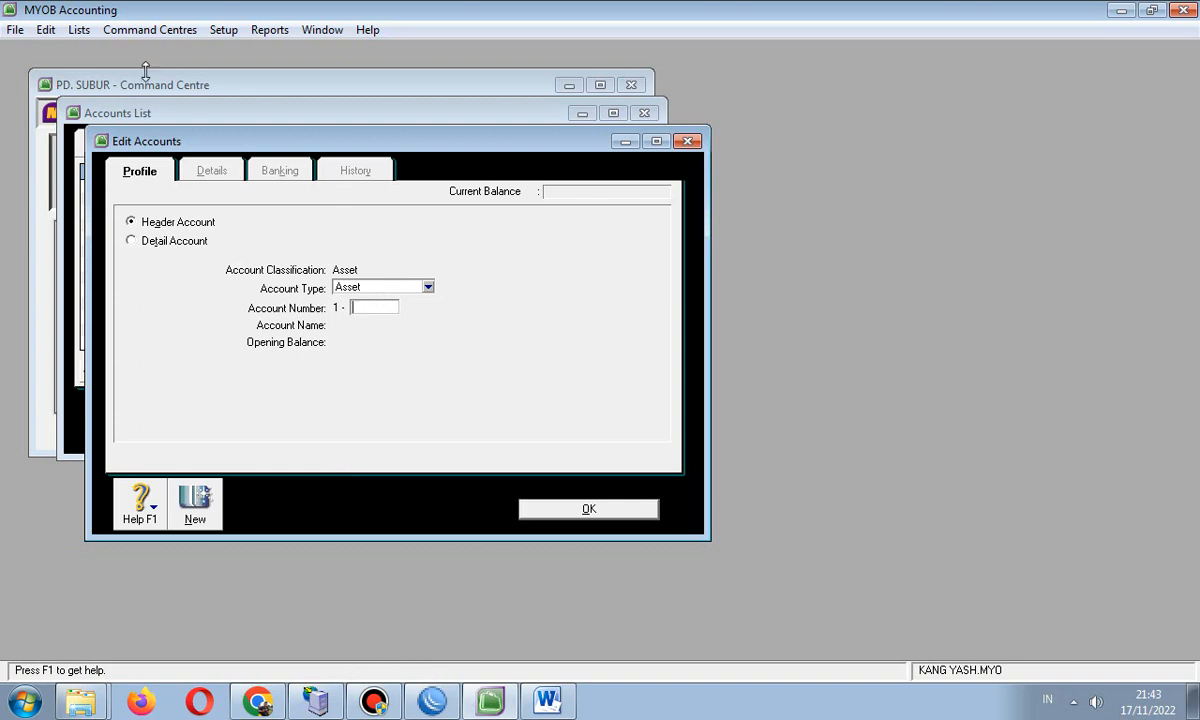
click(687, 141)
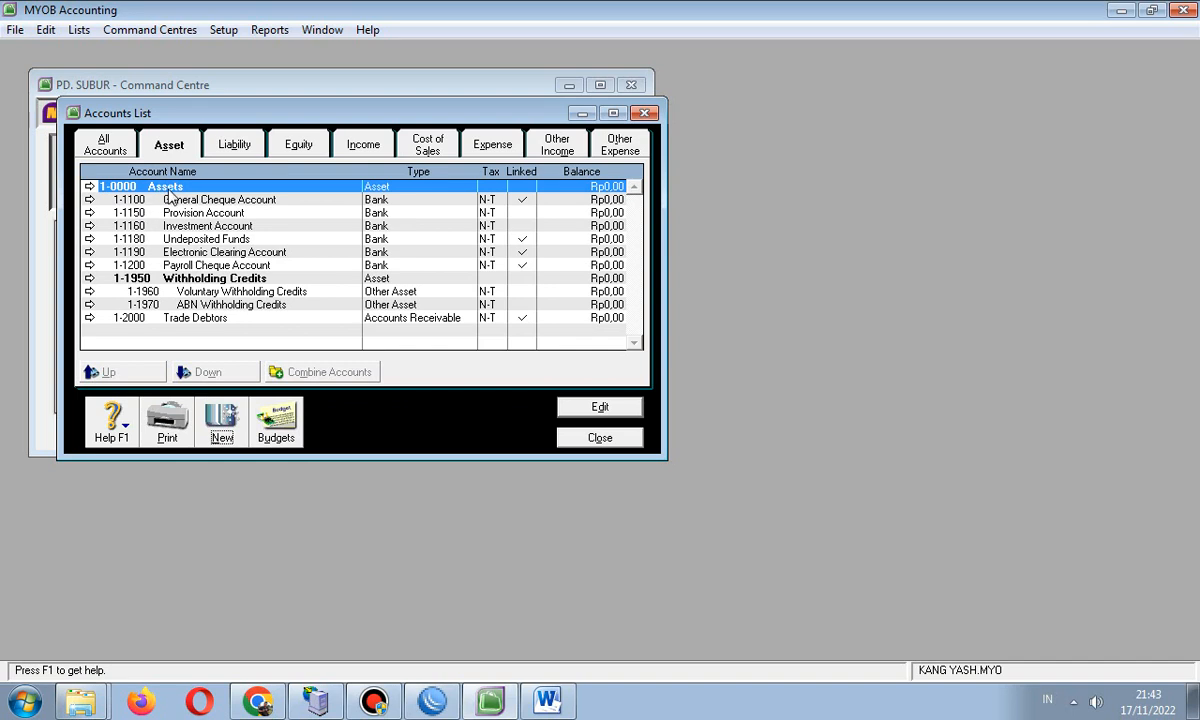
- Create a header asset account numbered 1-1000 and close the form
click(215, 412)
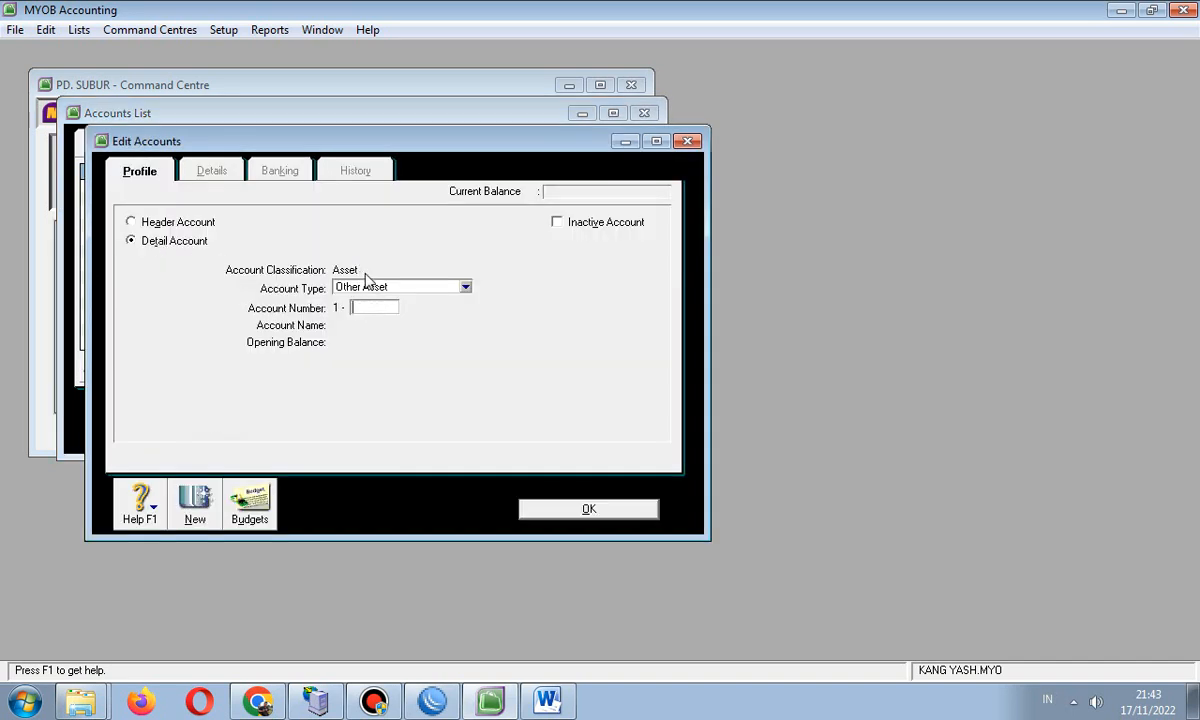
click(176, 224)
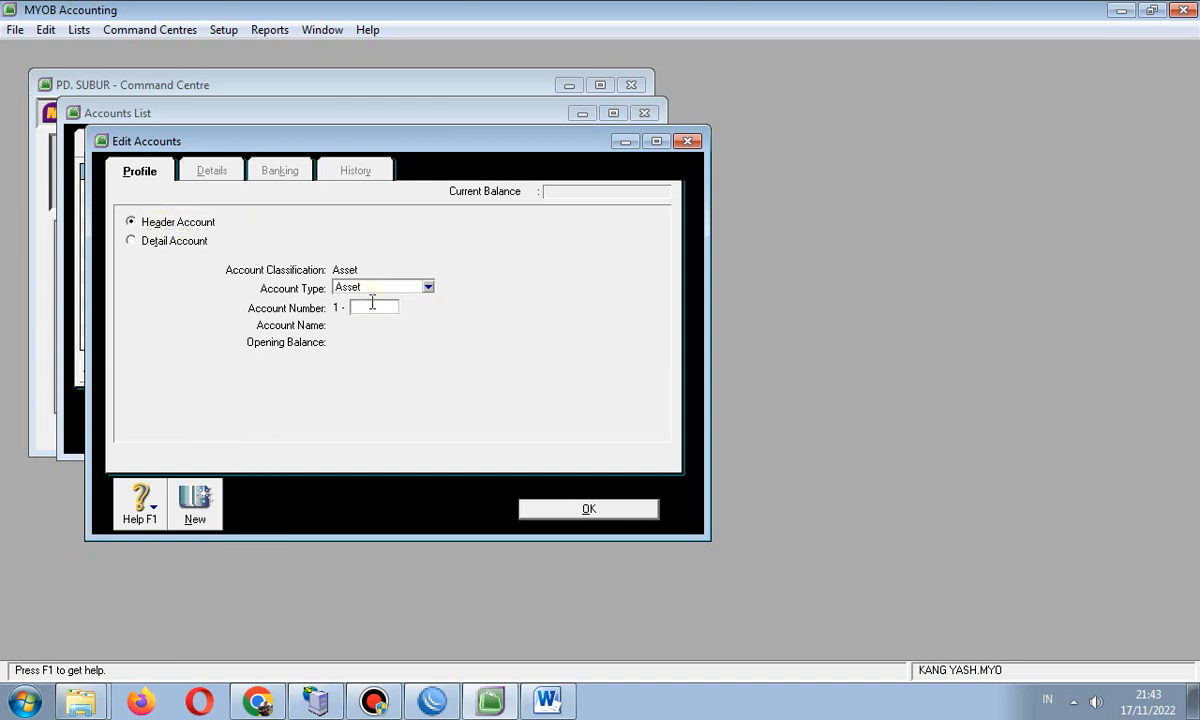
text(1000)
key(Tab)
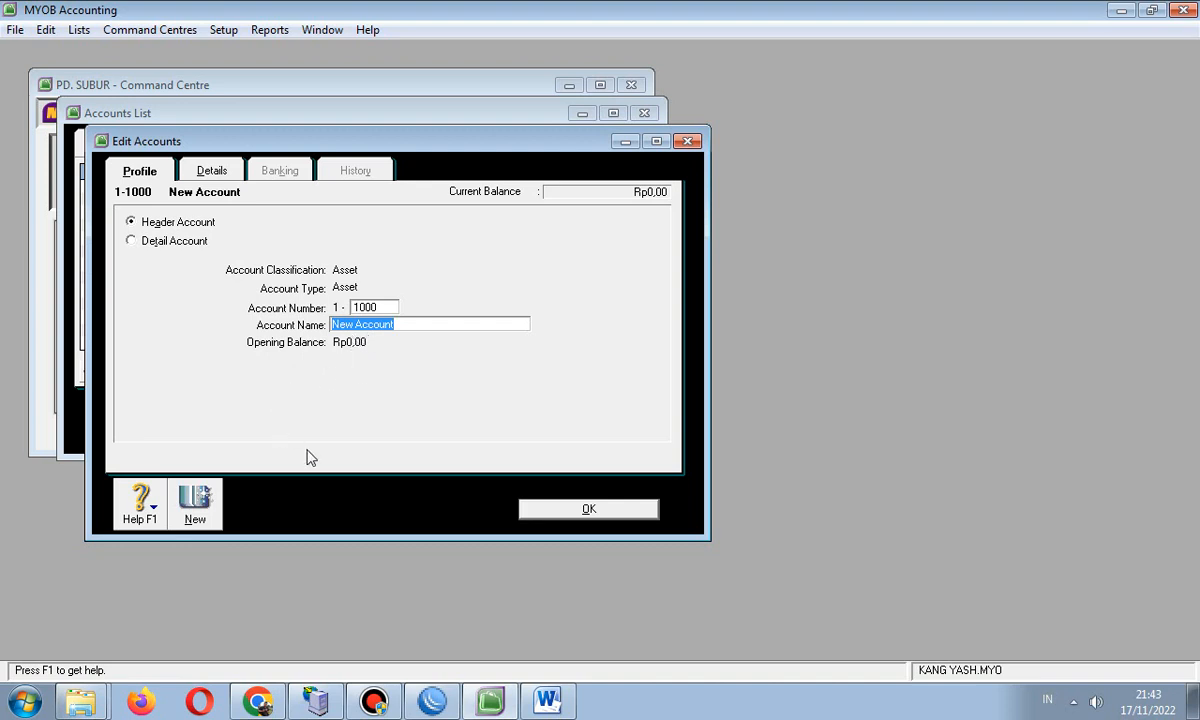
double_click(361, 308)
click(363, 308)
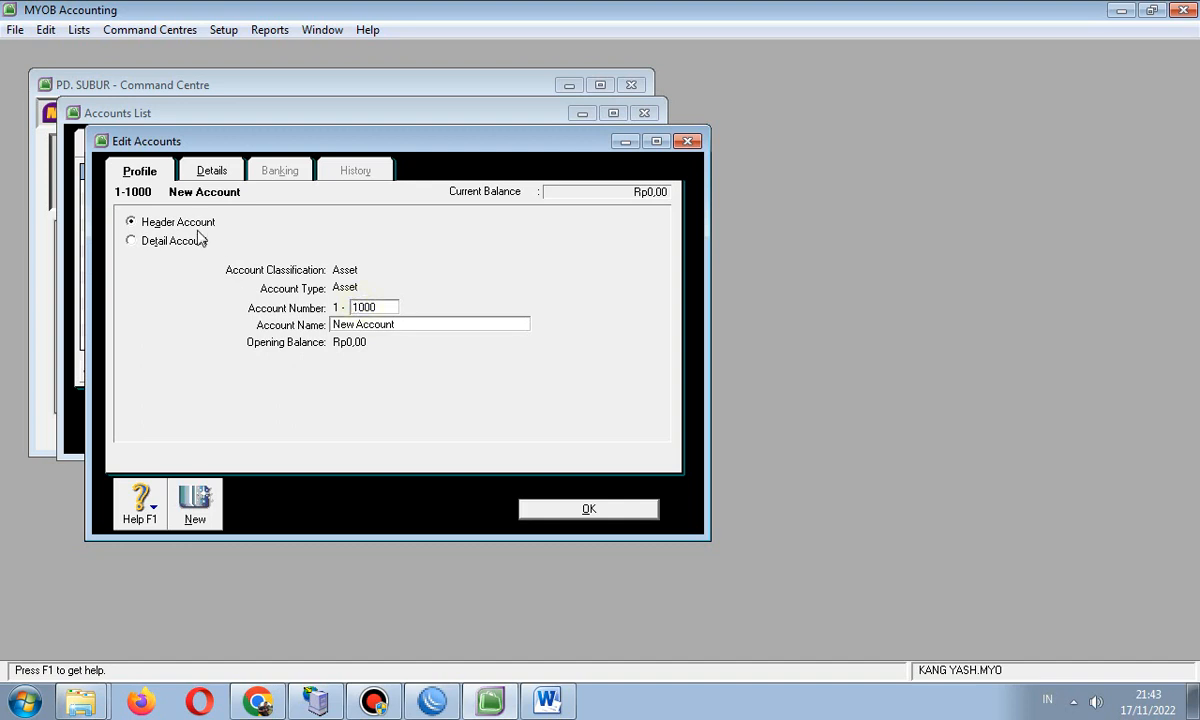
click(687, 141)
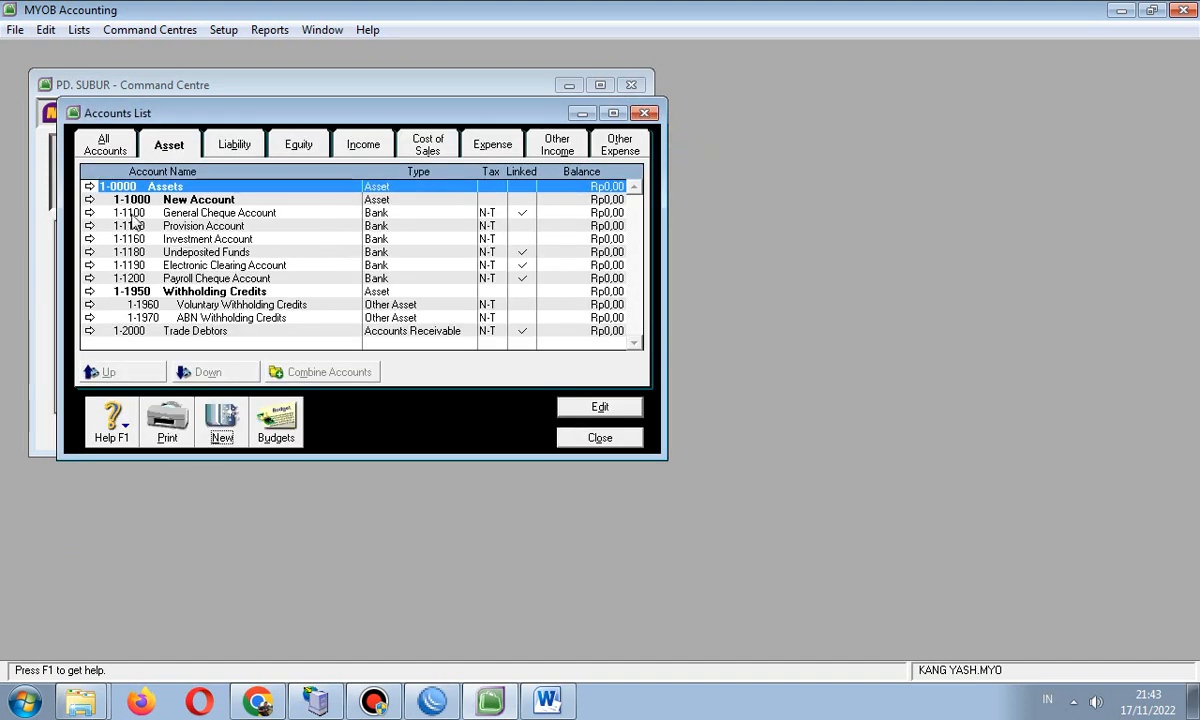
click(545, 703)
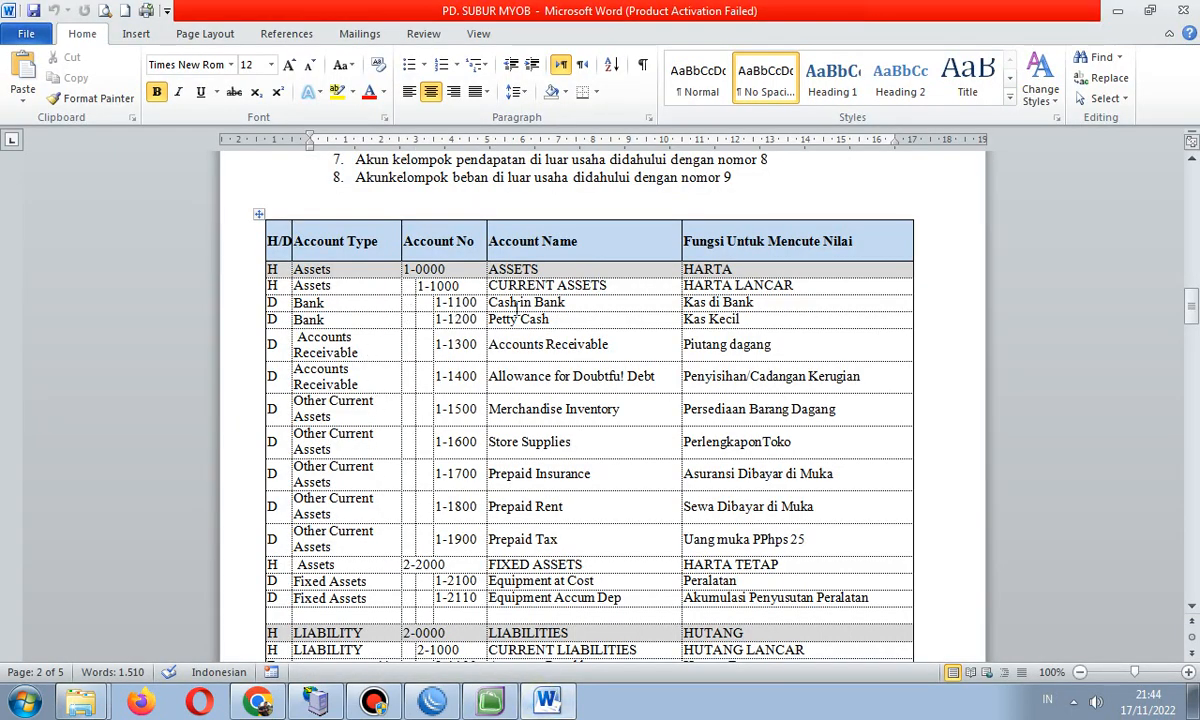
click(484, 705)
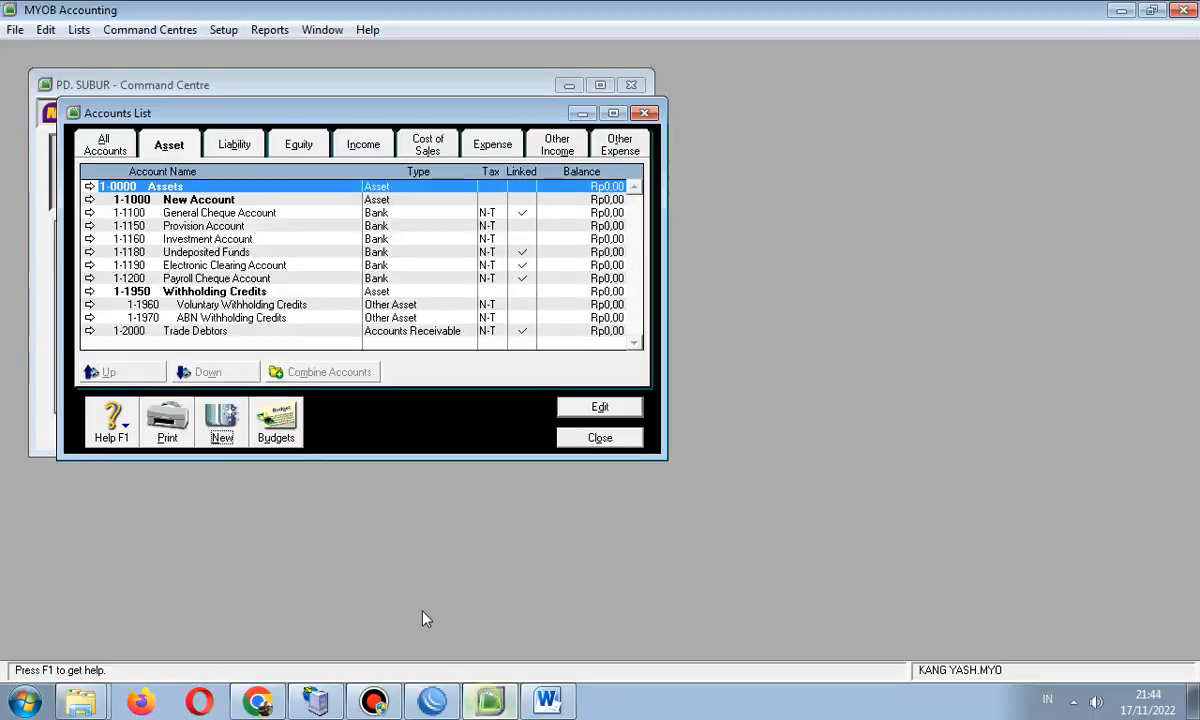
click(220, 415)
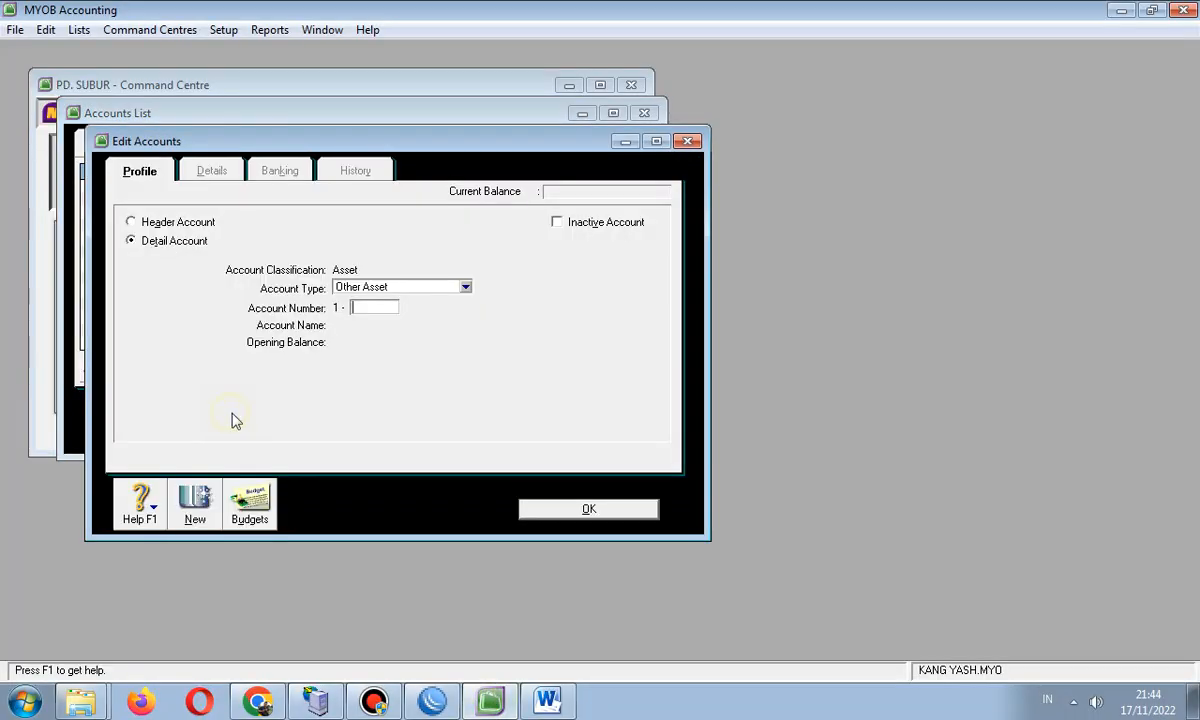
click(364, 288)
click(359, 303)
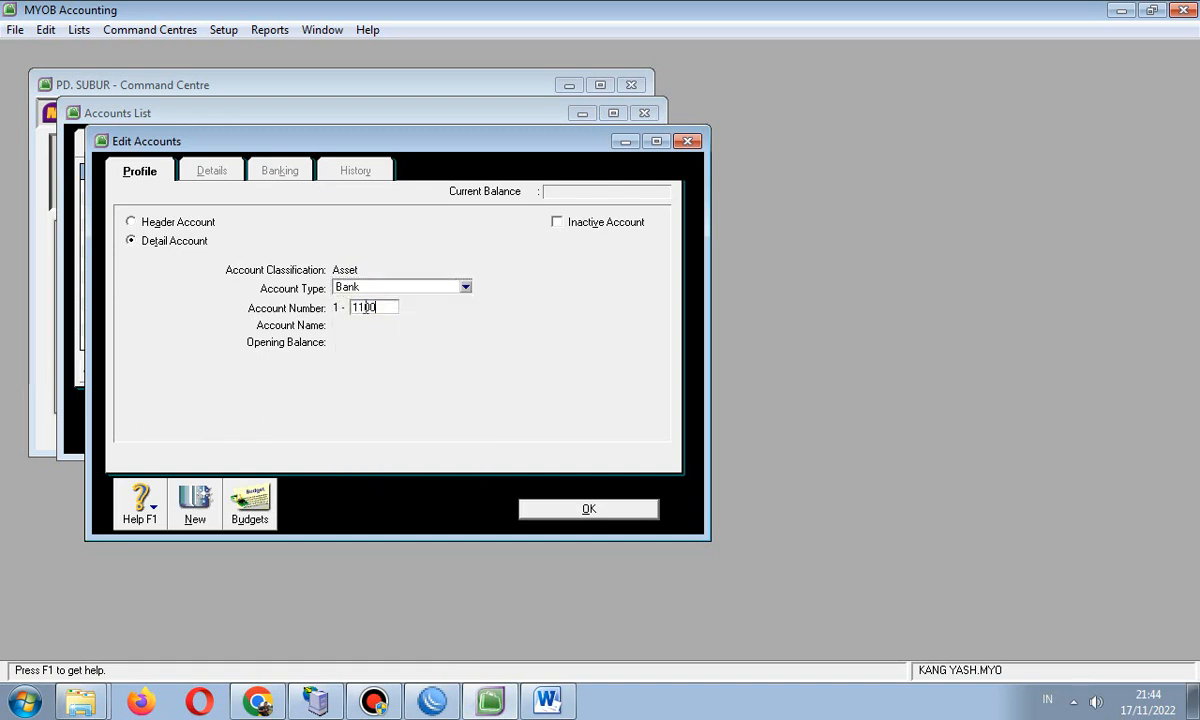
key(Tab)
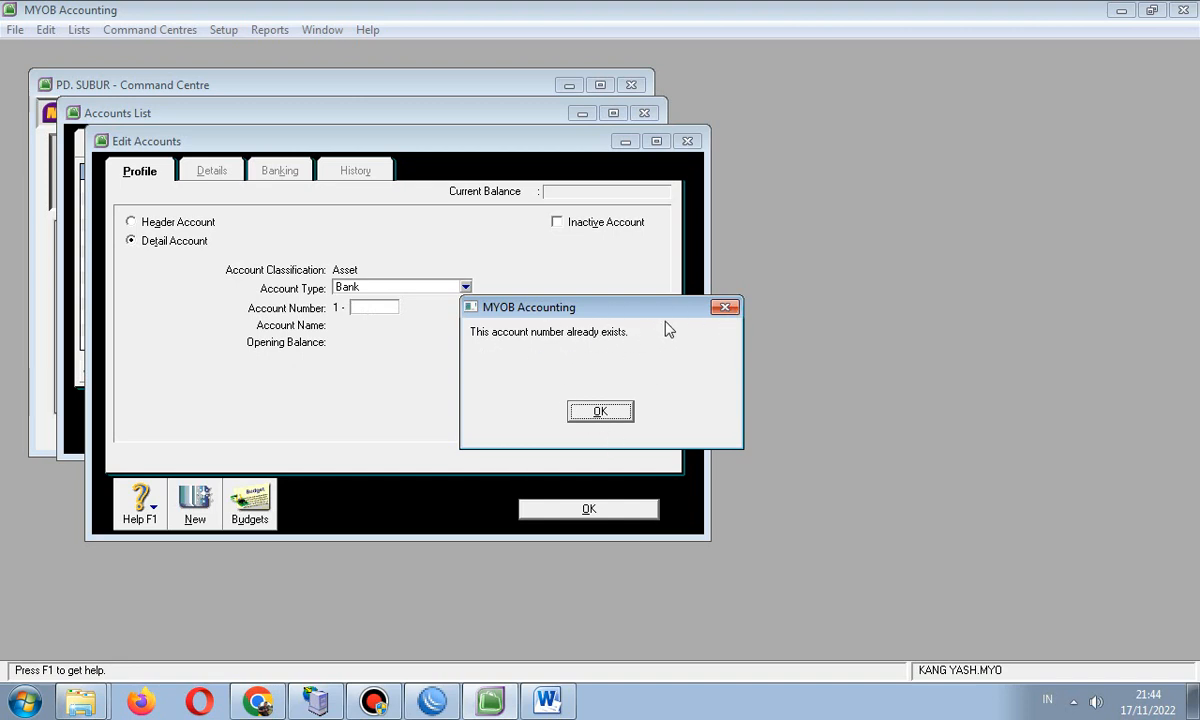
click(725, 308)
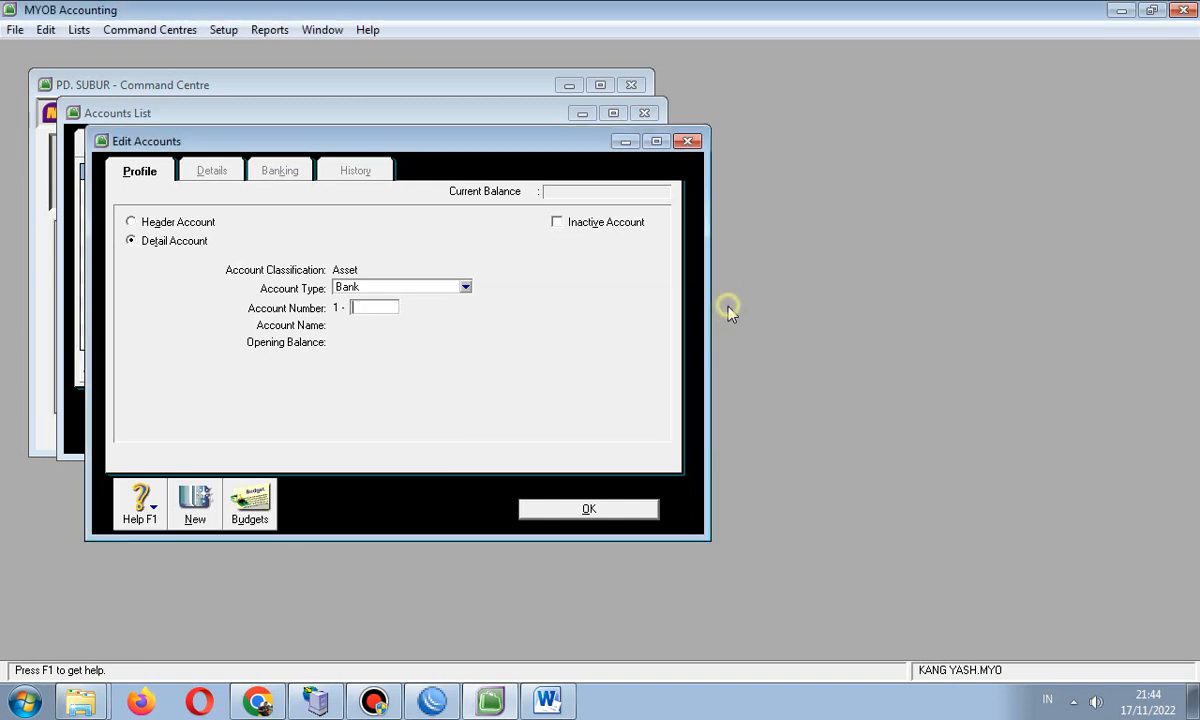
click(687, 141)
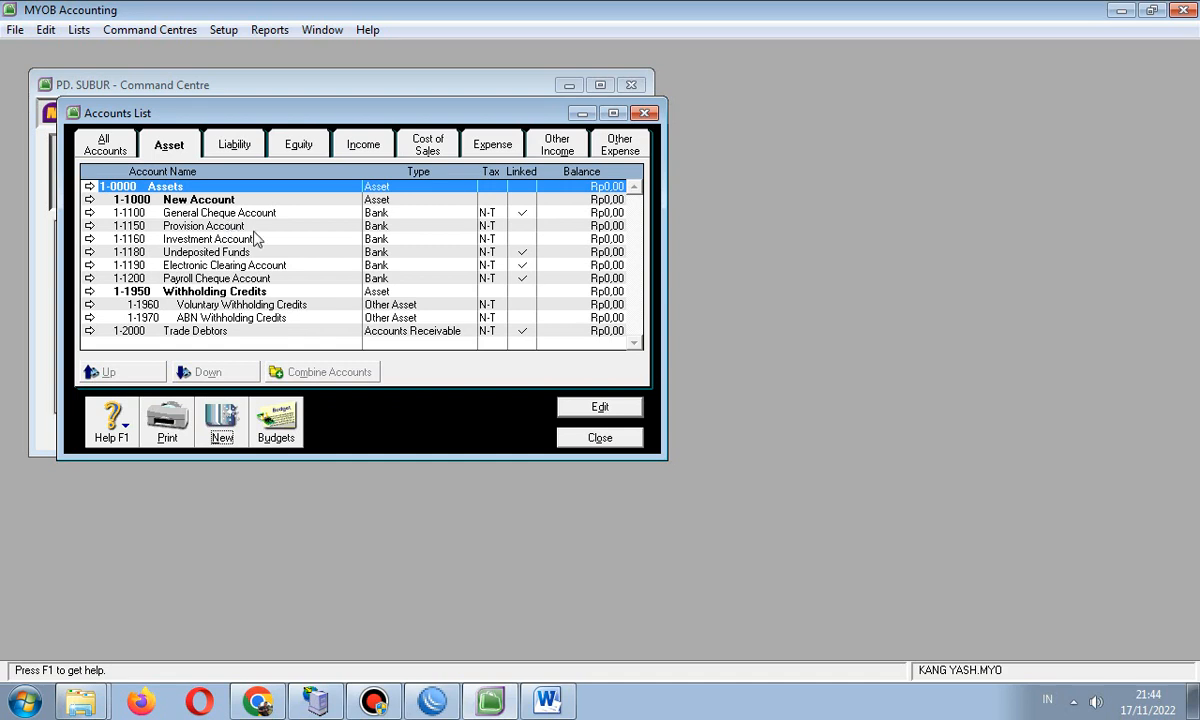
- Open 1-1100 General Cheque Account and change its name to Cash In Bank
double_click(199, 213)
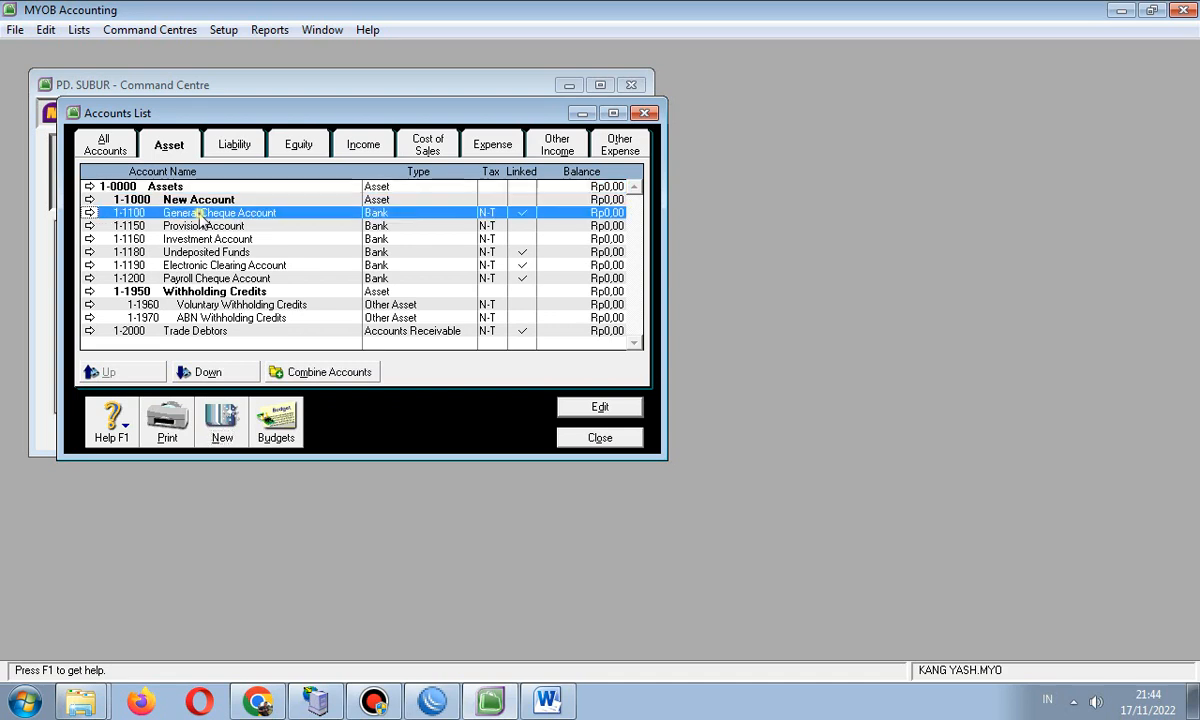
click(688, 140)
click(89, 213)
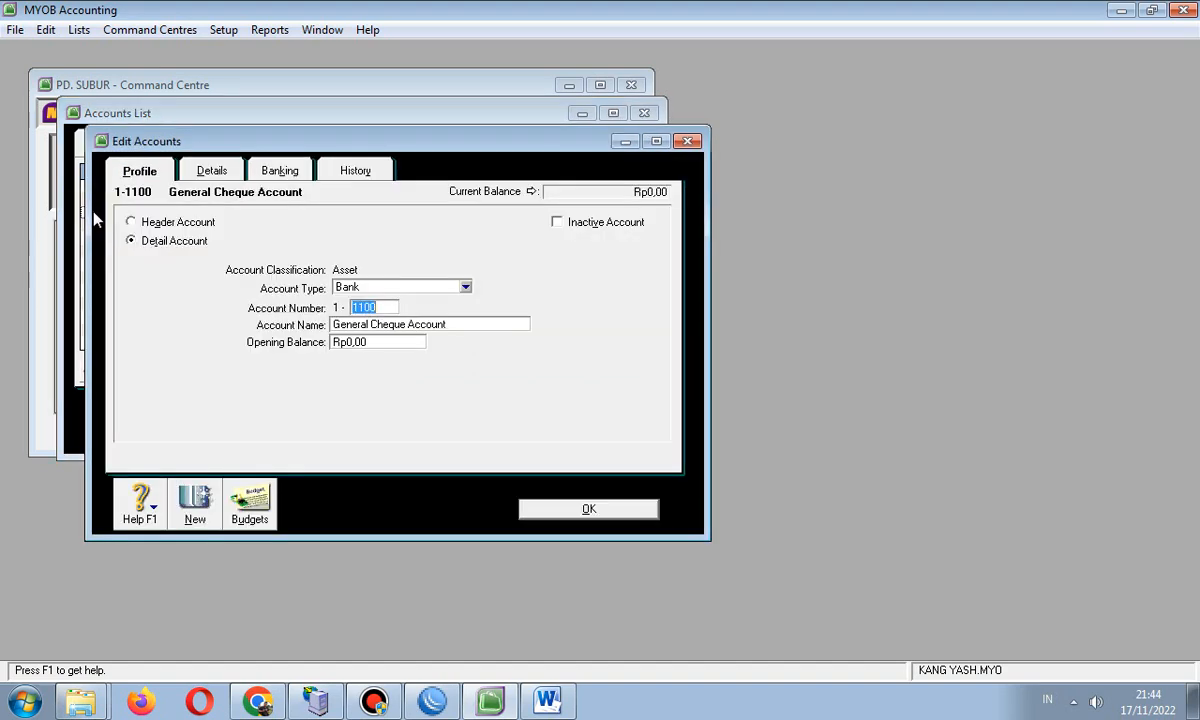
click(688, 140)
double_click(192, 213)
click(547, 700)
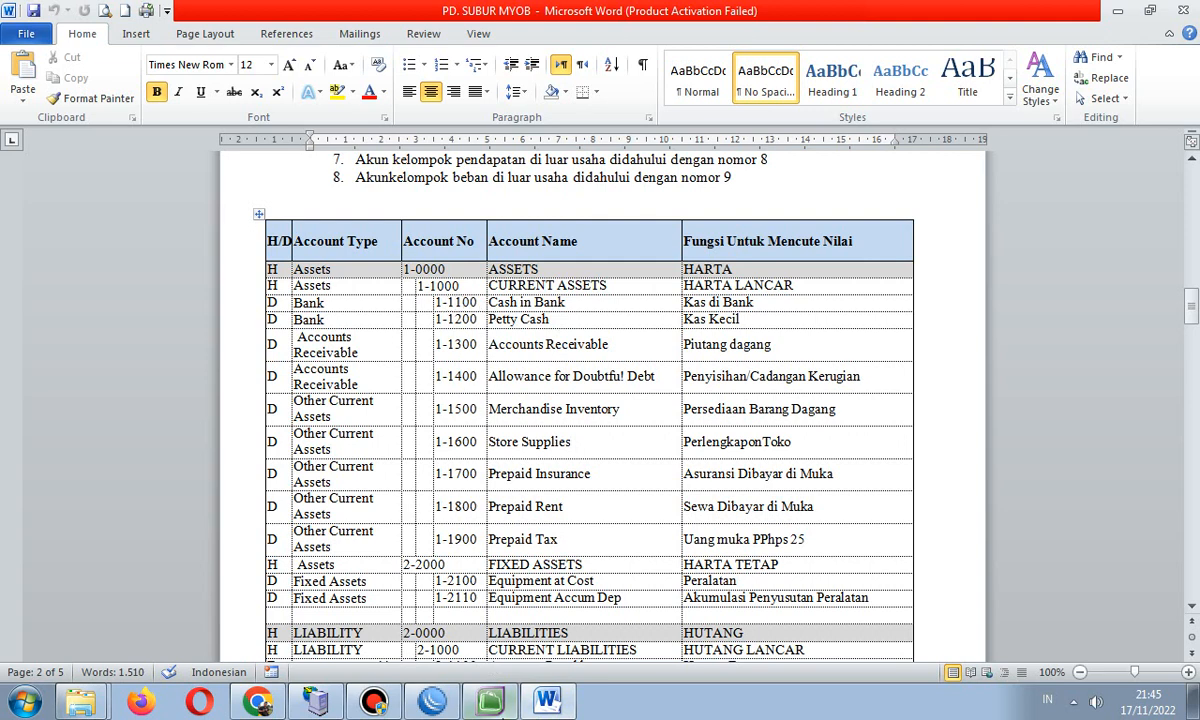
click(490, 700)
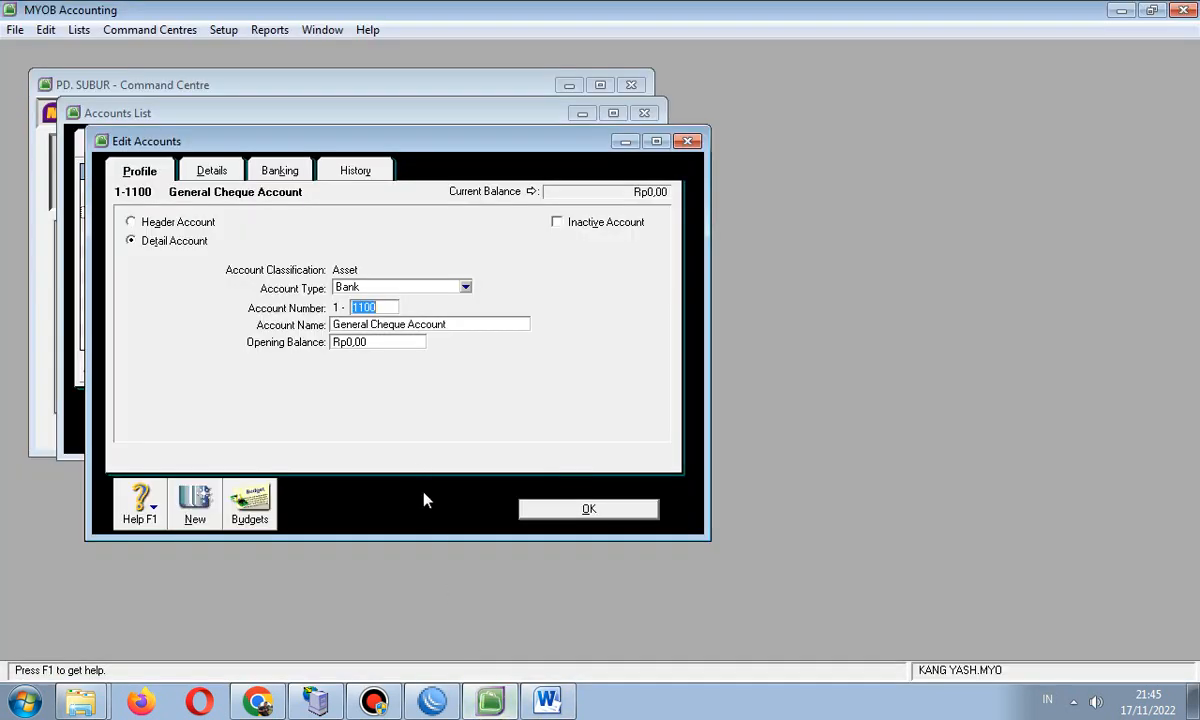
click(461, 324)
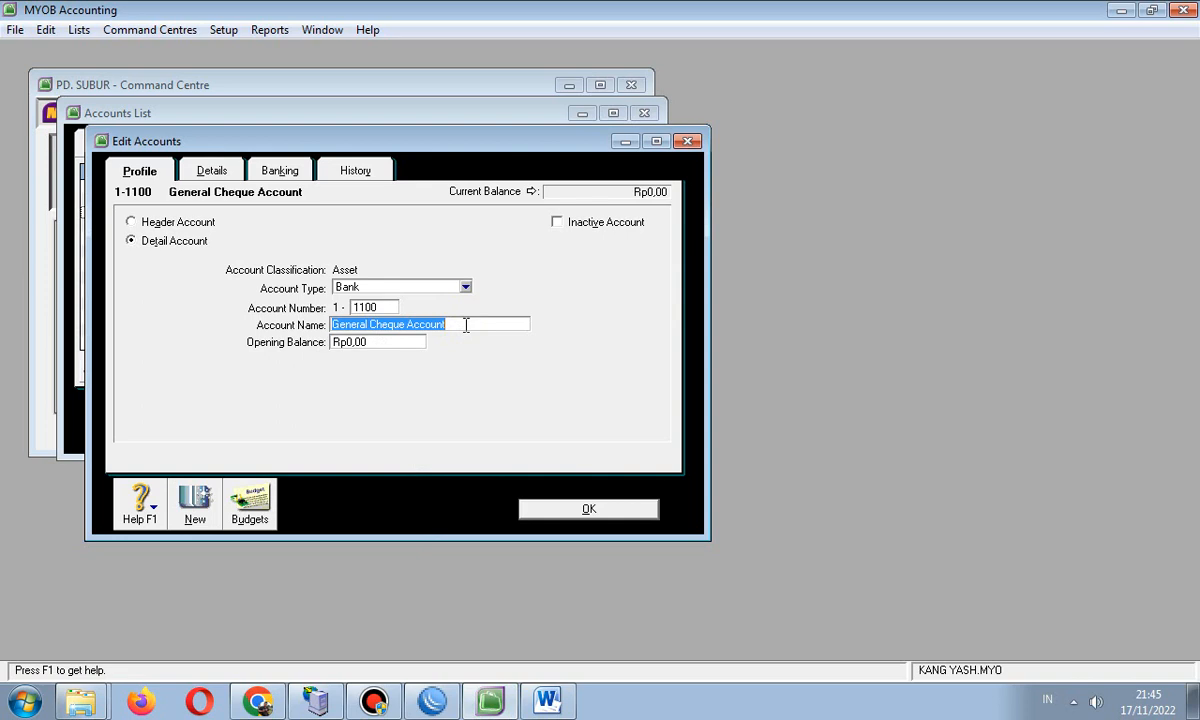
text(c)
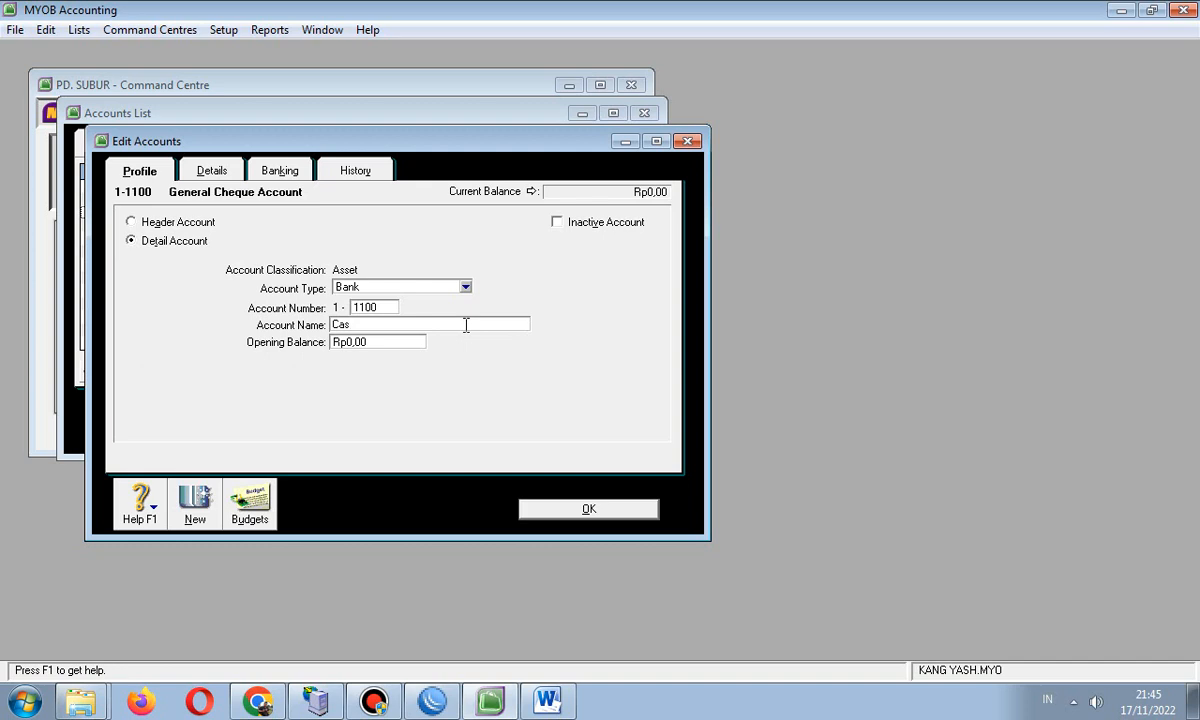
text(ash In Bank)
click(543, 510)
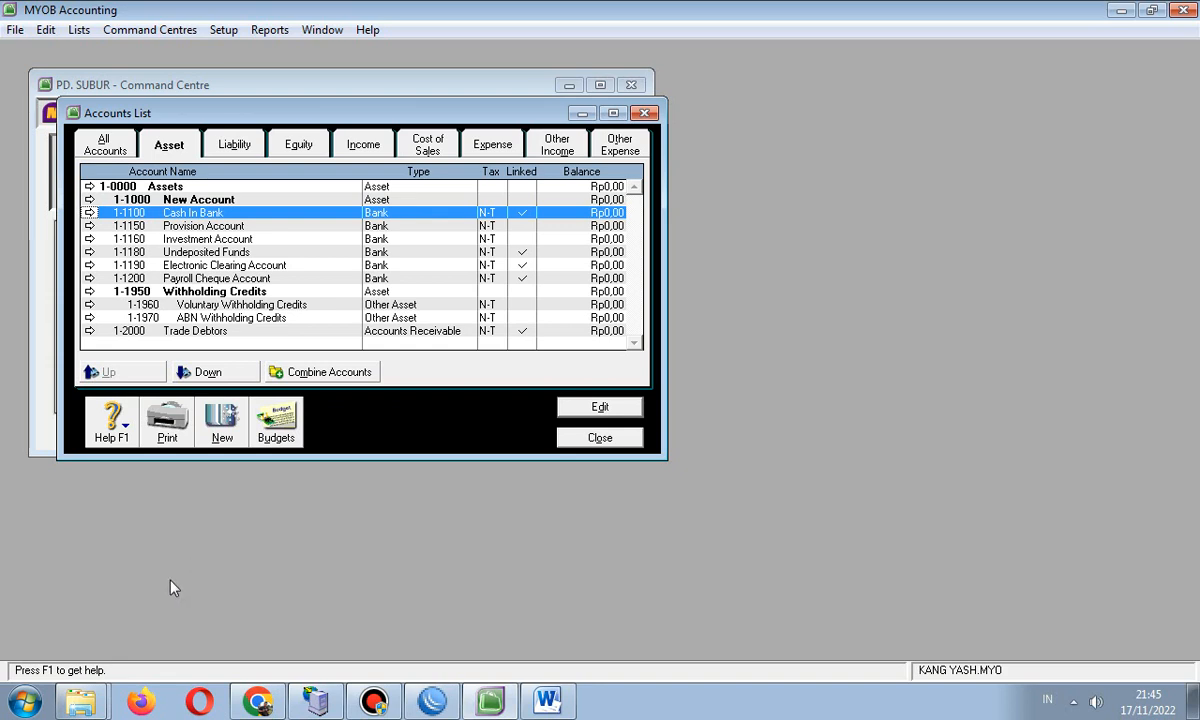
click(205, 253)
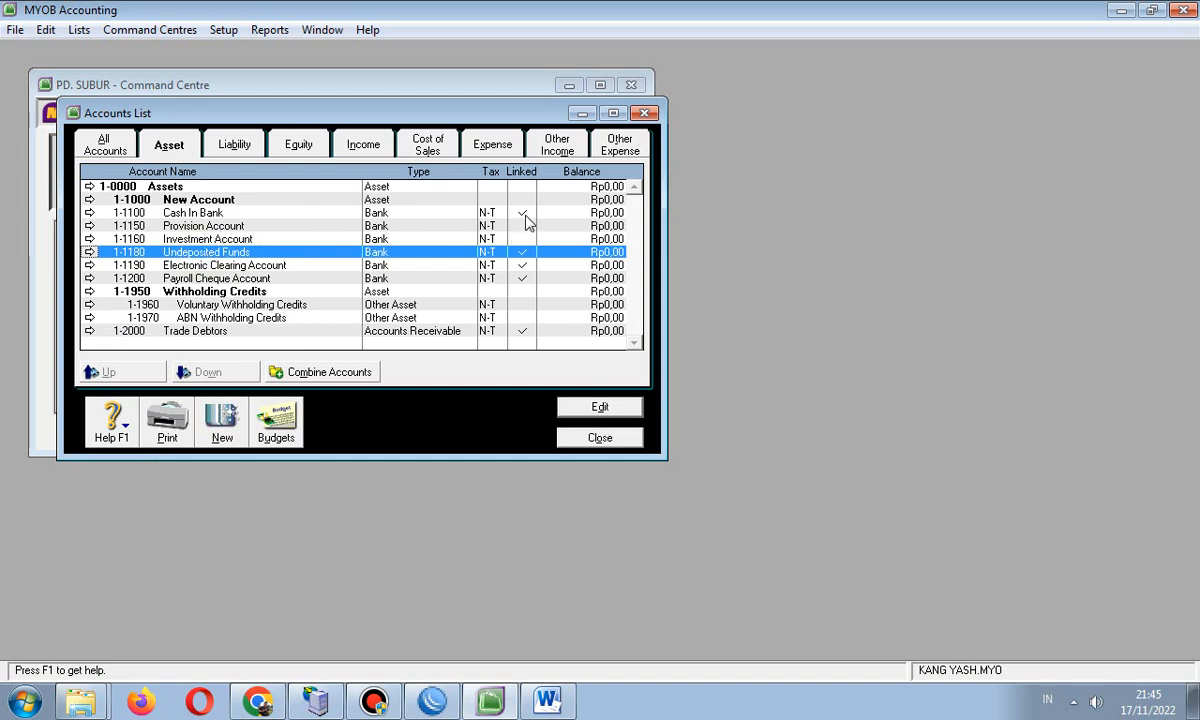
click(495, 212)
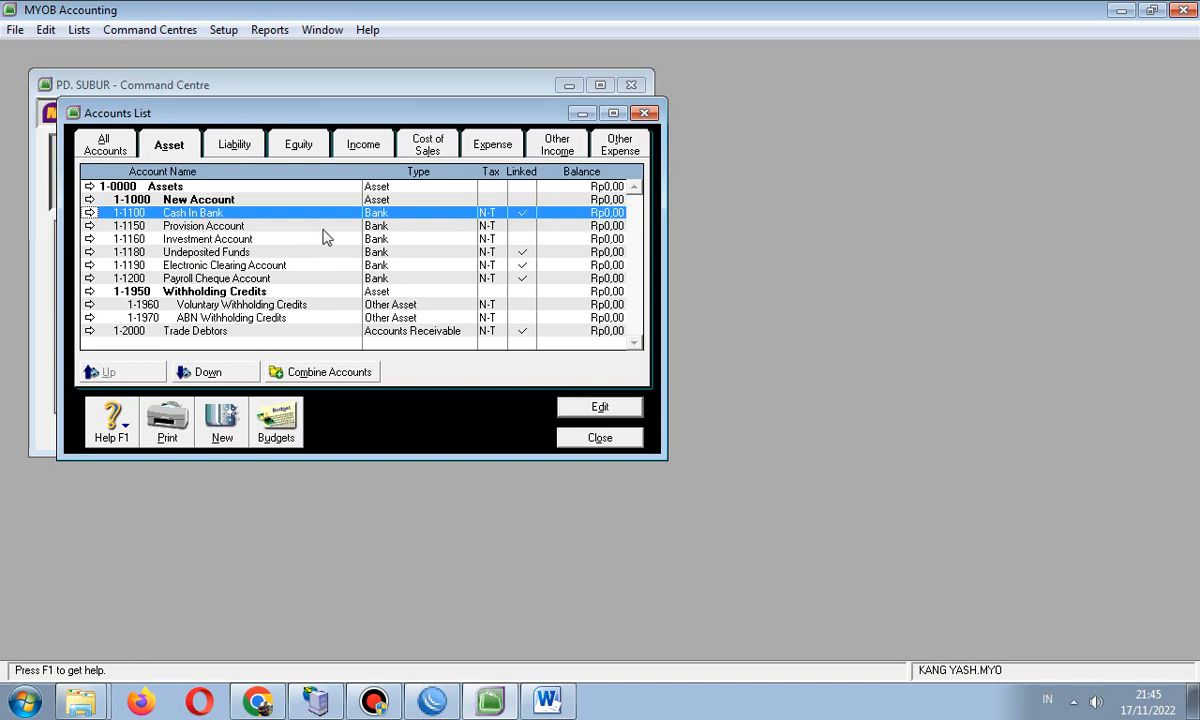
click(250, 265)
click(255, 253)
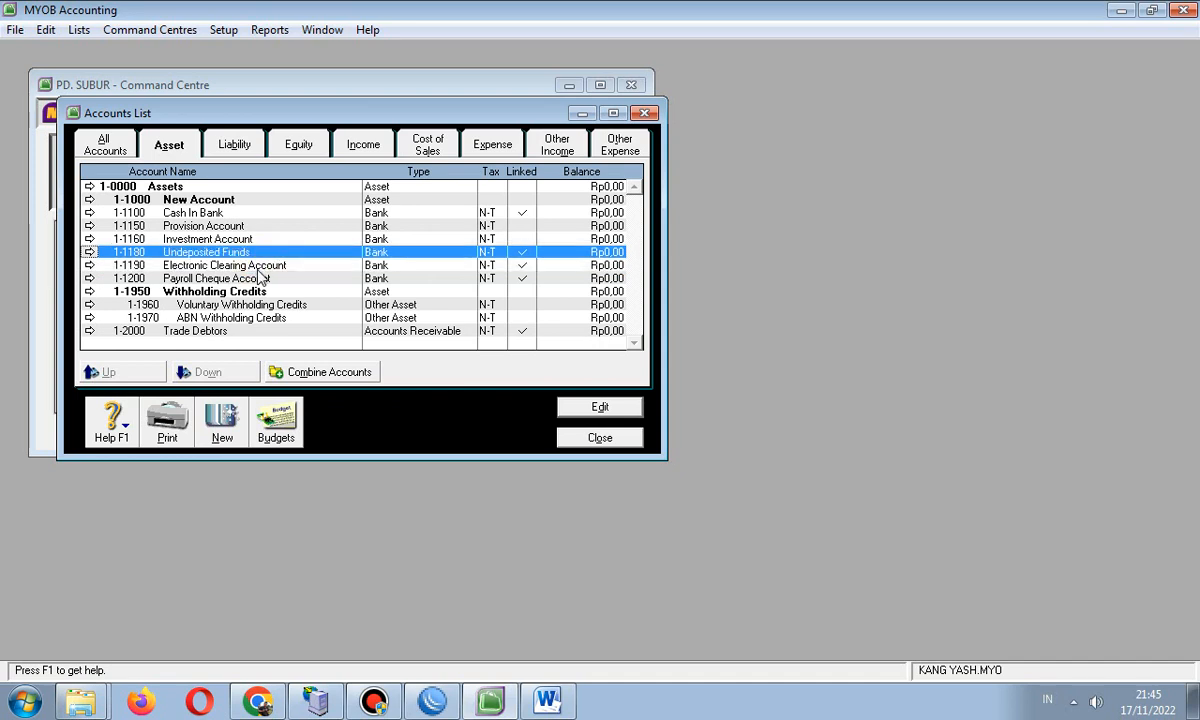
click(252, 265)
click(260, 280)
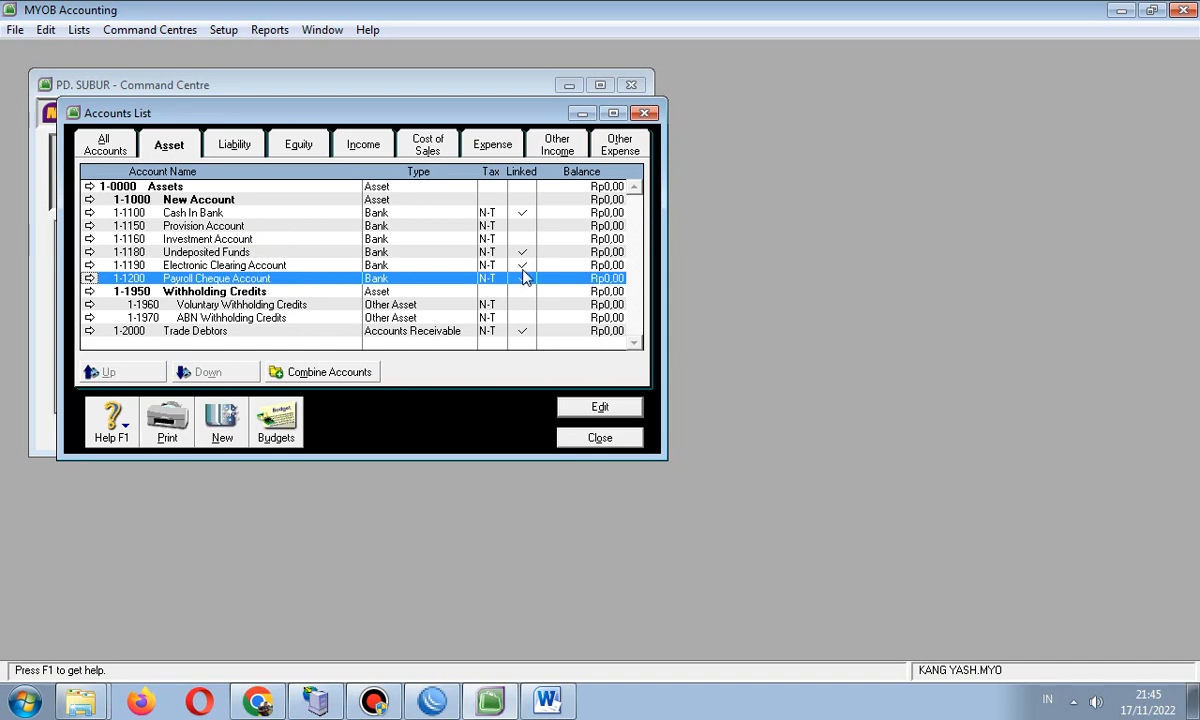
click(240, 252)
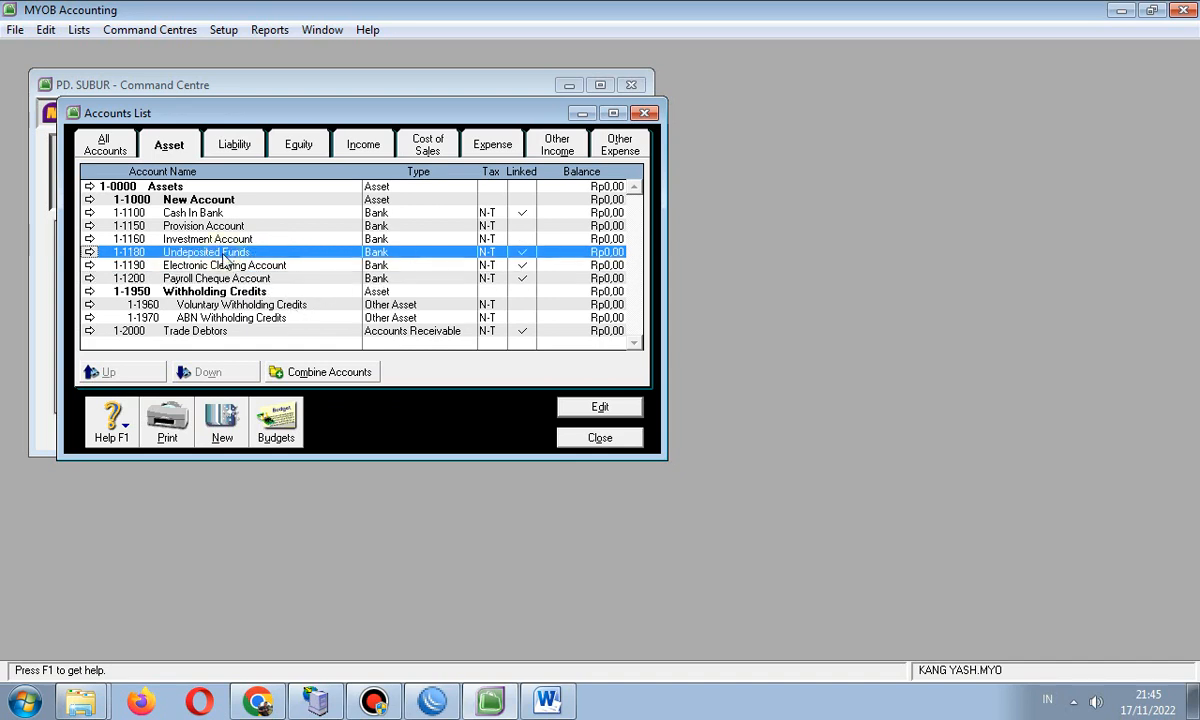
click(230, 31)
mouse_move(252, 97)
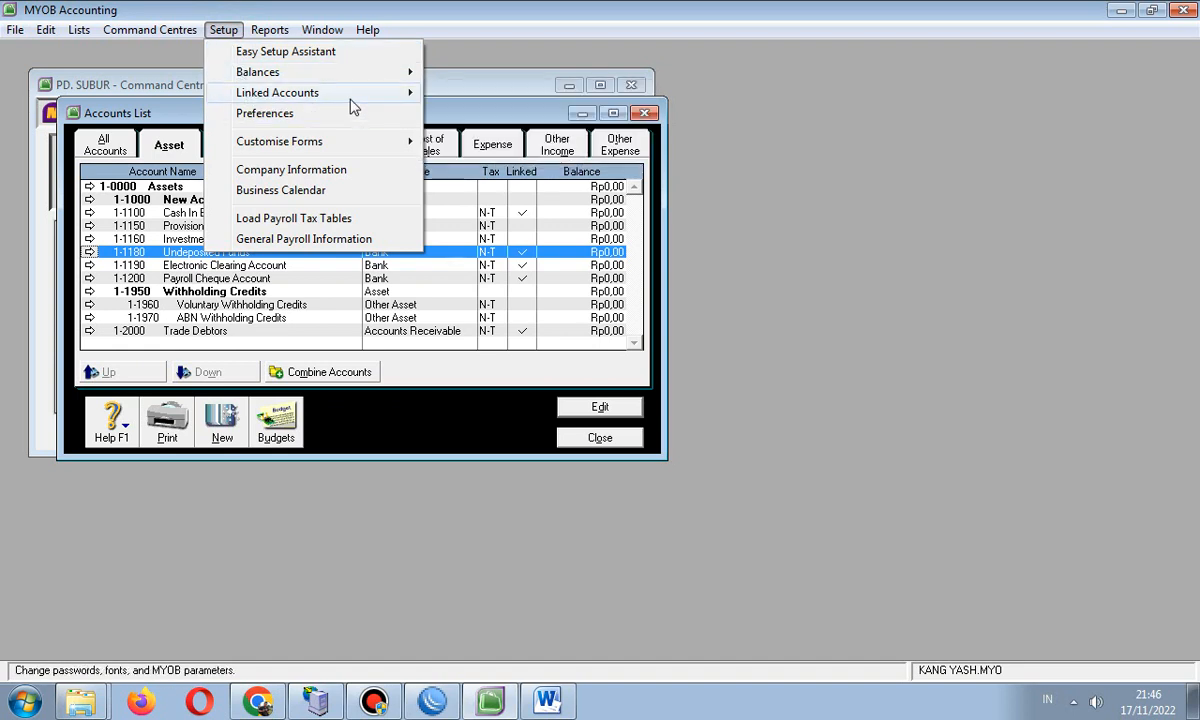
click(205, 266)
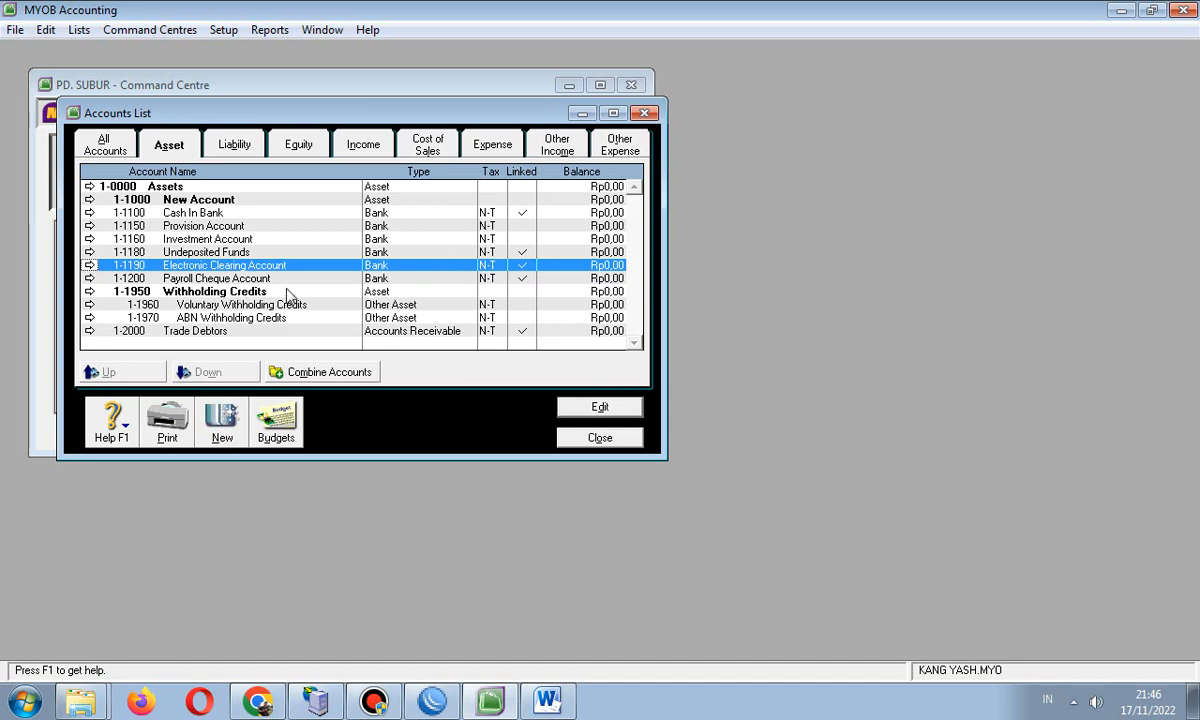
click(179, 239)
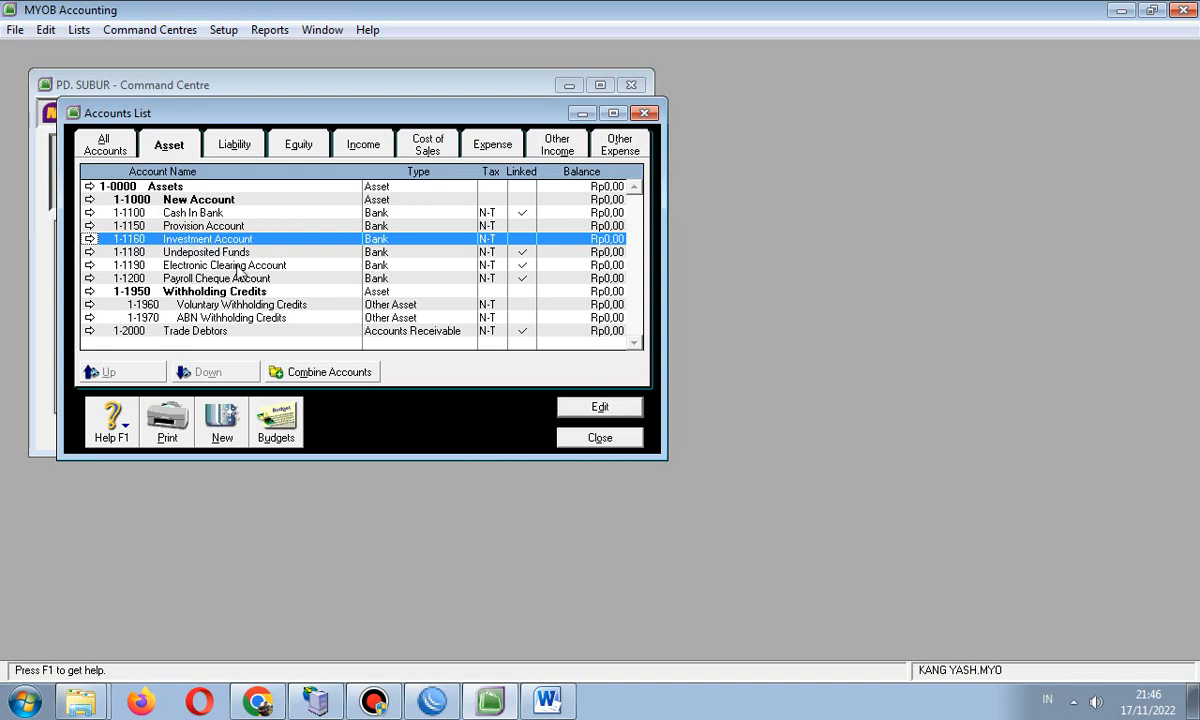
click(190, 251)
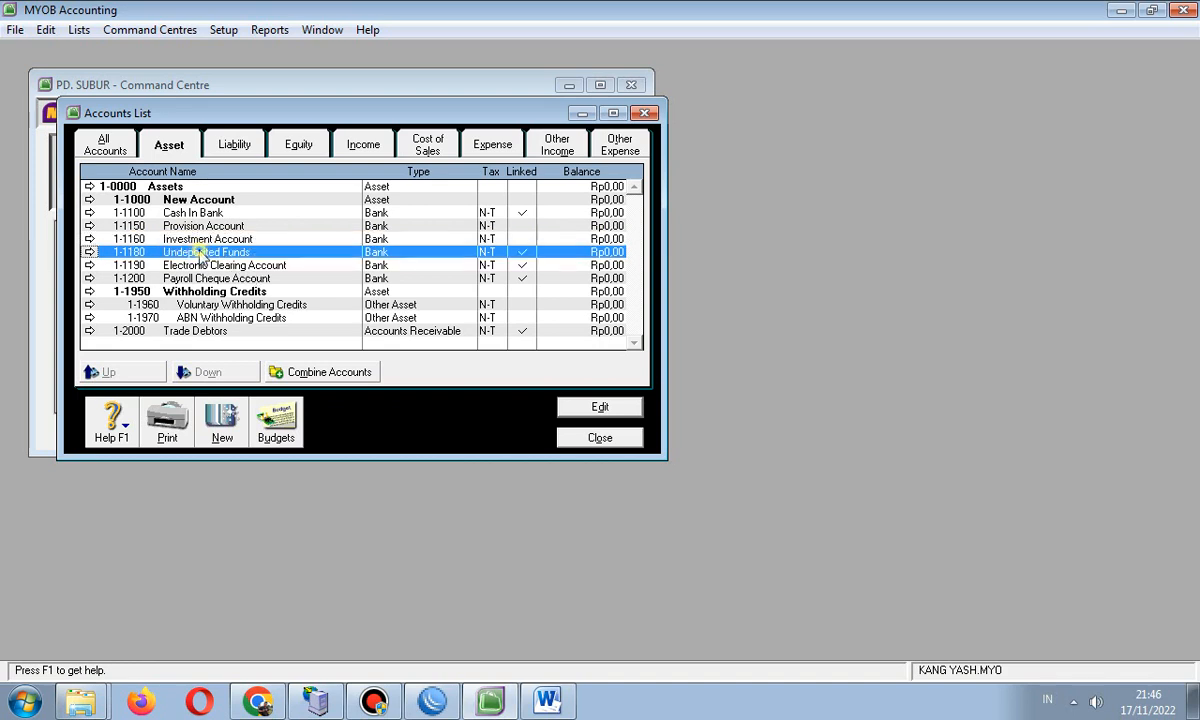
- Change Undeposited Funds' account number from 1-1180 to 1-5000 and recheck the asset list
double_click(230, 256)
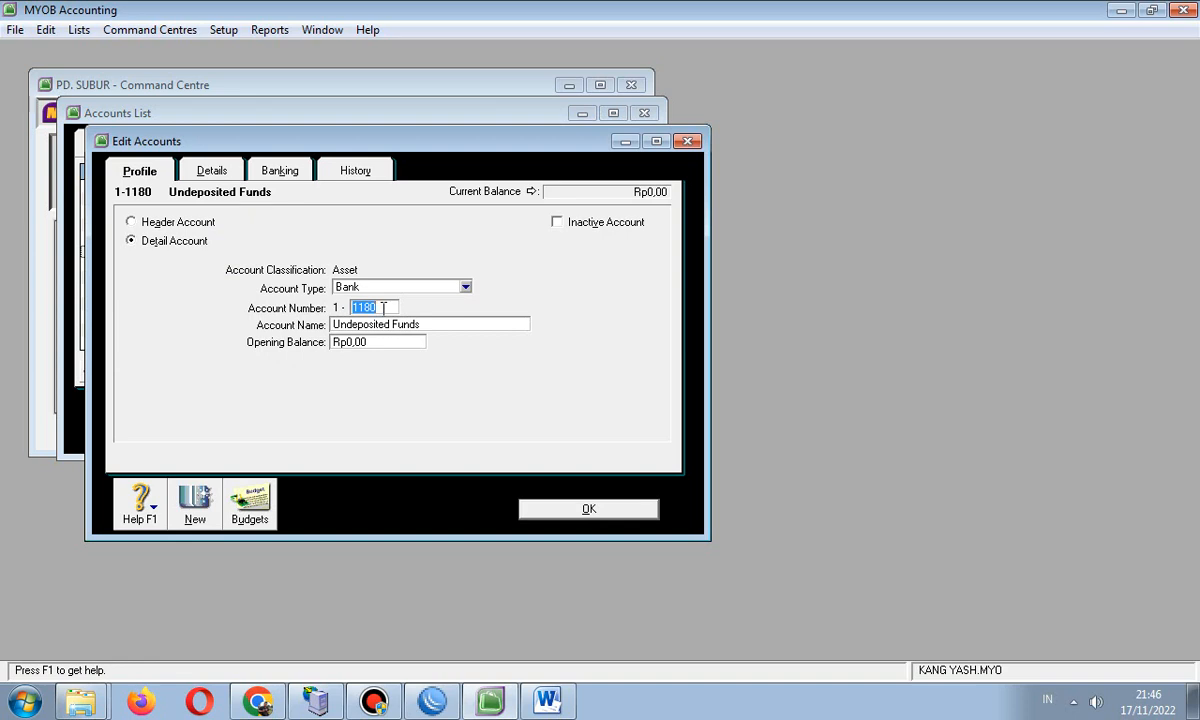
text(5000)
click(535, 512)
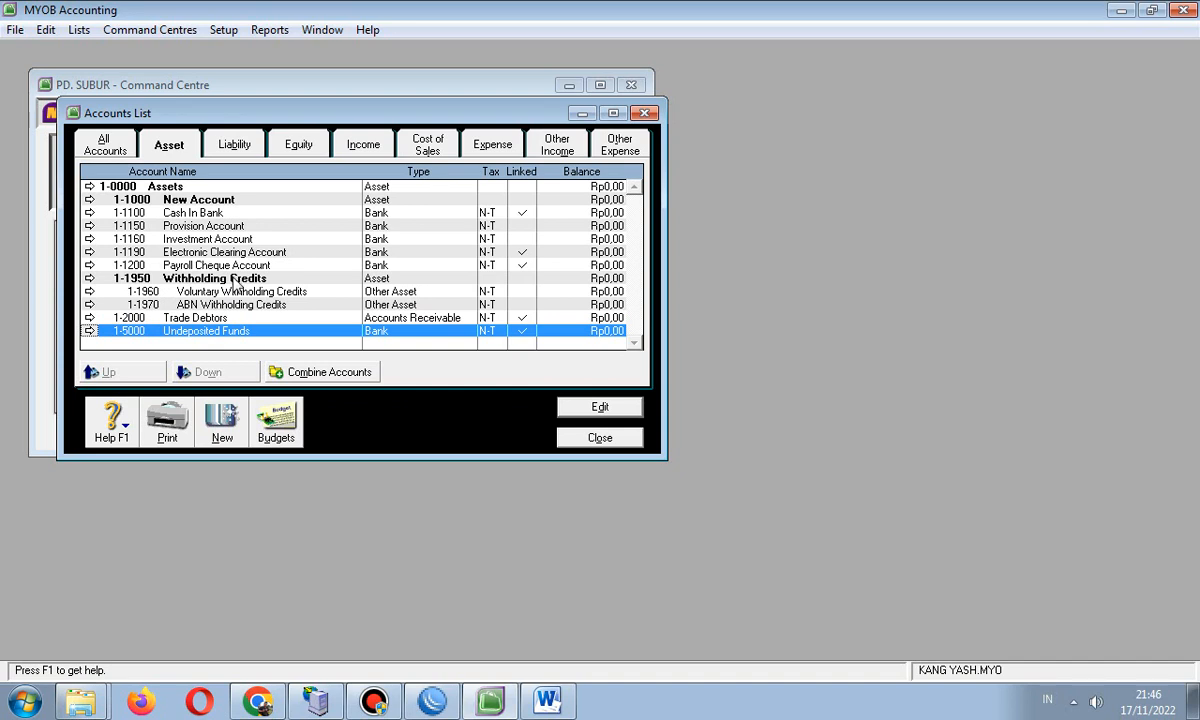
click(226, 147)
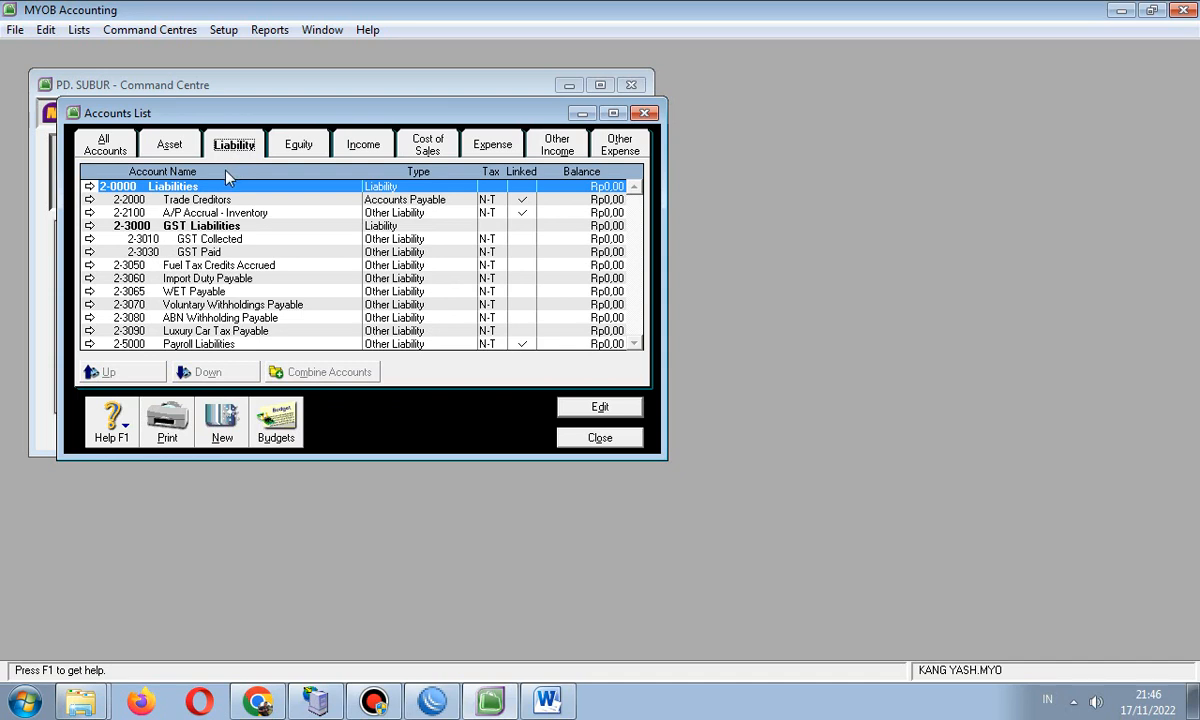
click(172, 146)
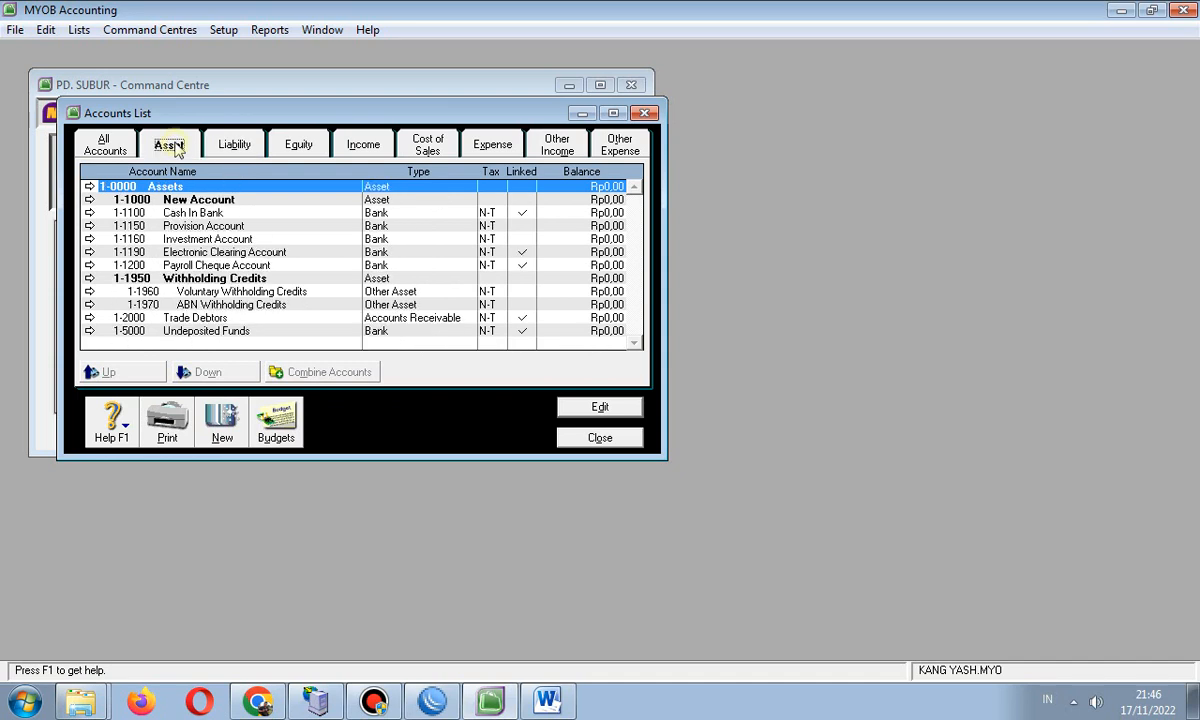
- Change 1-2000 Trade Debtors to number 1-1300 with the name Accounts Receivable
click(216, 319)
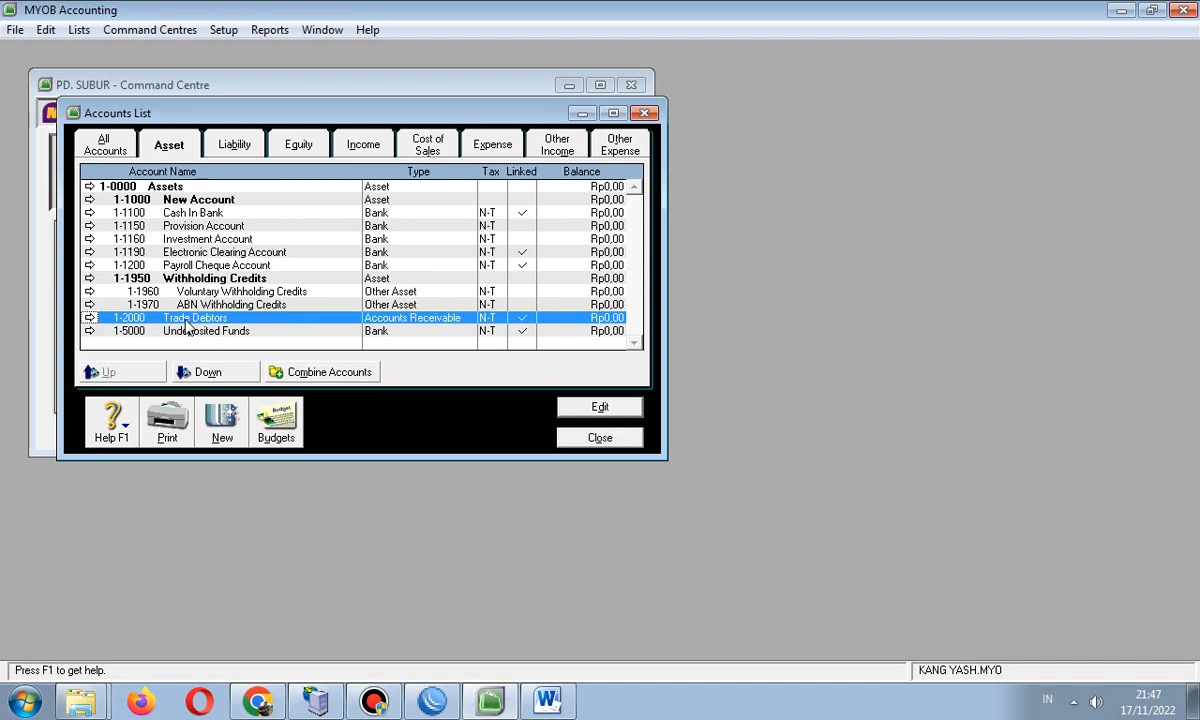
click(88, 318)
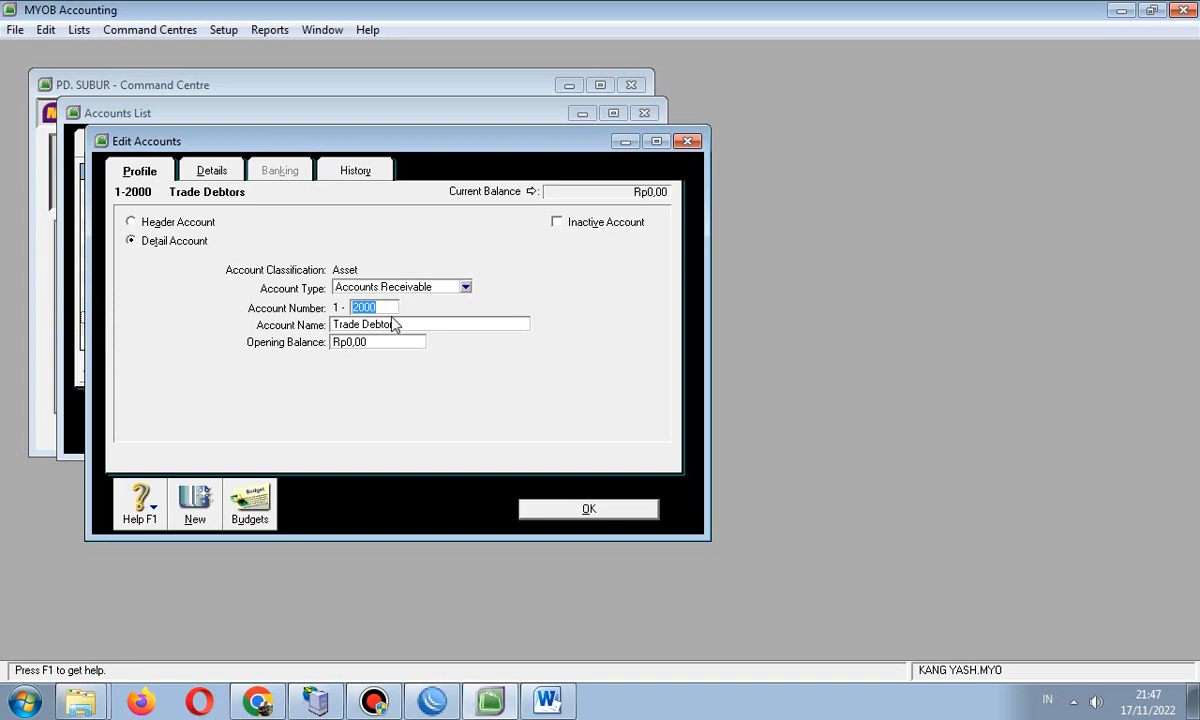
text(1300)
key(Tab)
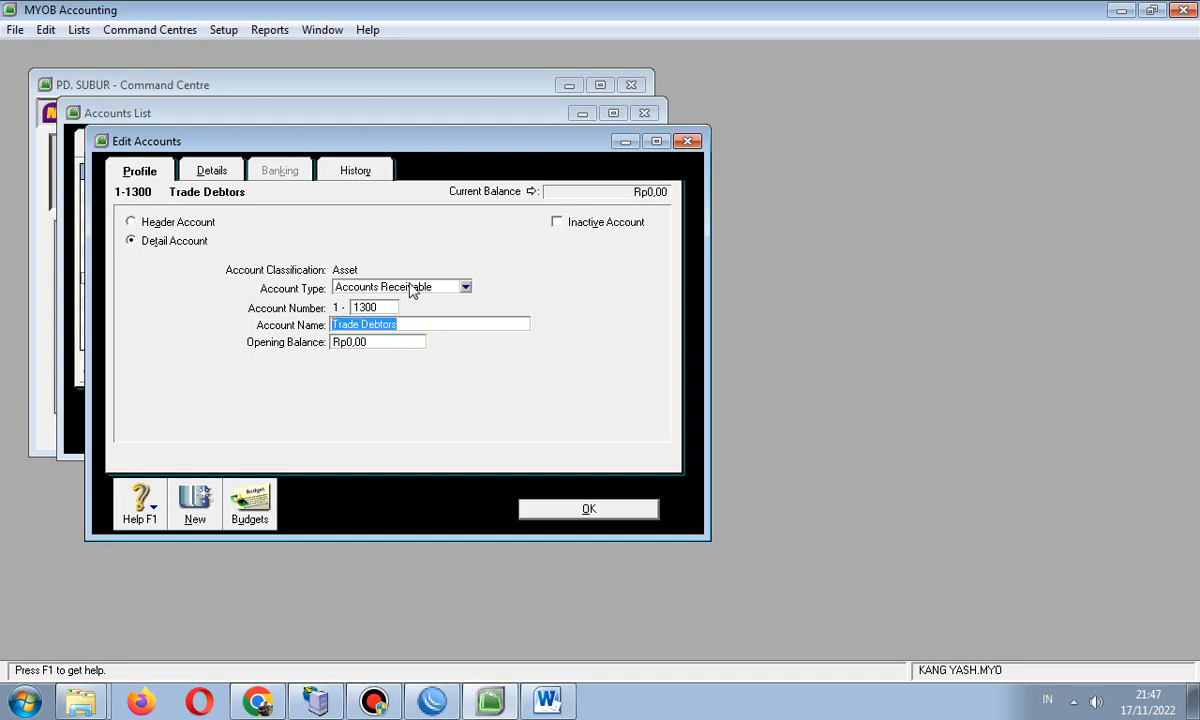
click(486, 703)
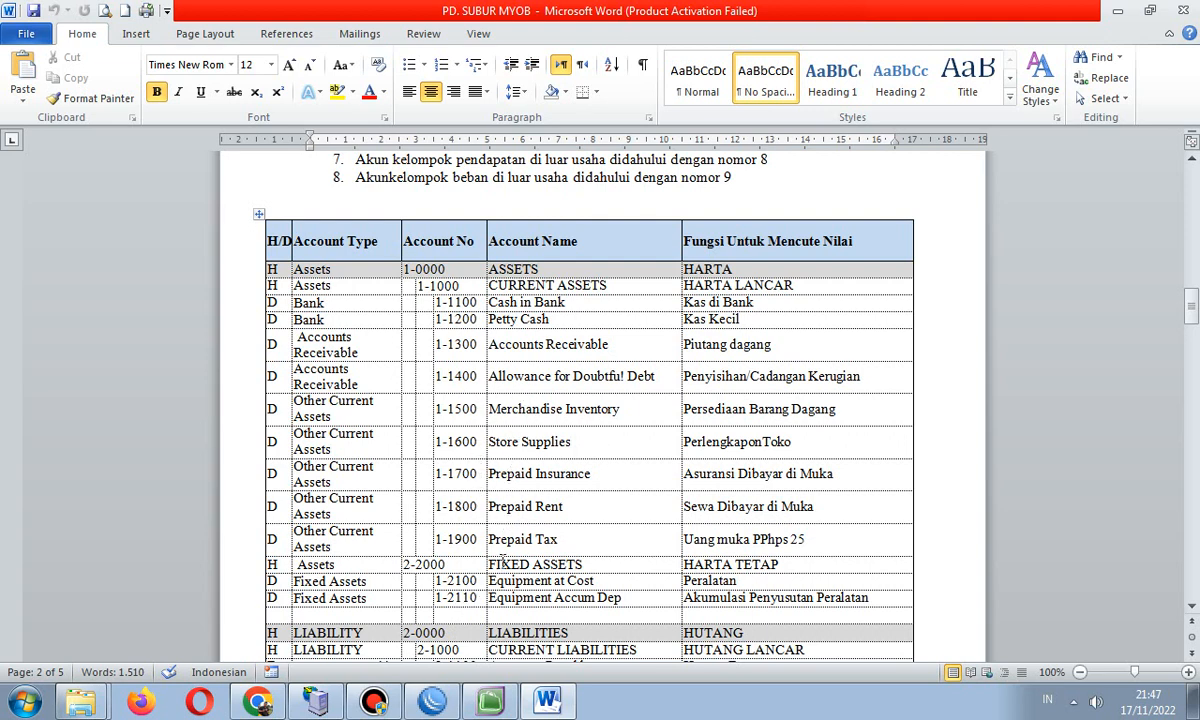
click(491, 704)
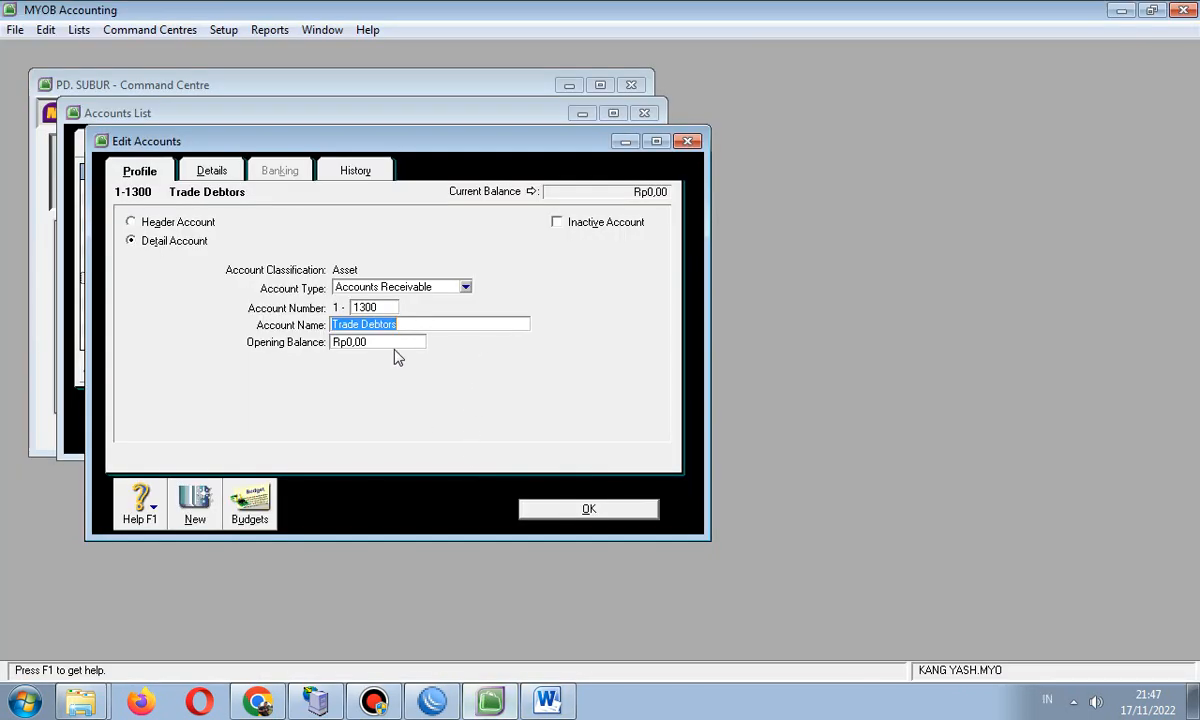
text(aCCOUNTS rECE)
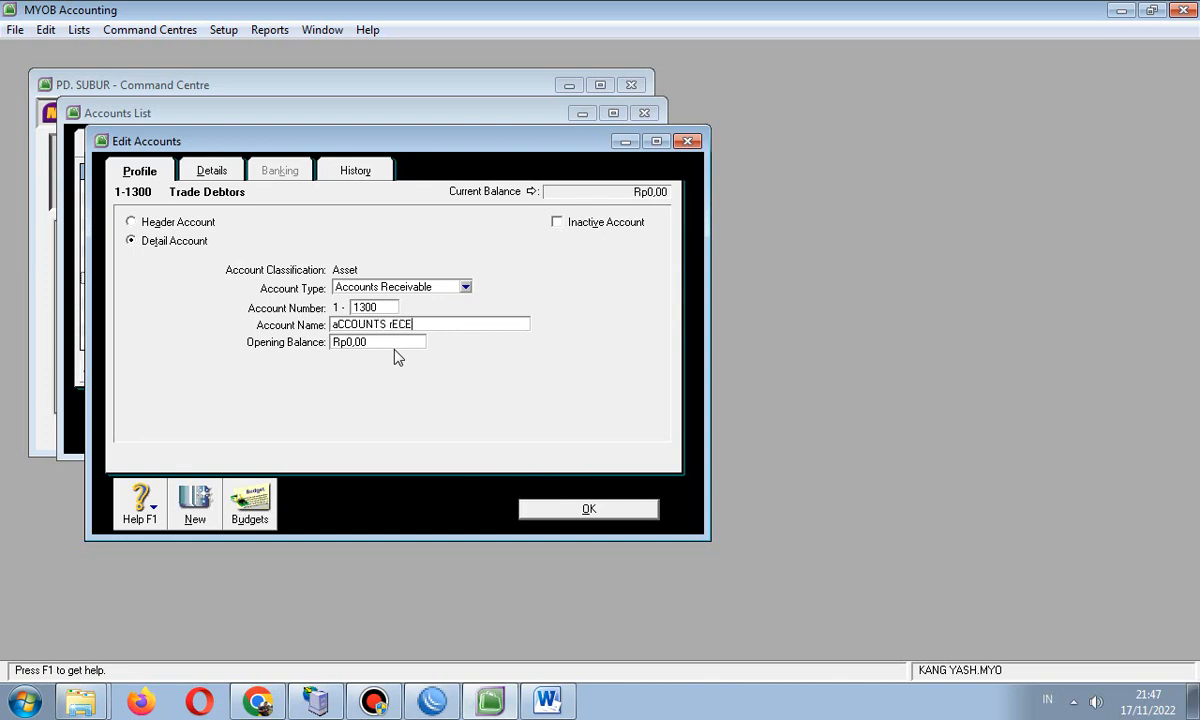
text(IVABLE)
key(BackSpace)
key(BackSpace)
key(BackSpace)
key(BackSpace)
key(BackSpace)
key(BackSpace)
key(BackSpace)
key(BackSpace)
key(BackSpace)
key(BackSpace)
key(BackSpace)
key(BackSpace)
key(BackSpace)
key(BackSpace)
key(BackSpace)
key(BackSpace)
key(BackSpace)
key(BackSpace)
key(BackSpace)
text(Acco)
click(584, 508)
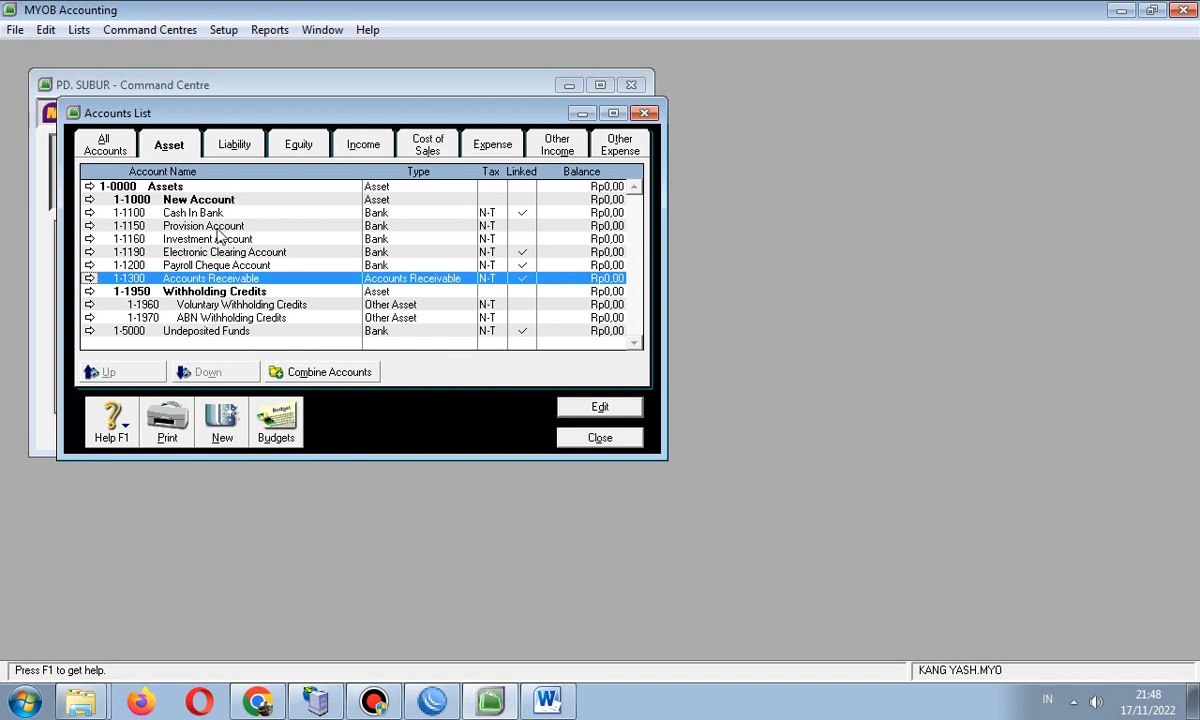
- On the Liability tab, change 2-2000 Trade Creditors to 2-1100 named Account Payable
click(222, 142)
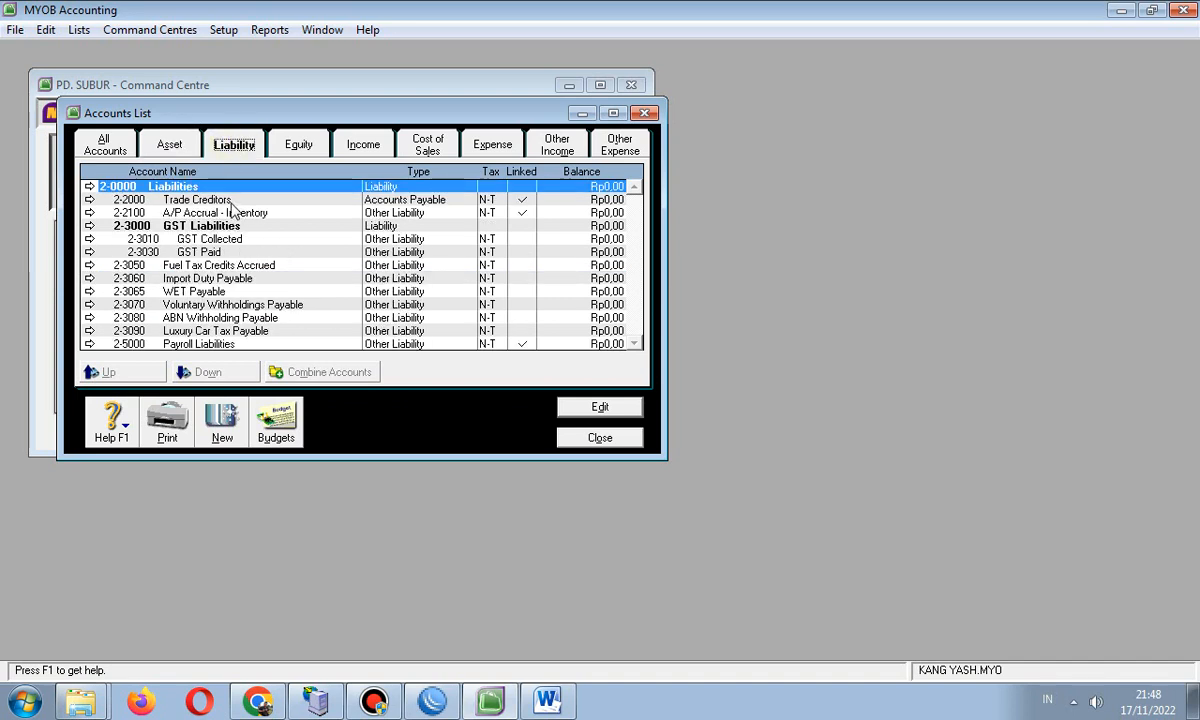
click(225, 200)
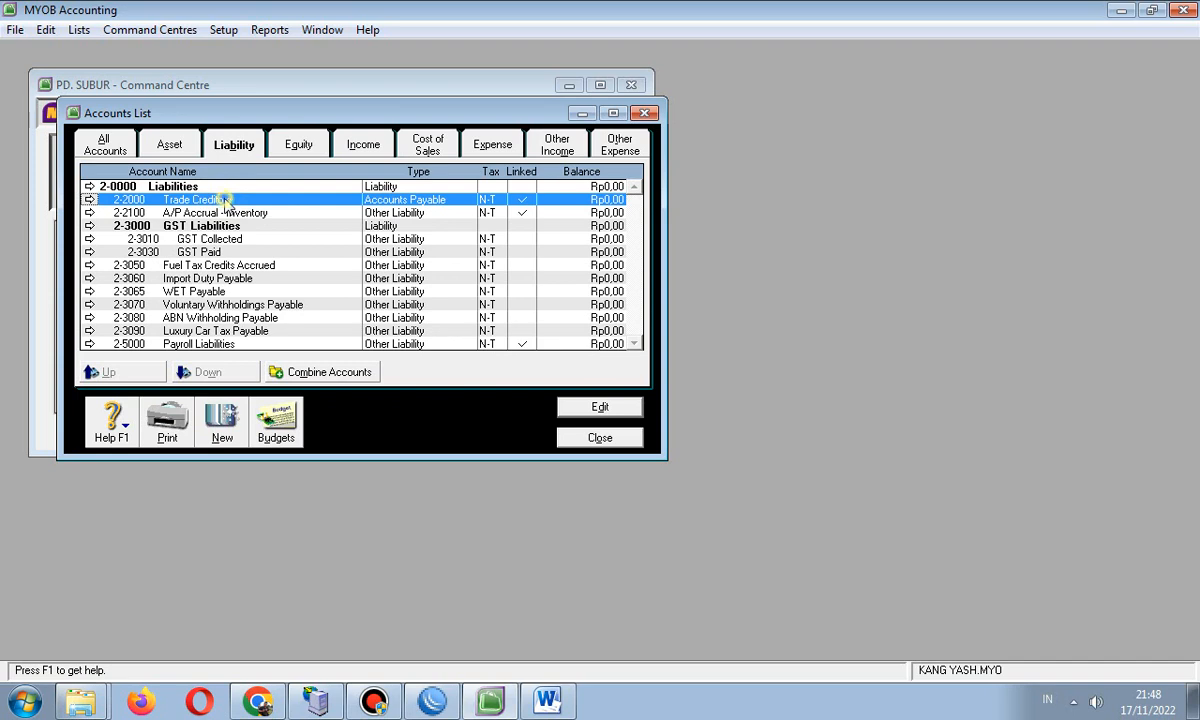
double_click(222, 197)
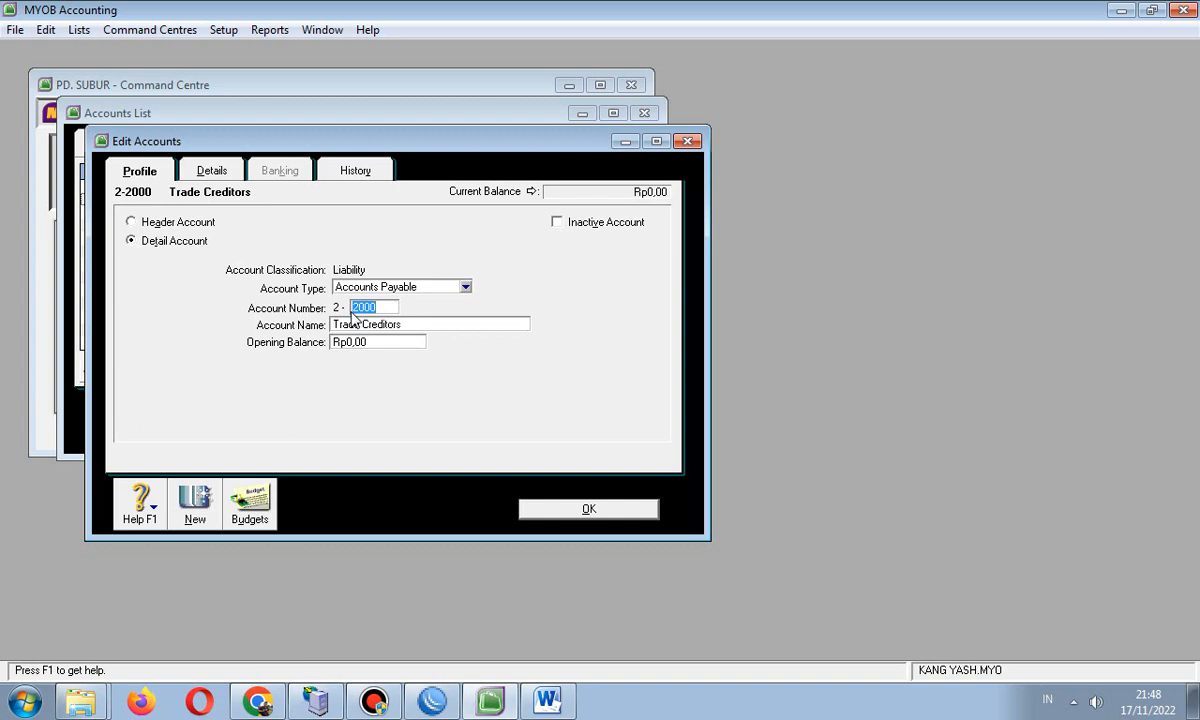
text(1100)
click(420, 324)
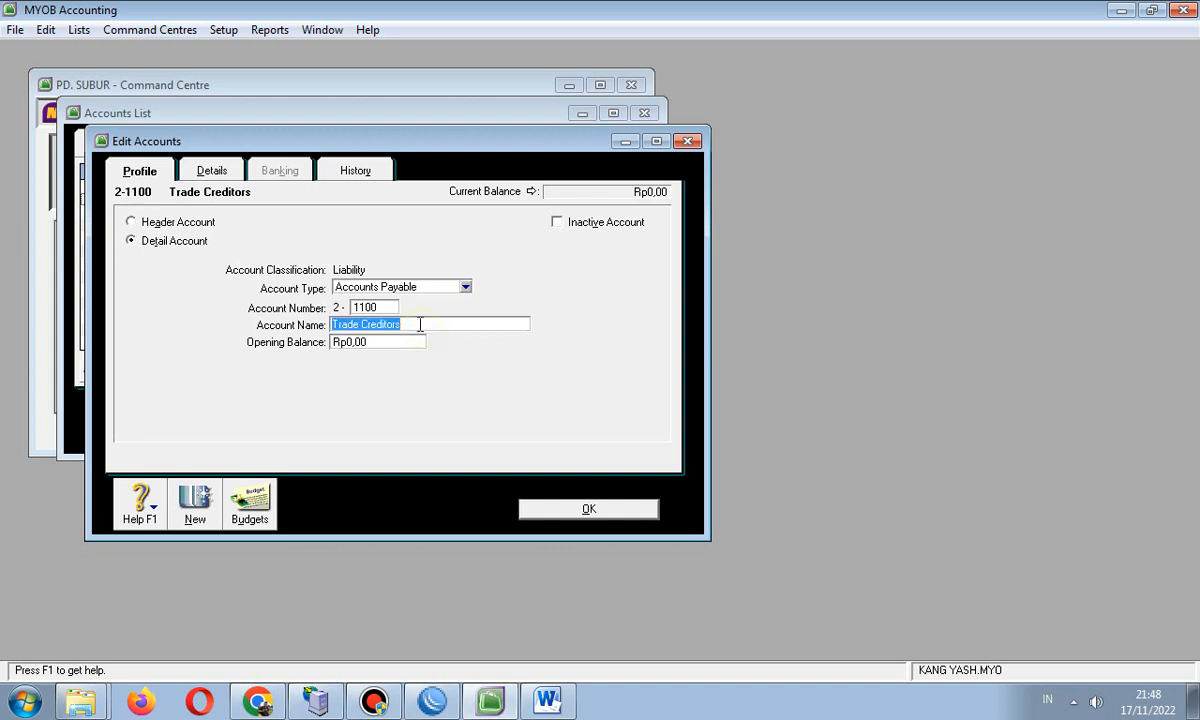
text(Acc)
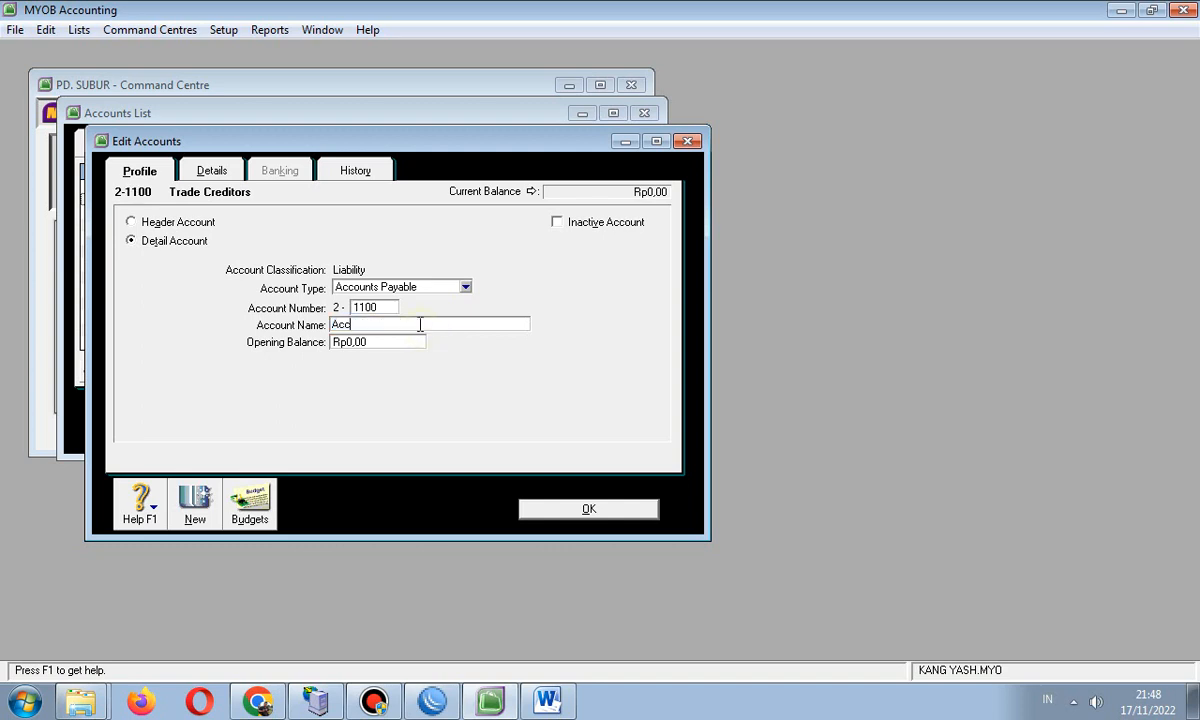
text(ount Payable)
click(541, 508)
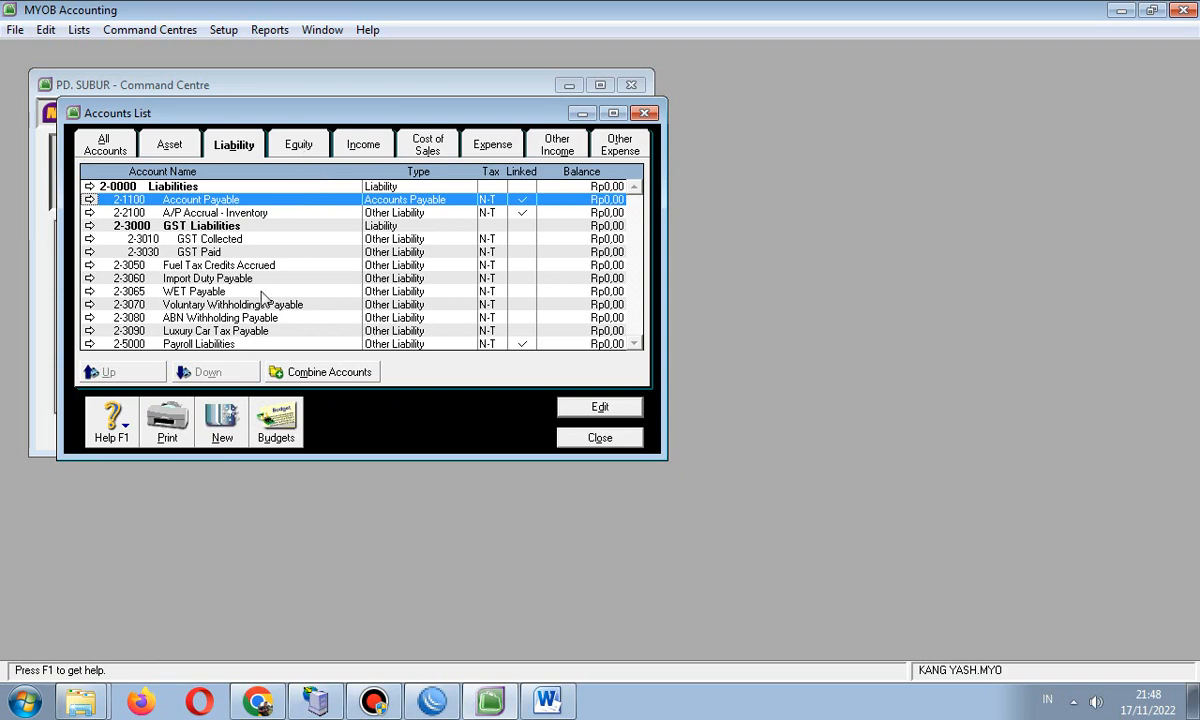
click(229, 345)
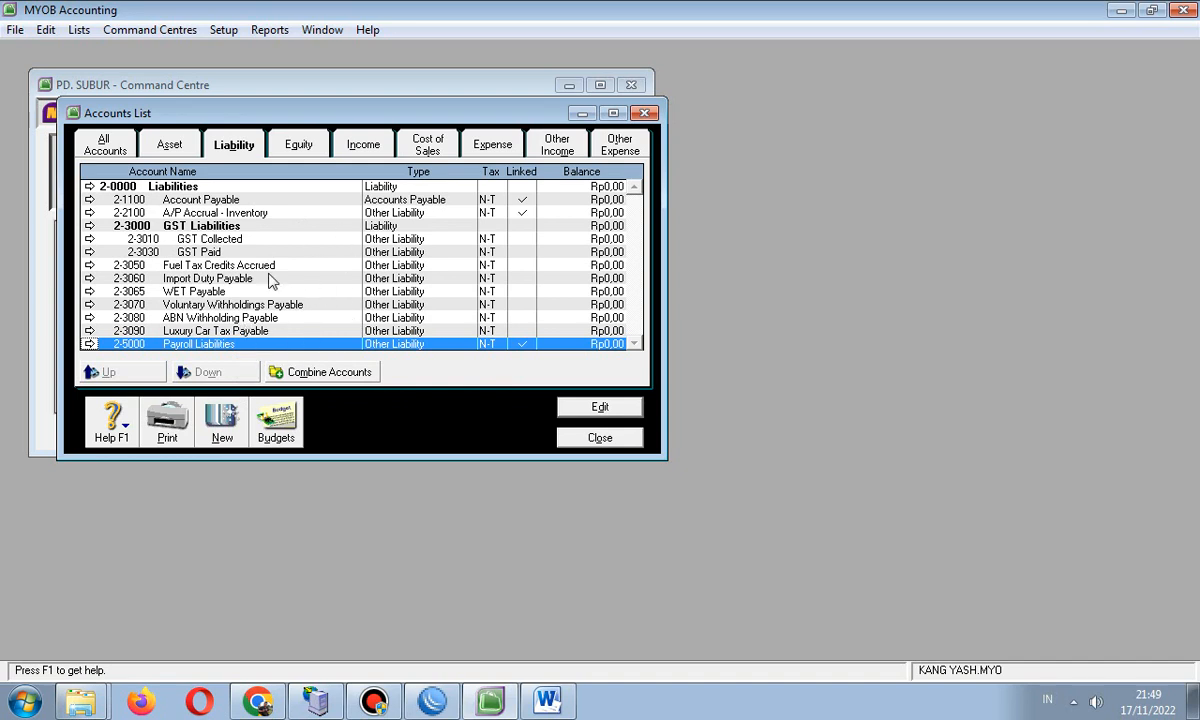
- On the Equity tab, rename 3-1100 Retained Earnings to the owner's name followed by Capital
click(297, 138)
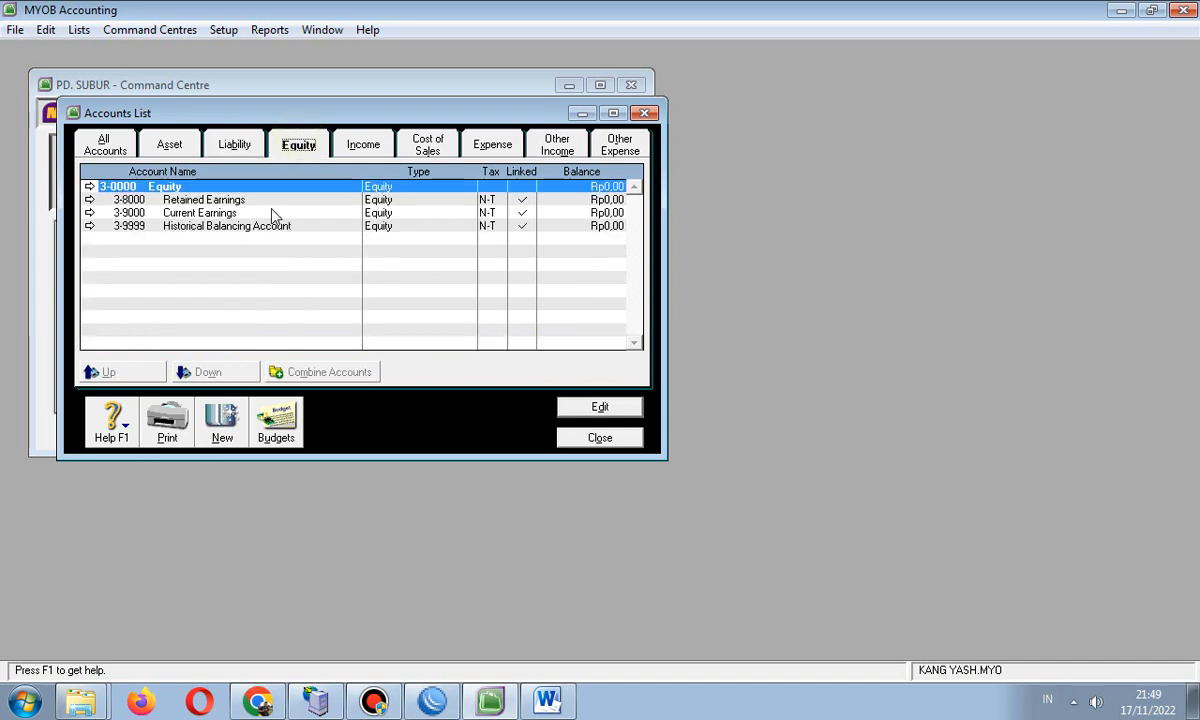
click(296, 150)
click(218, 202)
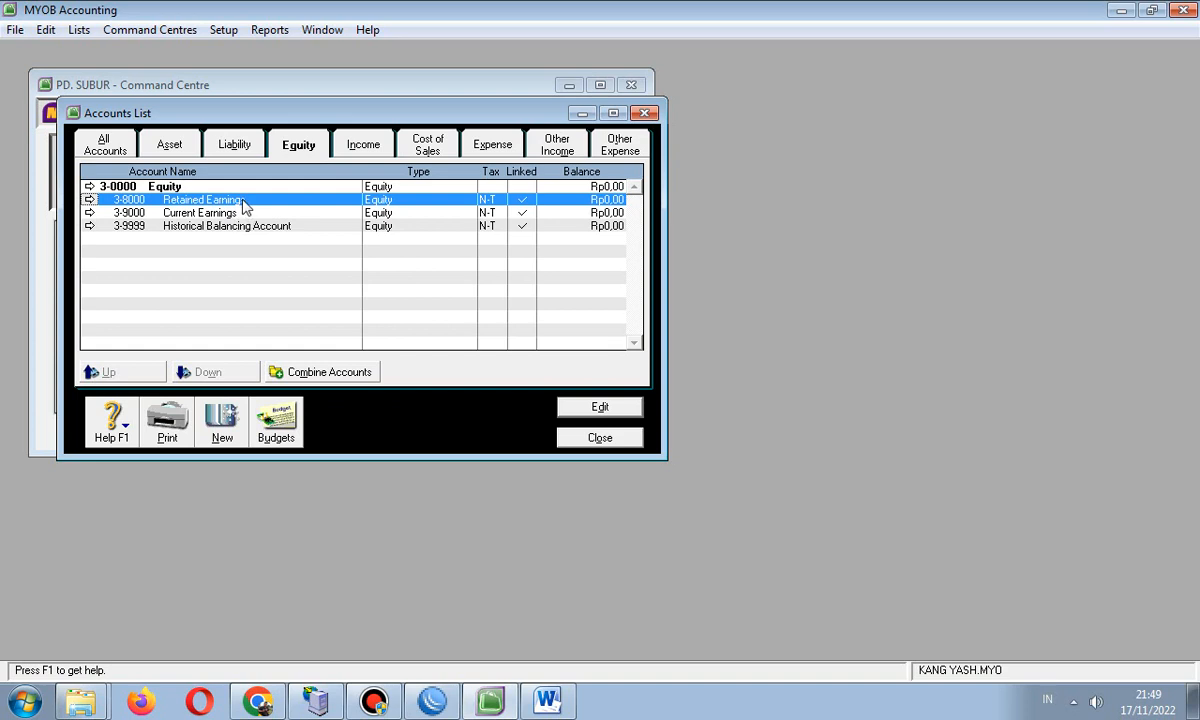
double_click(240, 199)
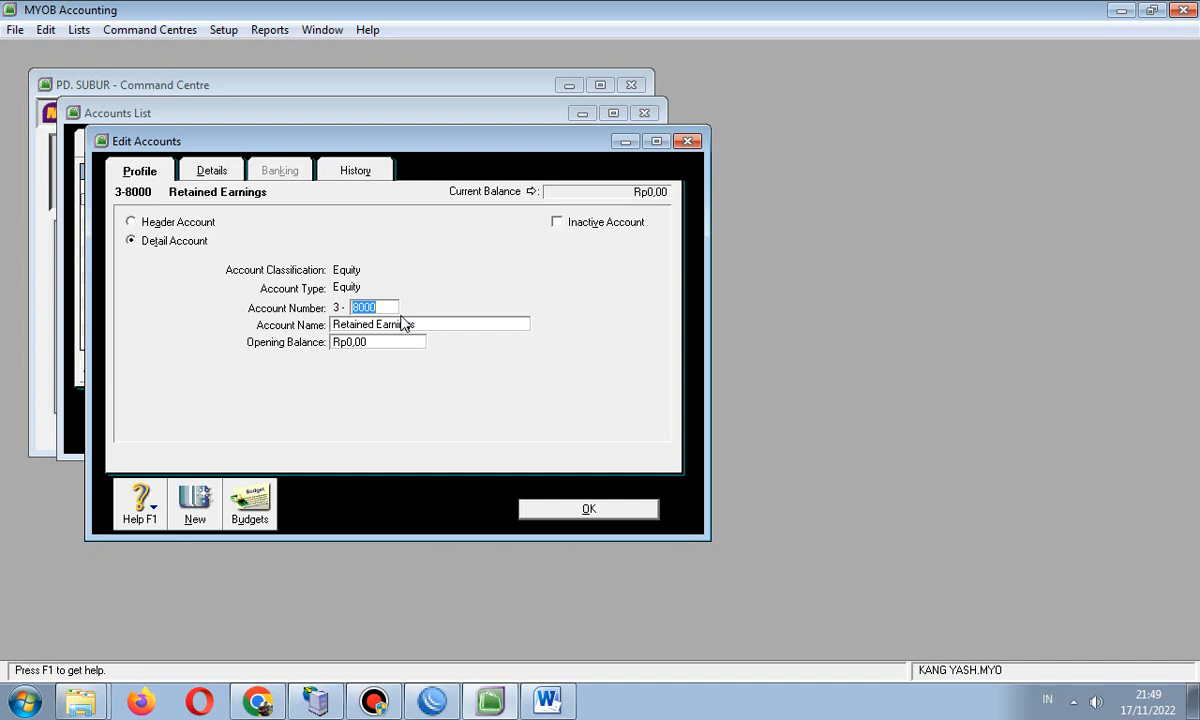
text(1100)
key(Tab)
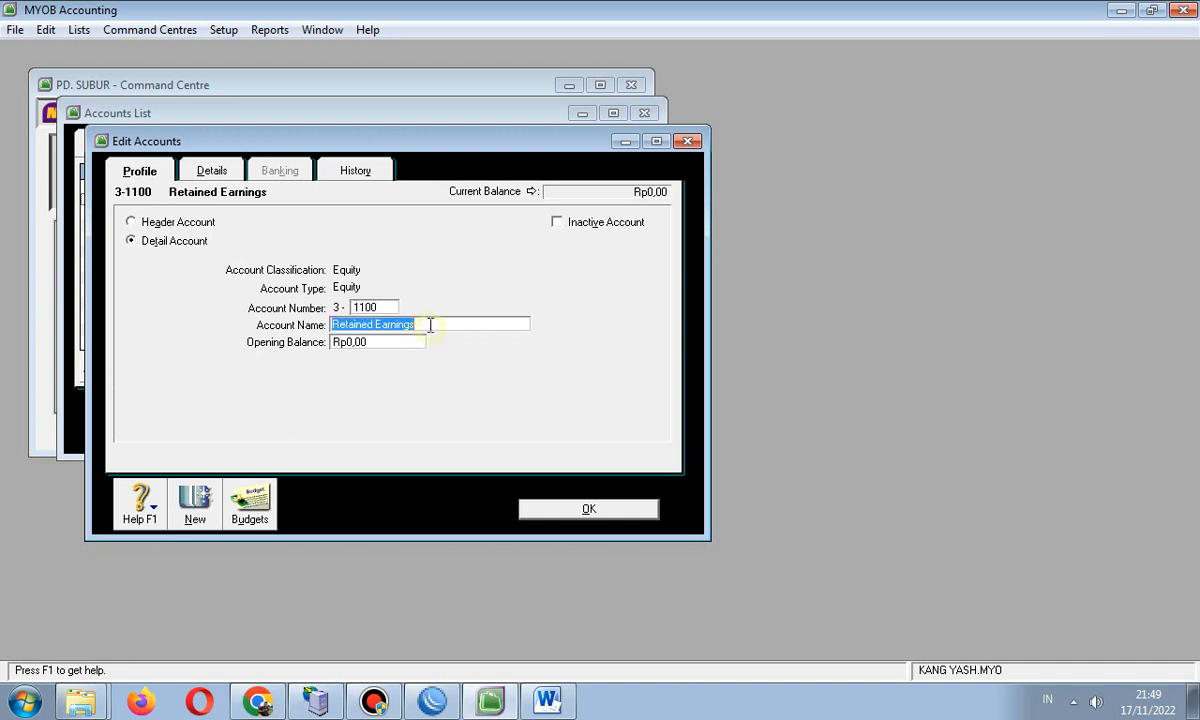
text(Hendrawa)
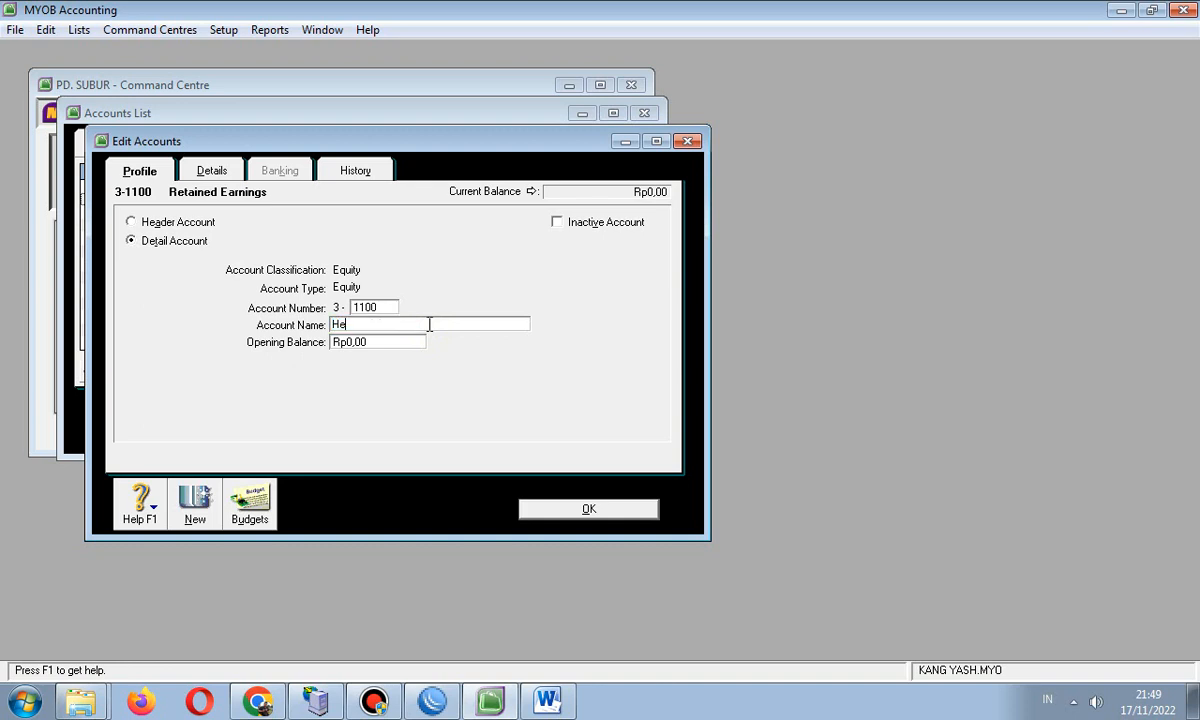
text(n Capital)
click(535, 508)
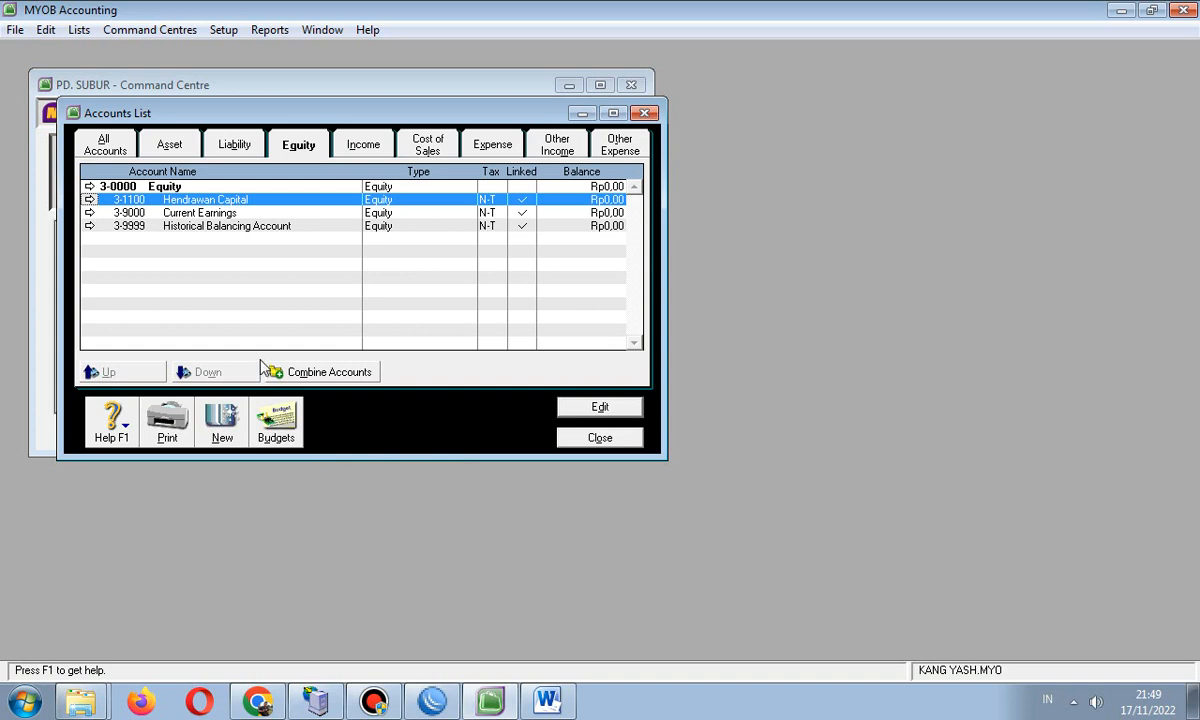
double_click(227, 214)
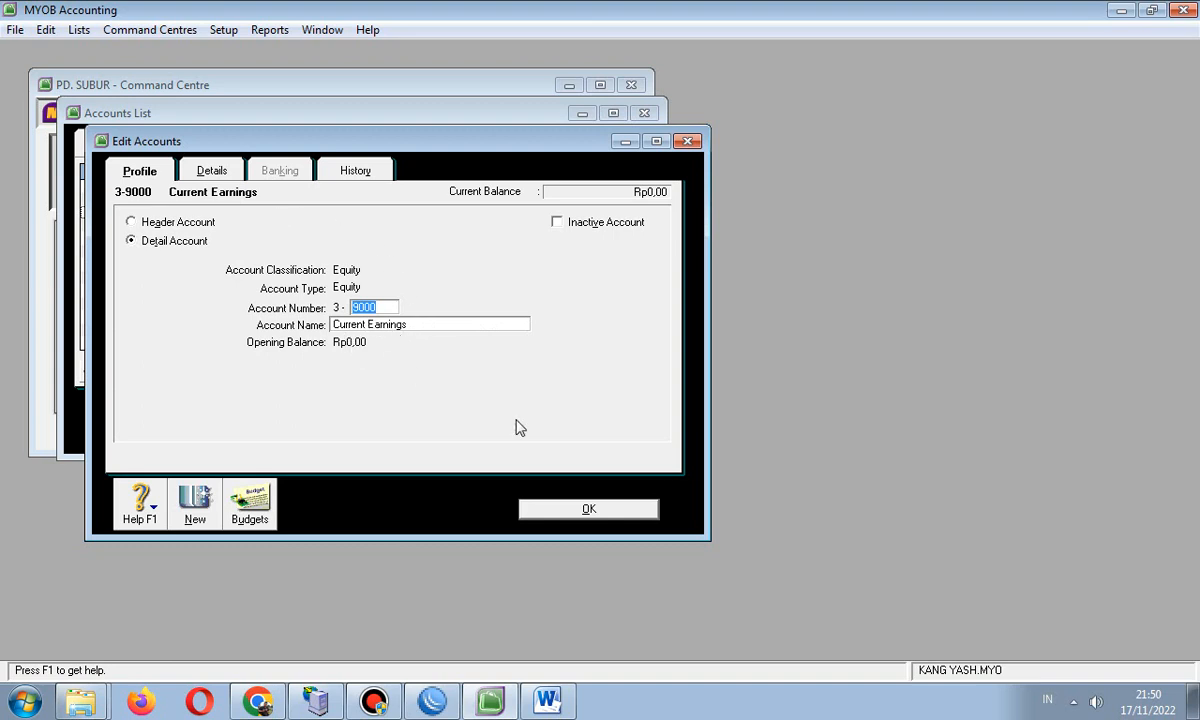
click(565, 508)
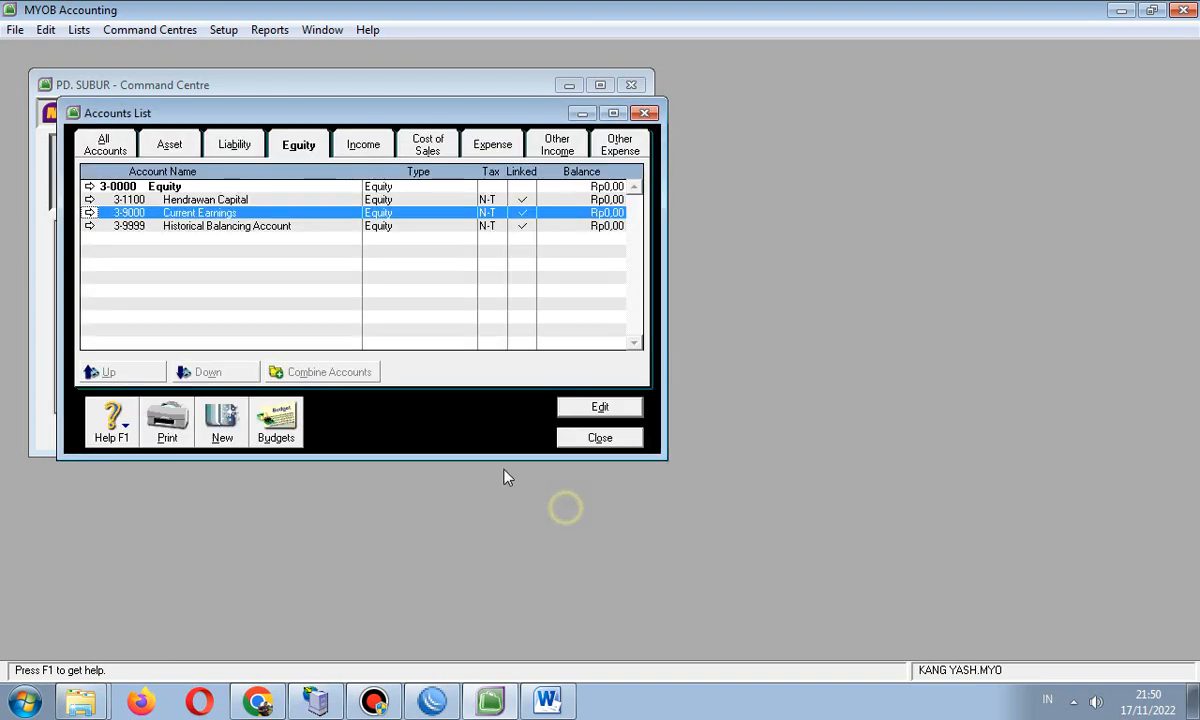
click(224, 230)
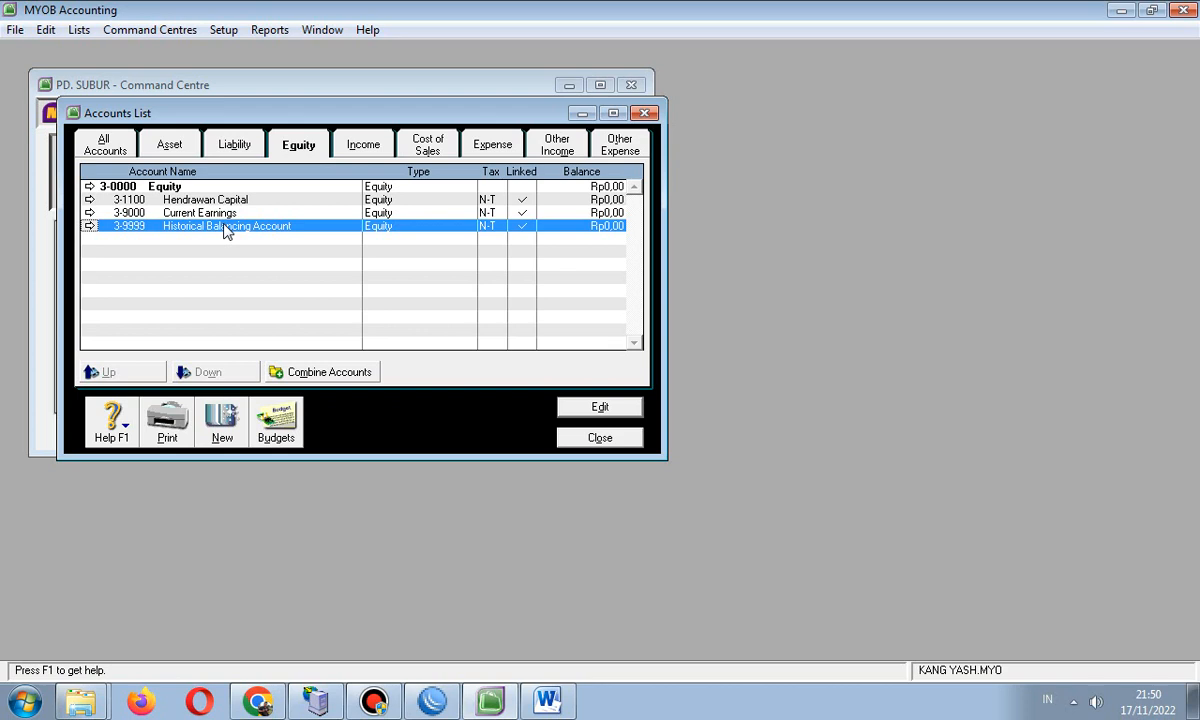
double_click(224, 230)
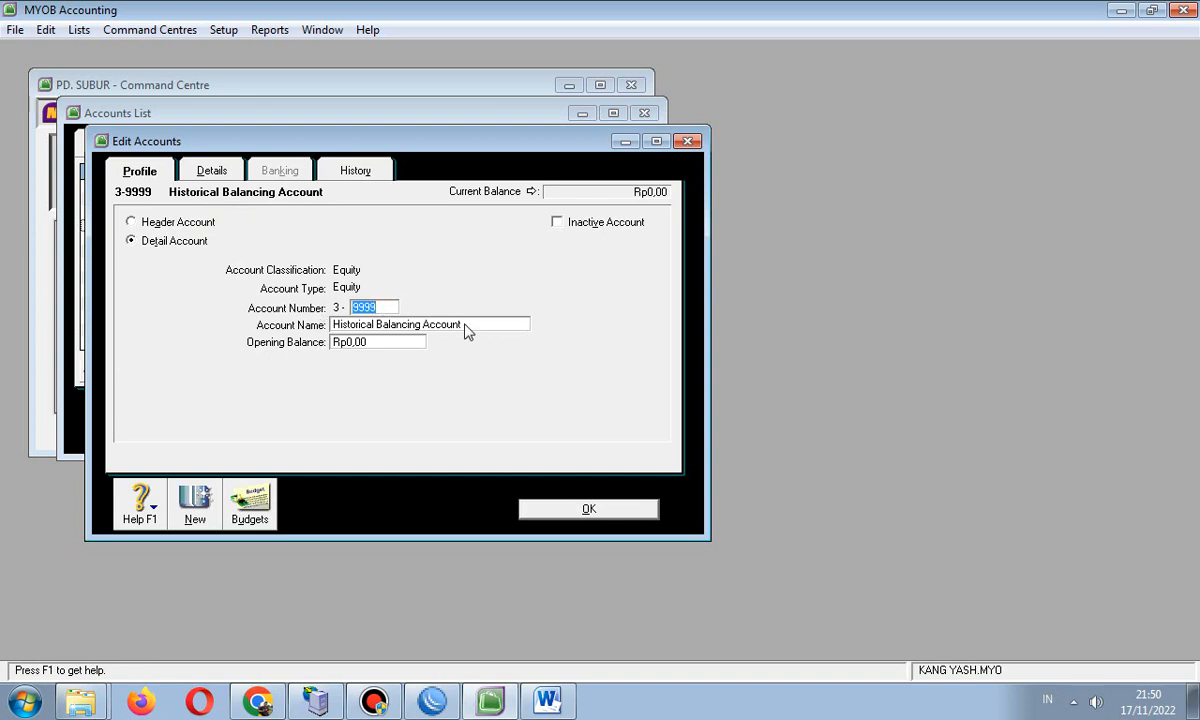
click(586, 509)
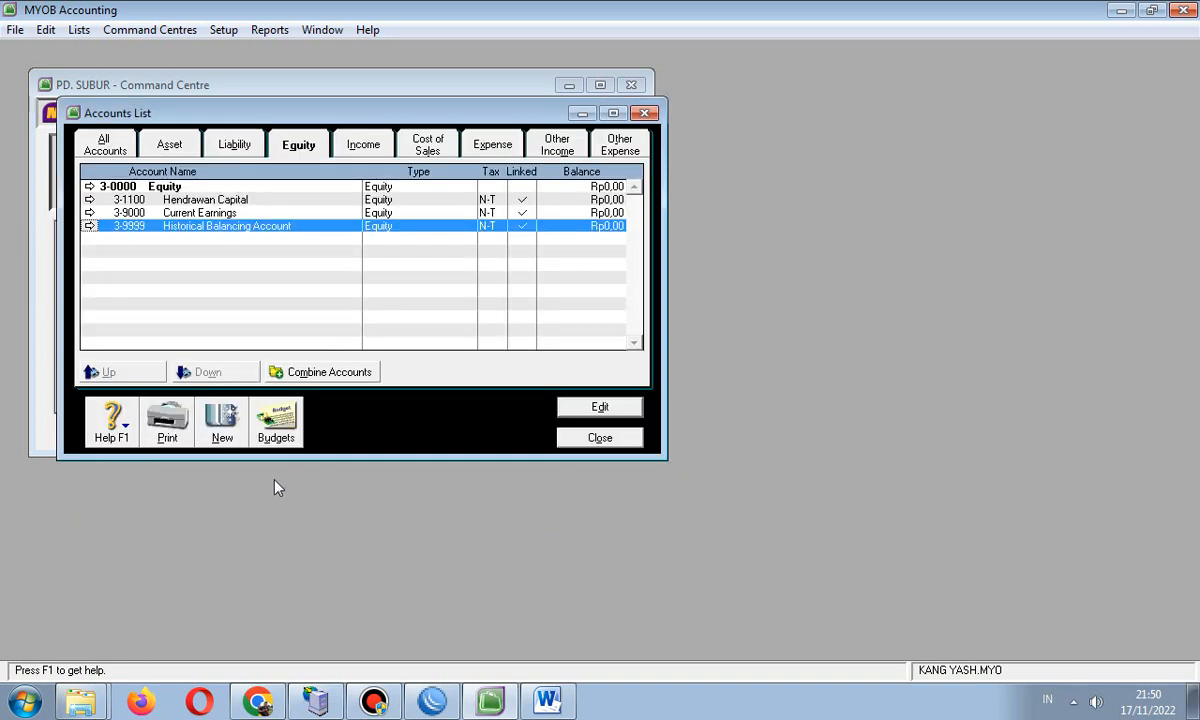
- Find Wages & Salaries on the Expense tab and change its number from 6-5100 to 6-1800
click(363, 146)
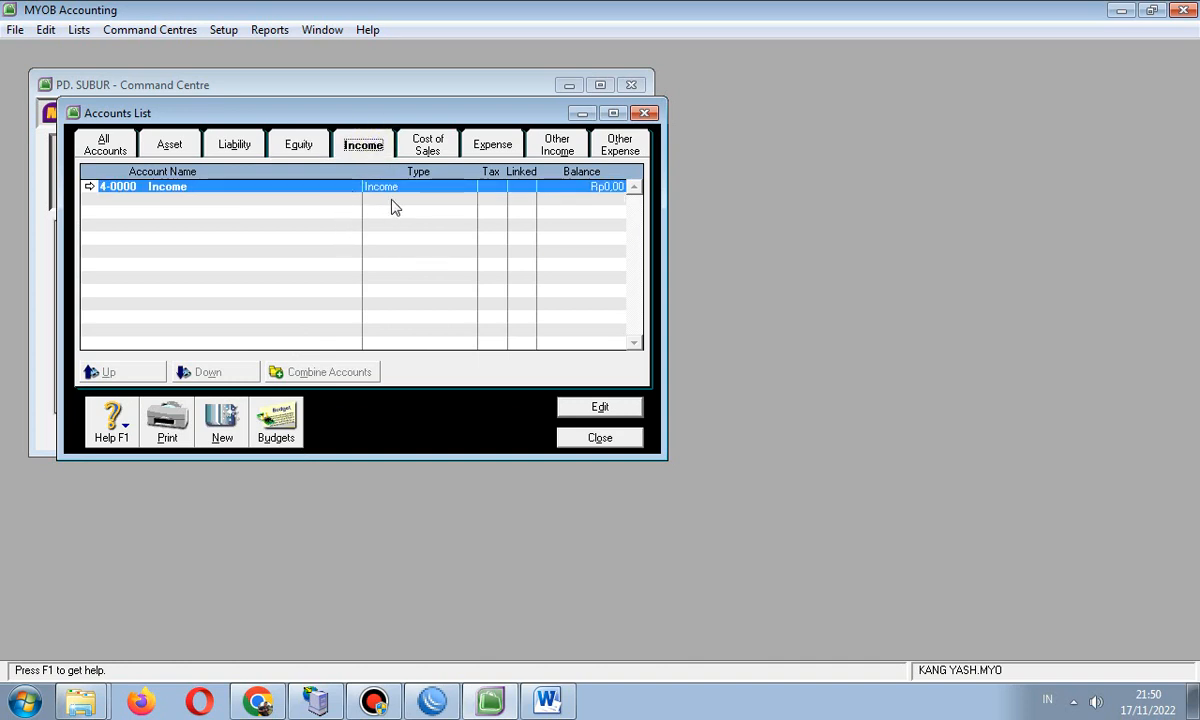
click(424, 144)
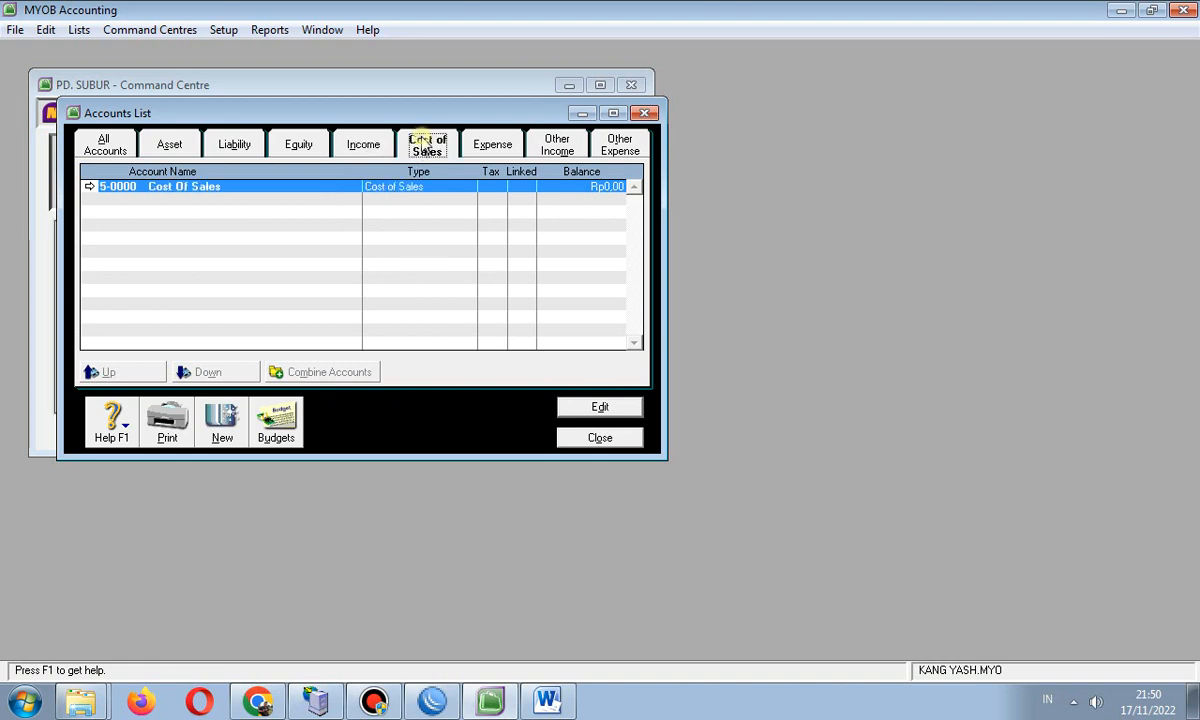
click(490, 145)
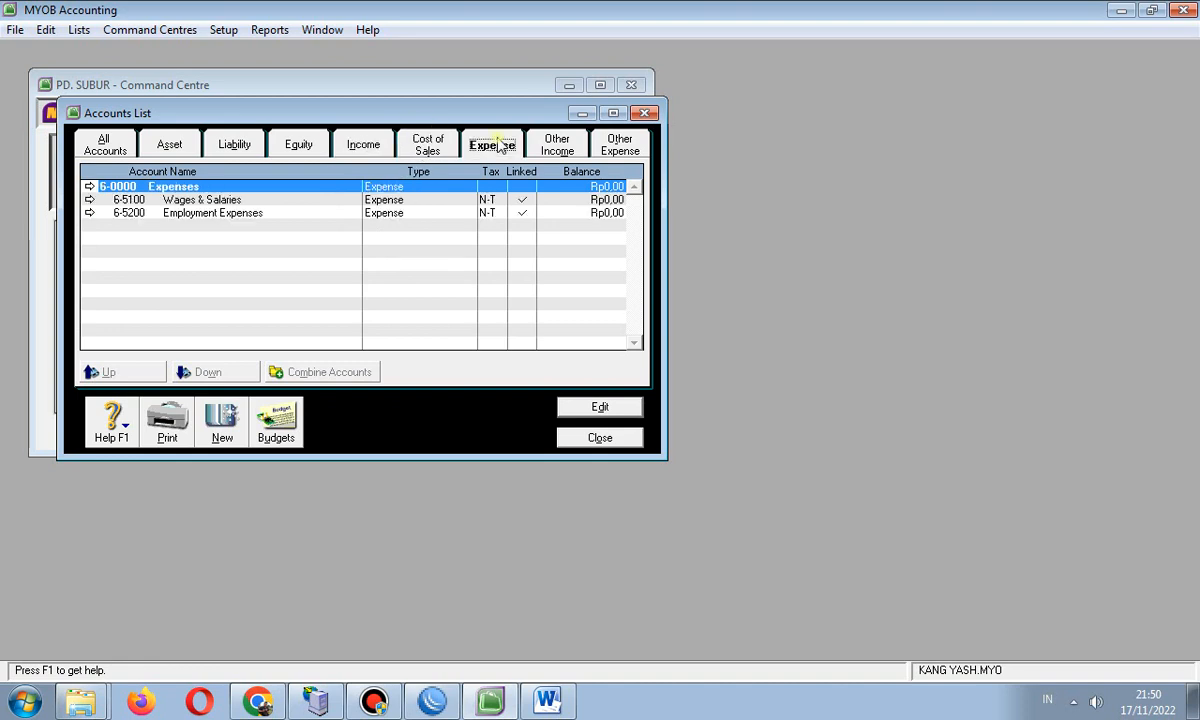
click(232, 203)
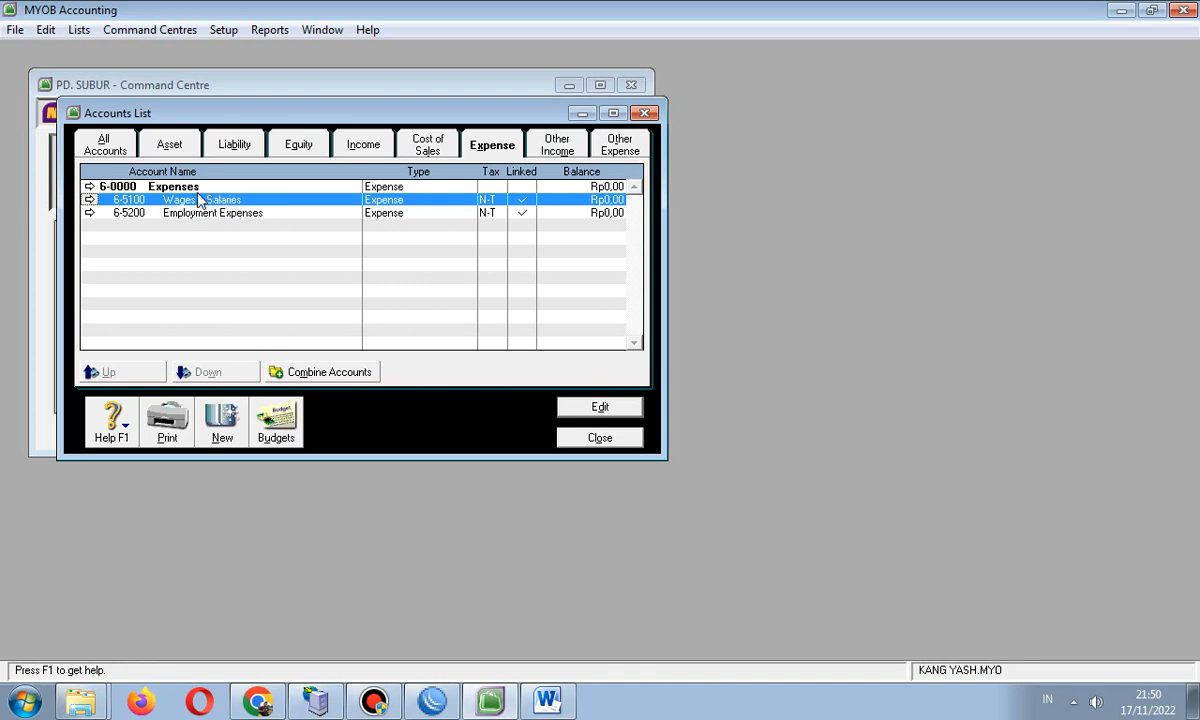
click(352, 147)
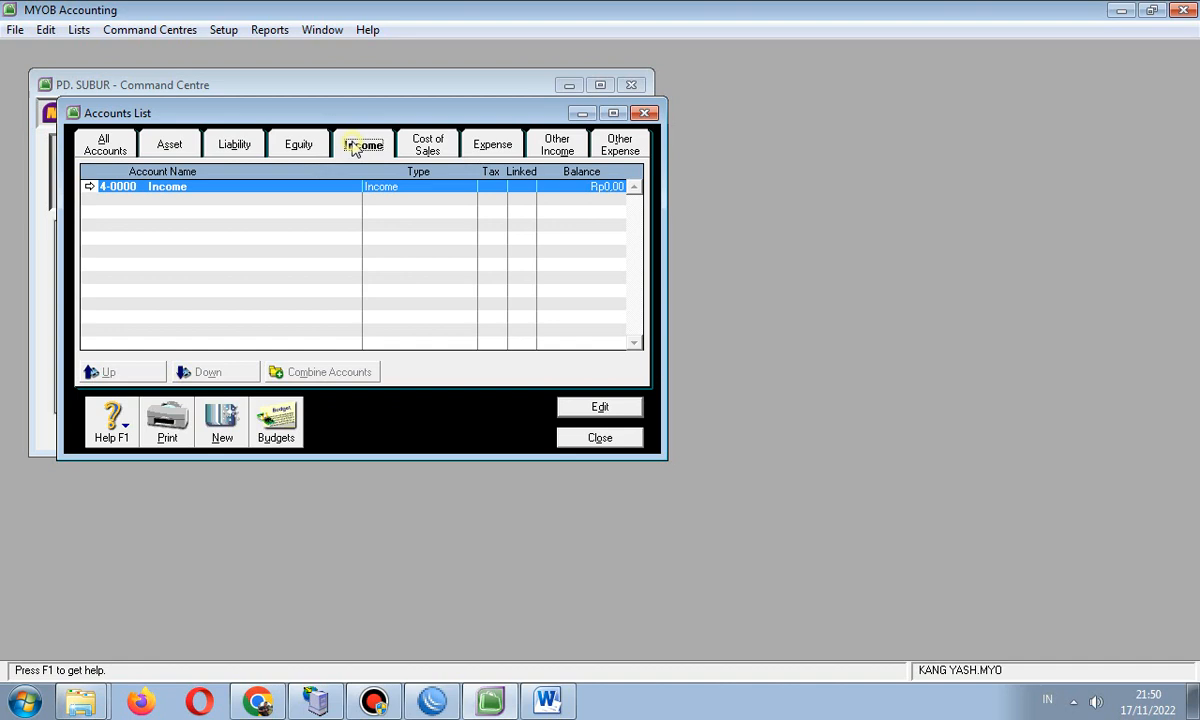
click(415, 142)
click(485, 145)
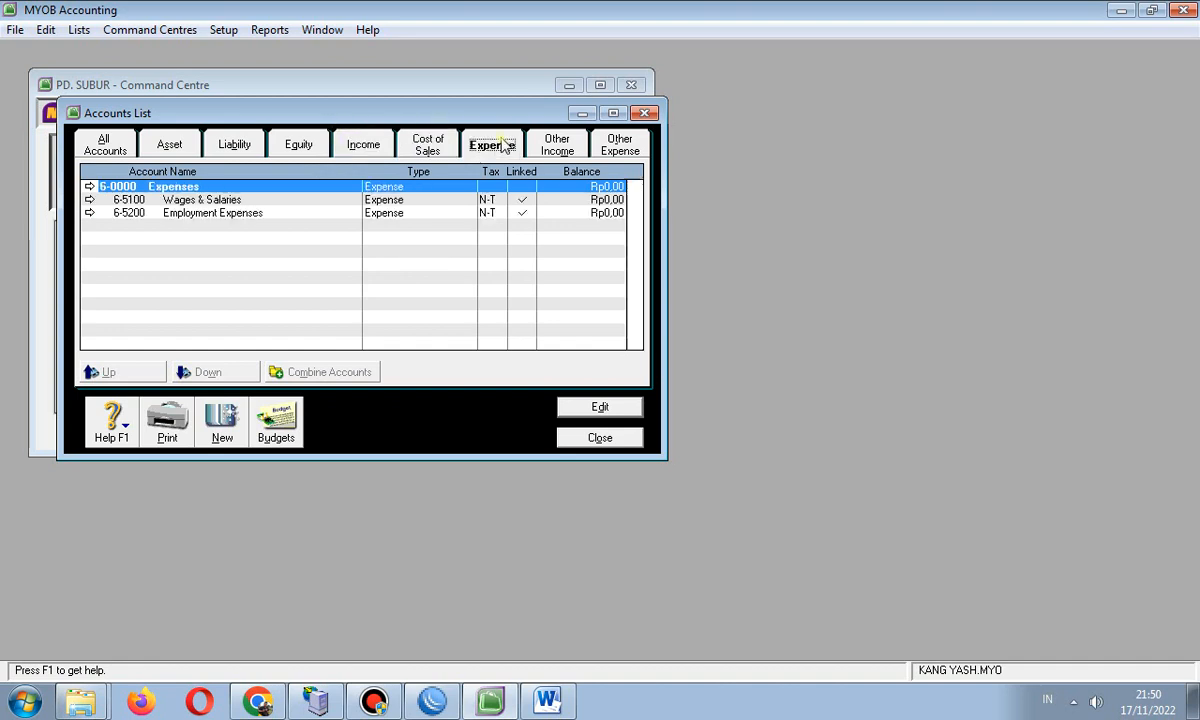
click(178, 200)
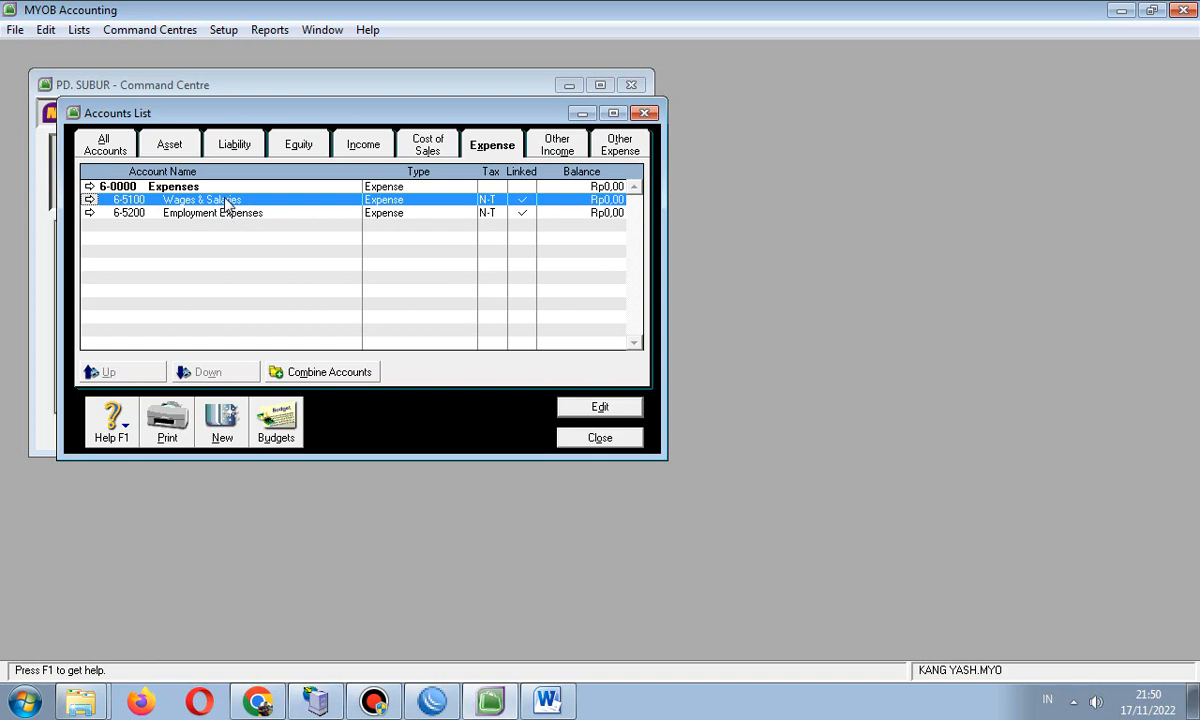
double_click(212, 199)
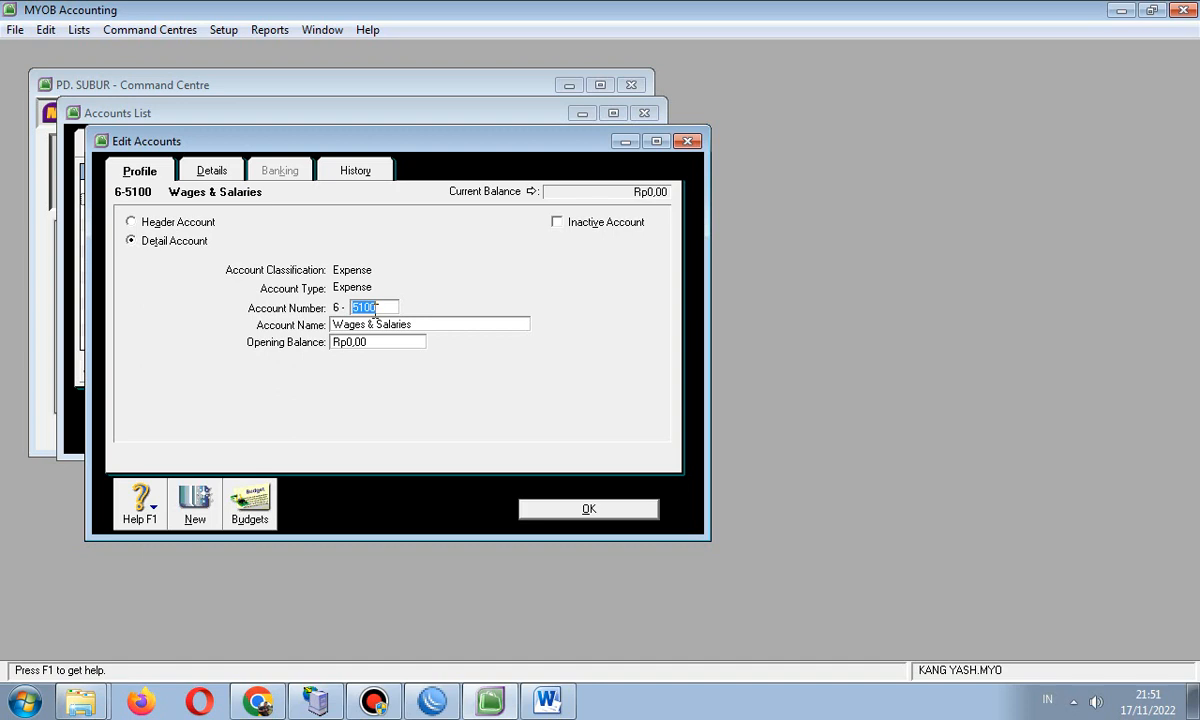
text(1800)
click(540, 507)
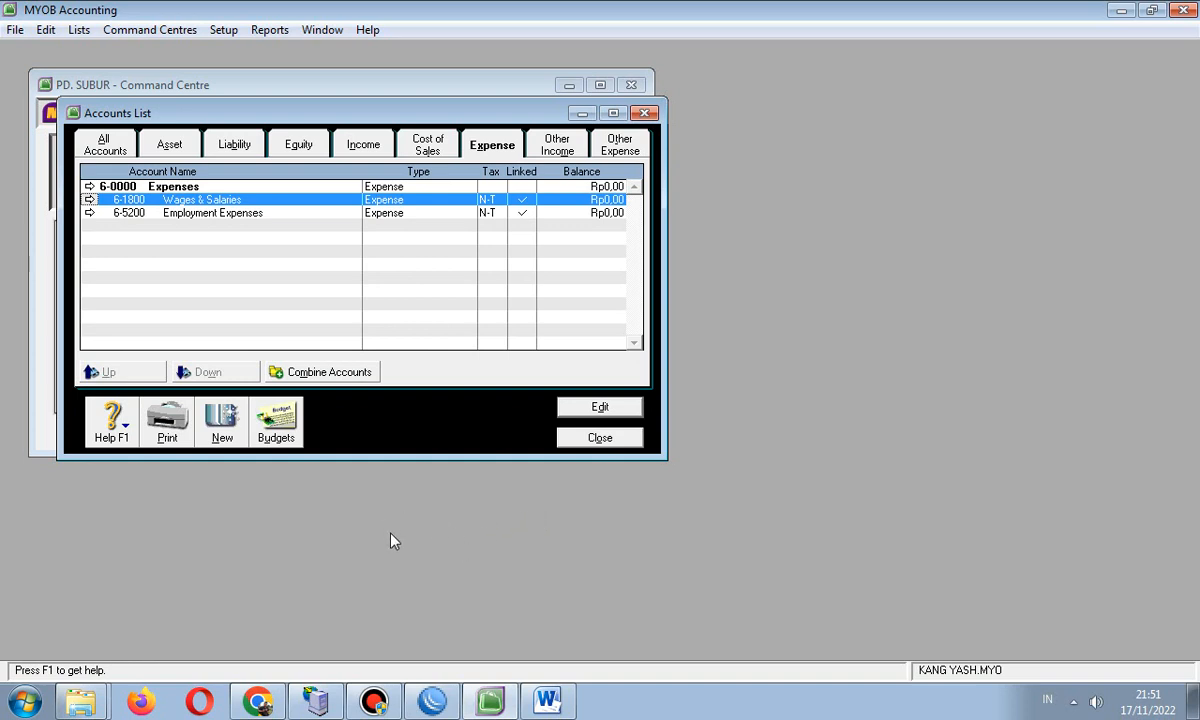
click(532, 138)
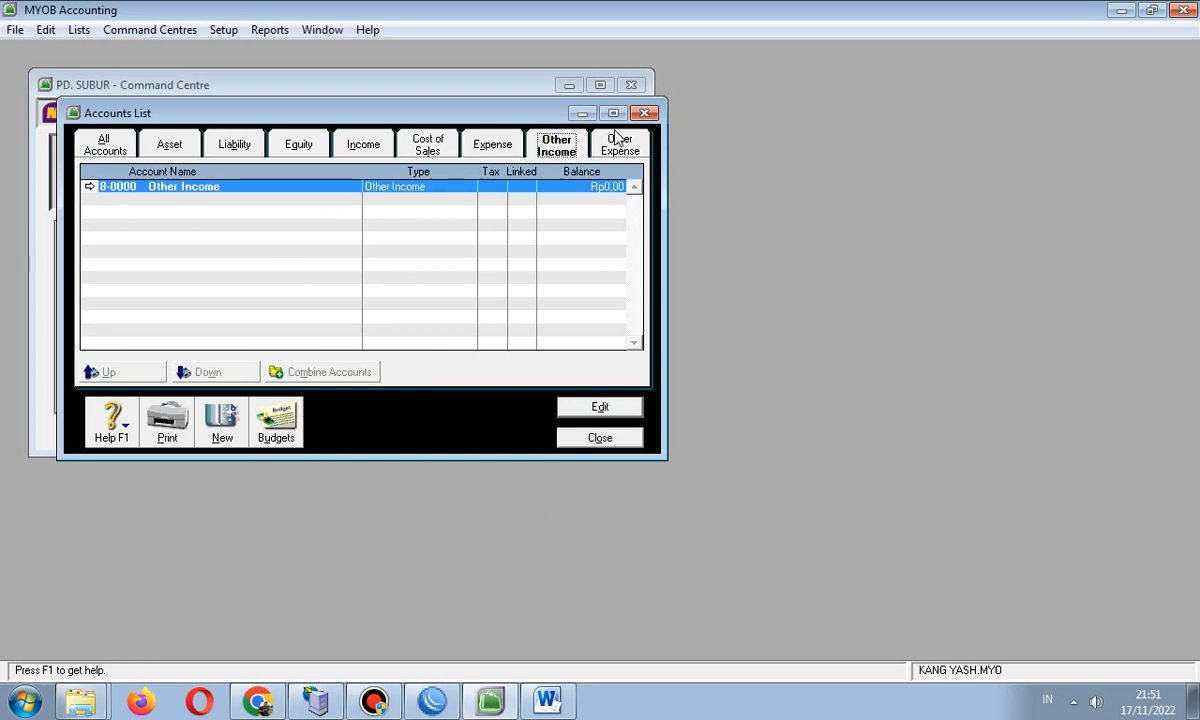
- Browse to the Expense accounts and begin a new detail account numbered 2200
click(614, 147)
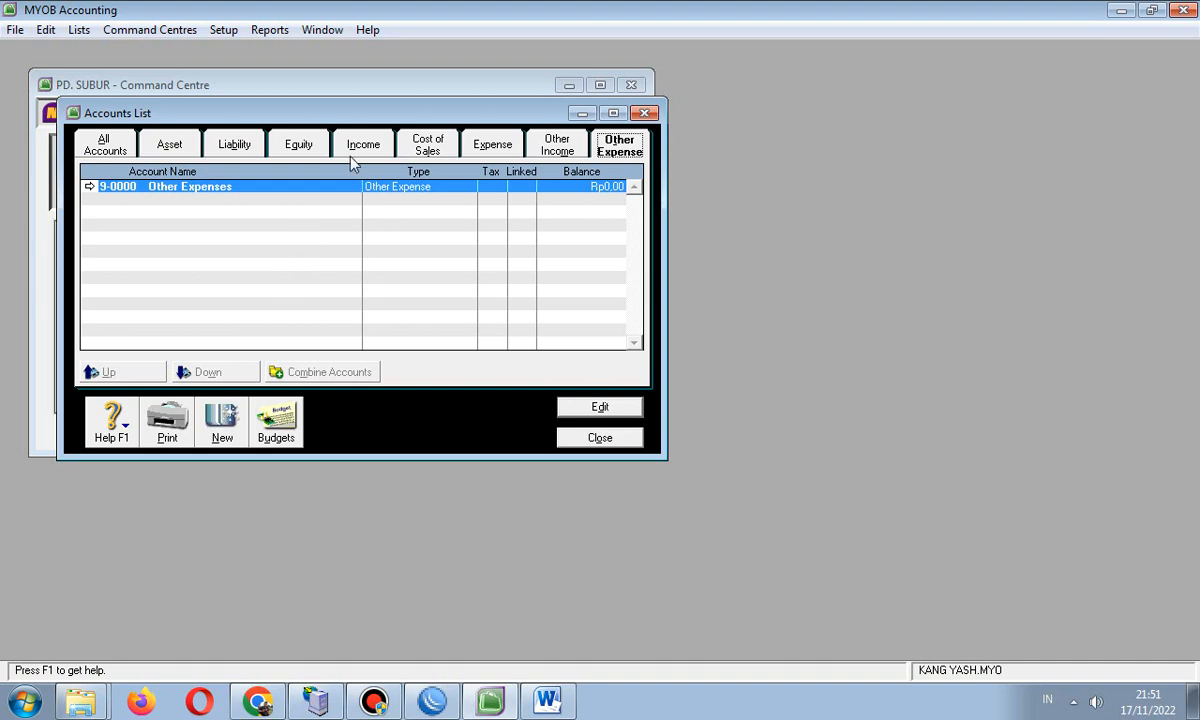
click(424, 146)
click(493, 144)
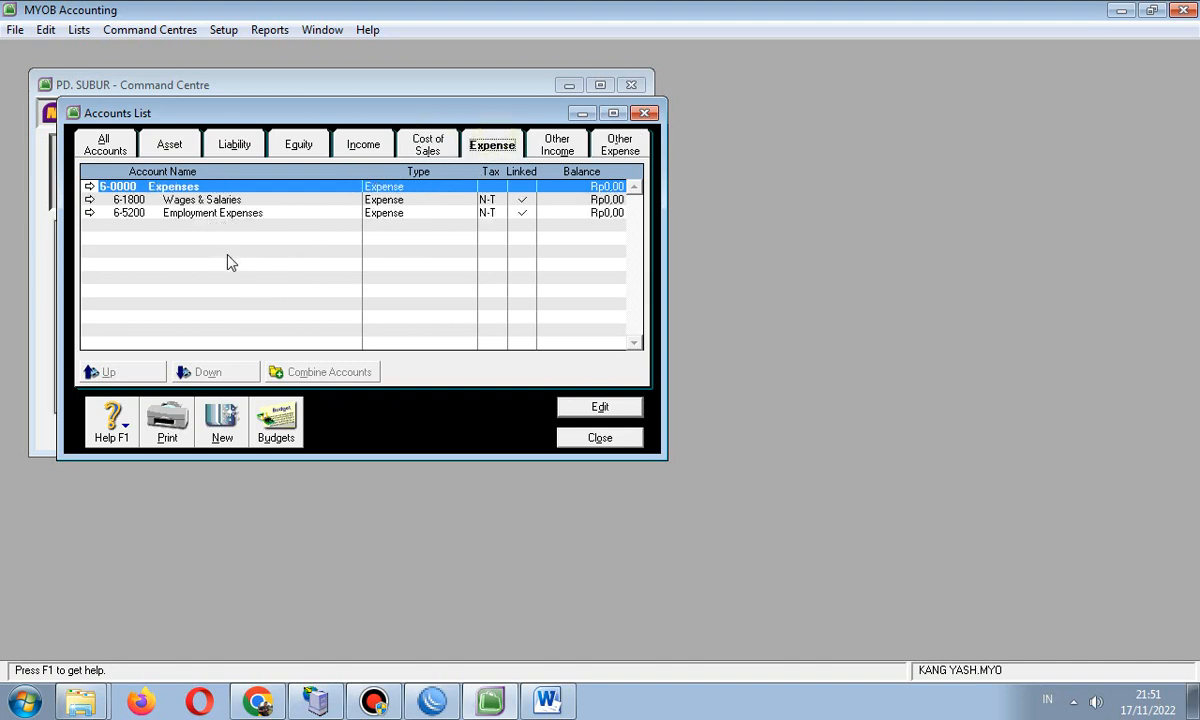
click(210, 410)
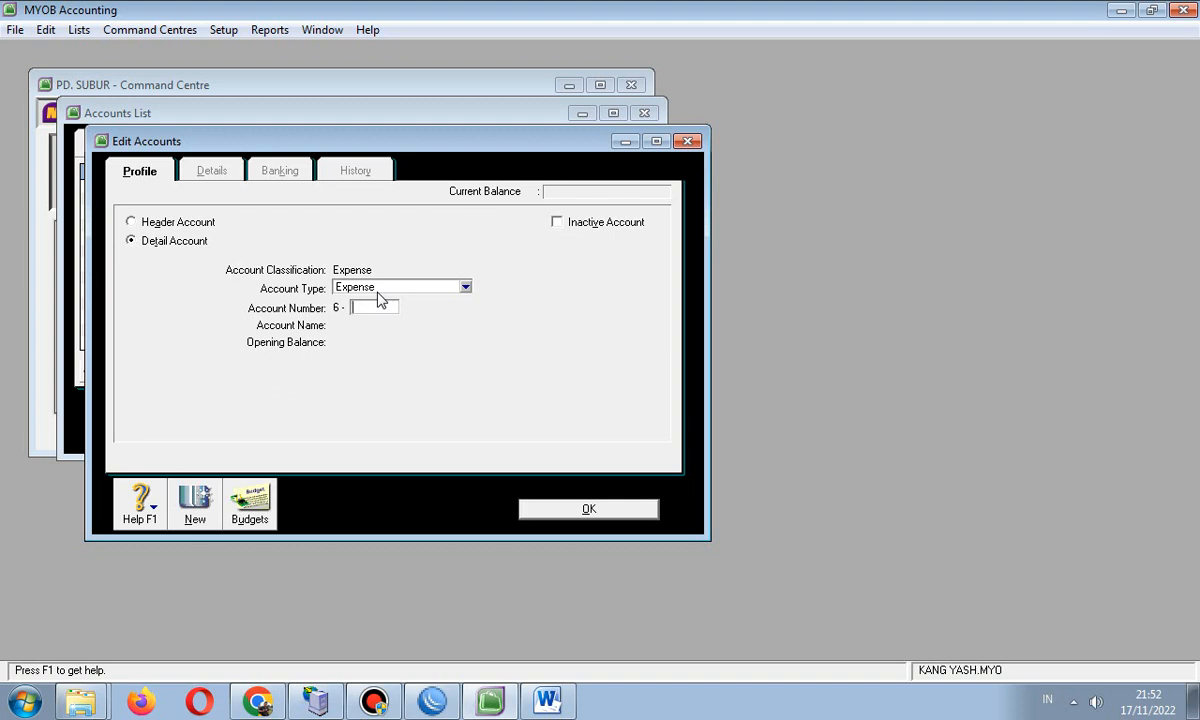
text(2200)
click(547, 700)
scroll(608, 383, down, 1)
scroll(608, 383, down, 3)
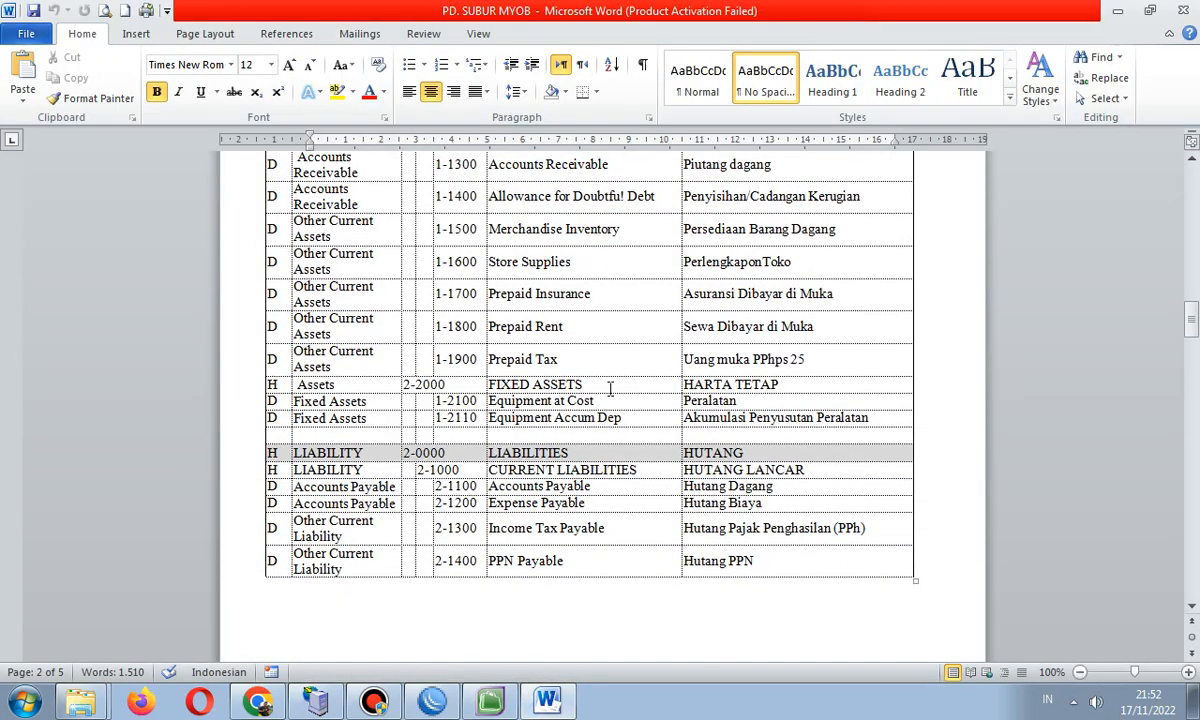
scroll(583, 384, down, 11)
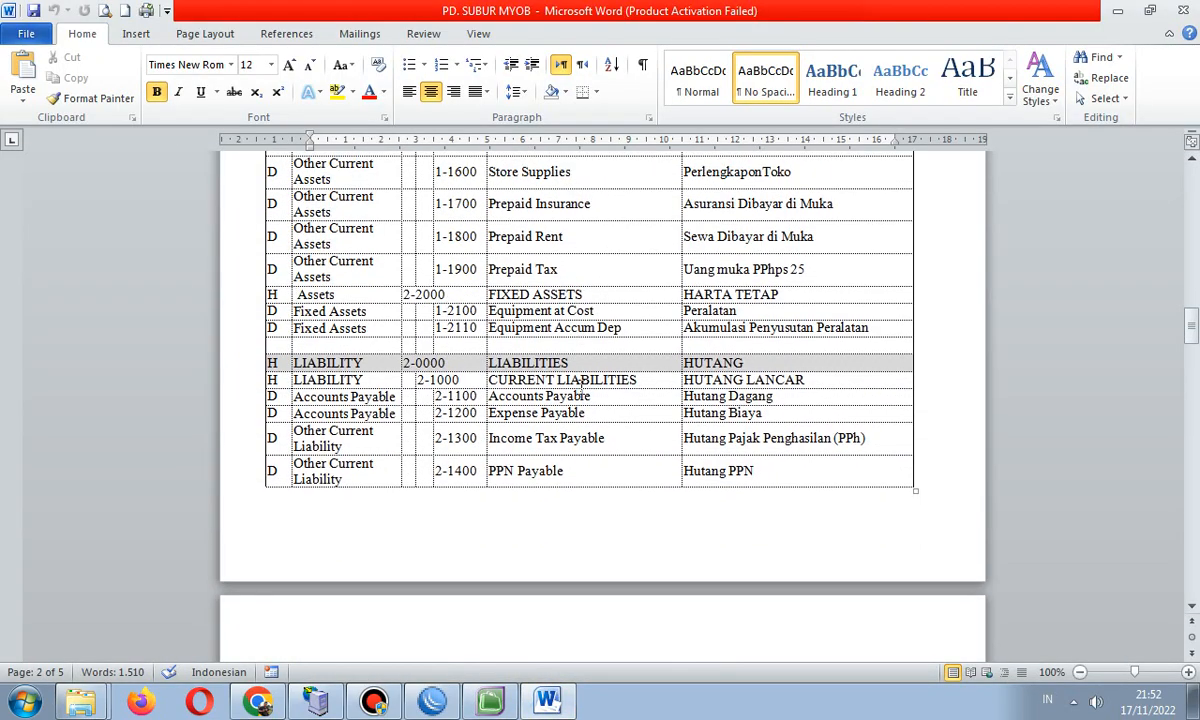
scroll(580, 385, down, 4)
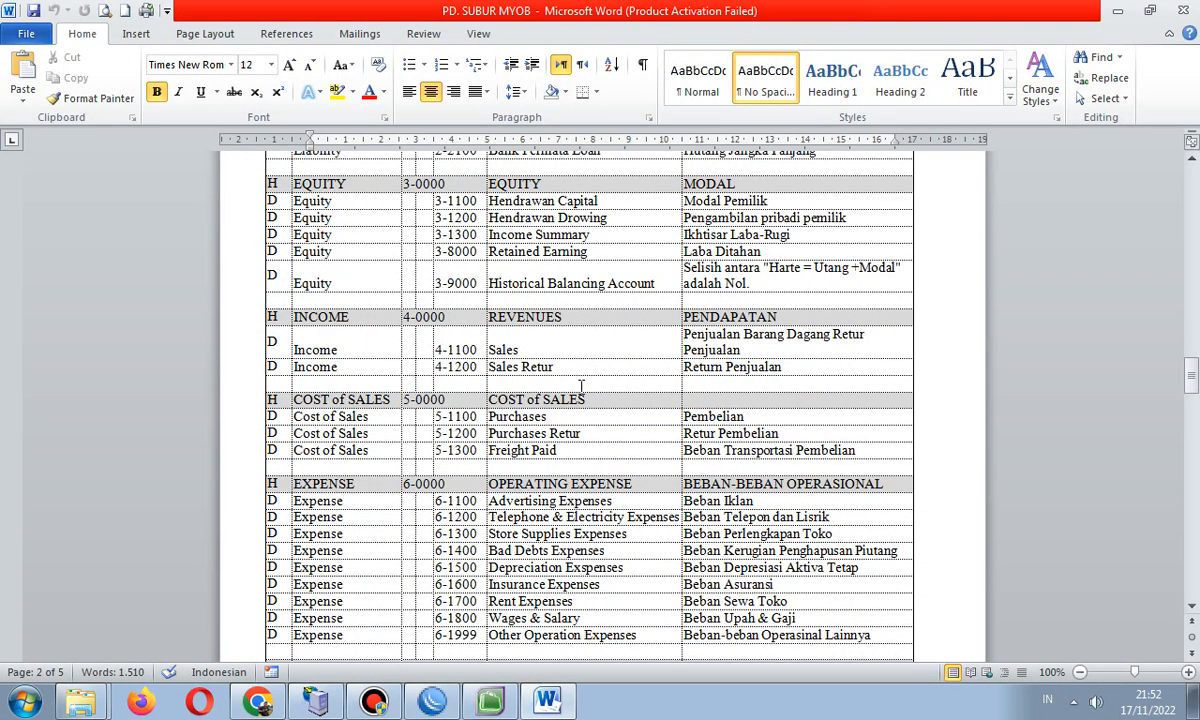
scroll(580, 385, down, 1)
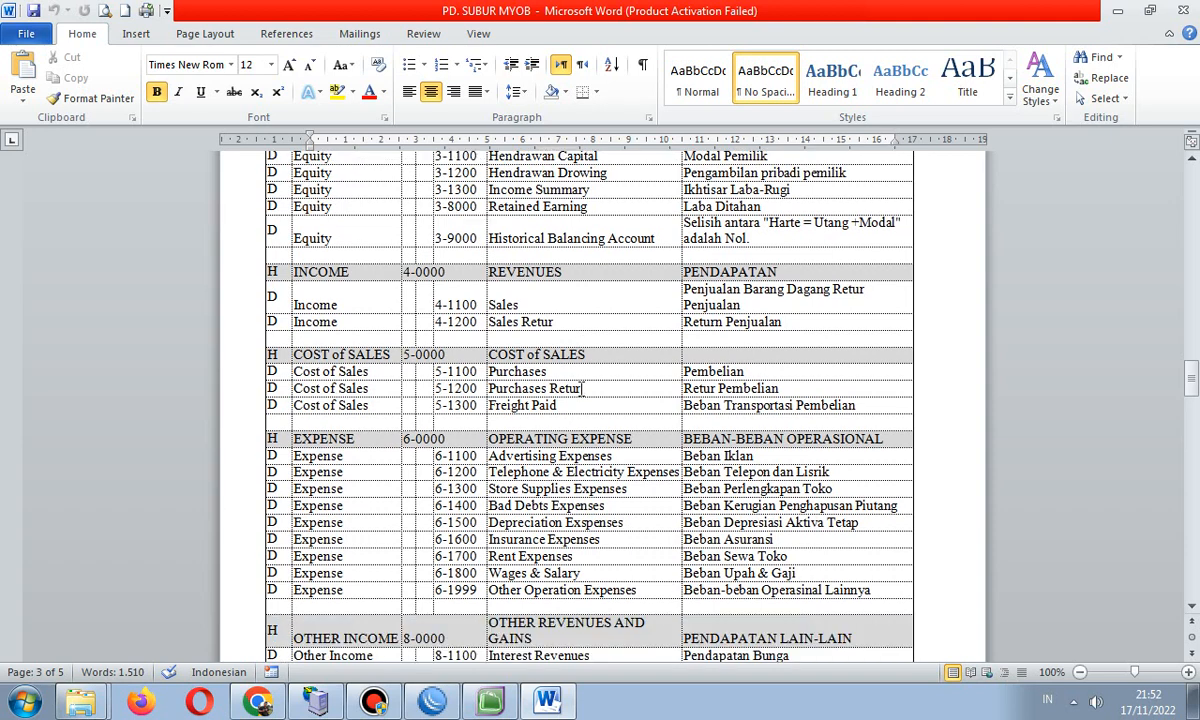
click(557, 405)
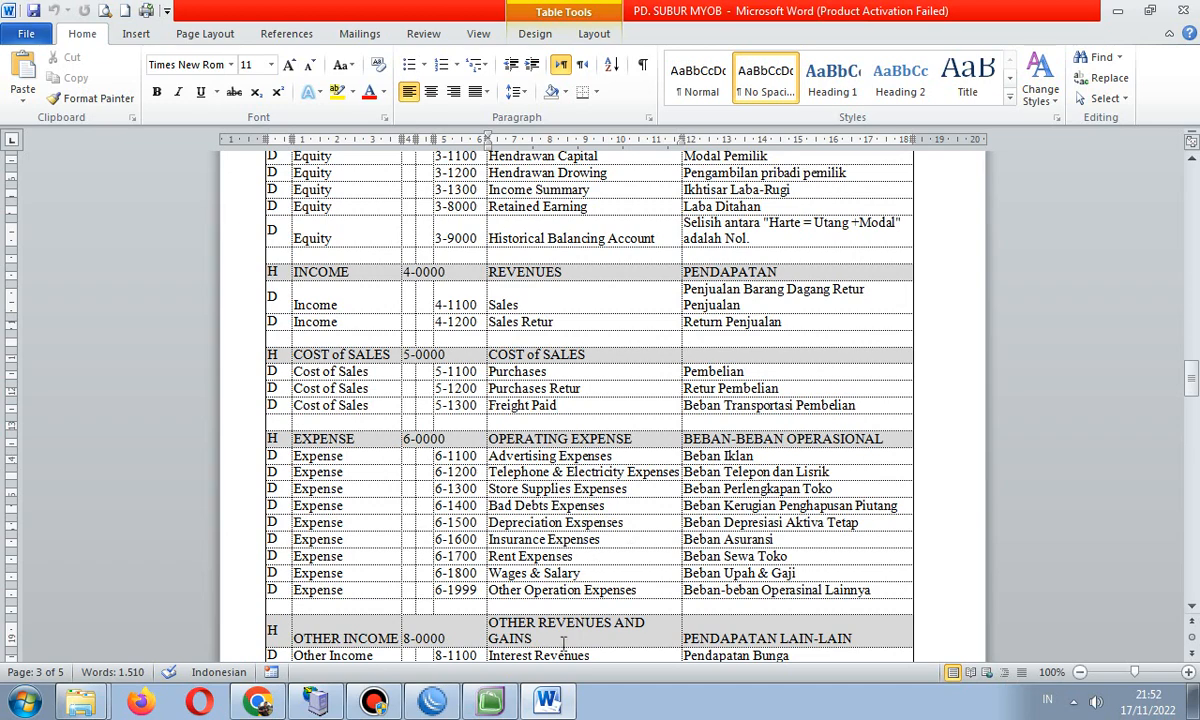
click(490, 700)
click(362, 308)
double_click(362, 308)
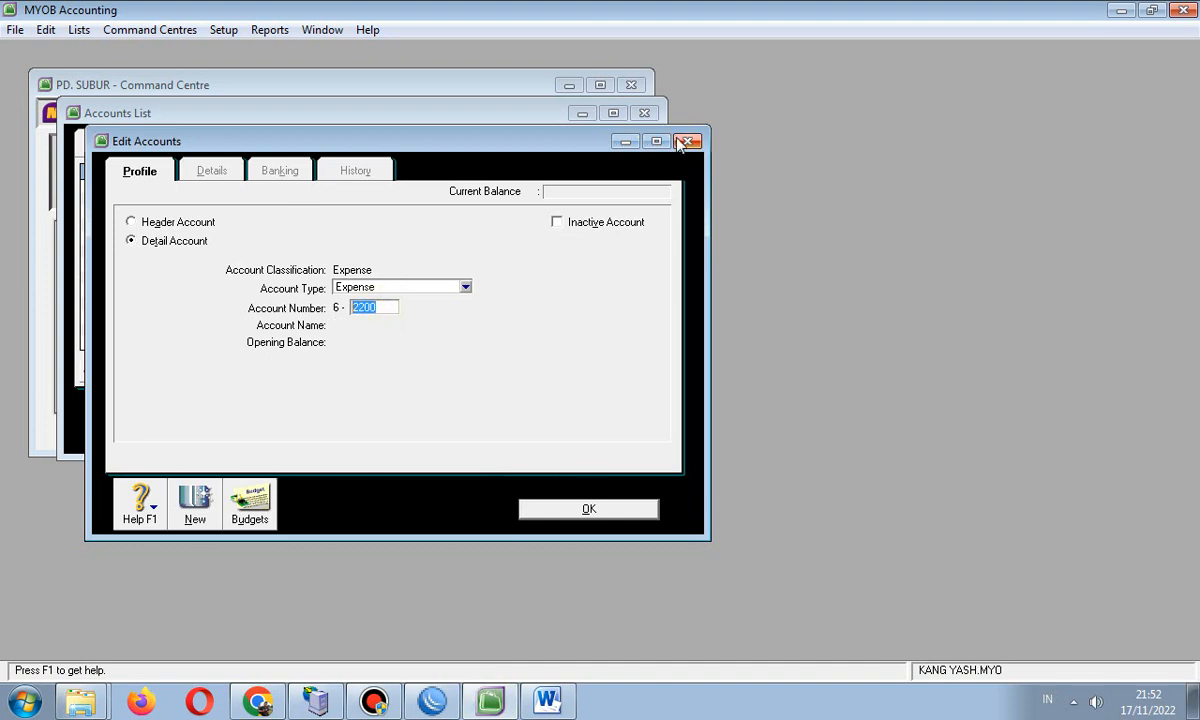
- Discard the unfinished expense account and create Cost of Sales account 5-1300 Frieght Paid
key(Escape)
click(427, 145)
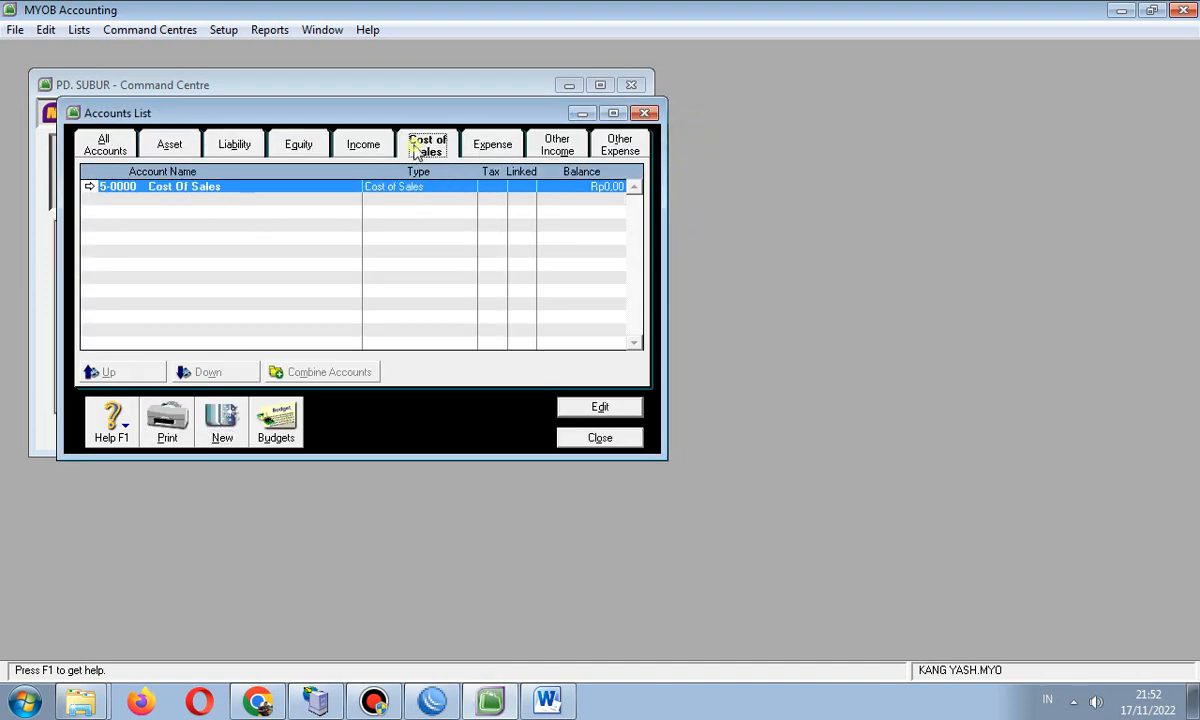
click(212, 403)
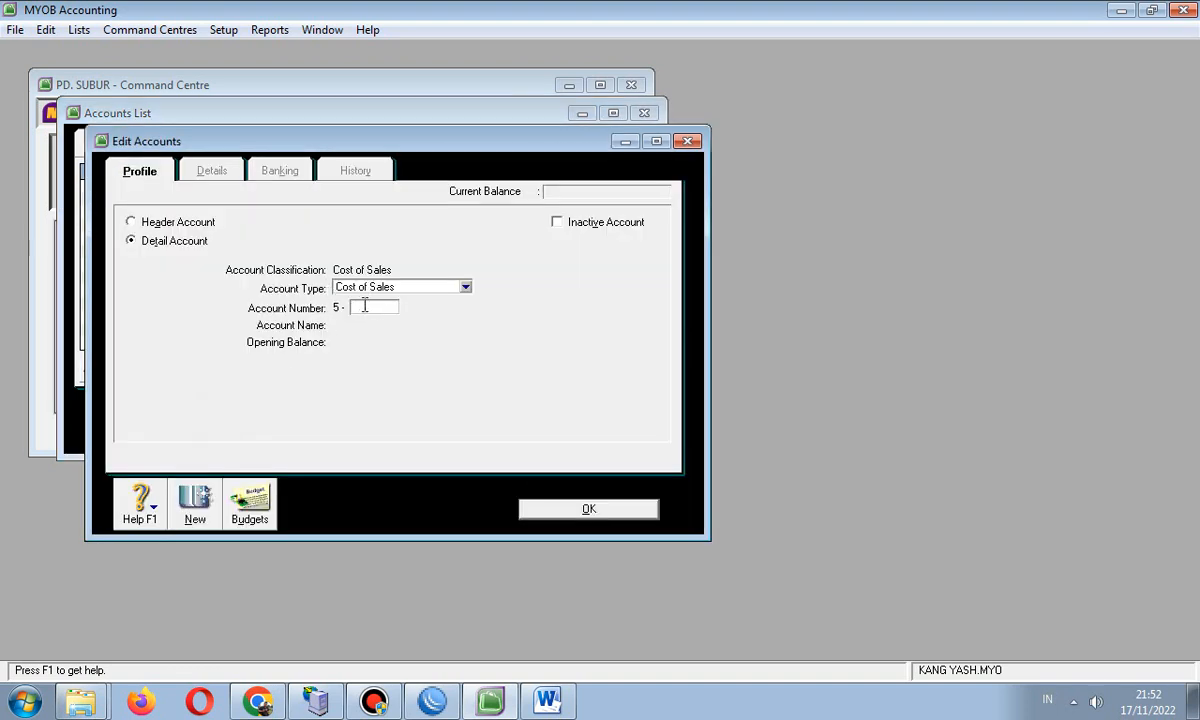
text(1300)
key(Tab)
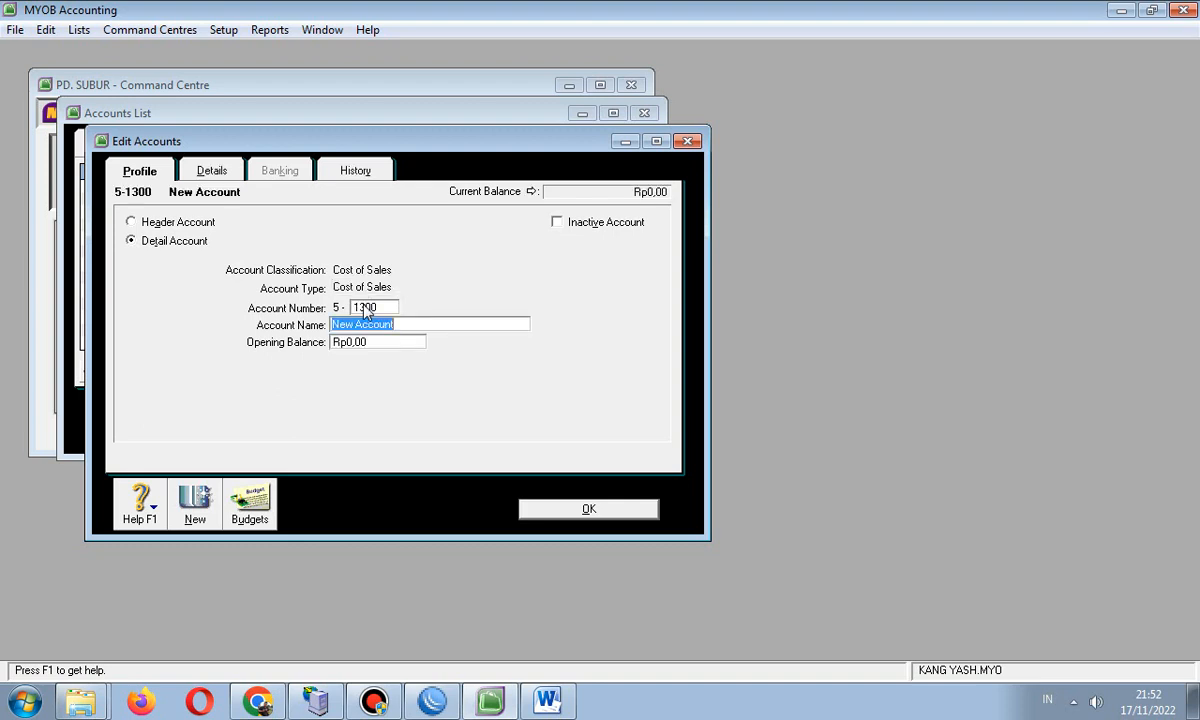
text(Frieg)
text(Paid)
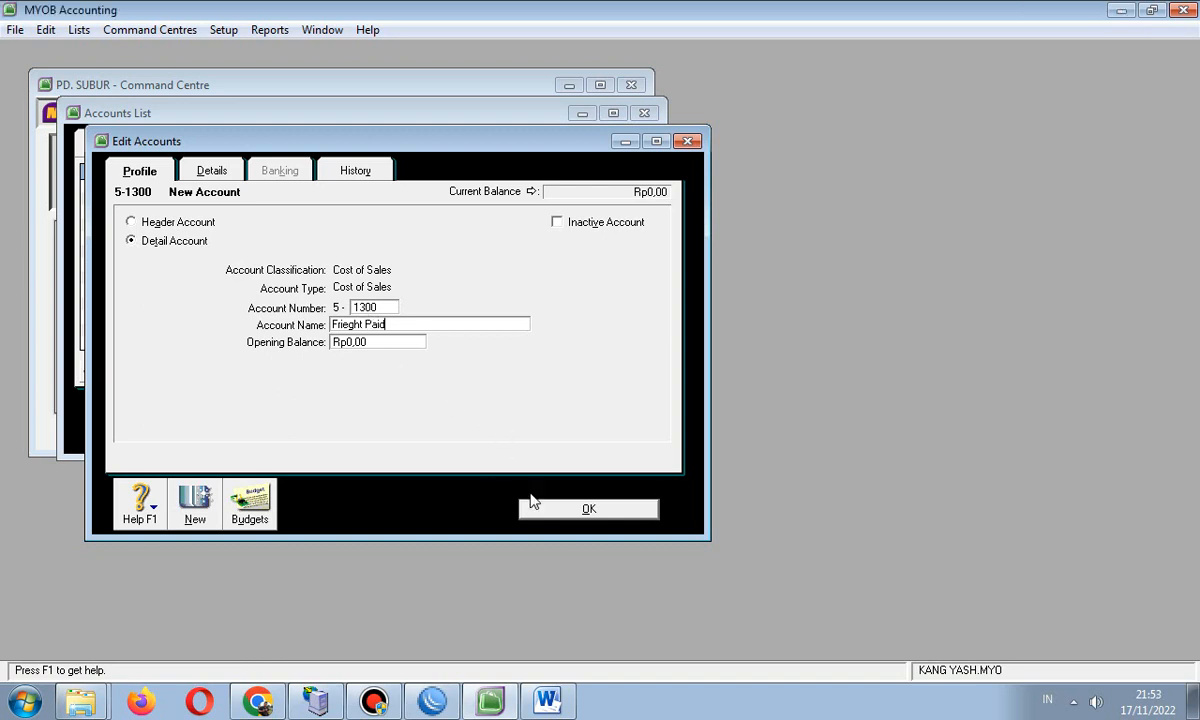
click(548, 512)
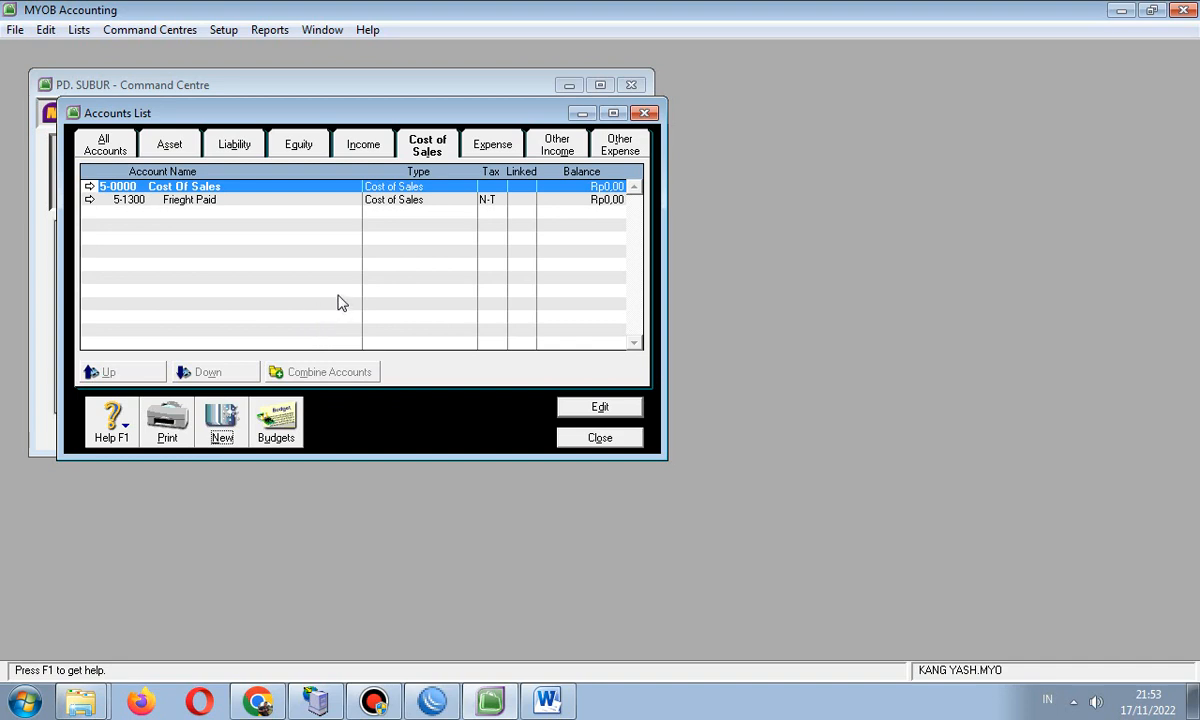
click(197, 200)
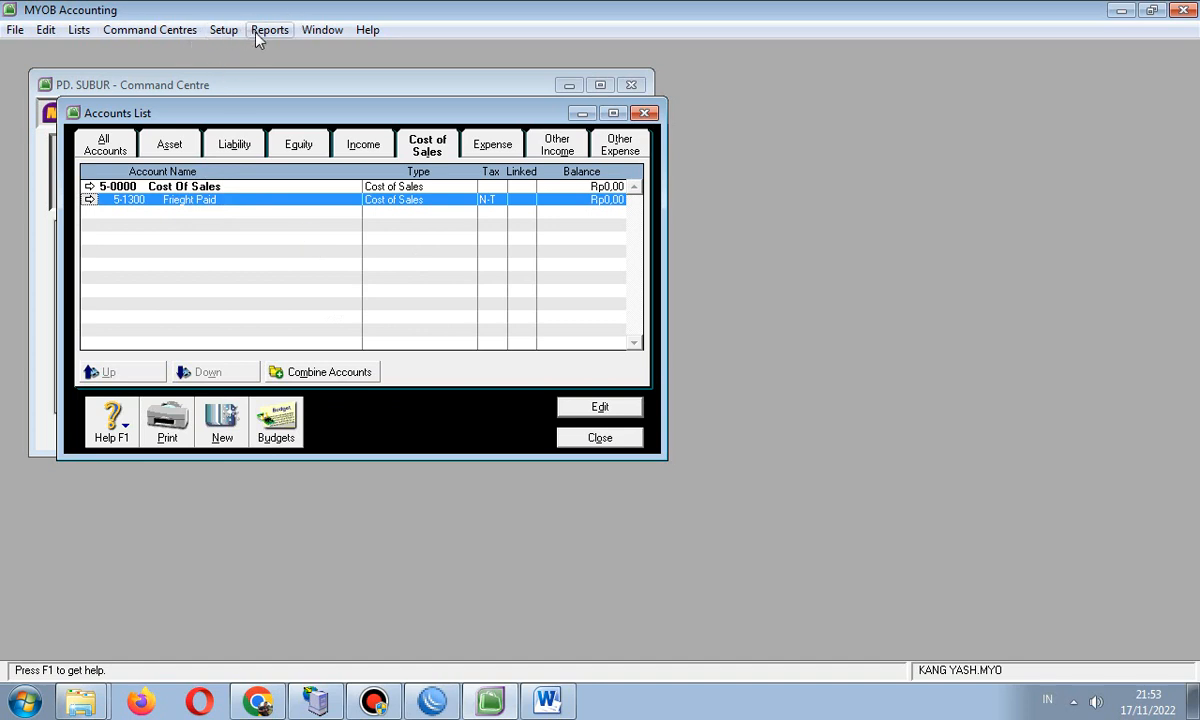
- In Purchases linked accounts, enable freight paid on purchases and select 5-1300 Frieght Paid
click(224, 30)
mouse_move(249, 40)
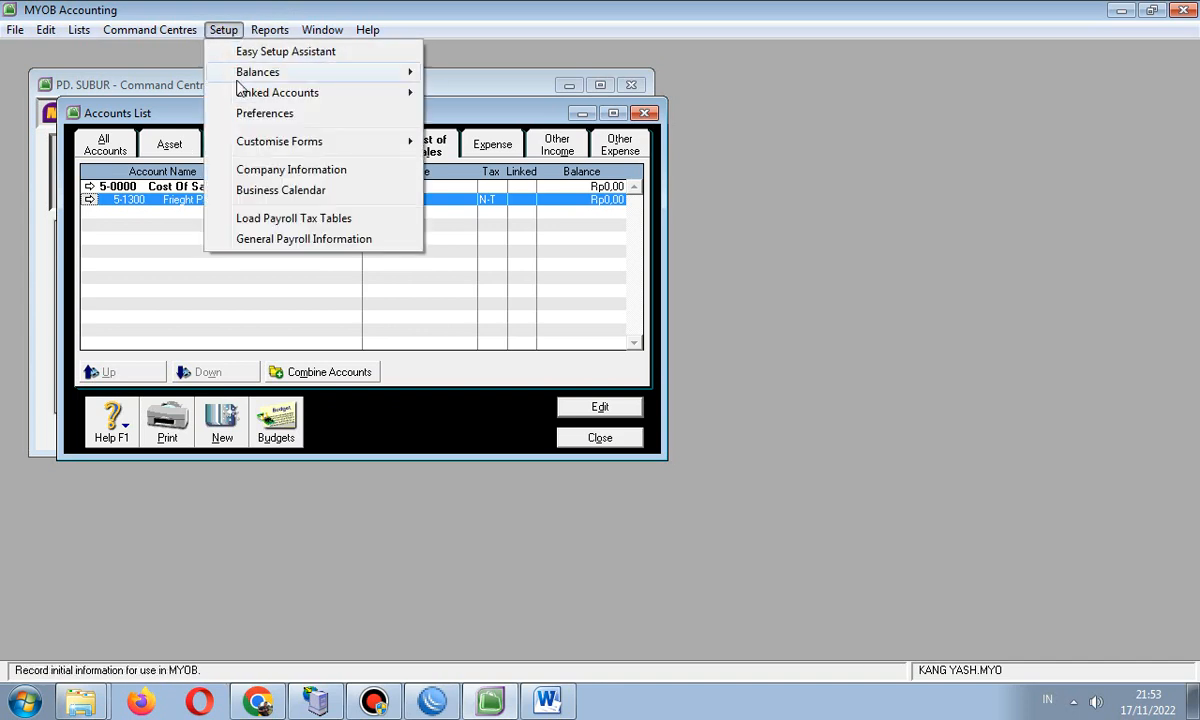
mouse_move(277, 92)
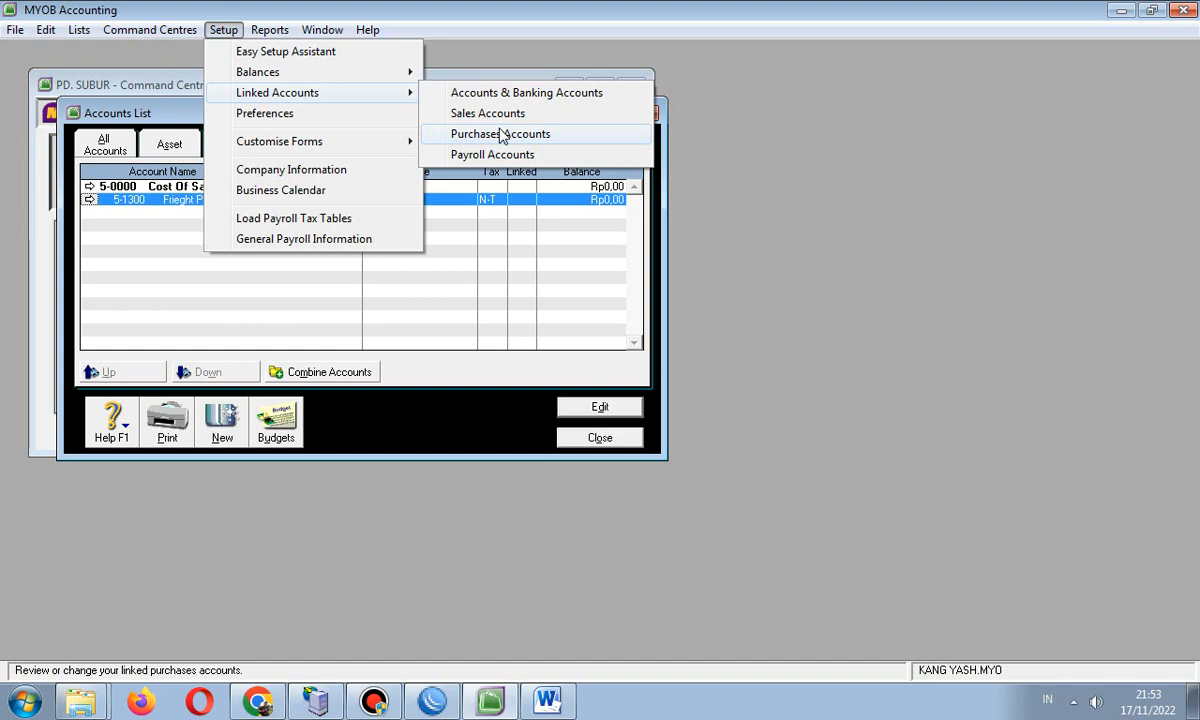
click(530, 133)
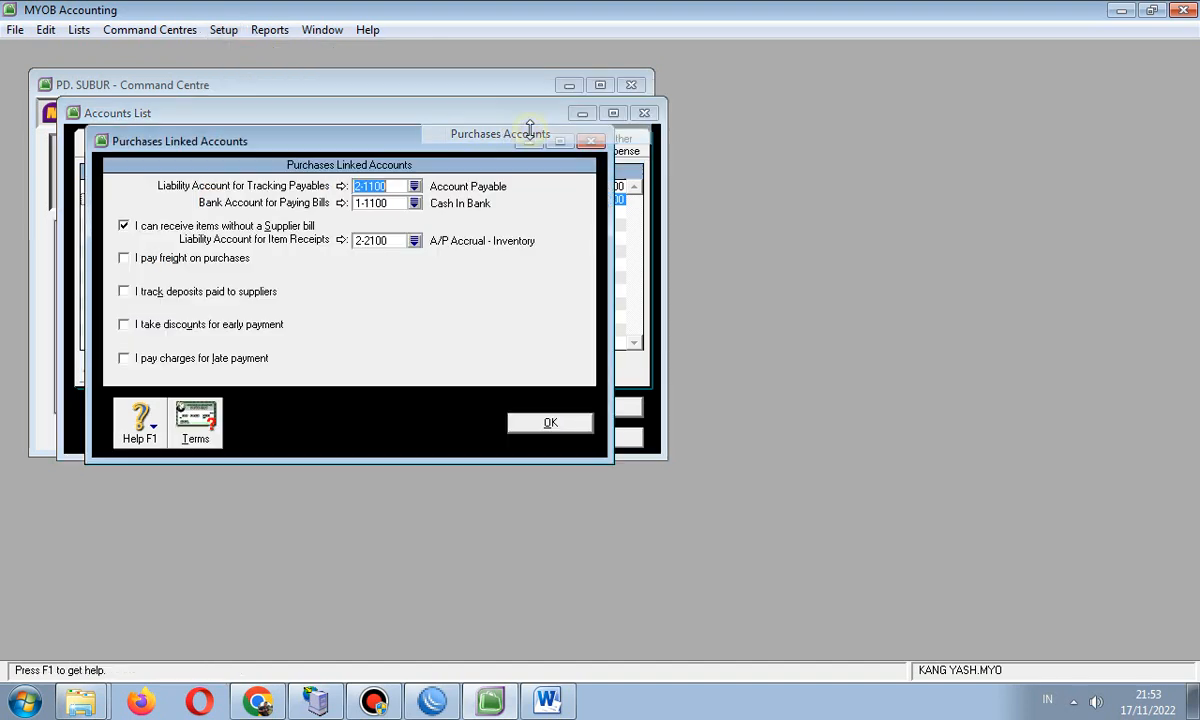
click(186, 262)
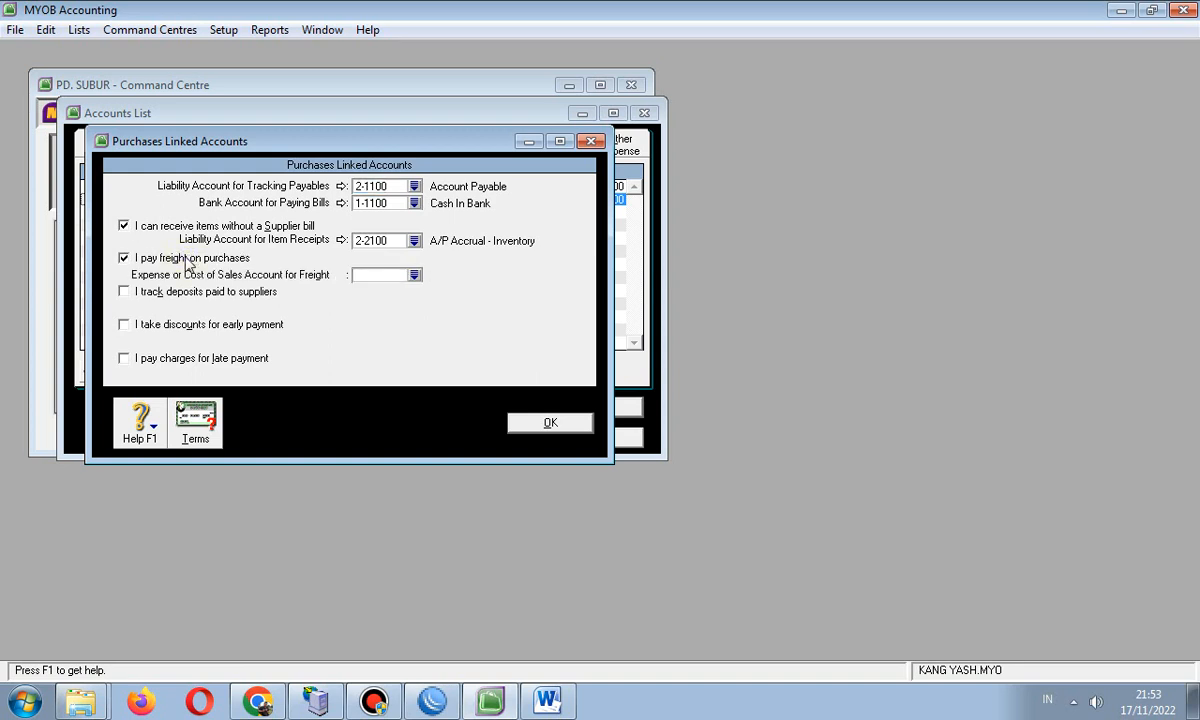
click(414, 275)
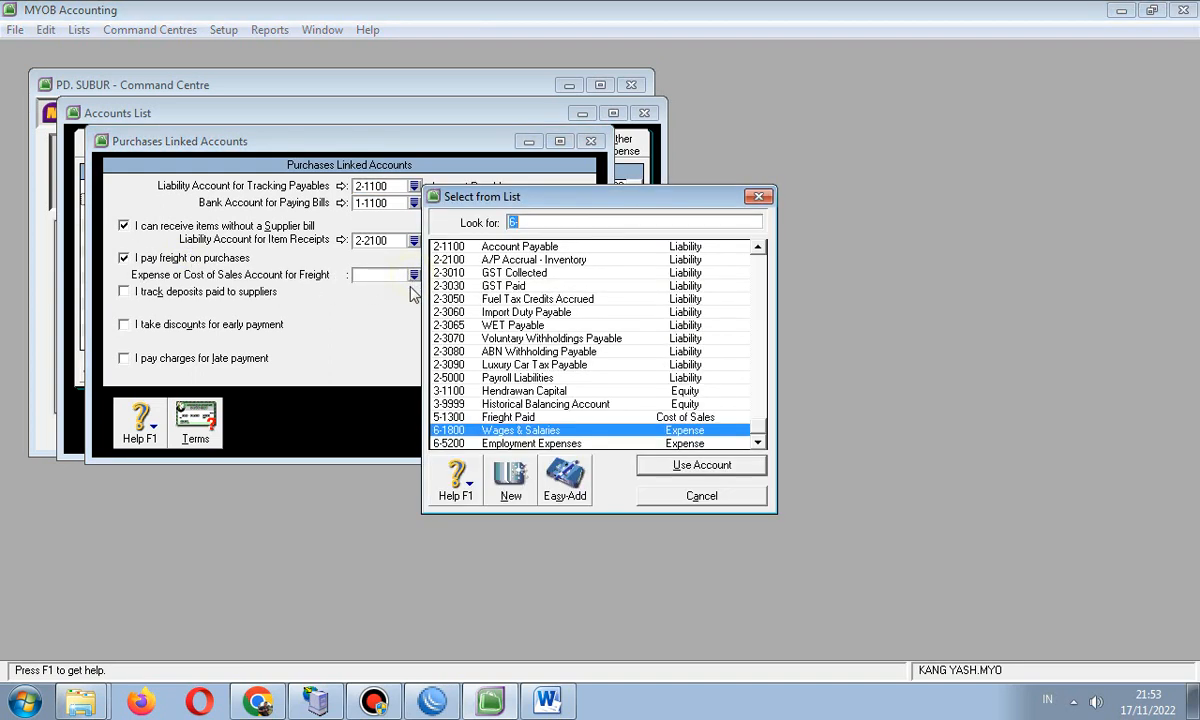
click(523, 417)
click(681, 466)
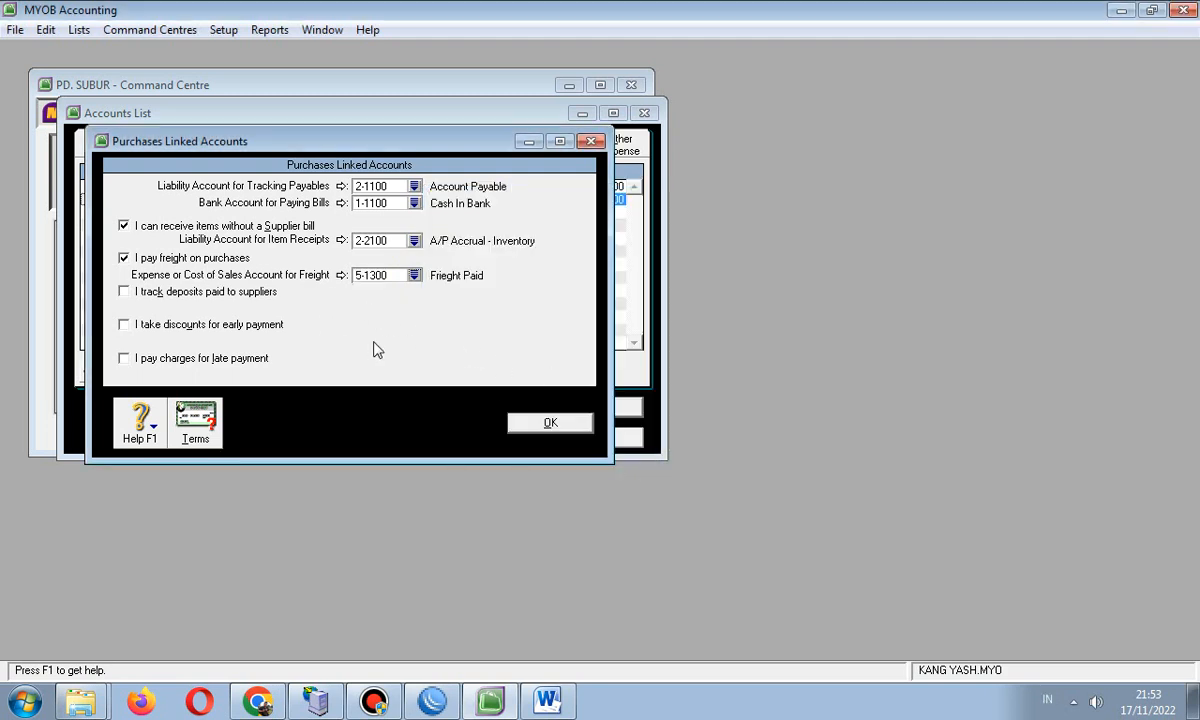
- Reconfirm 5-1300 as the purchases freight account, save the settings, and show the Asset accounts
click(224, 30)
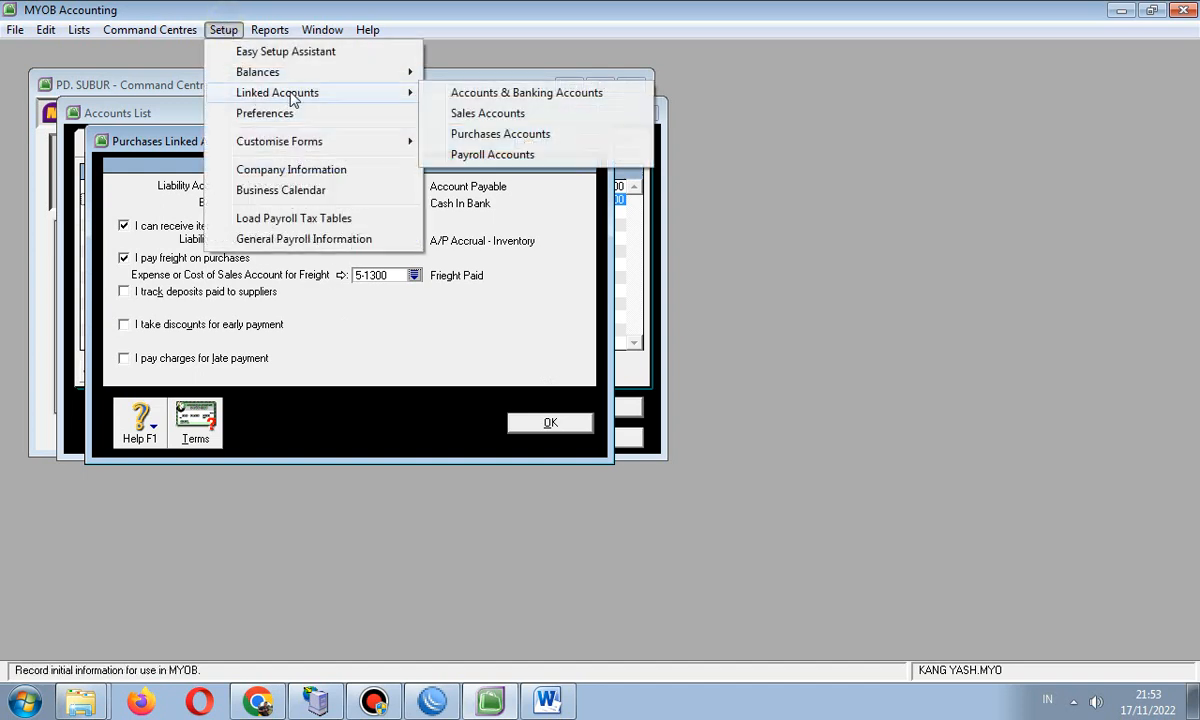
click(497, 140)
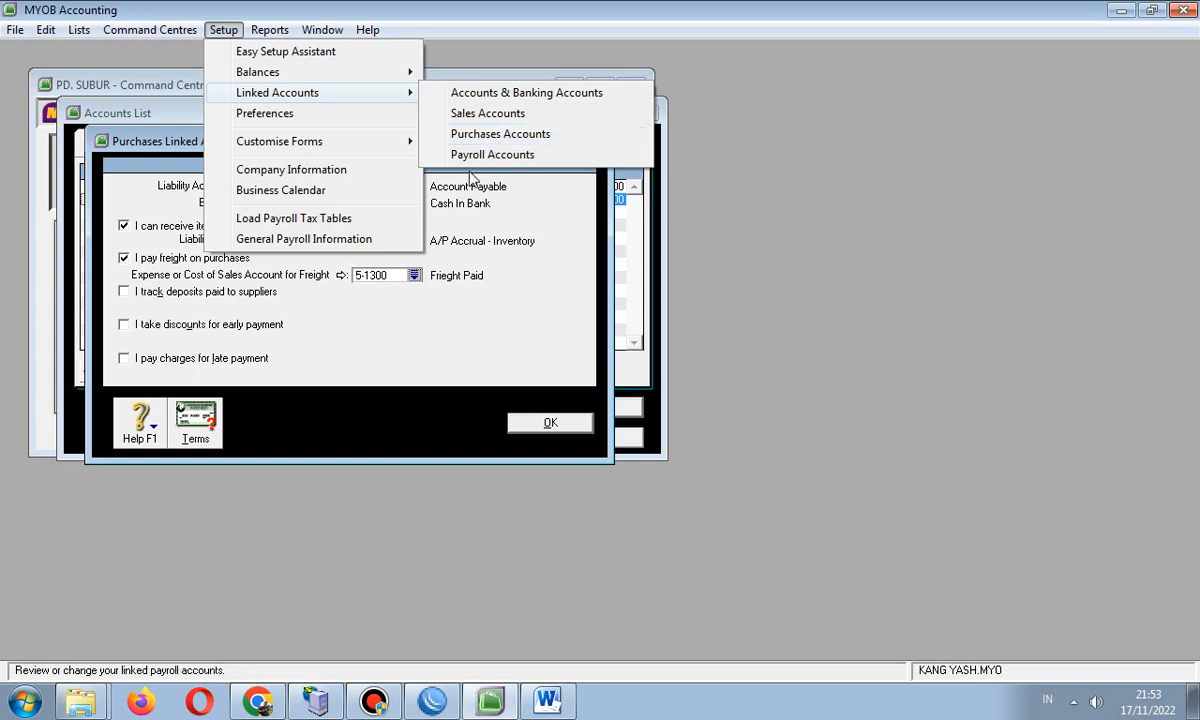
click(126, 258)
click(125, 258)
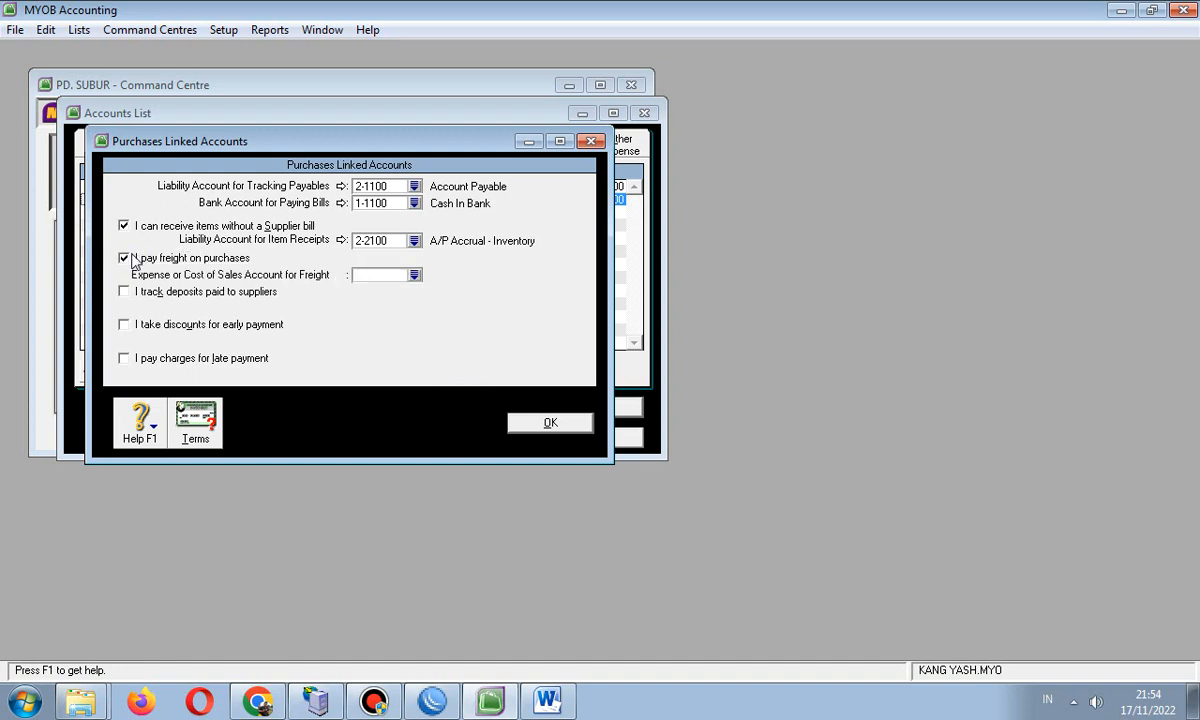
click(125, 258)
click(125, 258)
click(414, 275)
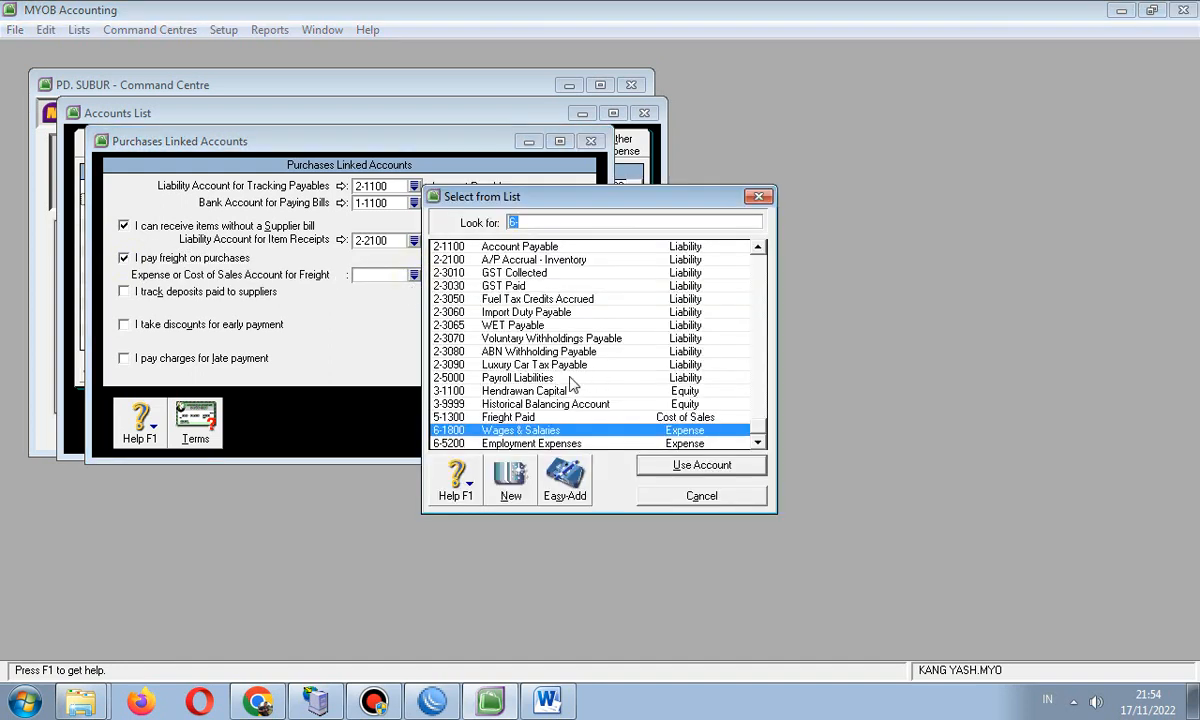
click(505, 417)
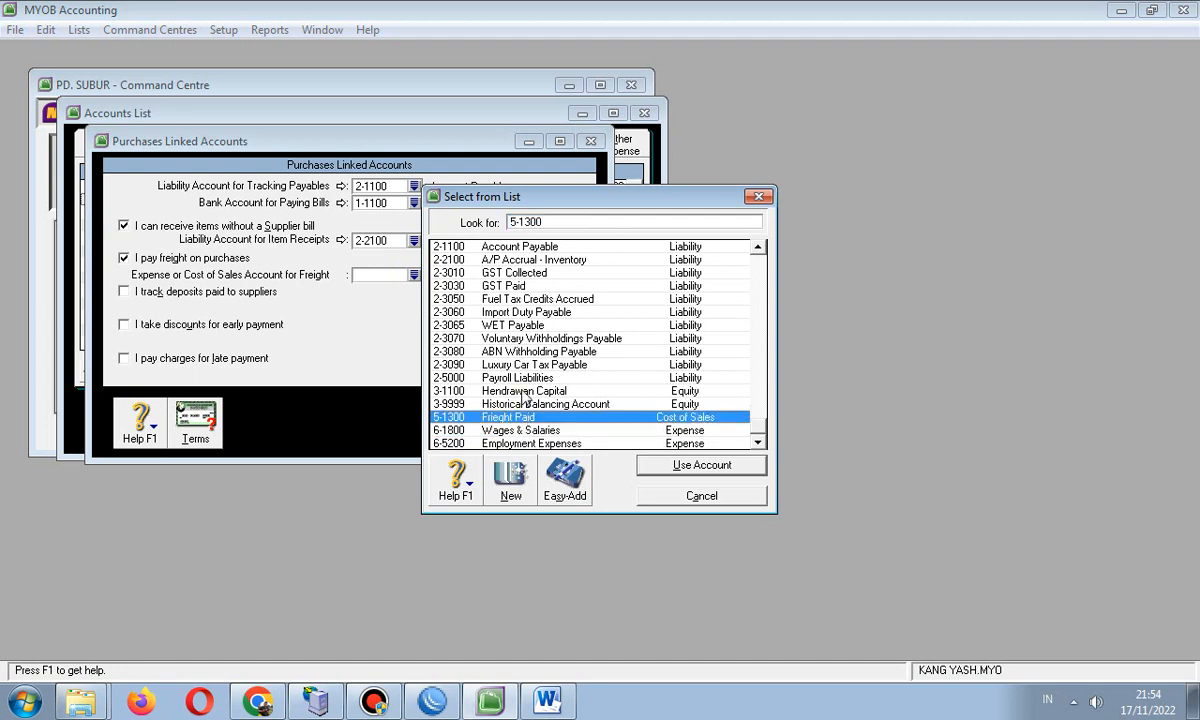
click(679, 469)
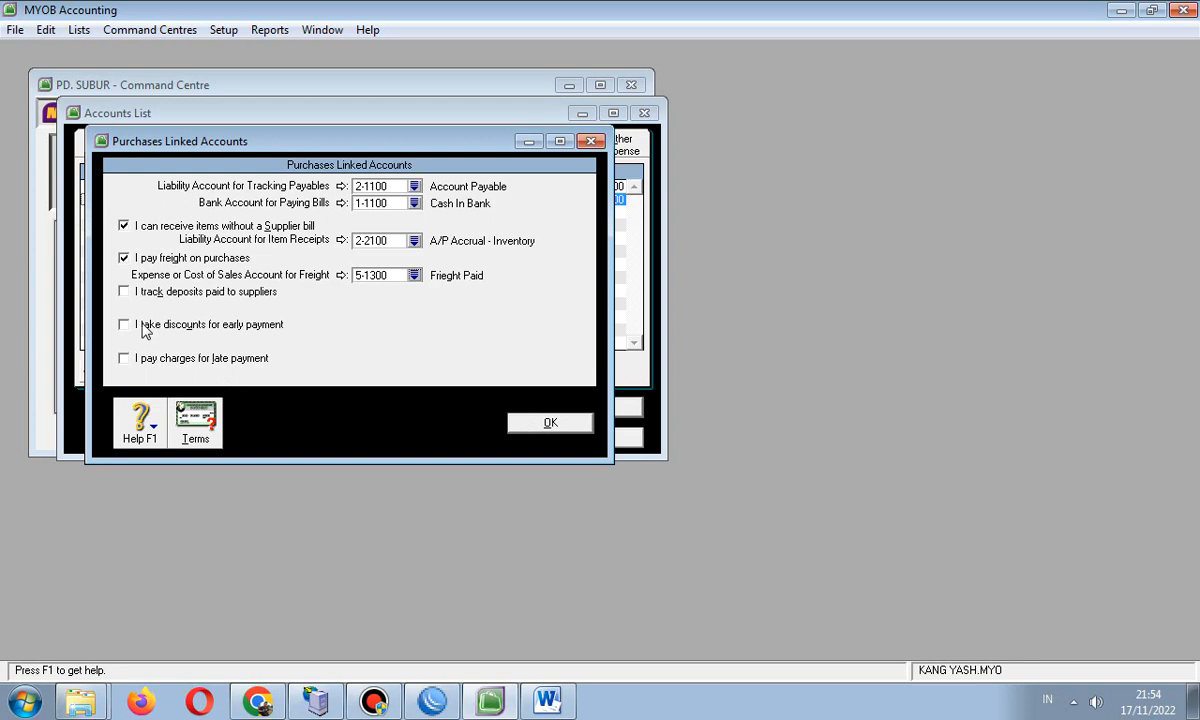
click(514, 422)
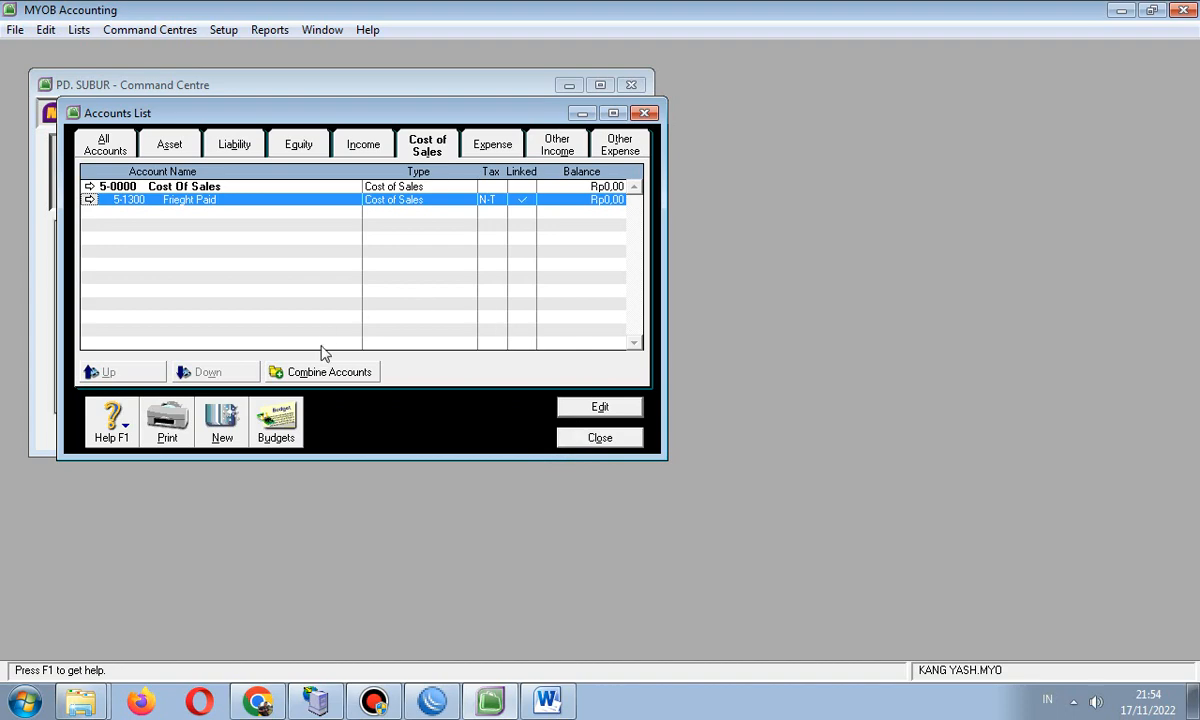
click(158, 140)
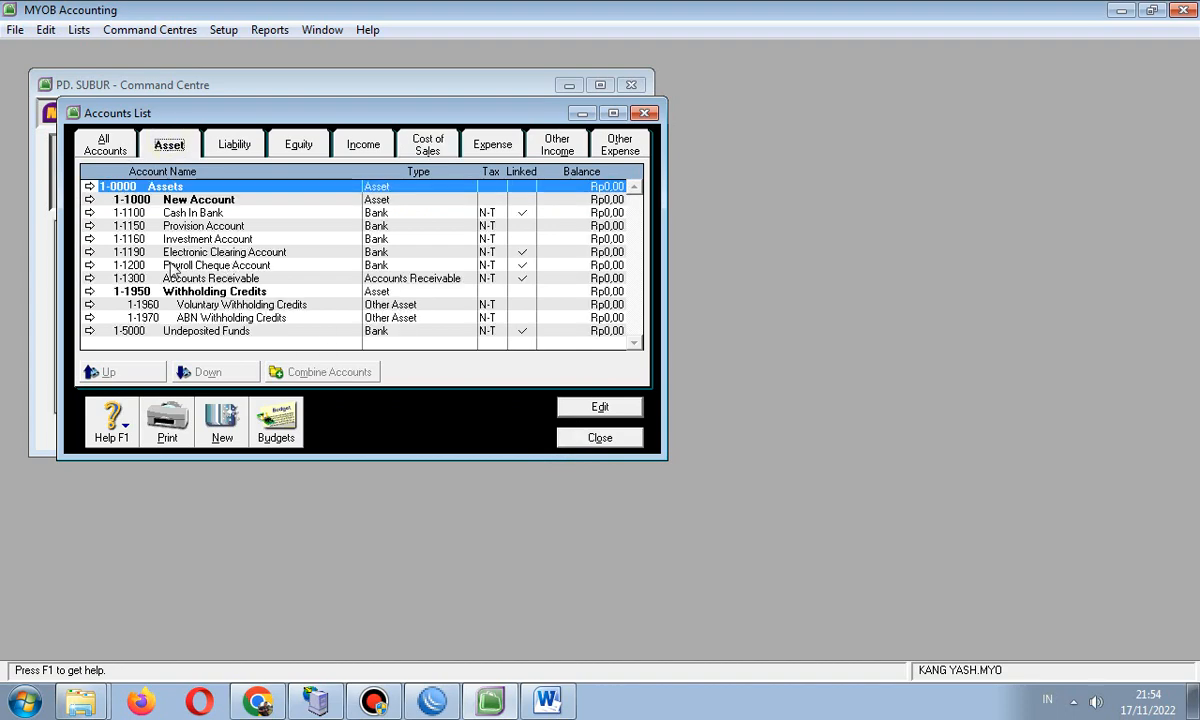
- Check the chart of accounts table on page 2 in Word, then bring up the MYOB folder
click(548, 700)
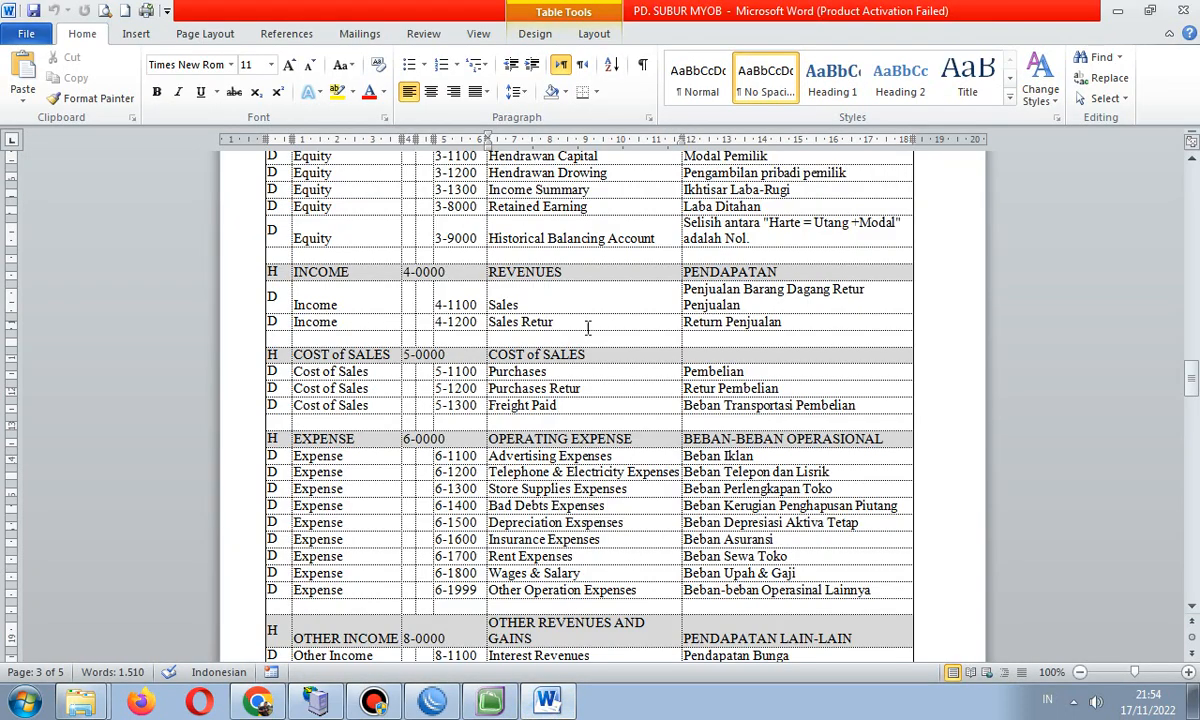
scroll(588, 328, up, 2)
drag(1190, 372, 1193, 316)
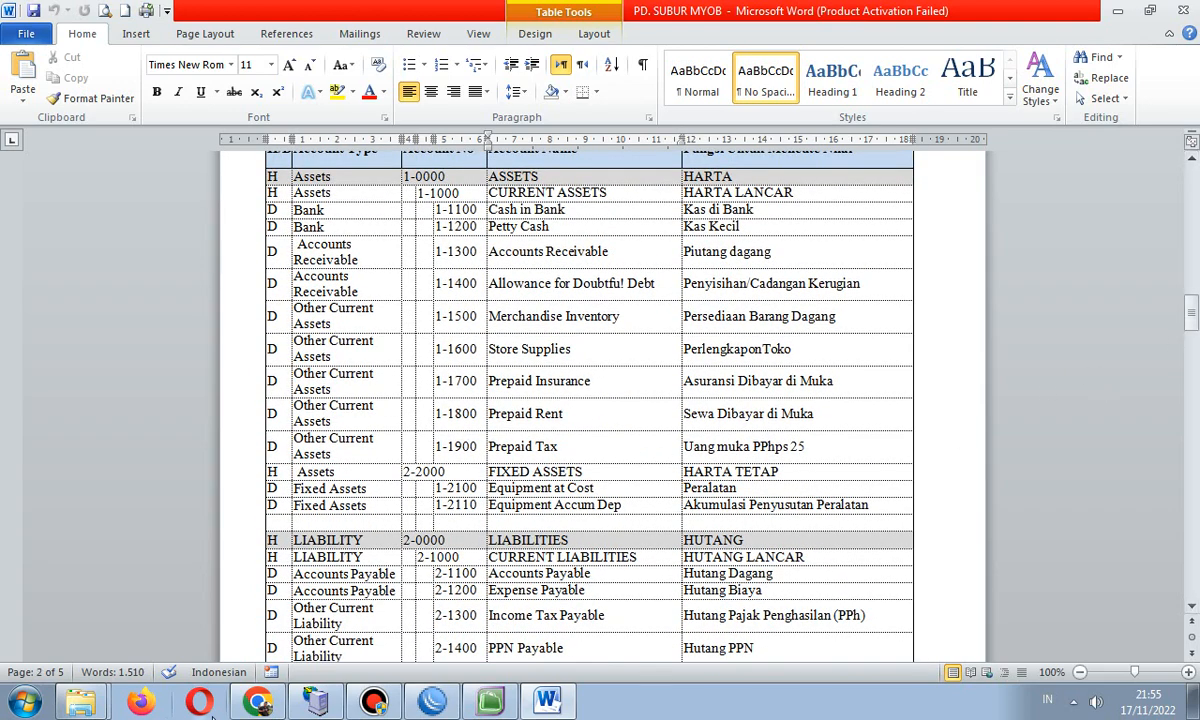
mouse_move(80, 703)
click(84, 616)
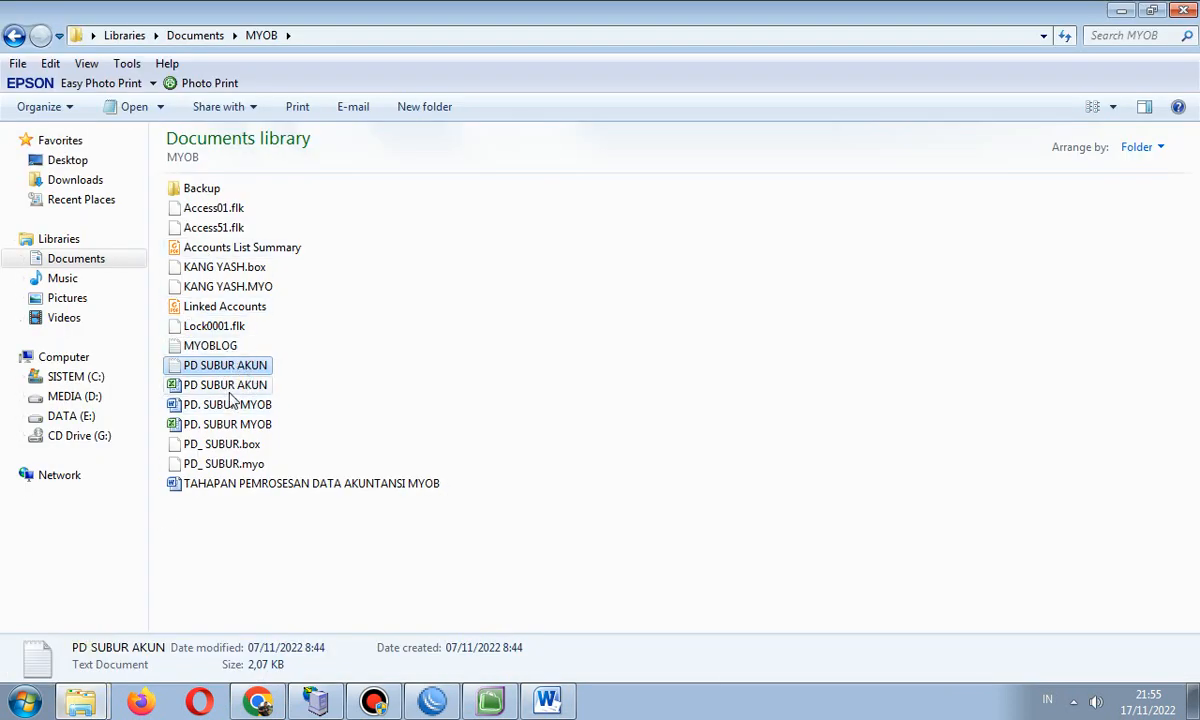
- Open PD SUBUR AKUN.xlsx maximized and dismiss the Office activation notice
double_click(232, 386)
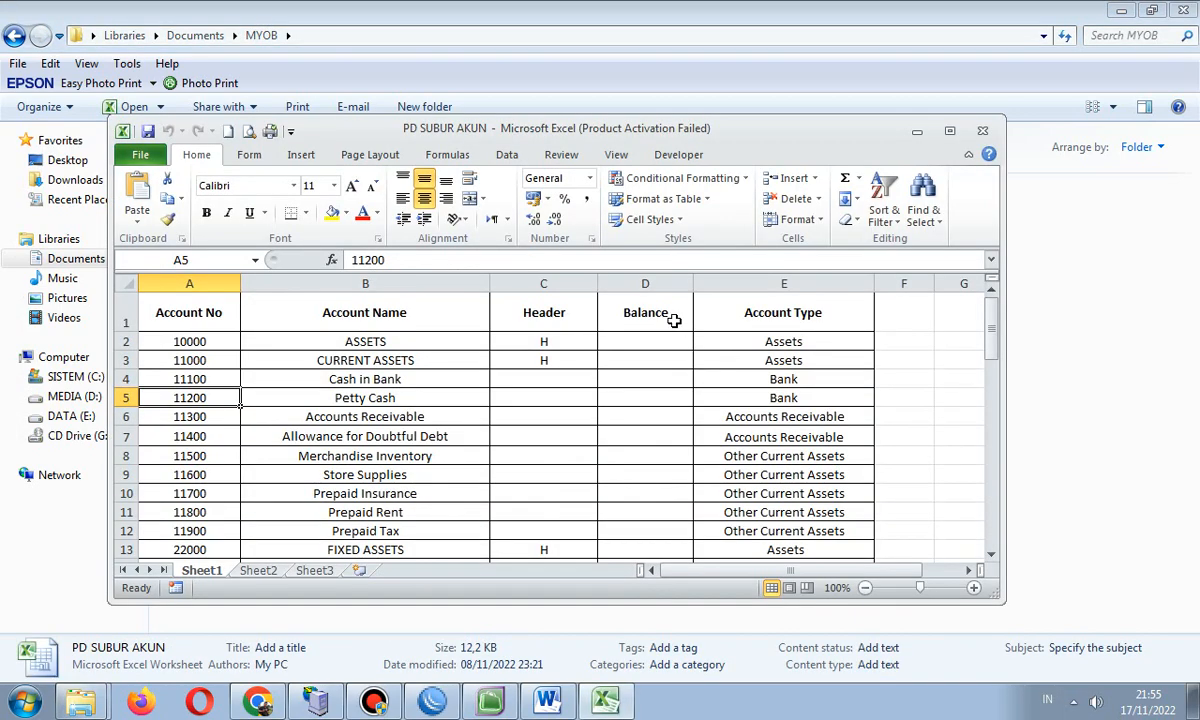
click(950, 131)
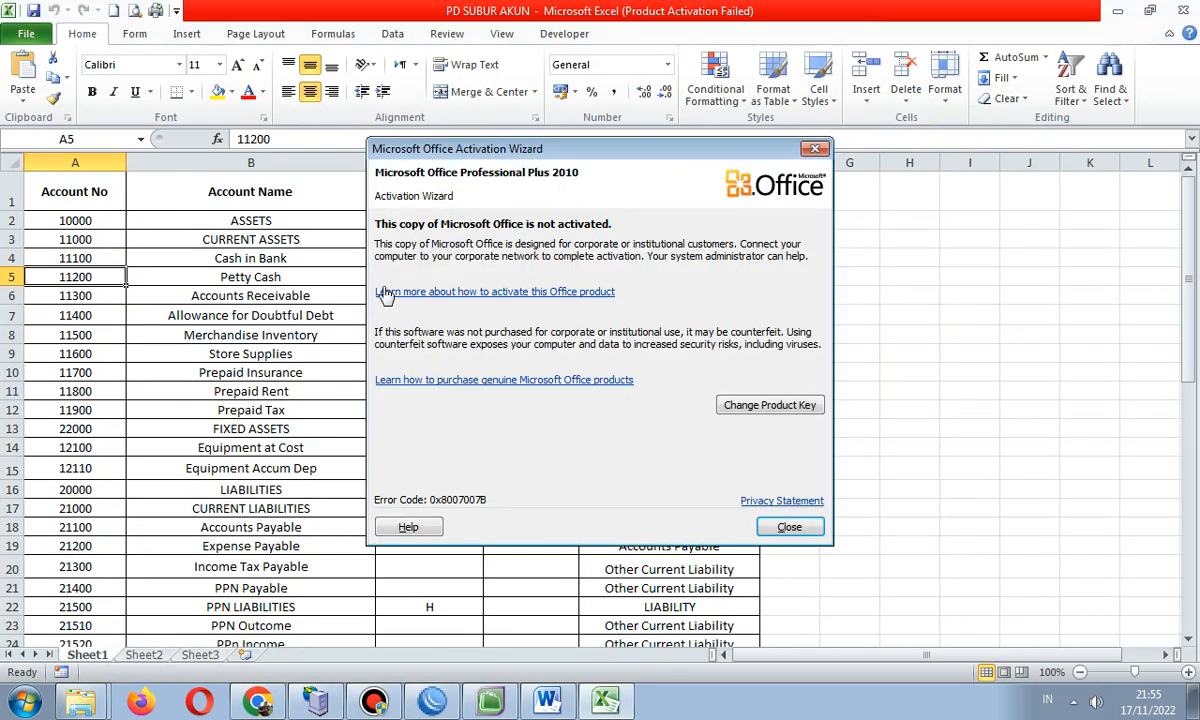
click(815, 149)
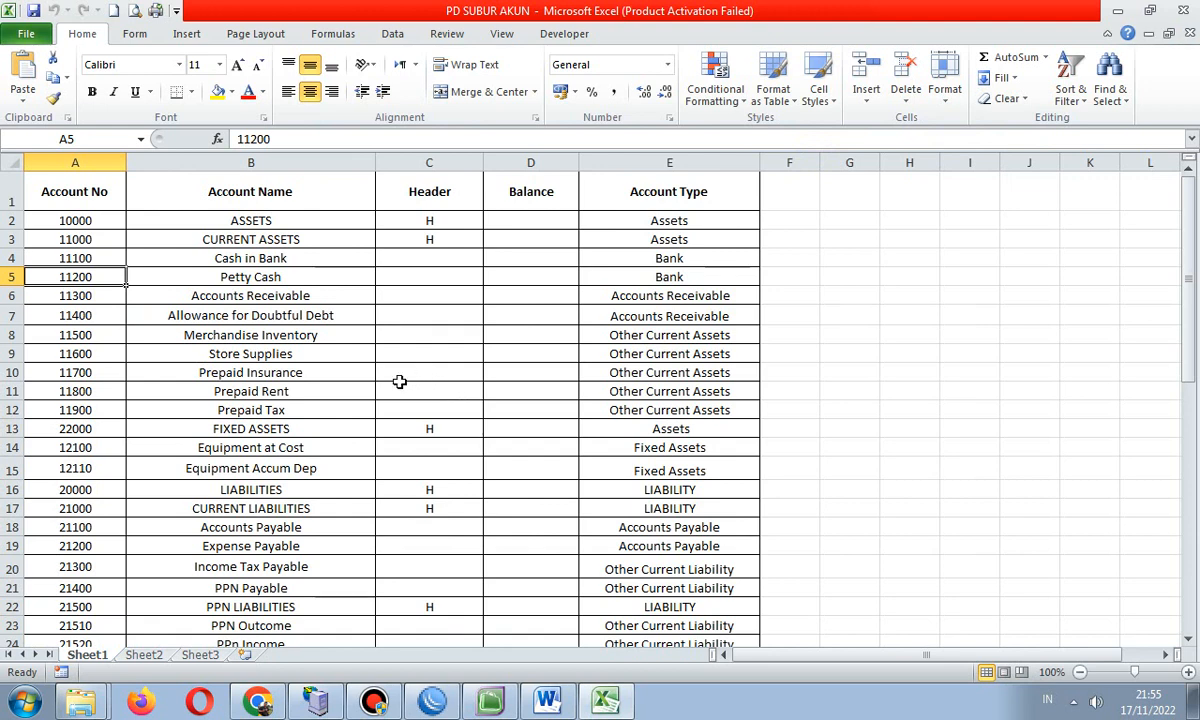
- View the Save As file types, cancel without saving, and return to MYOB
click(28, 36)
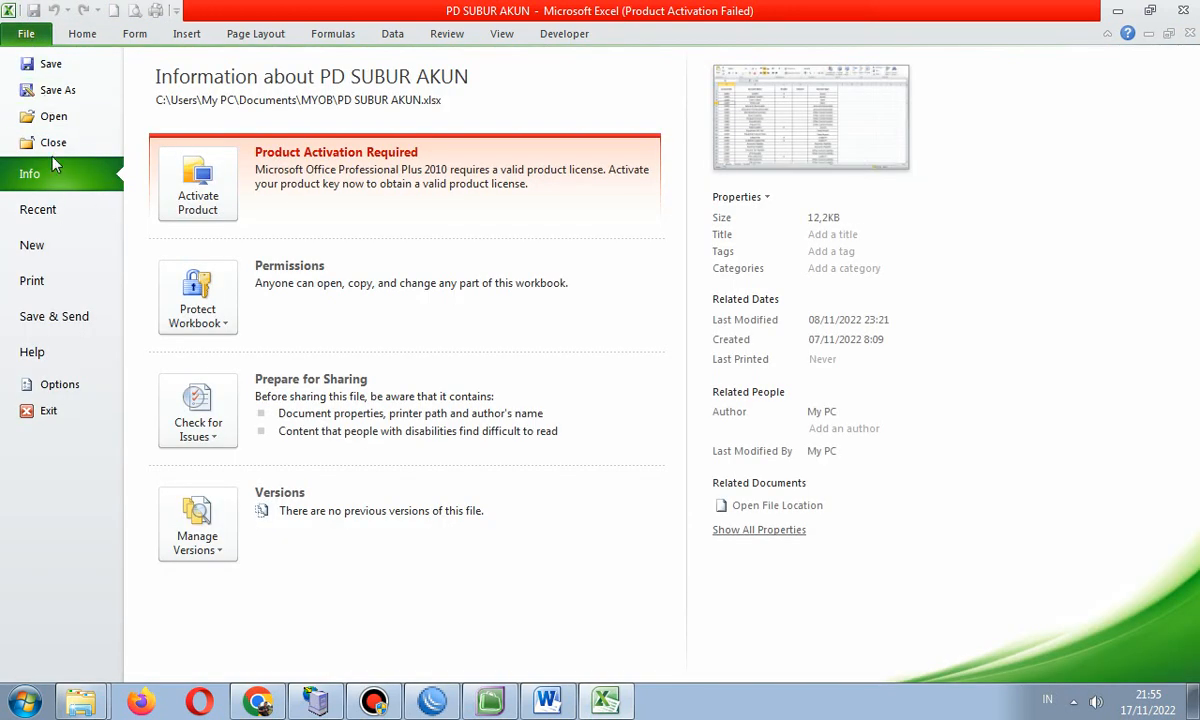
click(58, 92)
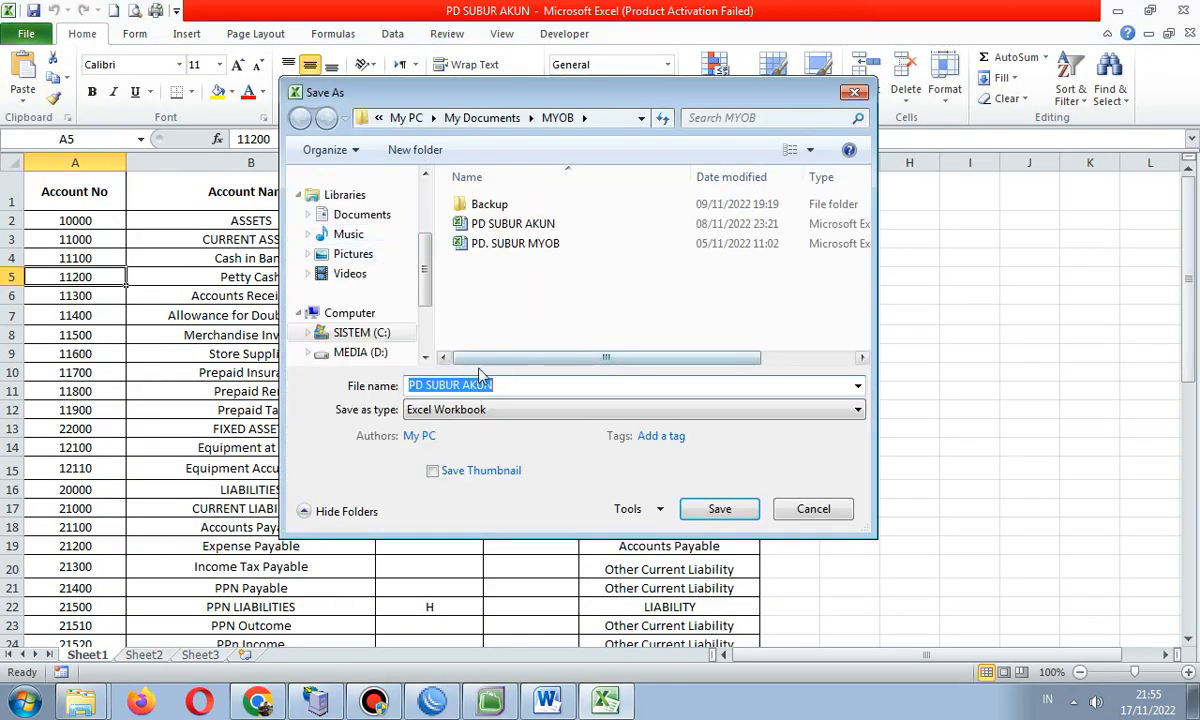
click(540, 412)
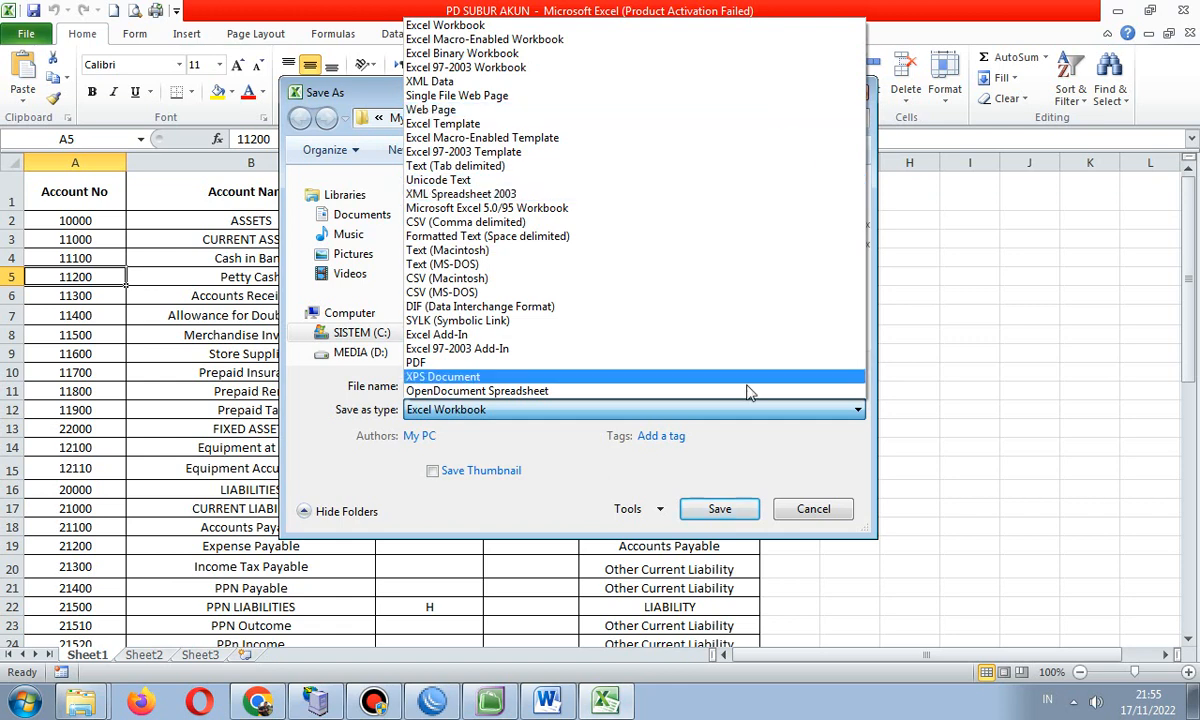
click(820, 514)
click(806, 514)
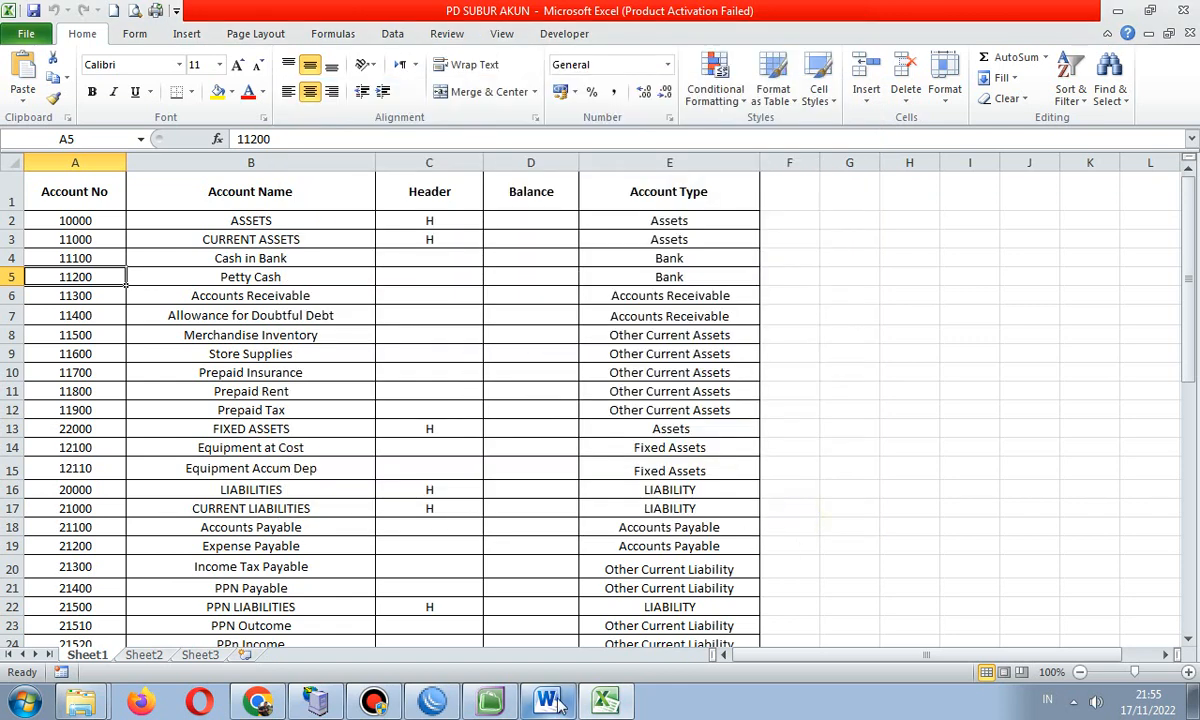
click(488, 702)
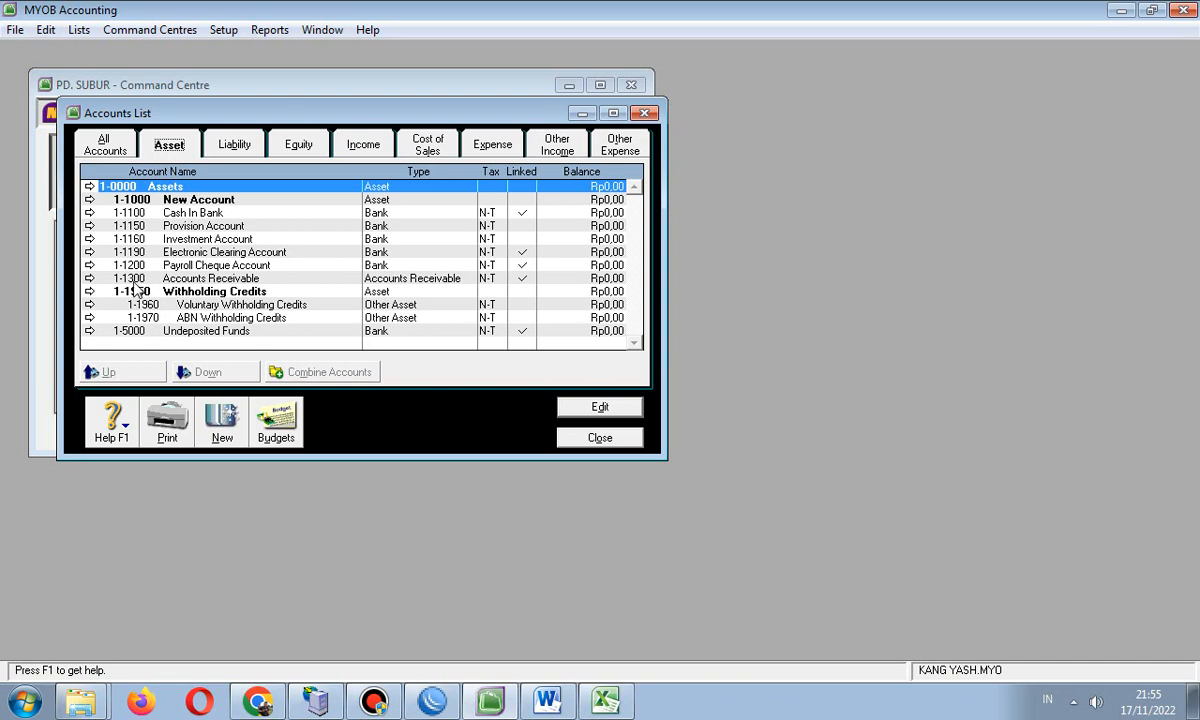
- Delete asset accounts 1-1150 Provision Account and 1-1160 Investment Account
click(137, 226)
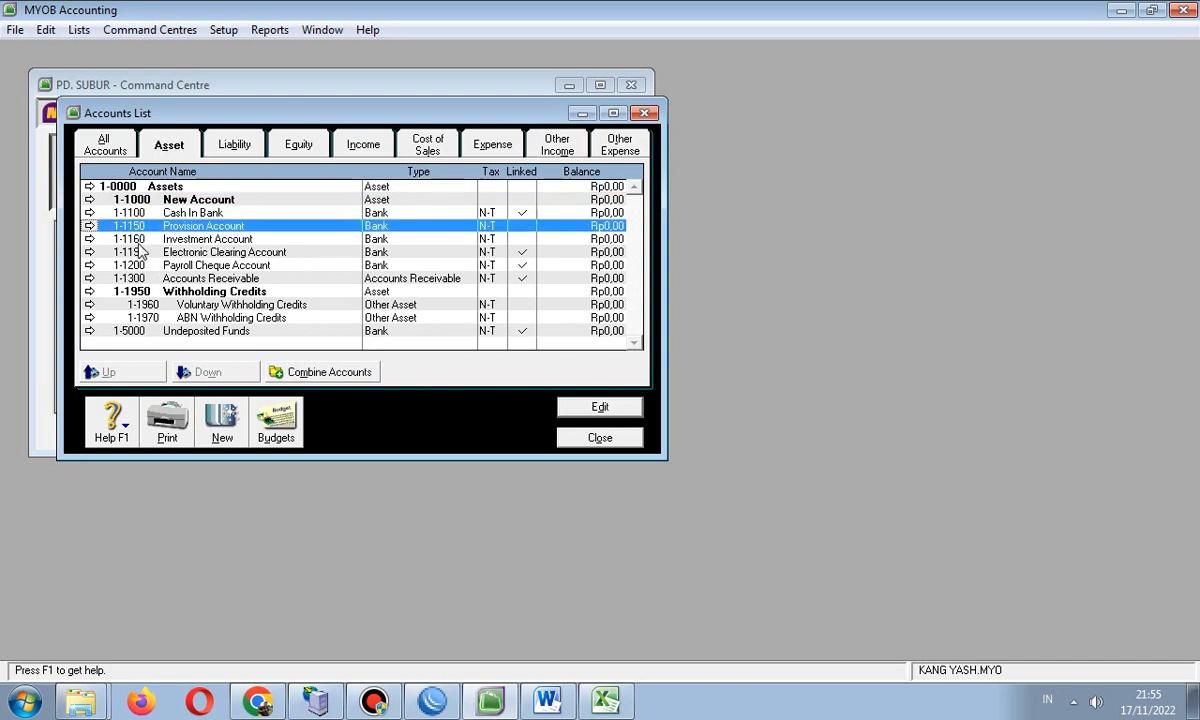
double_click(130, 226)
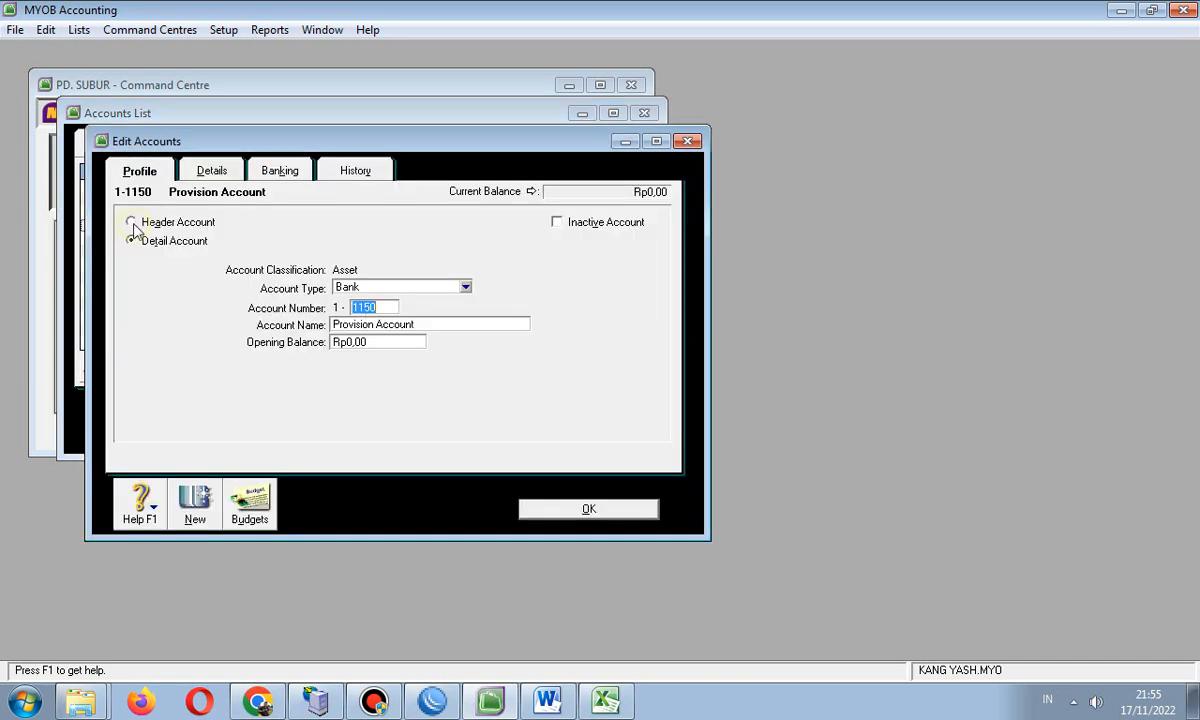
click(46, 31)
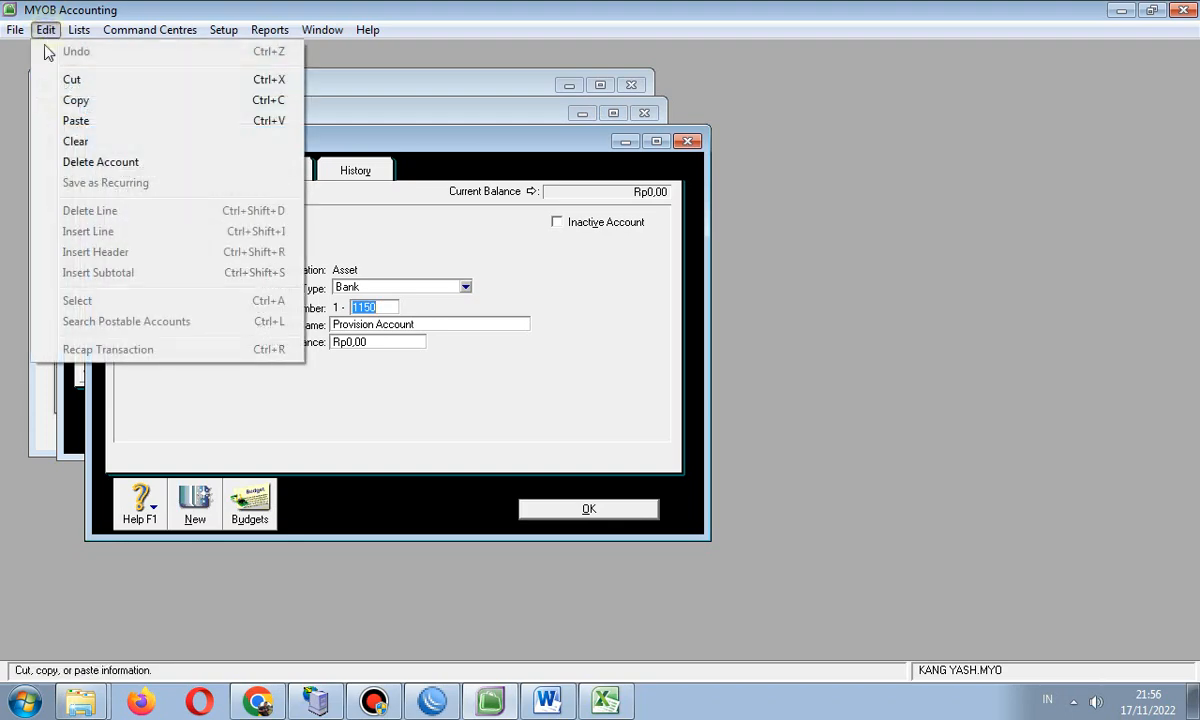
click(63, 163)
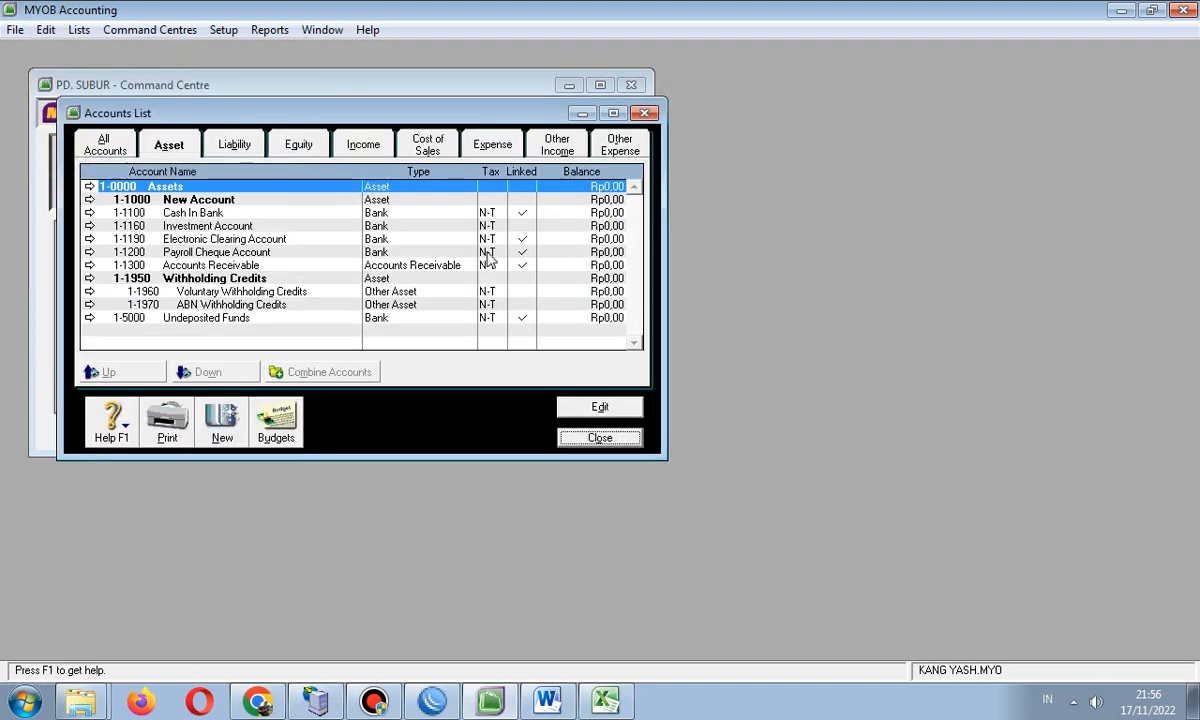
double_click(177, 225)
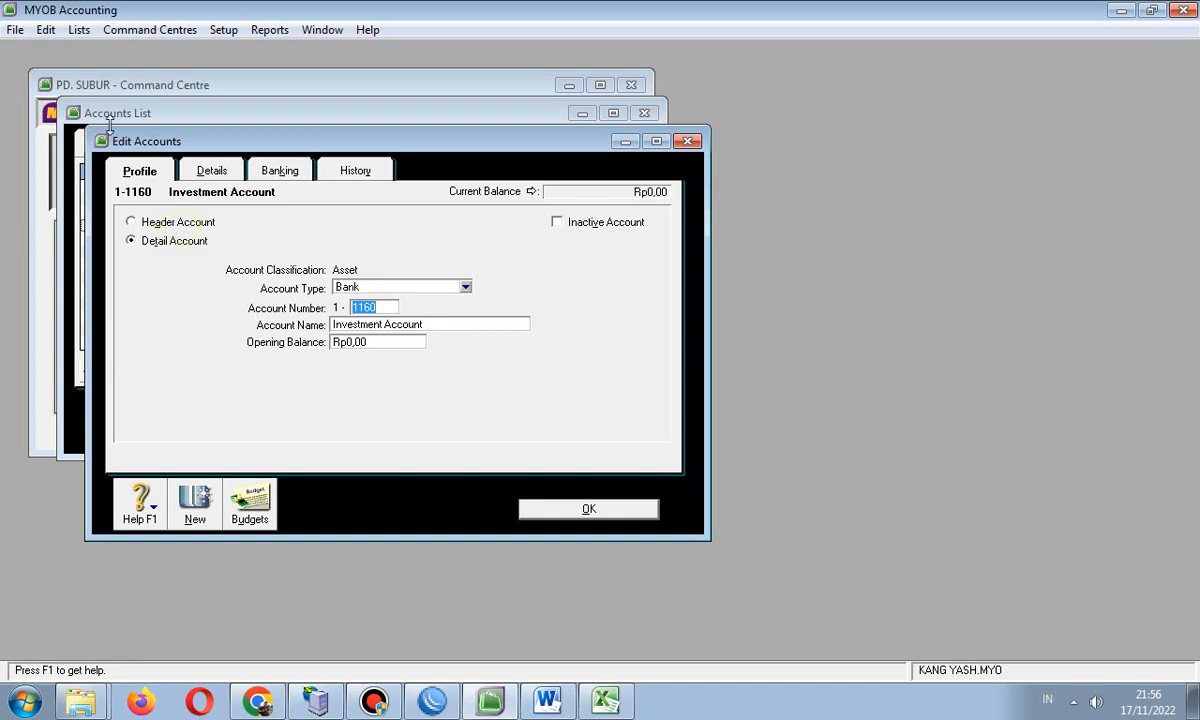
click(48, 33)
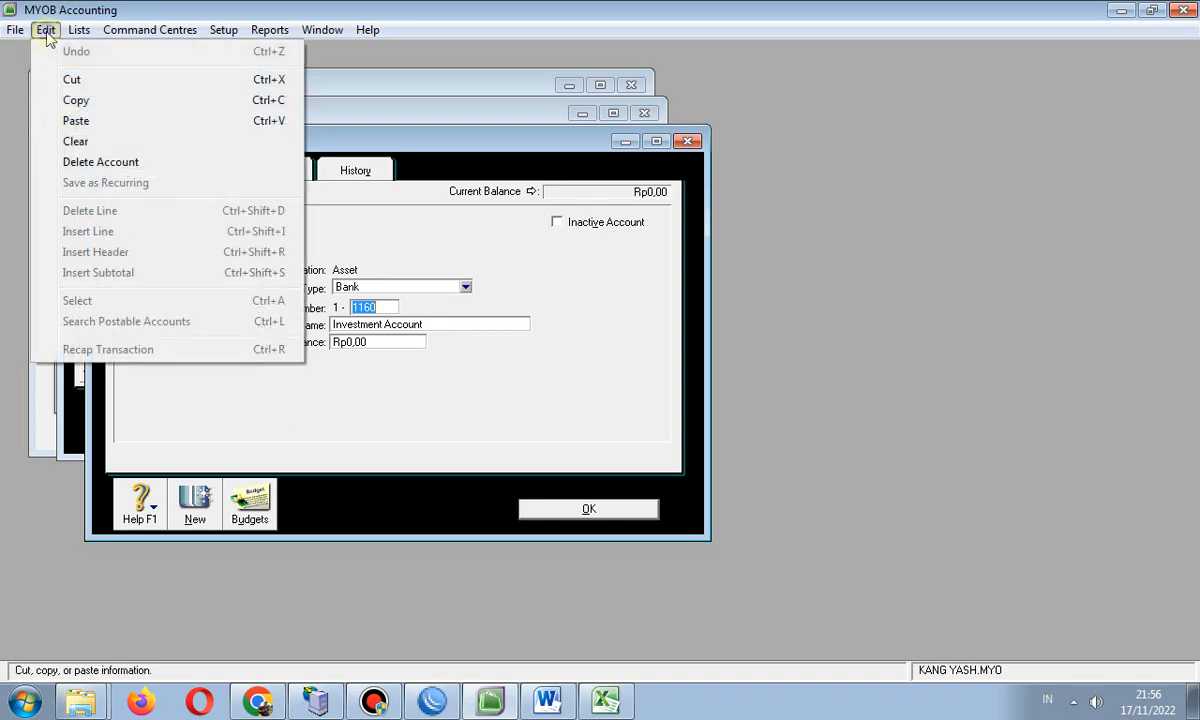
click(78, 164)
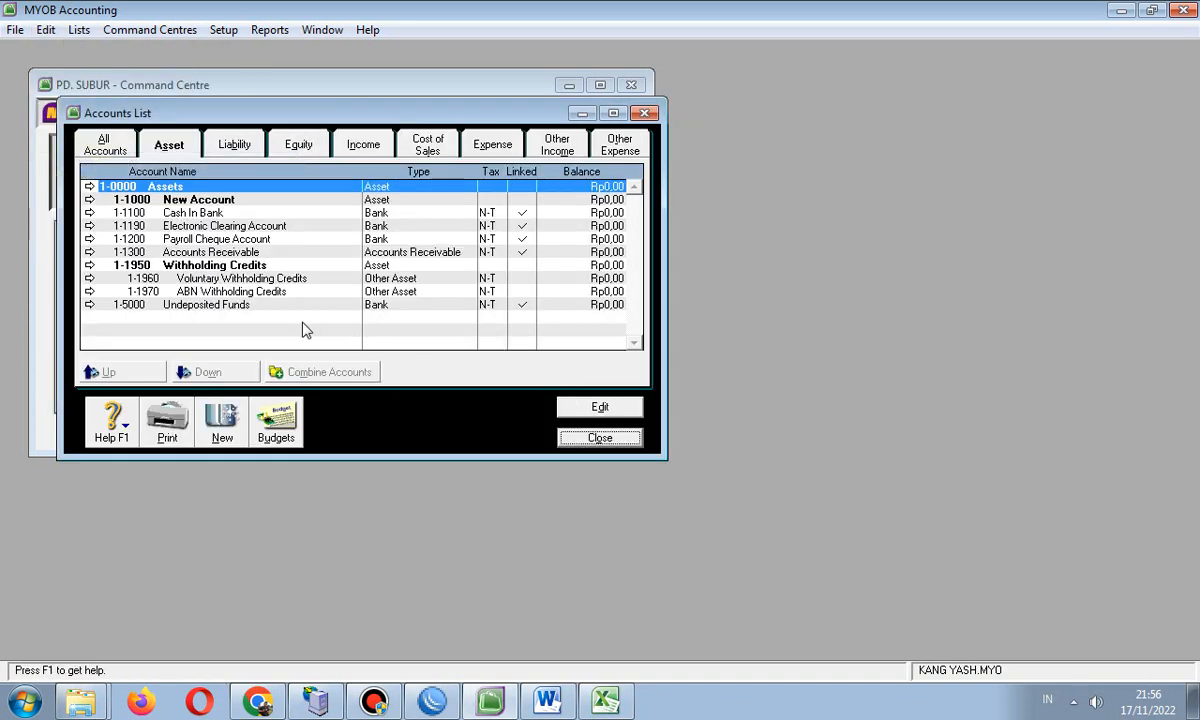
- Delete the 1-1000 New Account header
click(199, 266)
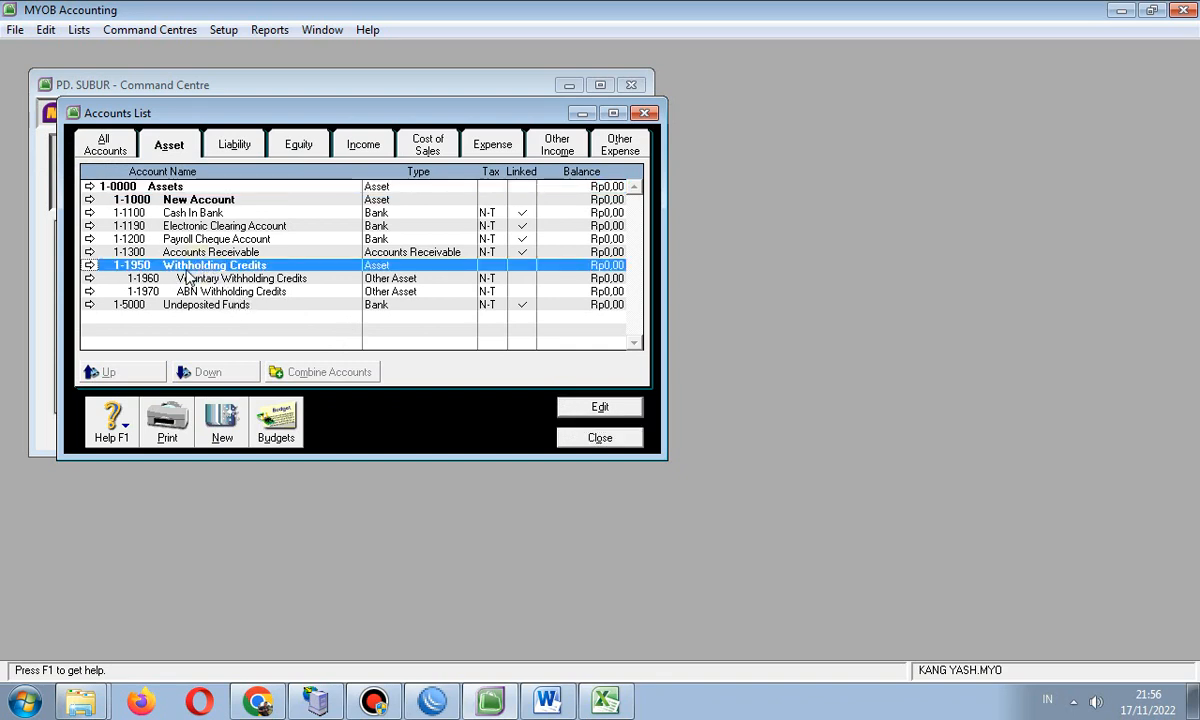
click(212, 200)
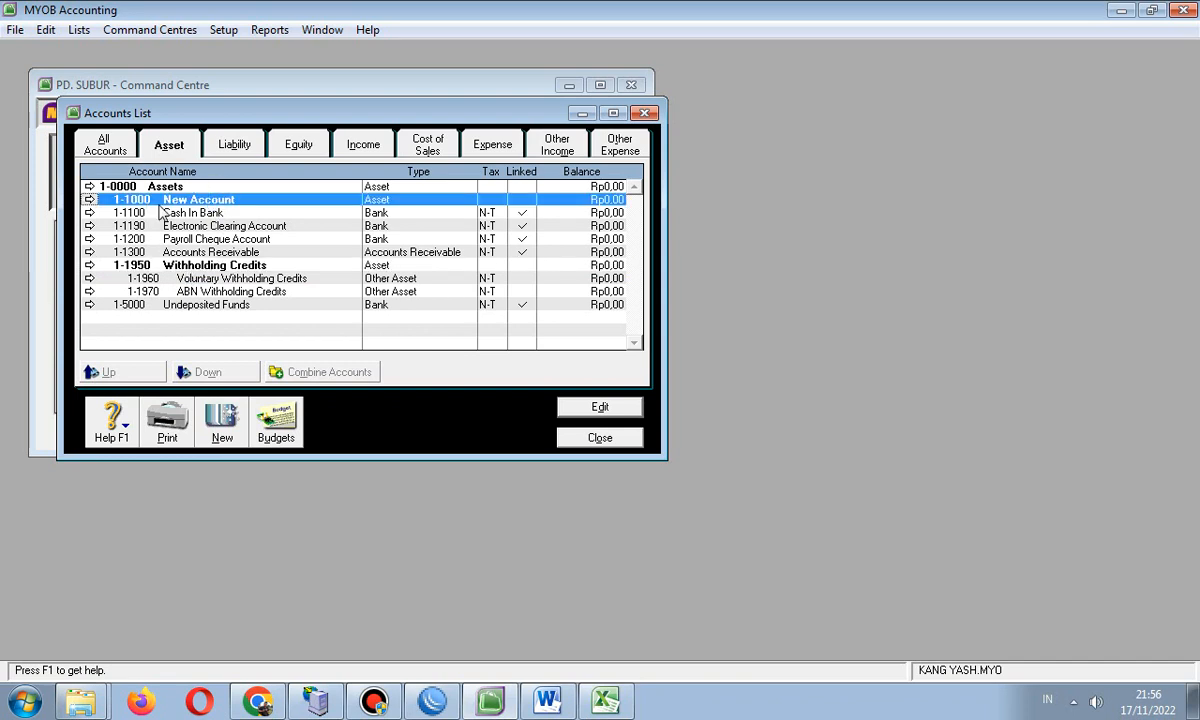
double_click(212, 200)
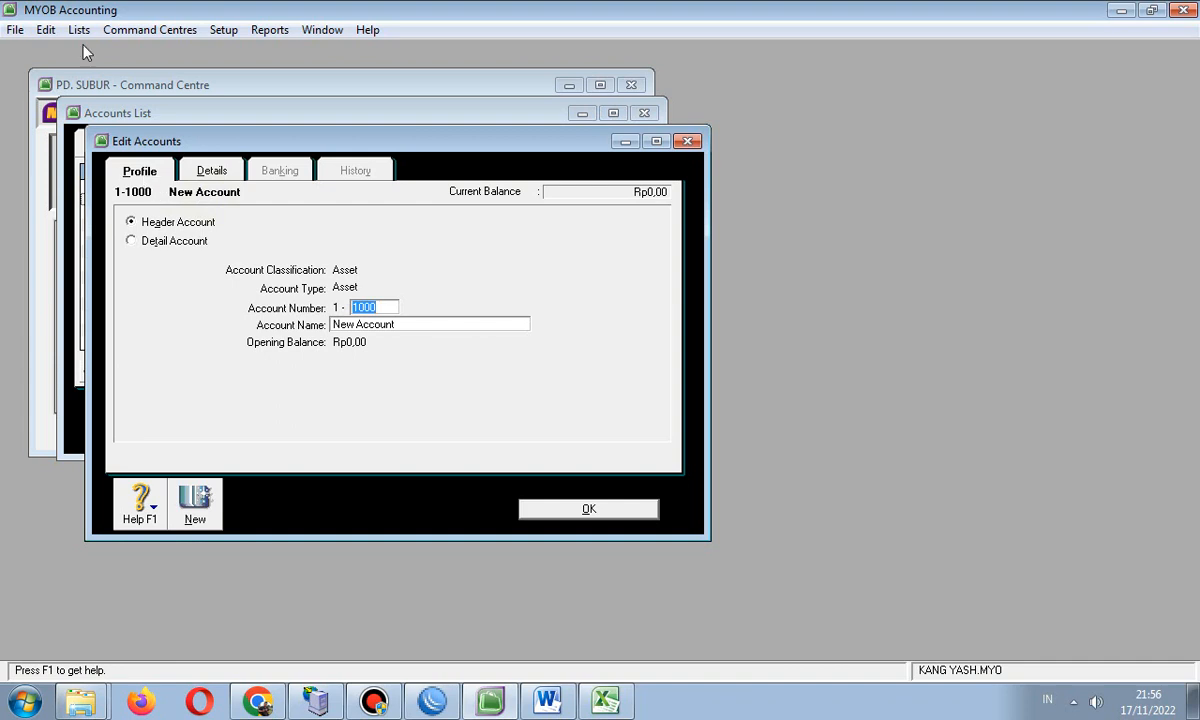
click(45, 29)
click(85, 161)
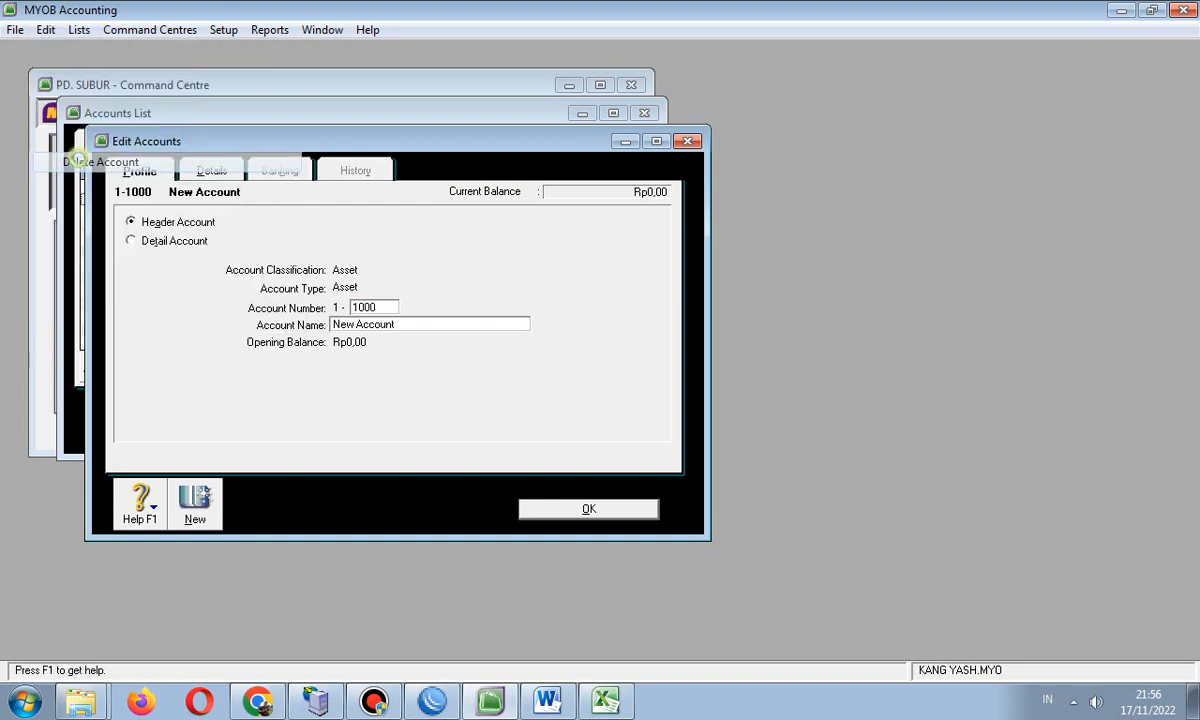
click(185, 252)
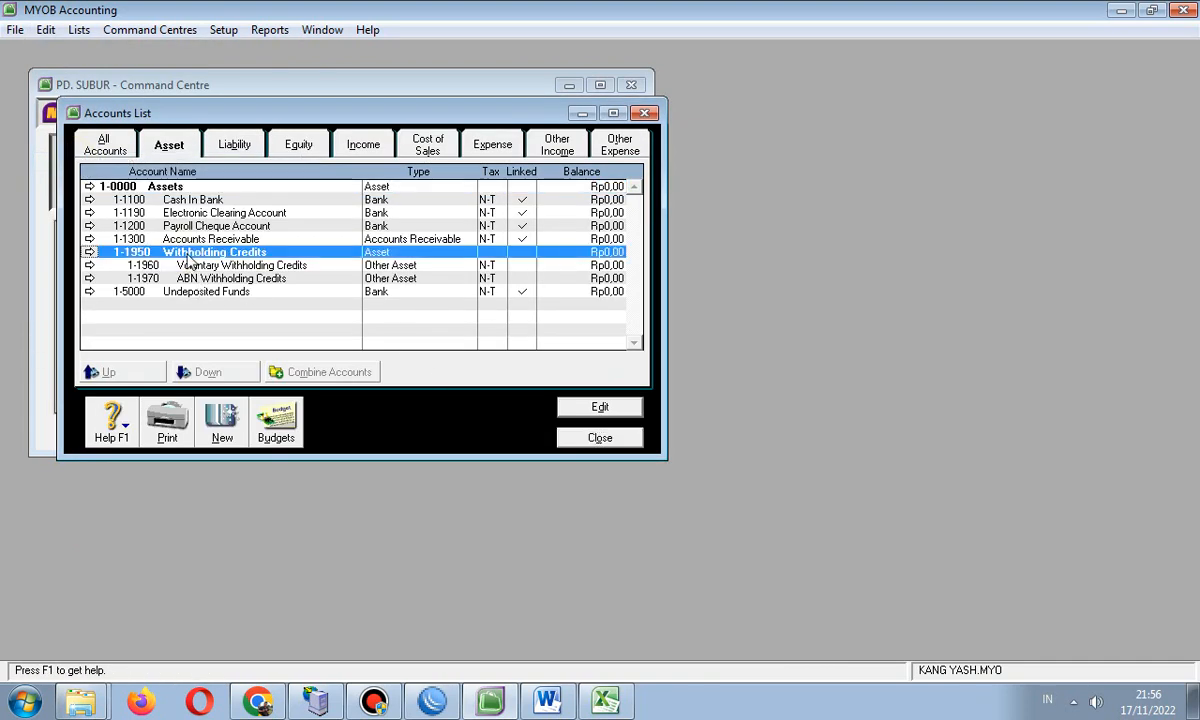
- Delete the 1-1950 Withholding Credits header account
double_click(181, 258)
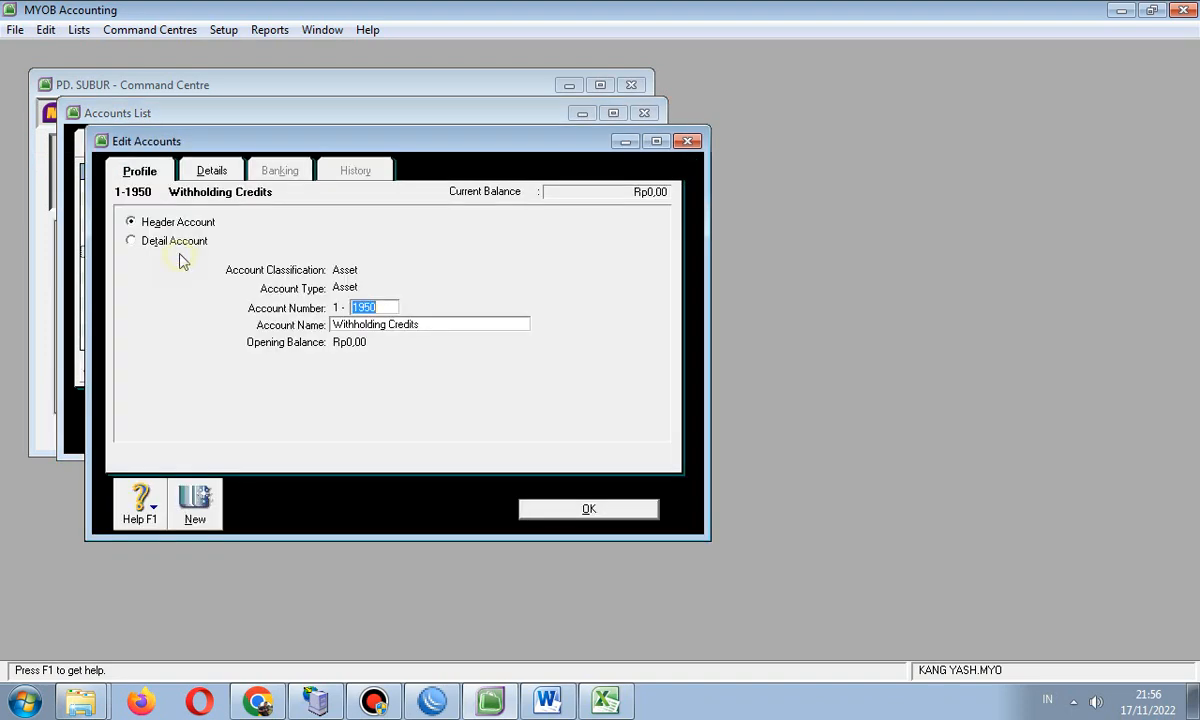
click(46, 30)
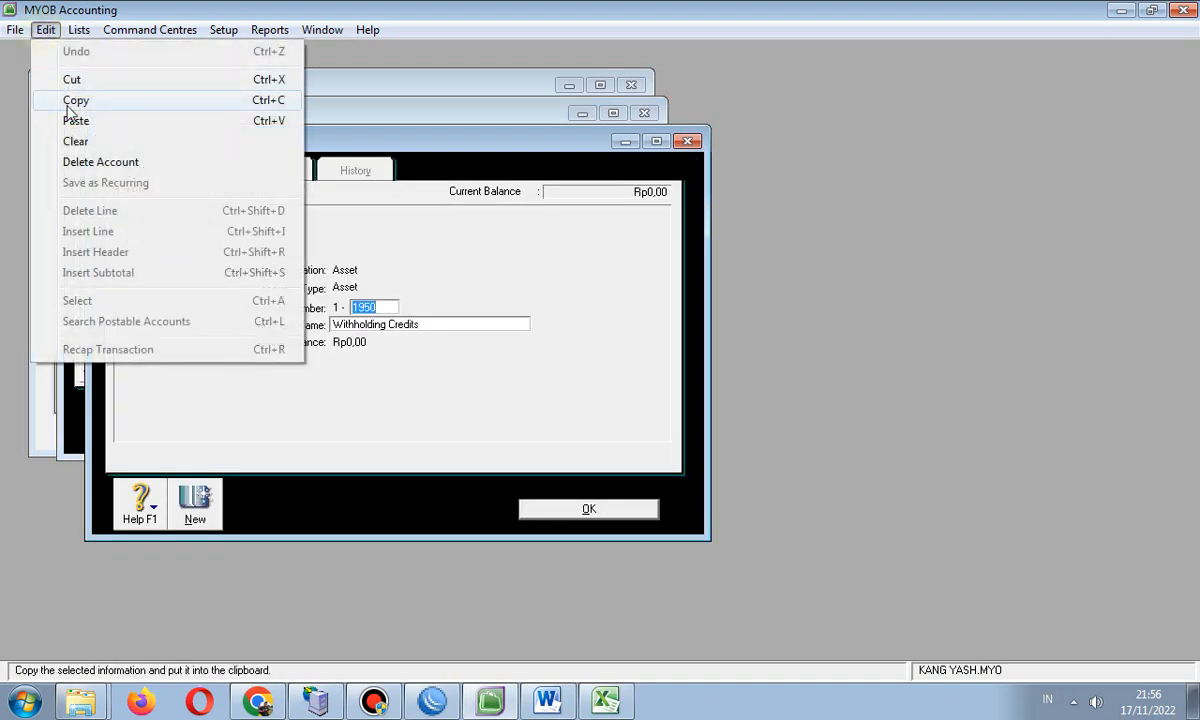
click(88, 163)
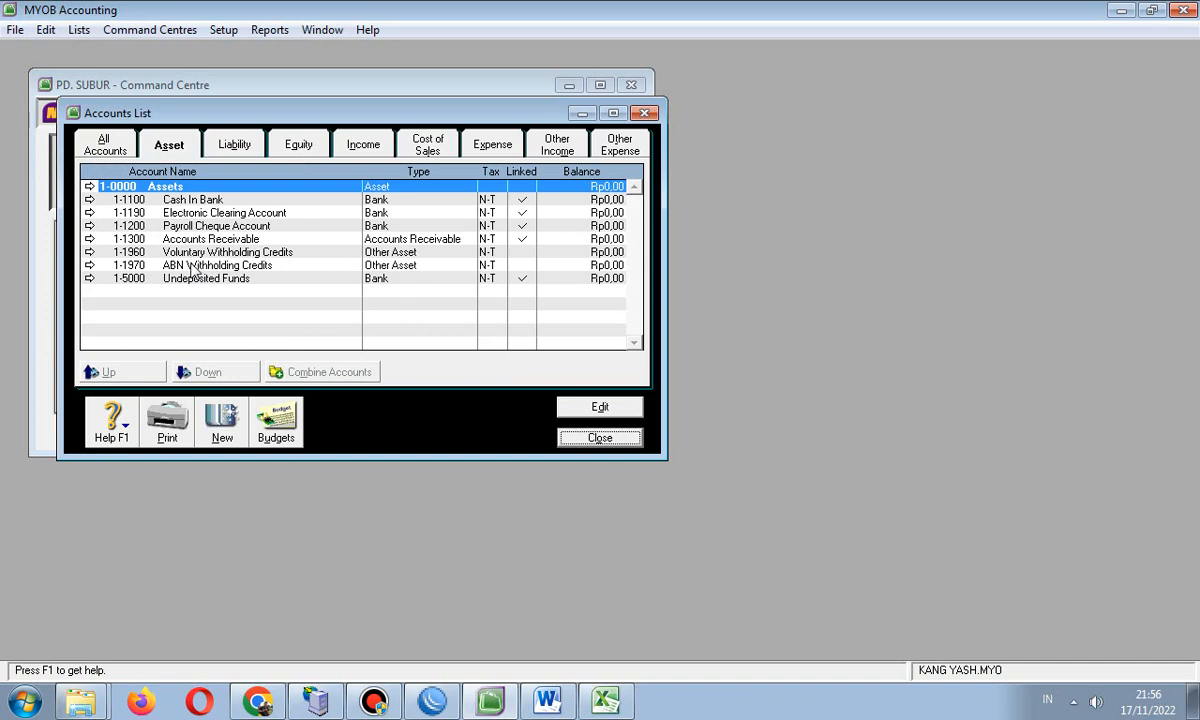
- Try twice to delete Voluntary Withholding Credits, which is blocked by its tax-code link
double_click(193, 253)
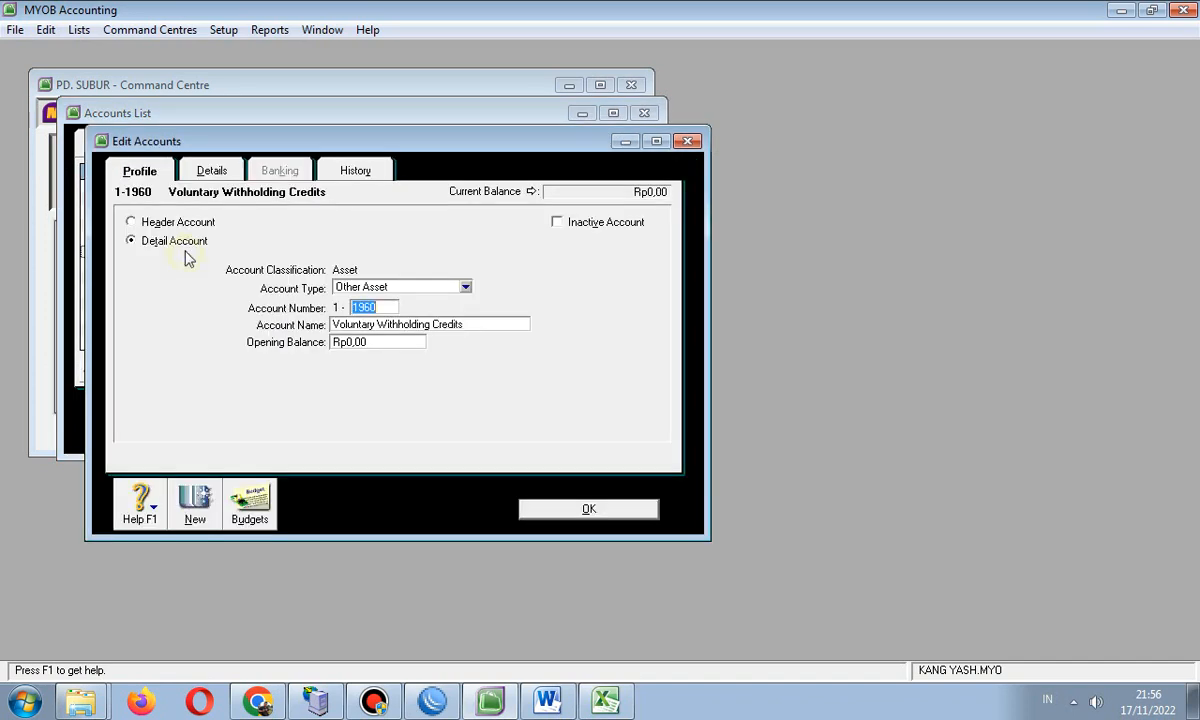
click(46, 30)
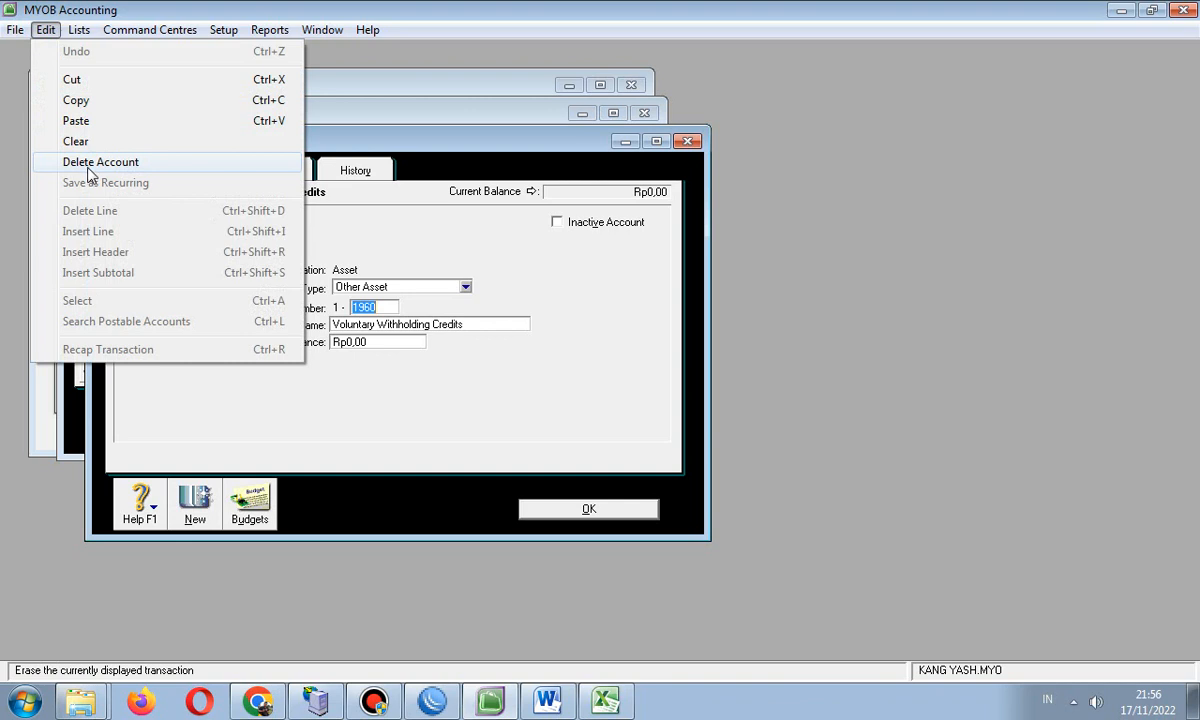
click(88, 168)
click(586, 408)
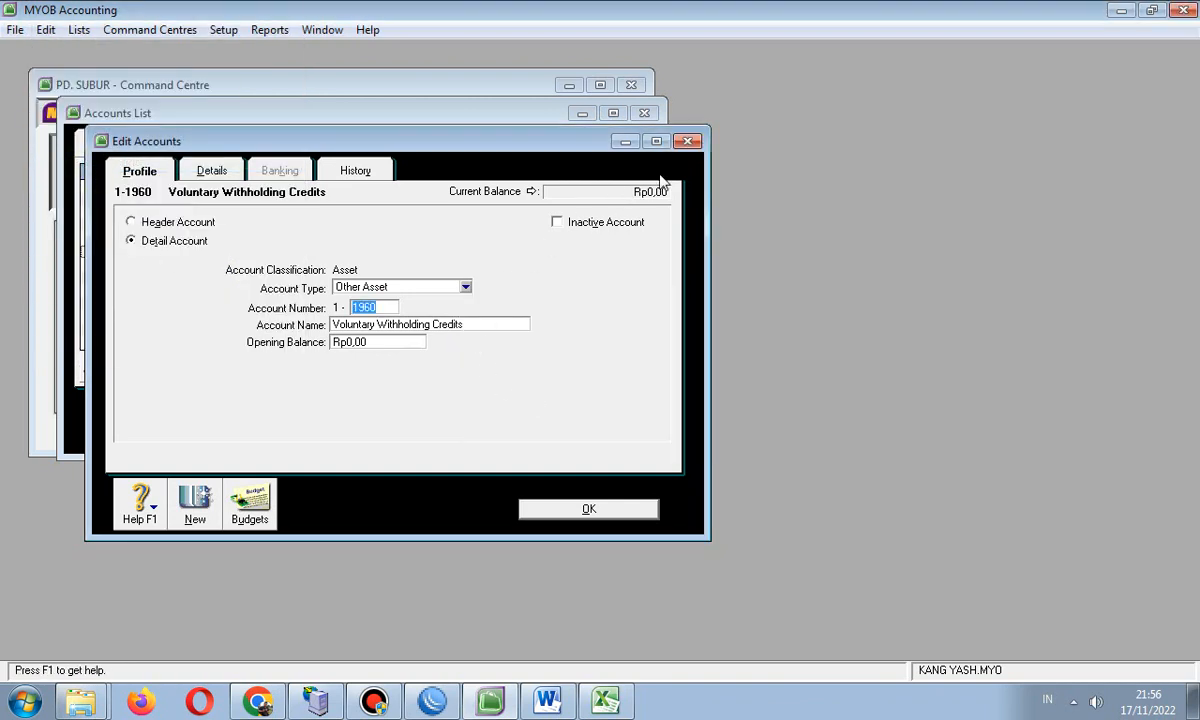
click(687, 142)
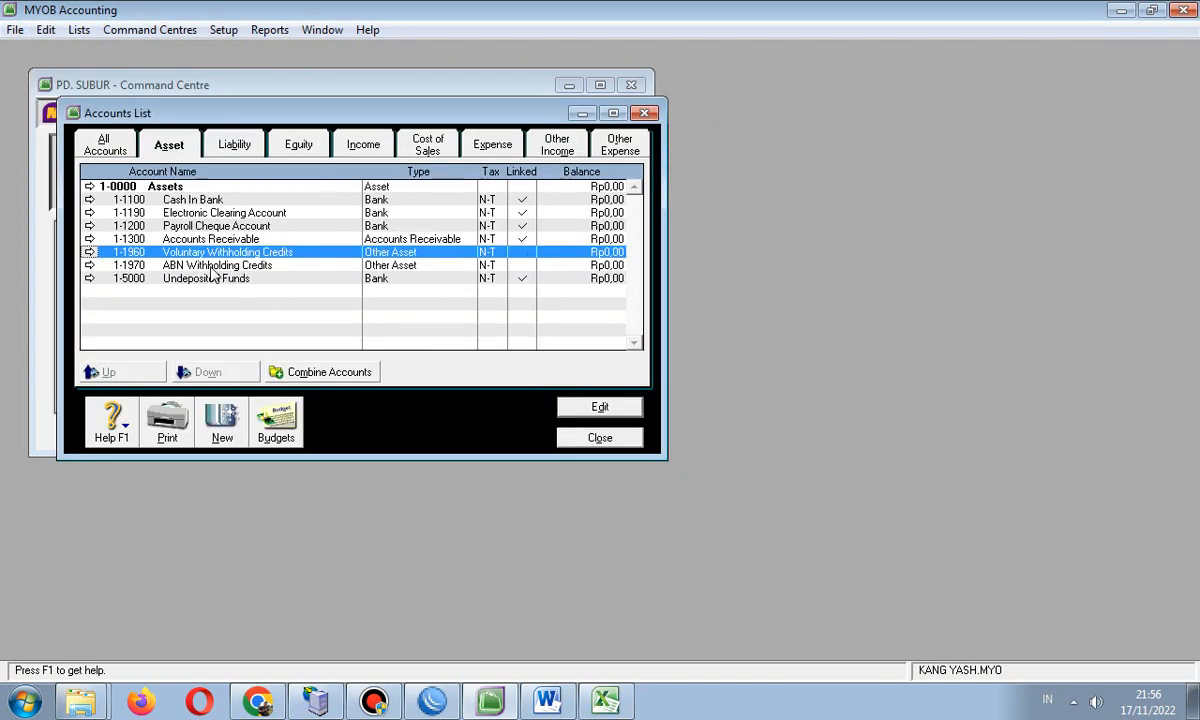
double_click(183, 255)
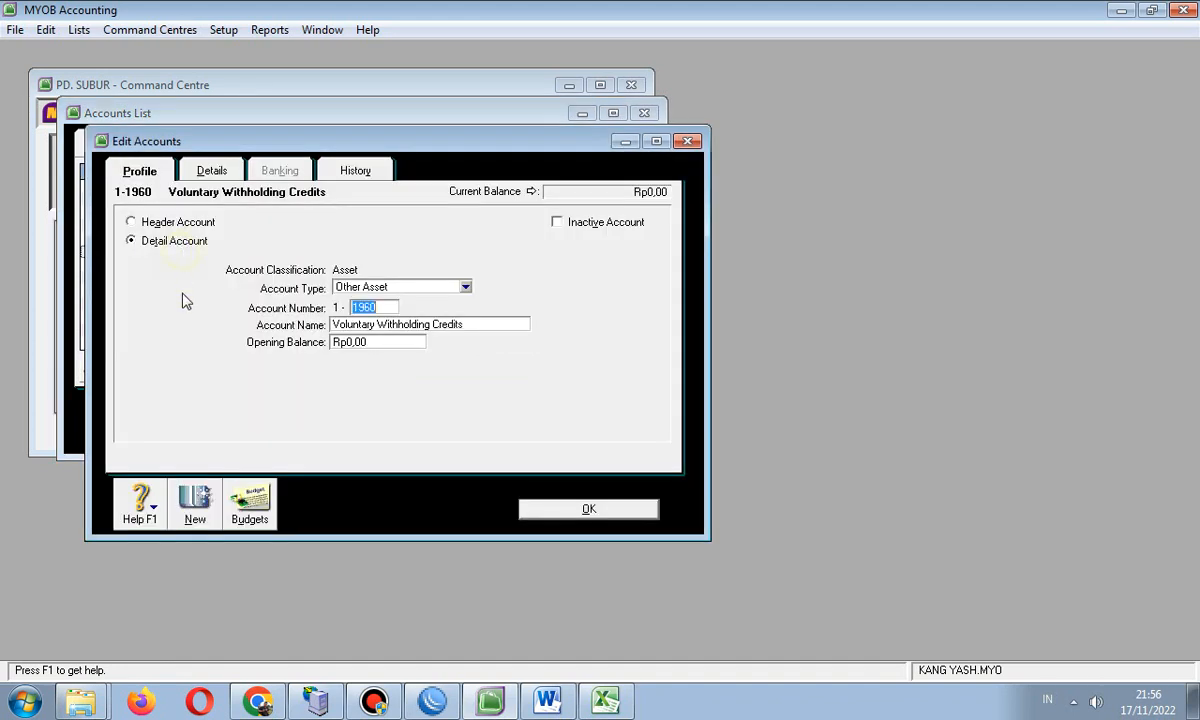
click(47, 30)
click(150, 158)
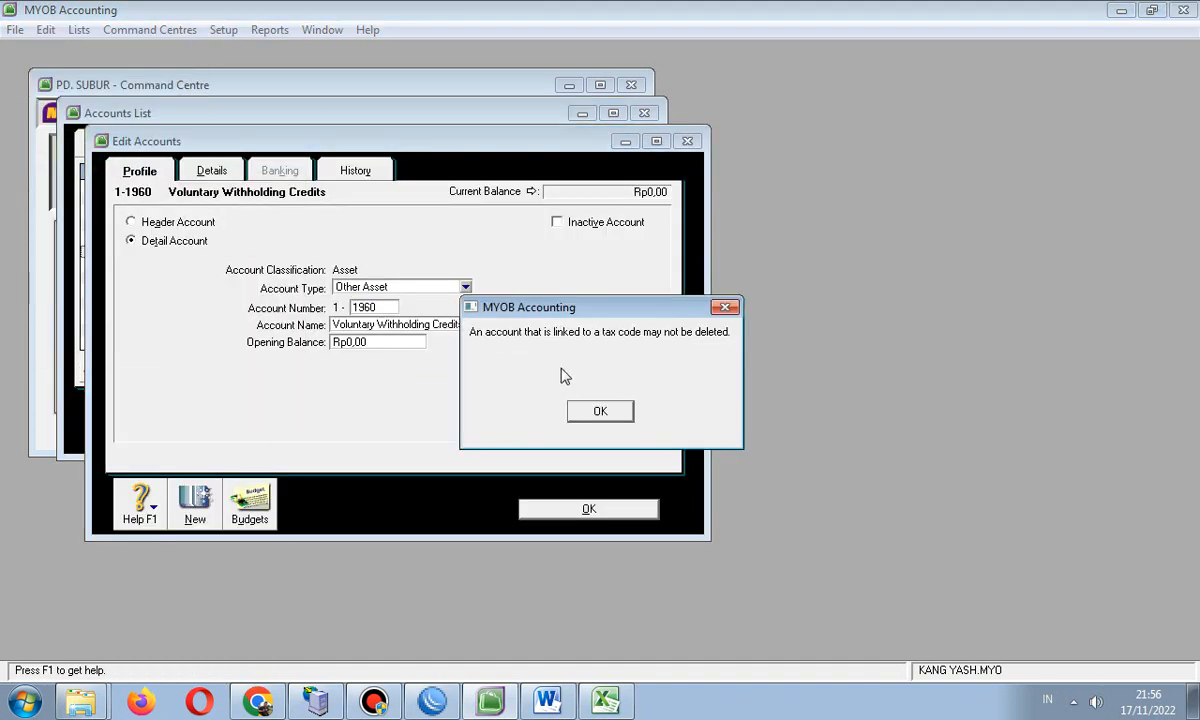
click(600, 412)
click(688, 140)
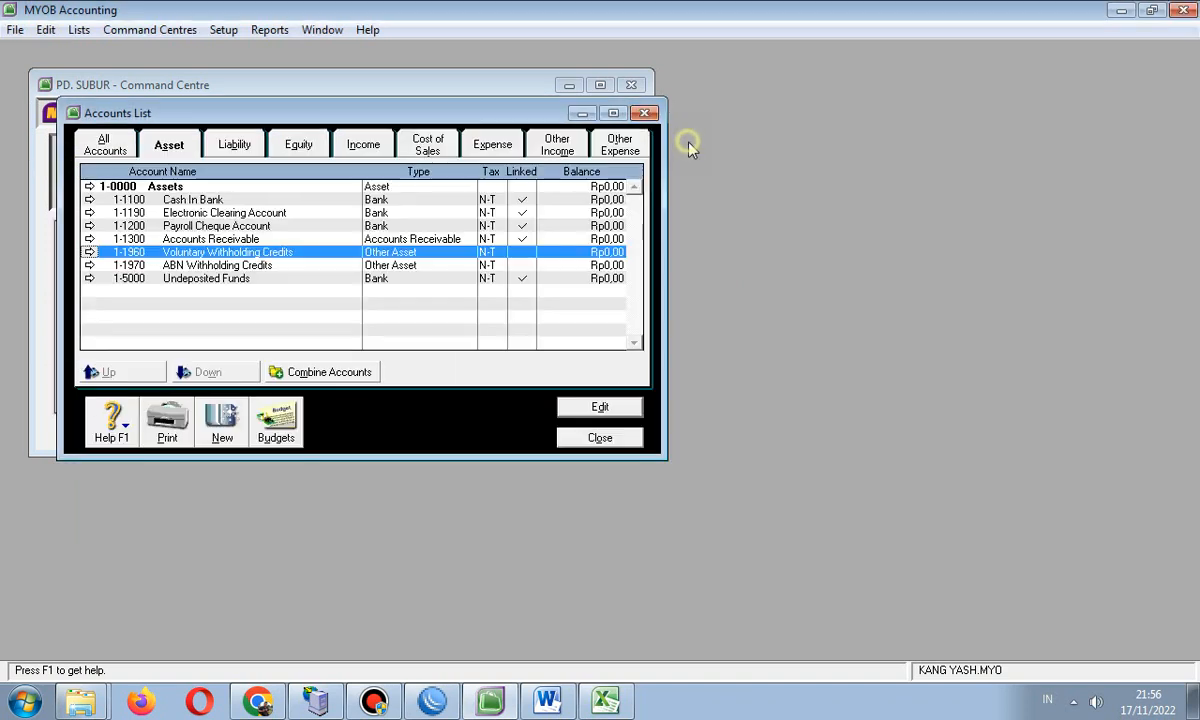
- Try deleting ABN Withholding Credits, which is also blocked by its tax-code link
double_click(236, 260)
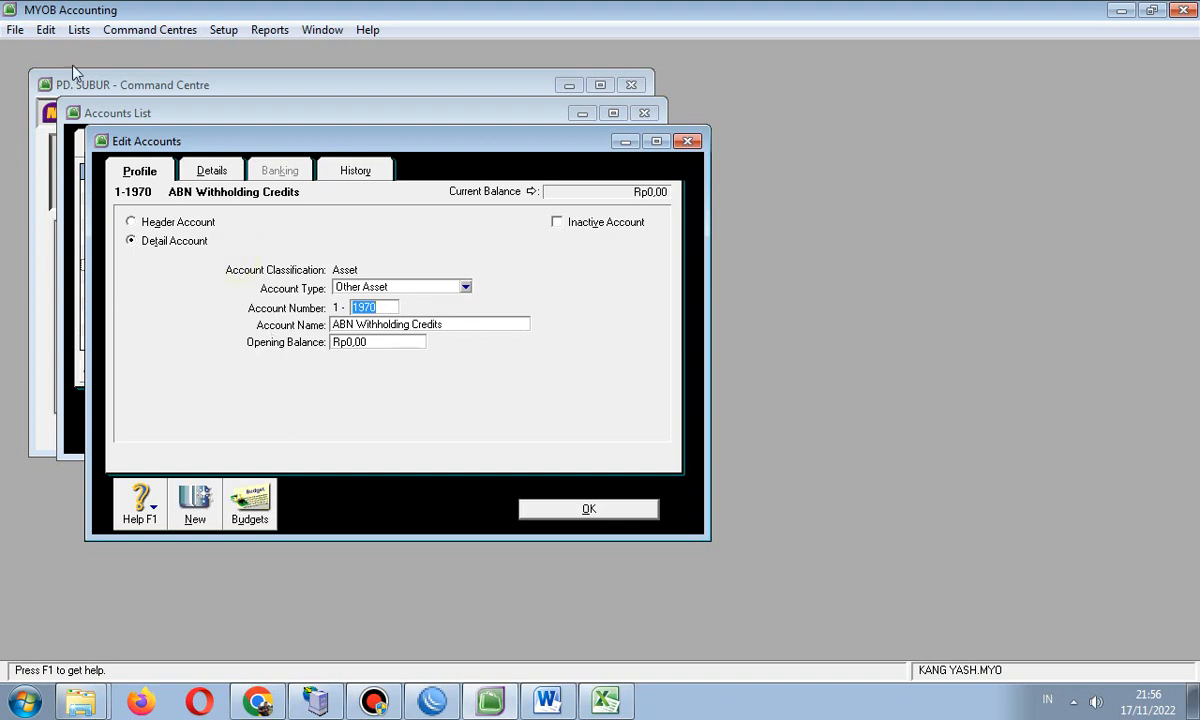
click(47, 30)
click(76, 164)
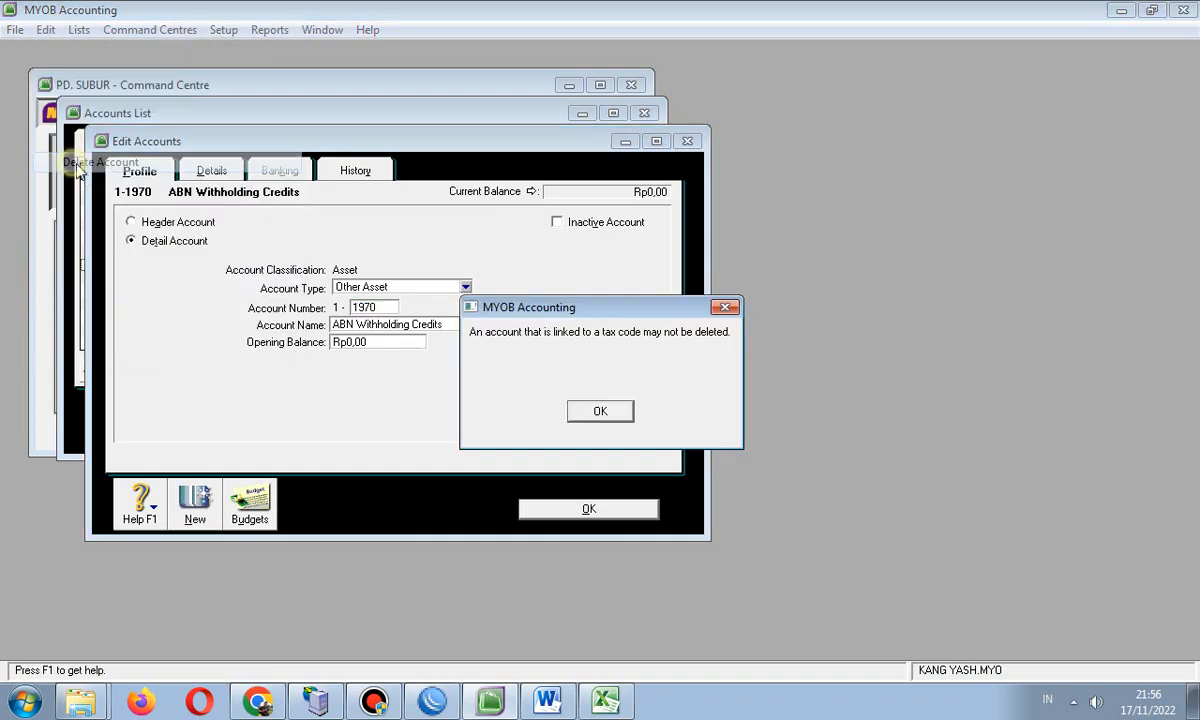
click(603, 412)
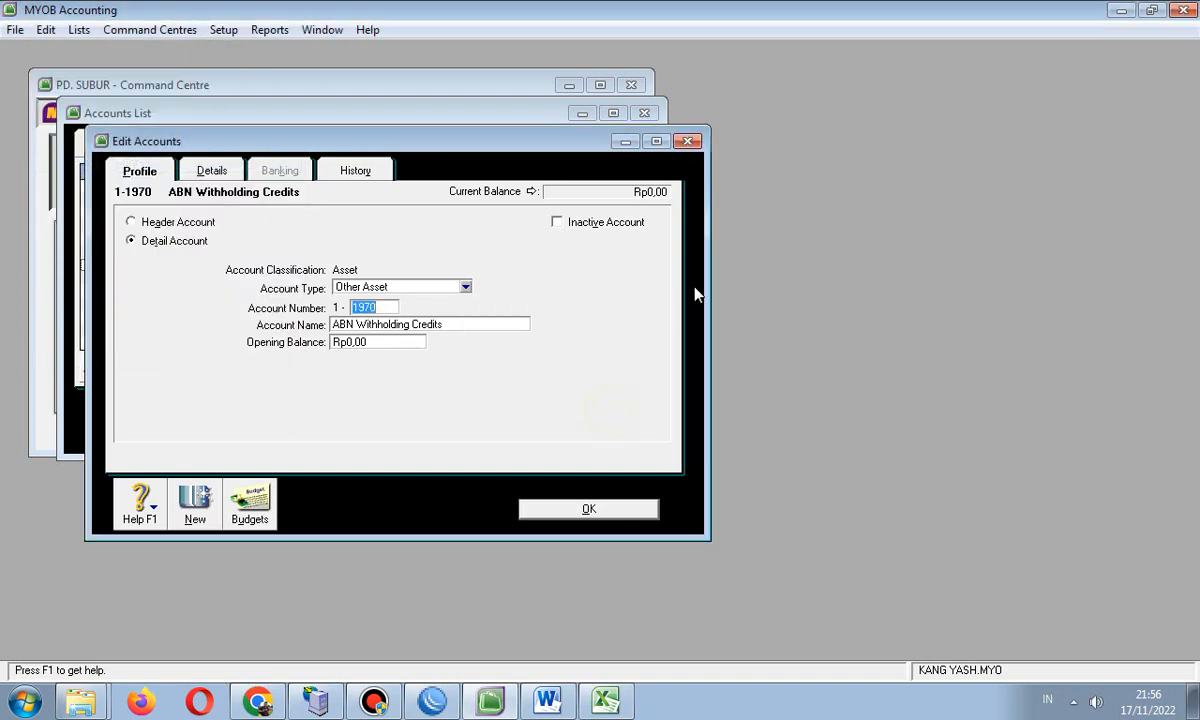
click(688, 142)
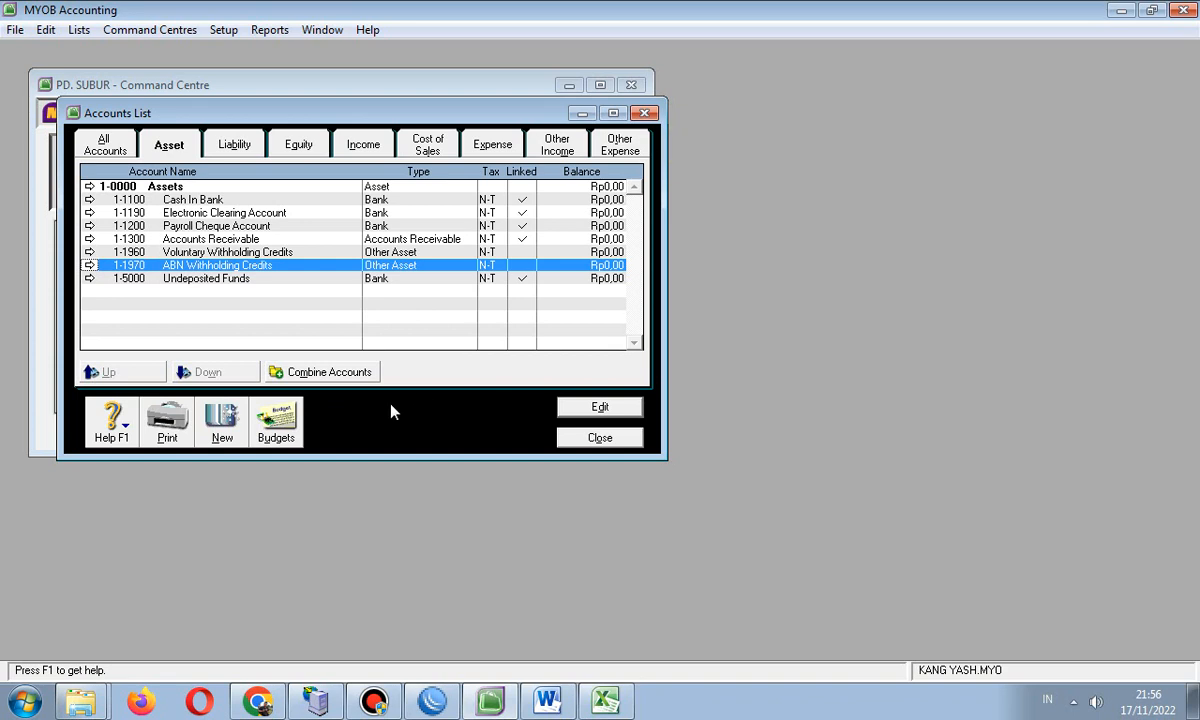
click(200, 254)
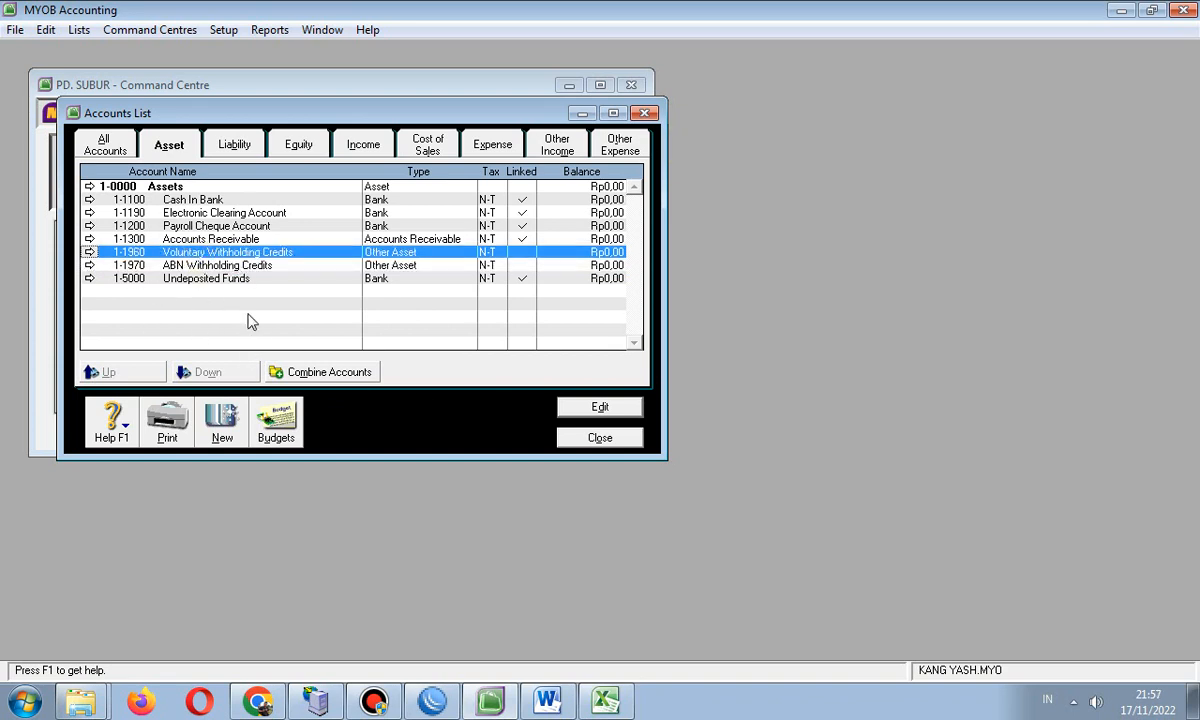
click(74, 35)
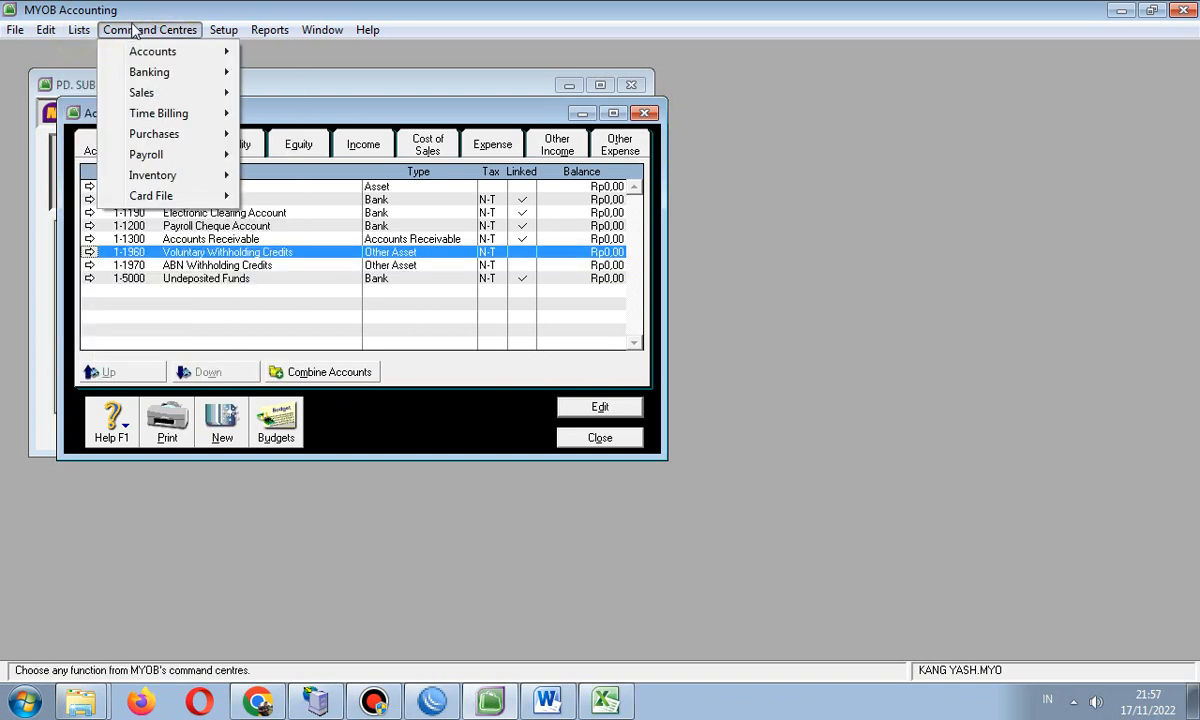
mouse_move(74, 36)
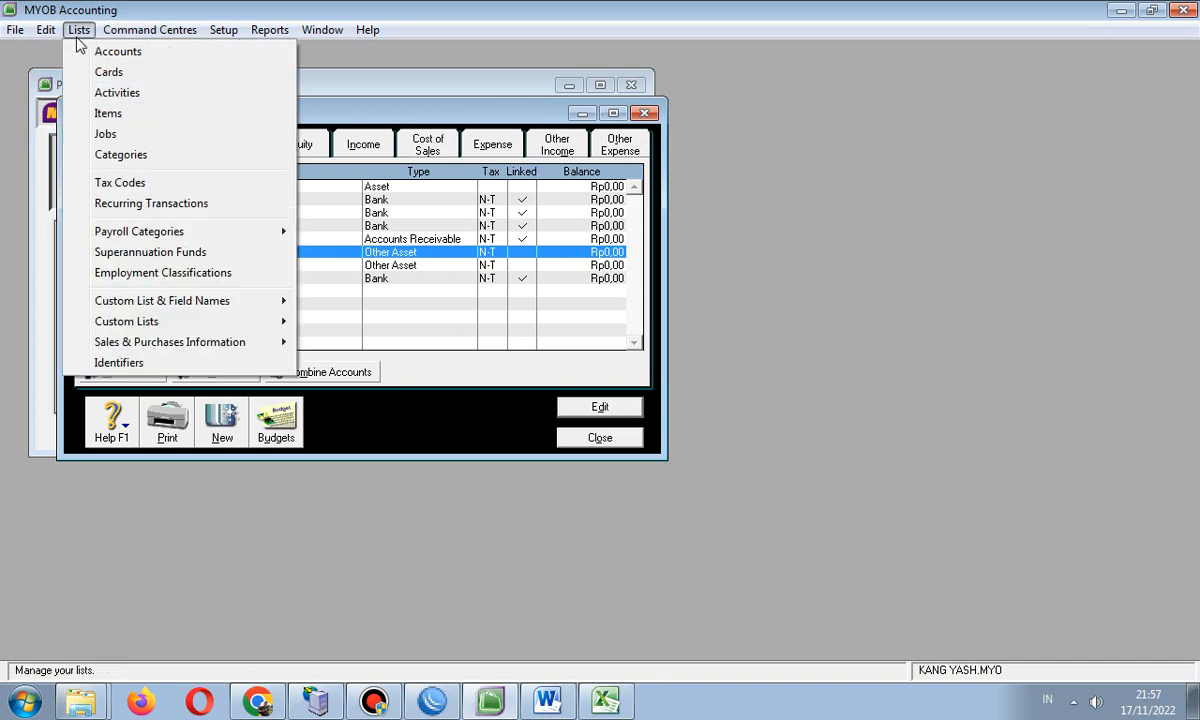
click(105, 185)
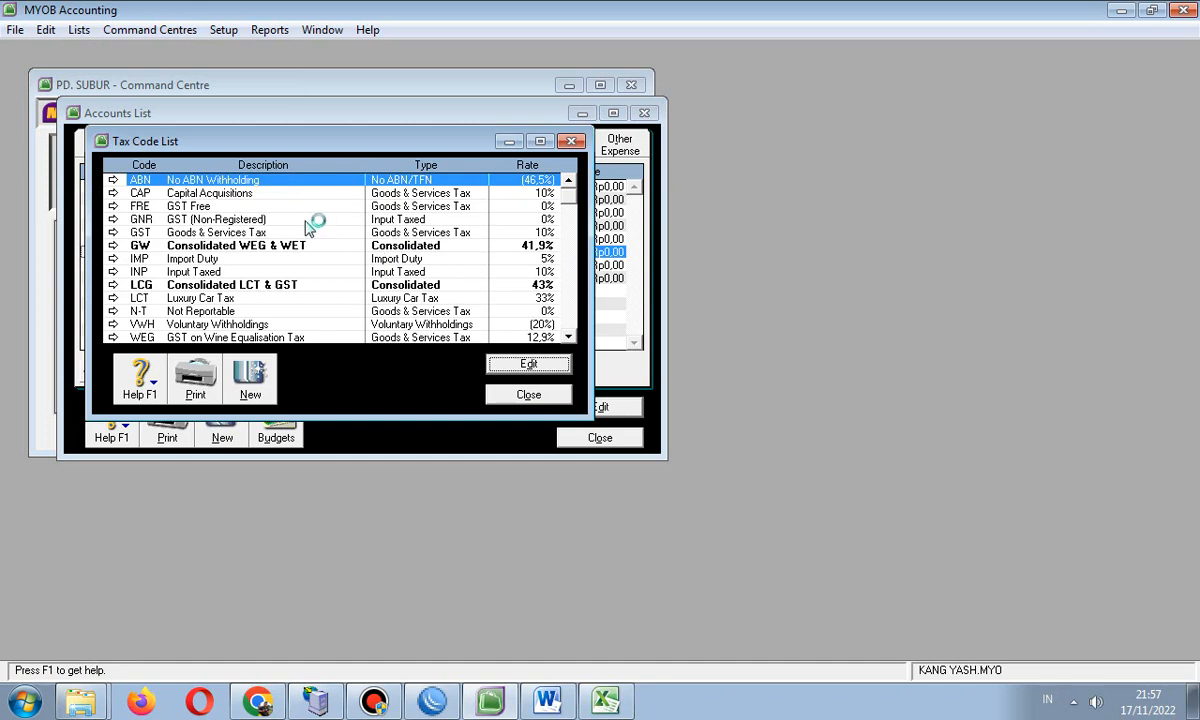
click(570, 142)
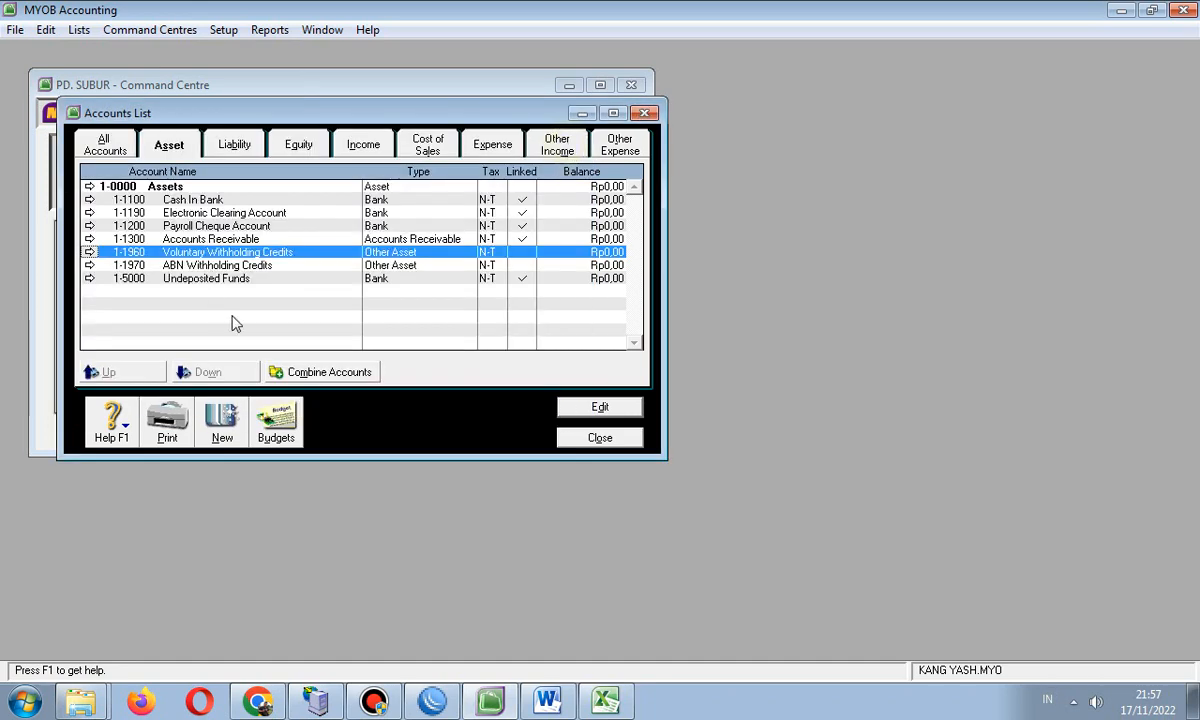
click(14, 33)
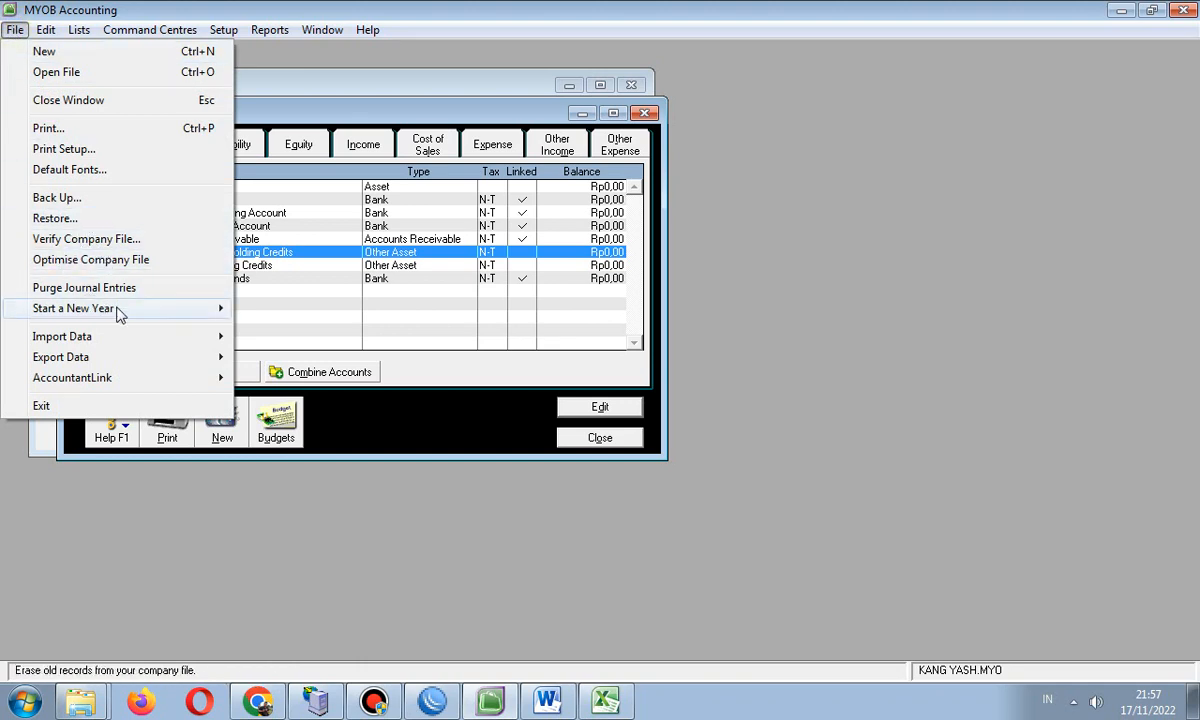
mouse_move(165, 338)
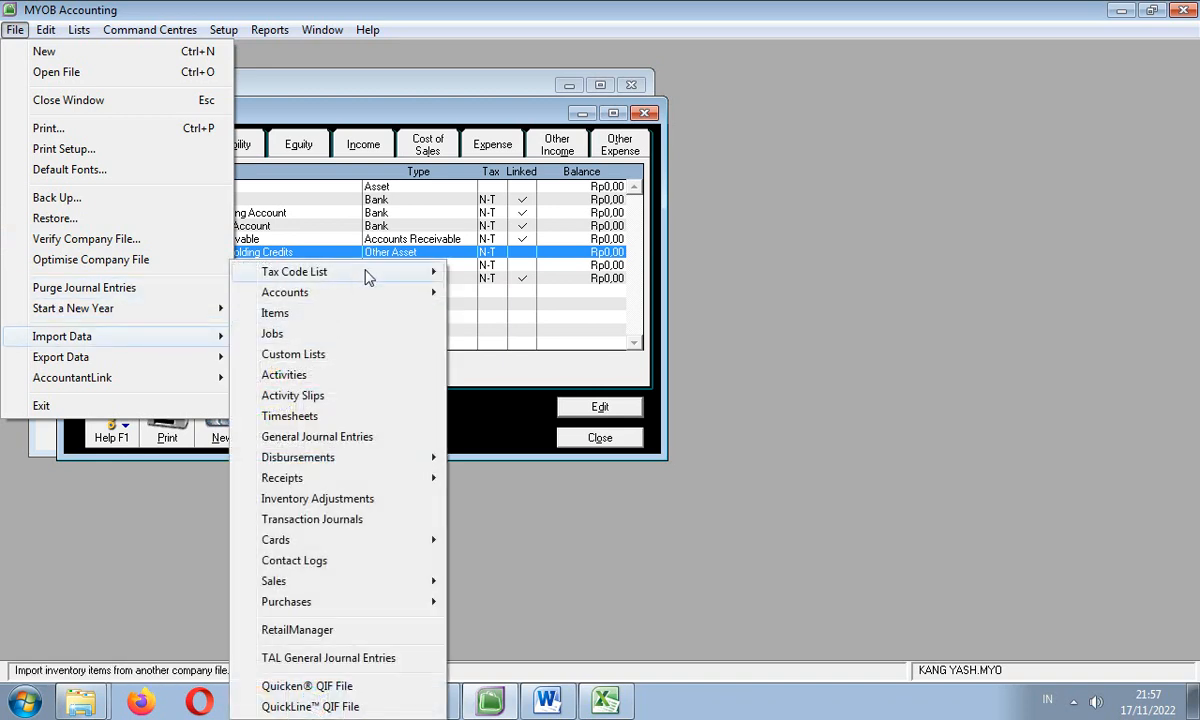
mouse_move(378, 276)
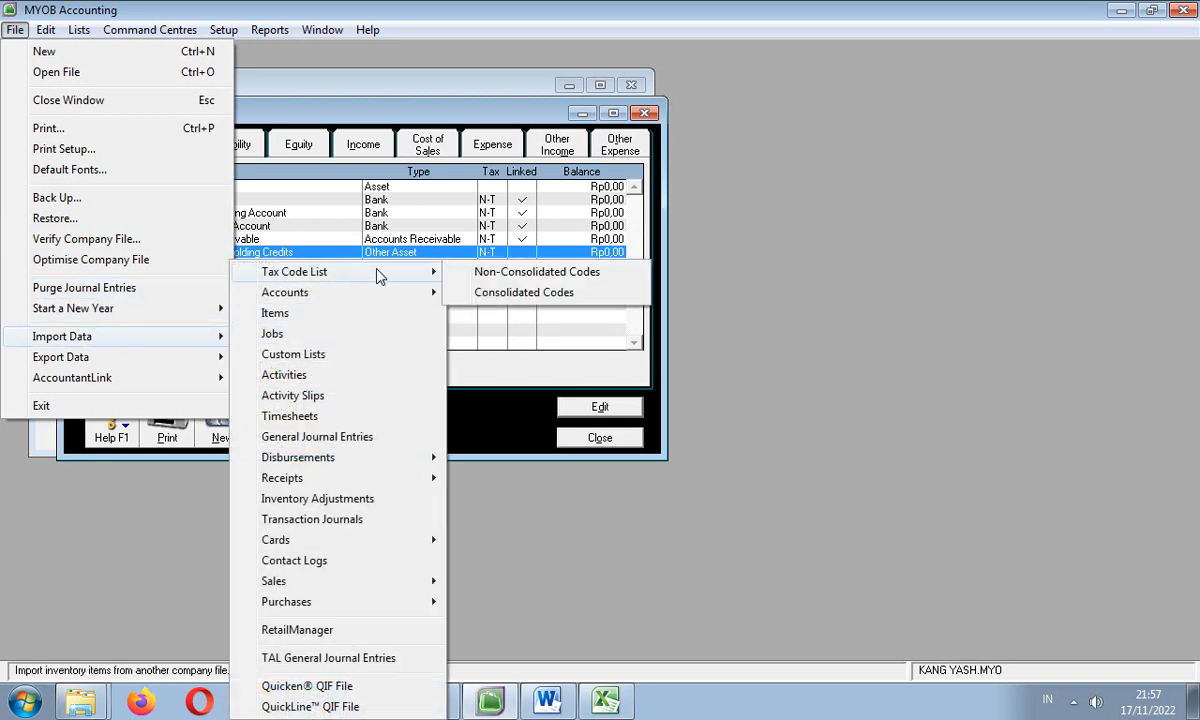
click(500, 280)
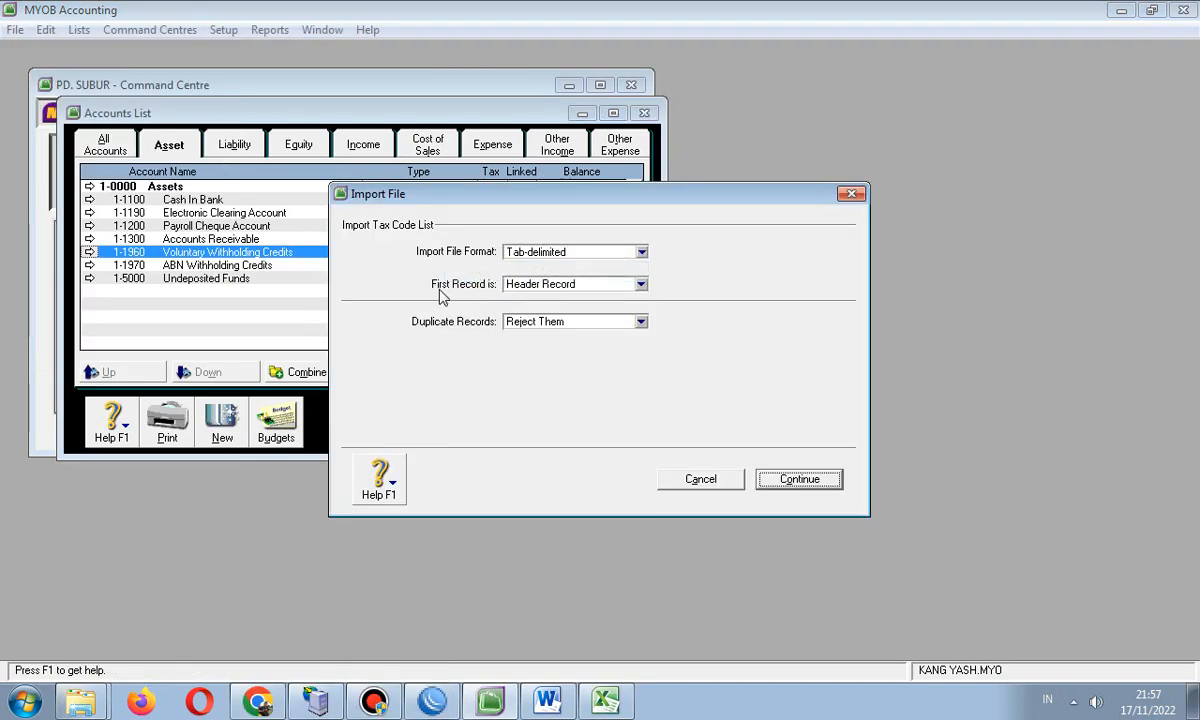
click(849, 193)
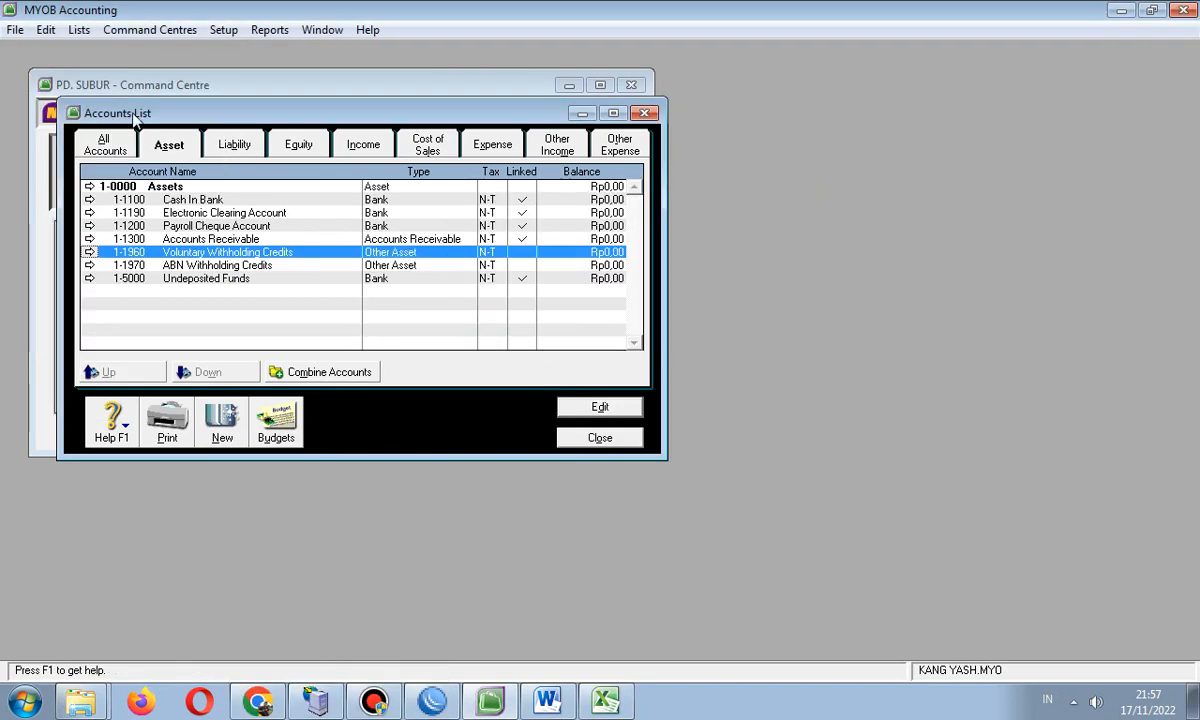
click(14, 30)
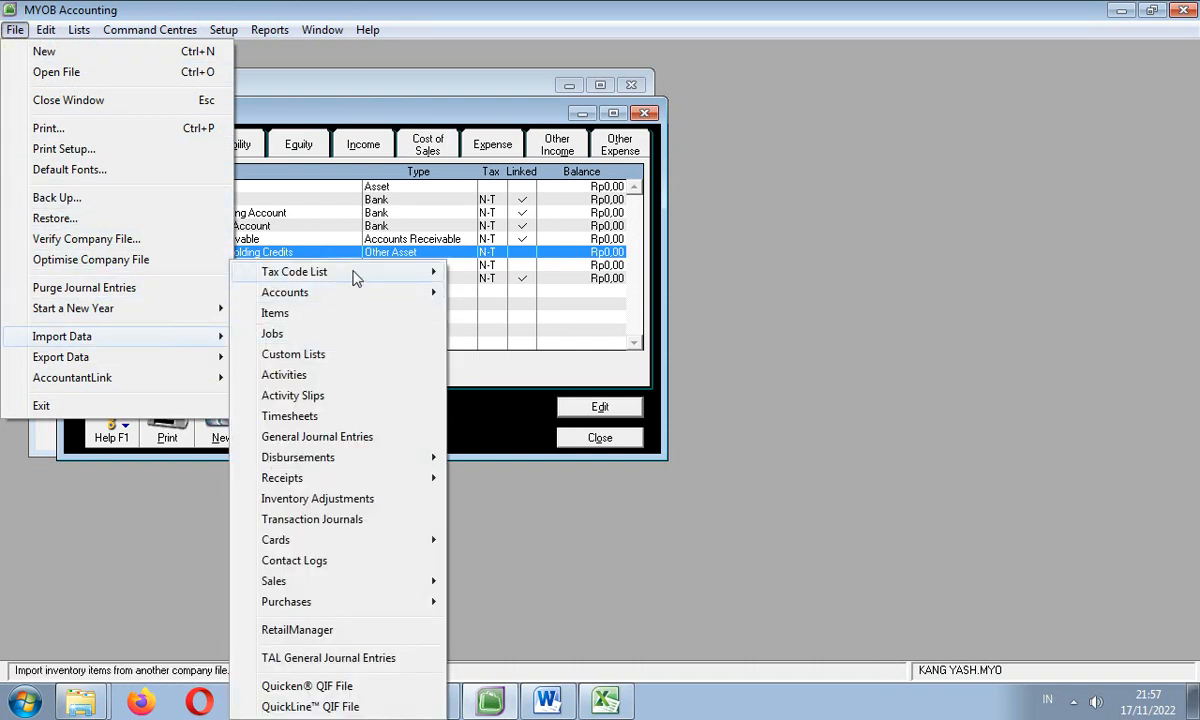
mouse_move(436, 275)
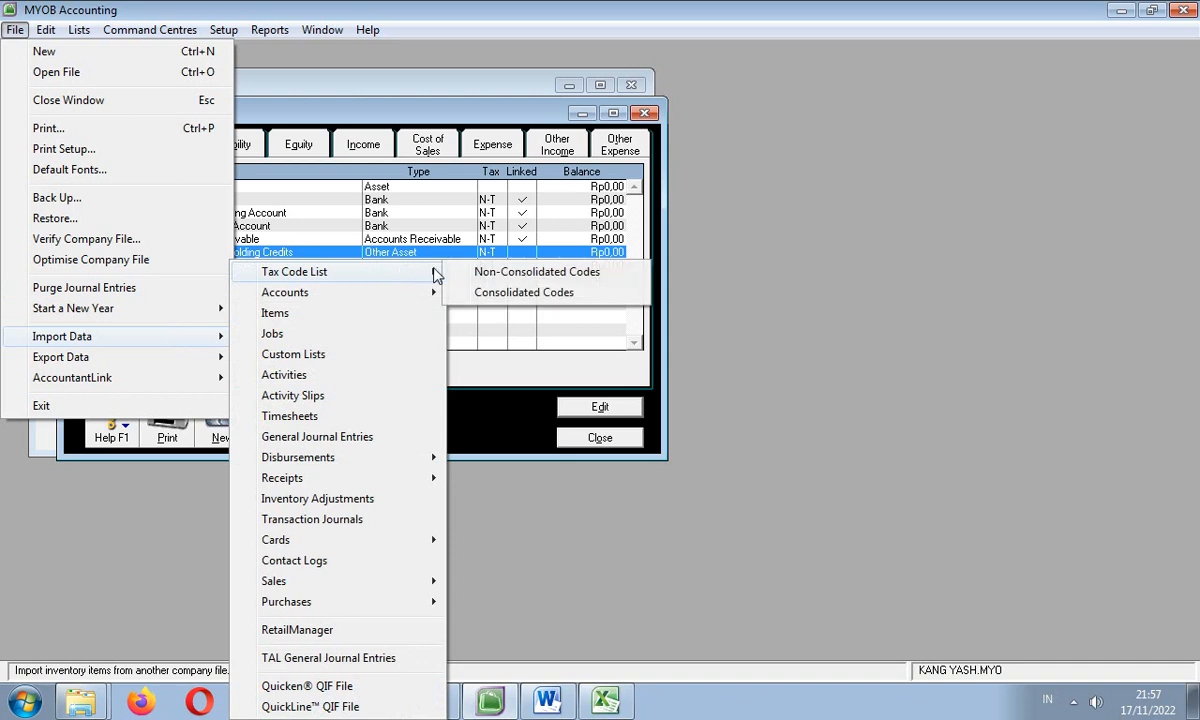
click(551, 278)
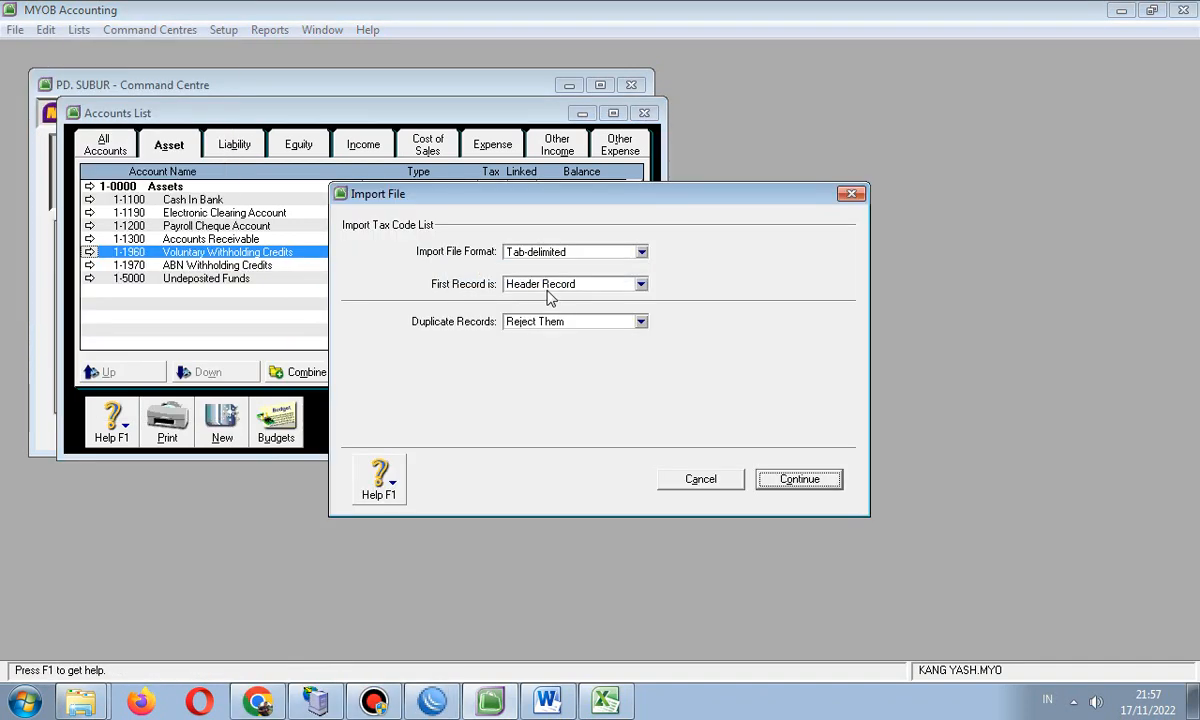
click(641, 322)
click(571, 352)
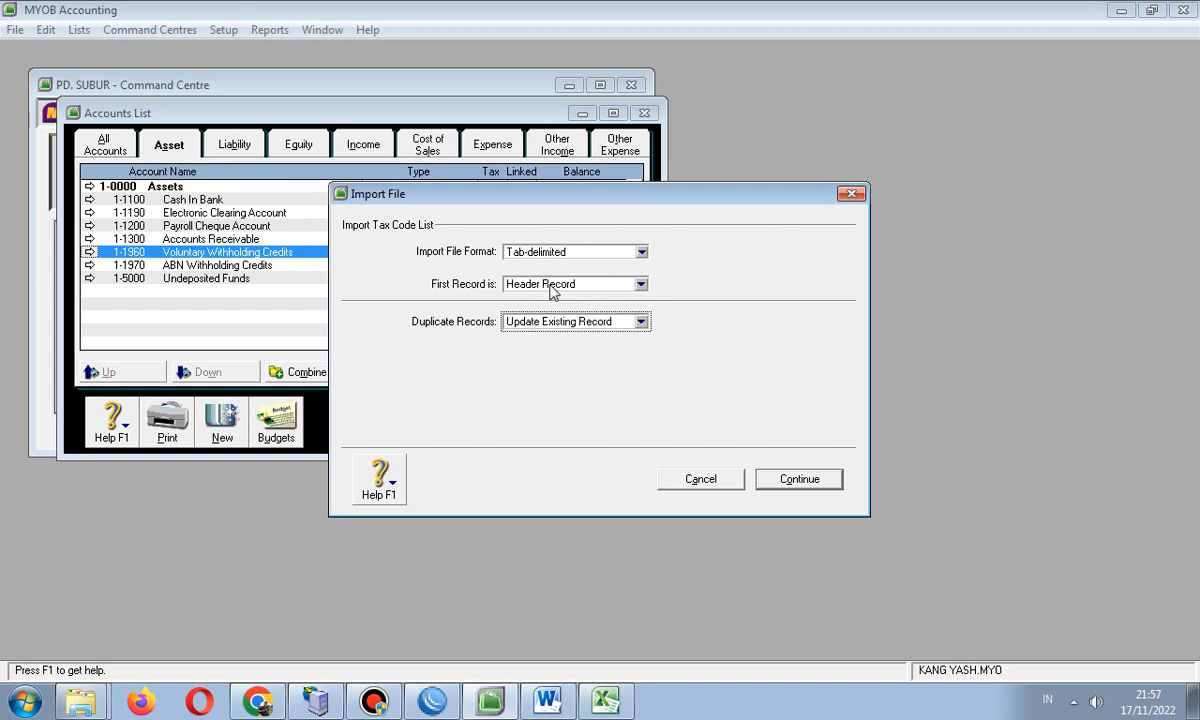
click(795, 480)
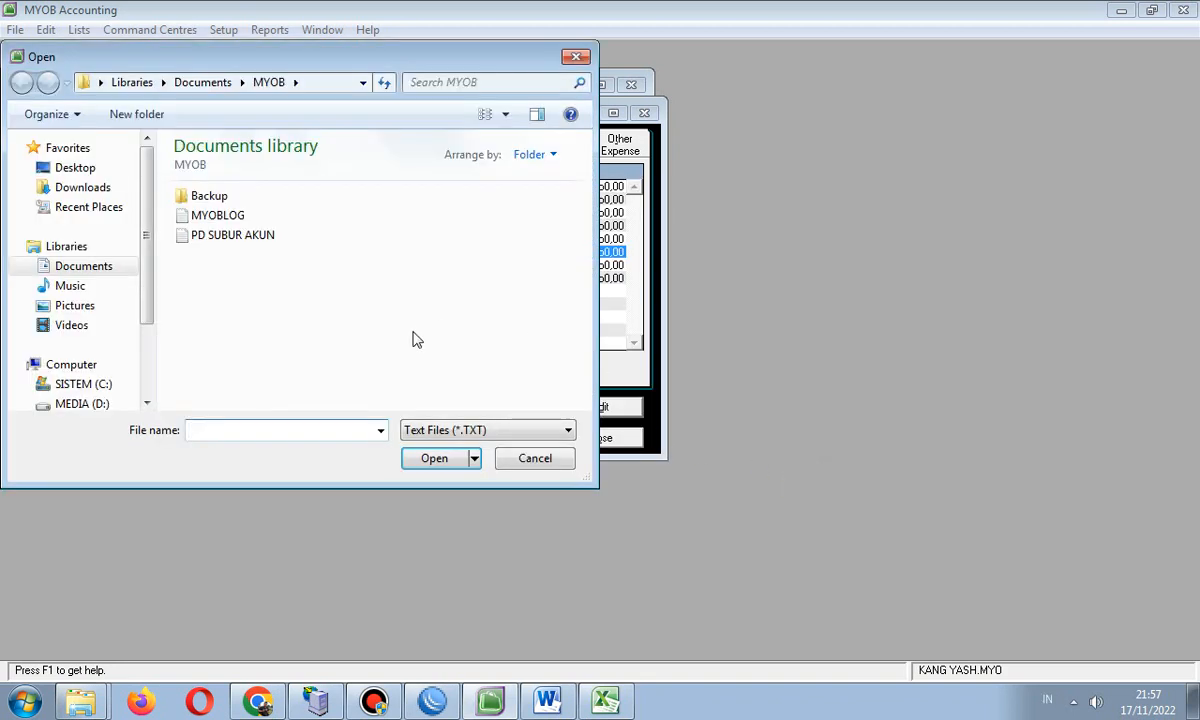
click(235, 236)
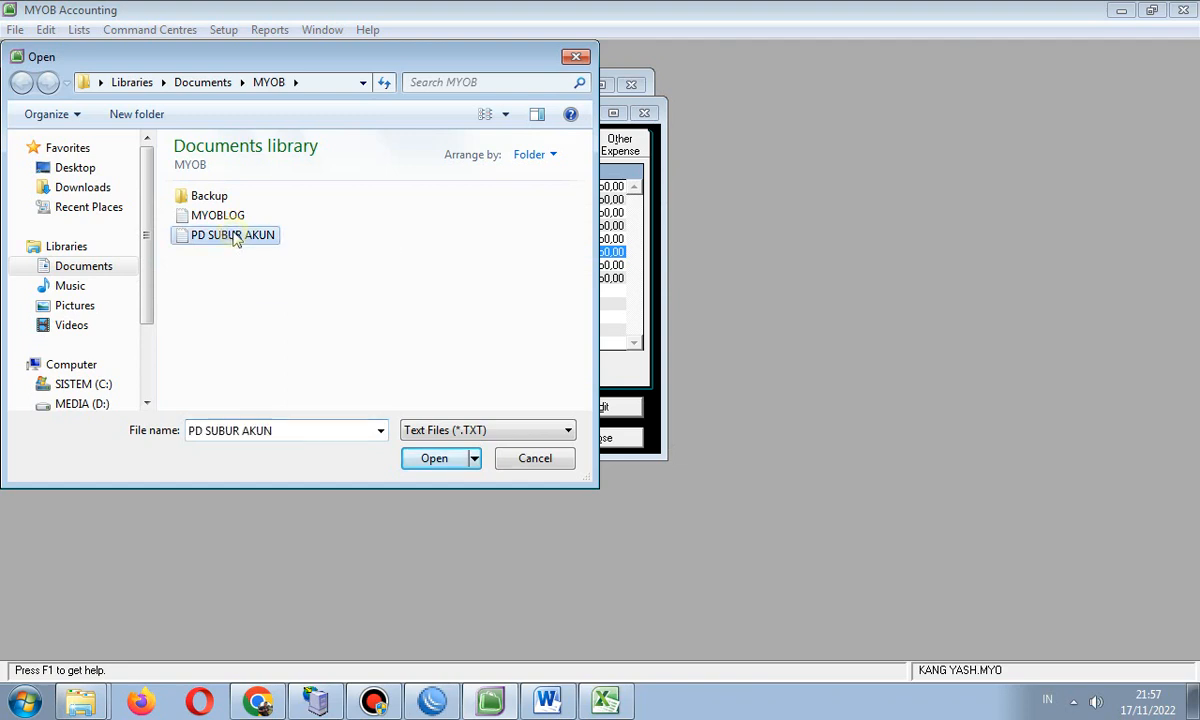
click(430, 459)
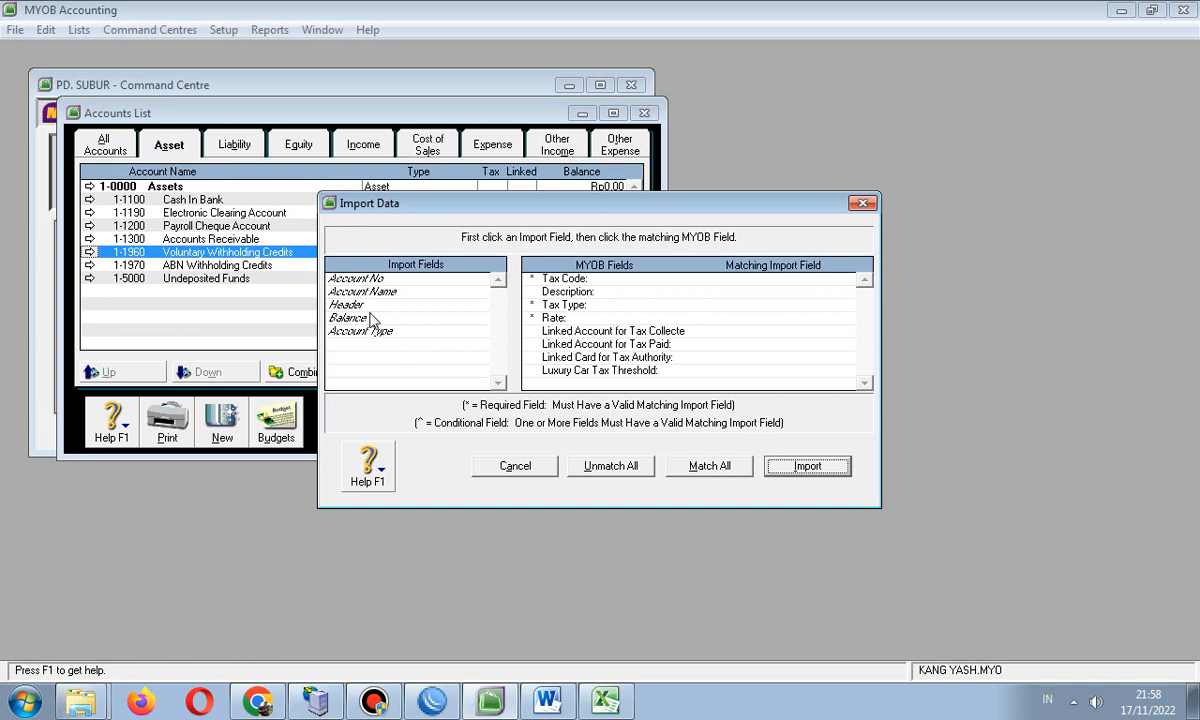
click(716, 468)
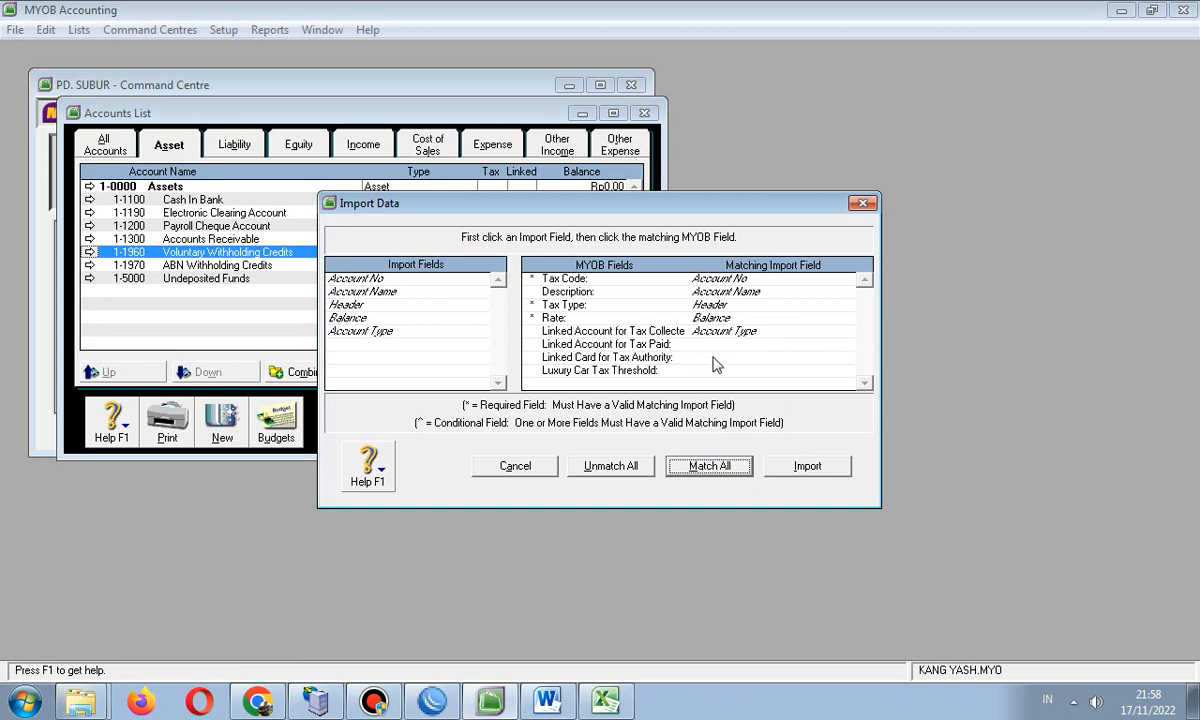
click(800, 463)
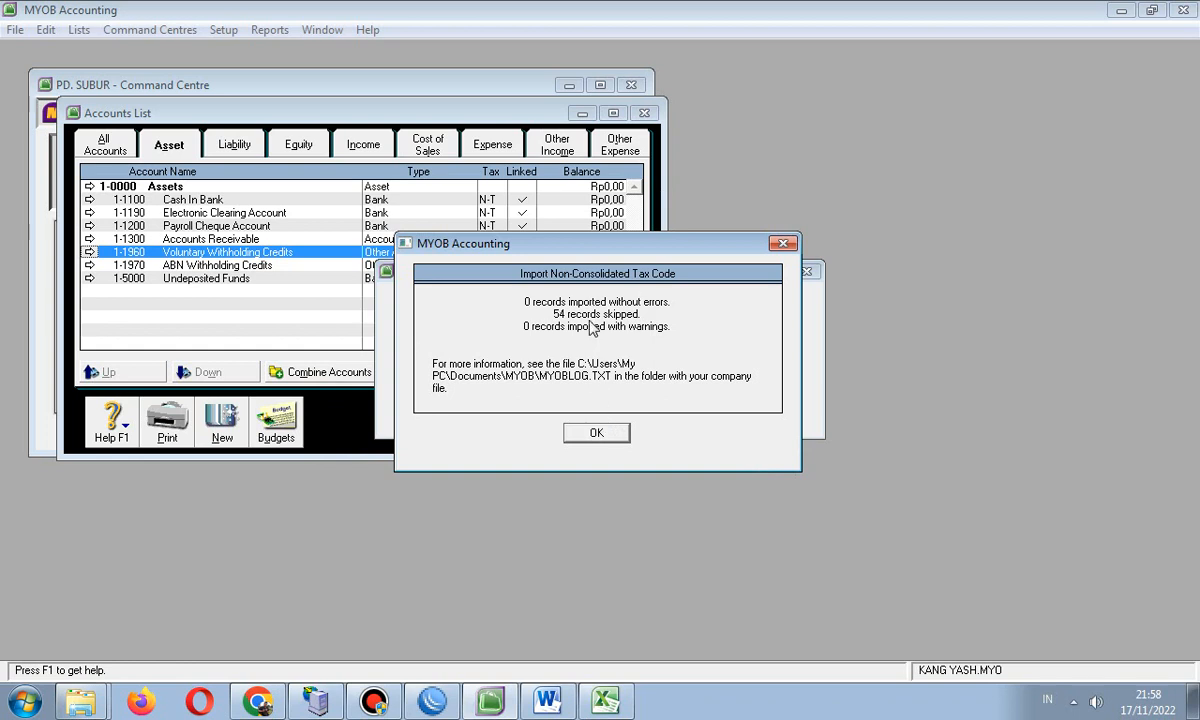
click(596, 433)
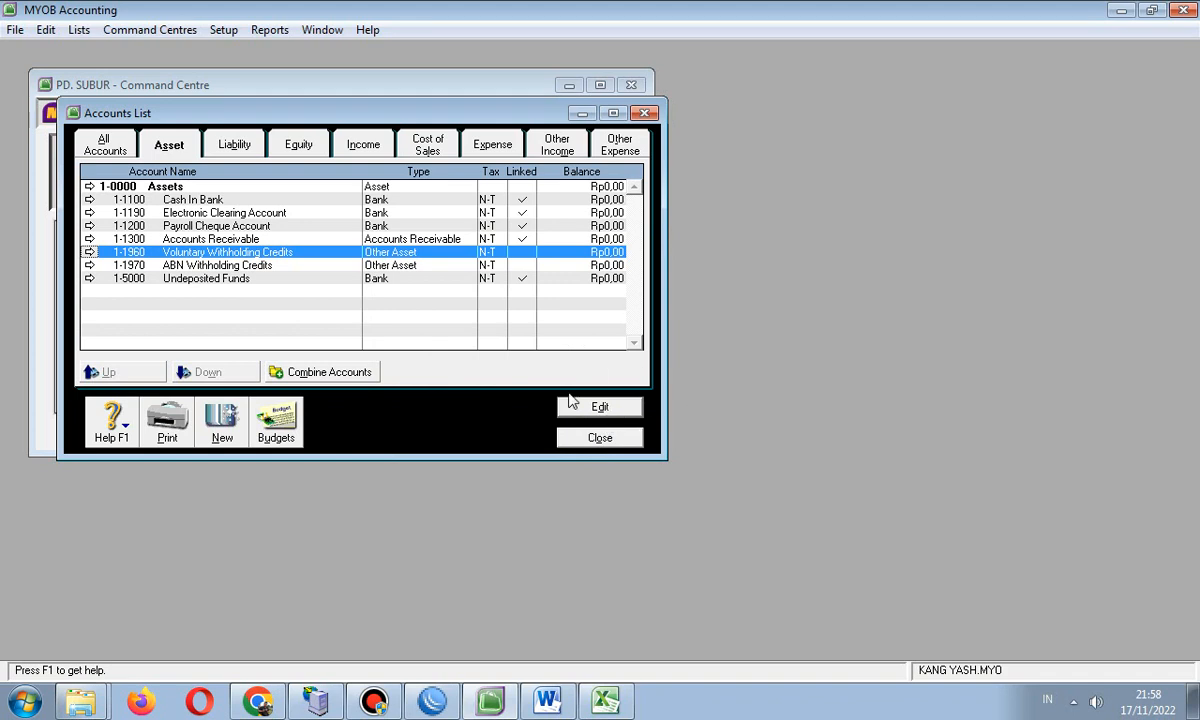
- Start an Account Information import that updates existing records when duplicates occur
click(26, 34)
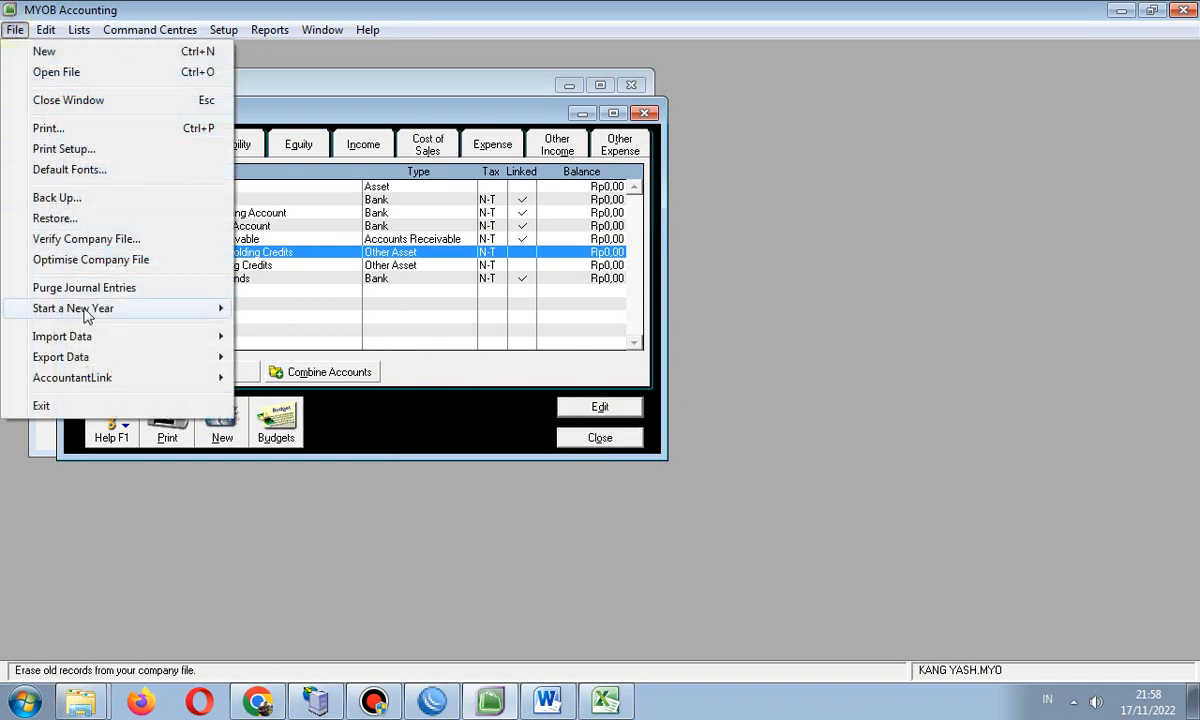
mouse_move(100, 334)
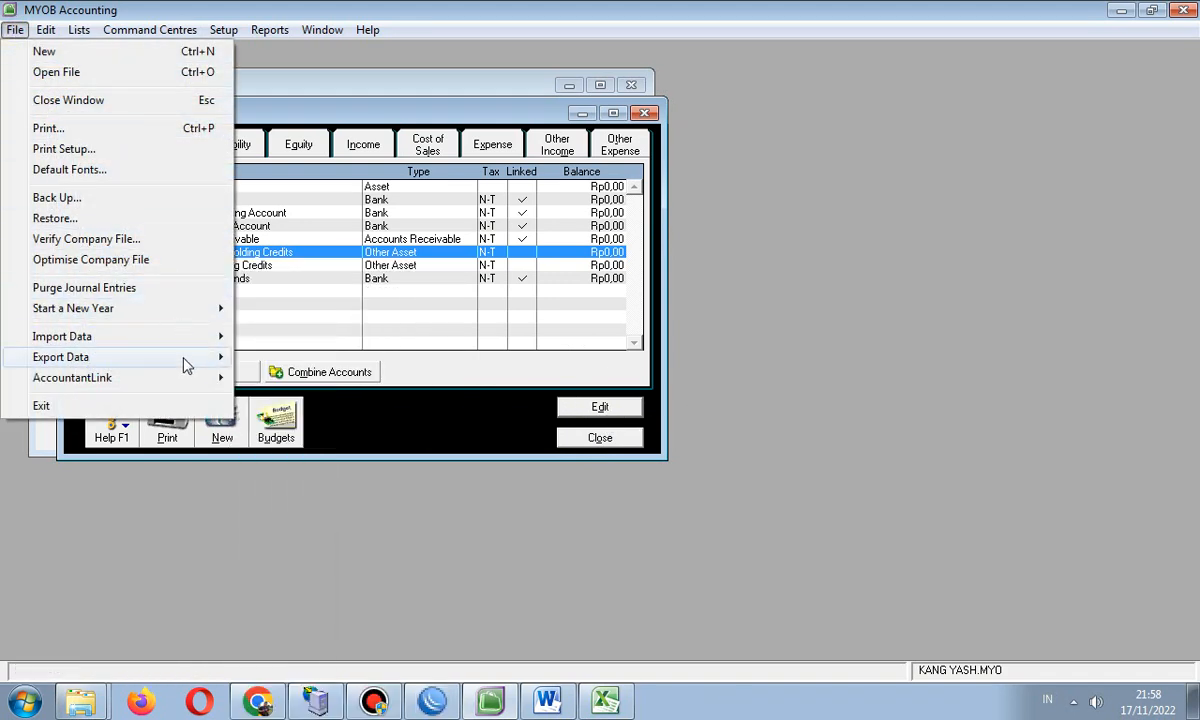
mouse_move(208, 342)
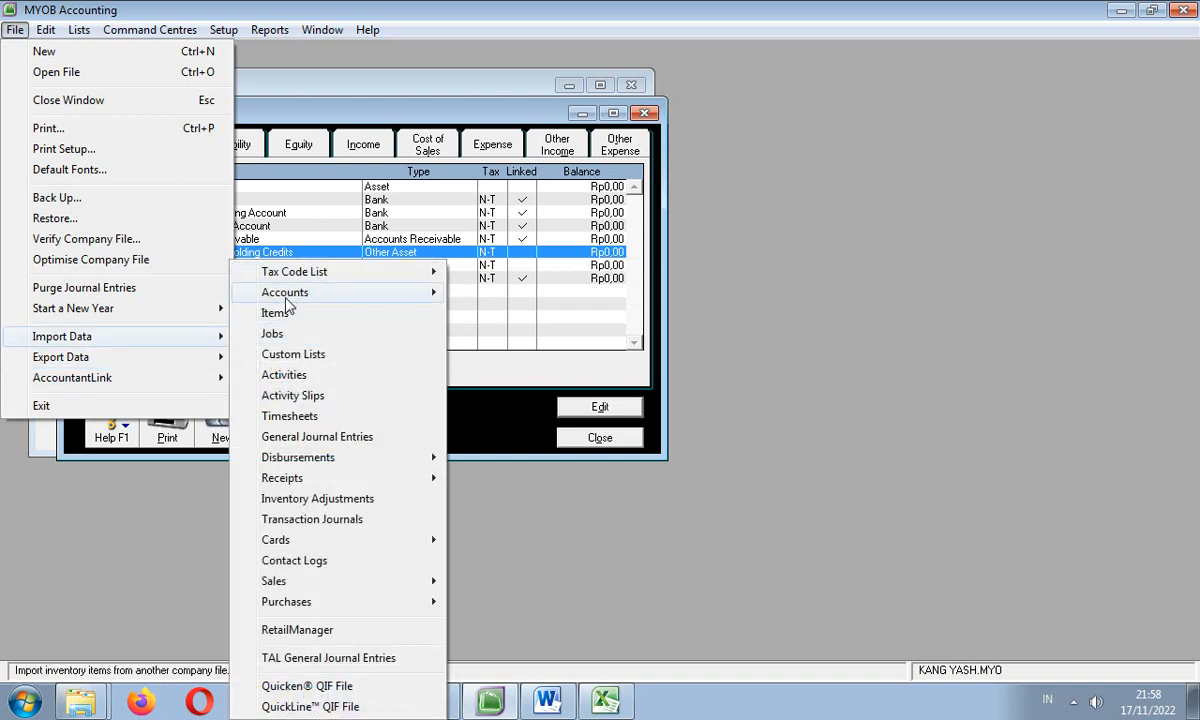
mouse_move(300, 292)
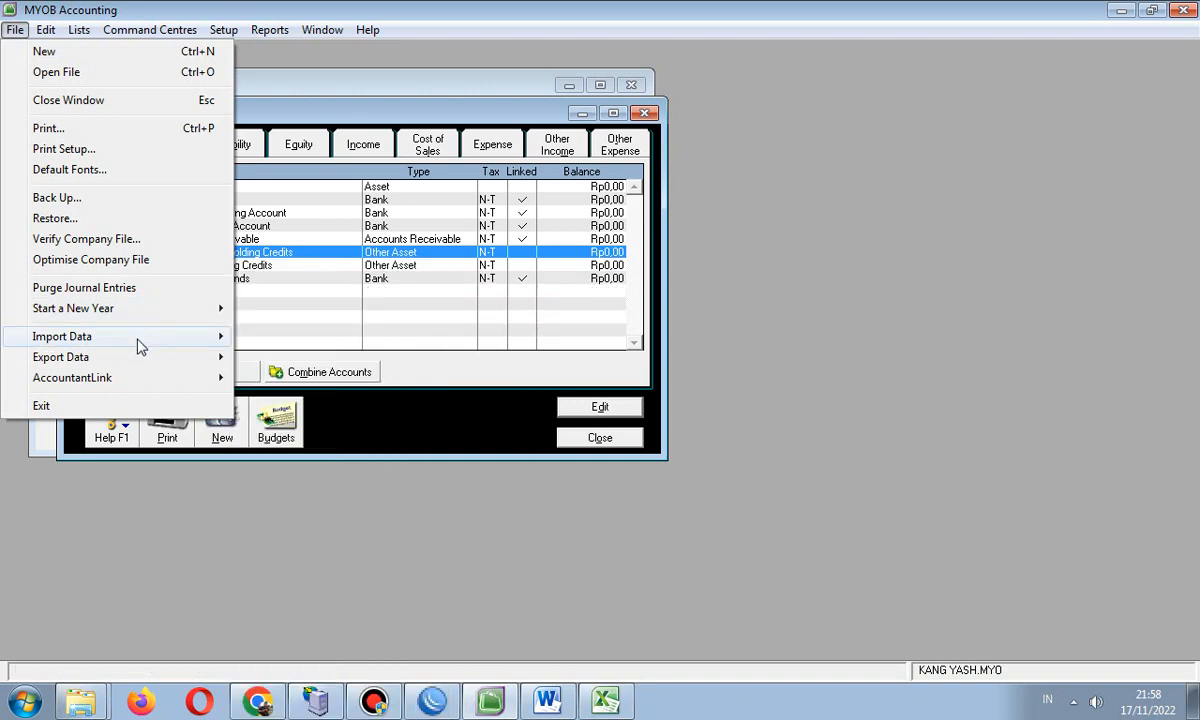
mouse_move(139, 340)
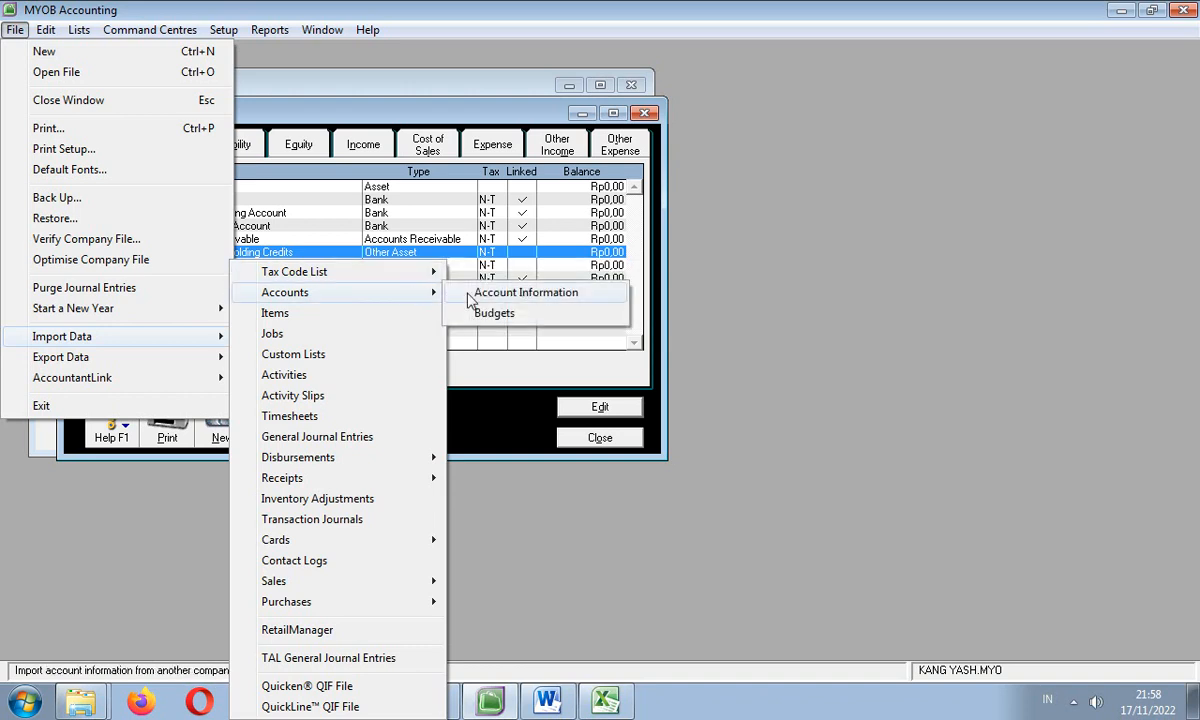
click(510, 293)
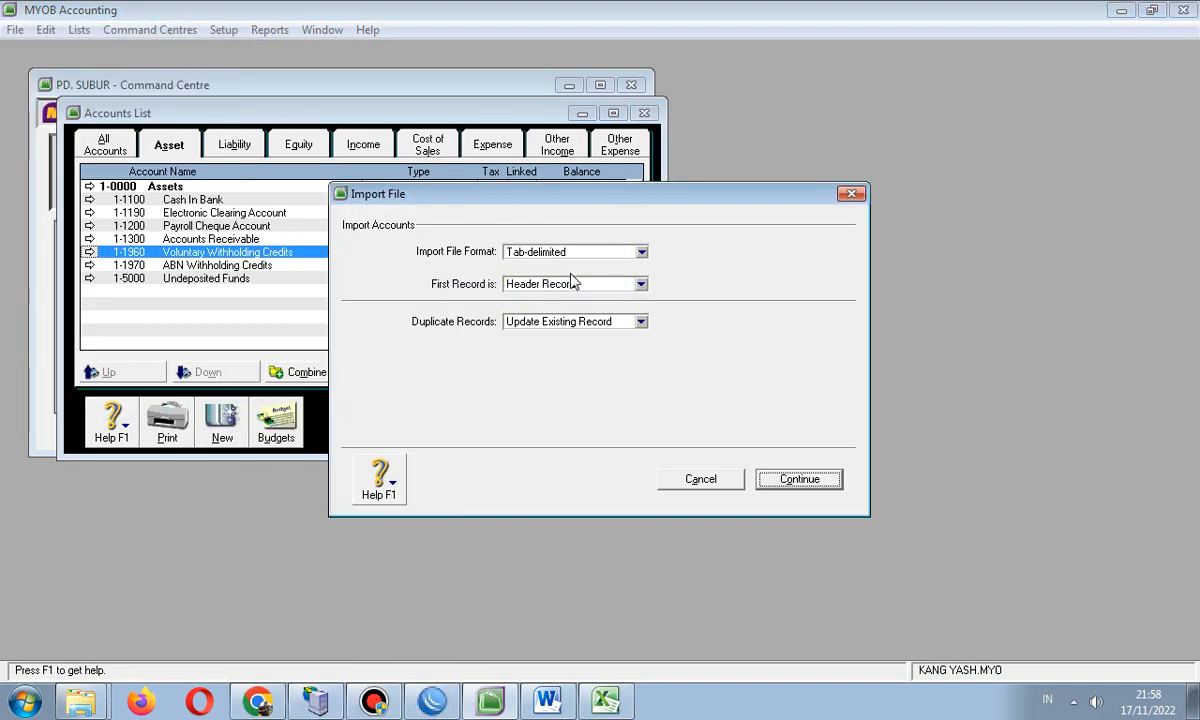
click(642, 322)
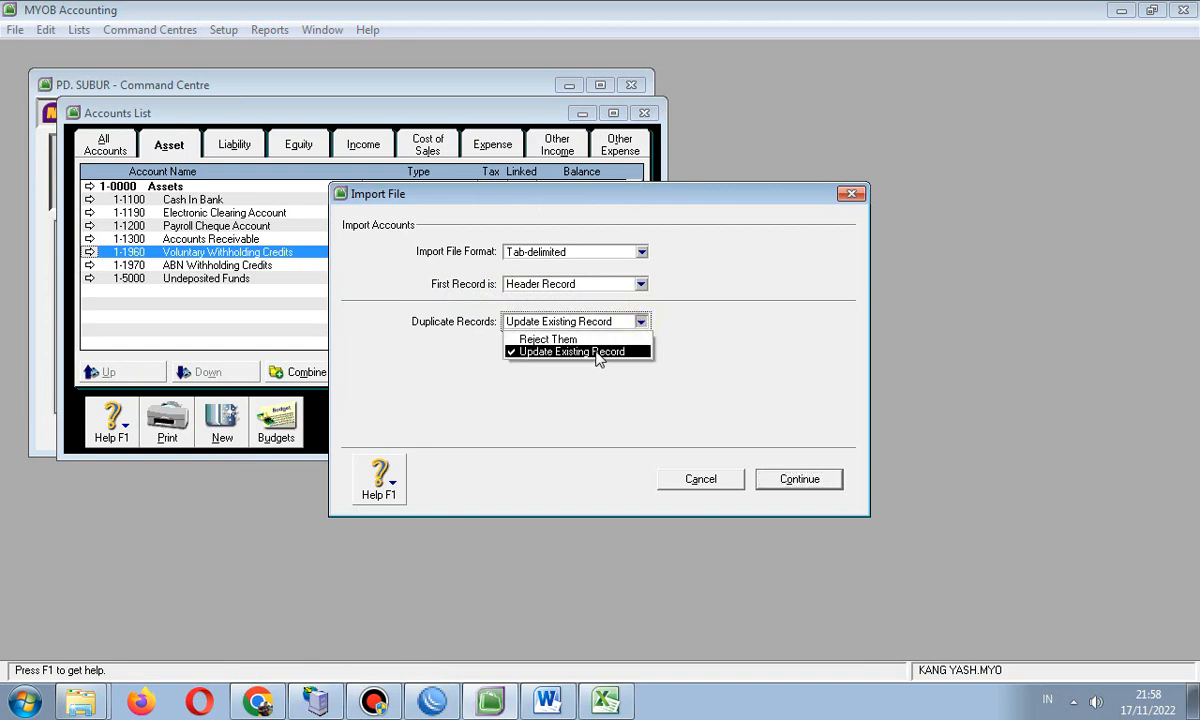
click(600, 352)
click(790, 479)
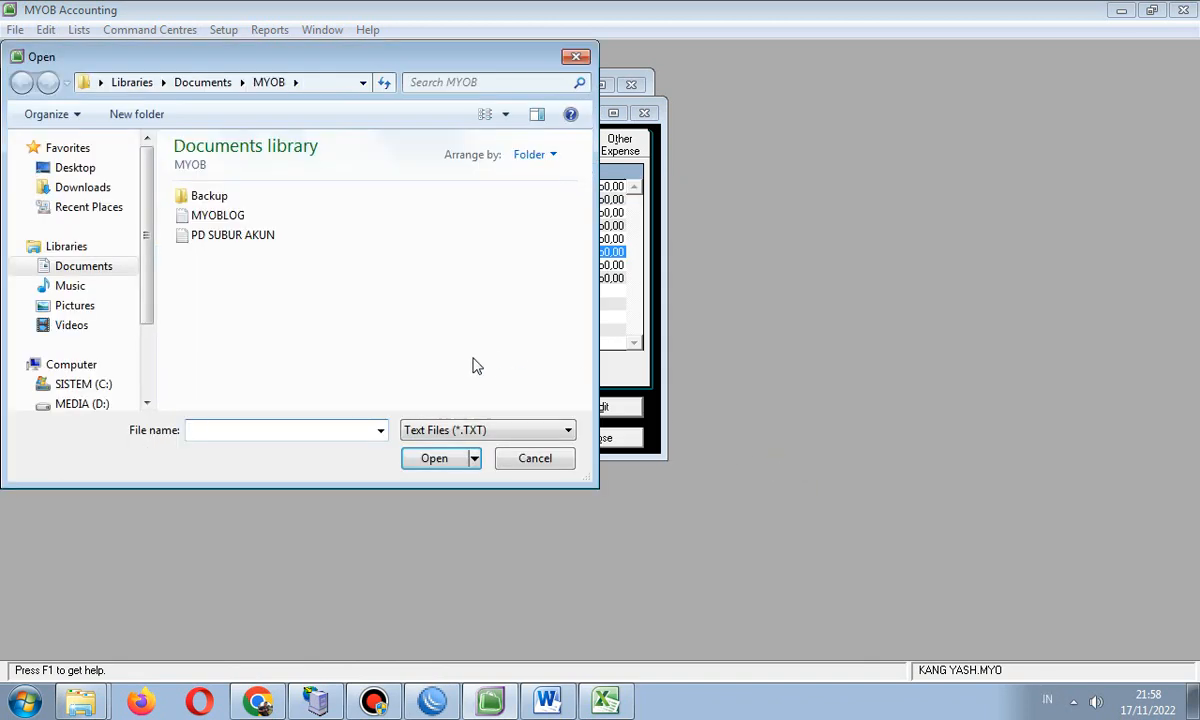
- Import the PD SUBUR AKUN text file with all fields matched automatically
click(232, 244)
click(436, 458)
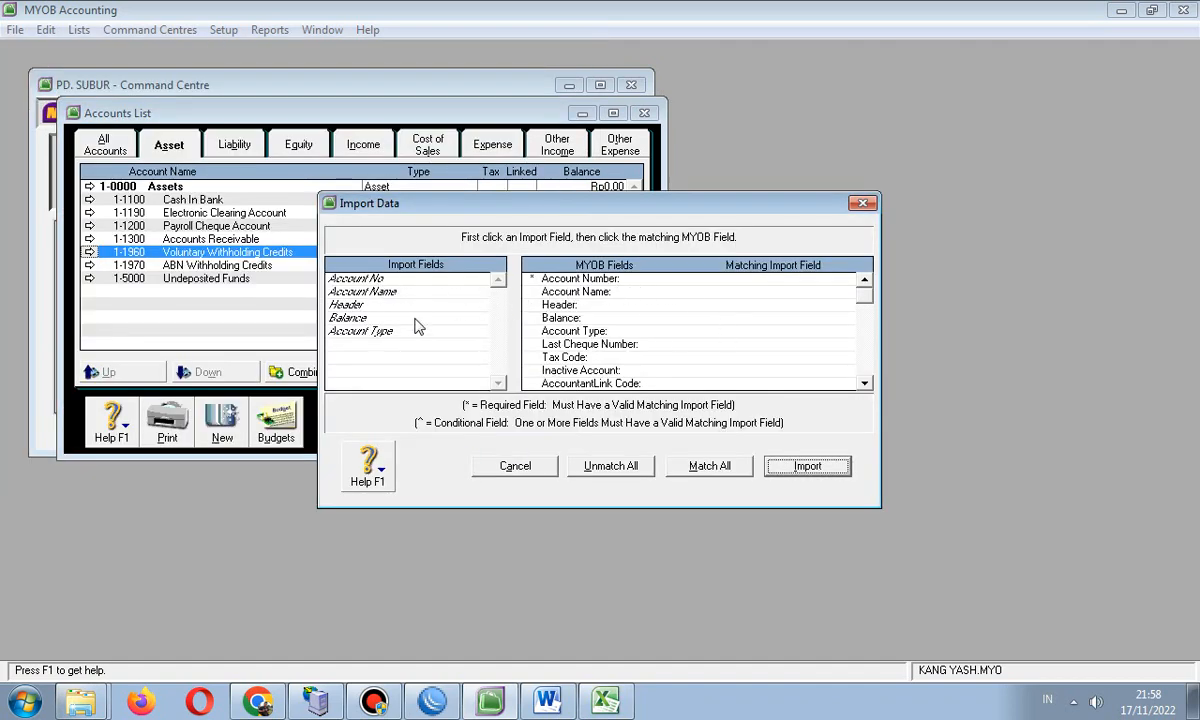
click(707, 466)
click(807, 466)
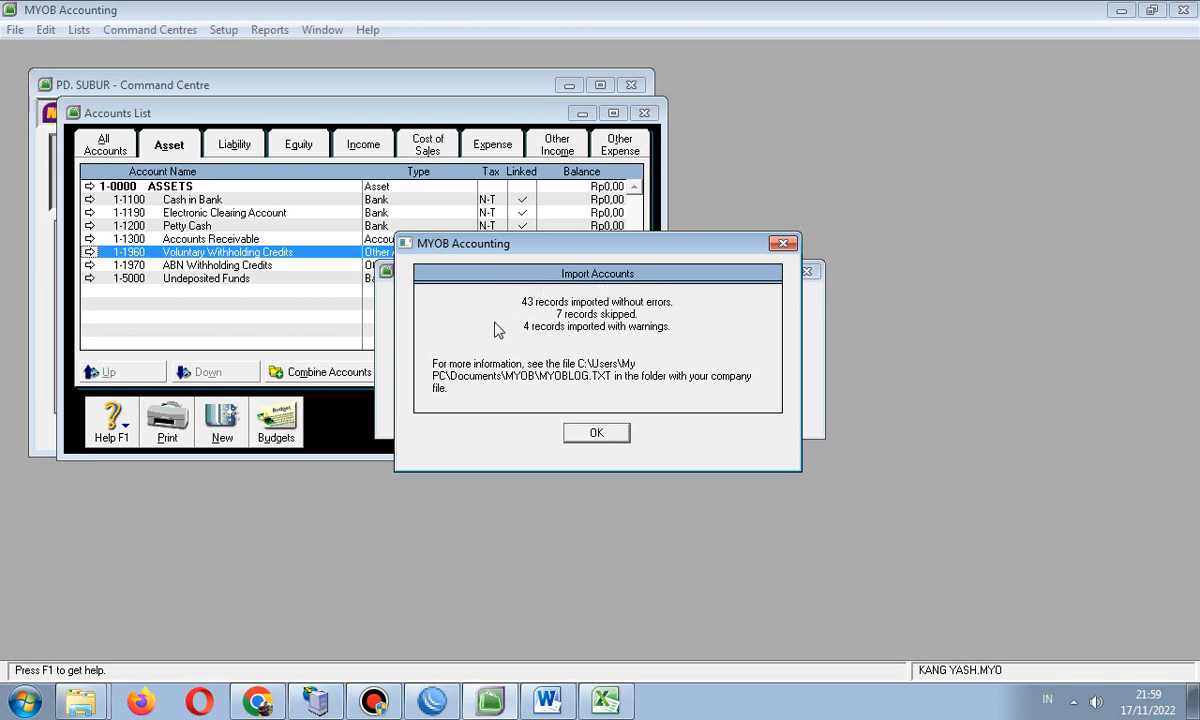
- Dismiss the import summary and review Petty Cash, Electronic Clearing and Cash in Bank asset rows
click(585, 433)
click(597, 437)
click(596, 436)
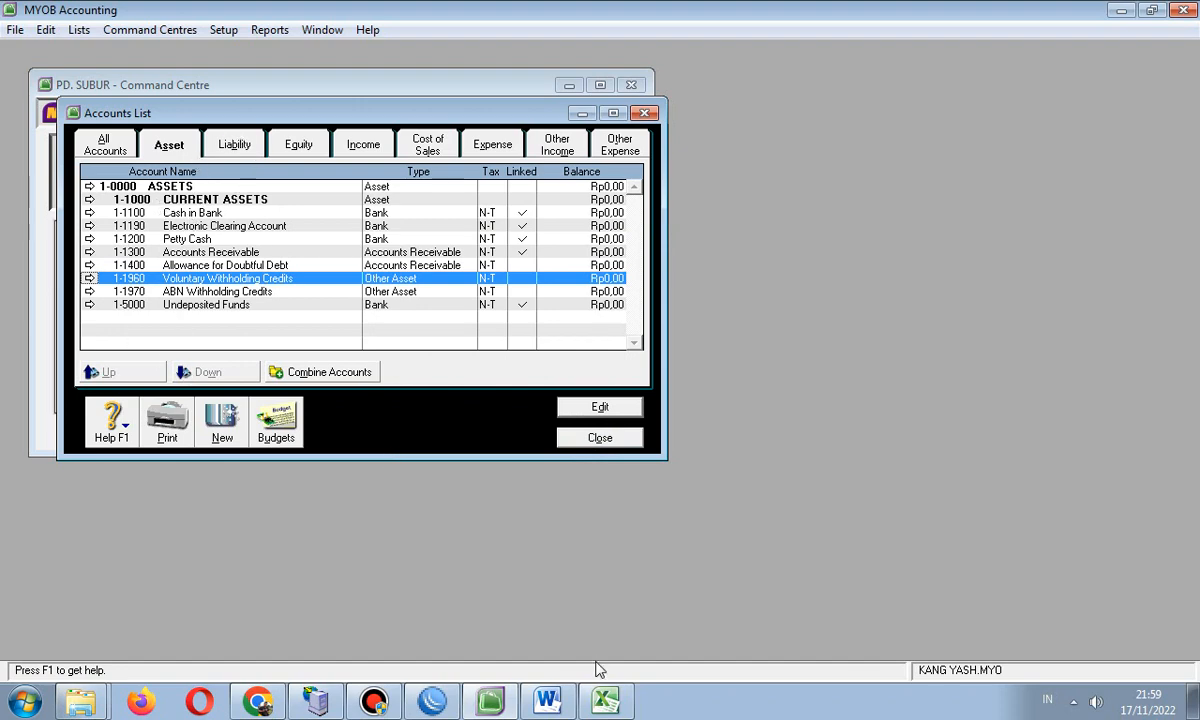
click(547, 700)
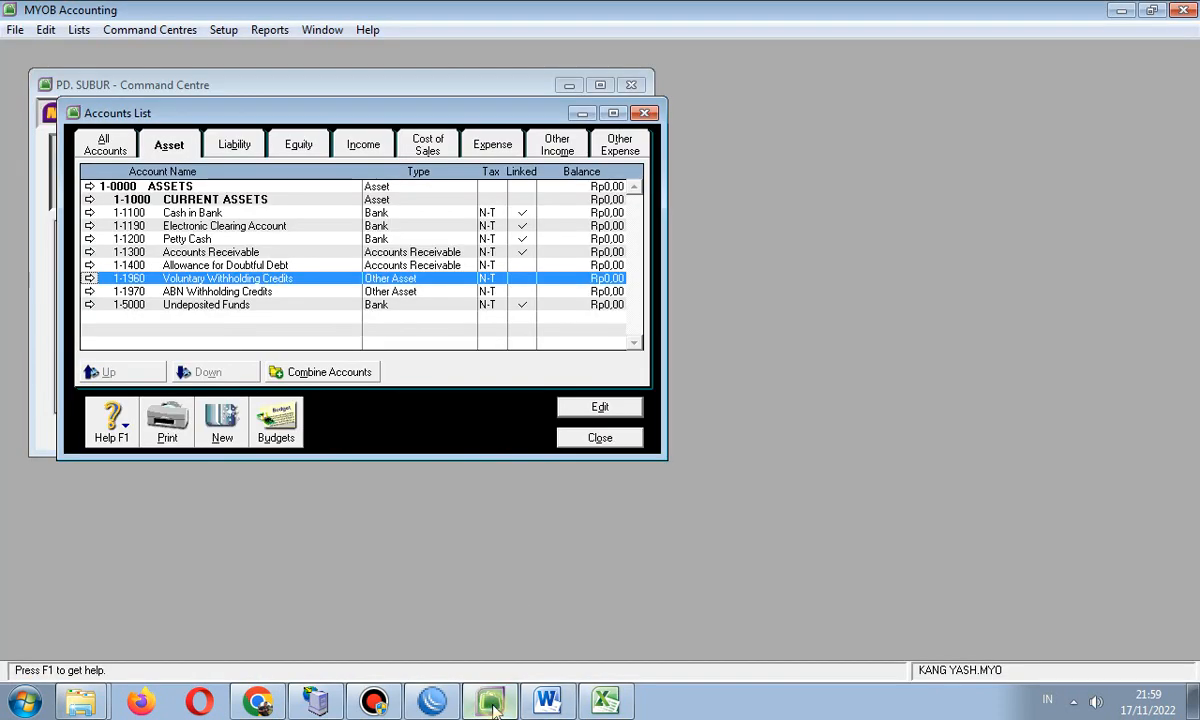
click(490, 700)
click(220, 239)
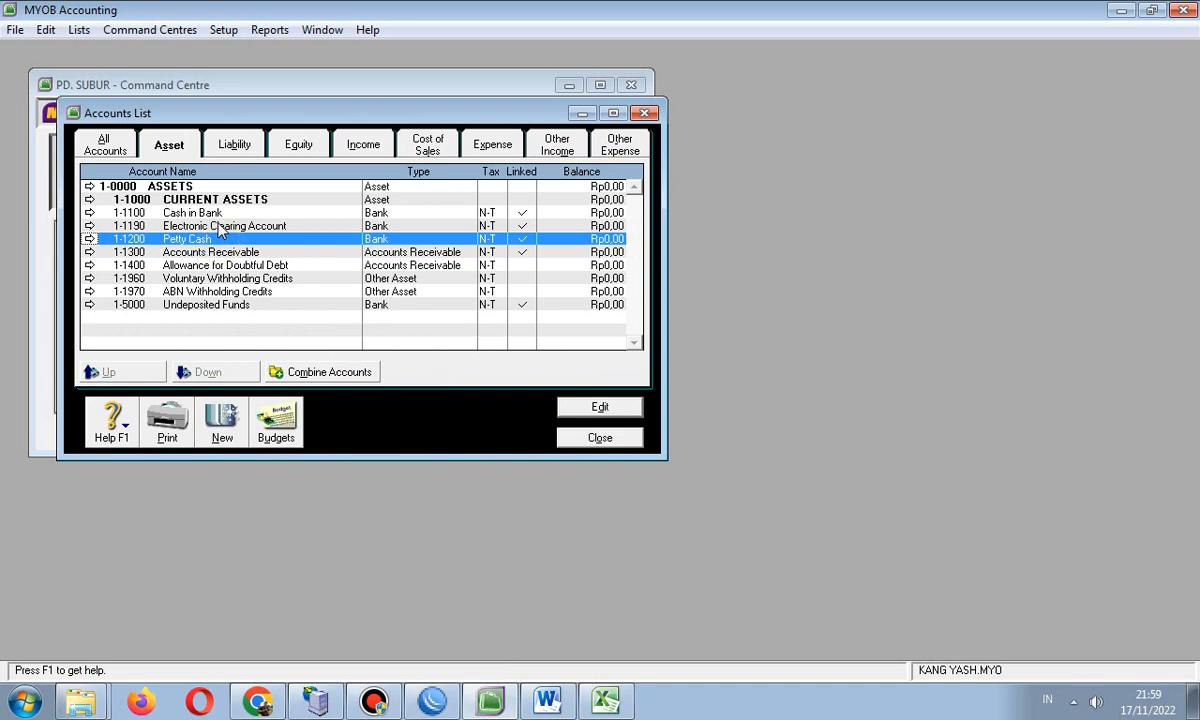
click(220, 226)
click(220, 213)
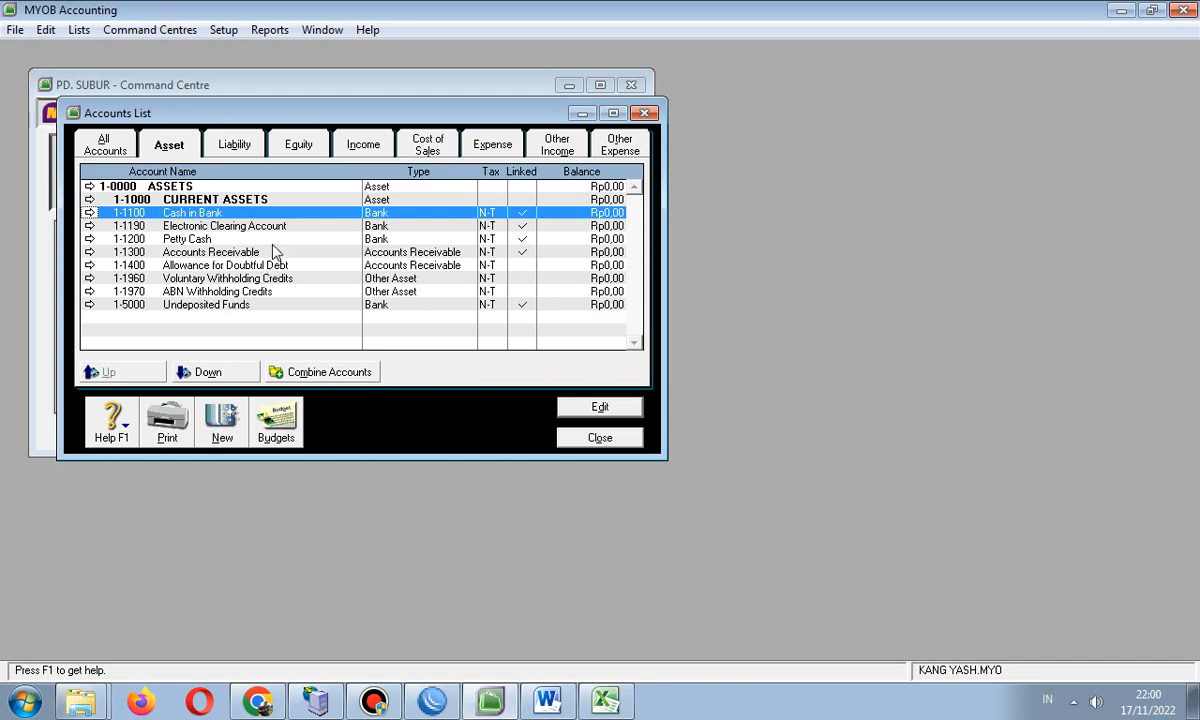
- Try adding account number 1200, find that 1-1200 already exists, and discard the form
click(218, 225)
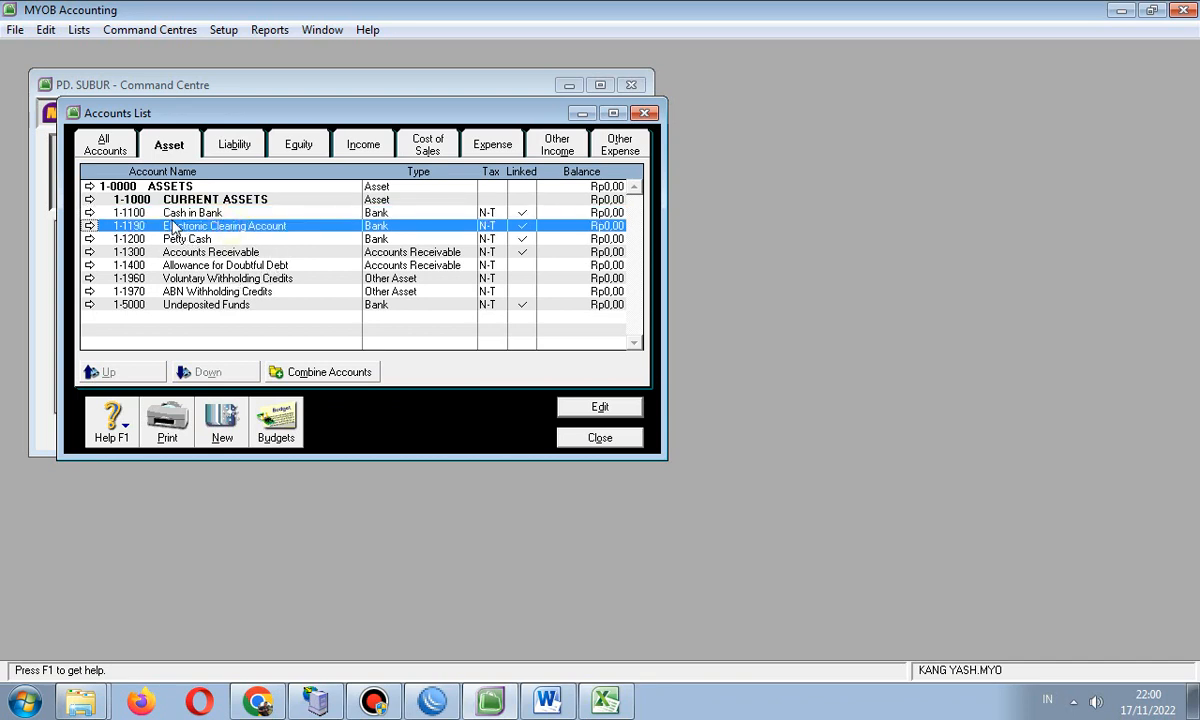
click(217, 405)
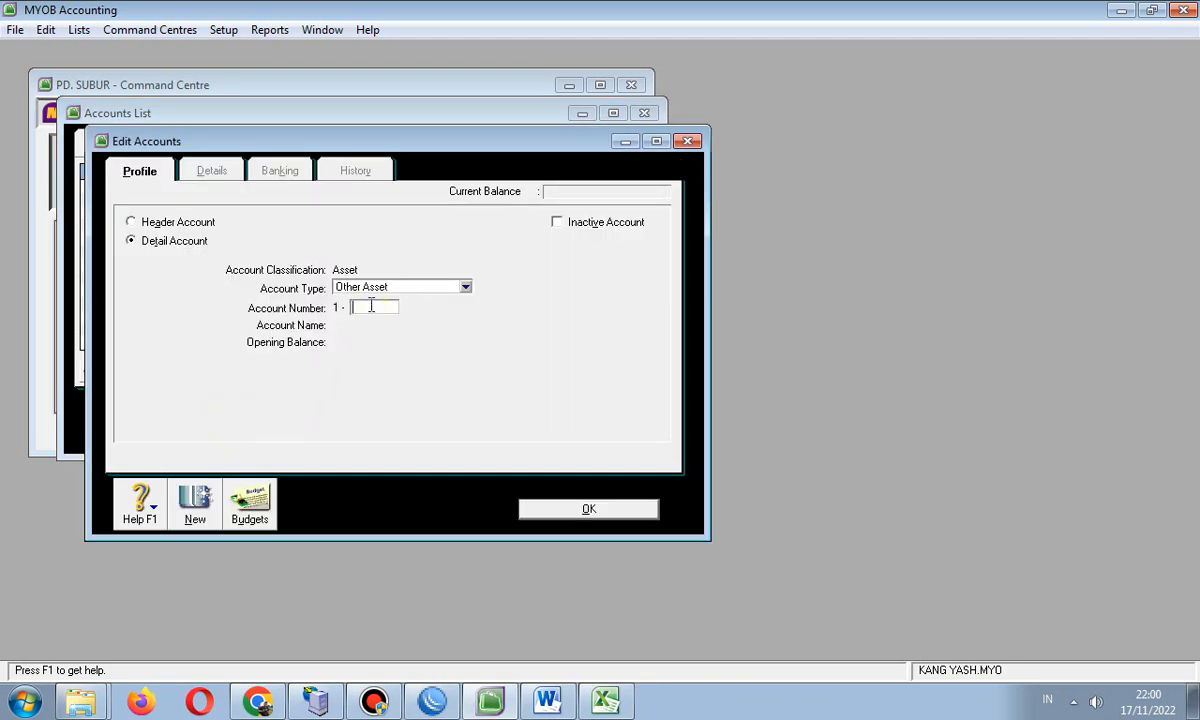
text(1200)
key(Tab)
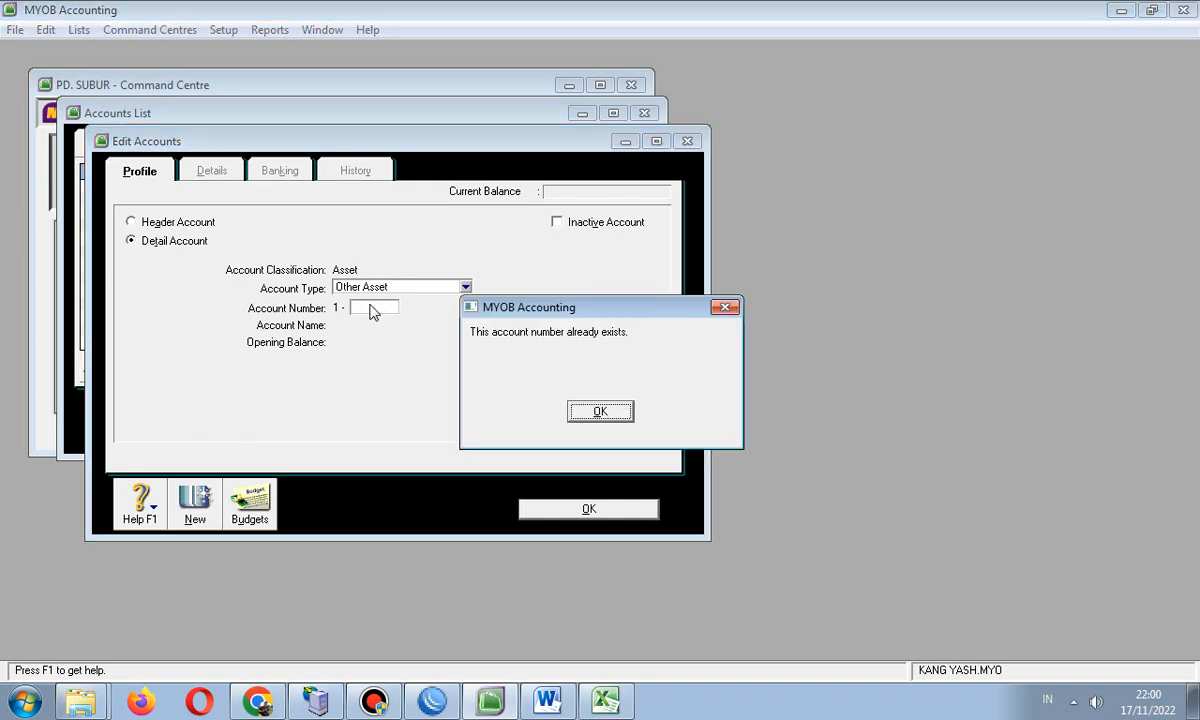
click(725, 308)
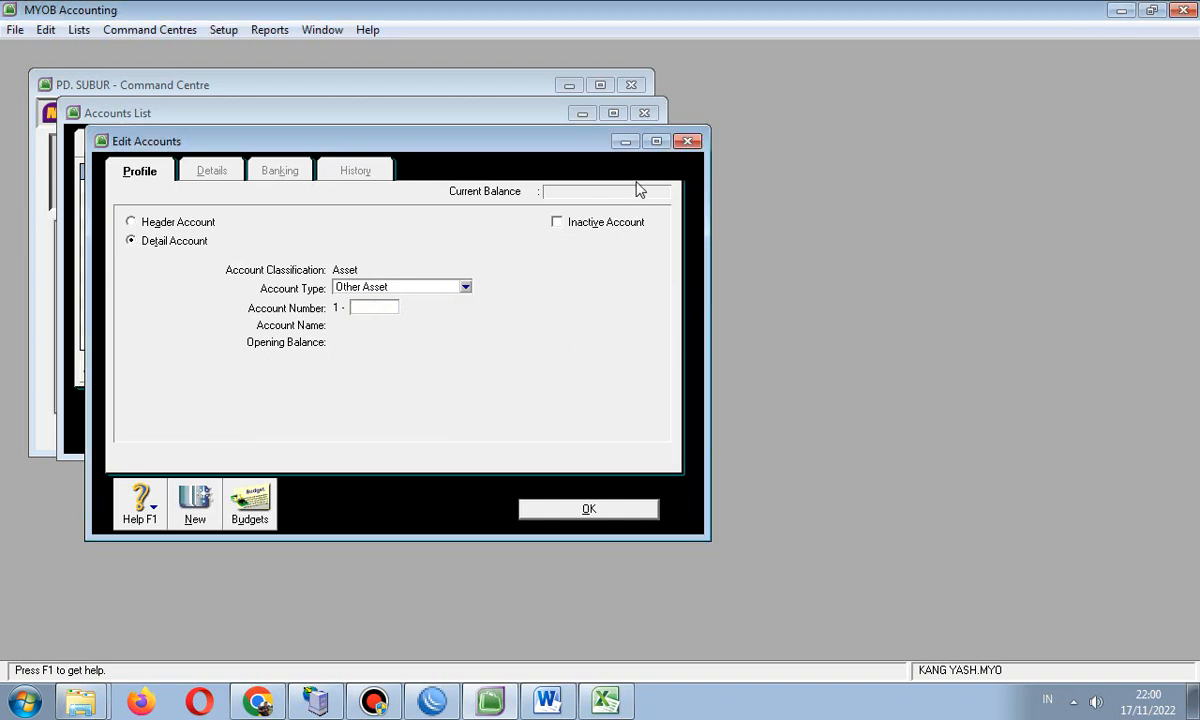
click(688, 141)
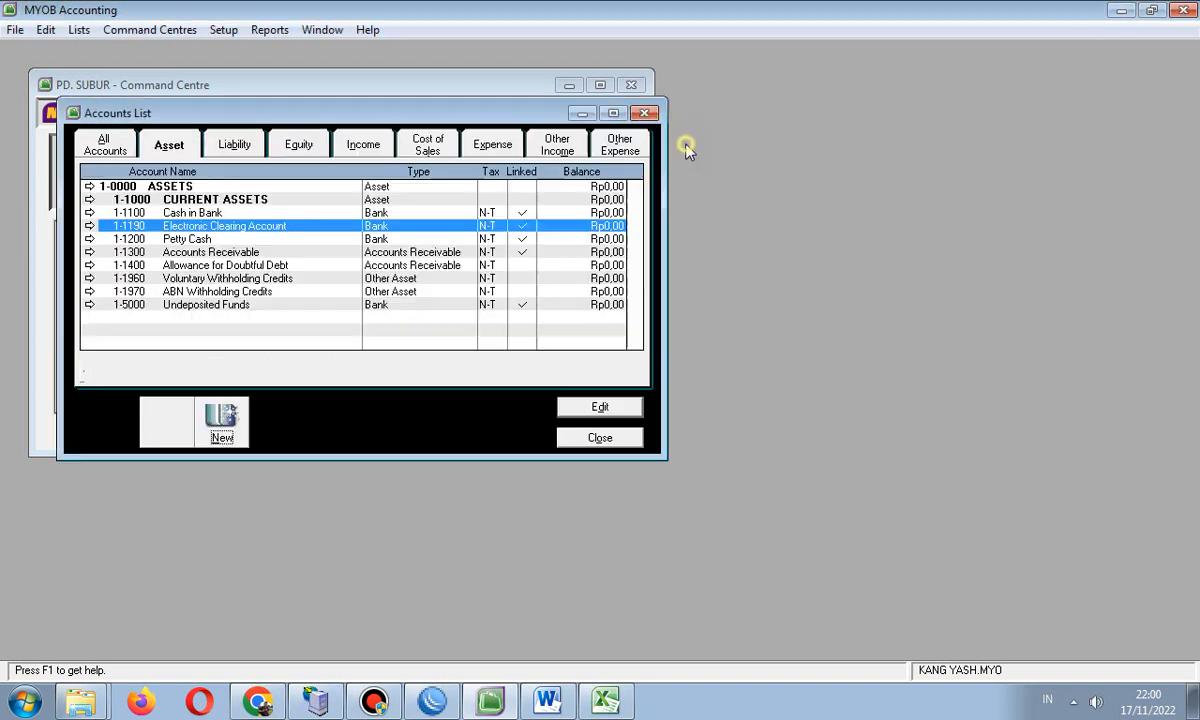
- Review the Petty Cash, Accounts Receivable and withholding asset accounts, then start a new account
click(177, 240)
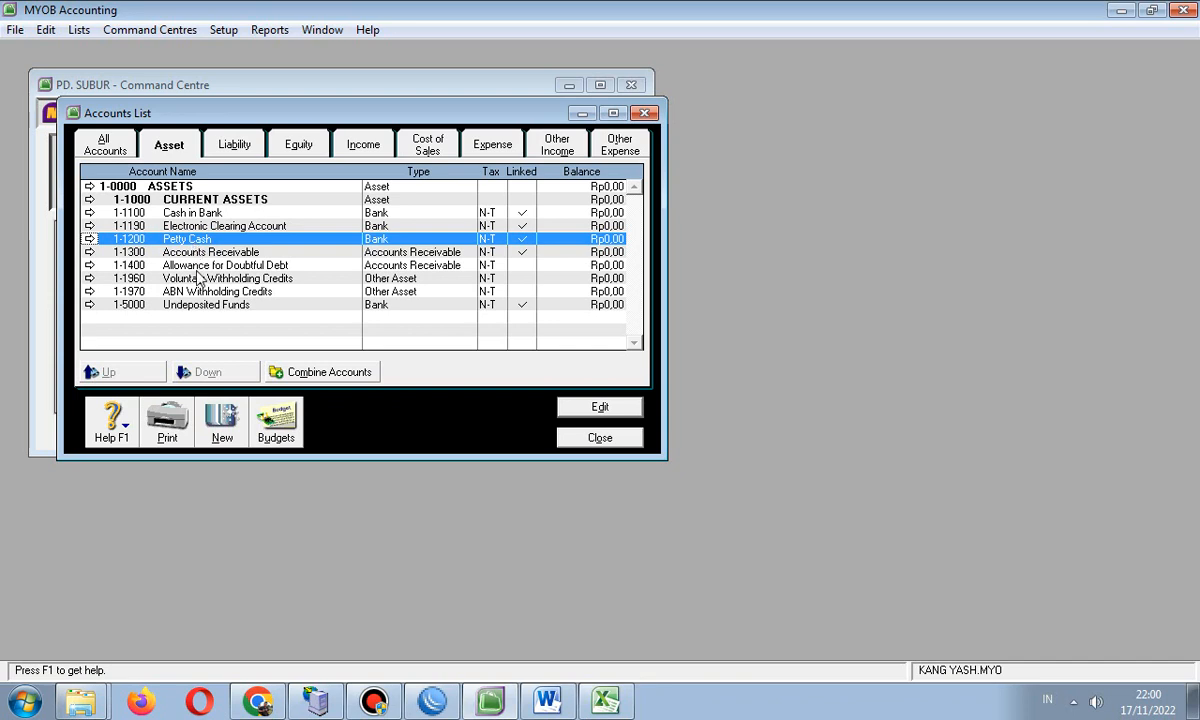
click(200, 251)
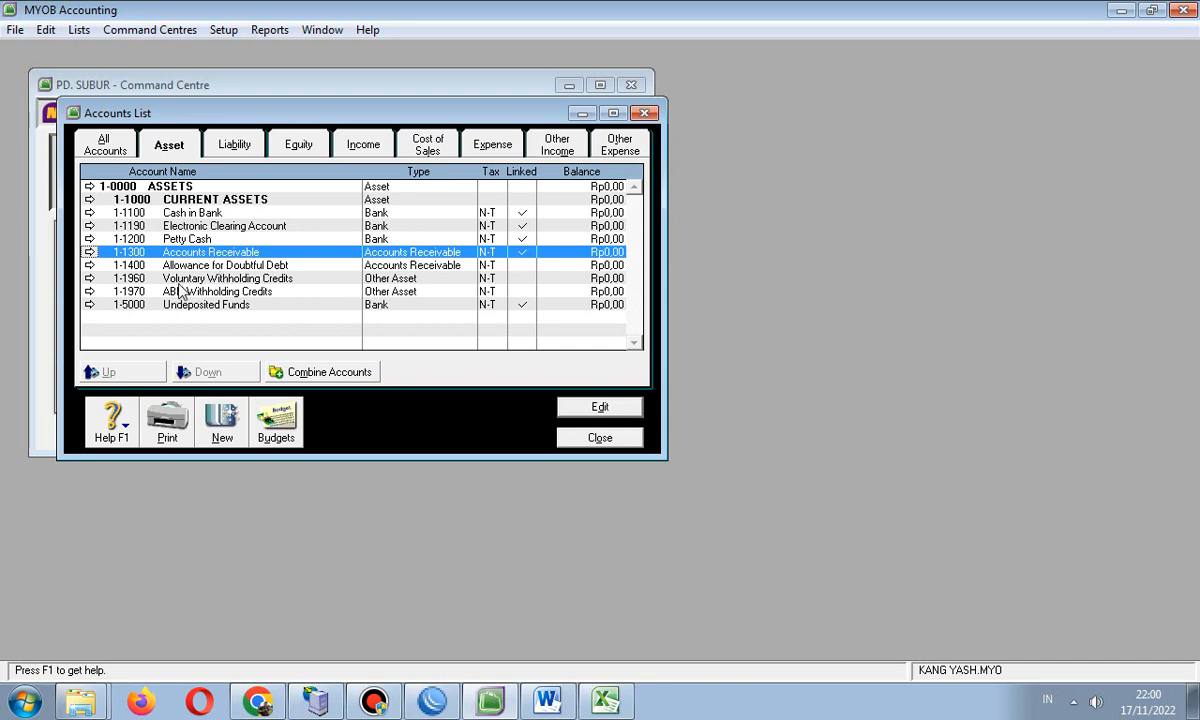
click(142, 279)
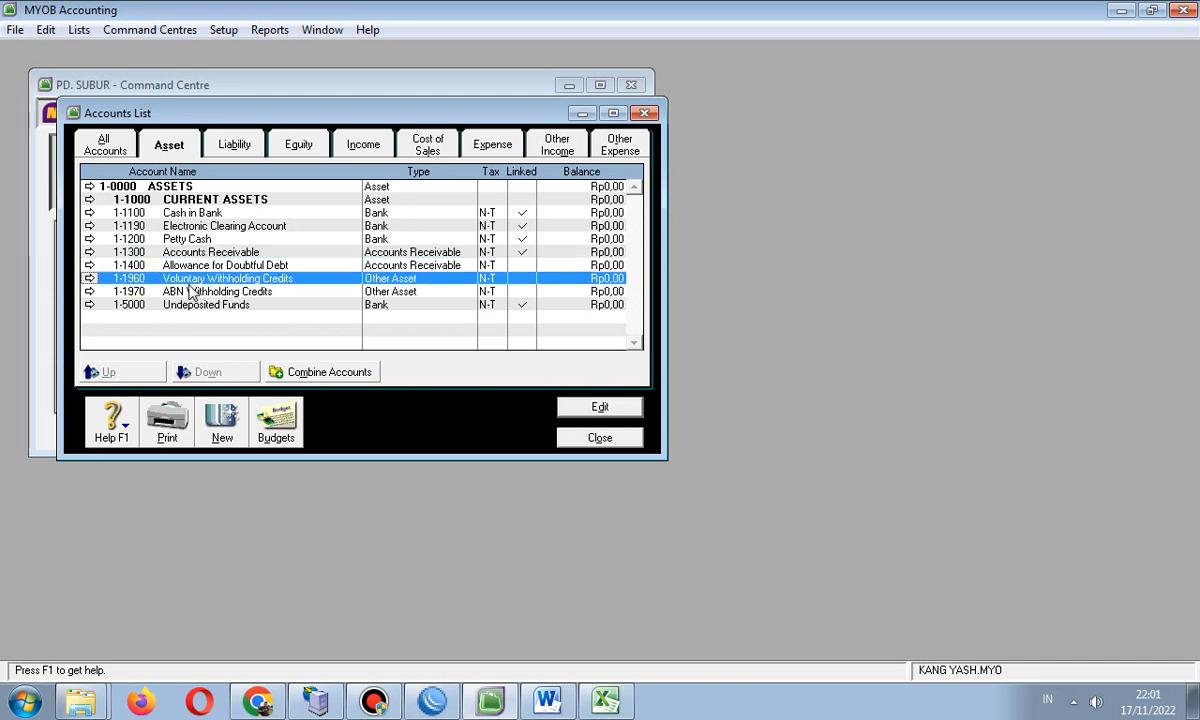
click(166, 265)
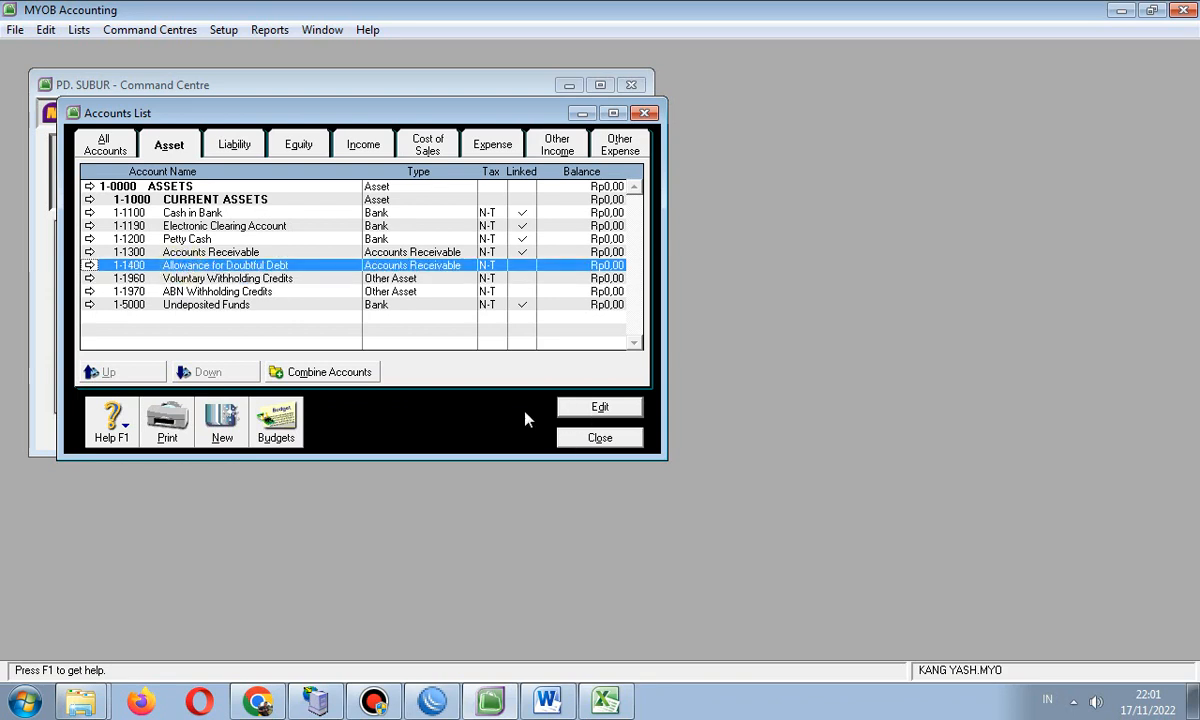
click(212, 402)
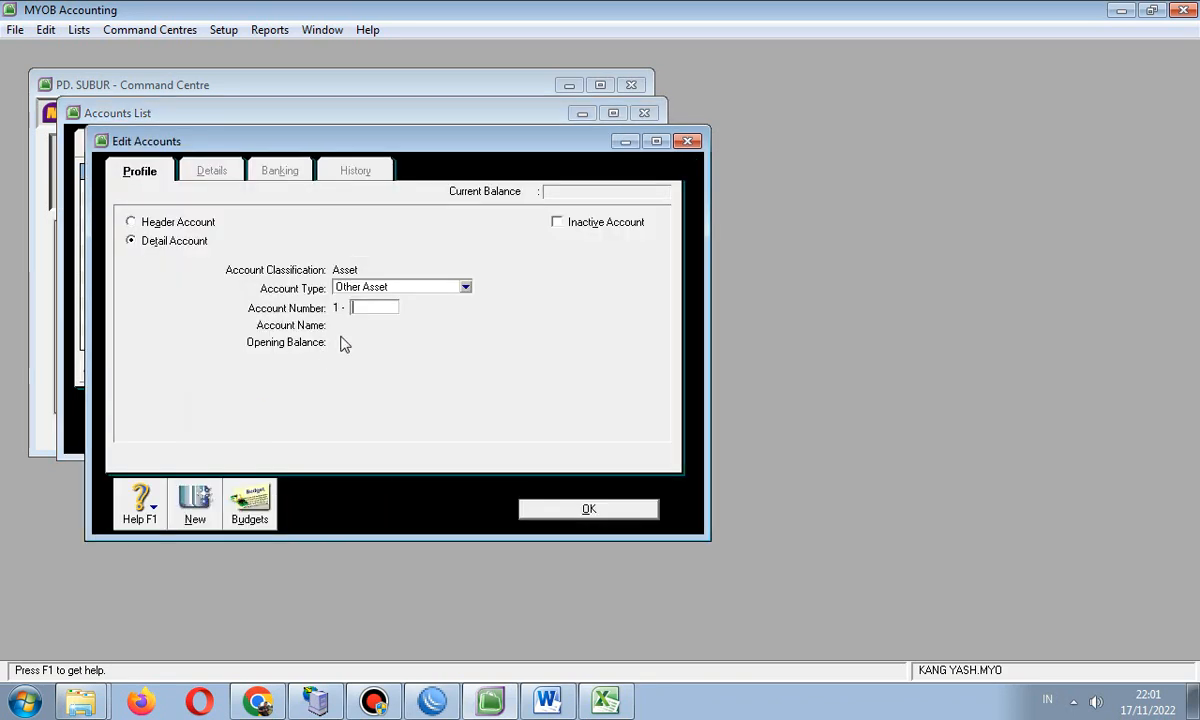
- Check the Word table, then save account number 1500 named Merchandise Inventory
click(545, 700)
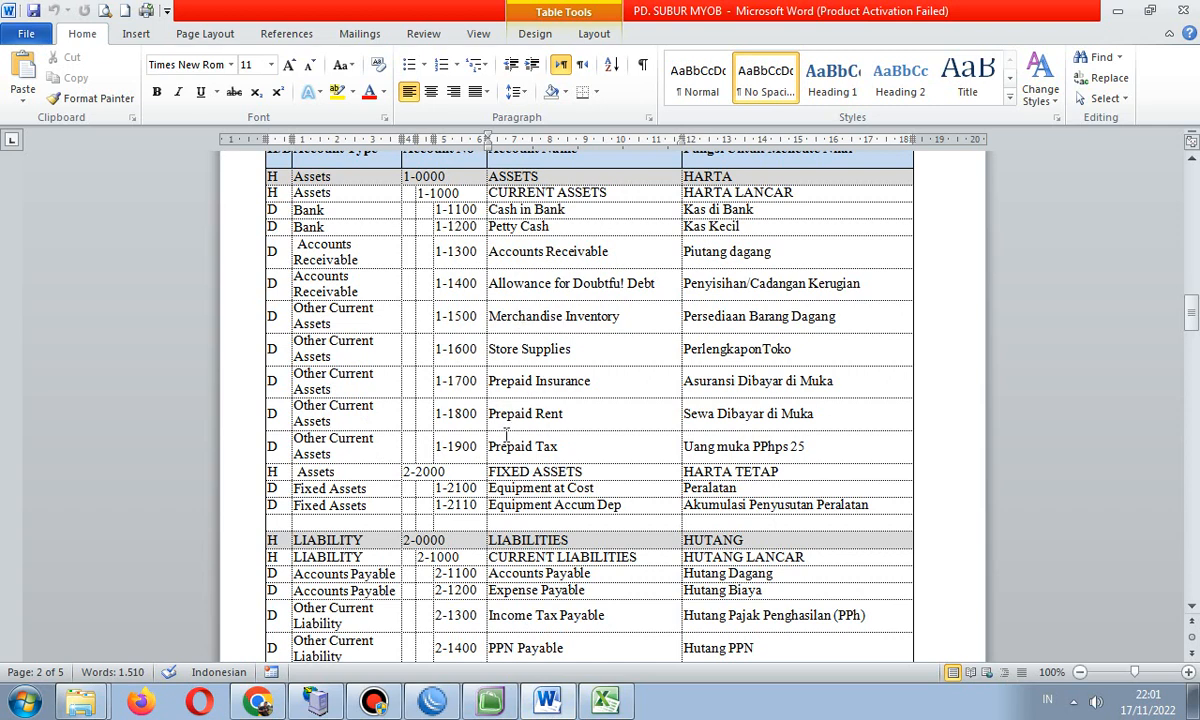
click(490, 700)
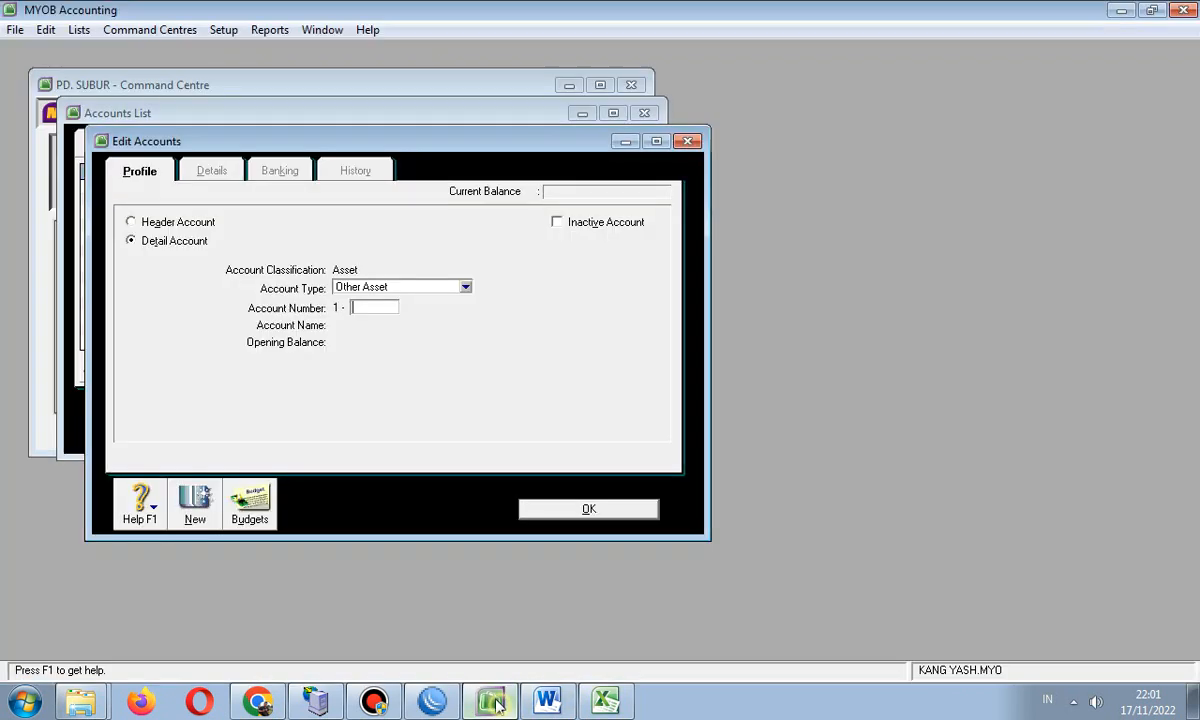
text(1)
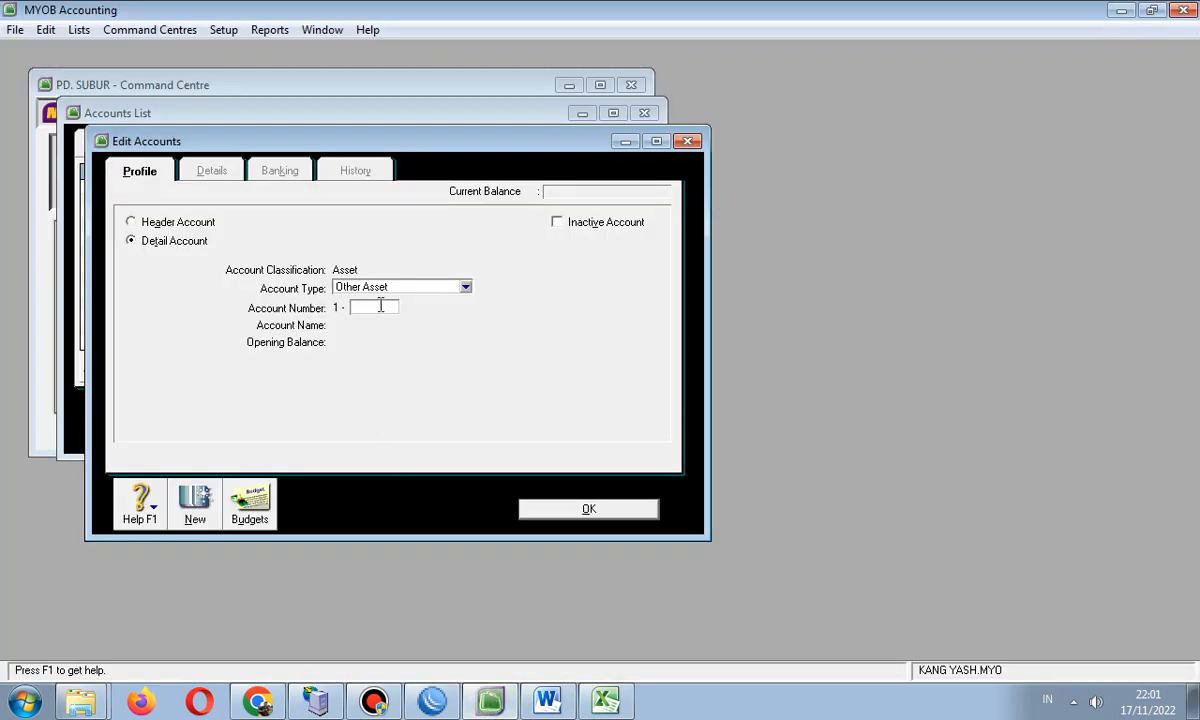
text(500)
key(Tab)
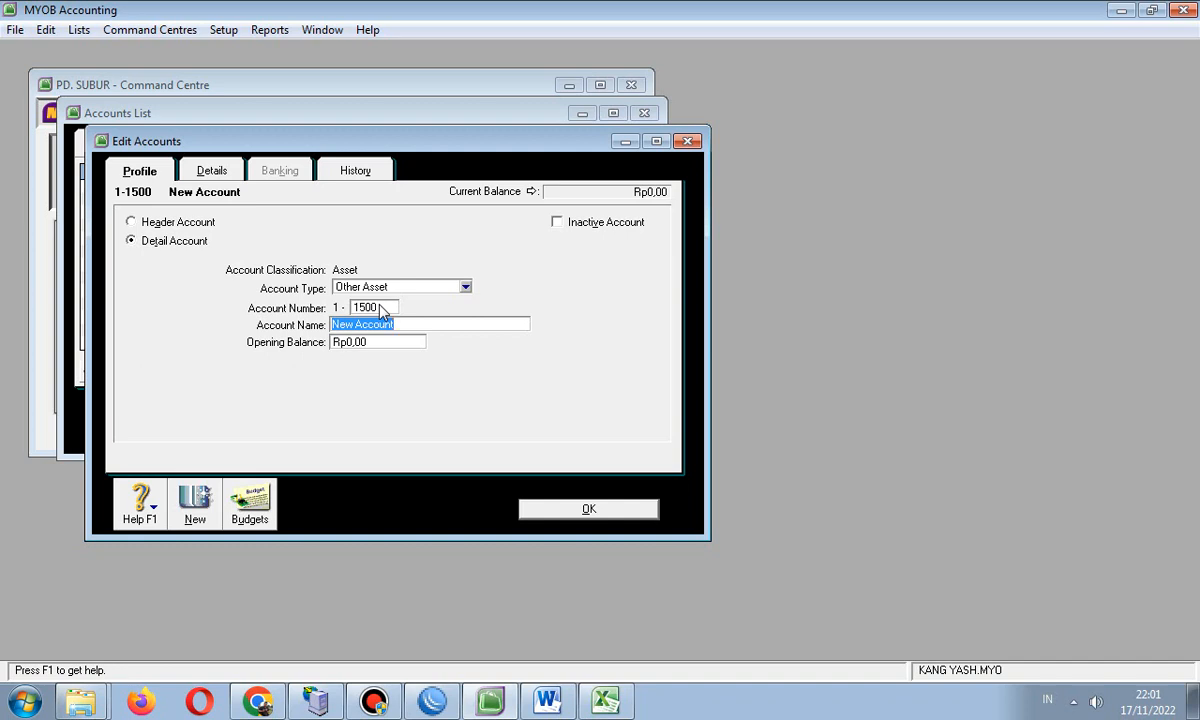
text(Mercha)
text(nid)
key(BackSpace)
key(BackSpace)
text(dise Inventory)
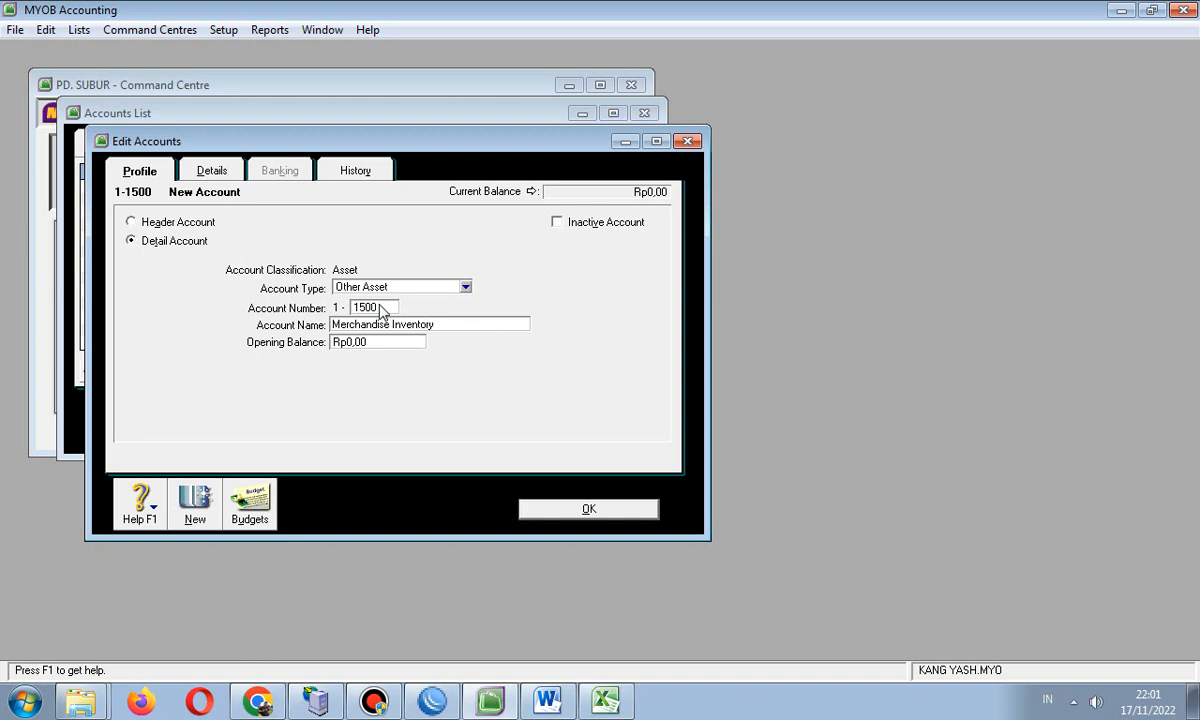
key(Tab)
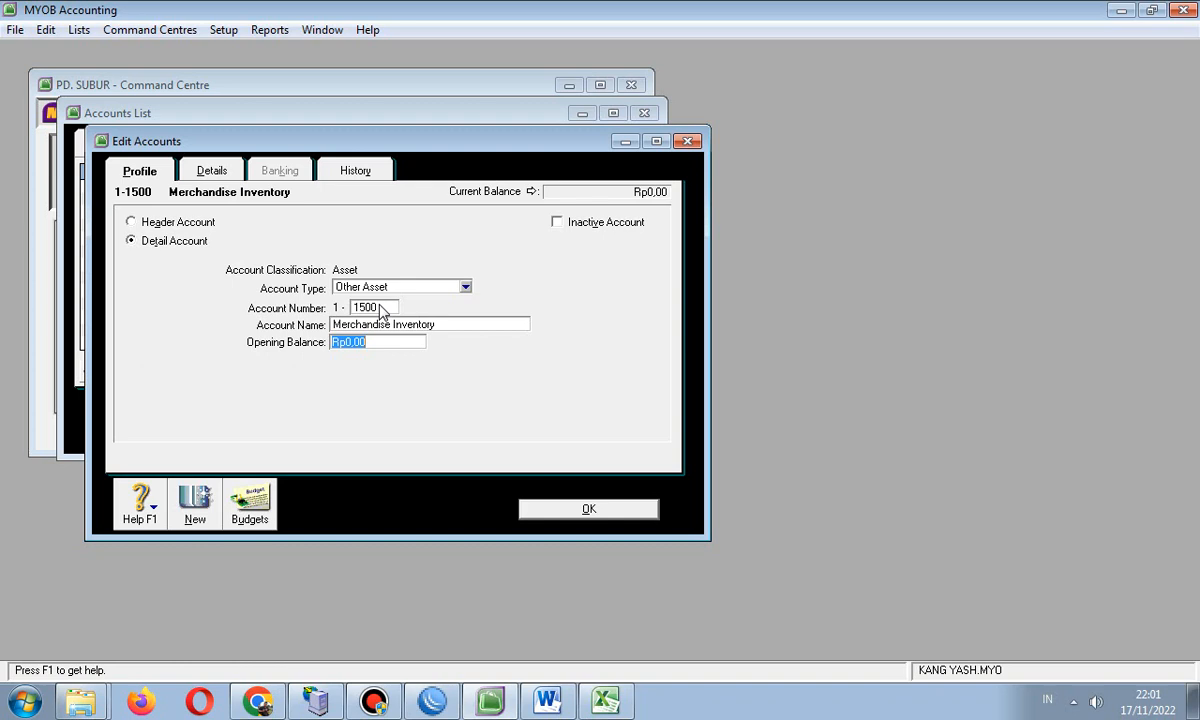
click(573, 509)
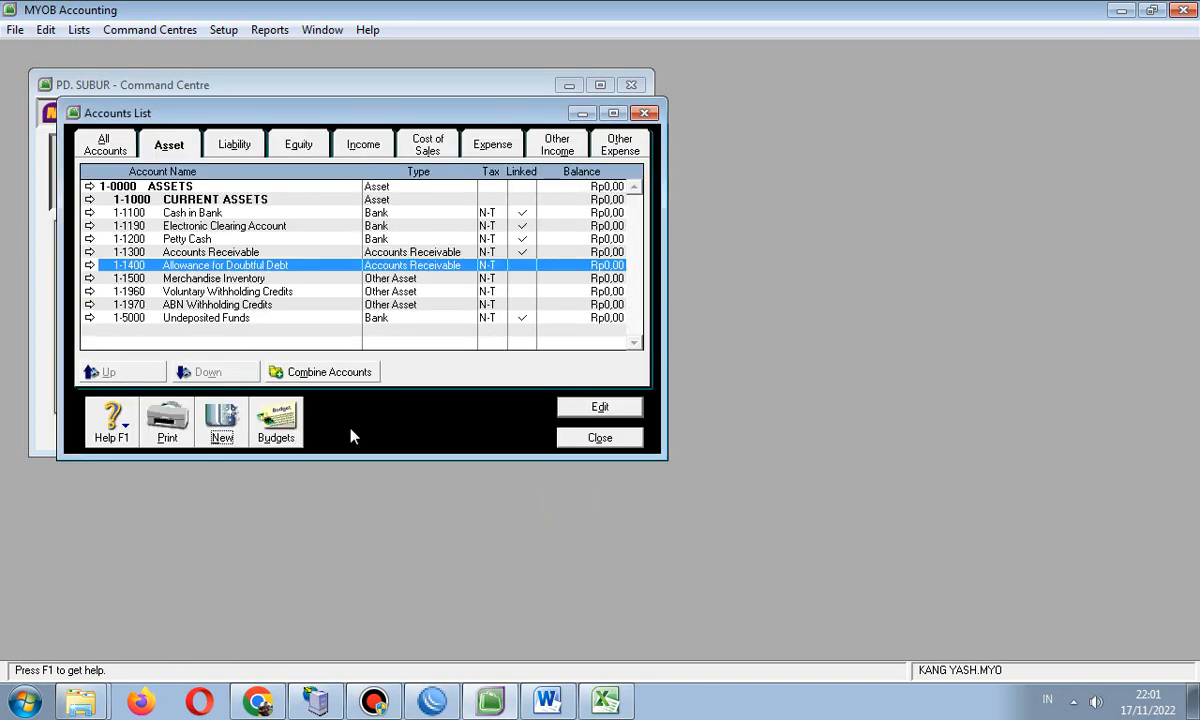
- Discard a blank new account form and check the account table in Word
click(188, 290)
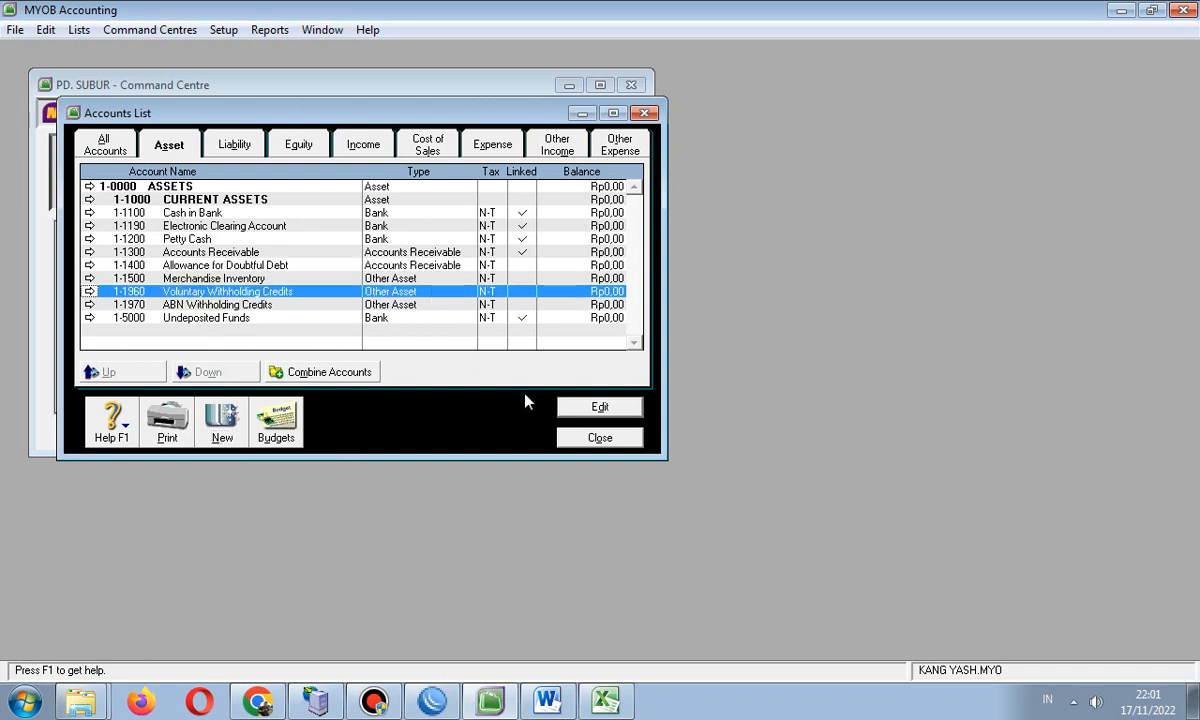
click(205, 410)
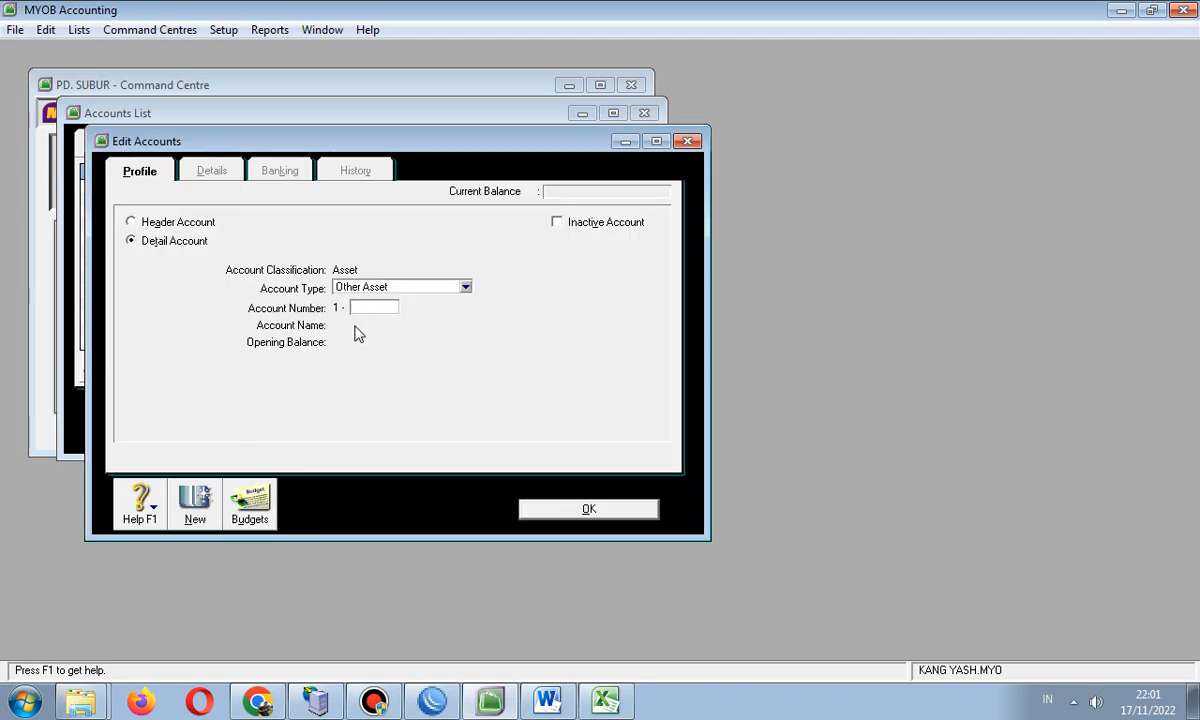
click(688, 142)
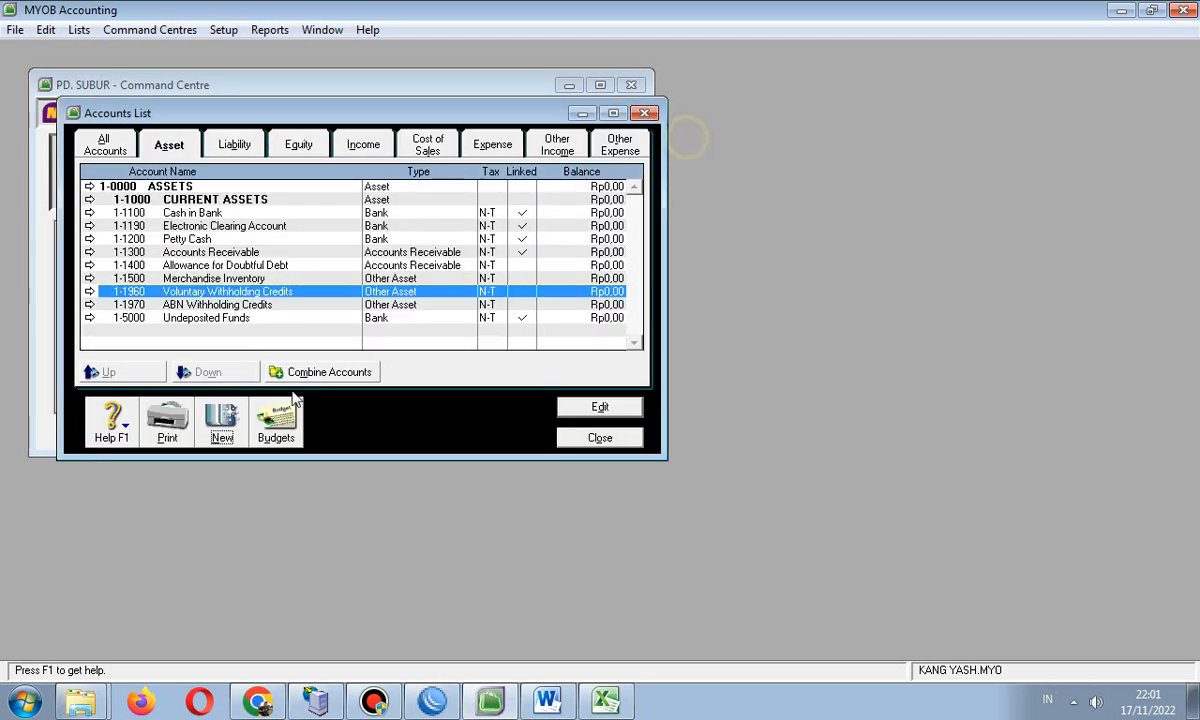
click(548, 702)
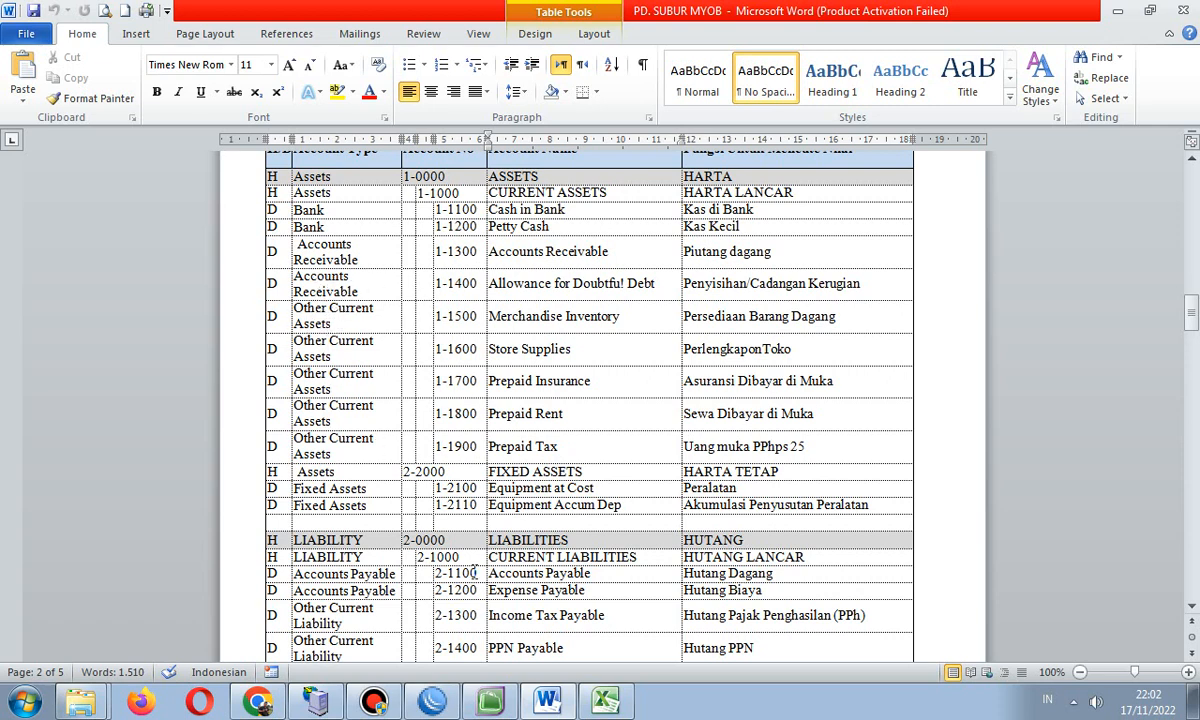
click(490, 702)
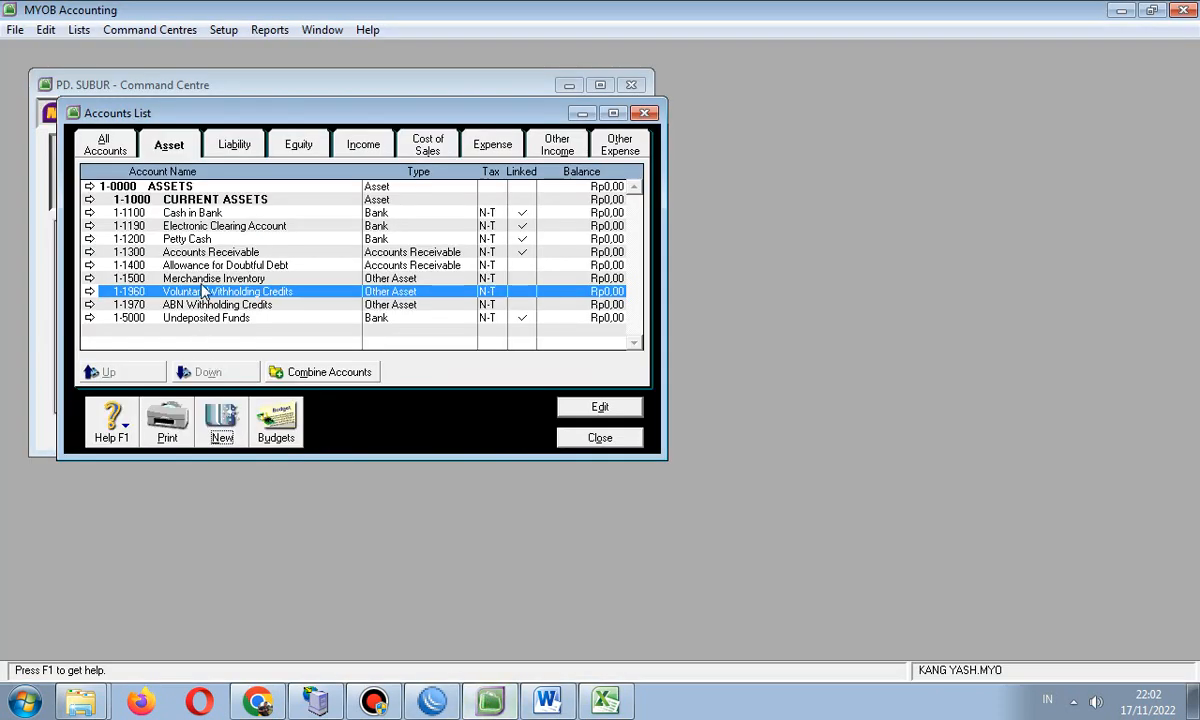
click(276, 280)
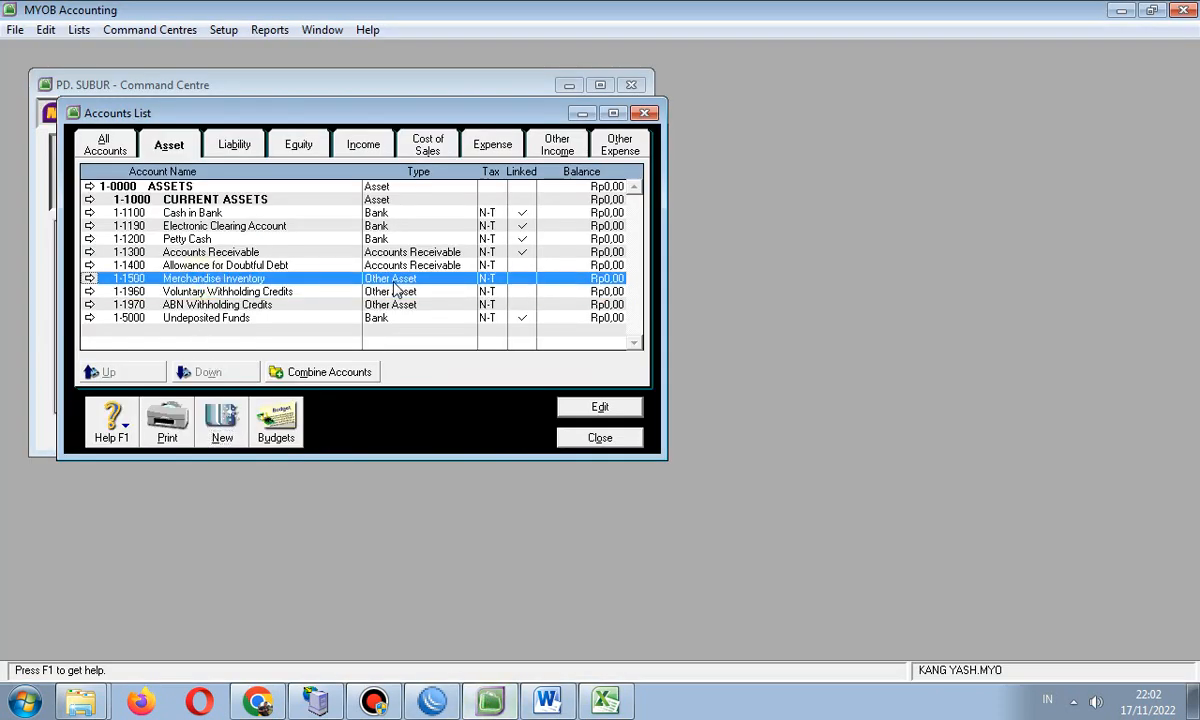
double_click(190, 278)
click(465, 287)
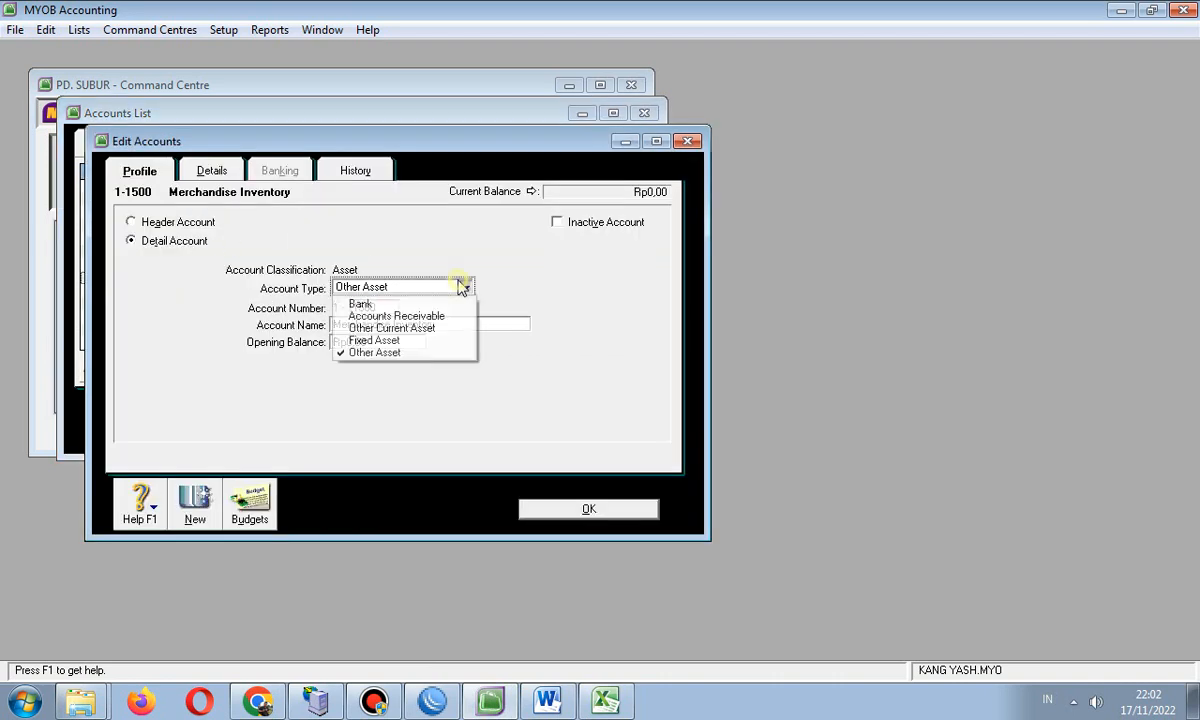
click(436, 329)
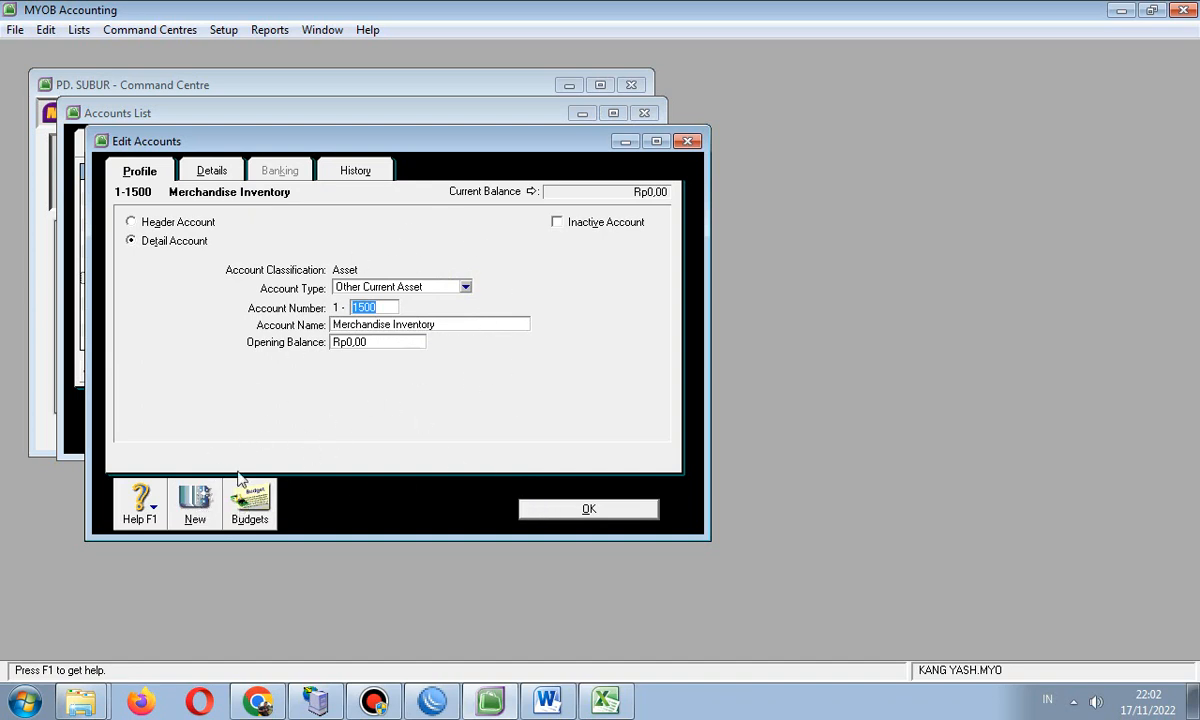
click(195, 508)
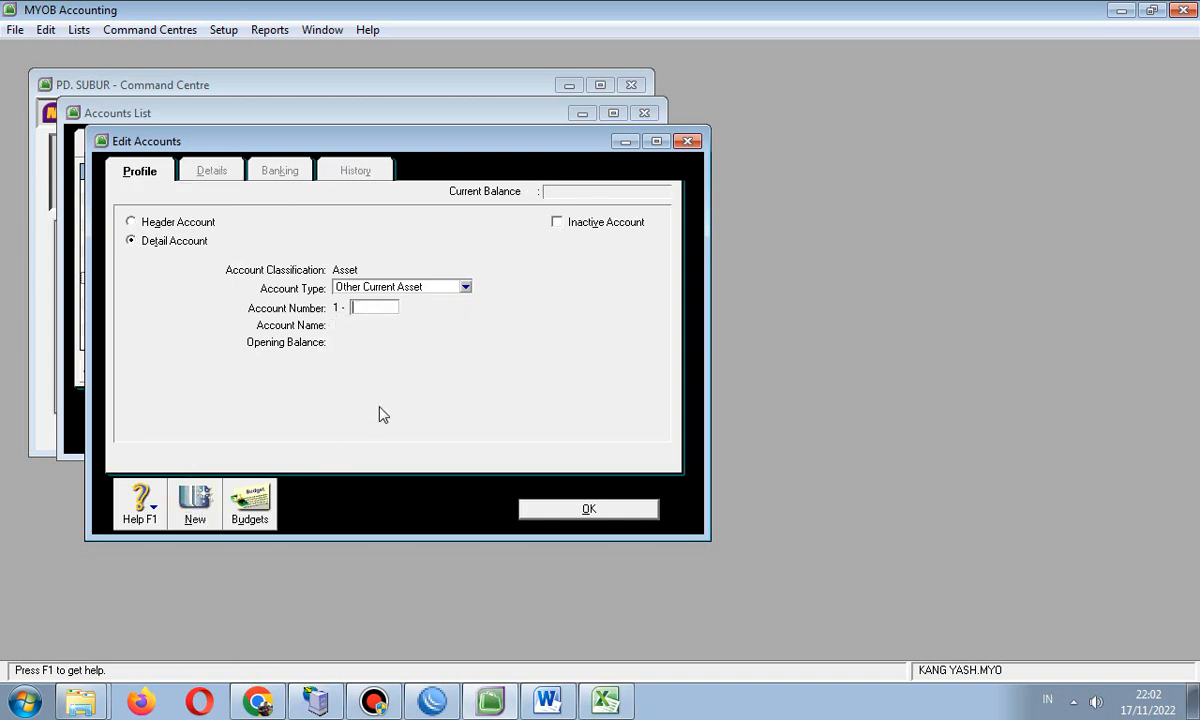
- Enter account number 1600 named Store Supplies as an Other Current Asset and save it
text(1600)
key(Tab)
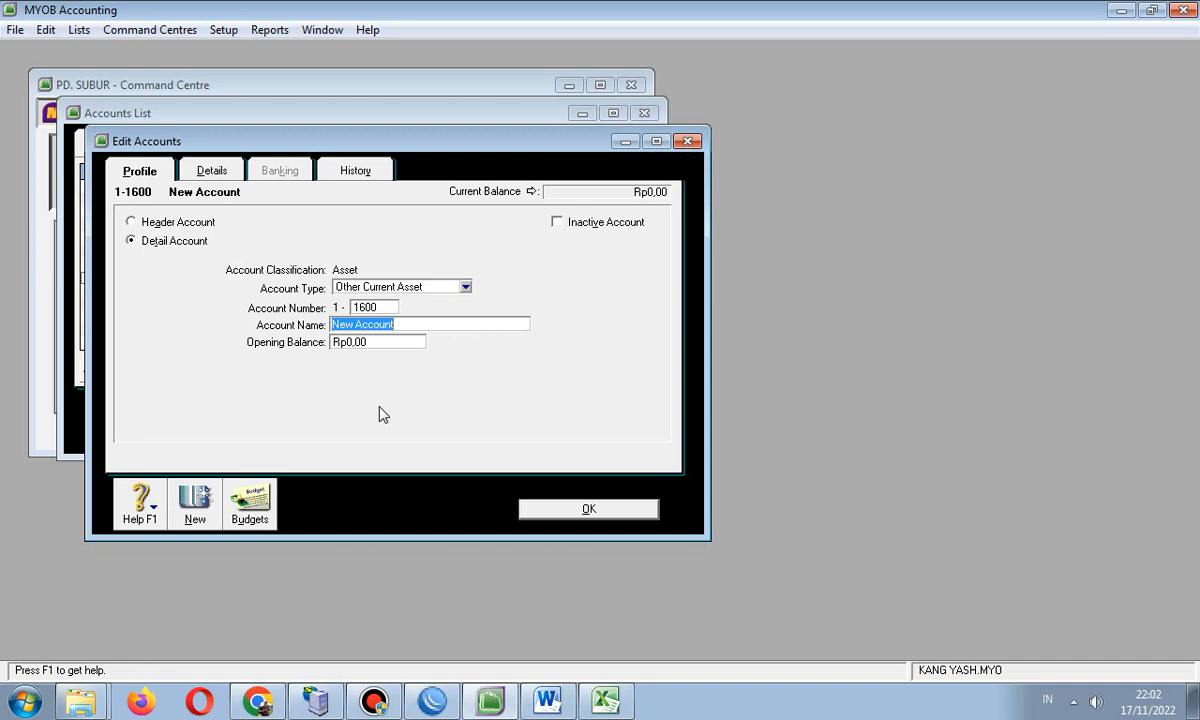
text(BRI)
key(BackSpace)
key(BackSpace)
key(BackSpace)
text(Store)
text( Supplies)
key(BackSpace)
text(is)
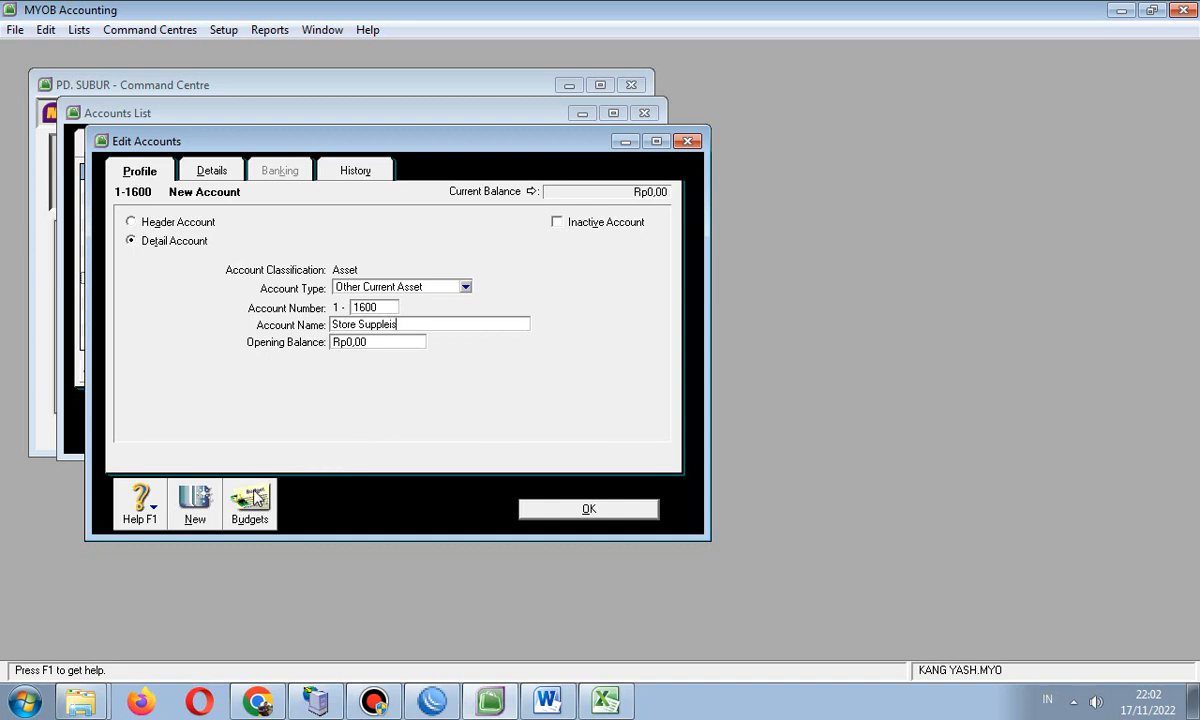
click(195, 497)
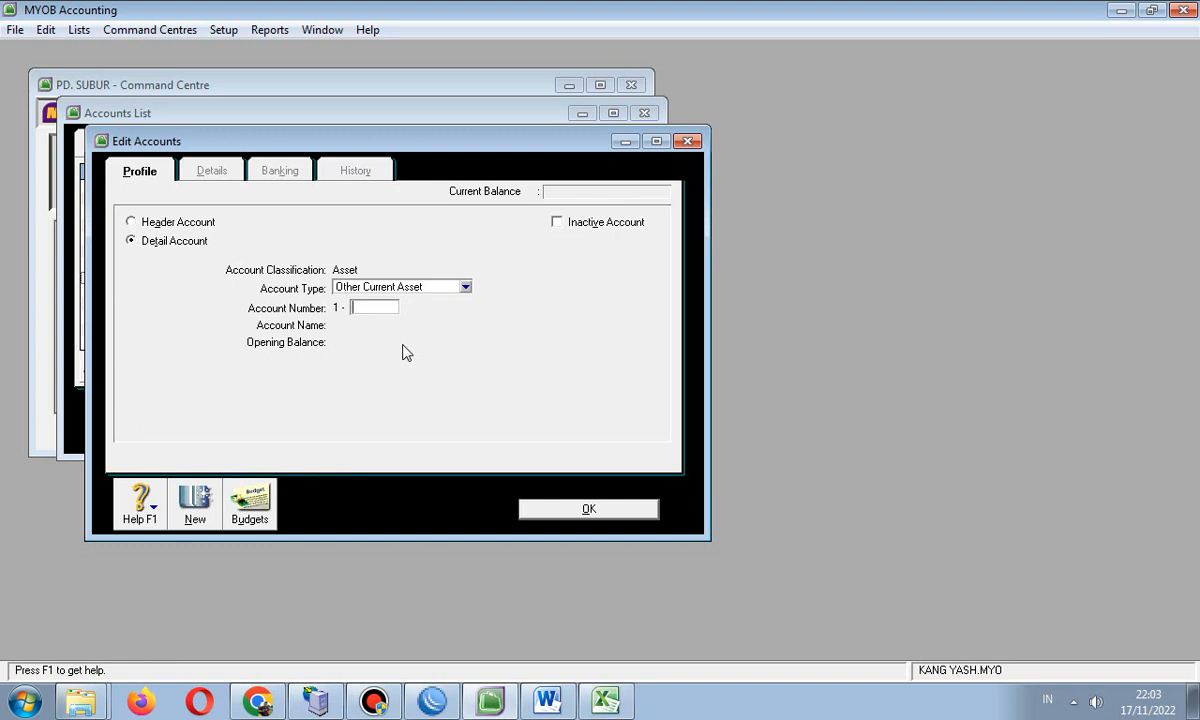
- Create account 1-1700 Prepaid Insurance
text(1700)
key(Tab)
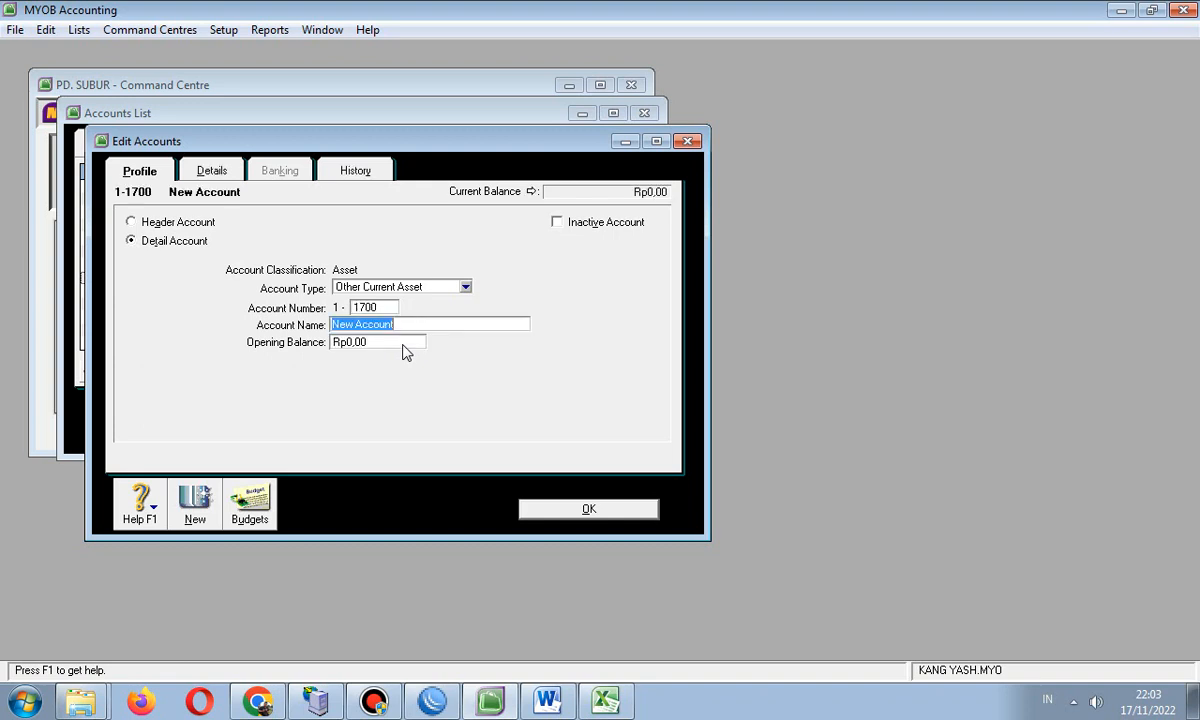
text(Oreoaid)
key(BackSpace)
key(BackSpace)
key(BackSpace)
key(BackSpace)
key(BackSpace)
key(BackSpace)
key(BackSpace)
key(BackSpace)
key(BackSpace)
key(BackSpace)
key(BackSpace)
key(BackSpace)
text(epai)
click(197, 497)
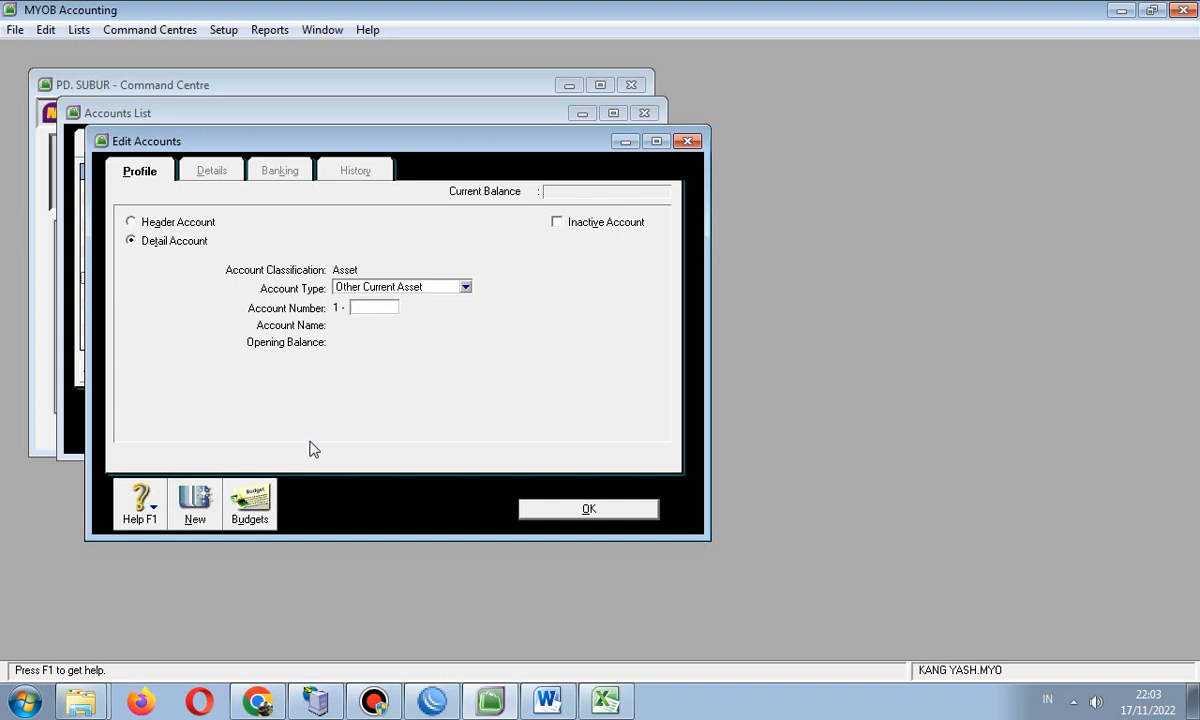
- Create account 1-1800 Prepaid Rent and begin 1-1900 Prepaid Tax
text(1800)
key(Tab)
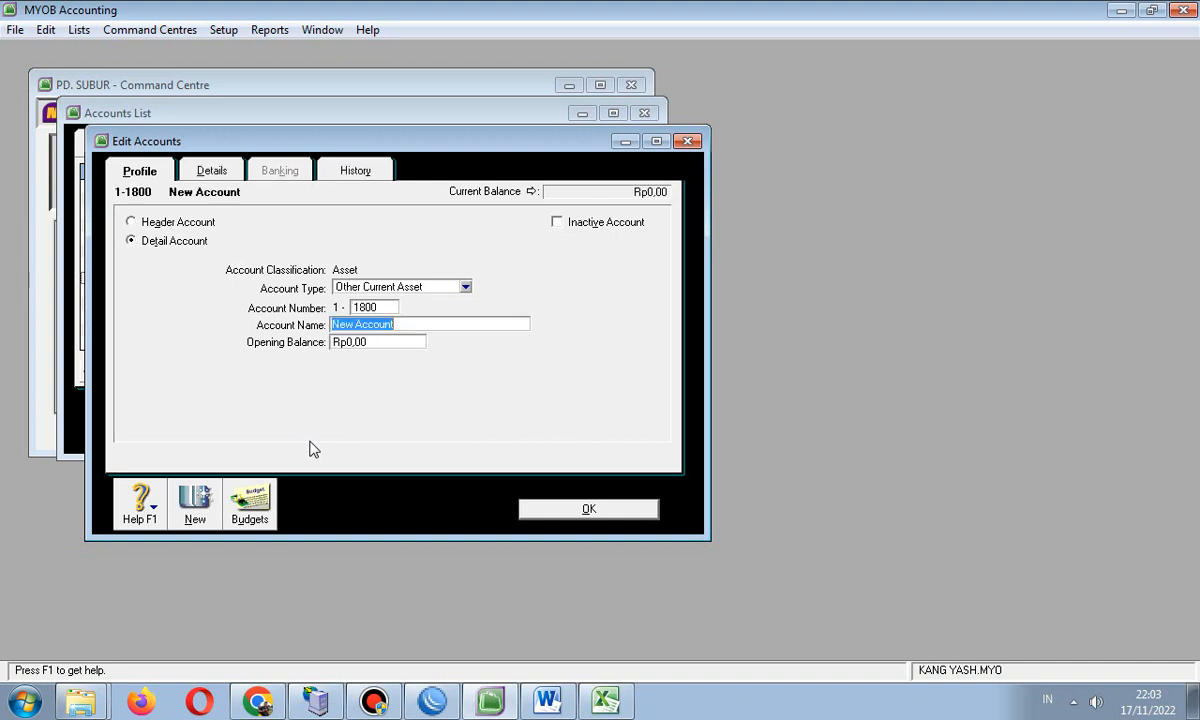
text(Prepaid Rent)
click(210, 497)
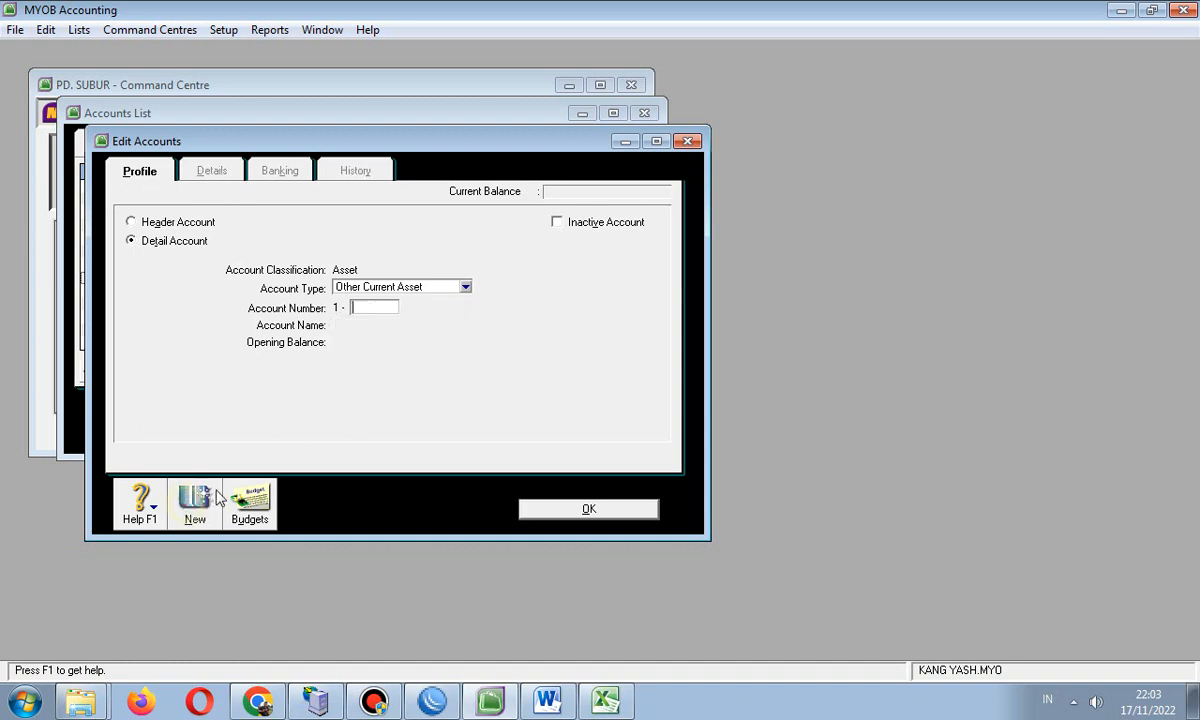
text(1900)
key(Tab)
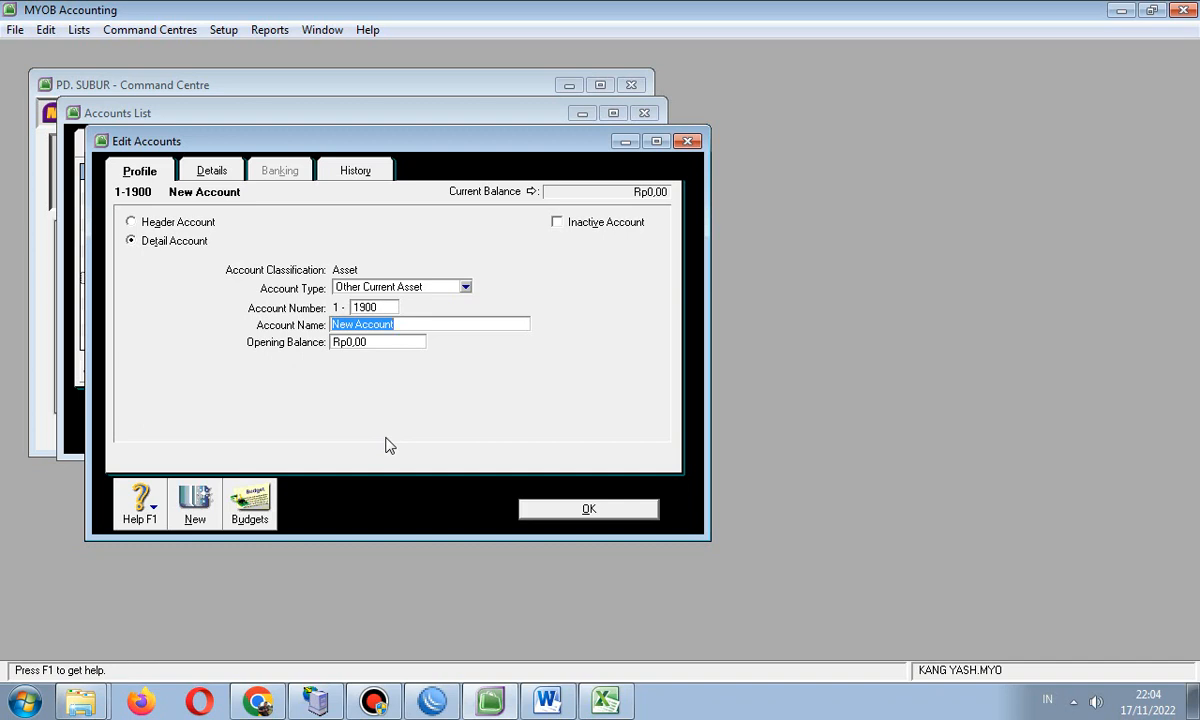
text(Prepaid Tax)
- Save 1-1900 Prepaid Tax and check the new prepaid accounts in the asset list
click(552, 510)
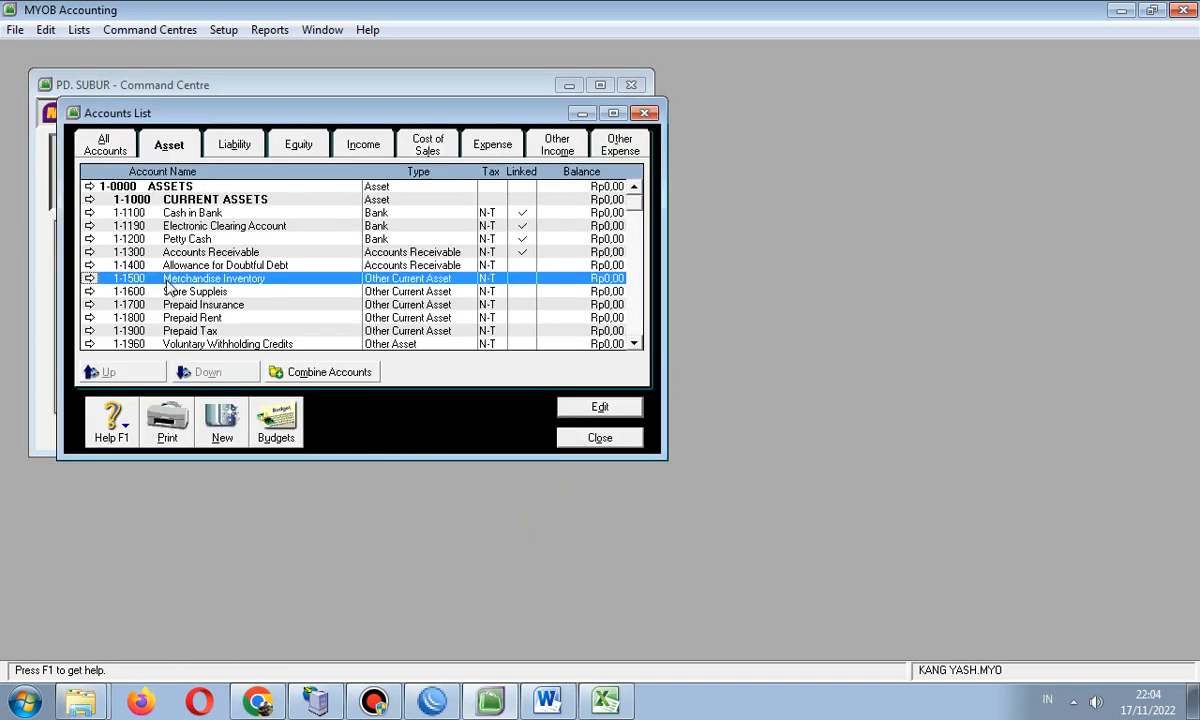
scroll(208, 262, down, 1)
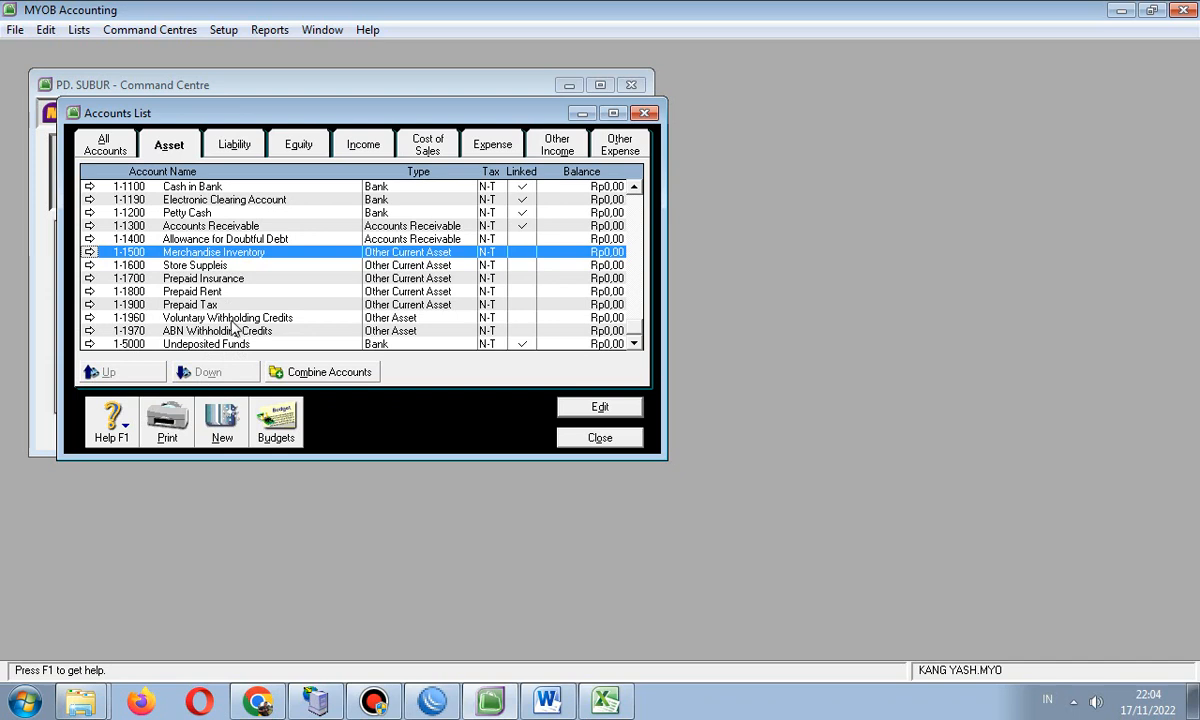
click(230, 318)
click(230, 330)
click(229, 318)
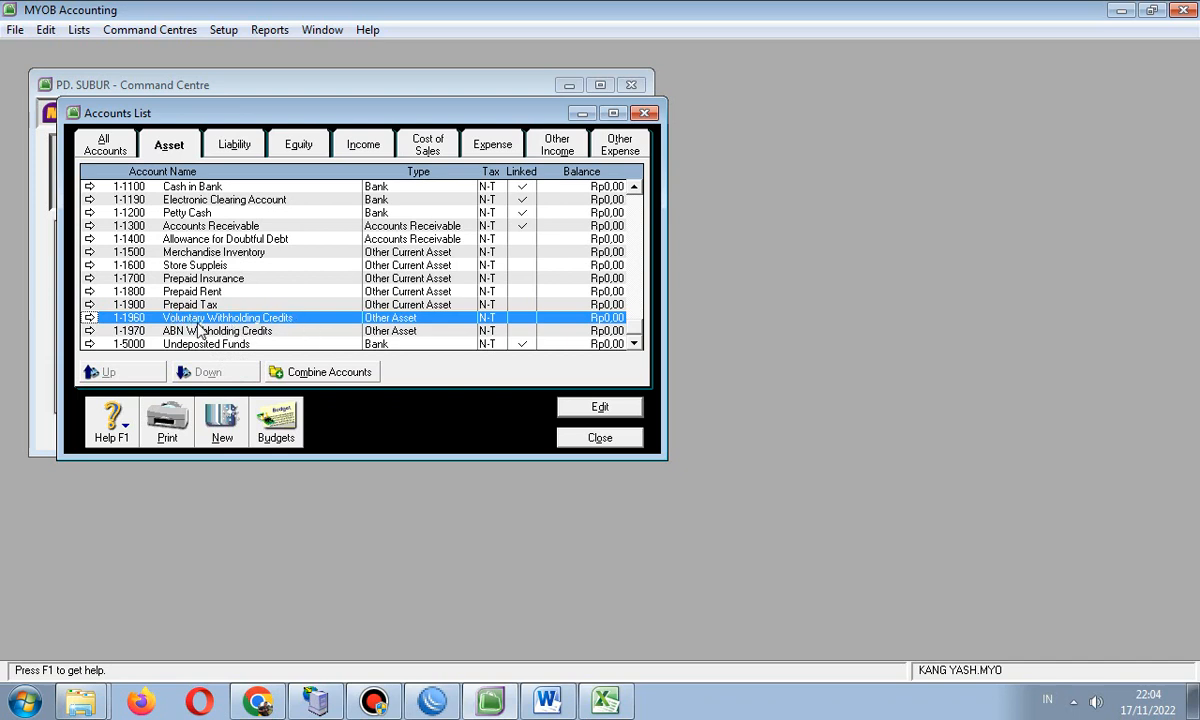
click(165, 330)
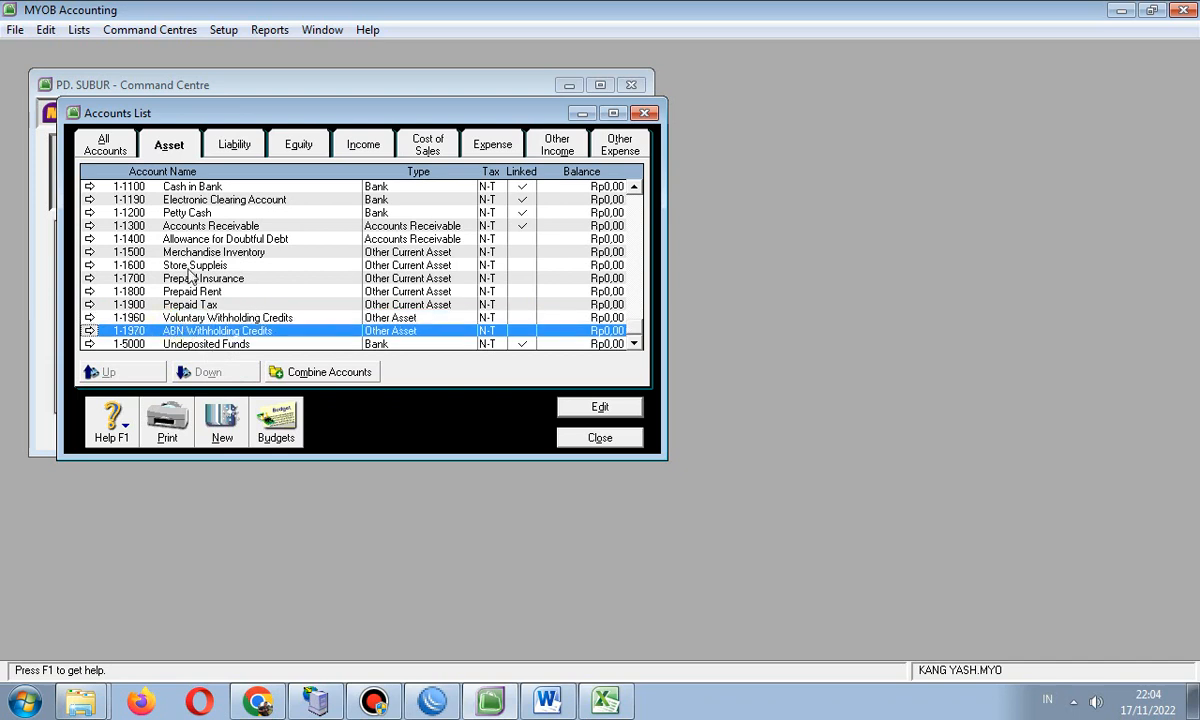
click(78, 30)
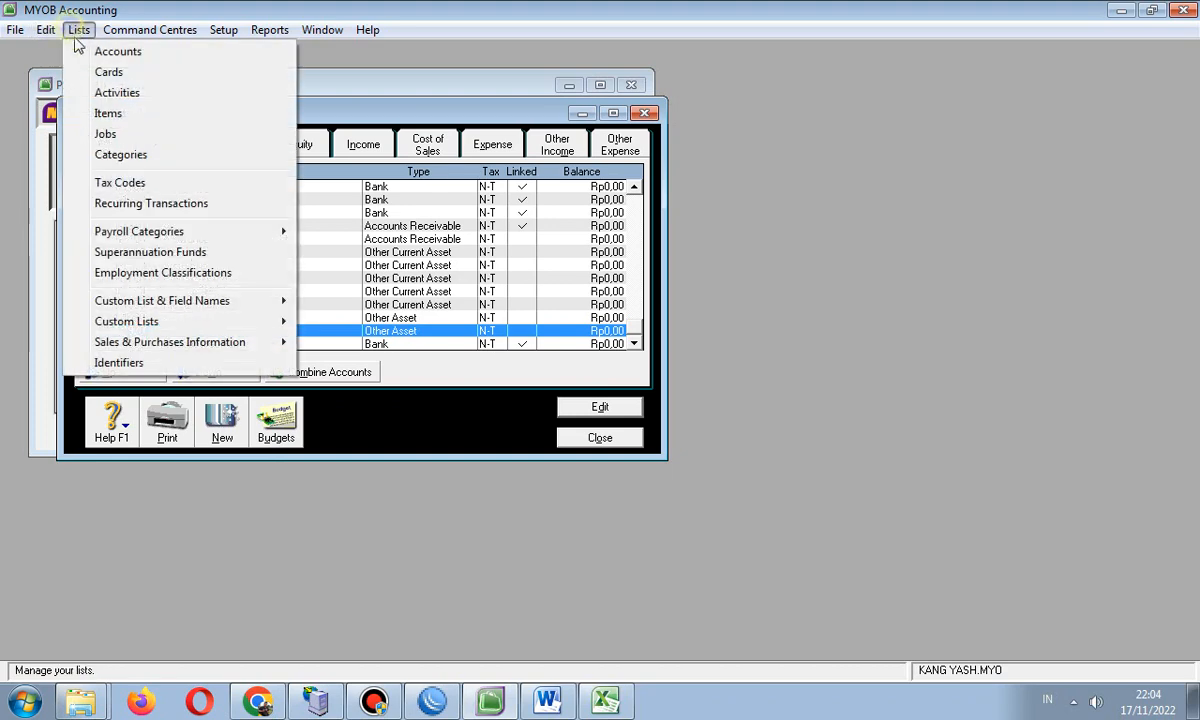
- Show the Liability accounts and review the PPN and 2-3000 GST Liabilities groups
mouse_move(110, 30)
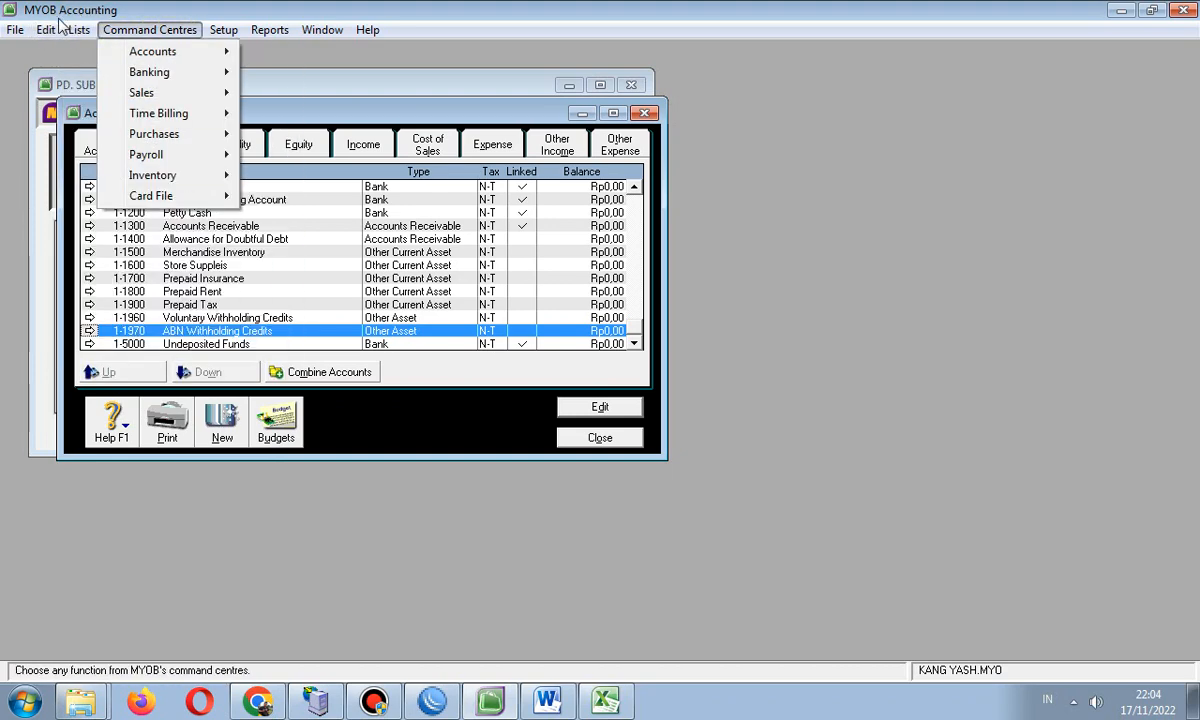
click(268, 276)
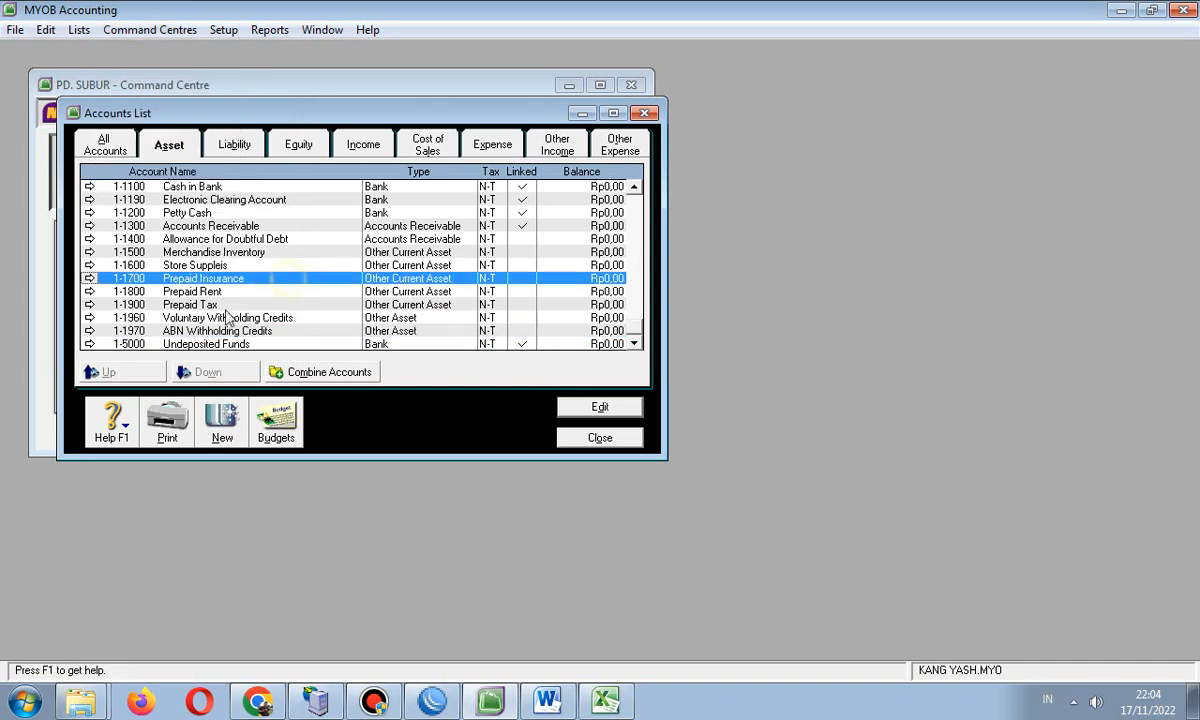
click(222, 143)
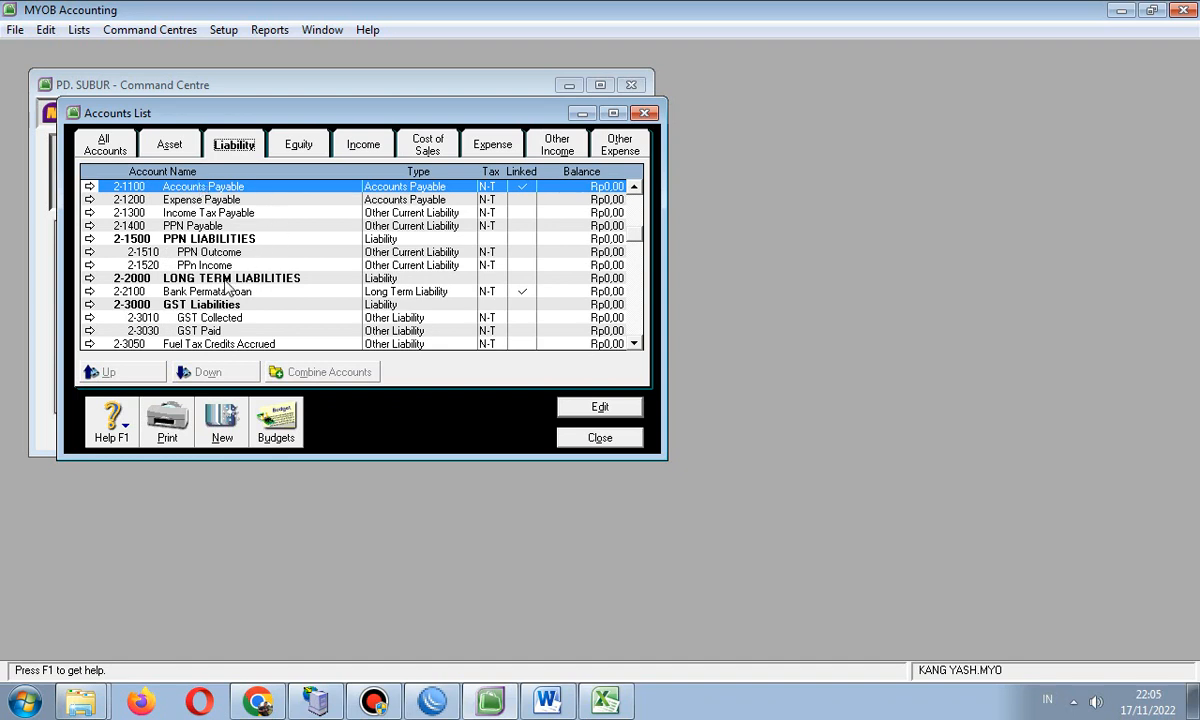
scroll(240, 288, down, 2)
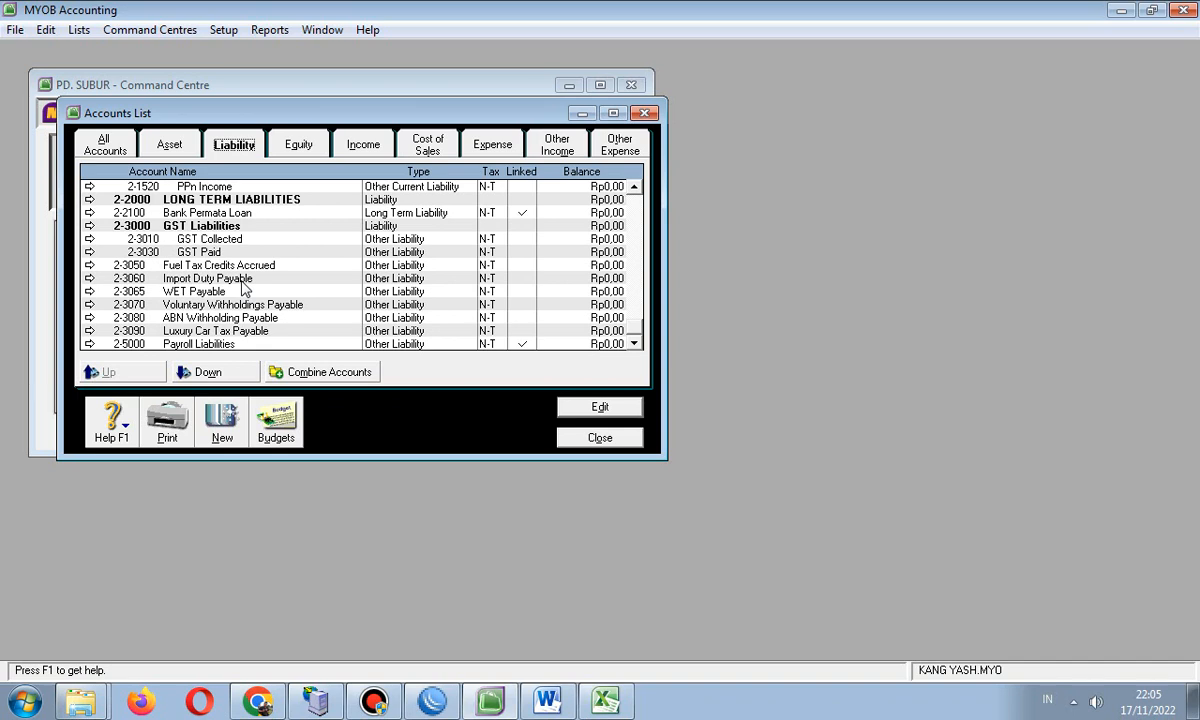
scroll(243, 289, up, 2)
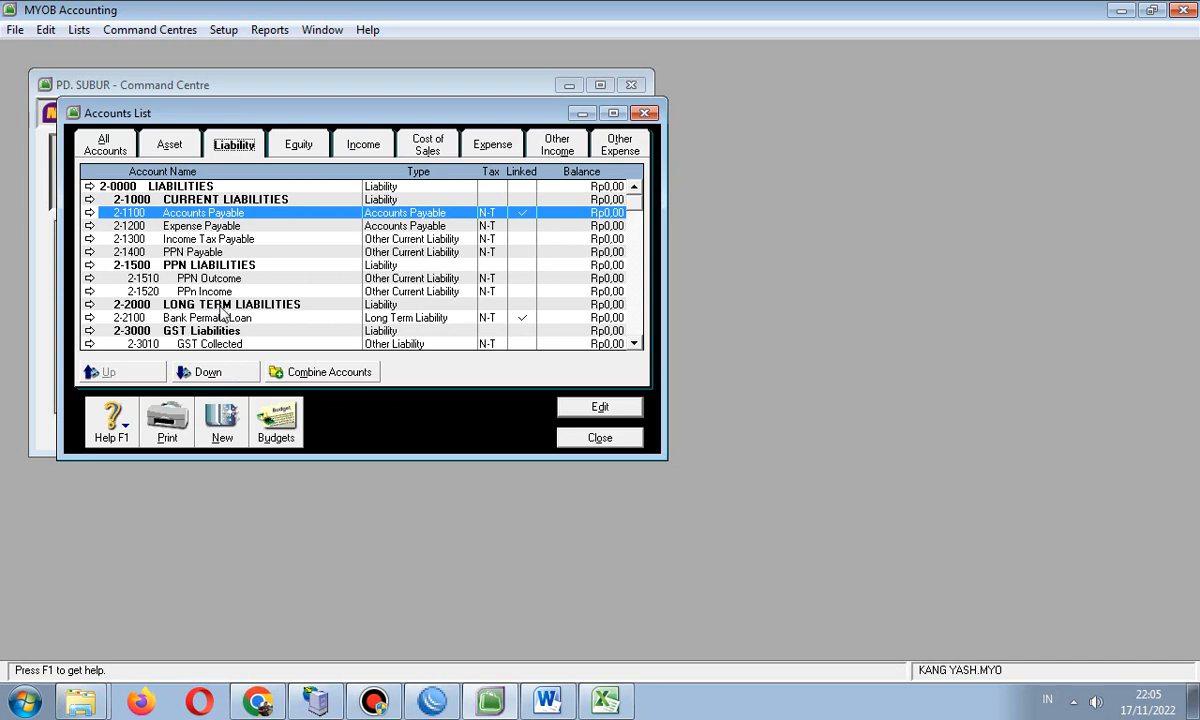
scroll(263, 332, down, 1)
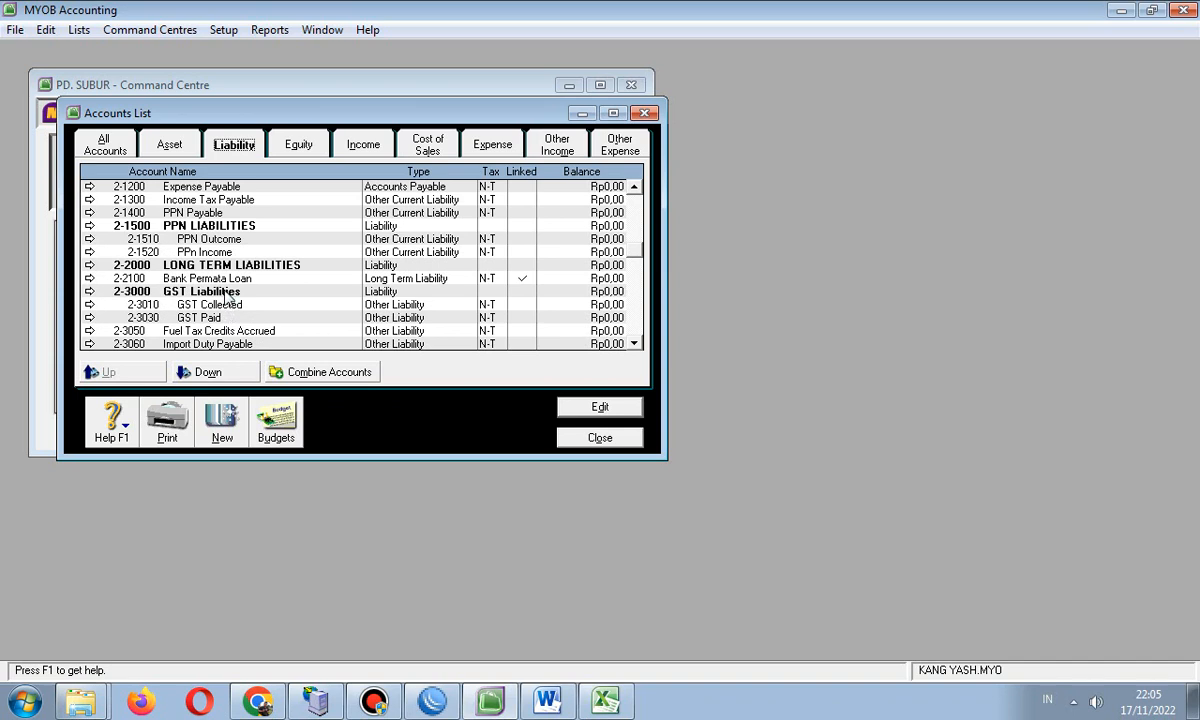
click(228, 292)
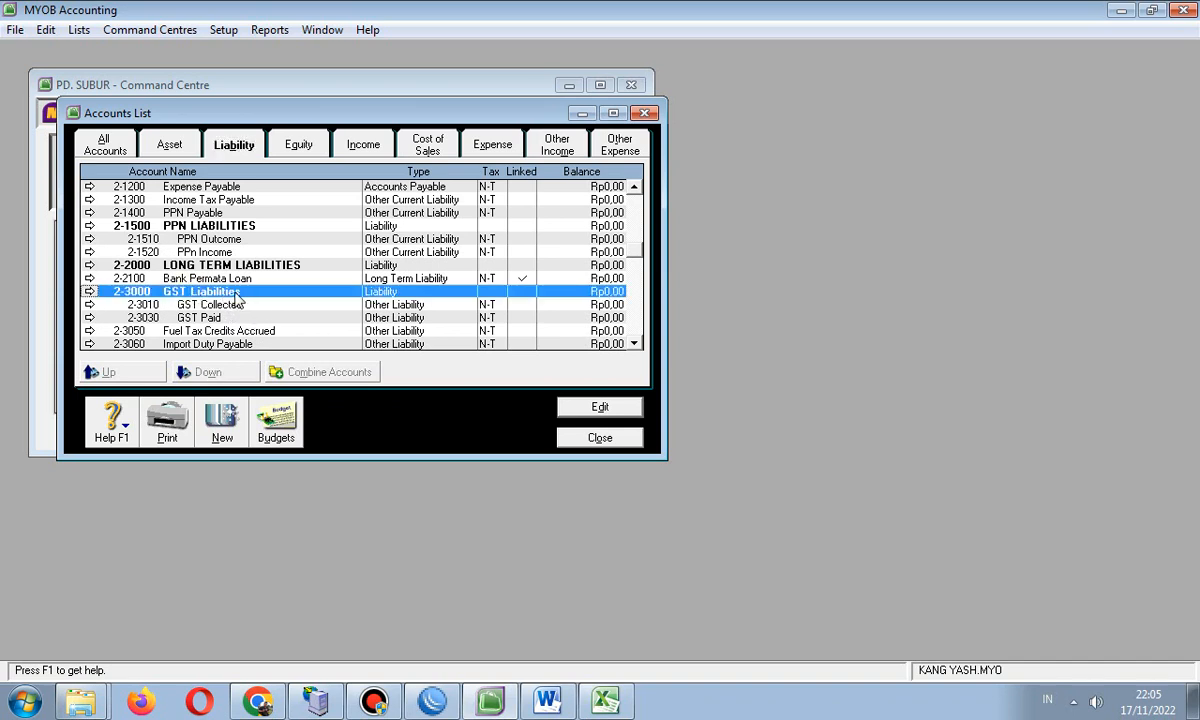
scroll(235, 295, down, 2)
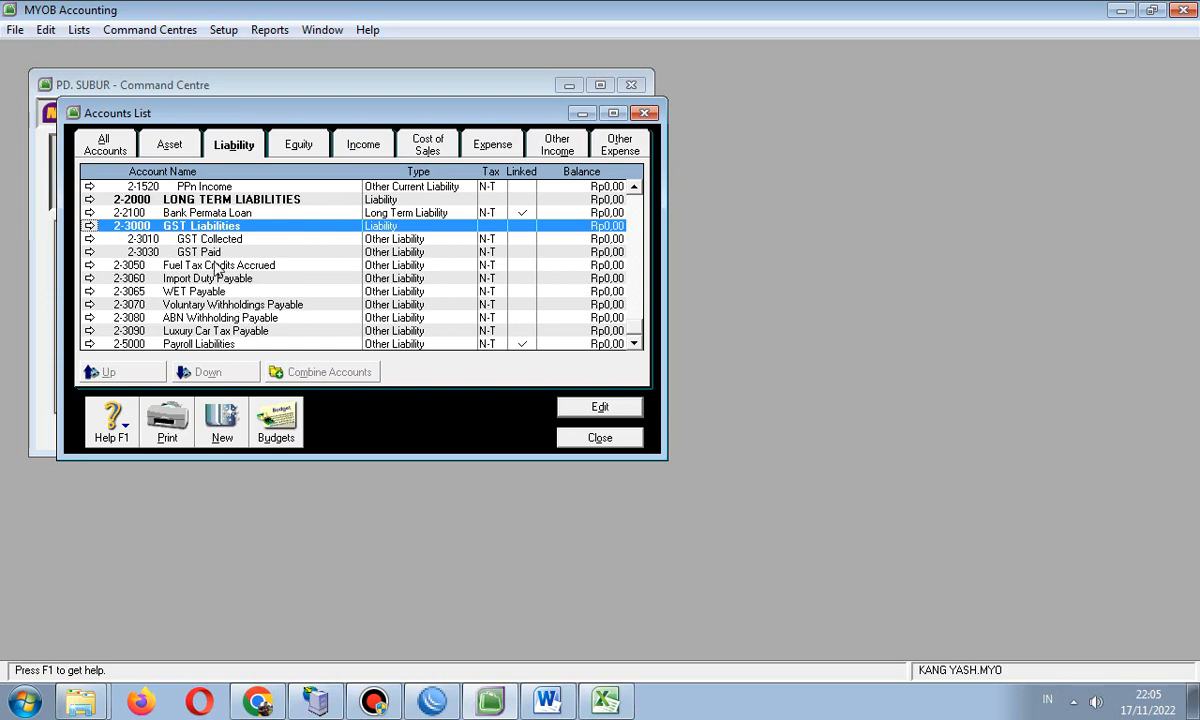
scroll(216, 259, up, 1)
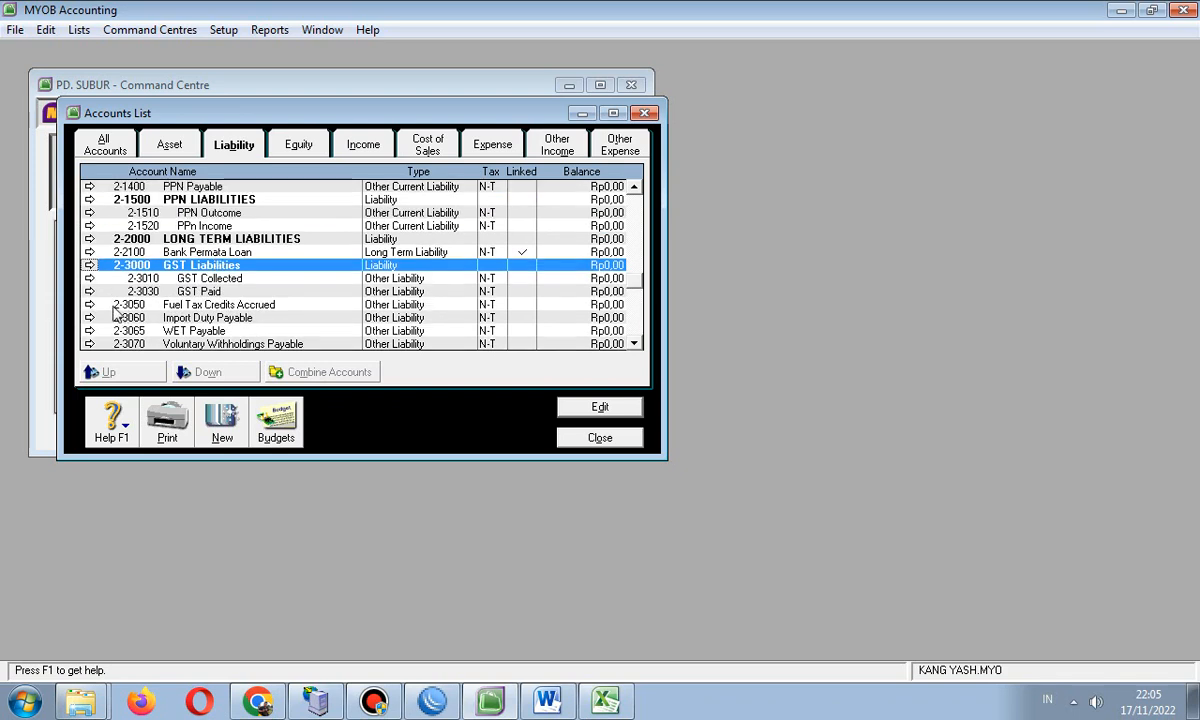
click(547, 700)
- Scroll the Word table to the liability rows, then return to MYOB
scroll(639, 412, down, 6)
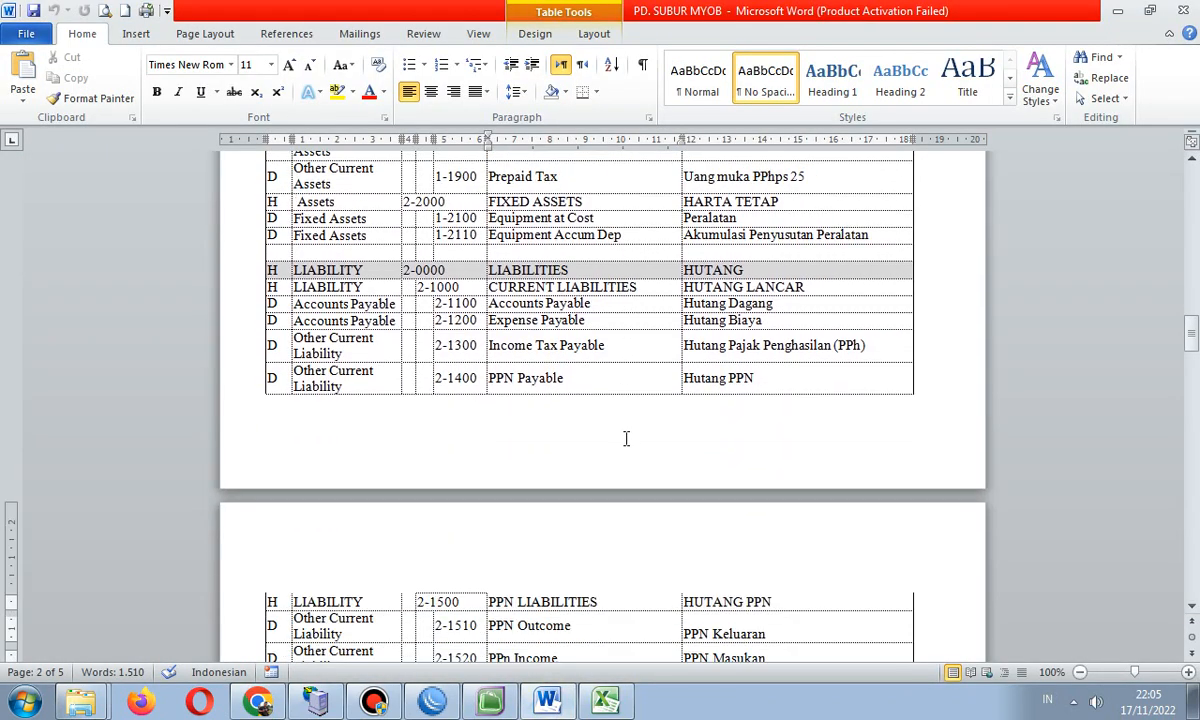
scroll(509, 632, down, 2)
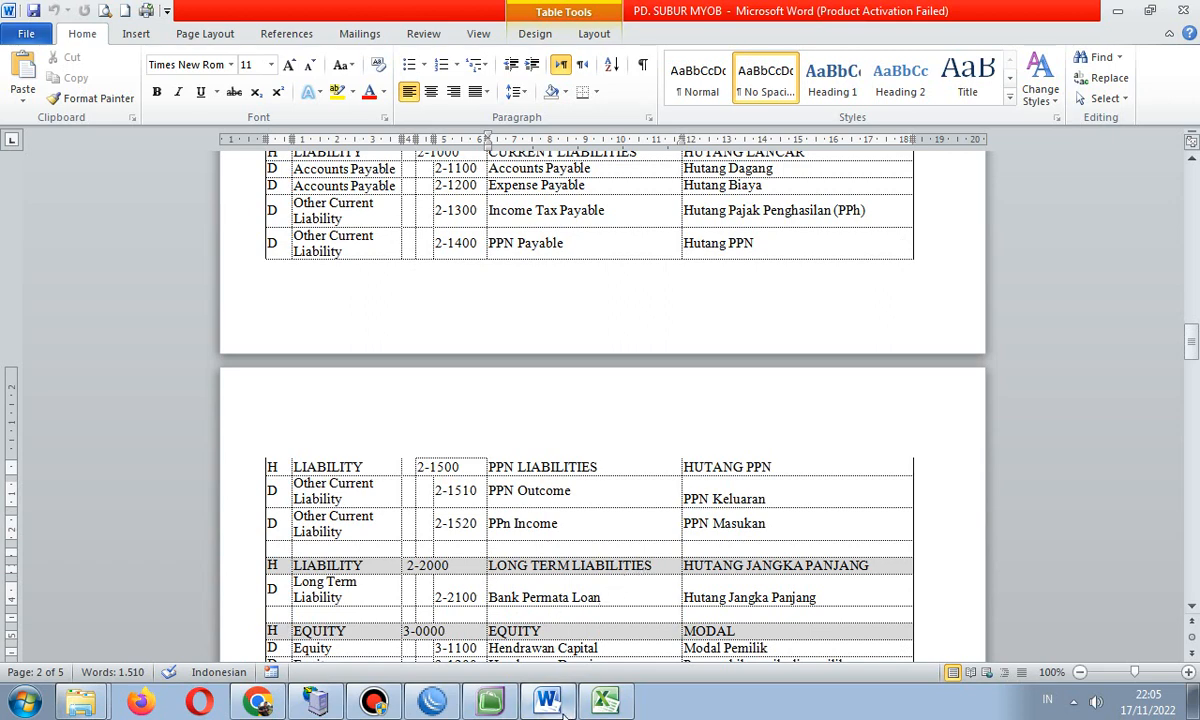
click(488, 703)
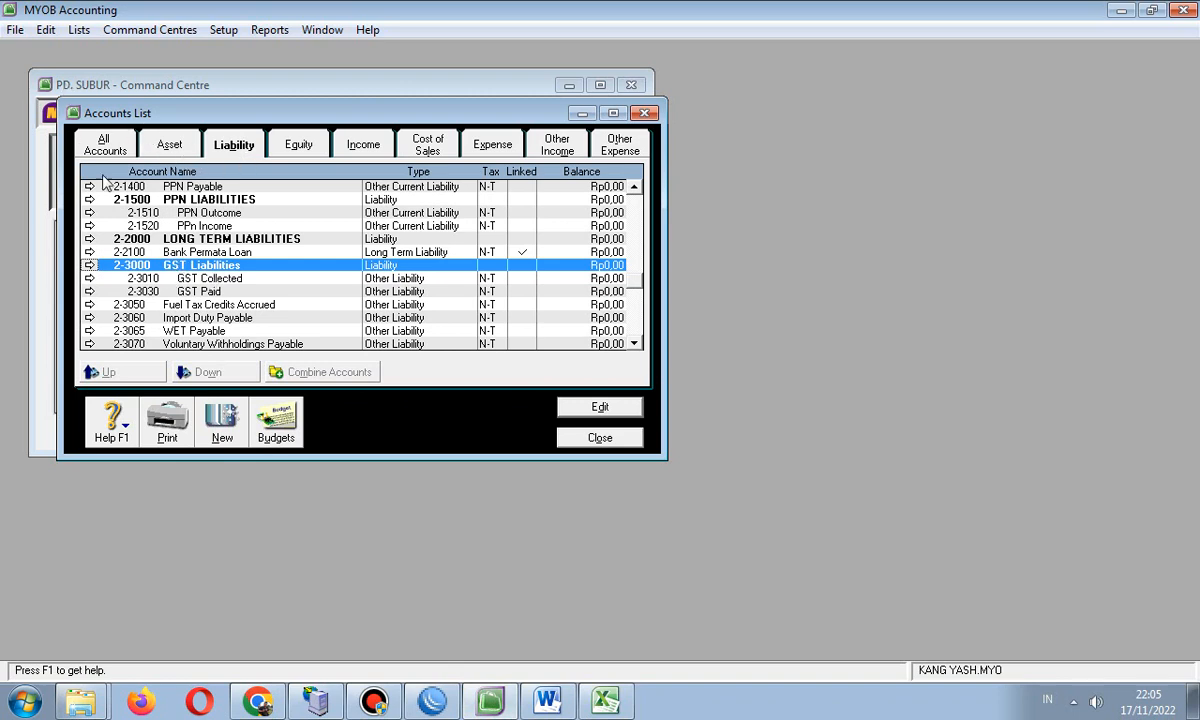
- Delete the GST Liabilities header account
click(45, 30)
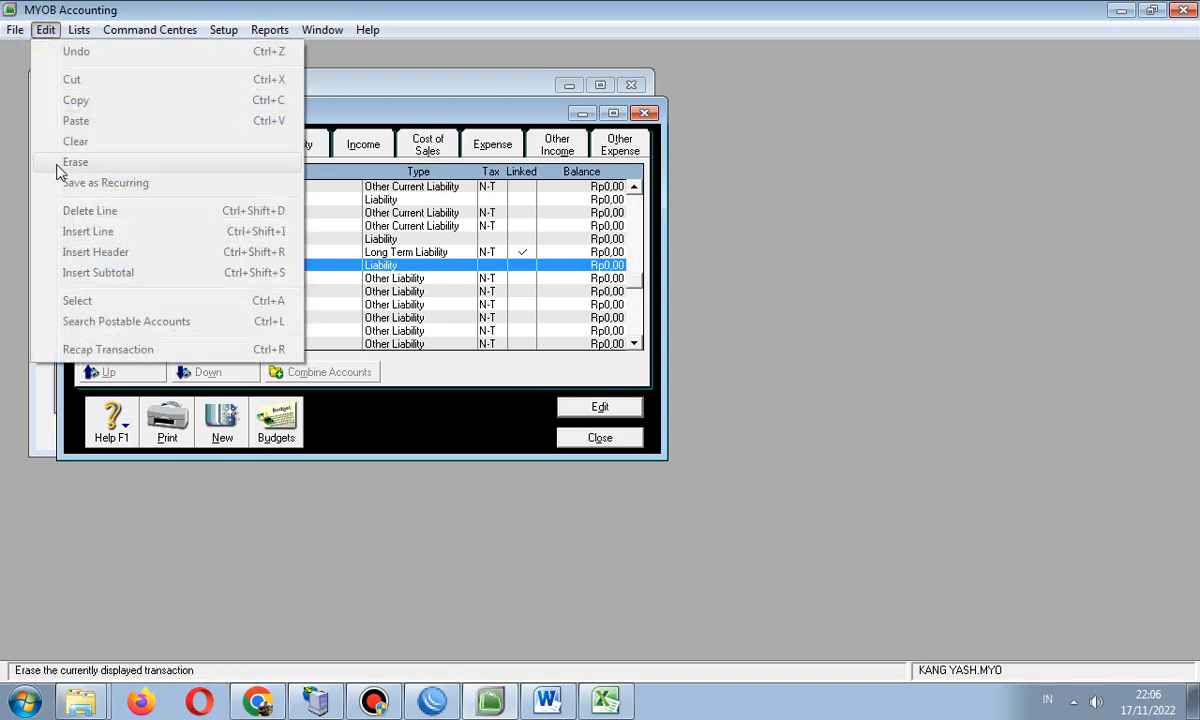
click(322, 270)
double_click(322, 270)
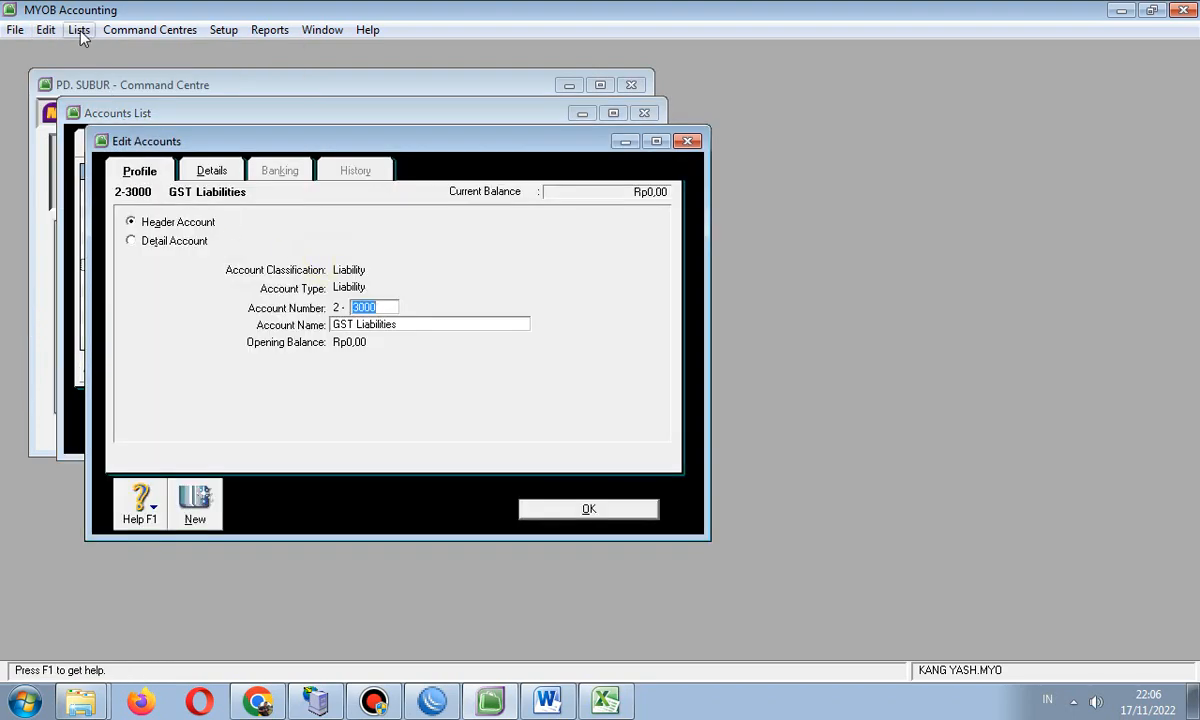
click(46, 30)
click(95, 162)
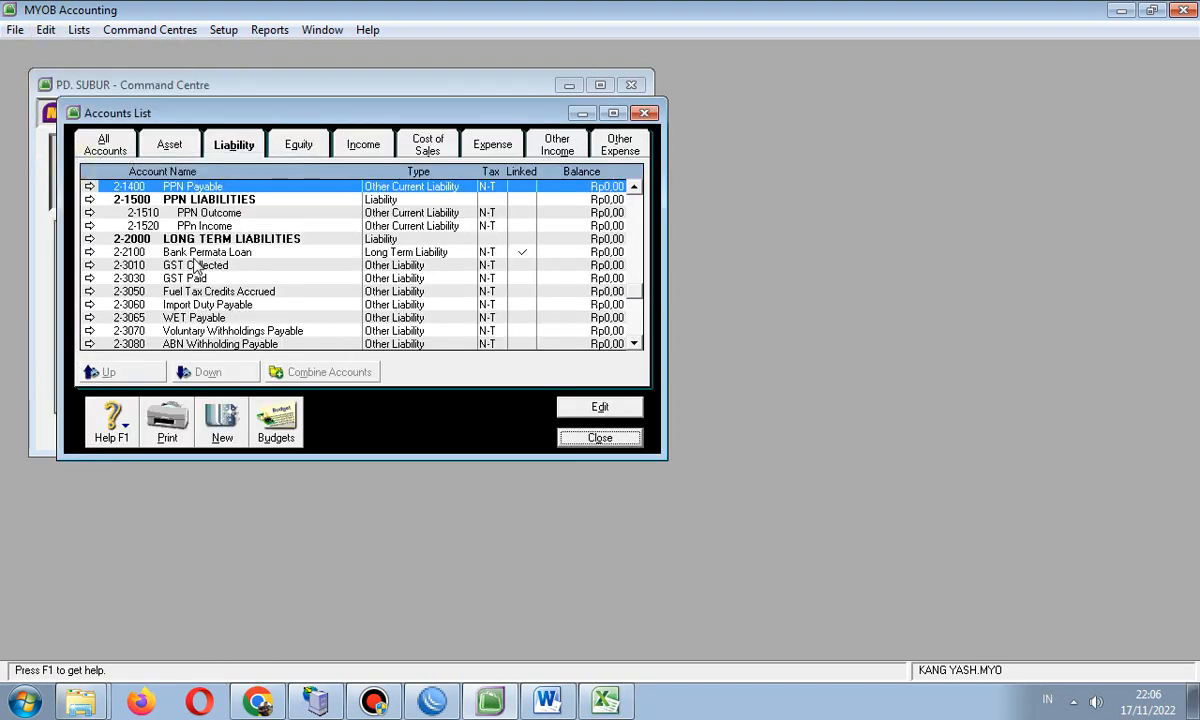
- Try deleting Luxury Car Tax Payable, which stays because a tax code uses it
scroll(200, 345, down, 1)
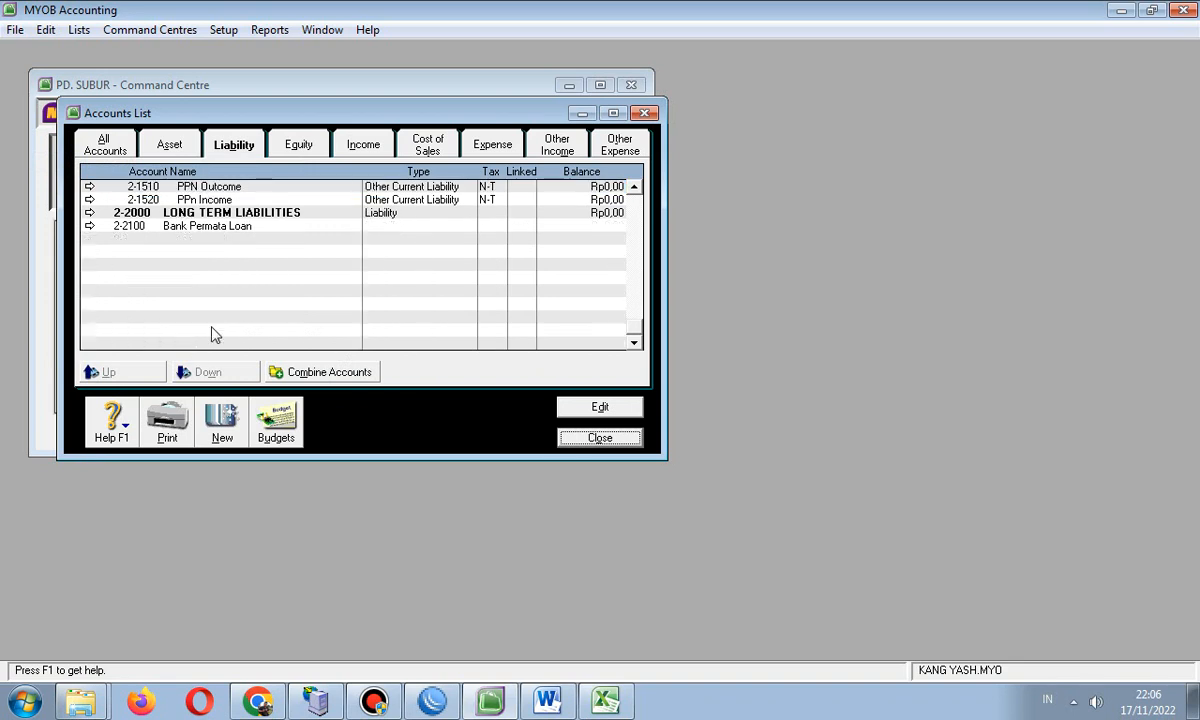
click(203, 332)
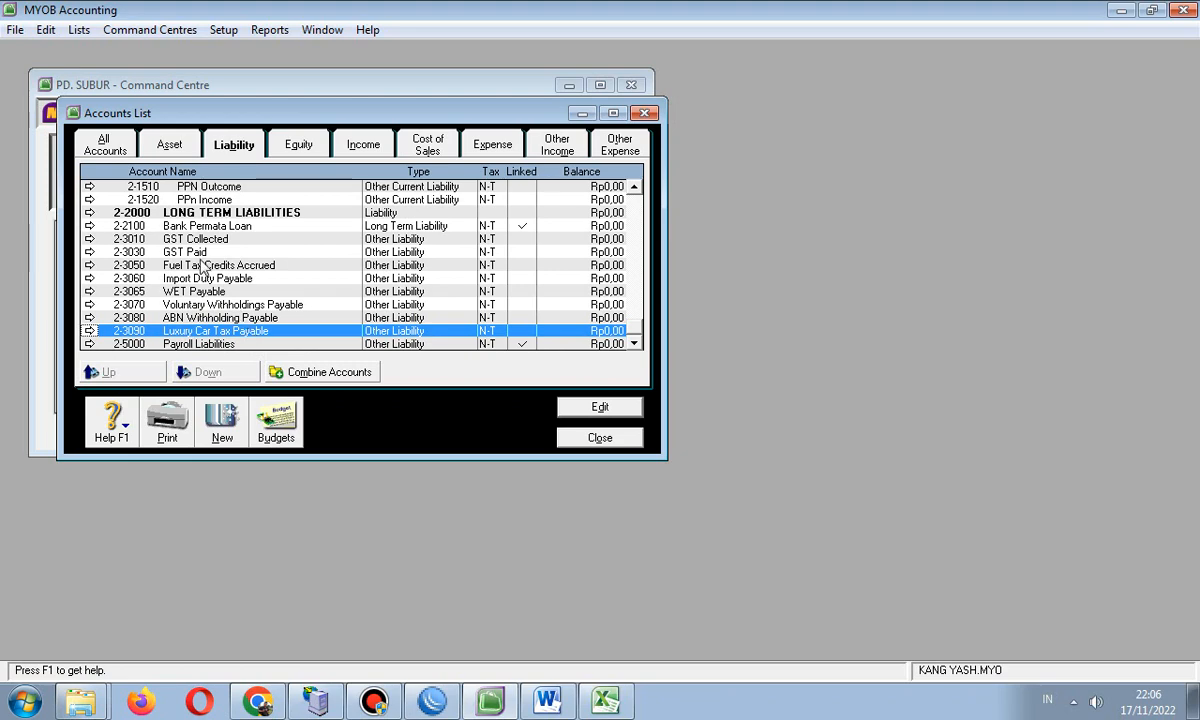
double_click(210, 330)
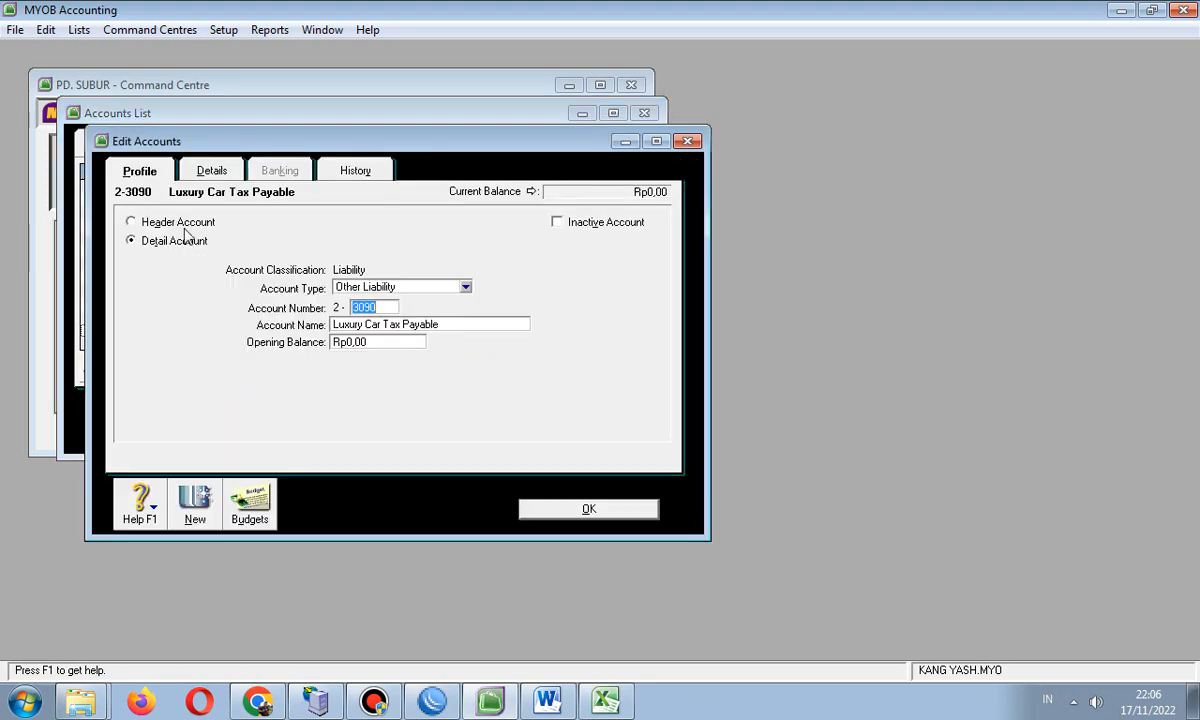
click(45, 30)
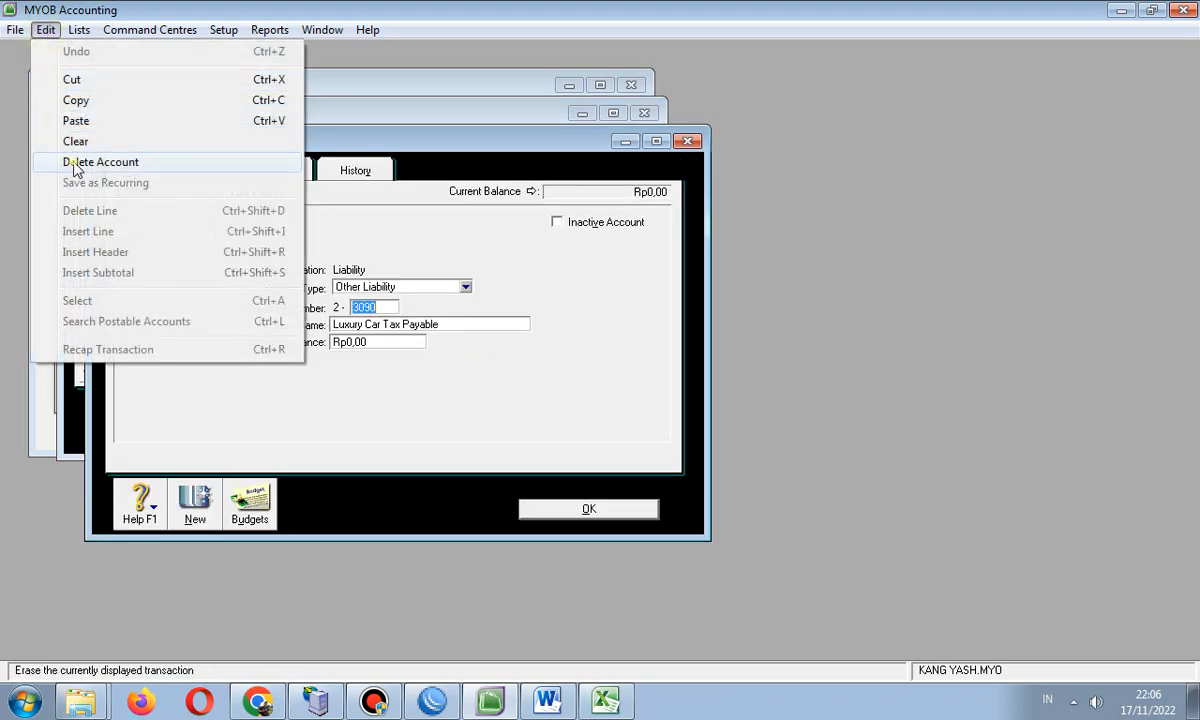
click(82, 162)
click(597, 412)
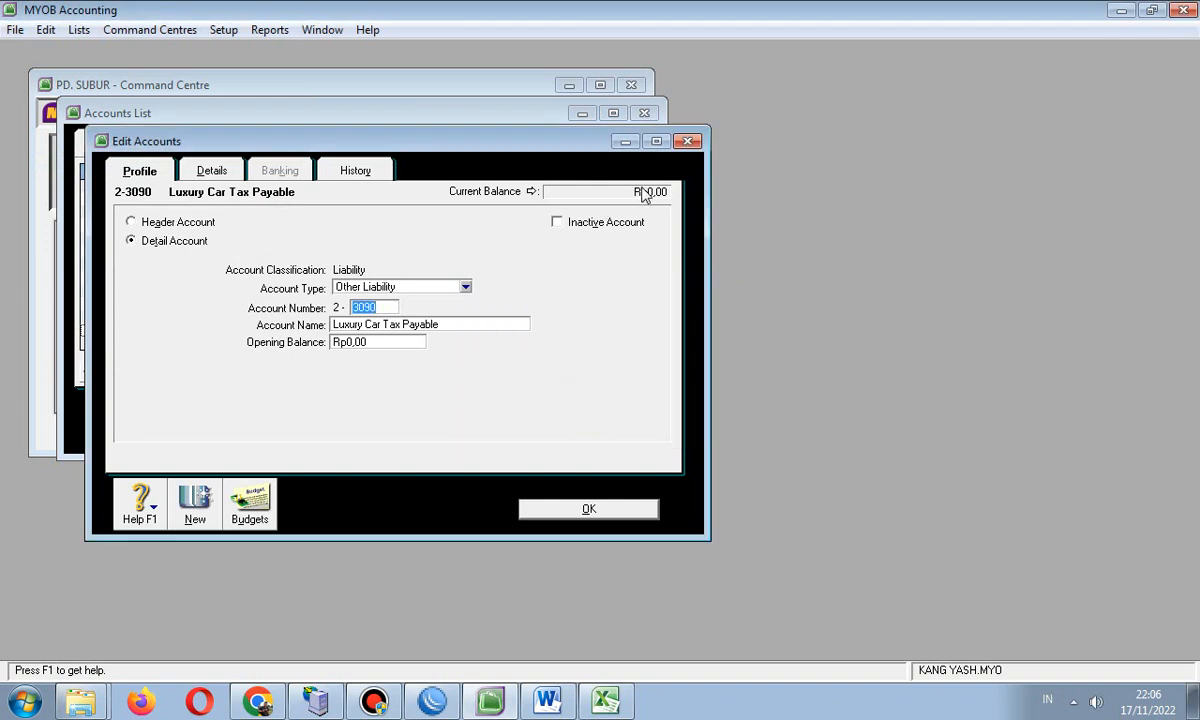
click(687, 141)
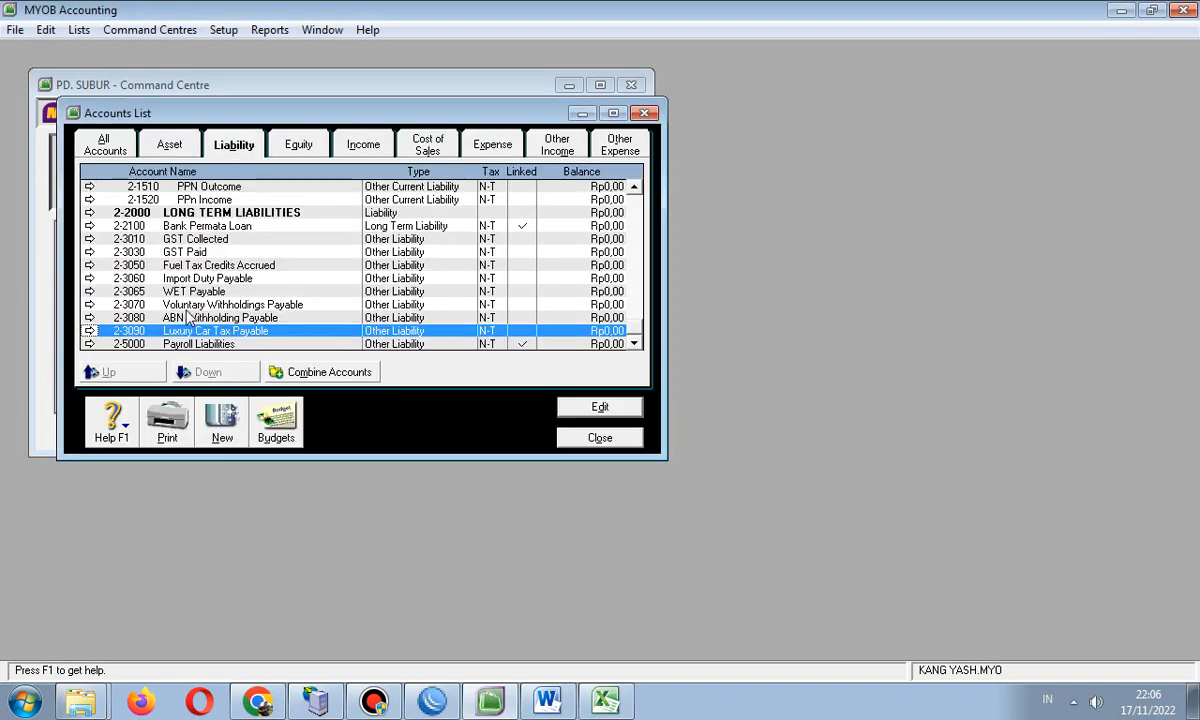
- Try deleting 2-3010 GST Collected, which is also kept because a tax code uses it
click(202, 214)
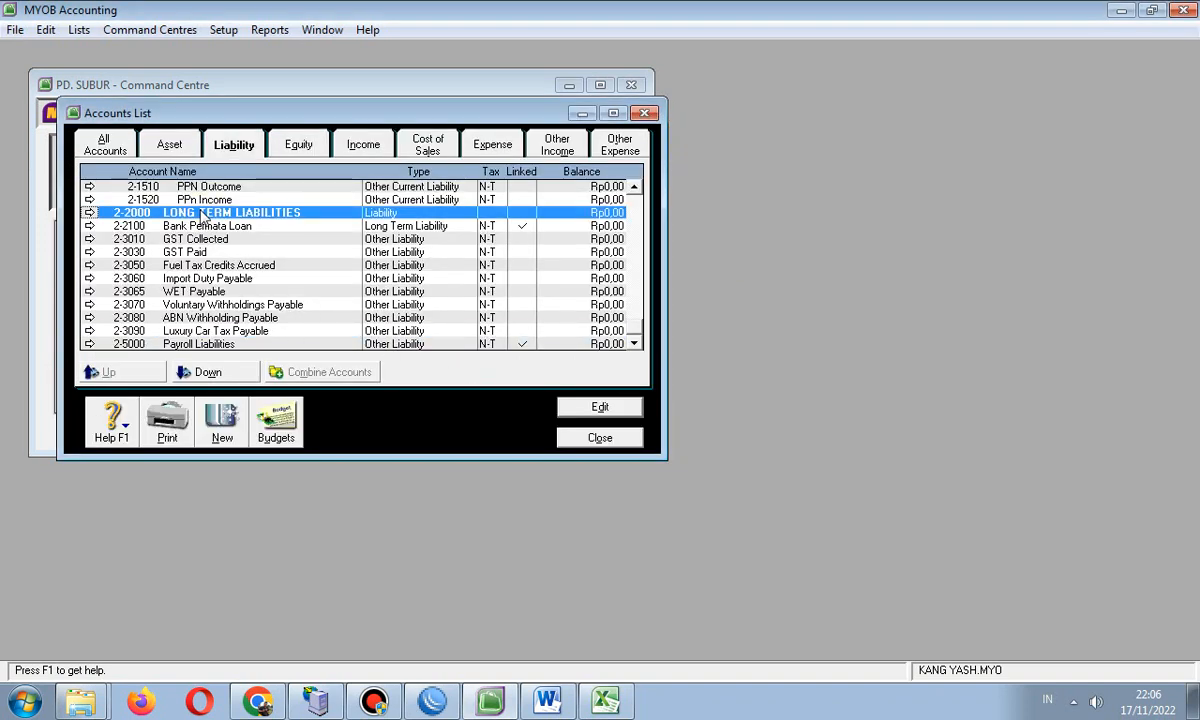
double_click(198, 240)
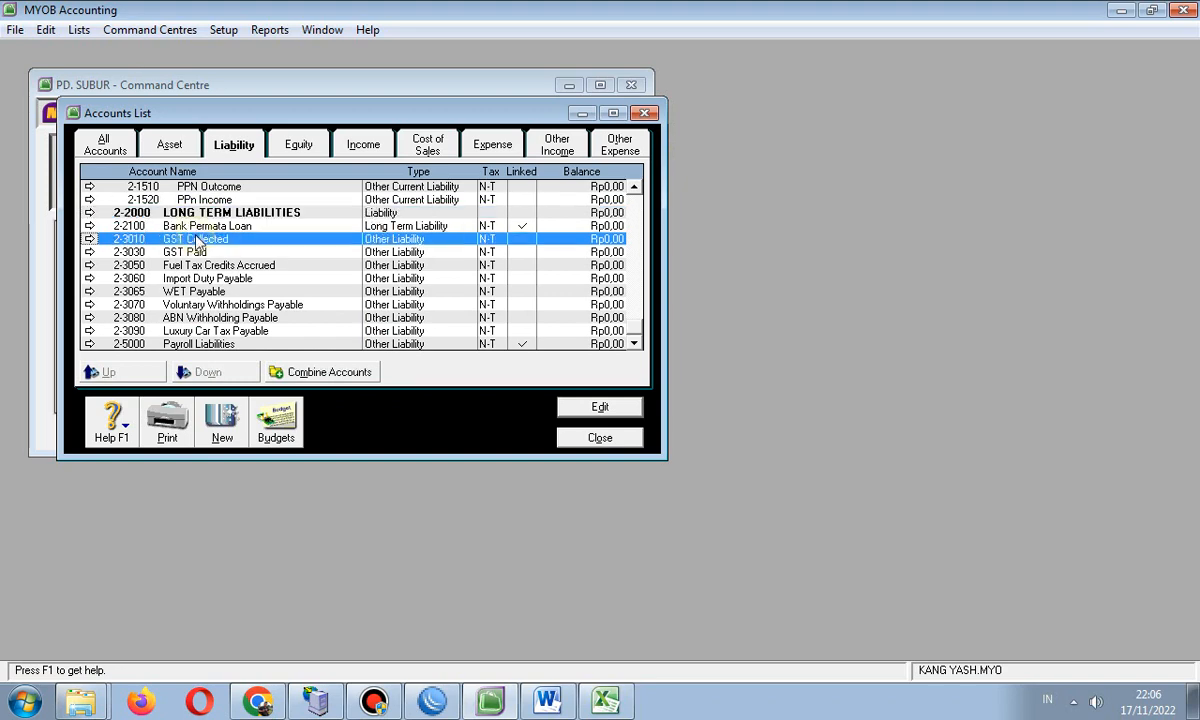
click(46, 30)
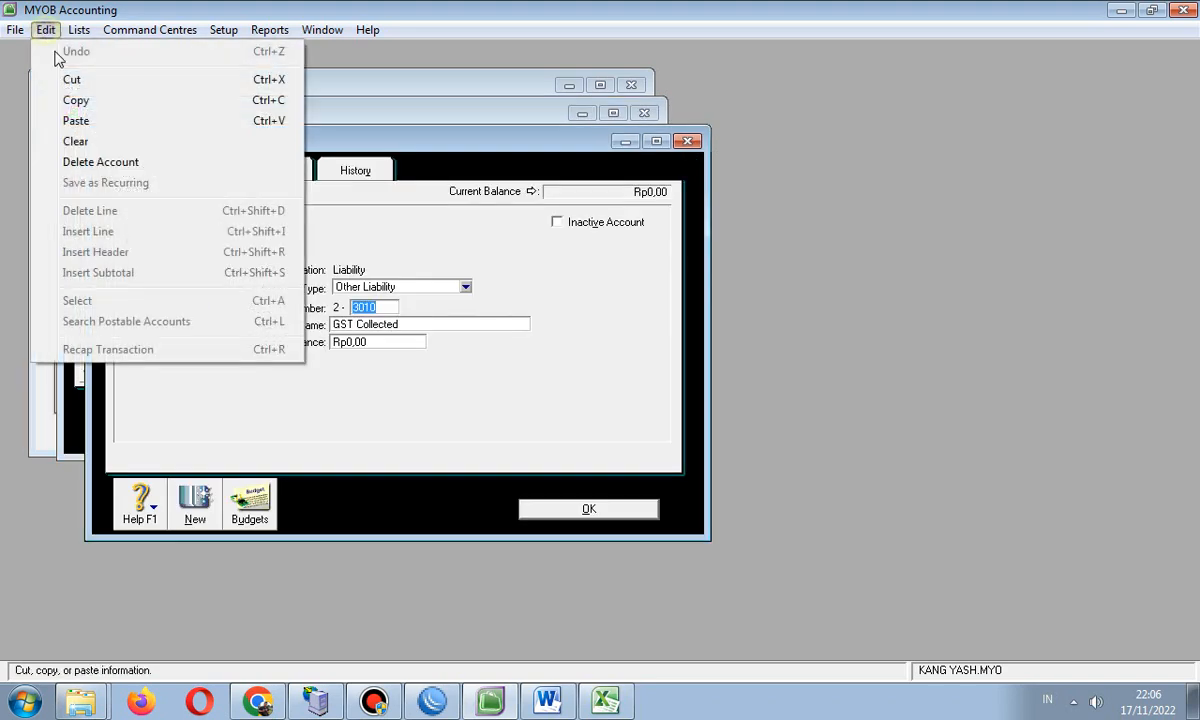
click(85, 160)
click(596, 410)
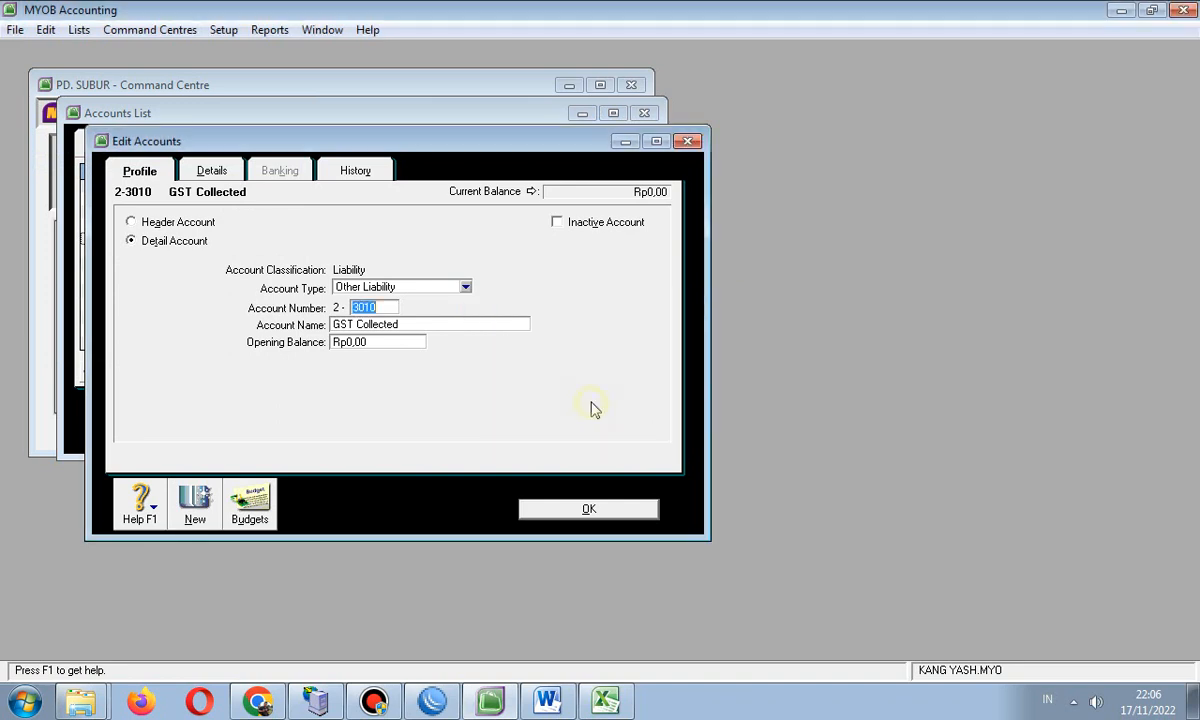
click(416, 324)
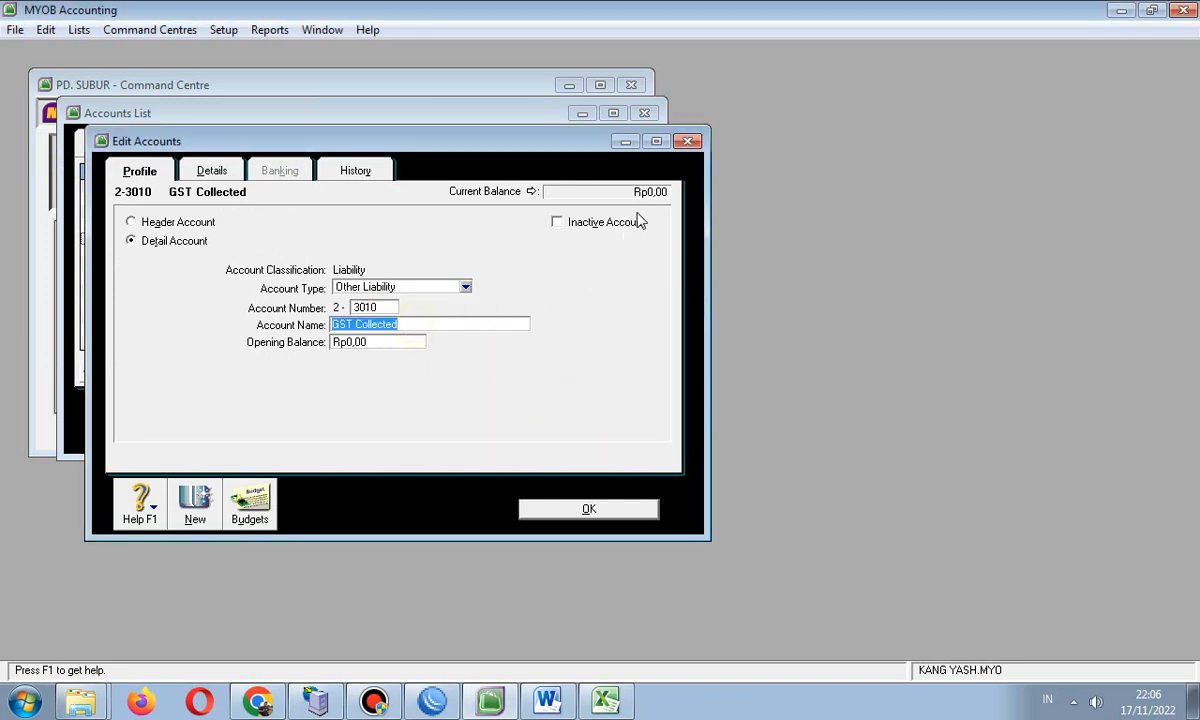
click(688, 141)
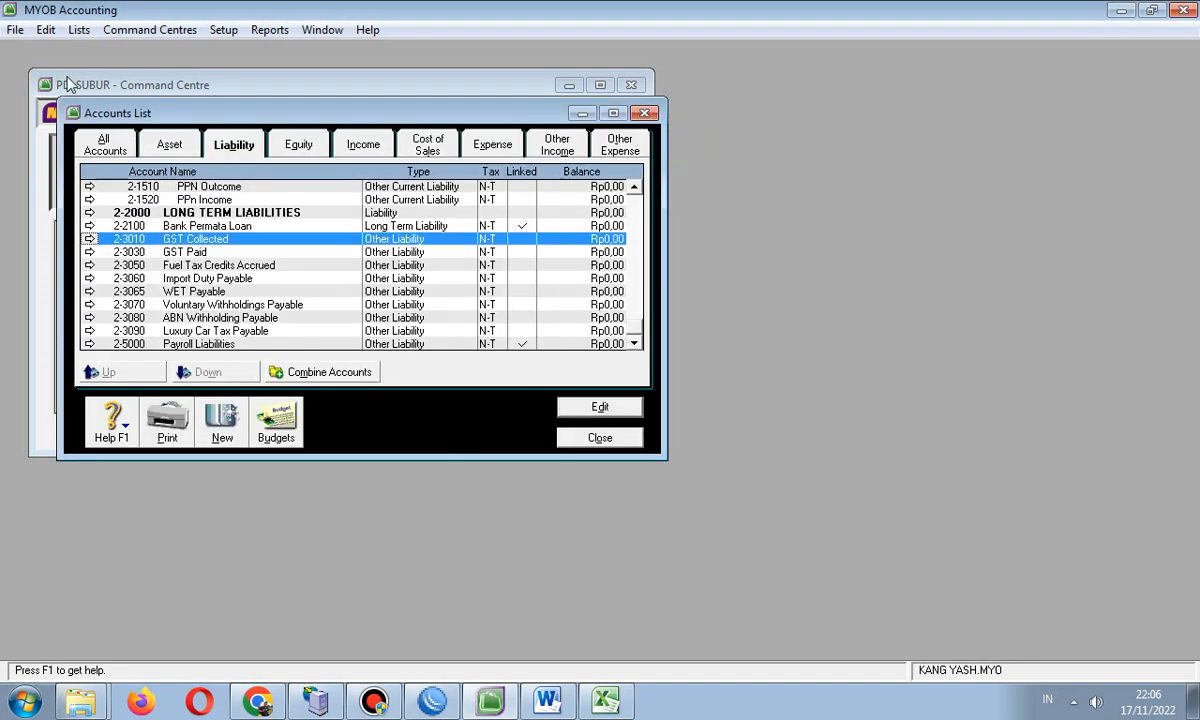
- Open the ABN tax code's details from the Tax Code List
click(79, 30)
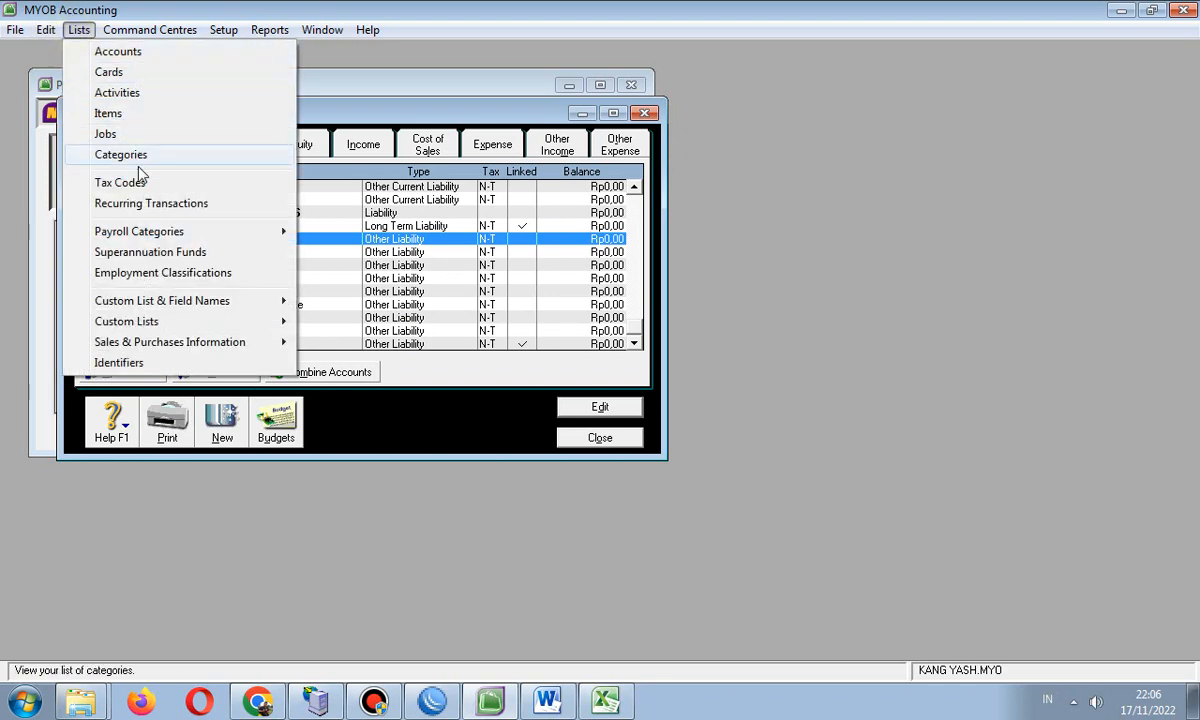
click(140, 183)
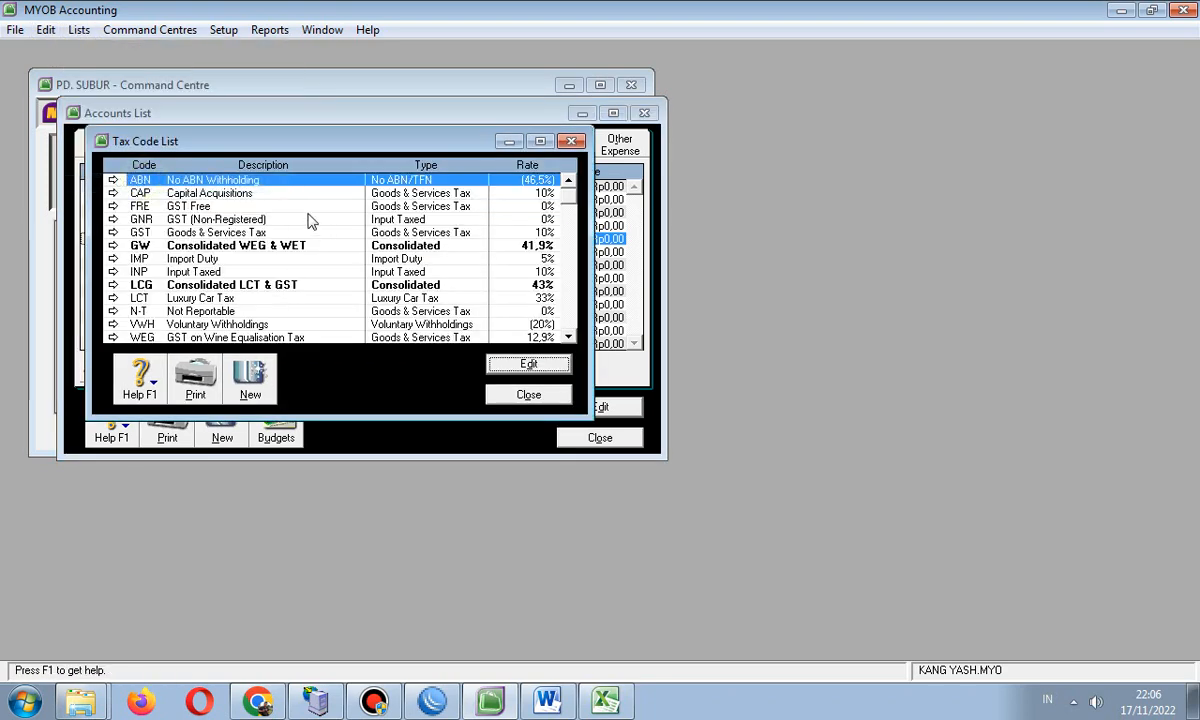
double_click(168, 180)
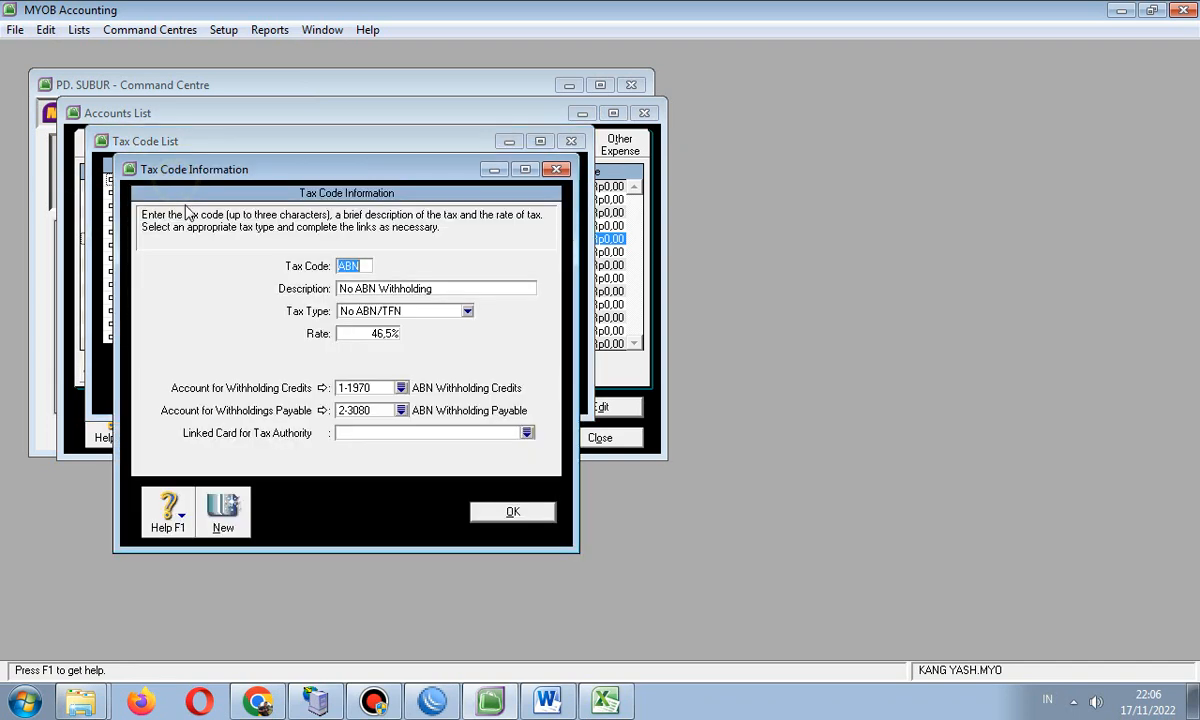
click(558, 171)
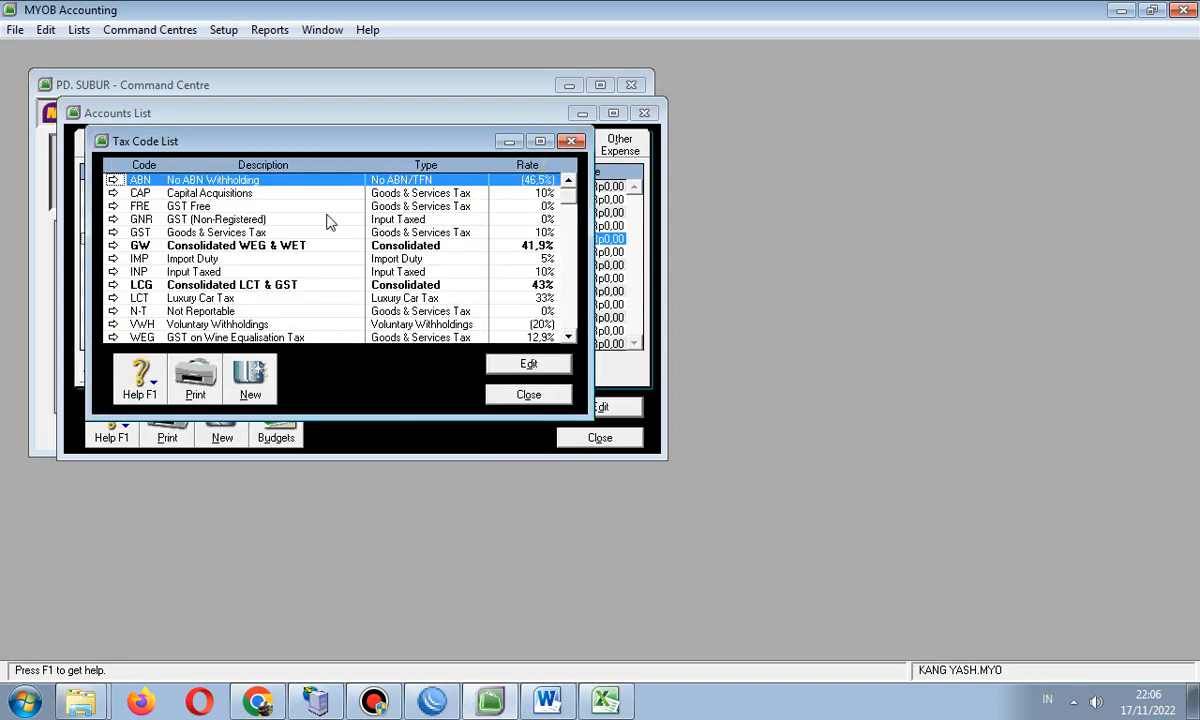
double_click(222, 185)
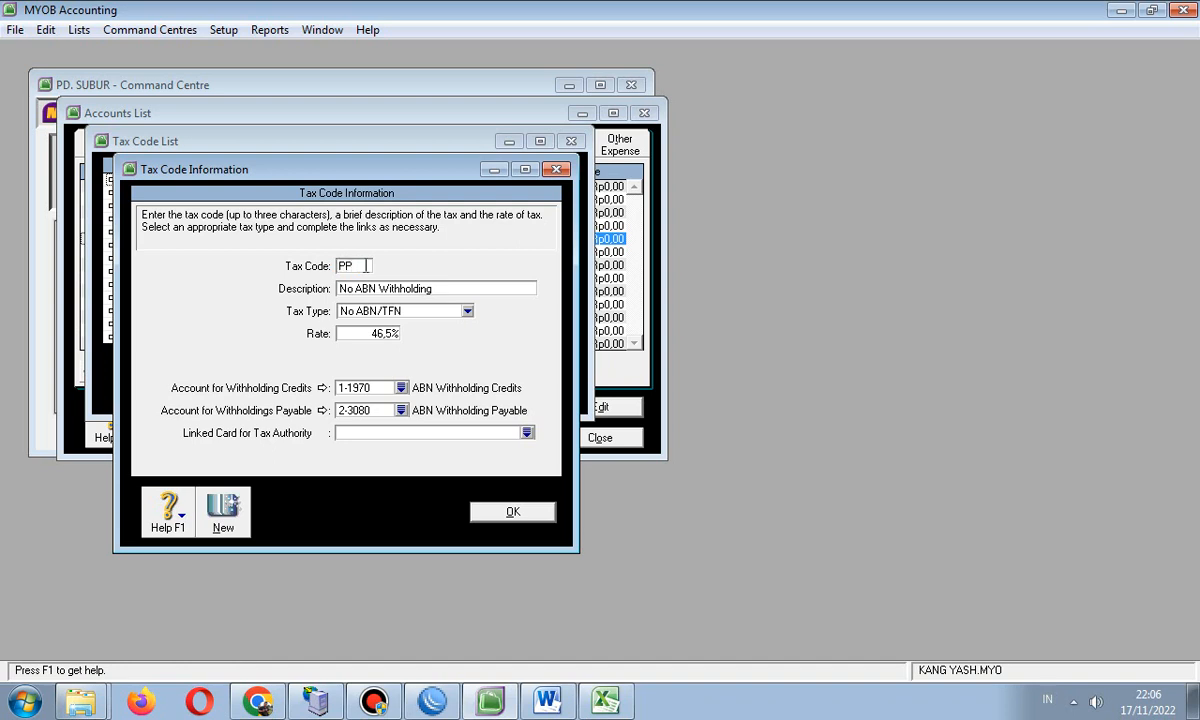
- Rename the code to PPN, described Pajak Pertamahan Nilai, with a 10% rate
key(Tab)
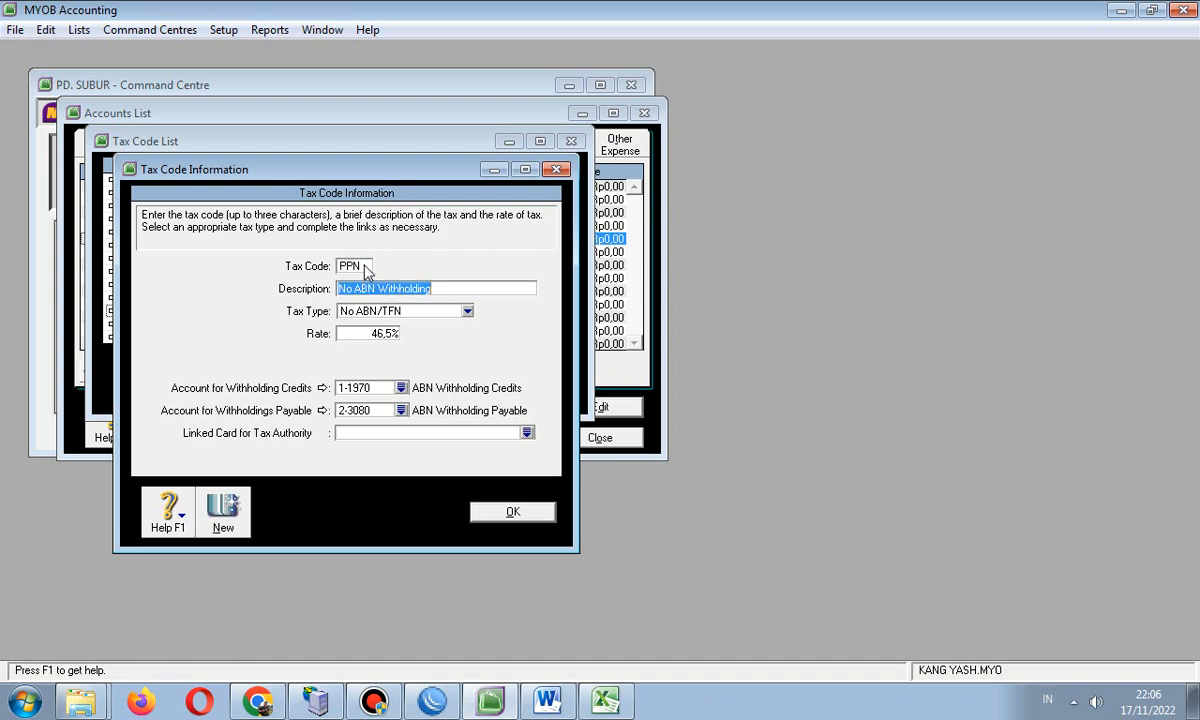
text(Pajak Pertamahan Nilai)
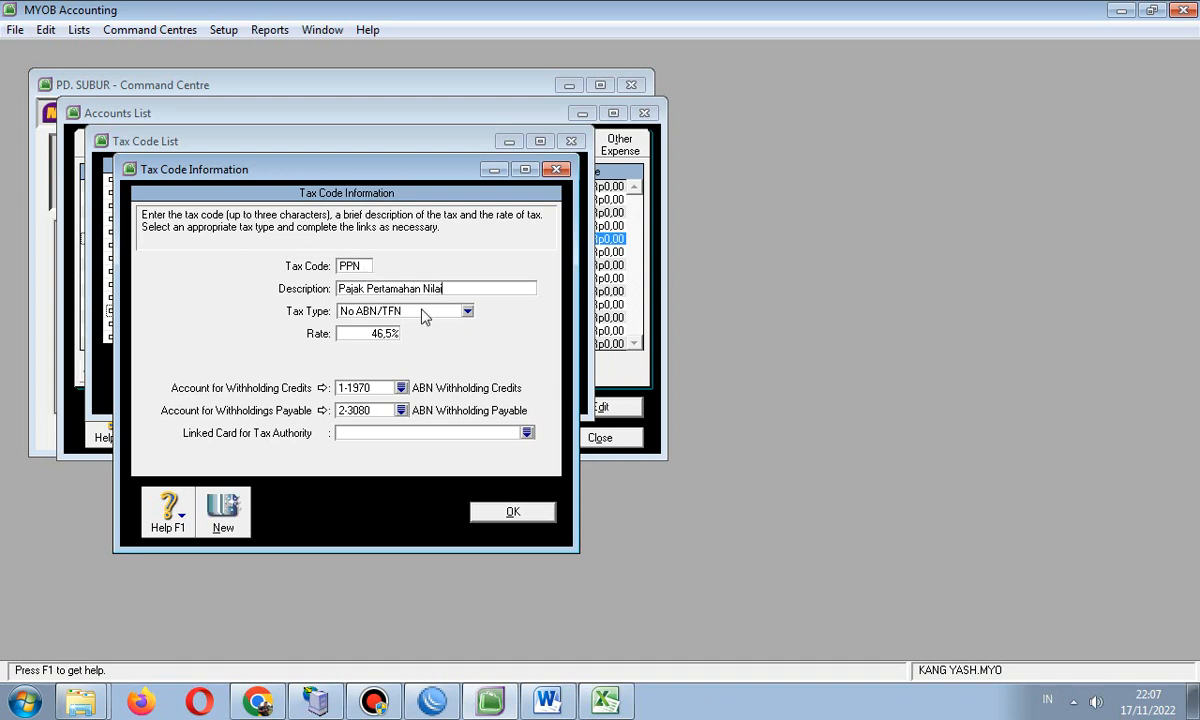
click(372, 332)
text(10)
- Link PPN to the PPN Outcome account and 2-1520 PPn Income, then save it
click(401, 388)
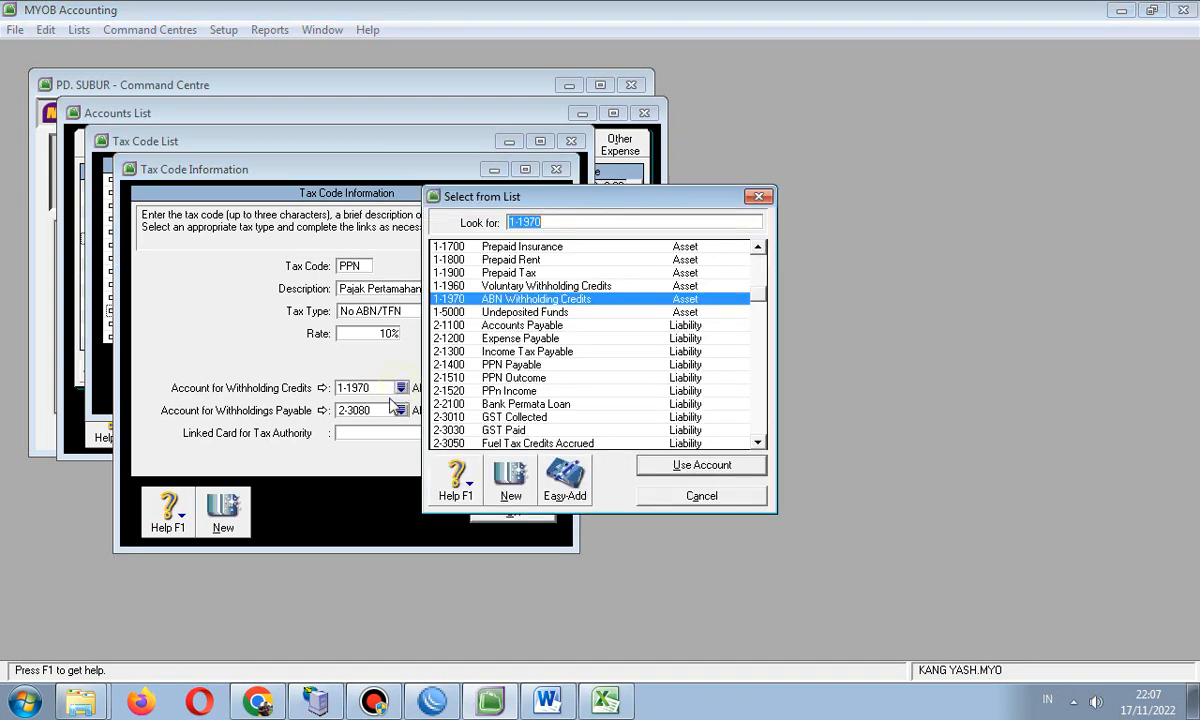
click(530, 366)
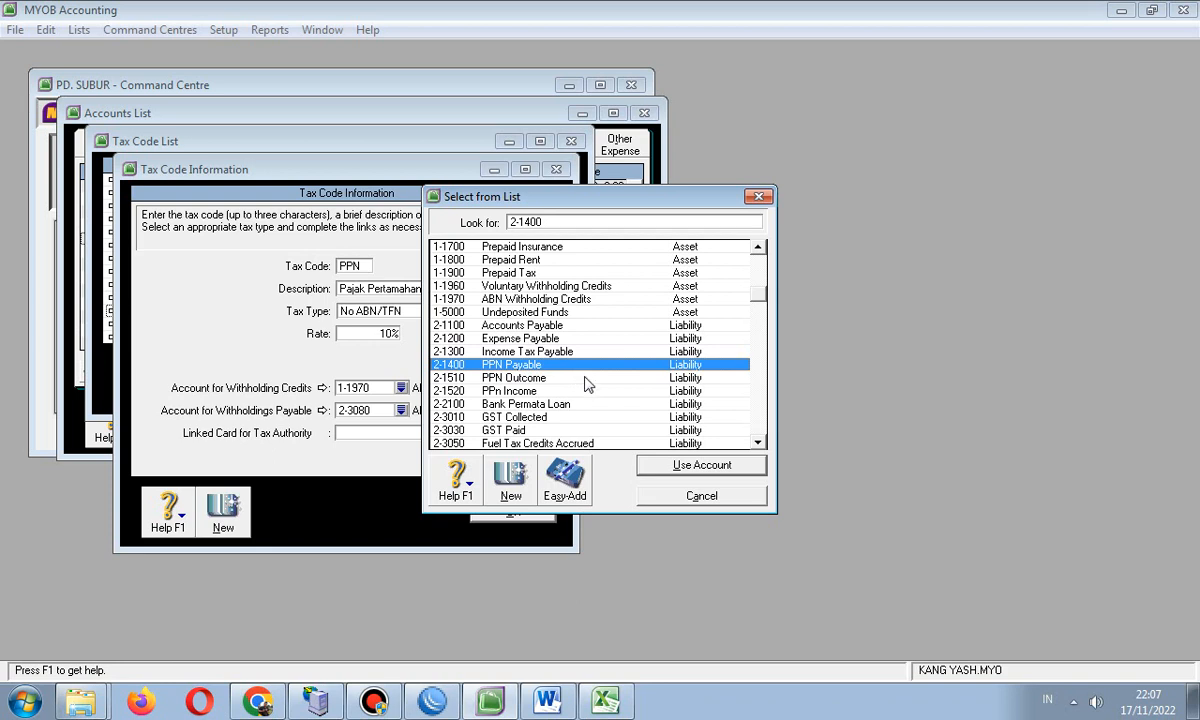
double_click(520, 364)
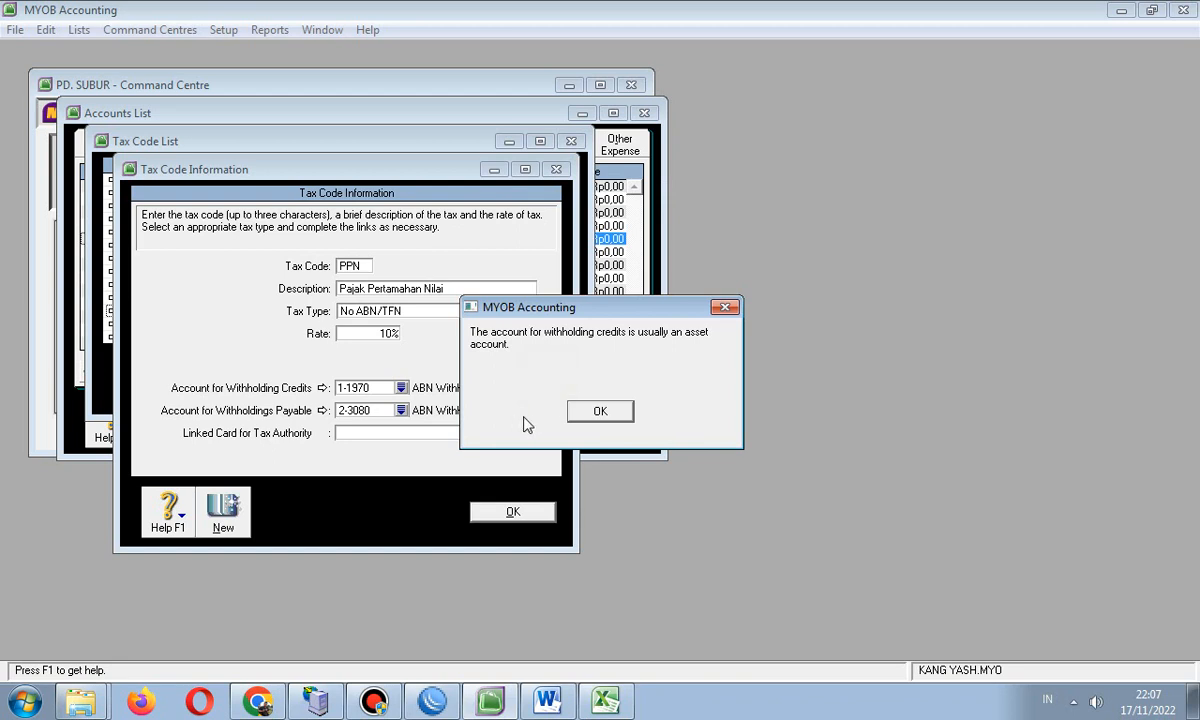
click(600, 412)
click(401, 410)
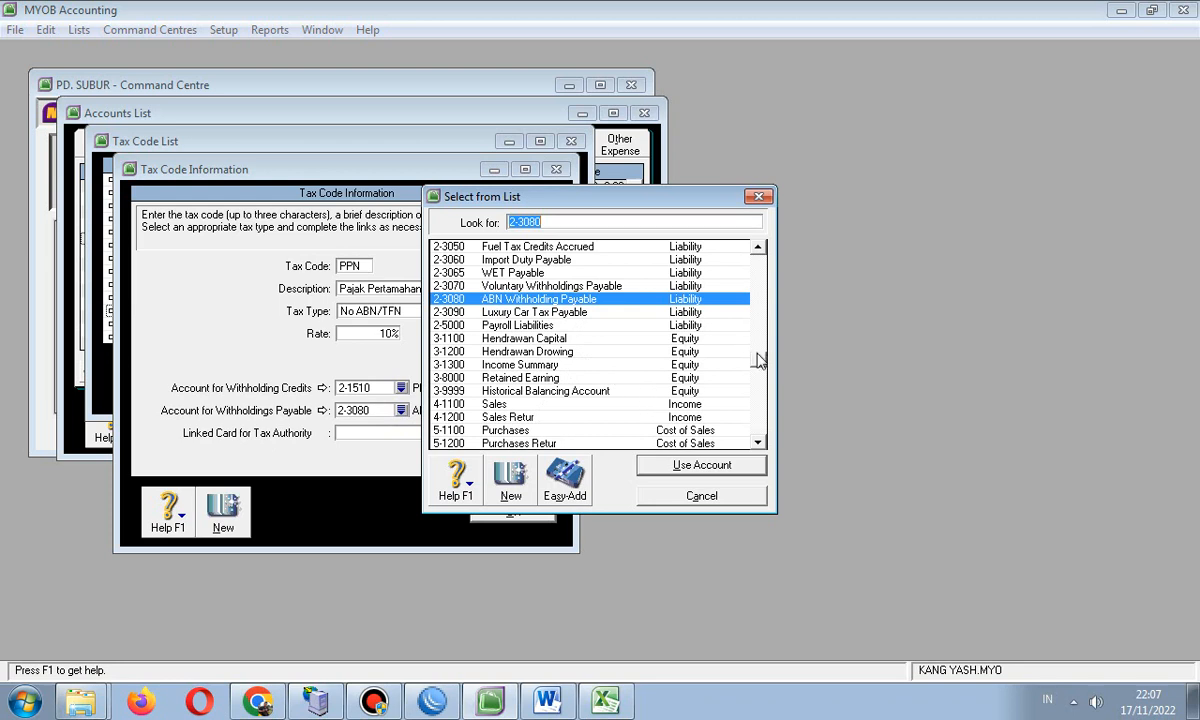
drag(758, 361, 762, 338)
double_click(508, 285)
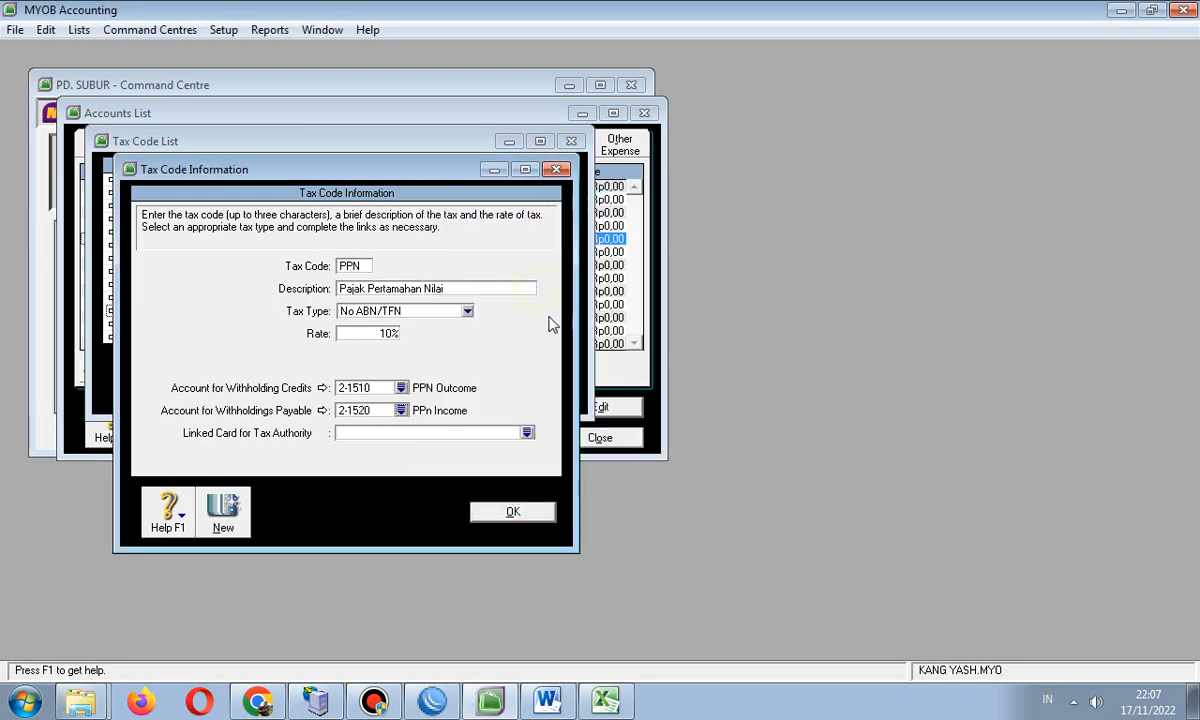
click(496, 512)
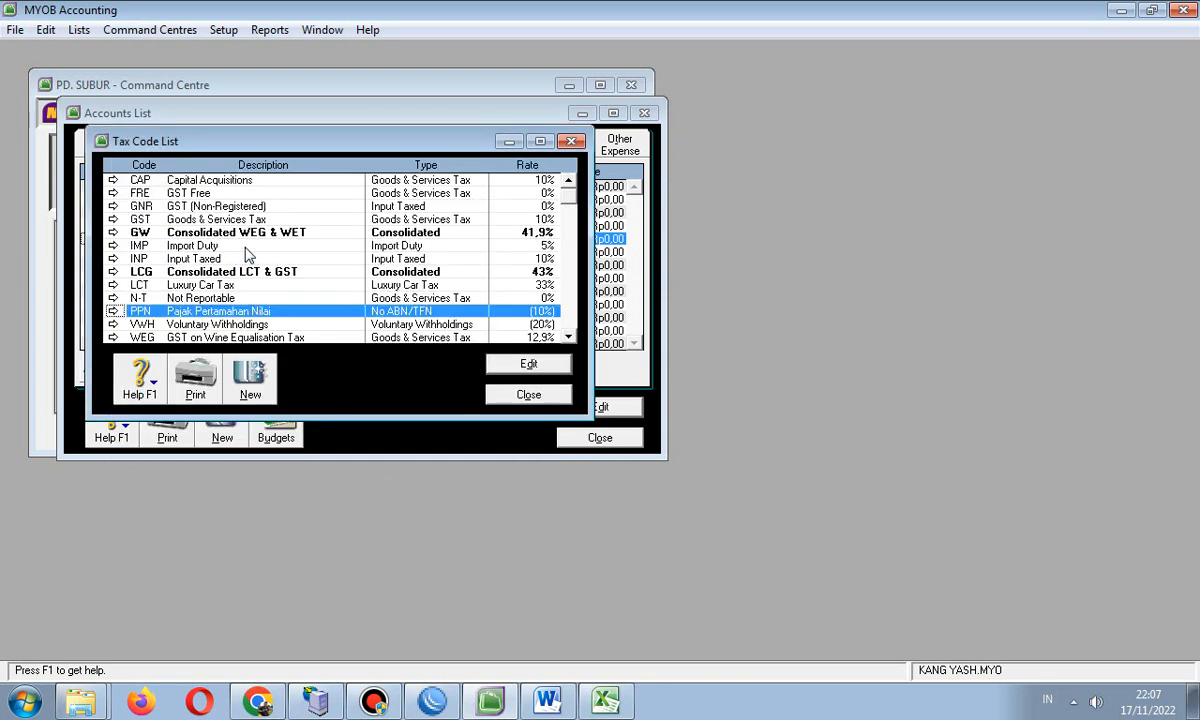
click(168, 180)
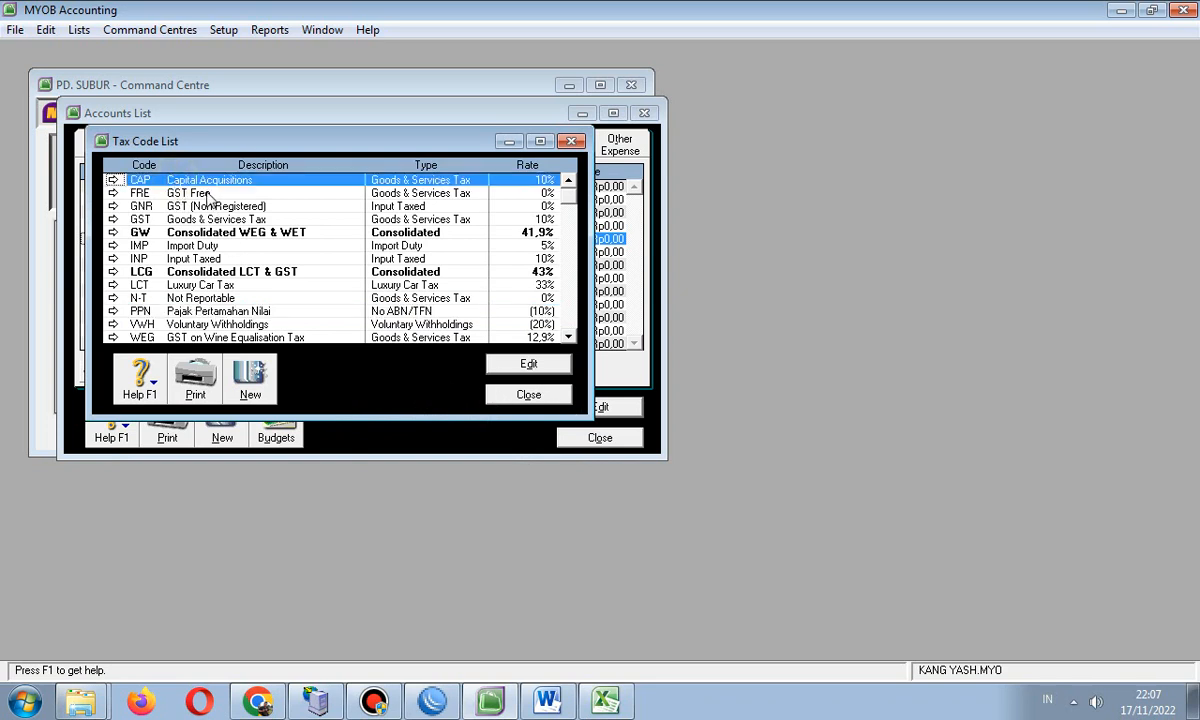
- Delete the CAP and FRE tax codes from the Tax Code List
double_click(190, 178)
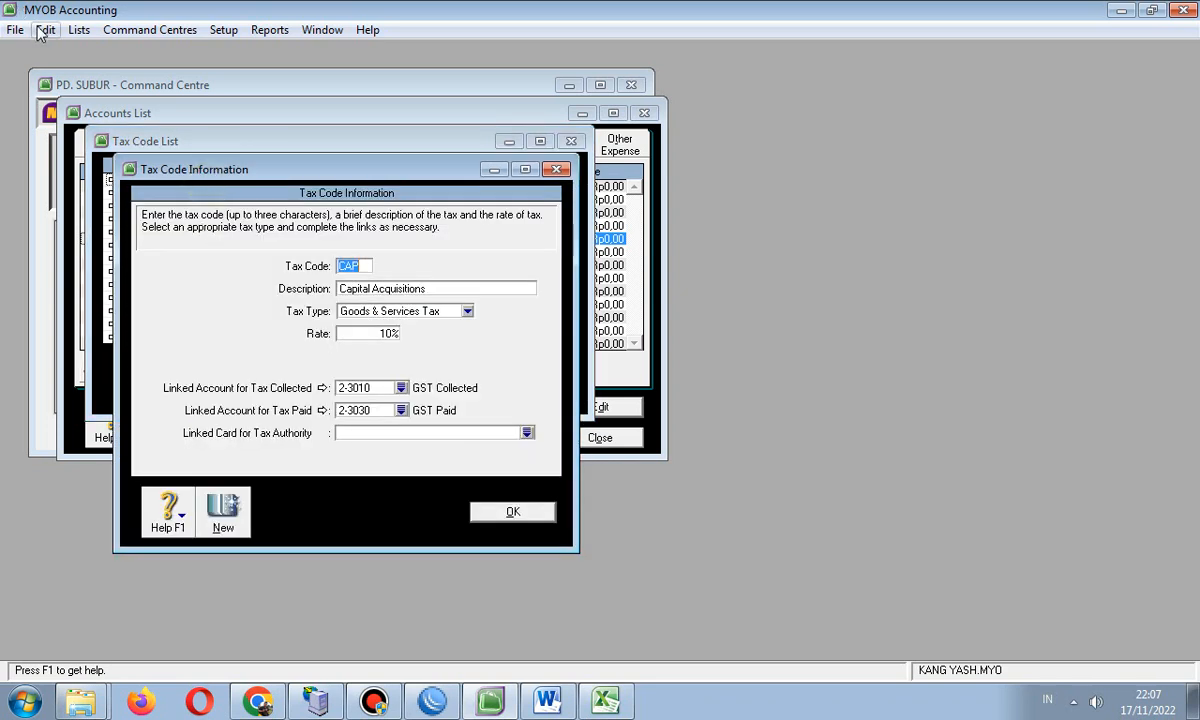
click(46, 30)
click(105, 163)
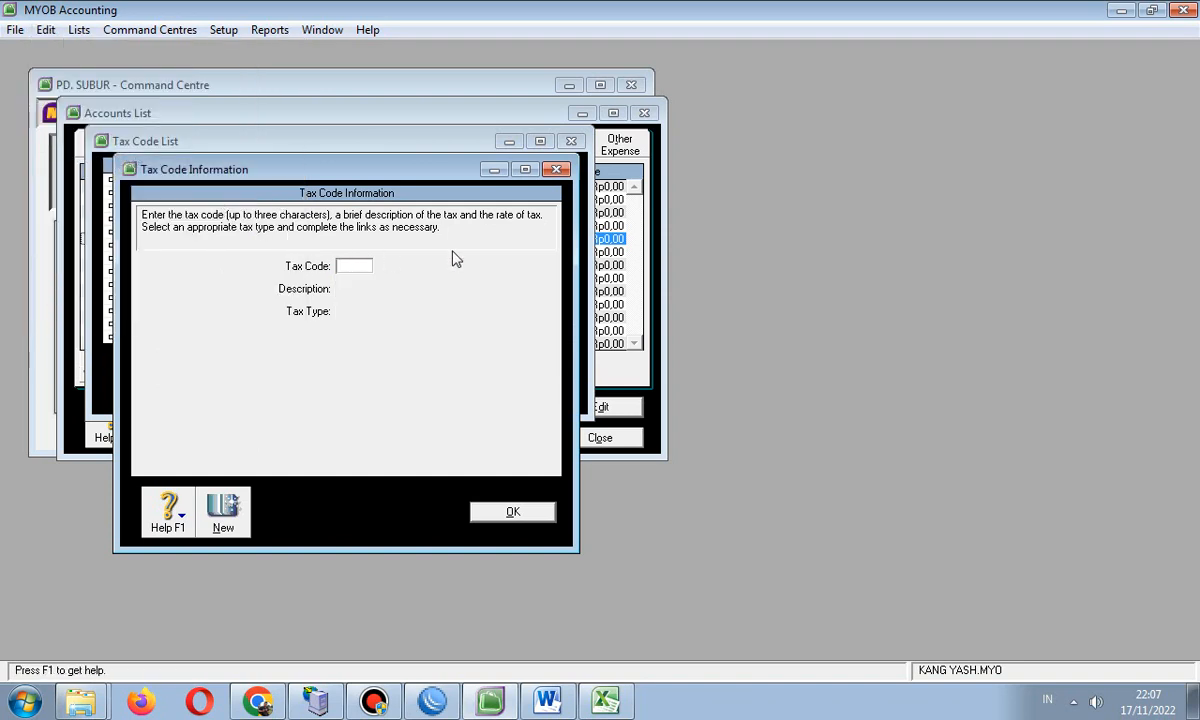
click(557, 170)
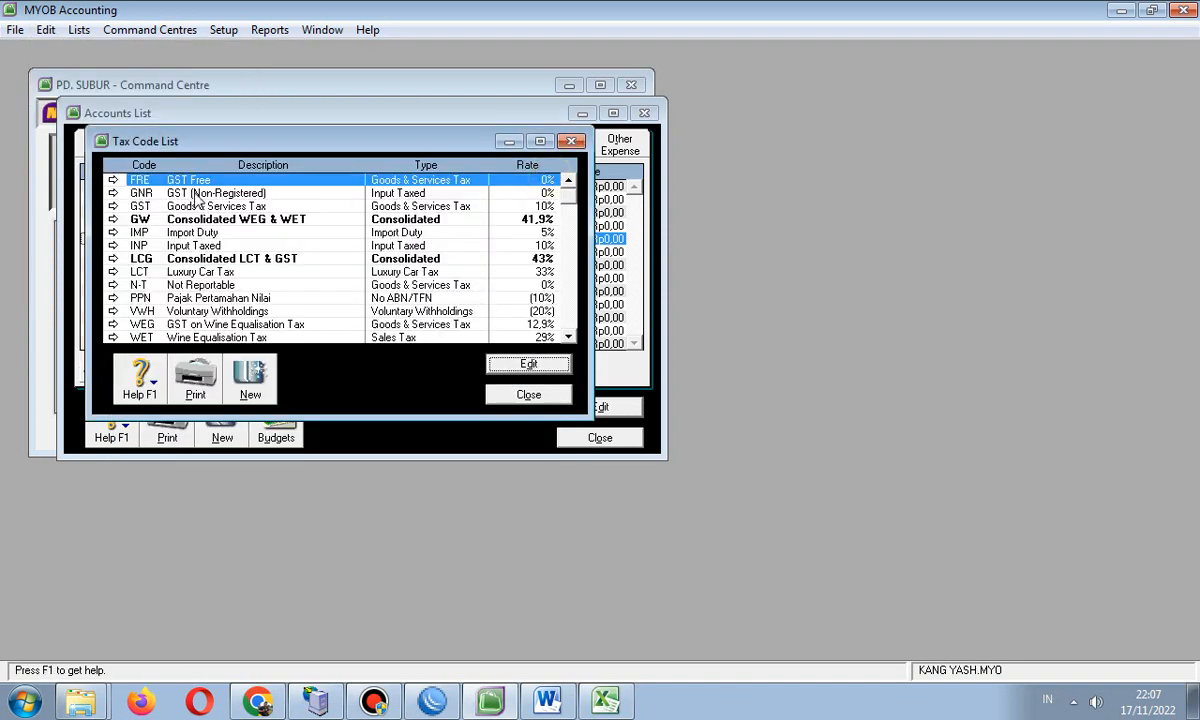
double_click(176, 180)
click(46, 29)
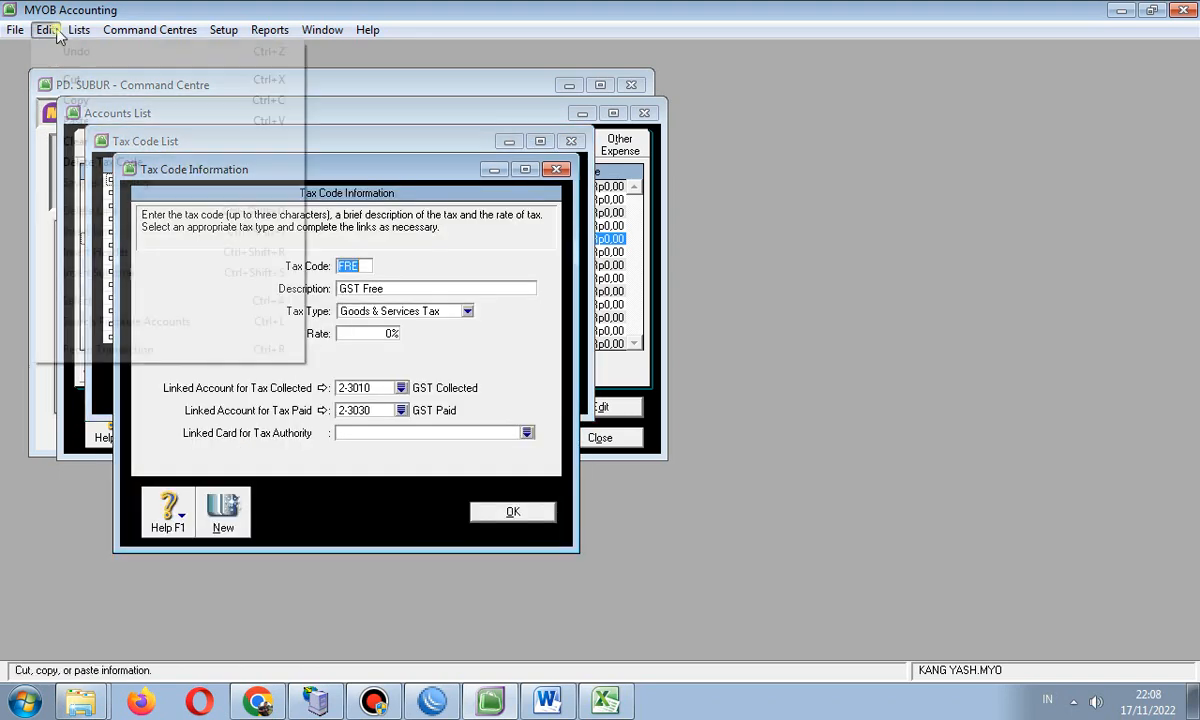
click(92, 162)
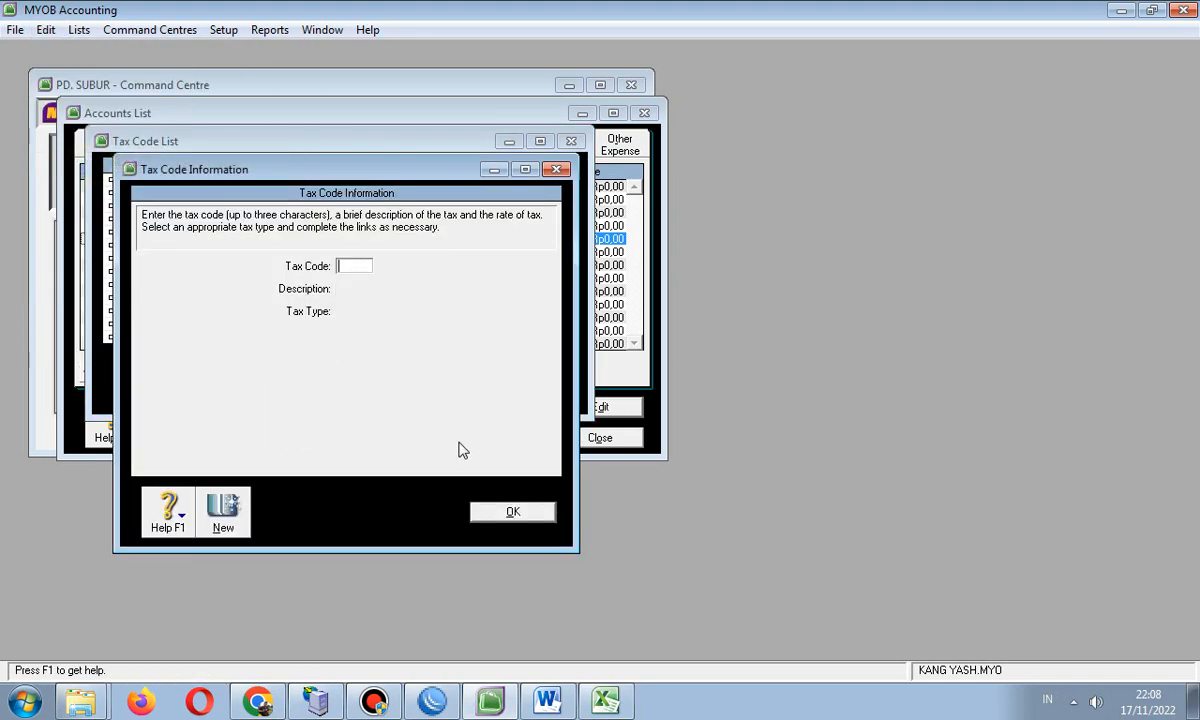
click(491, 514)
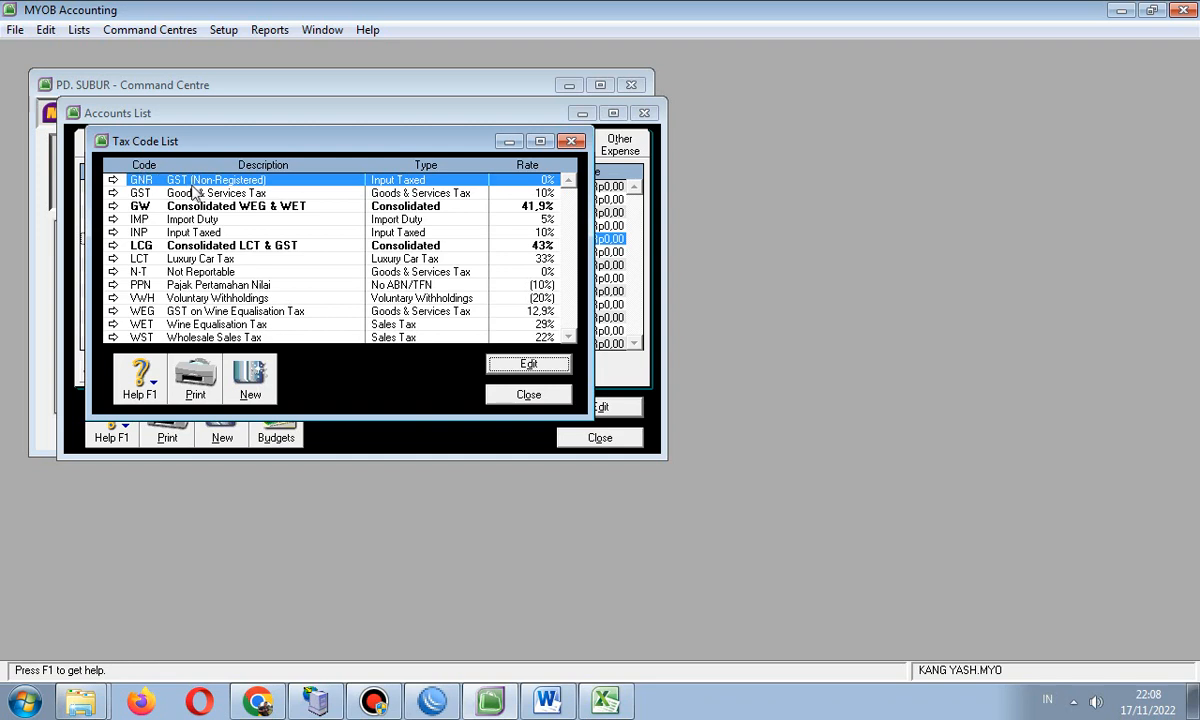
- Attempt to delete GST, accept the refusal, and keep the code
double_click(197, 192)
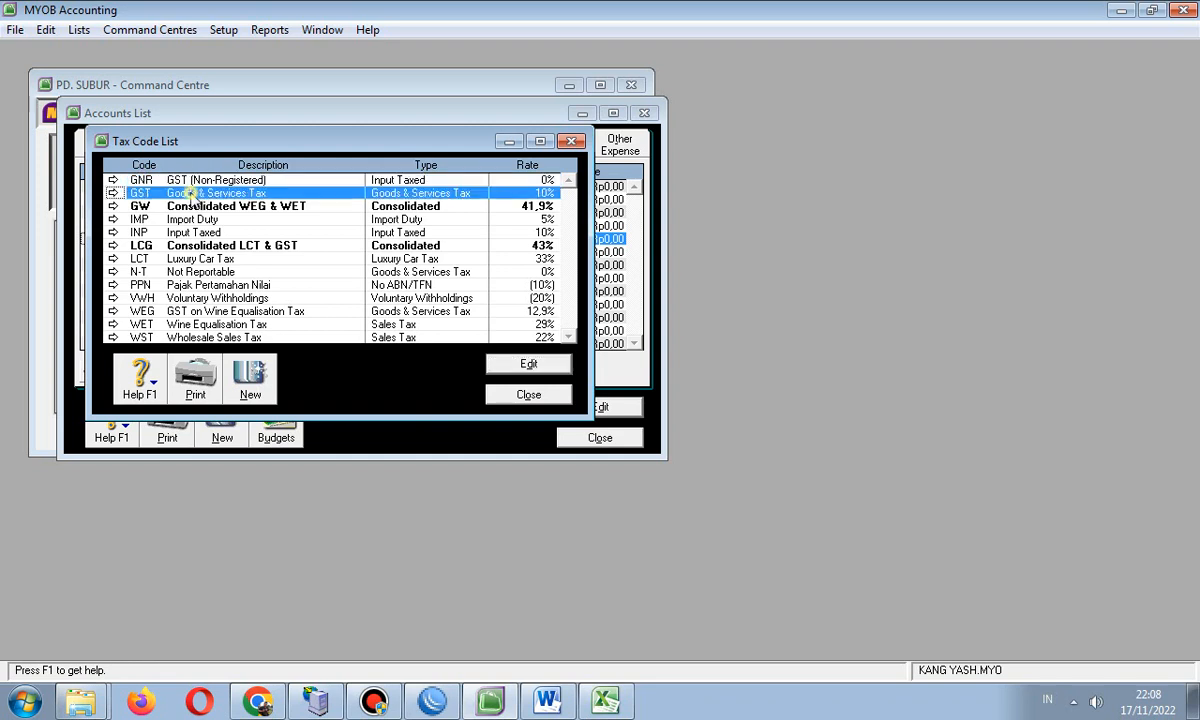
click(46, 29)
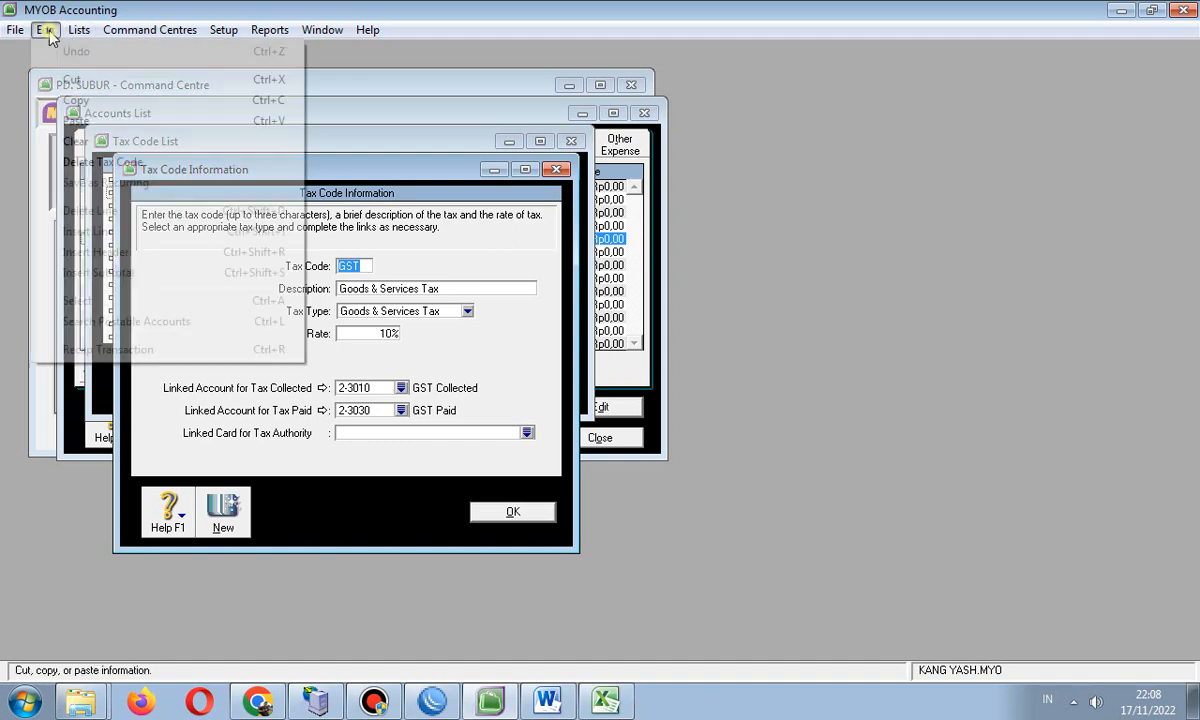
click(75, 164)
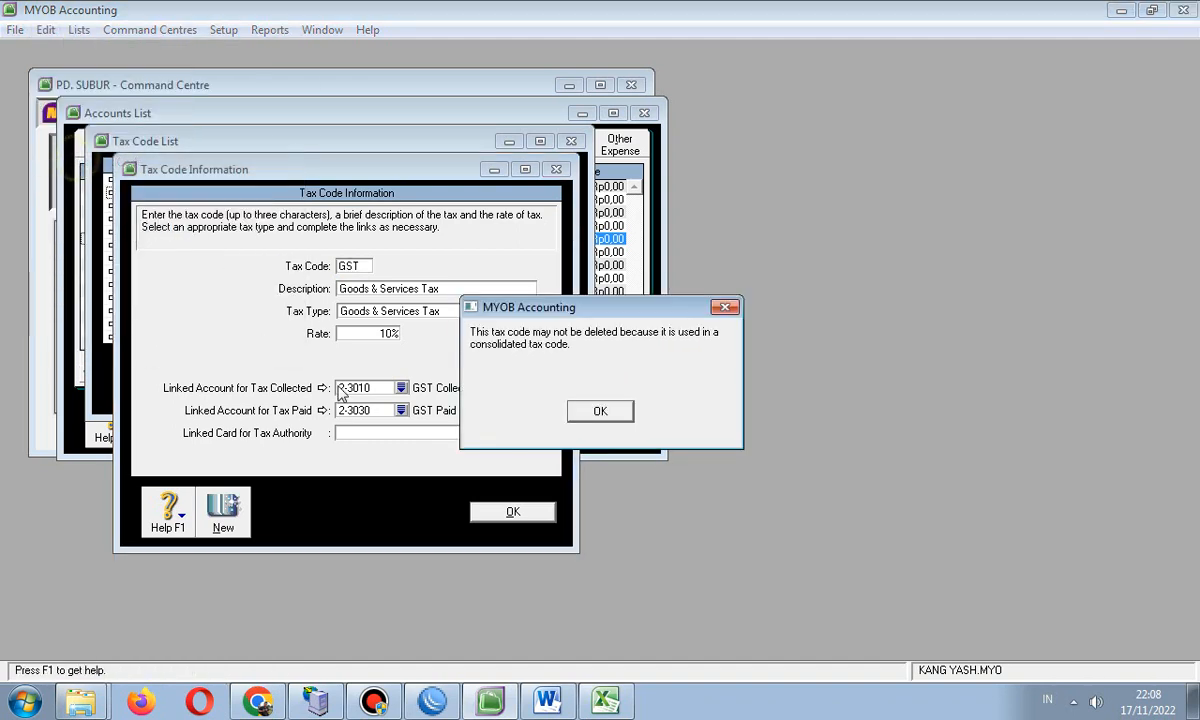
click(583, 411)
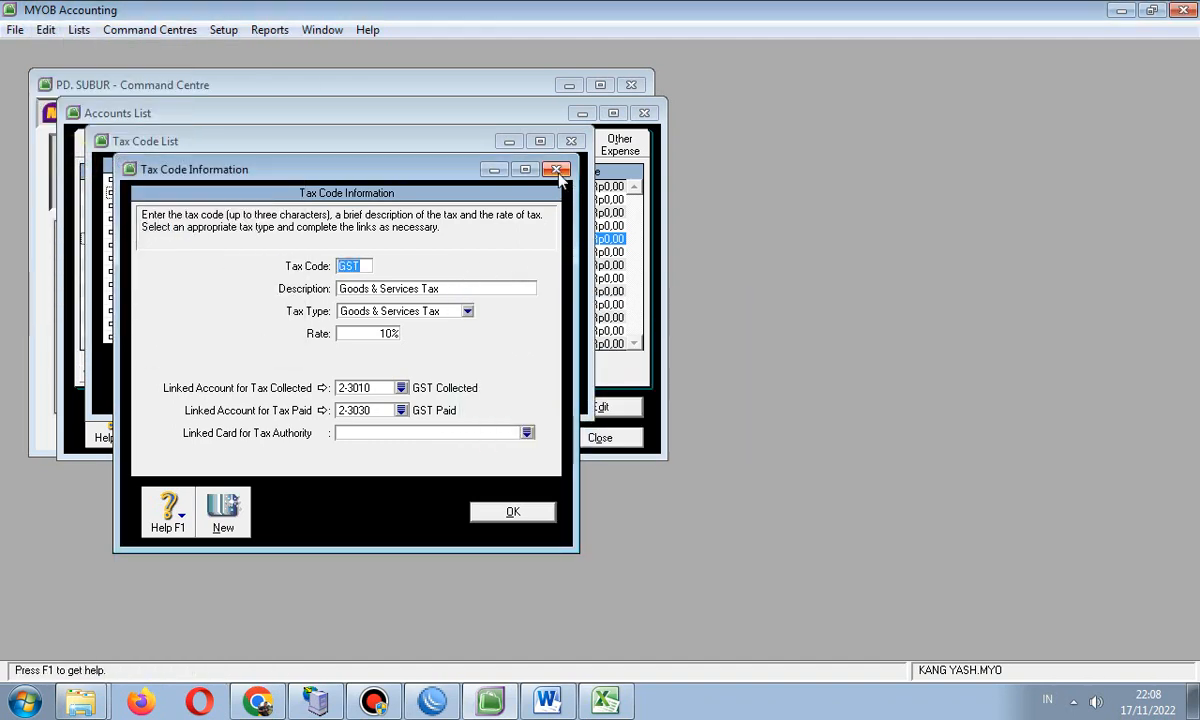
click(556, 169)
- Delete the GNR tax code, then bring up the GW consolidated code's details
click(237, 182)
double_click(240, 183)
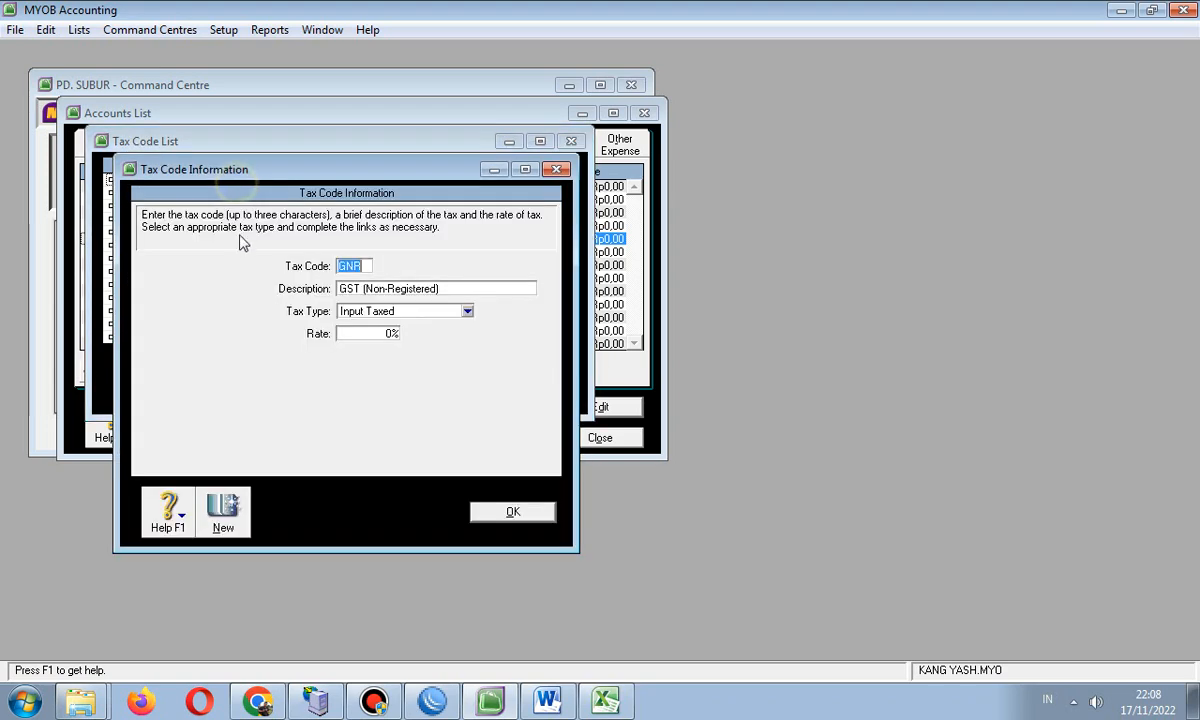
click(46, 29)
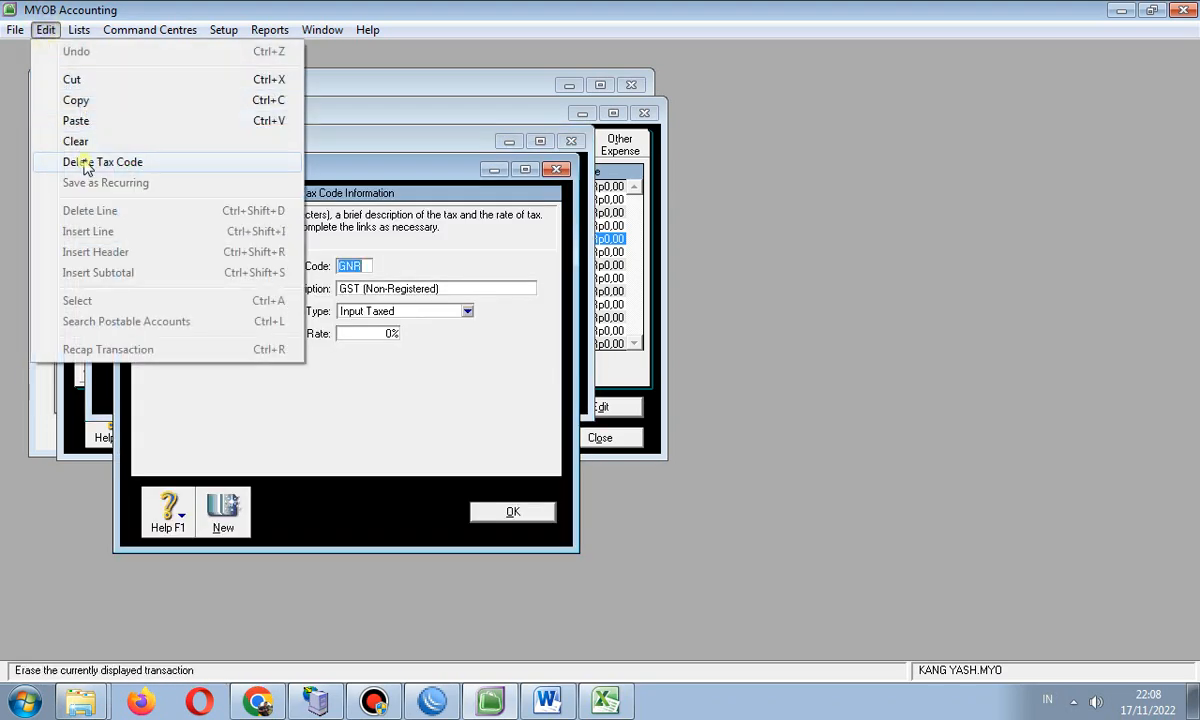
click(82, 162)
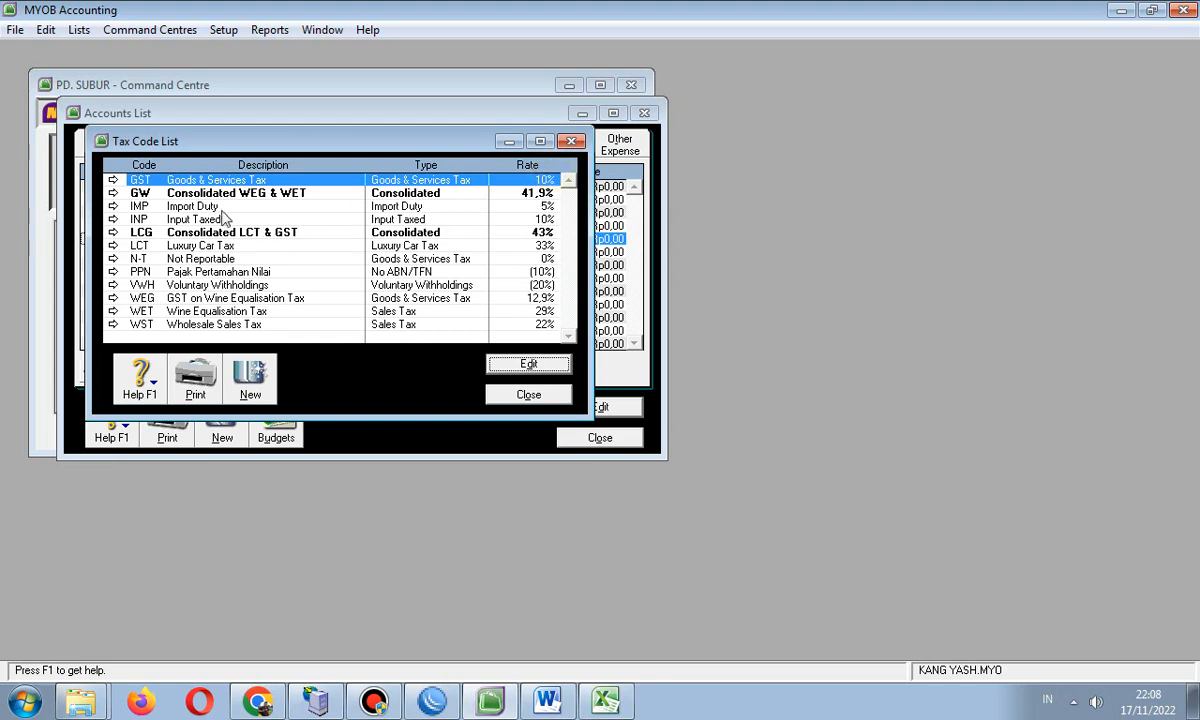
double_click(192, 194)
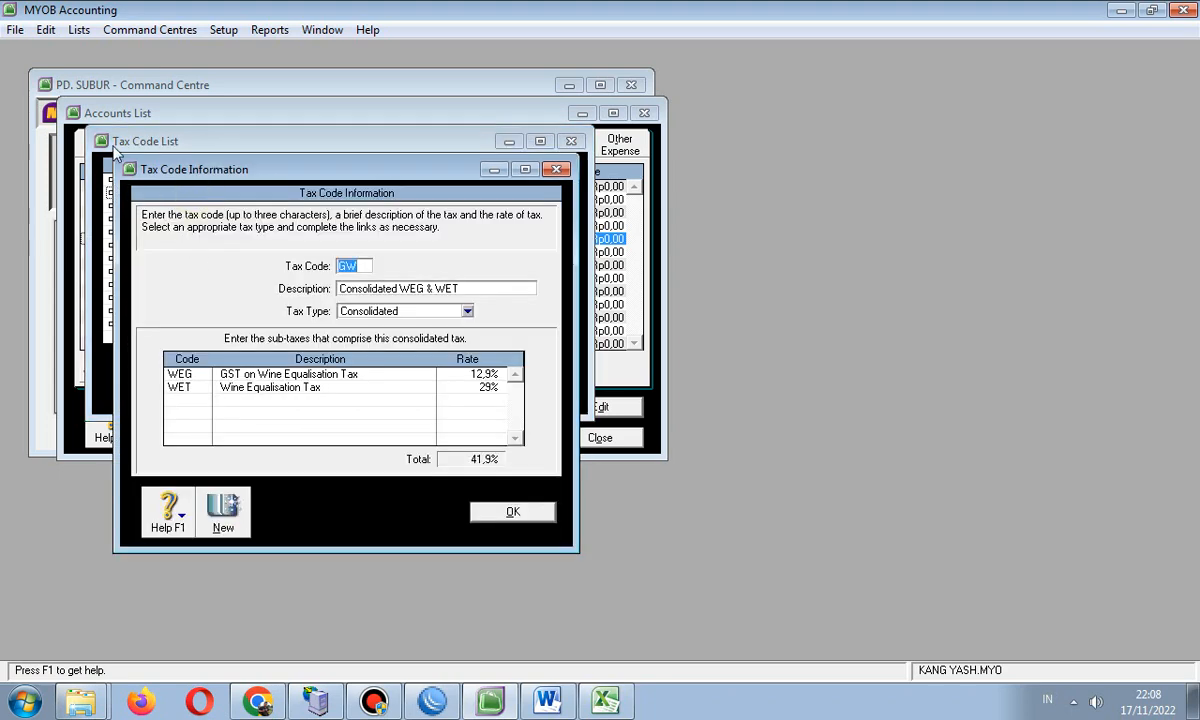
click(46, 30)
- Delete the GW and LCG tax codes, leaving IMP Import Duty unchanged
click(72, 162)
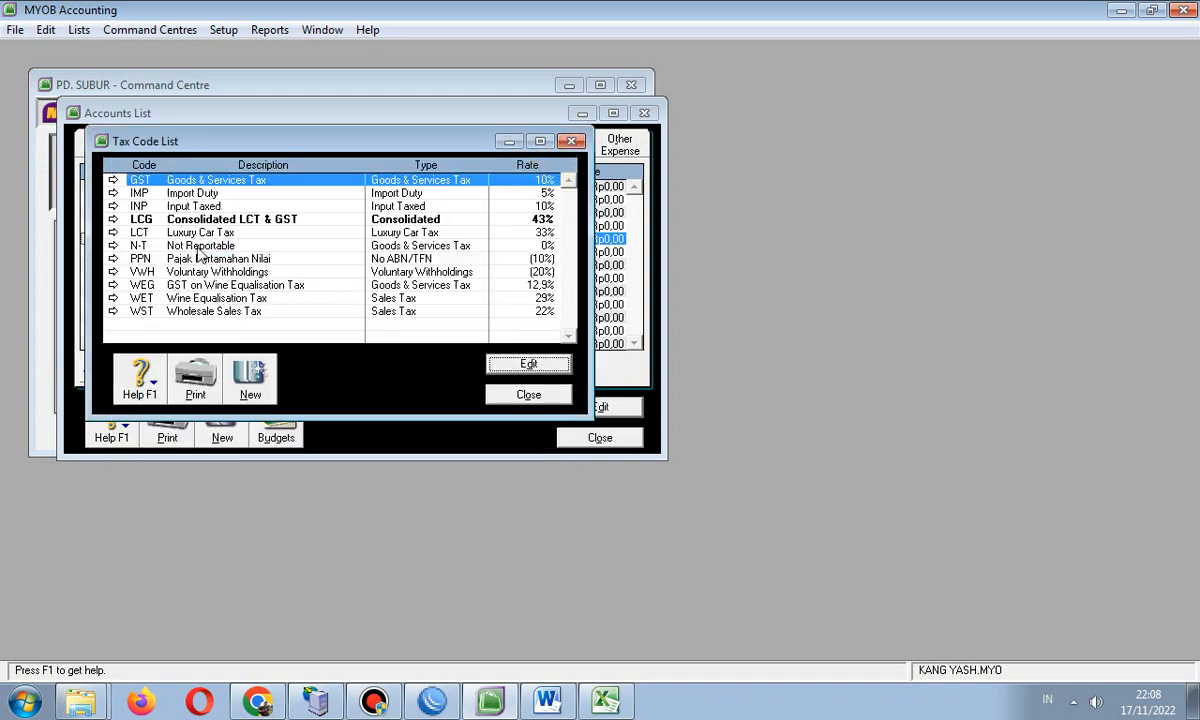
click(190, 193)
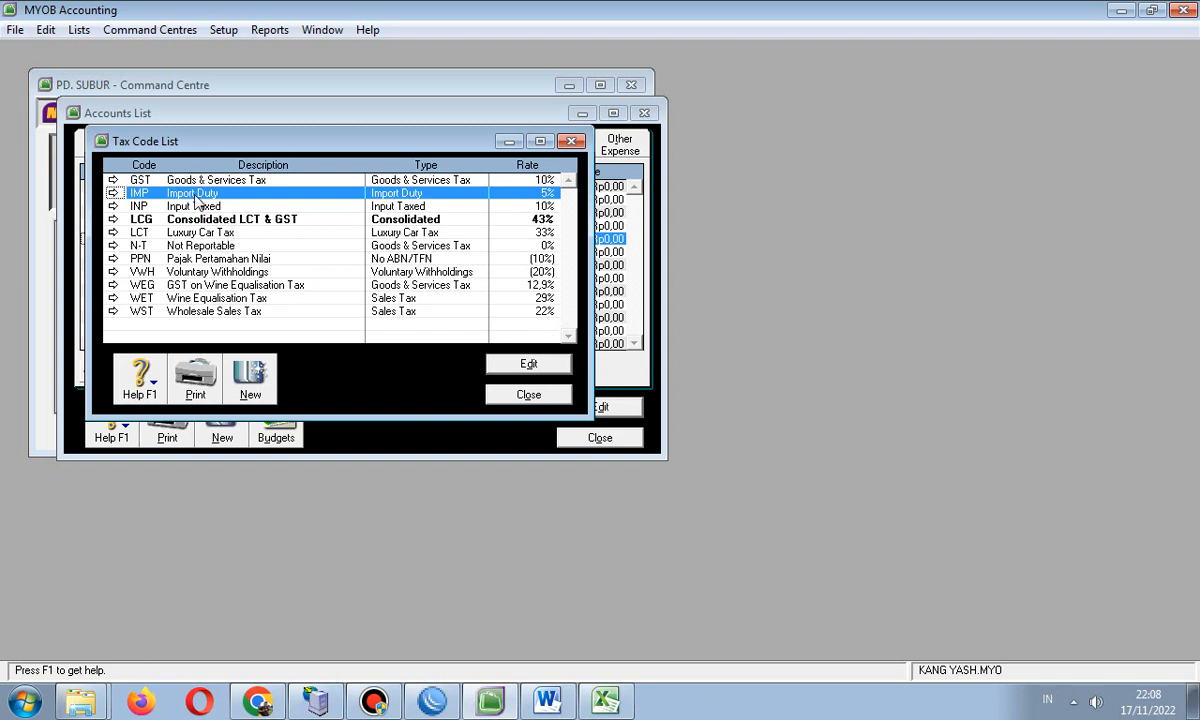
double_click(194, 192)
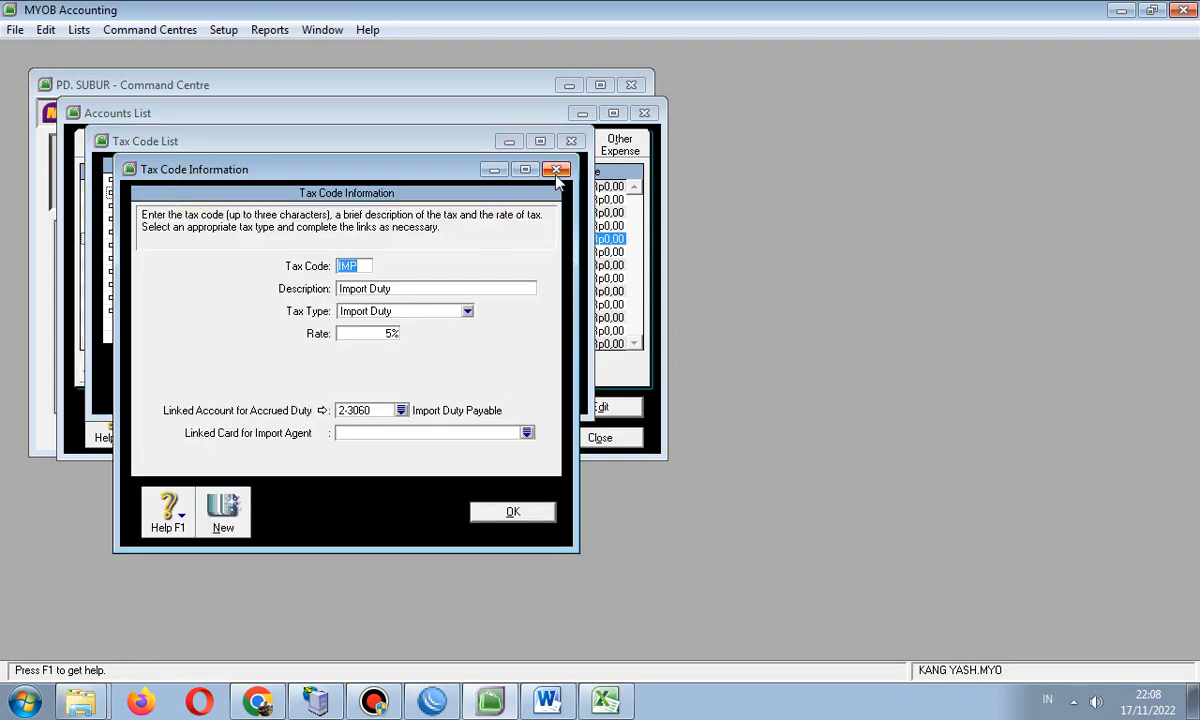
key(Escape)
click(180, 219)
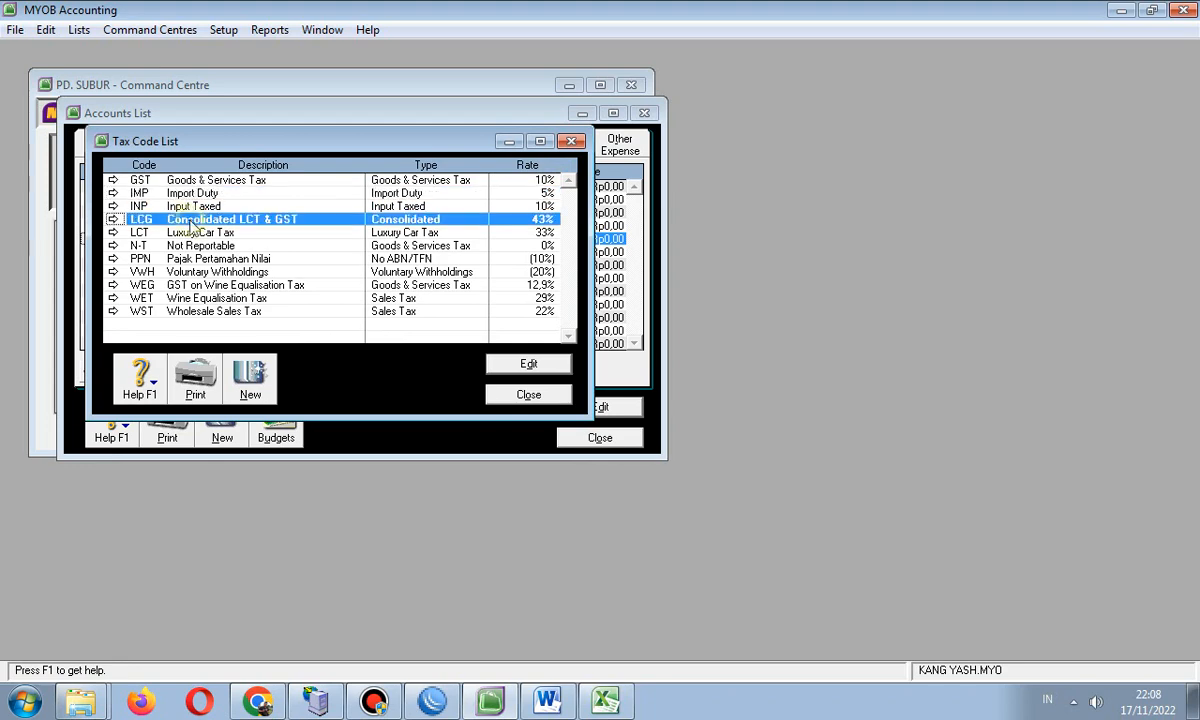
double_click(205, 221)
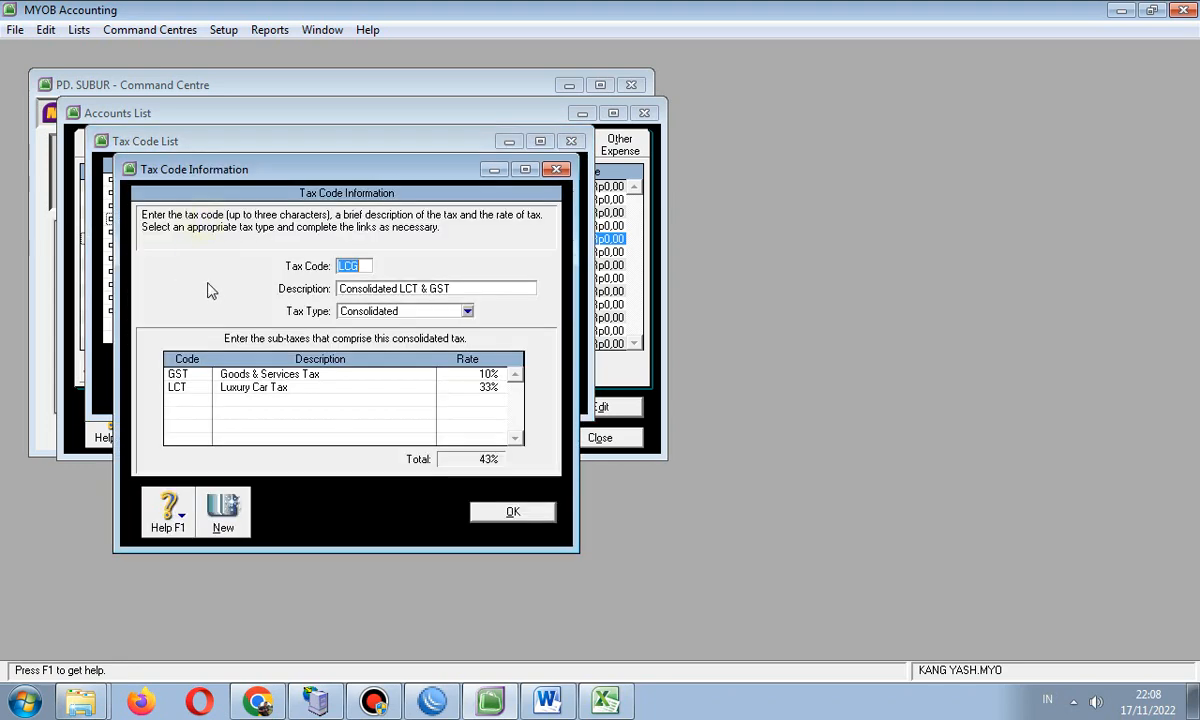
click(46, 30)
click(70, 161)
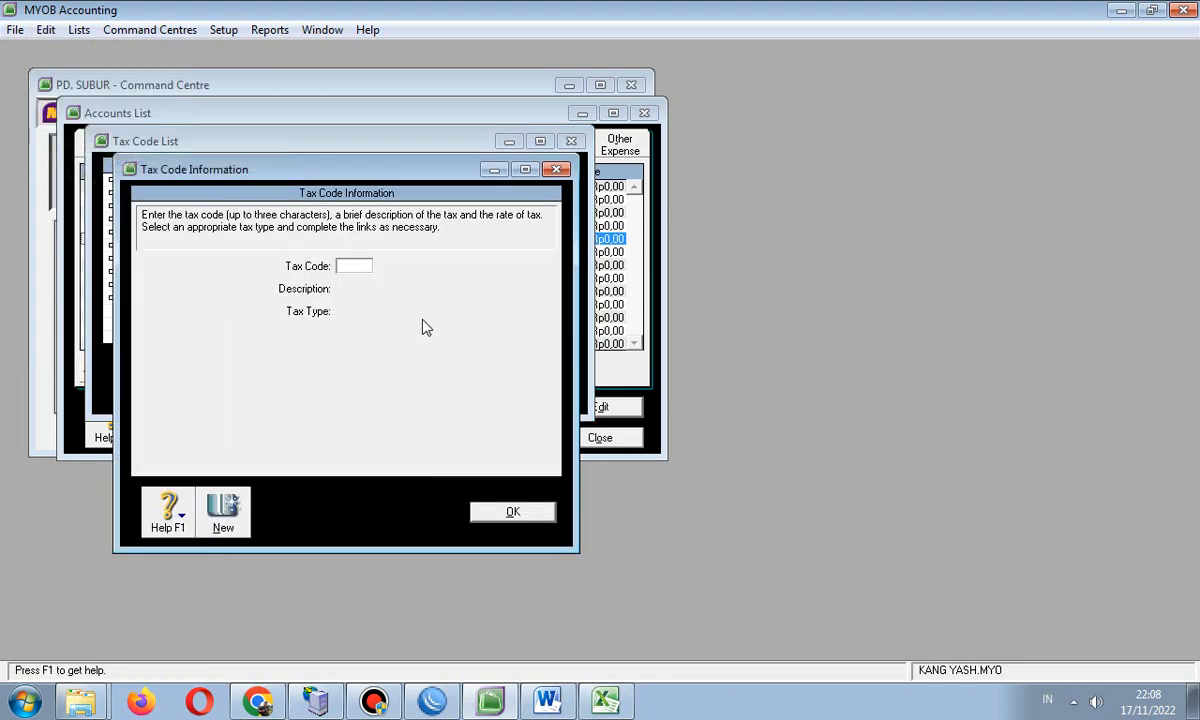
click(557, 170)
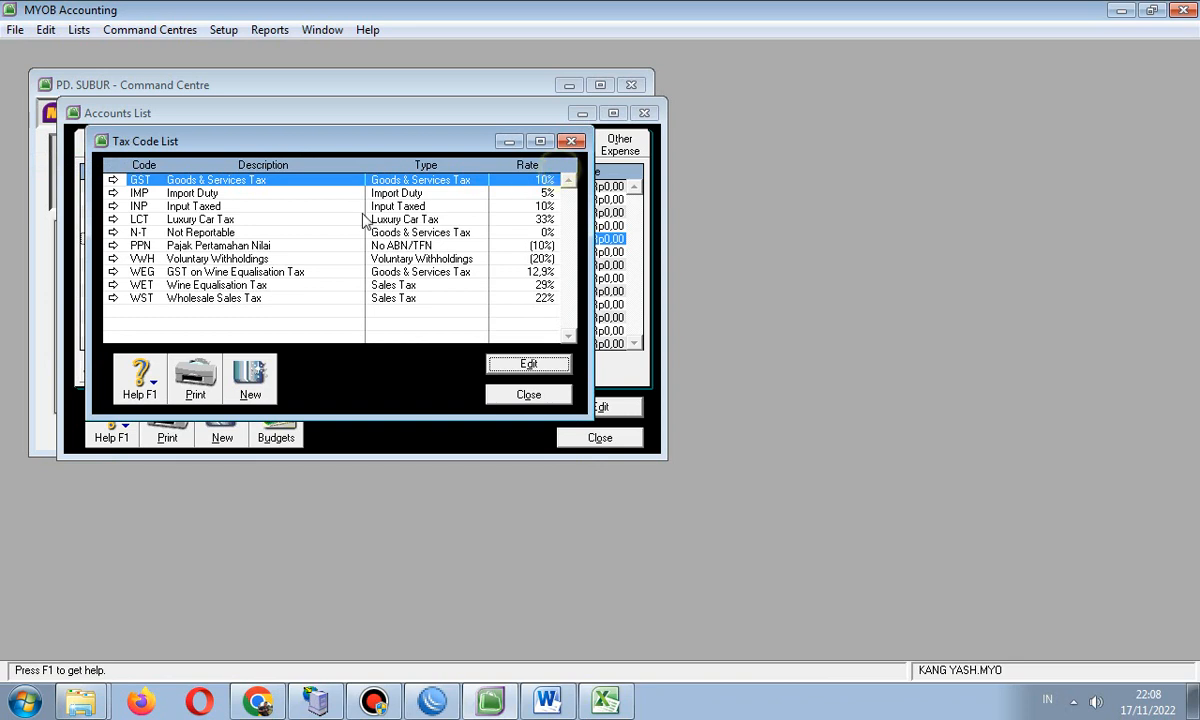
- Delete the VWH Voluntary Withholdings and WST tax codes
click(175, 262)
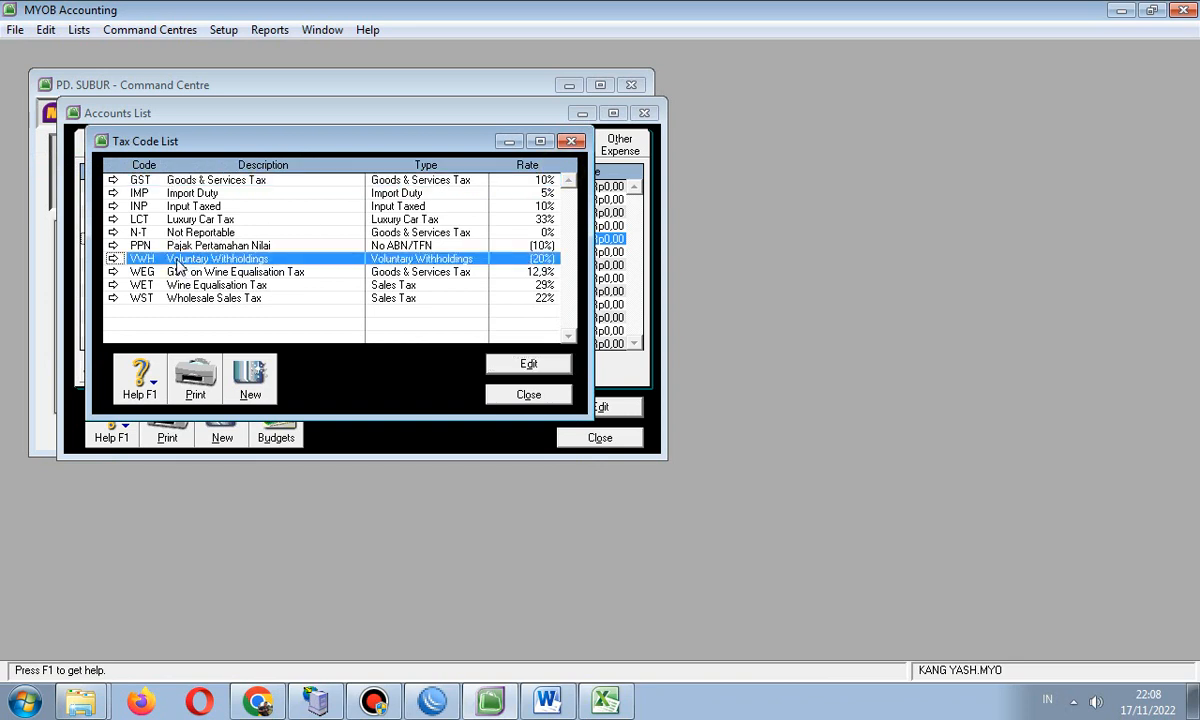
double_click(168, 258)
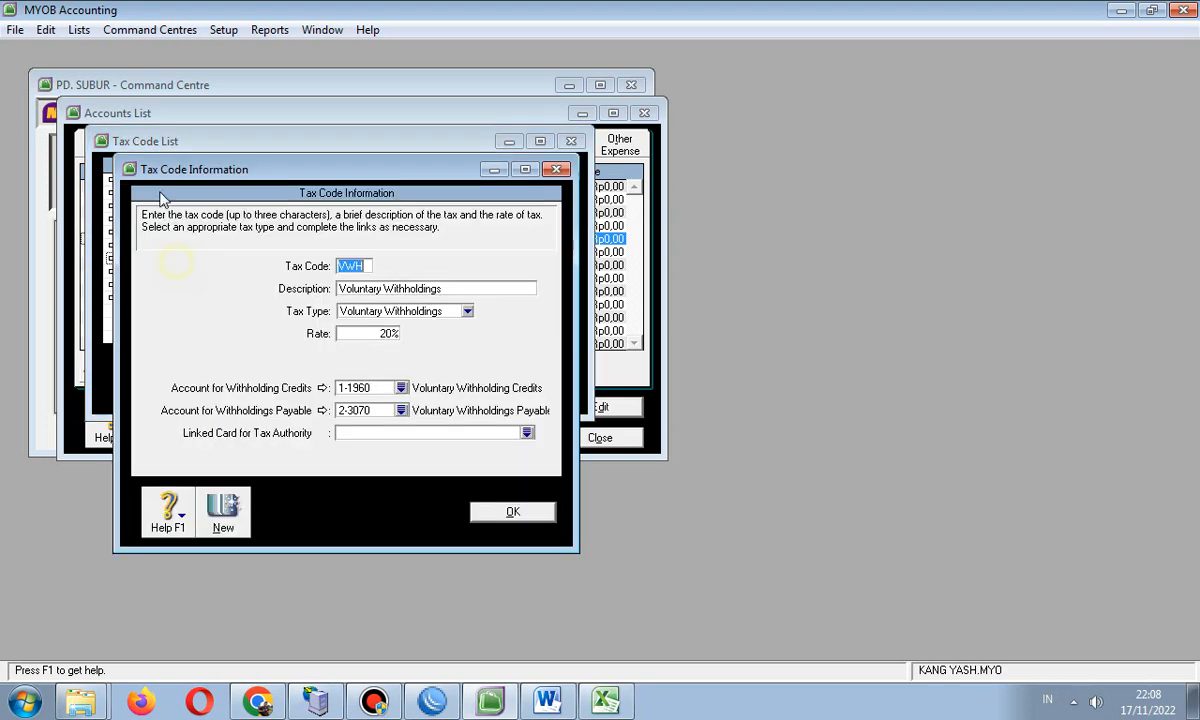
click(46, 30)
click(100, 162)
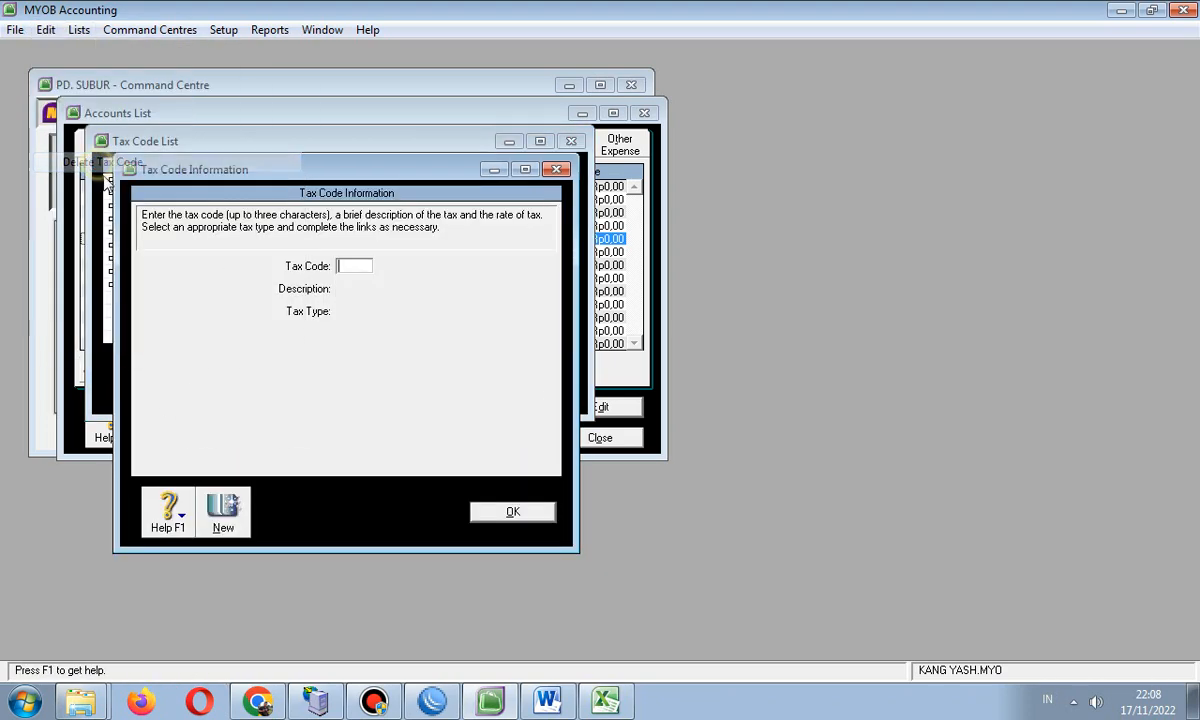
click(480, 512)
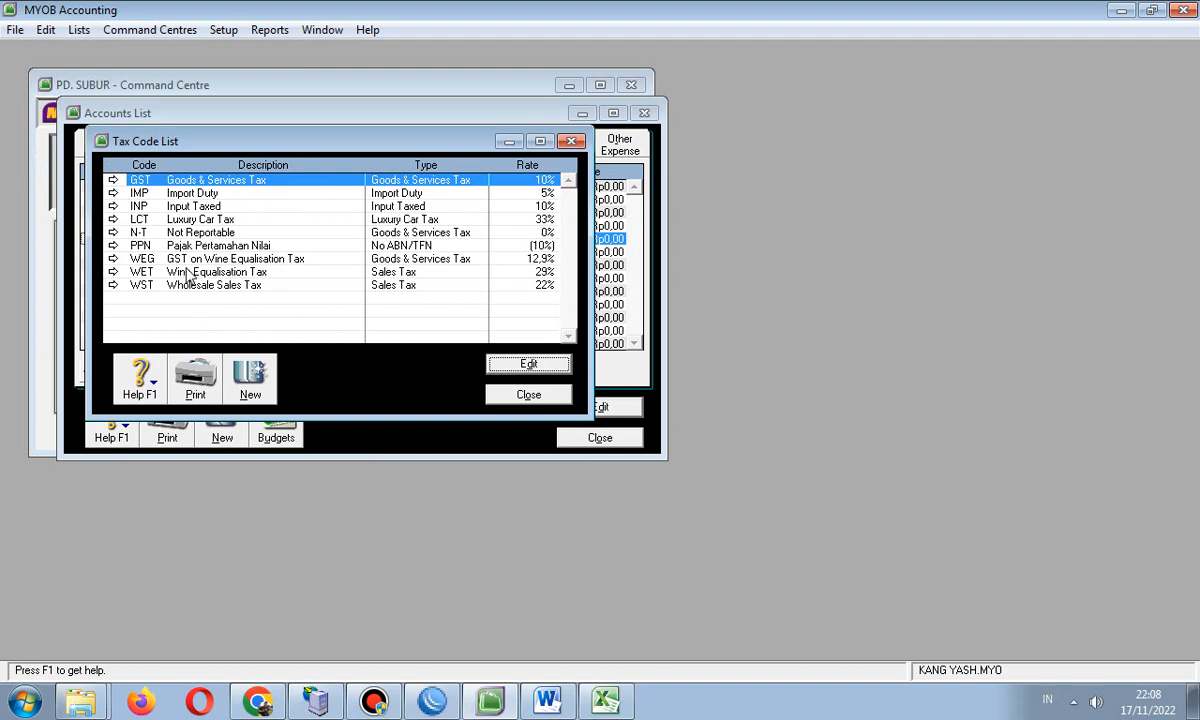
double_click(187, 286)
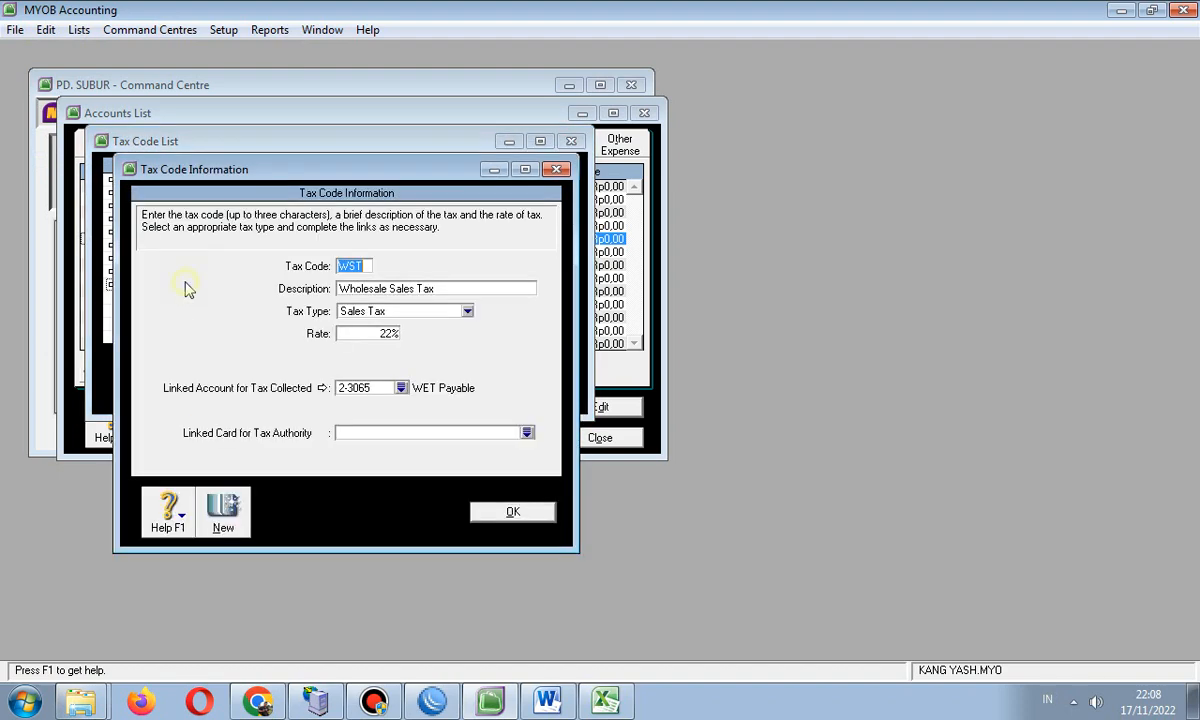
click(46, 30)
click(100, 162)
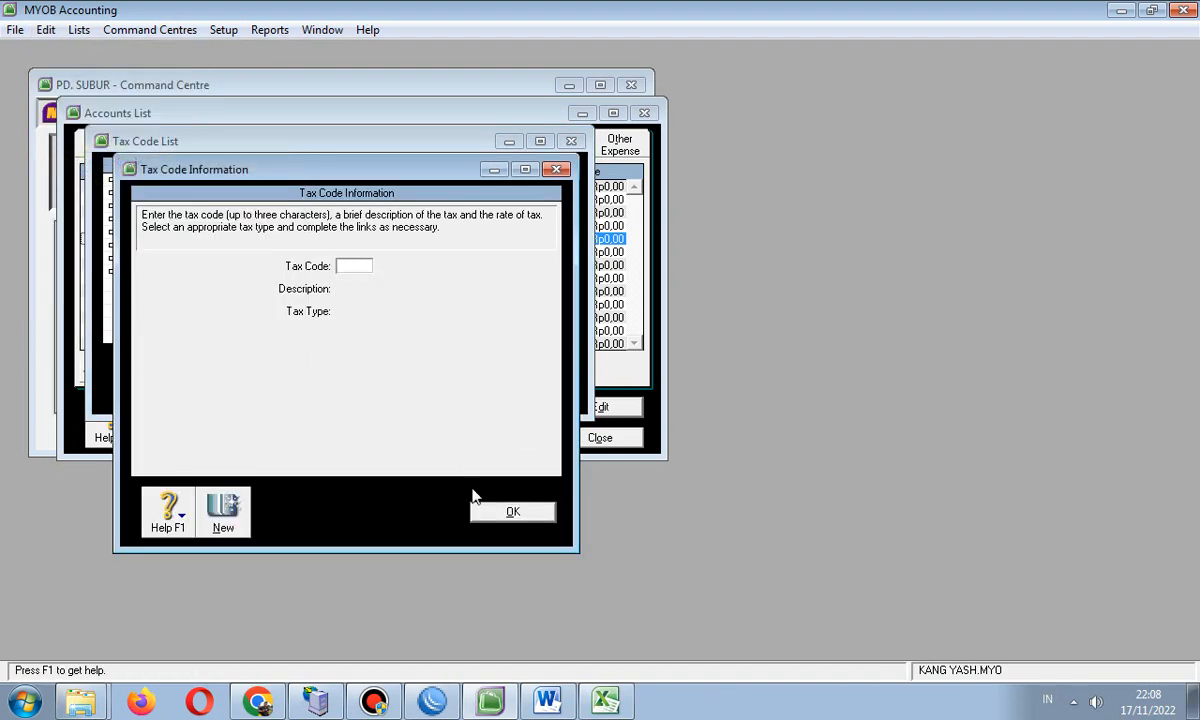
click(478, 506)
- Delete the WET and WEG tax codes, then view the N-T Not Reportable code
double_click(190, 271)
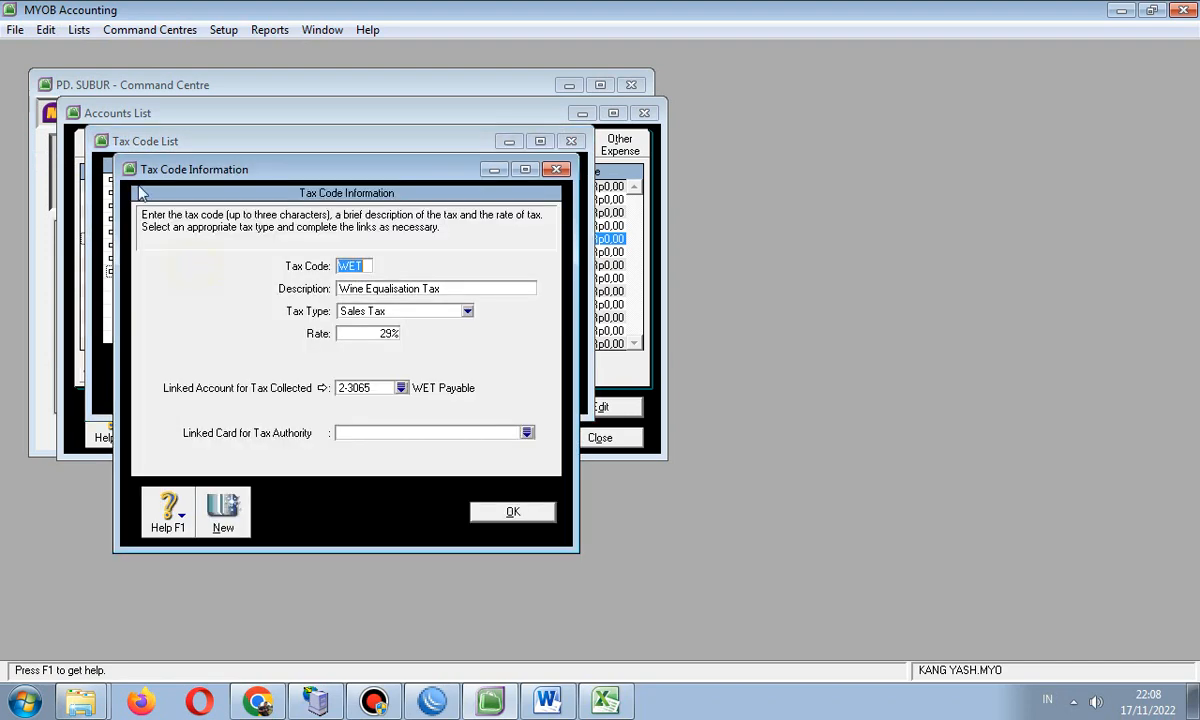
click(50, 31)
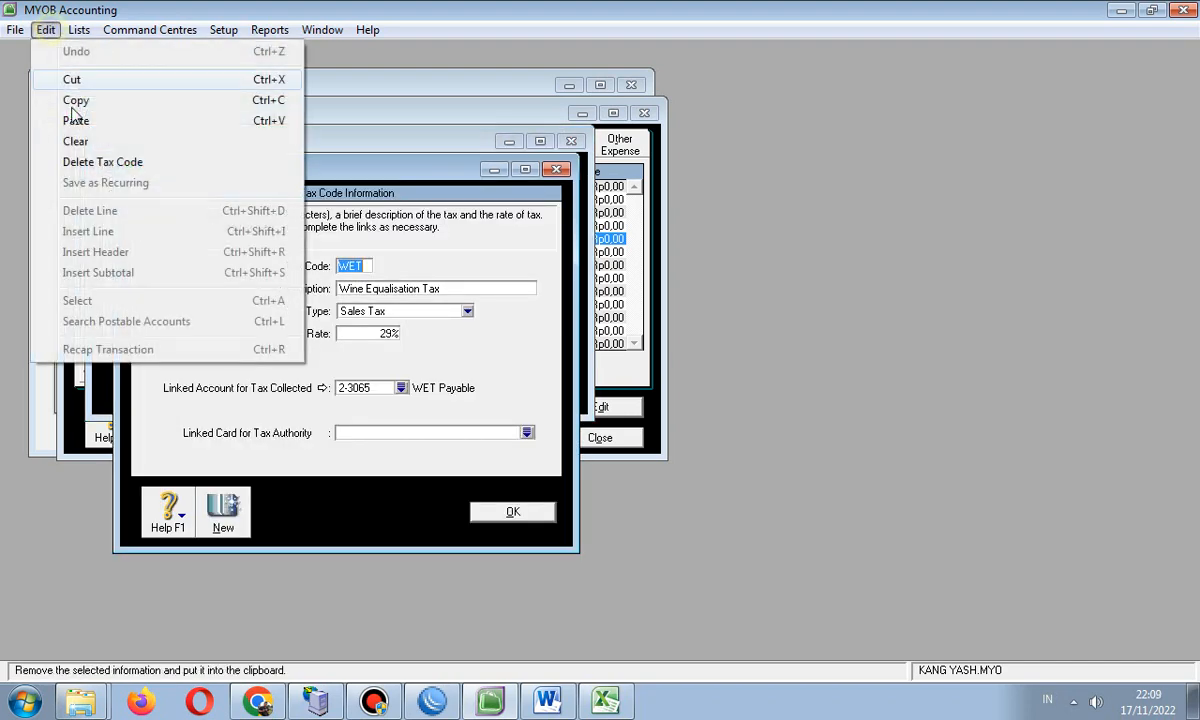
click(100, 162)
click(503, 512)
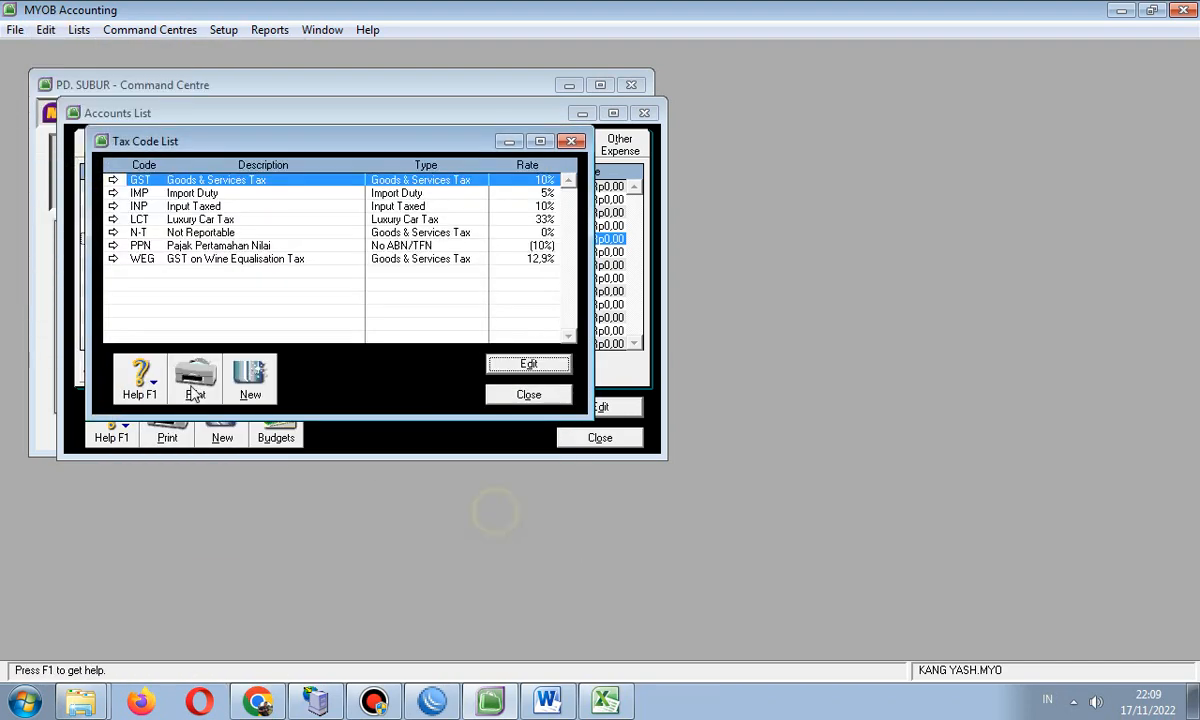
click(167, 261)
double_click(167, 261)
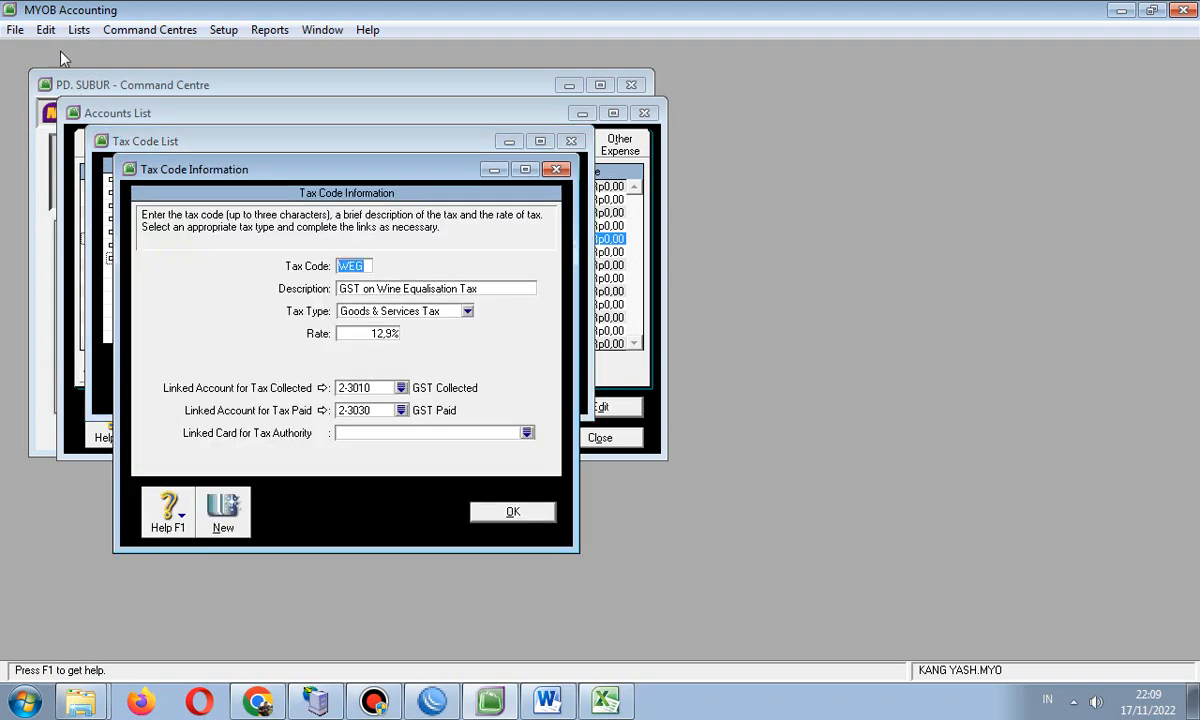
click(46, 30)
click(100, 162)
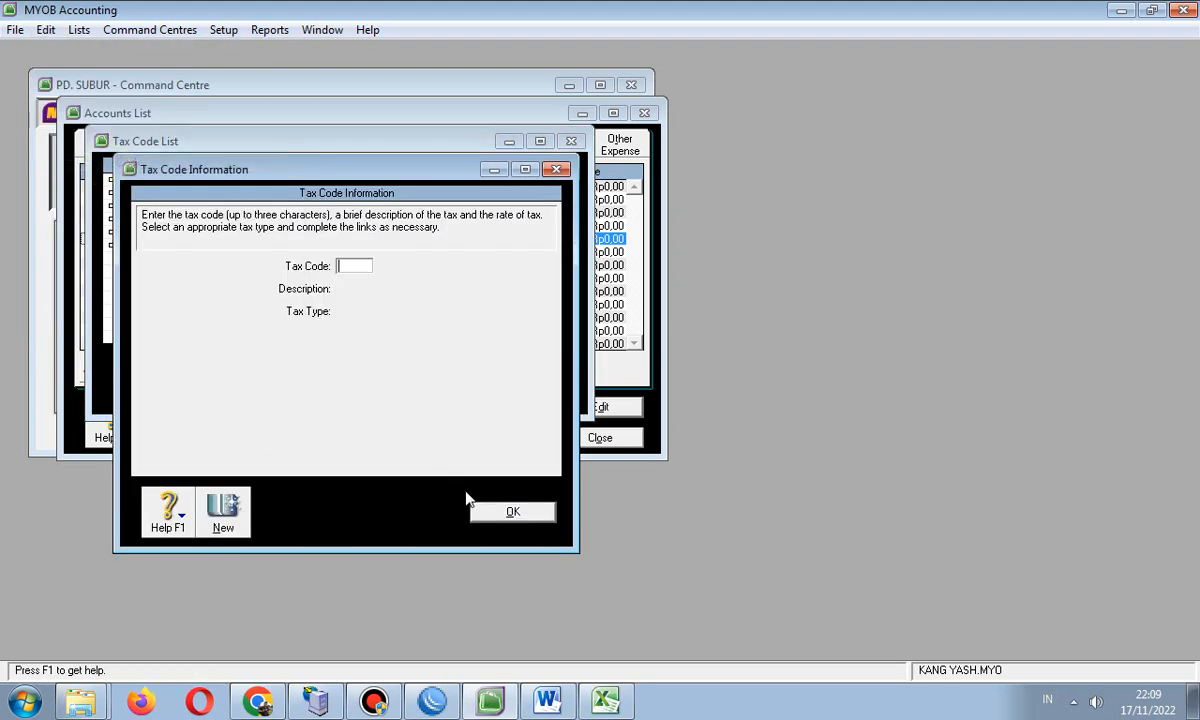
click(484, 512)
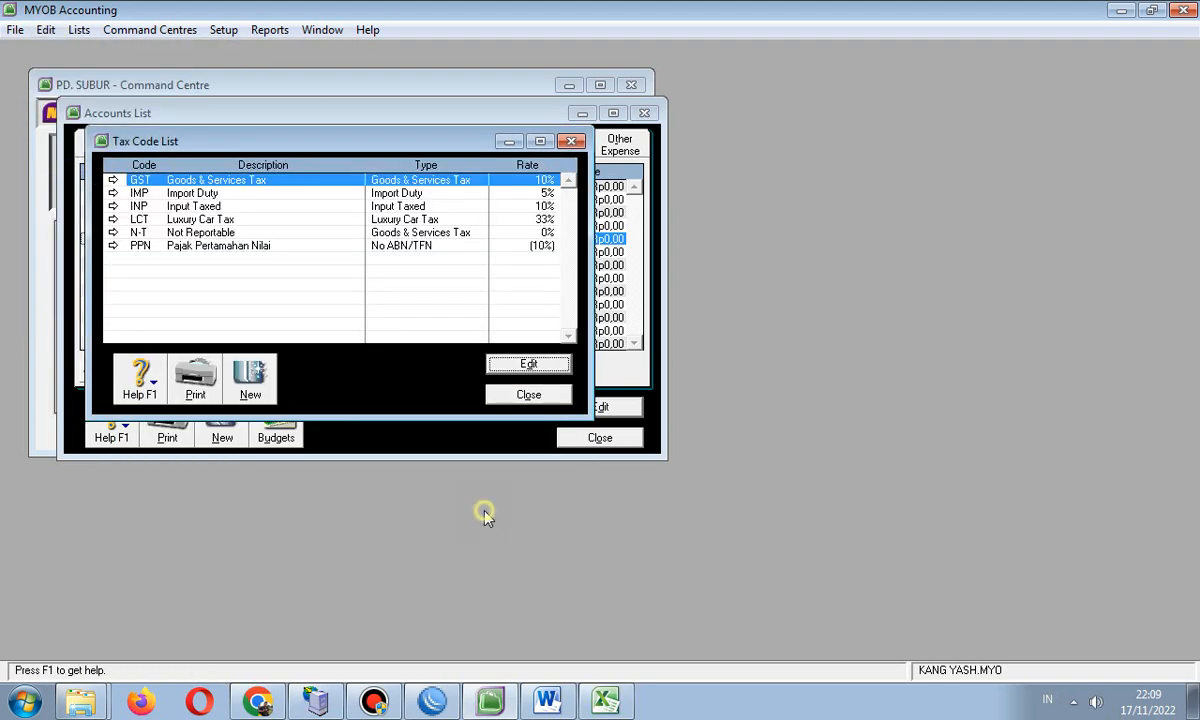
double_click(188, 232)
- Check the N-T code's linked GST Collected account, then close the N-T details
click(46, 30)
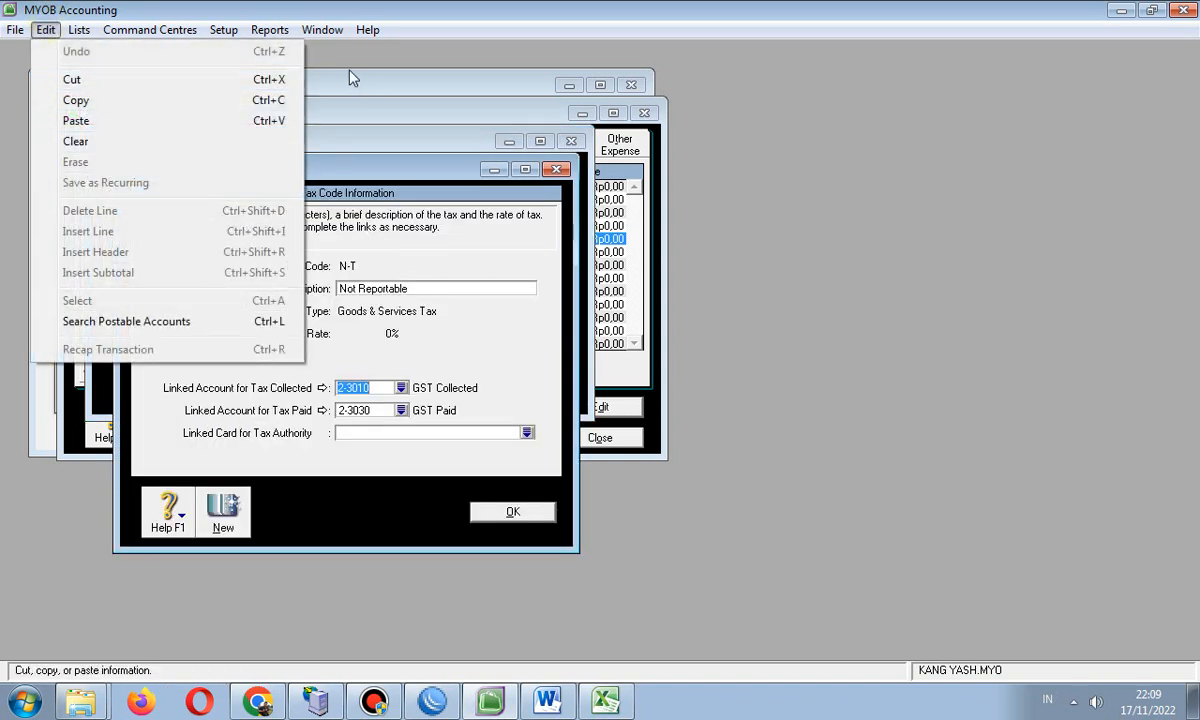
click(429, 112)
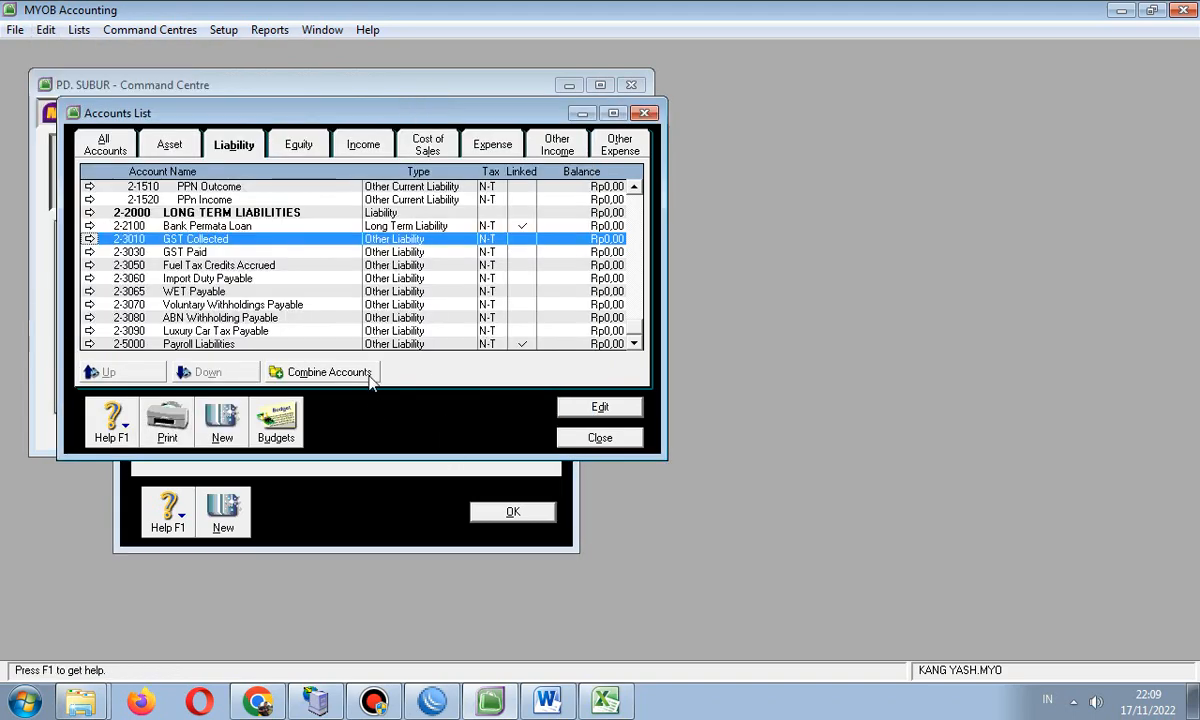
click(366, 489)
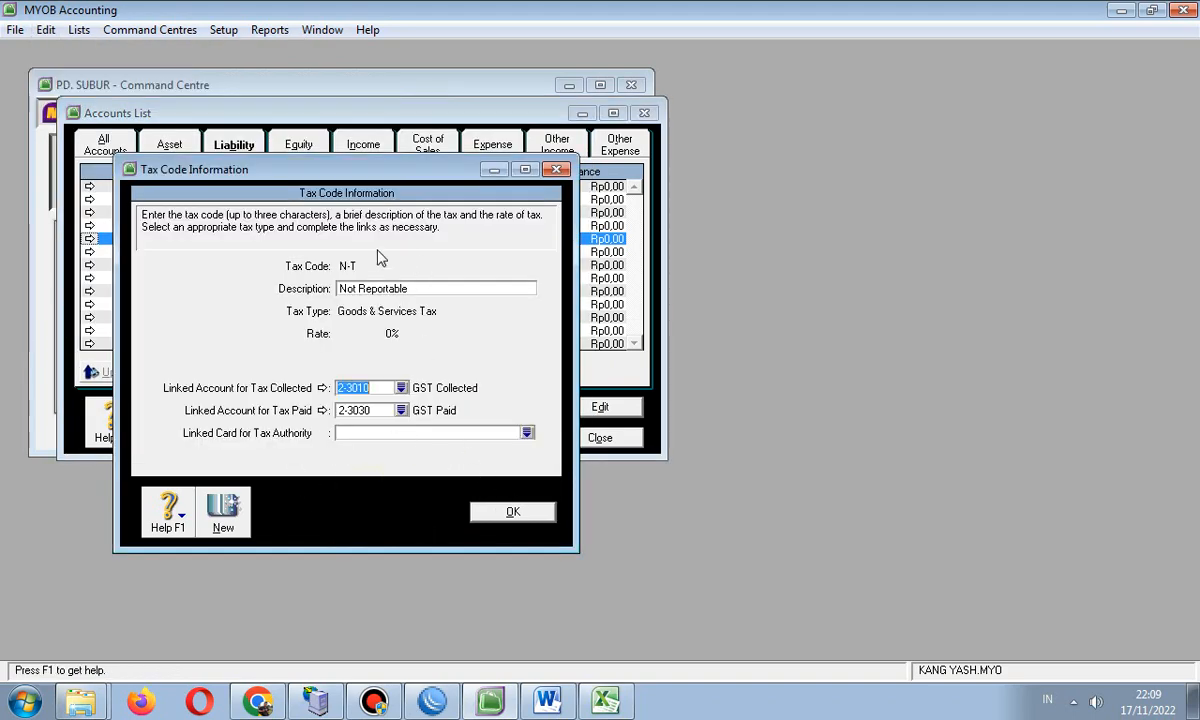
click(556, 169)
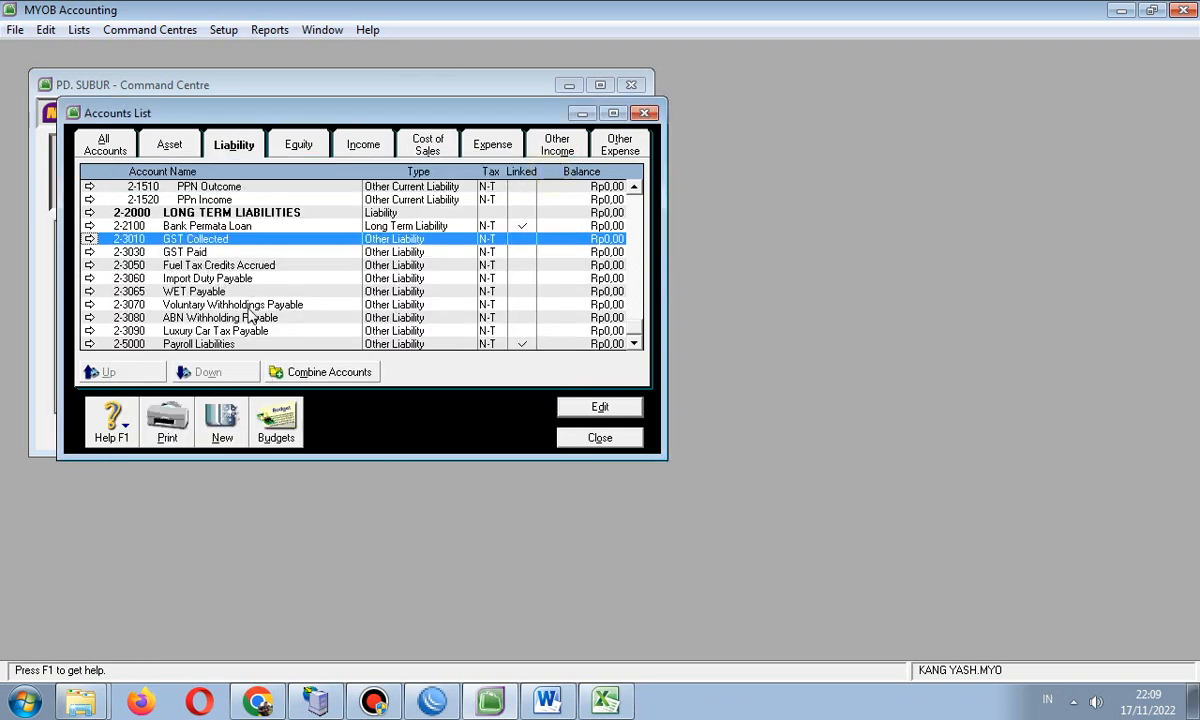
- Select WET Payable, Fuel Tax Credits Accrued and Voluntary Withholdings Payable in the liability list
click(201, 291)
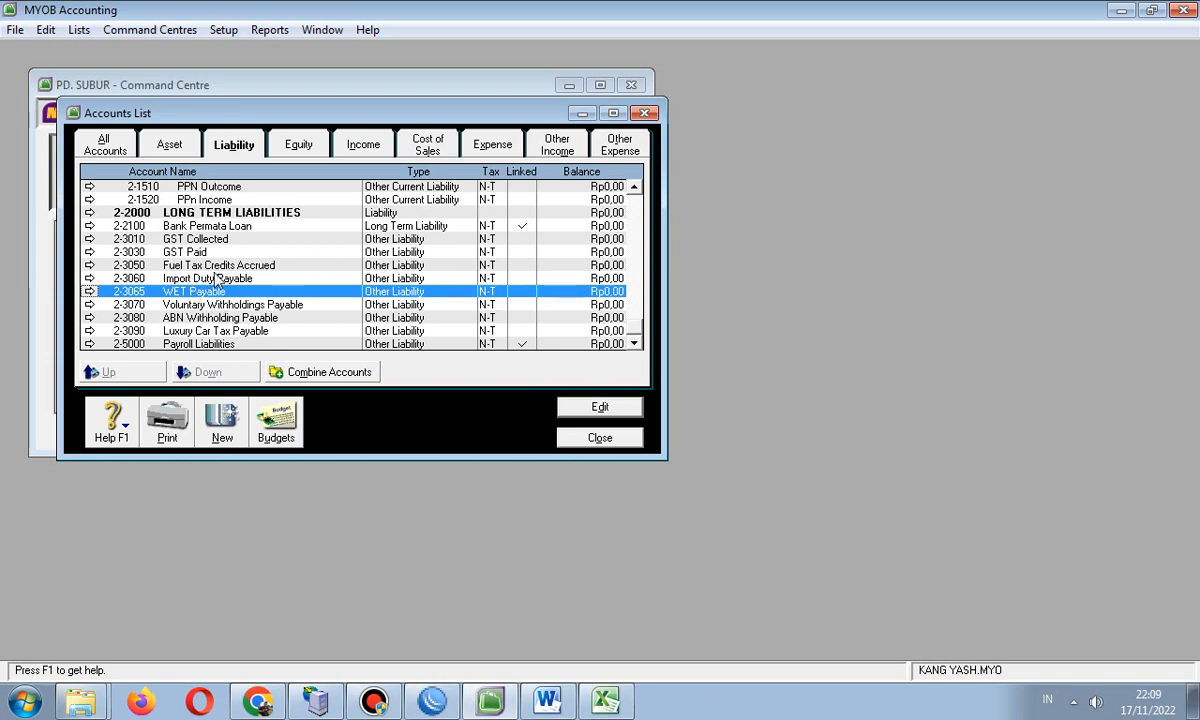
click(203, 263)
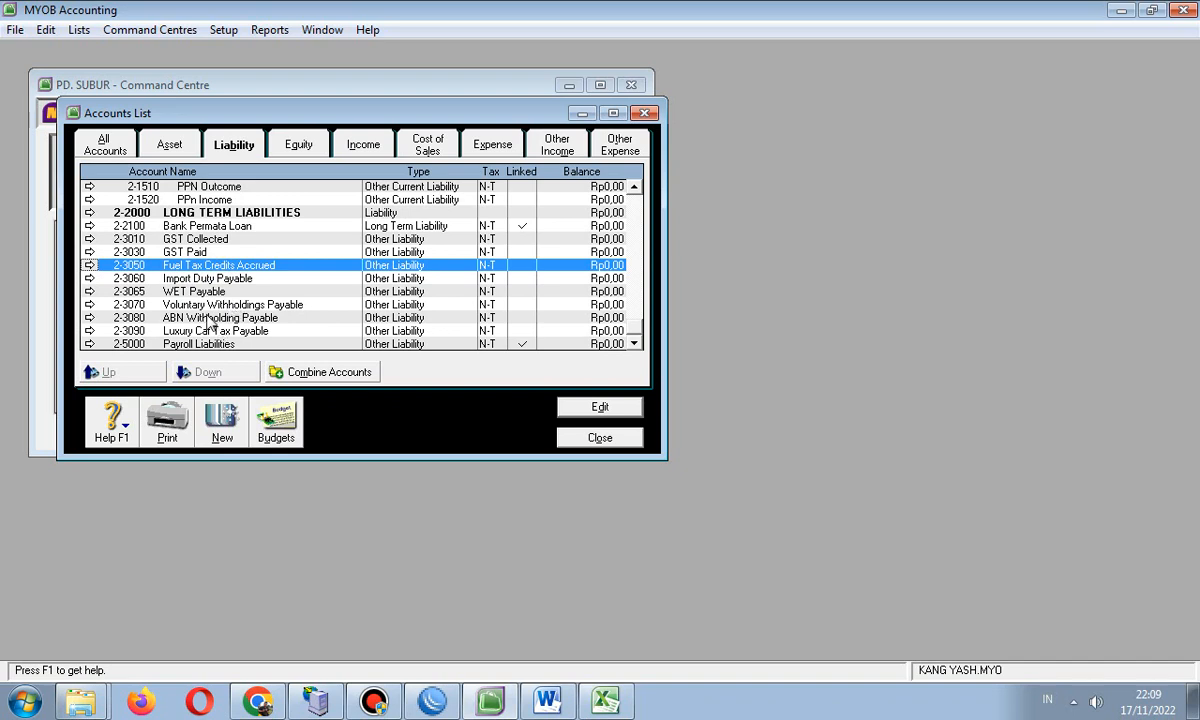
click(209, 305)
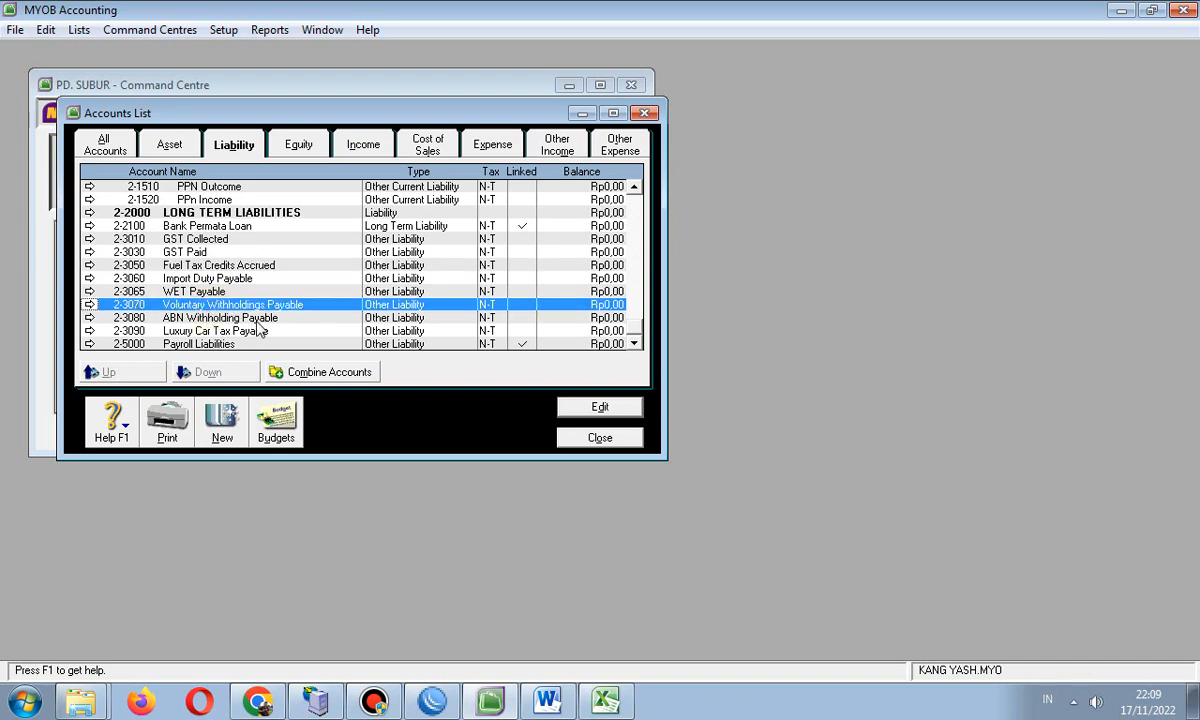
- Delete ABN Withholding Payable; keep GST Collected, which is linked to a tax code
double_click(246, 316)
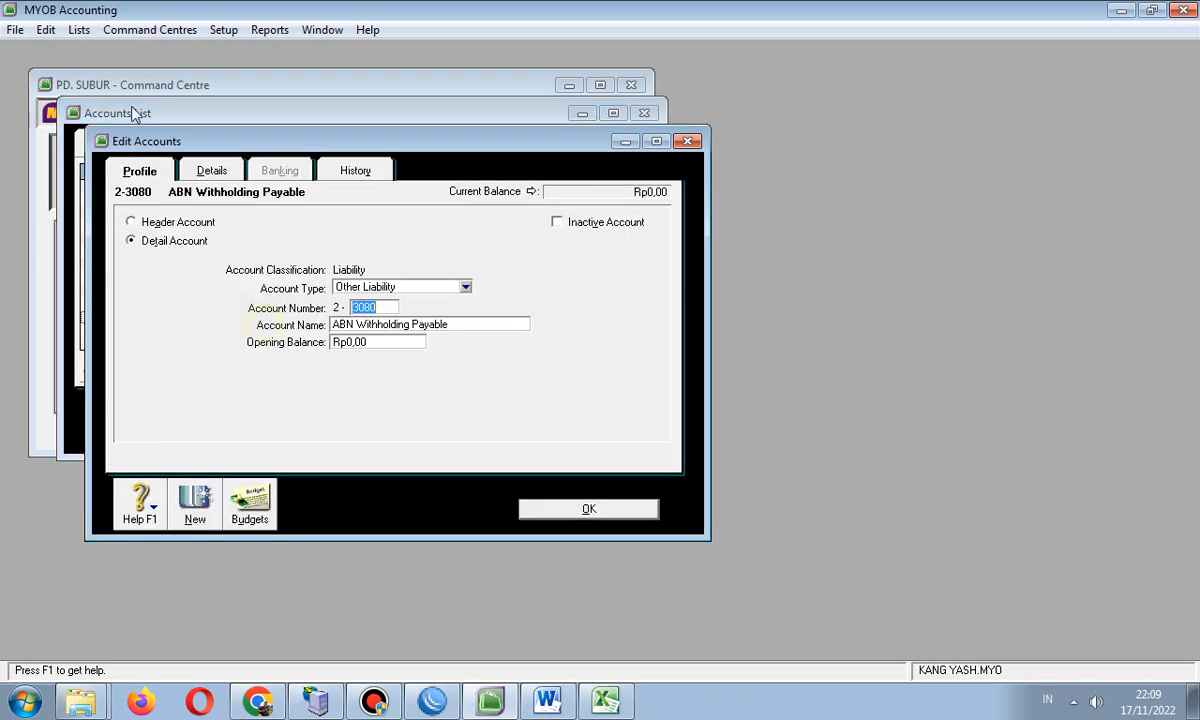
click(46, 30)
click(67, 161)
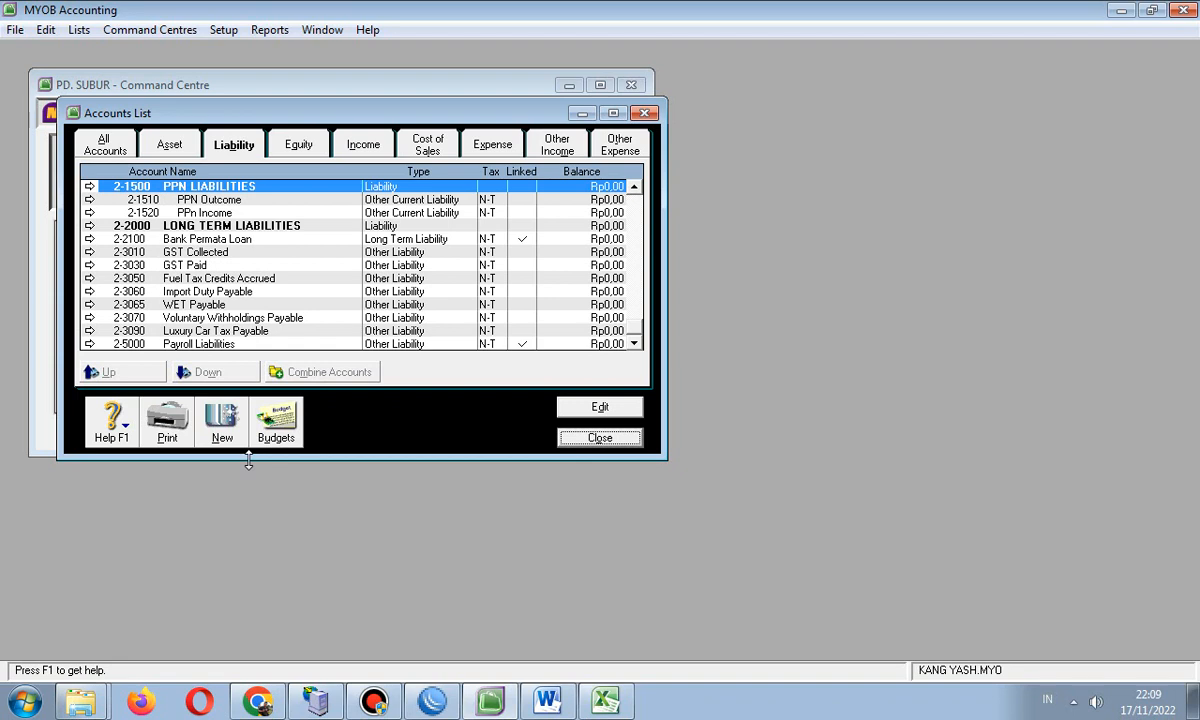
click(218, 252)
double_click(215, 255)
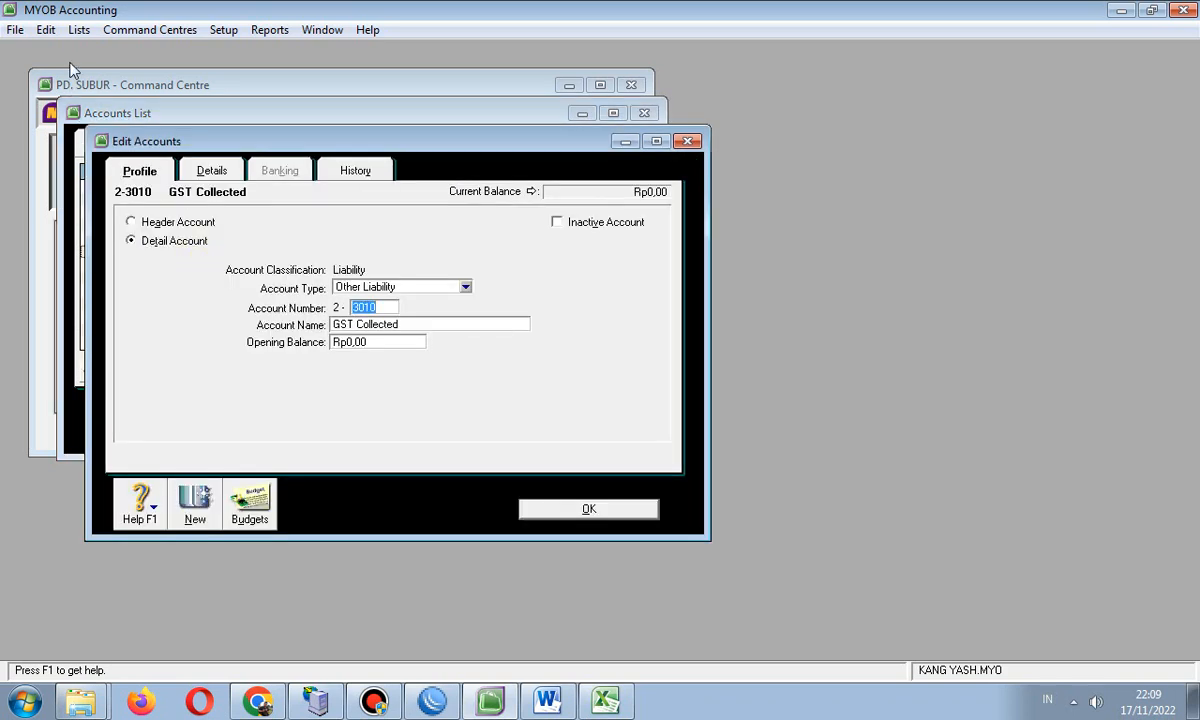
click(46, 30)
click(66, 161)
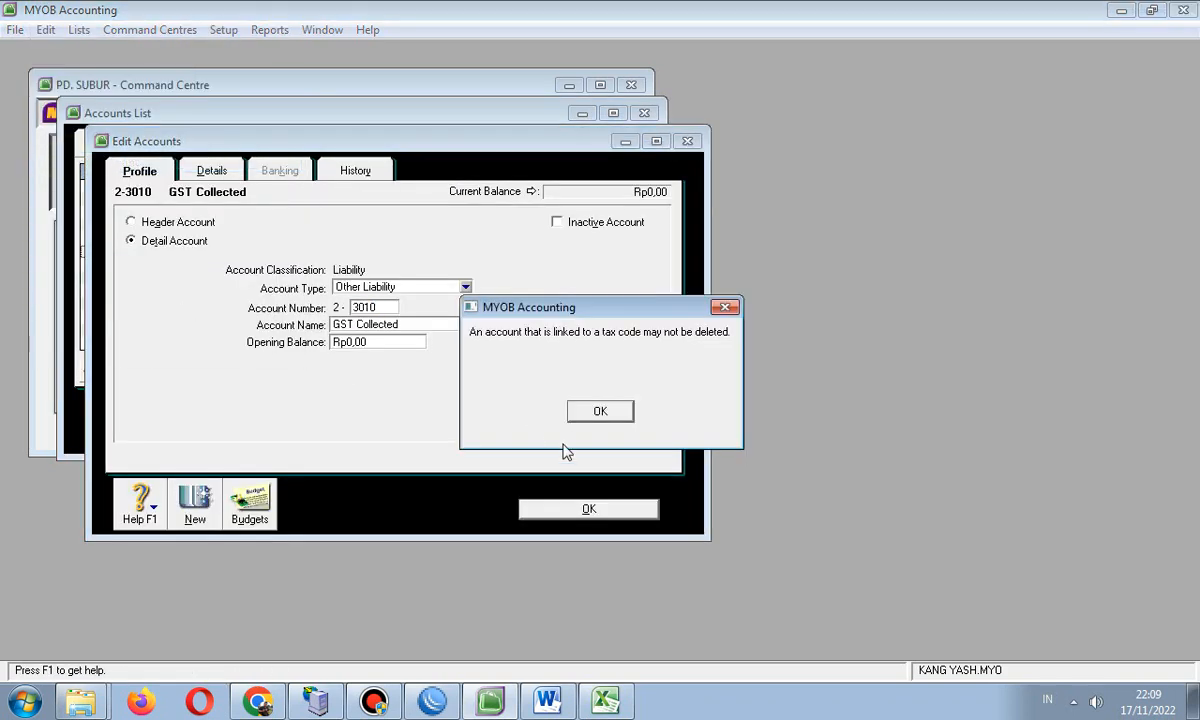
click(584, 418)
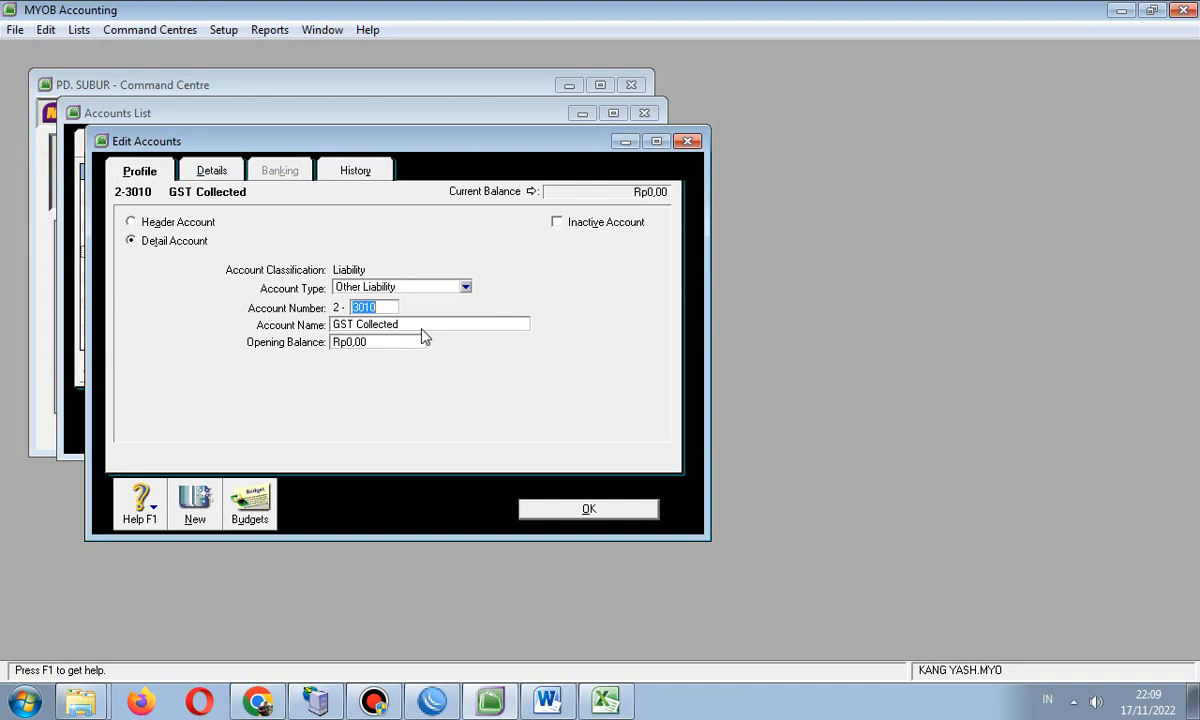
key(Tab)
click(687, 141)
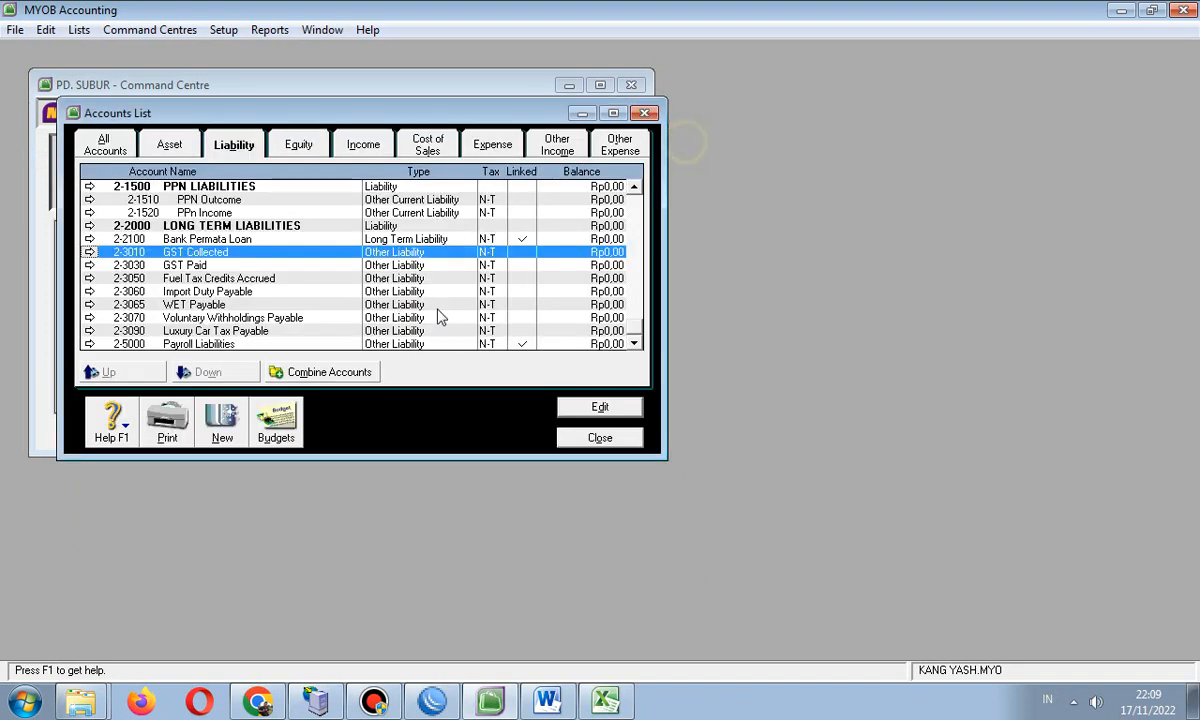
- Keep the tax-linked GST Paid account and delete Fuel Tax Credits Accrued
double_click(200, 265)
click(46, 32)
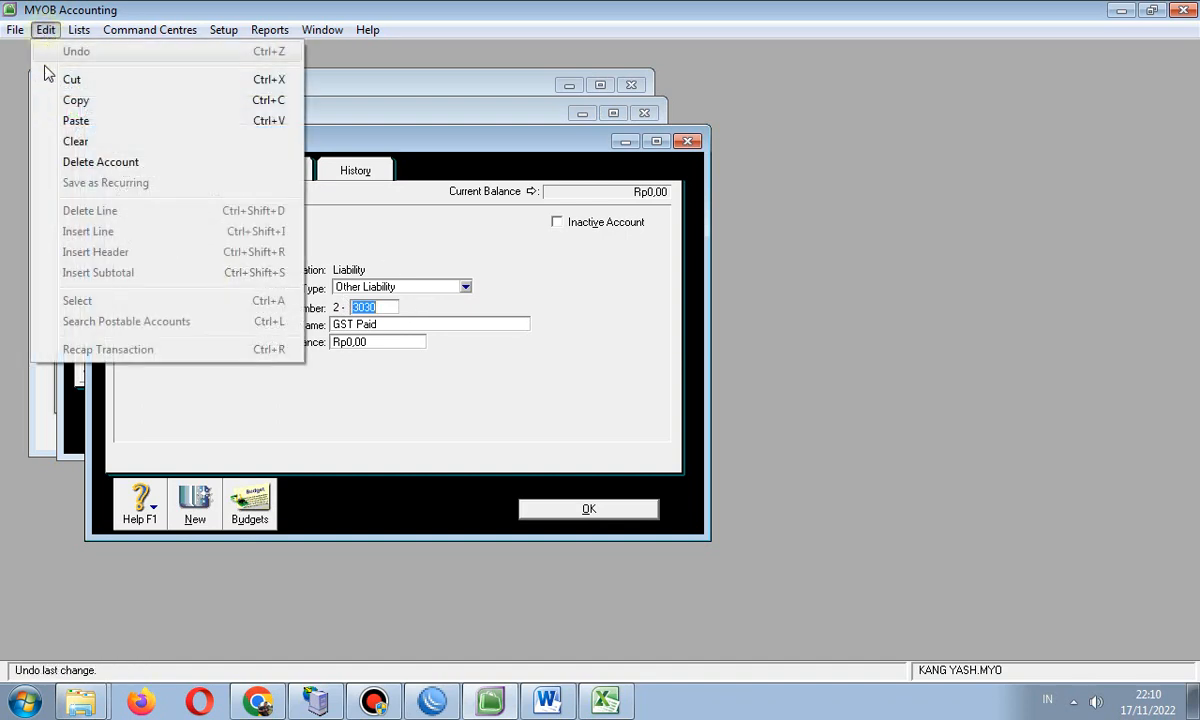
click(70, 161)
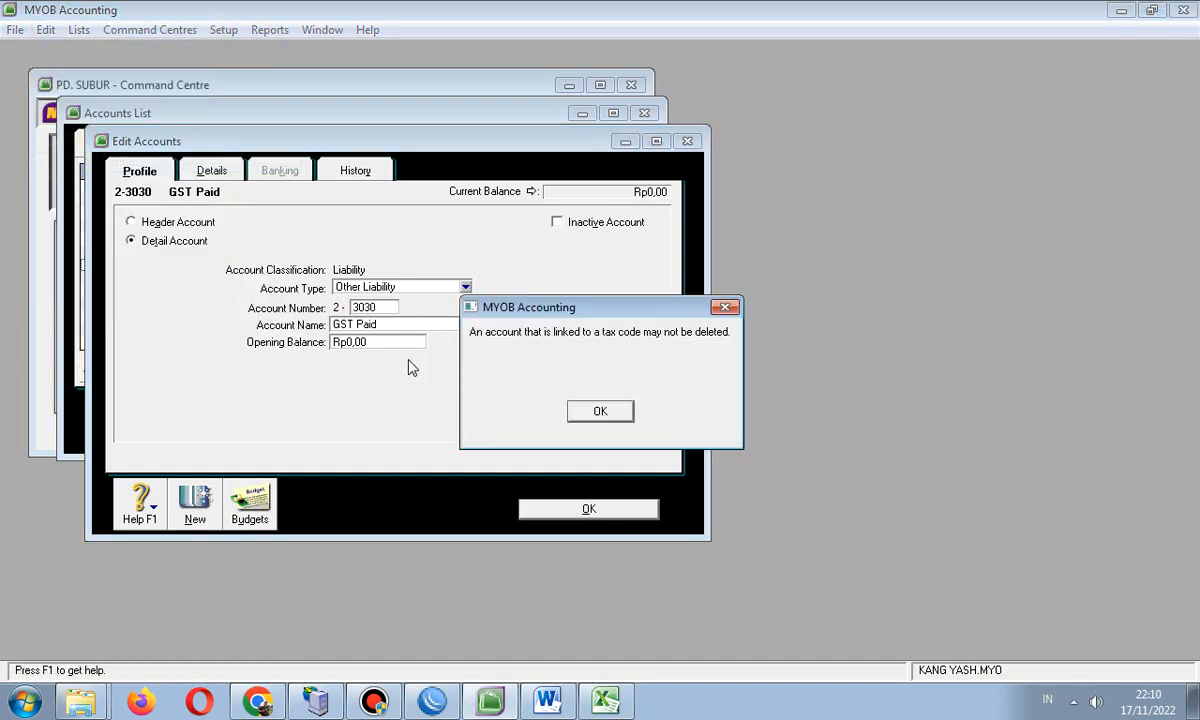
click(598, 413)
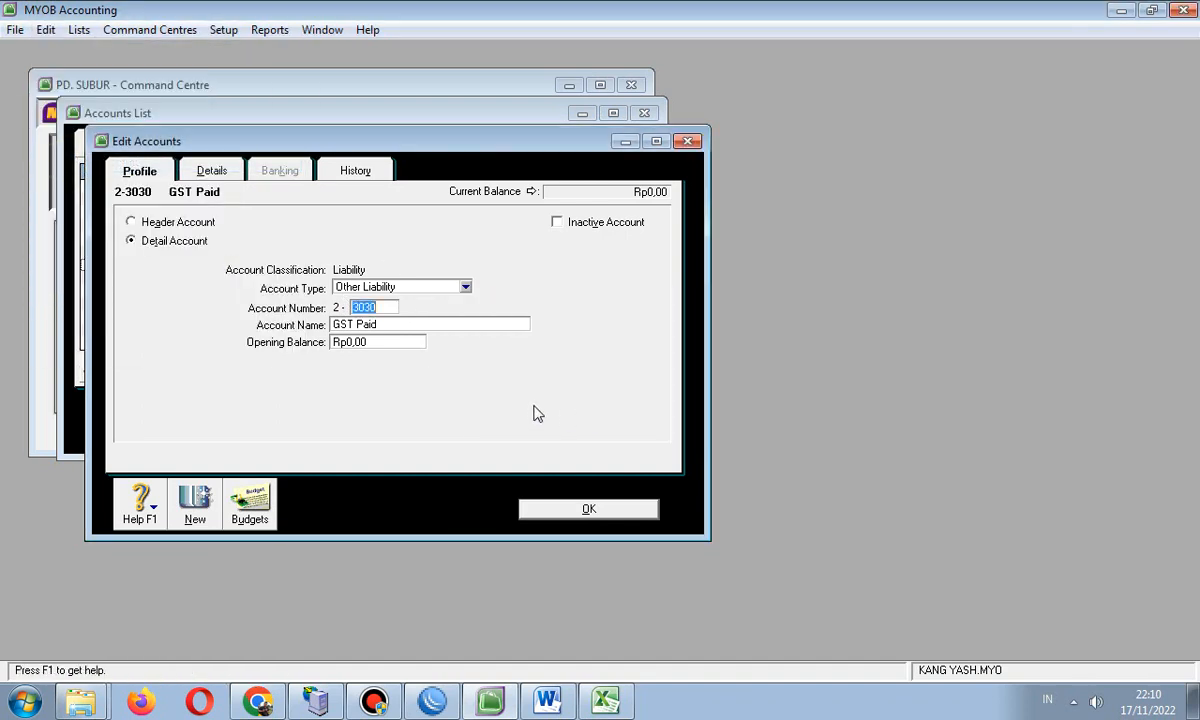
click(690, 141)
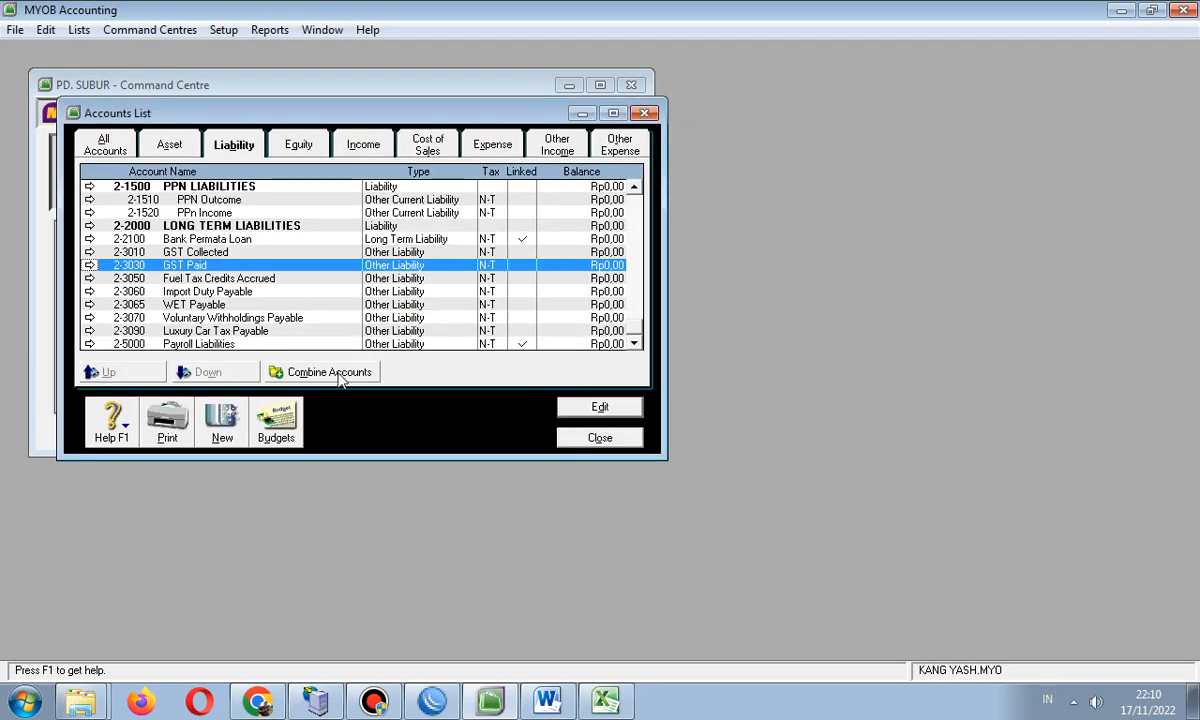
double_click(195, 278)
click(46, 30)
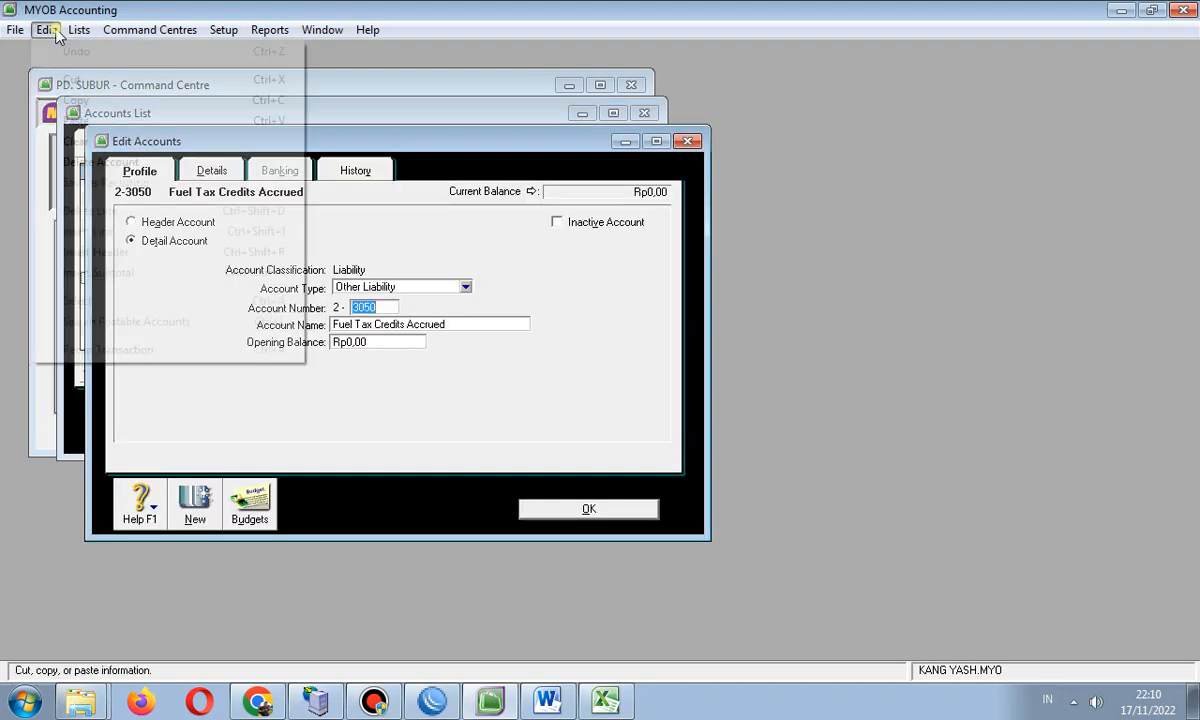
click(80, 160)
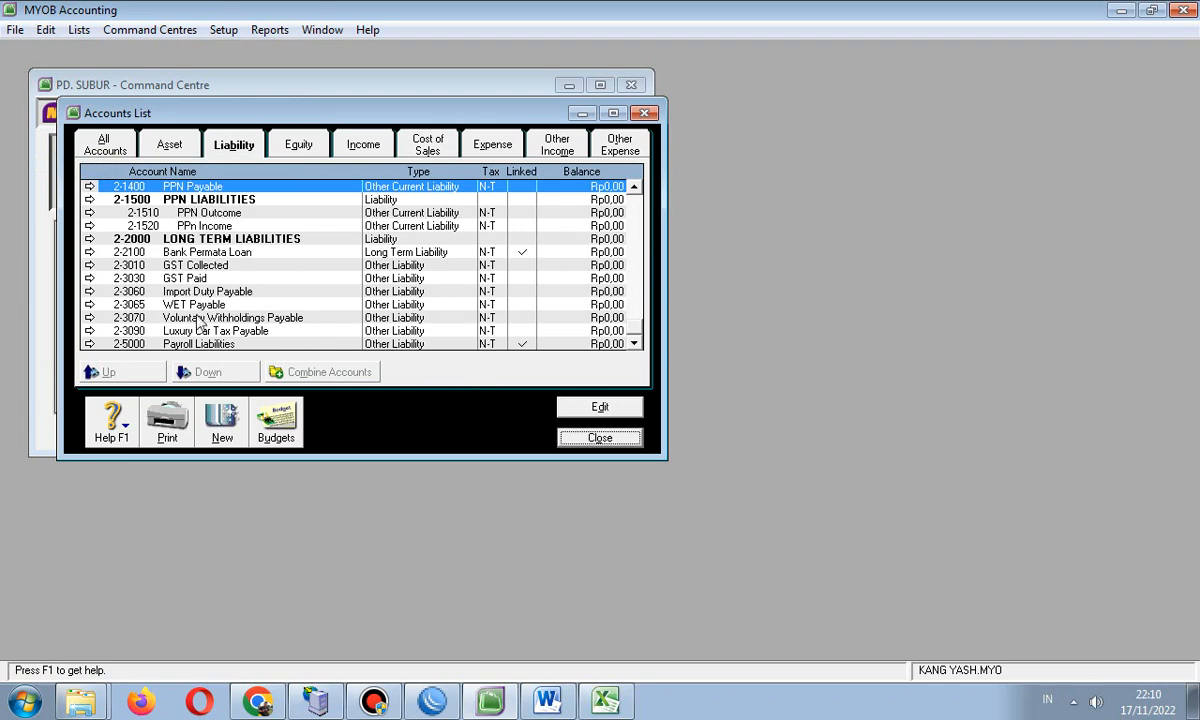
- Keep the tax-linked Import Duty Payable account and delete WET Payable
double_click(196, 291)
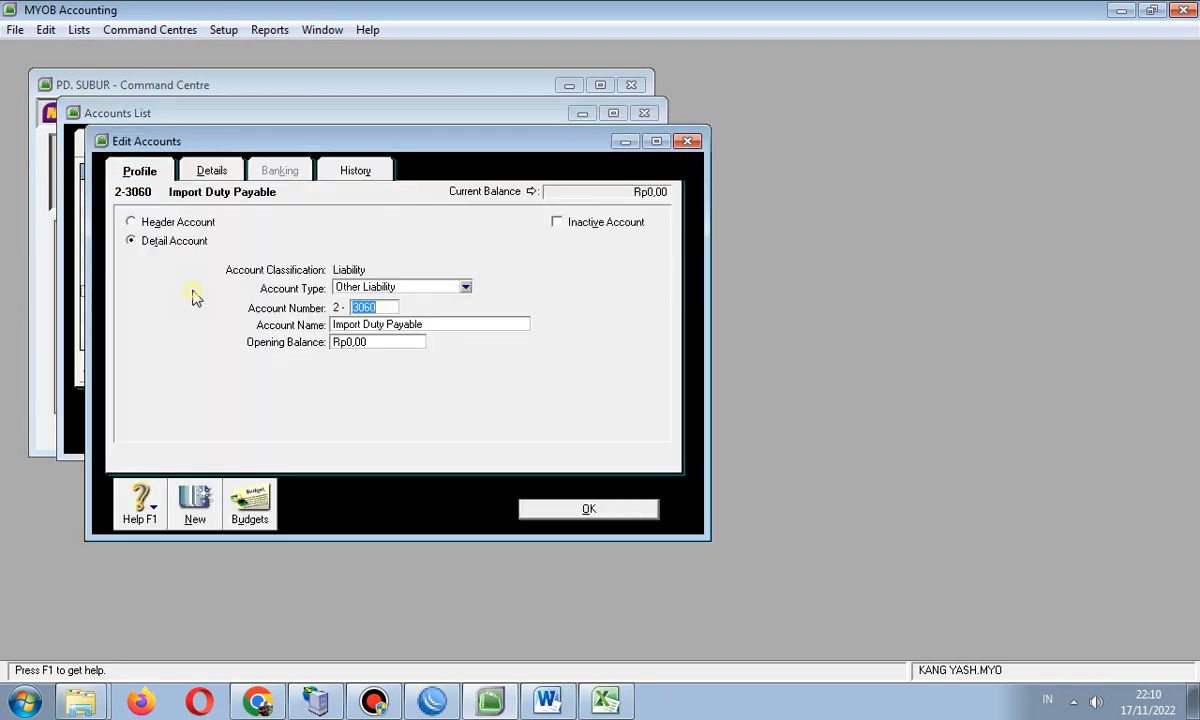
click(46, 30)
click(88, 162)
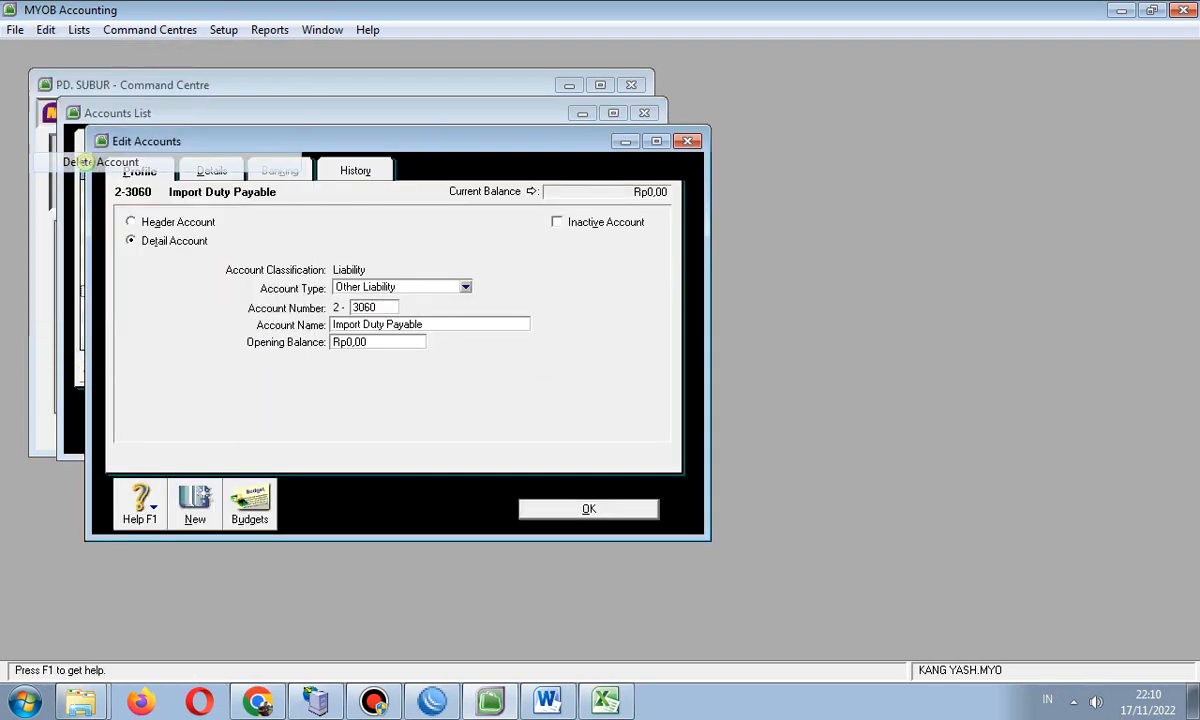
click(578, 412)
click(687, 141)
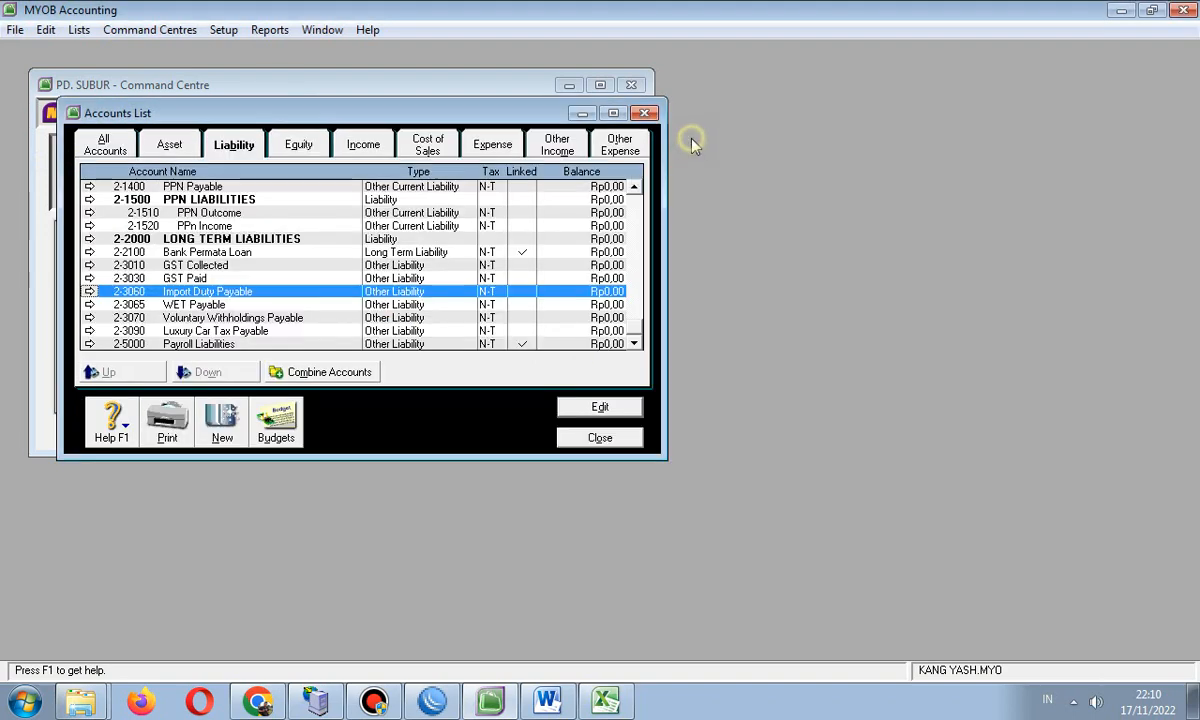
double_click(196, 314)
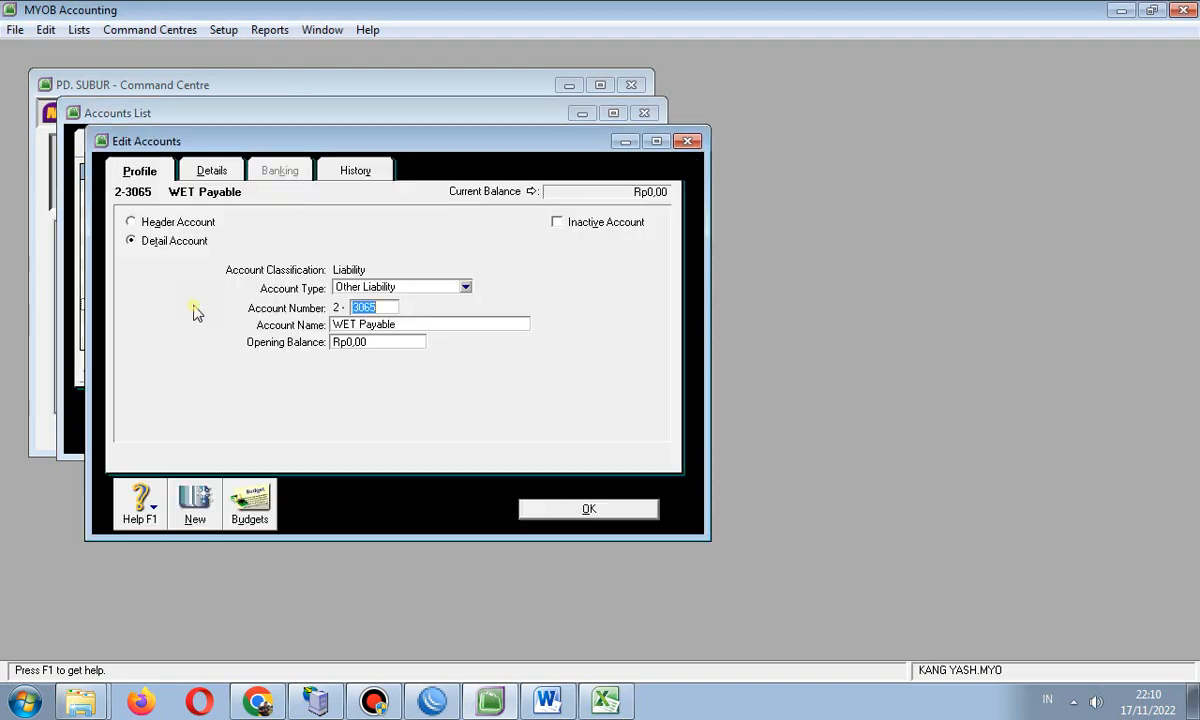
click(46, 30)
click(103, 166)
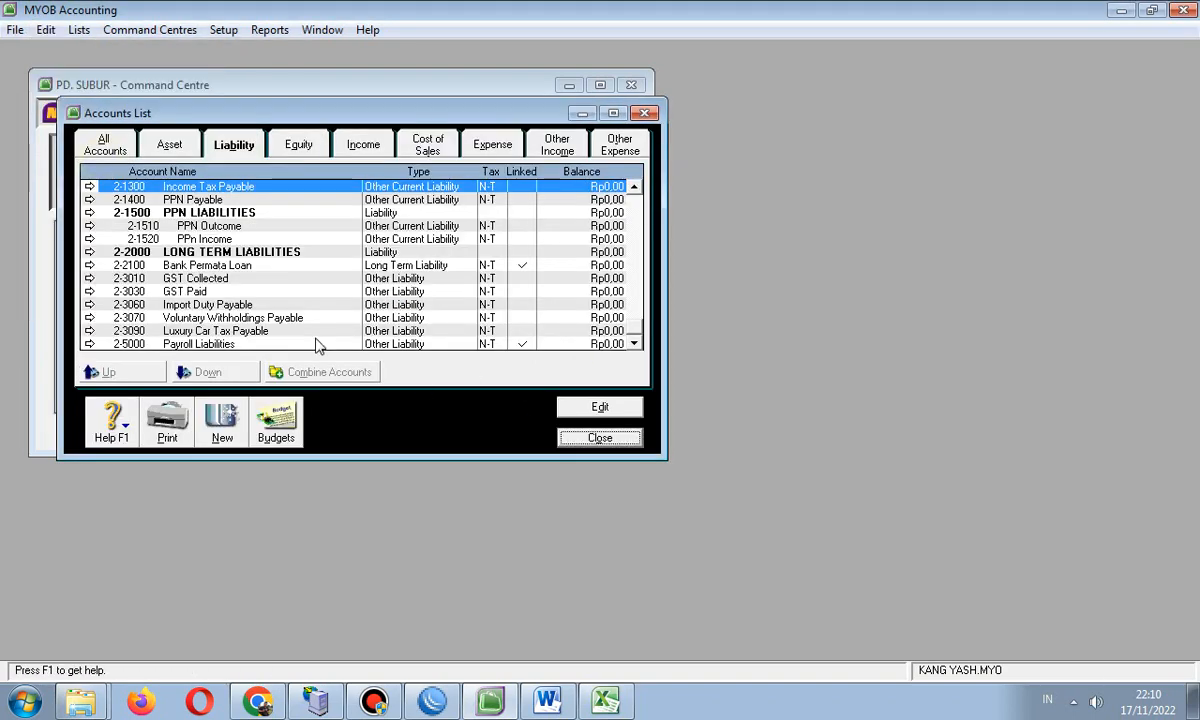
- Delete Voluntary Withholdings Payable; Luxury Car Tax Payable stays because it is tax-linked
double_click(205, 319)
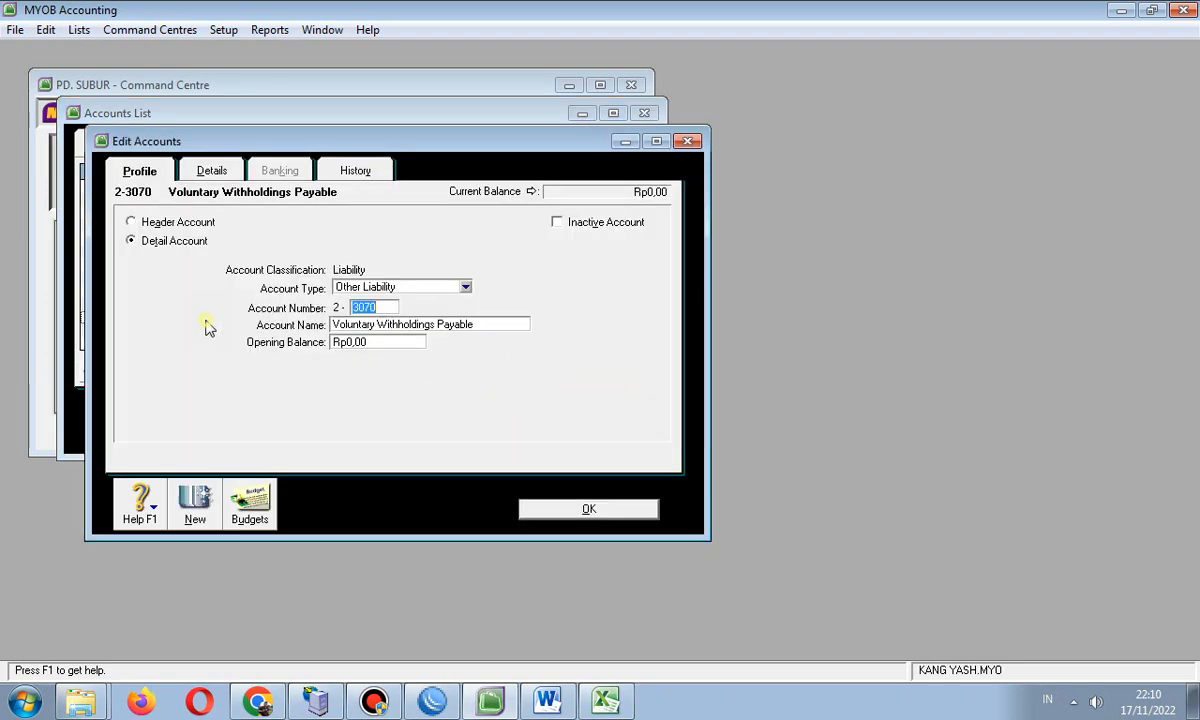
click(46, 30)
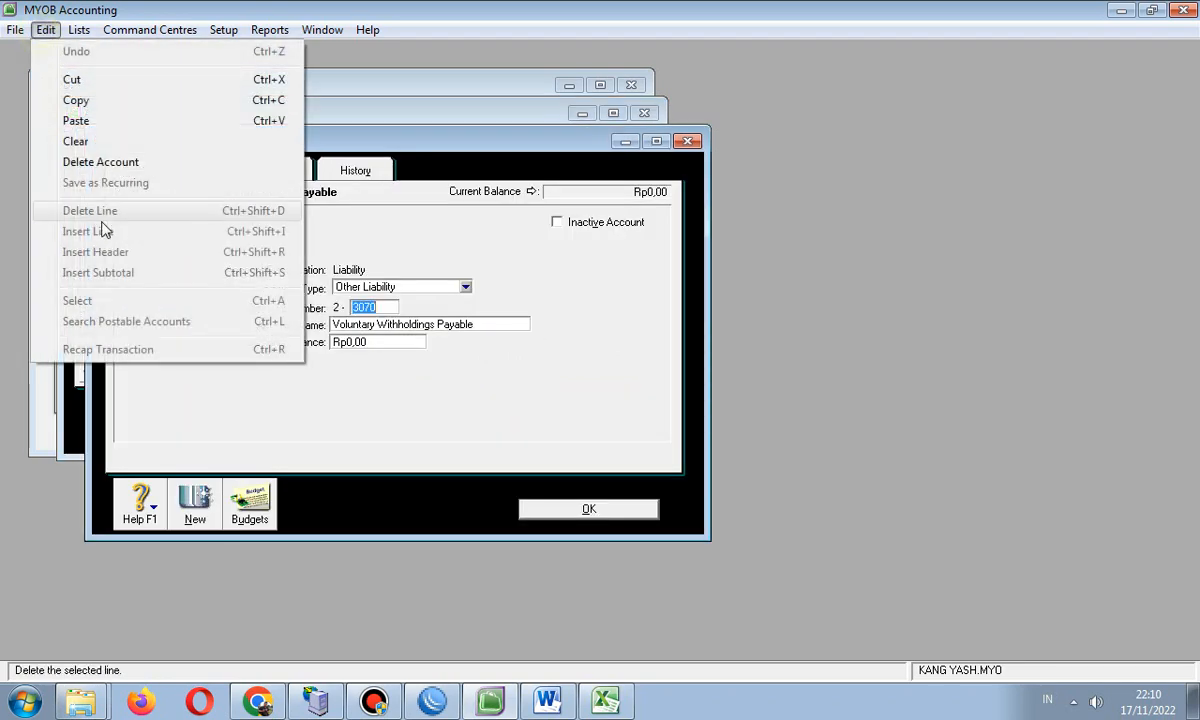
click(96, 162)
double_click(199, 333)
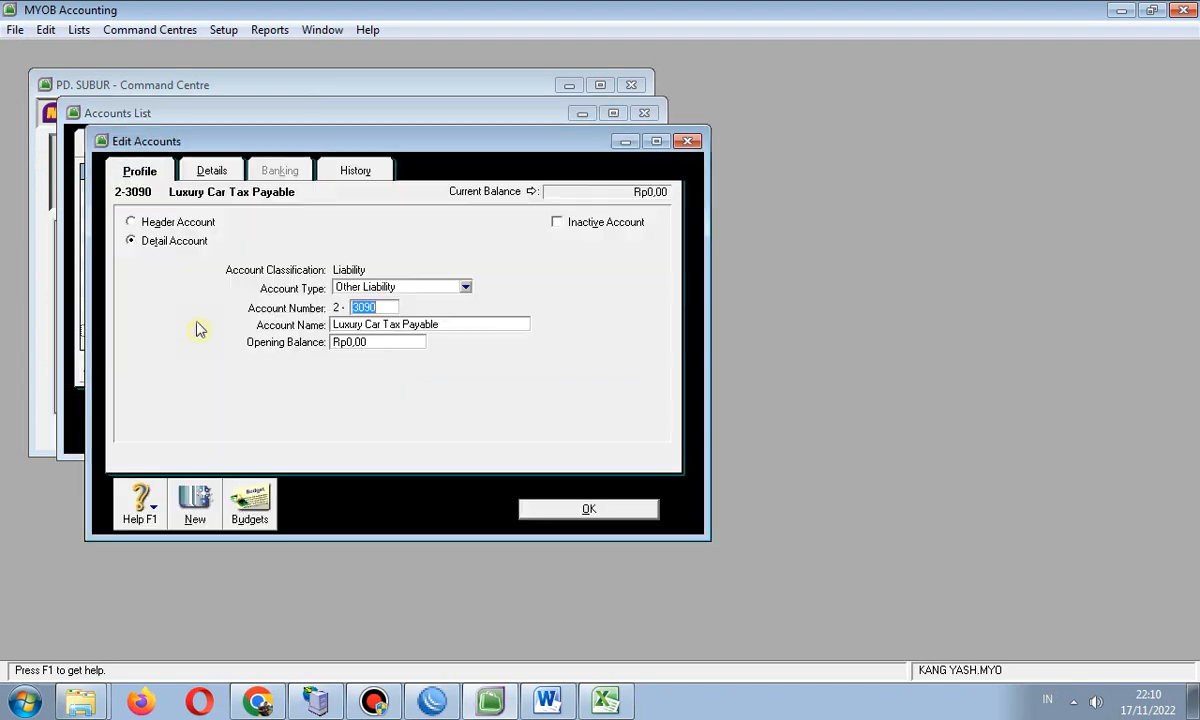
click(46, 30)
click(100, 162)
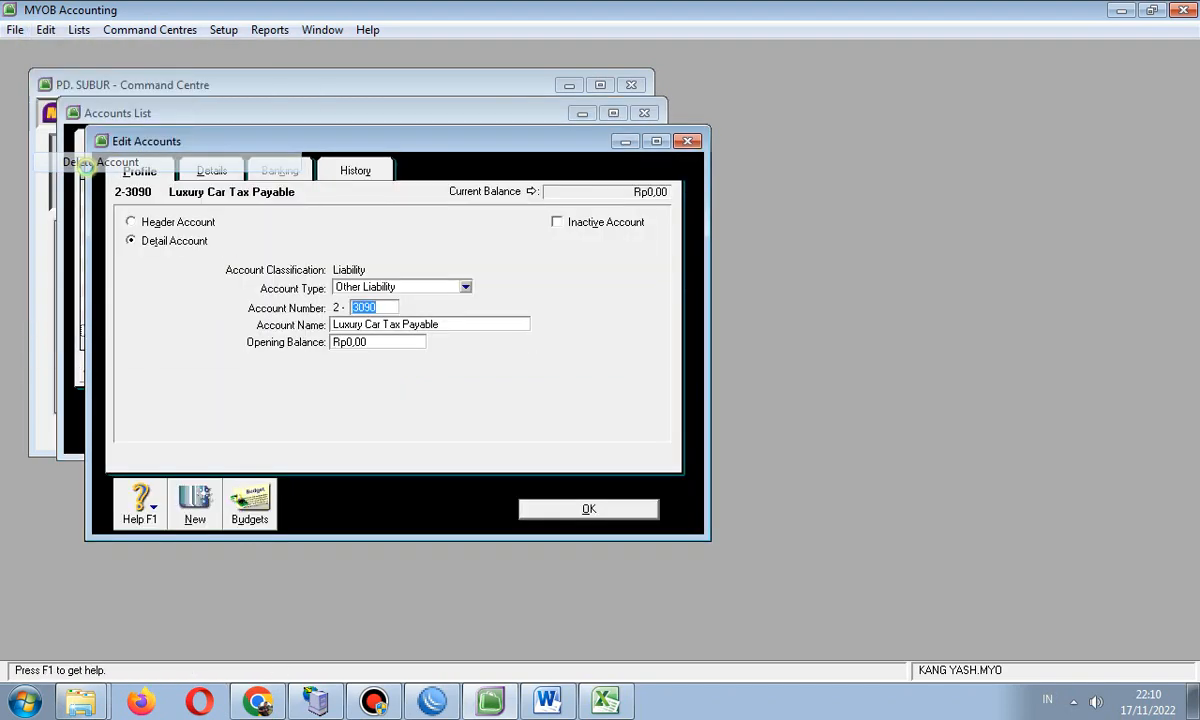
click(585, 410)
click(563, 511)
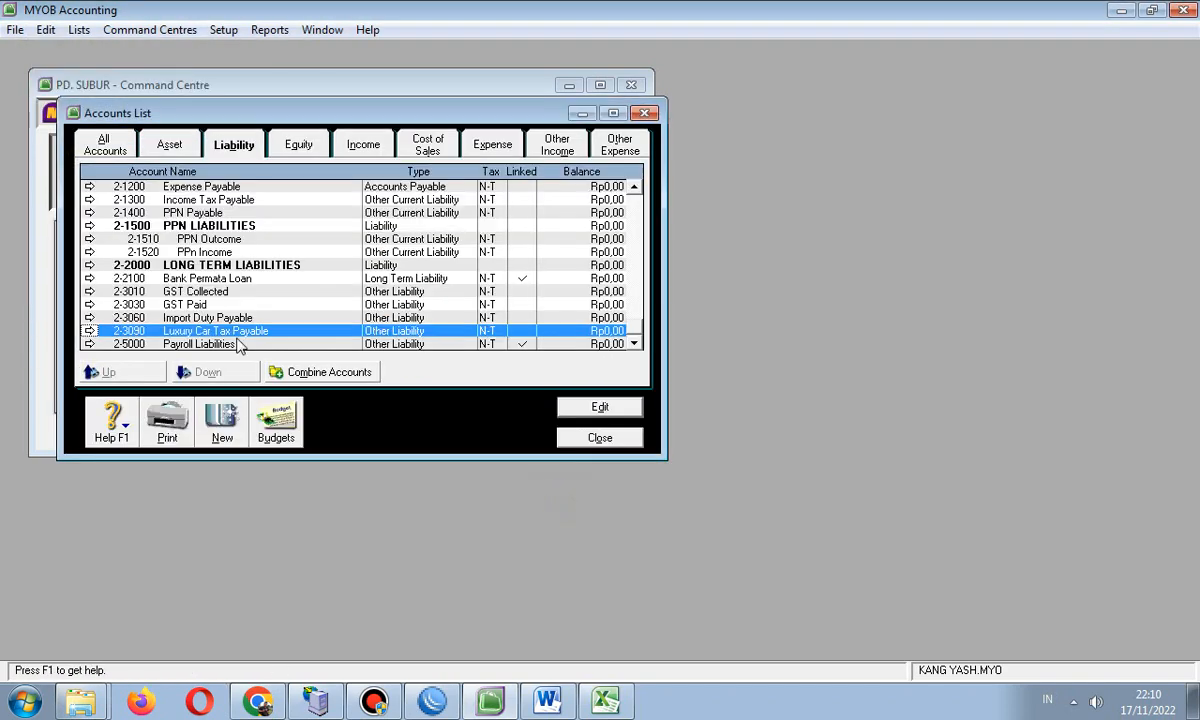
- Review the equity, income, cost of sales, expense, other income and other expense accounts
click(292, 143)
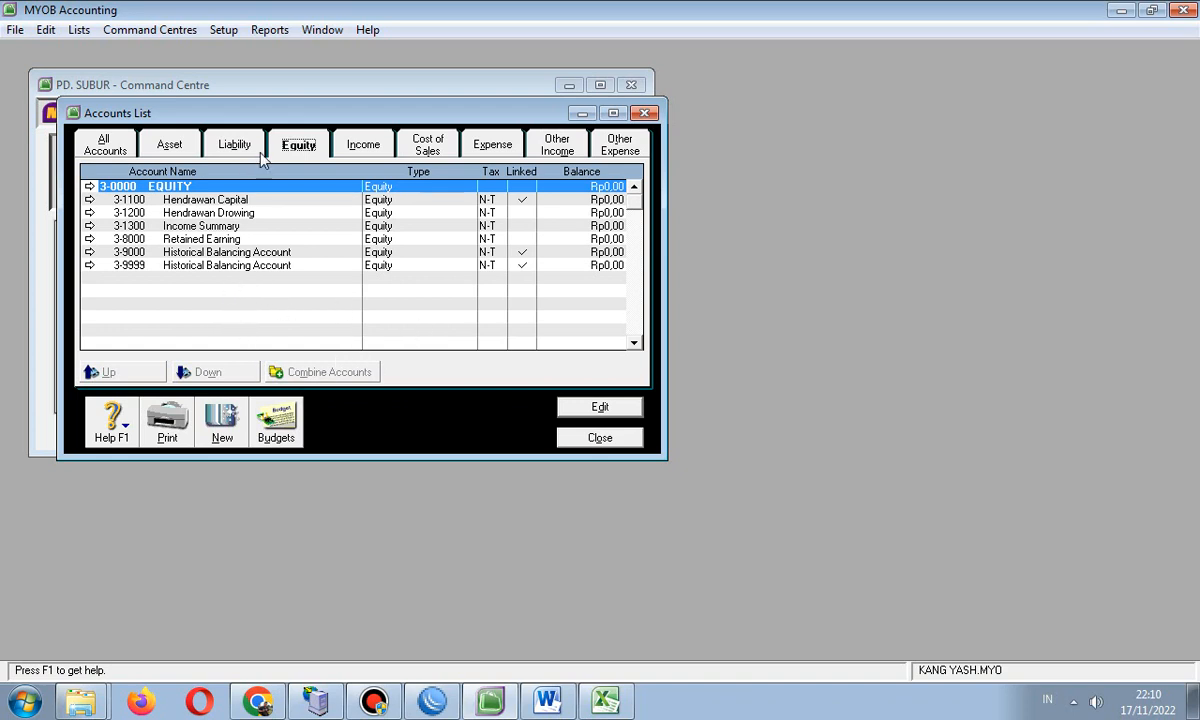
click(345, 142)
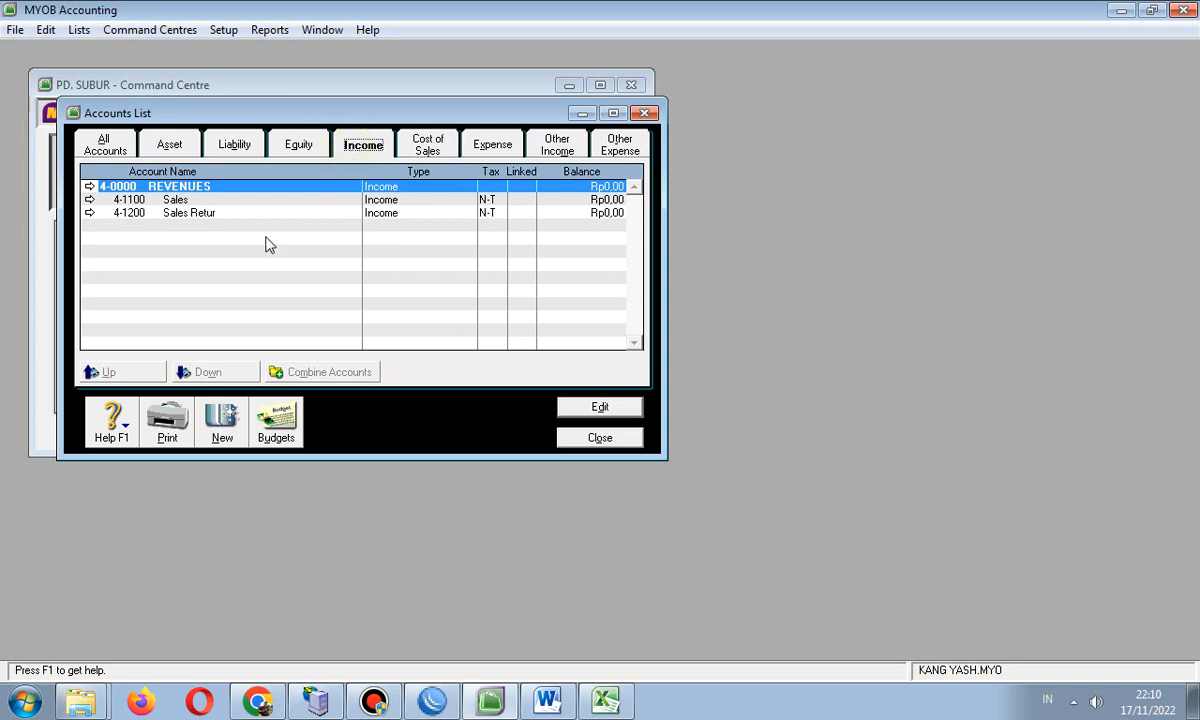
click(412, 143)
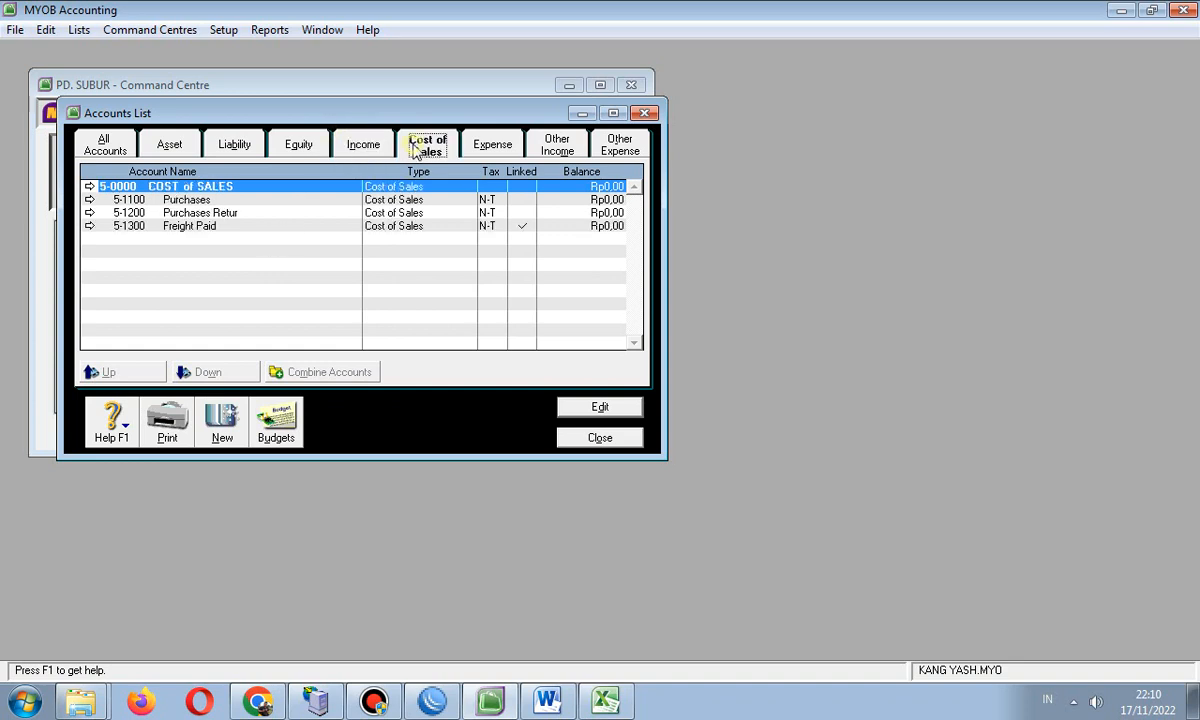
click(500, 148)
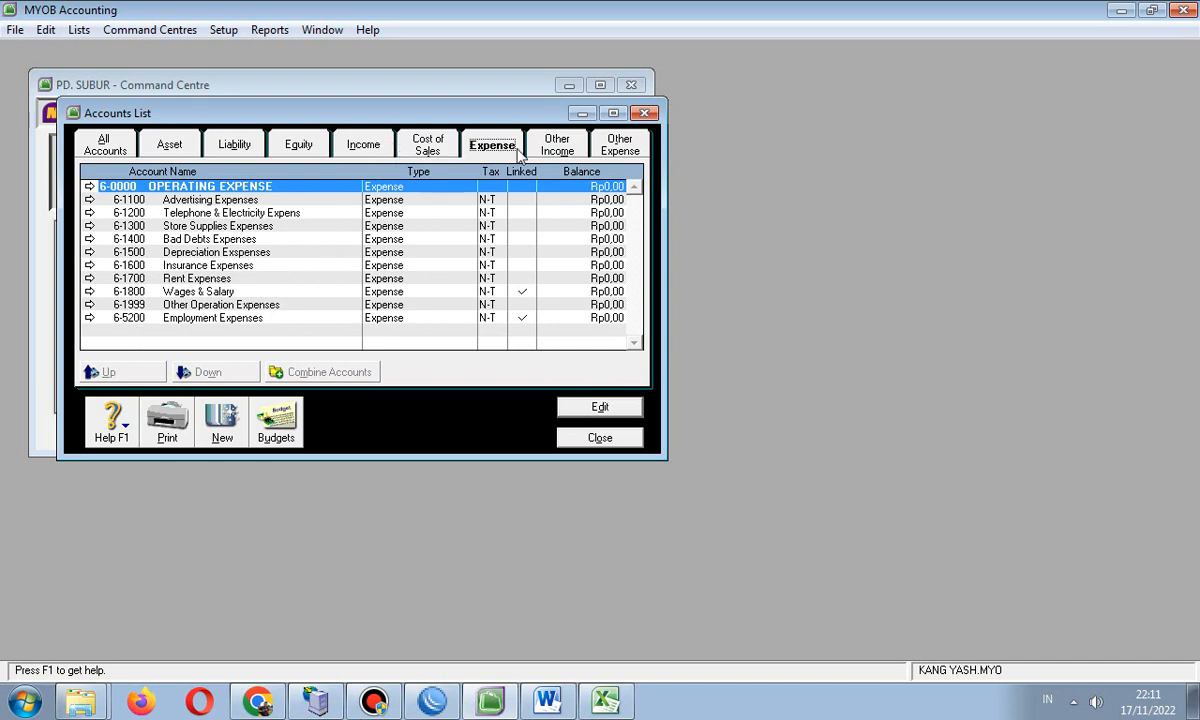
click(553, 147)
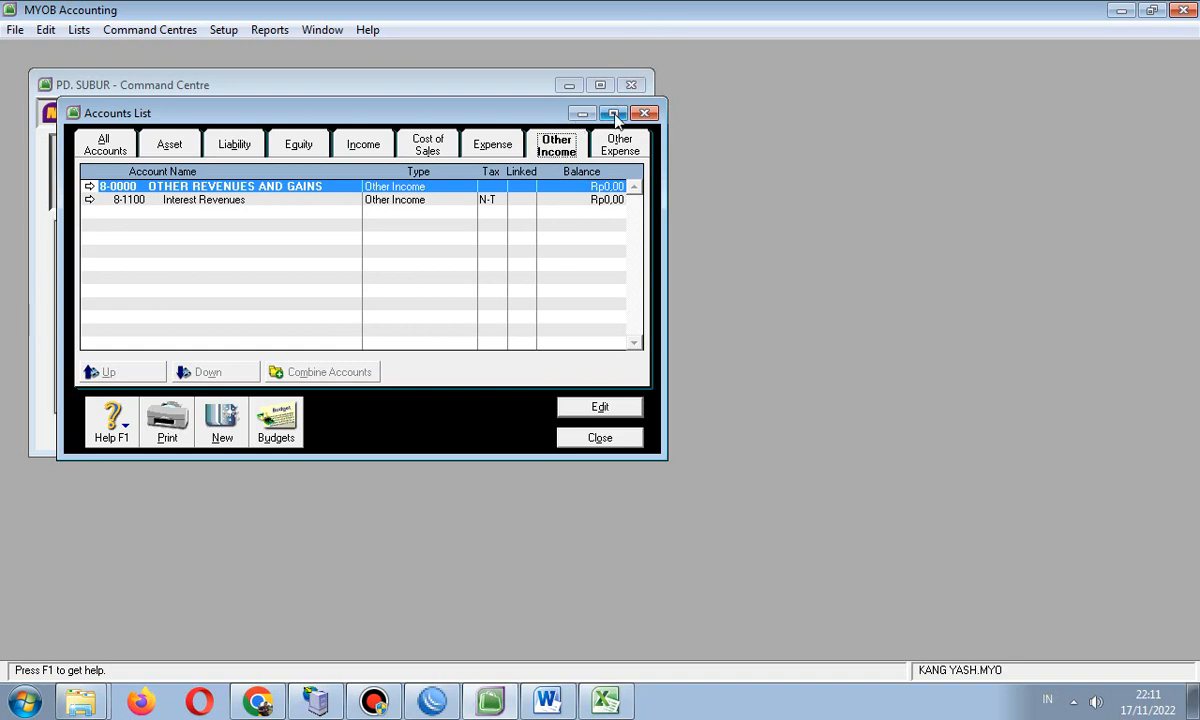
click(596, 152)
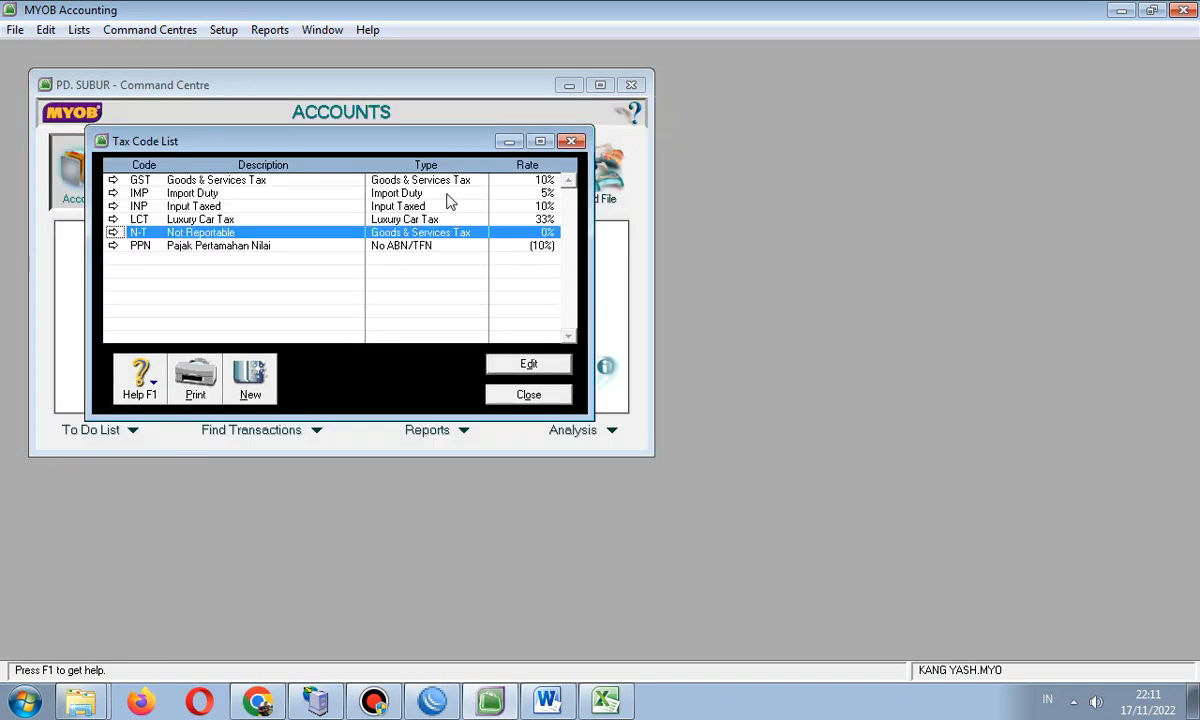
- Close the Tax Code List and open Reports > Index to Reports
click(571, 141)
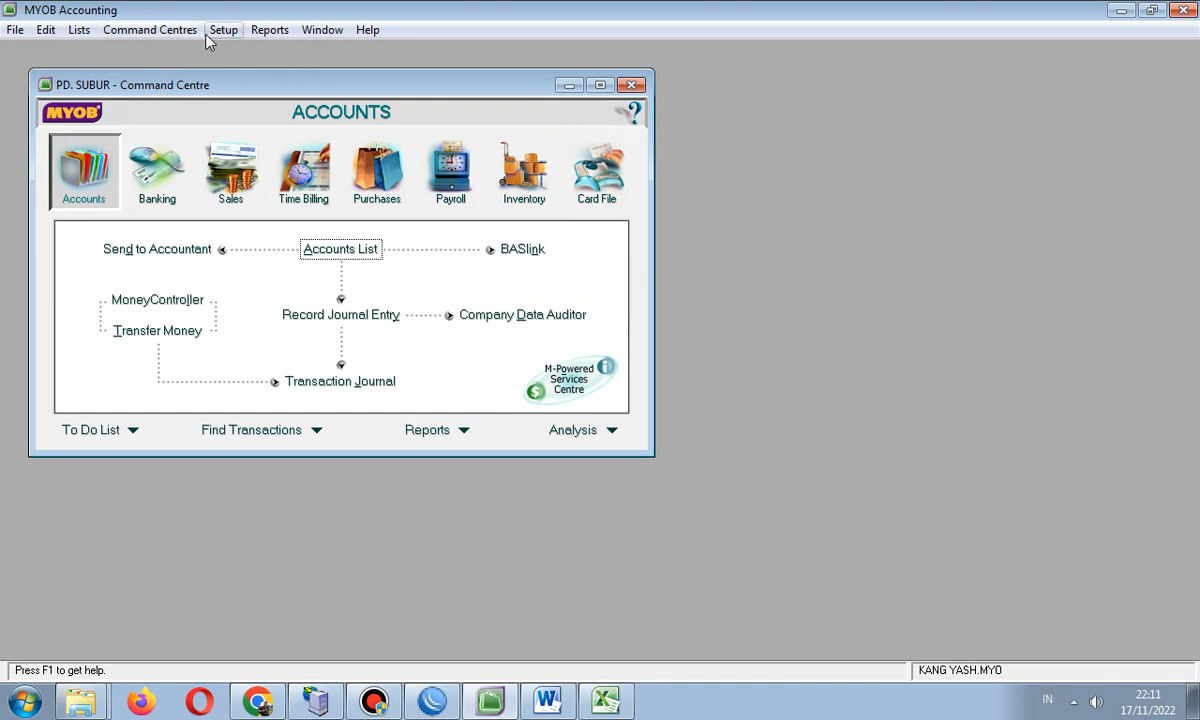
click(266, 30)
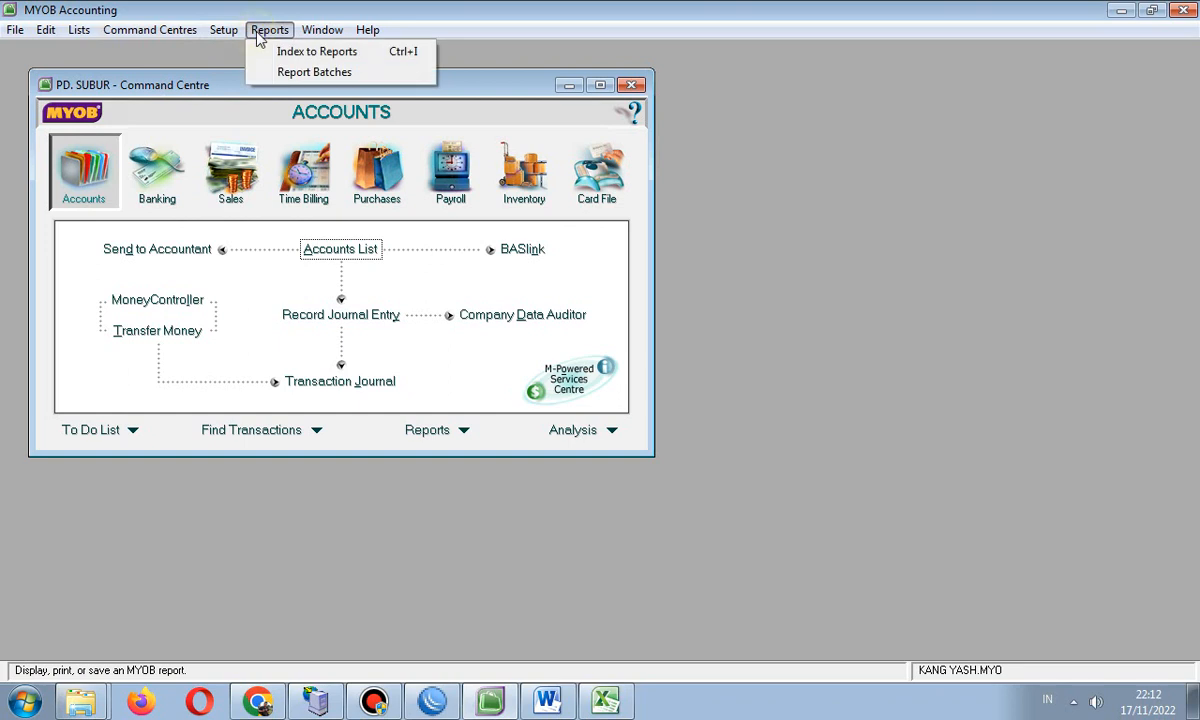
click(318, 52)
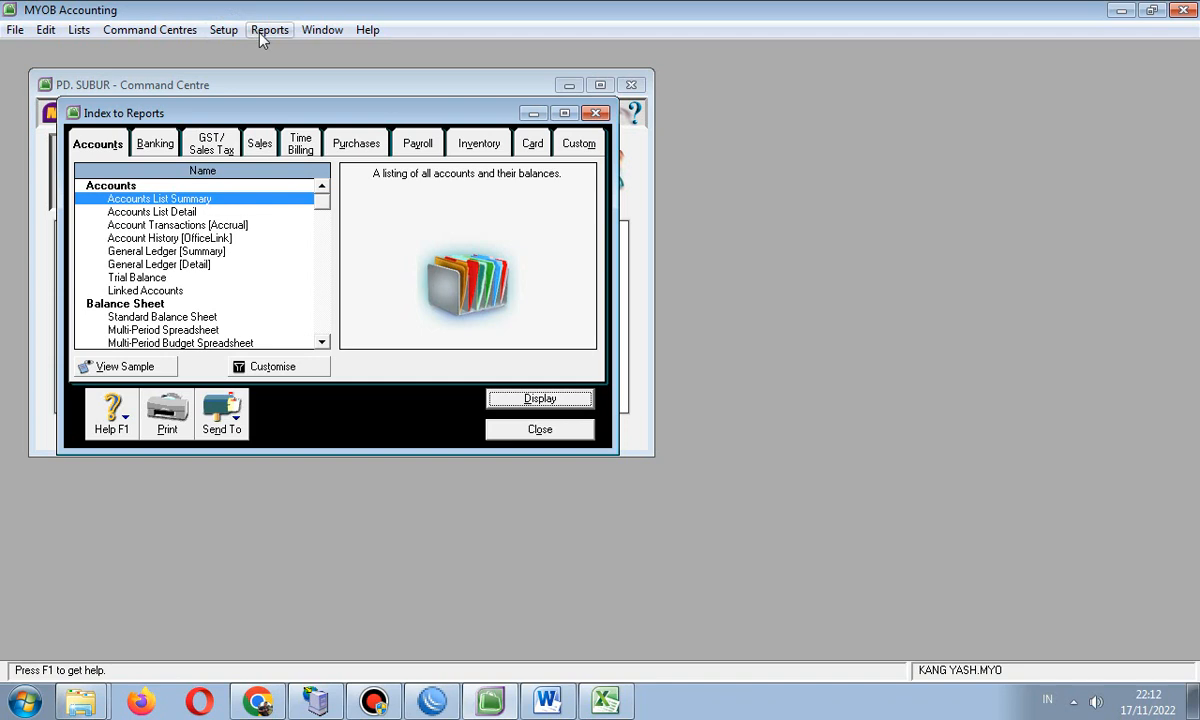
- Customise the Accounts List Summary report, ticking Include Account Numbers on the Finishing tab
click(147, 29)
mouse_move(216, 62)
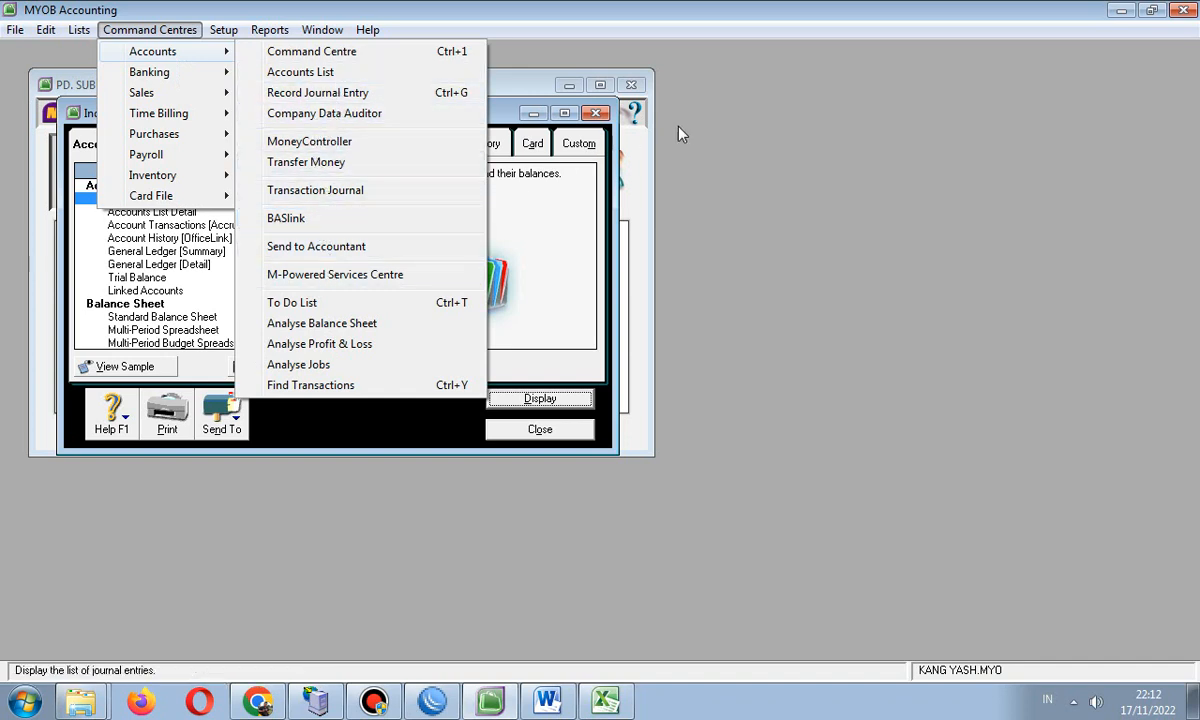
click(706, 115)
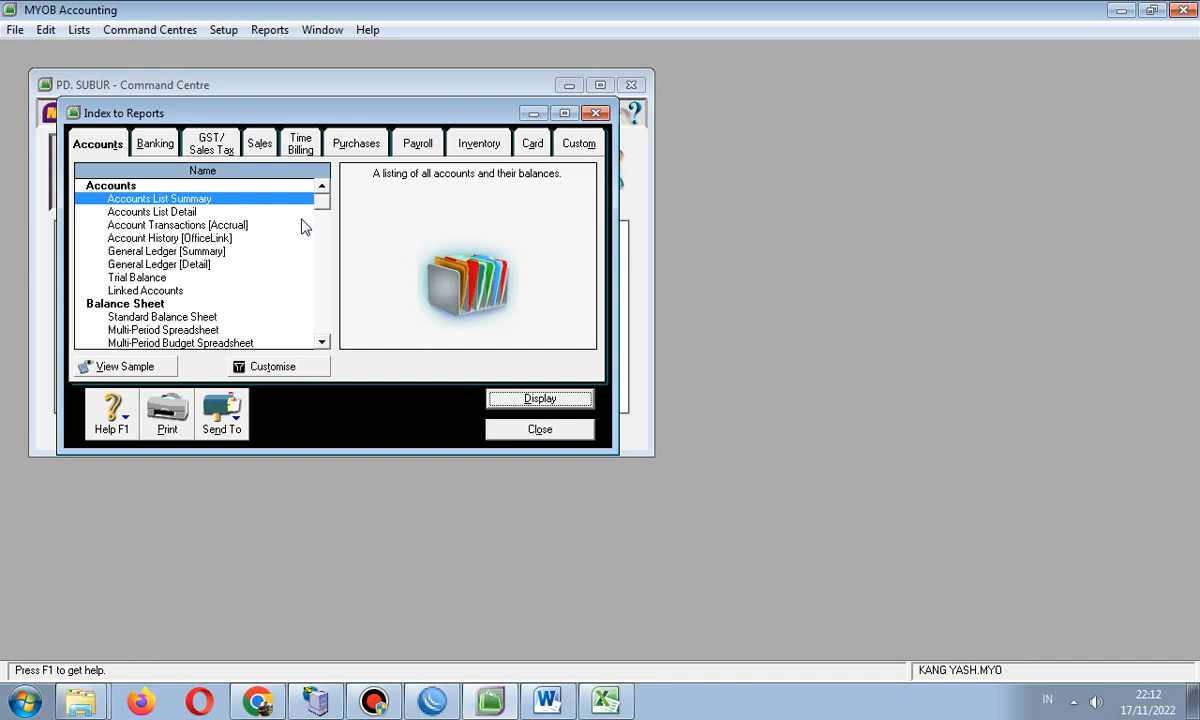
double_click(190, 200)
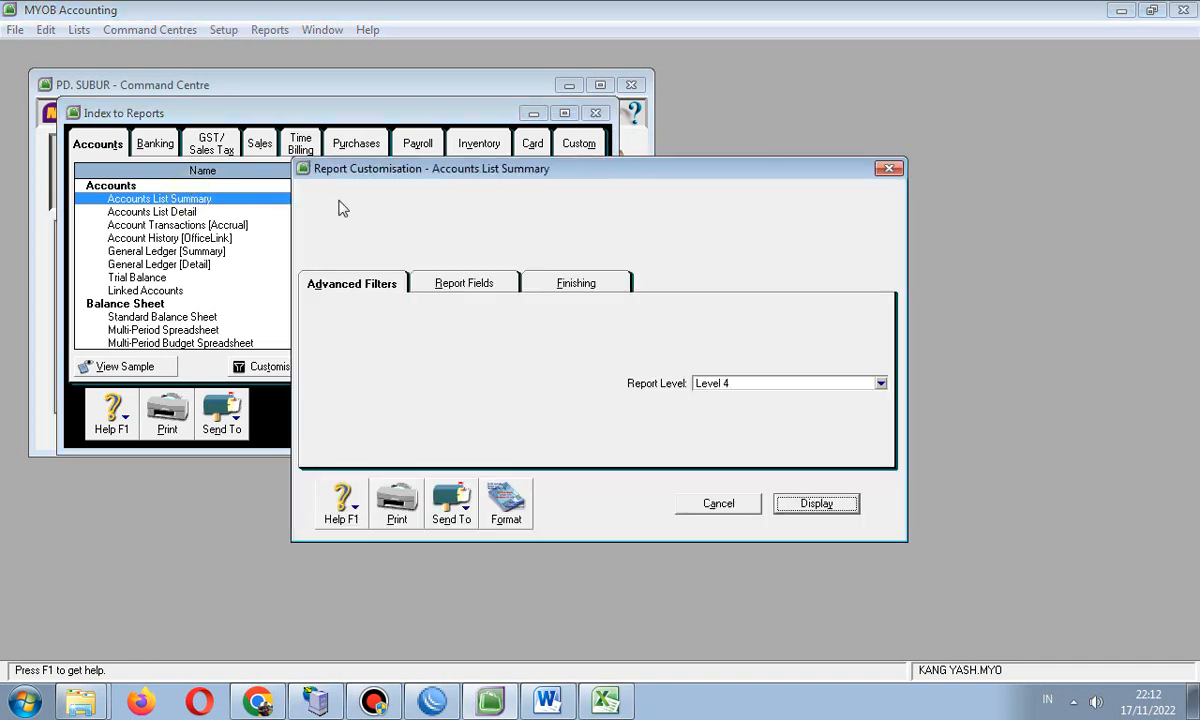
click(883, 170)
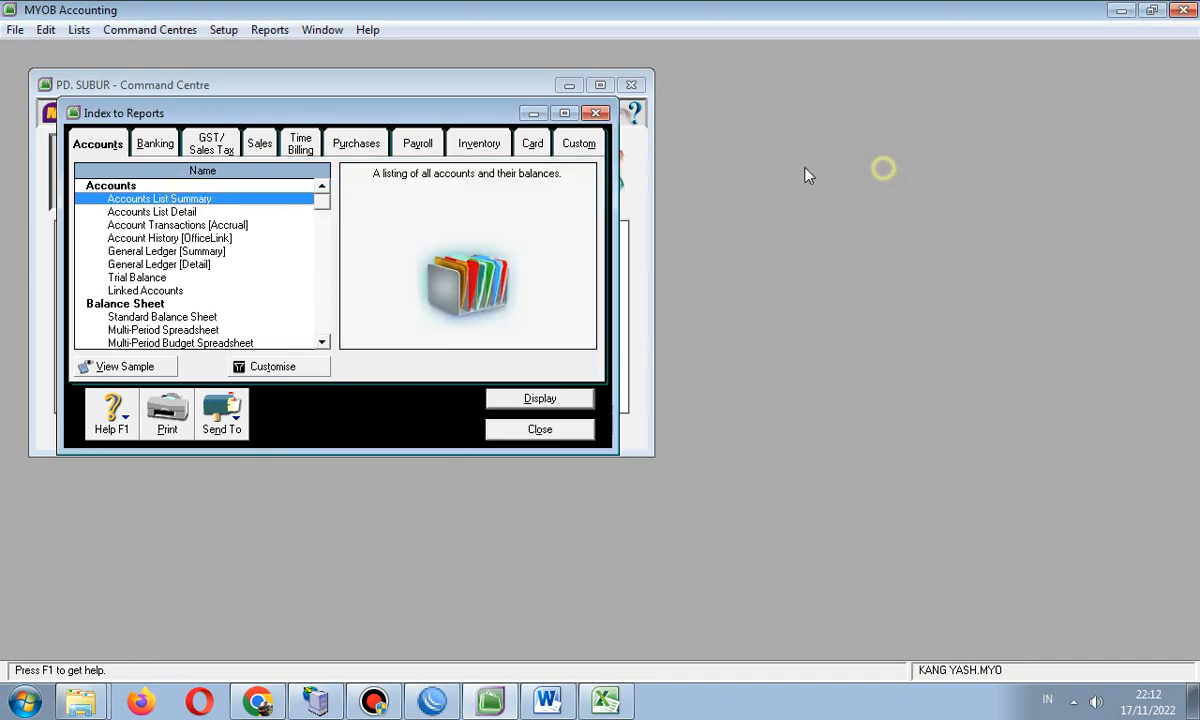
double_click(185, 200)
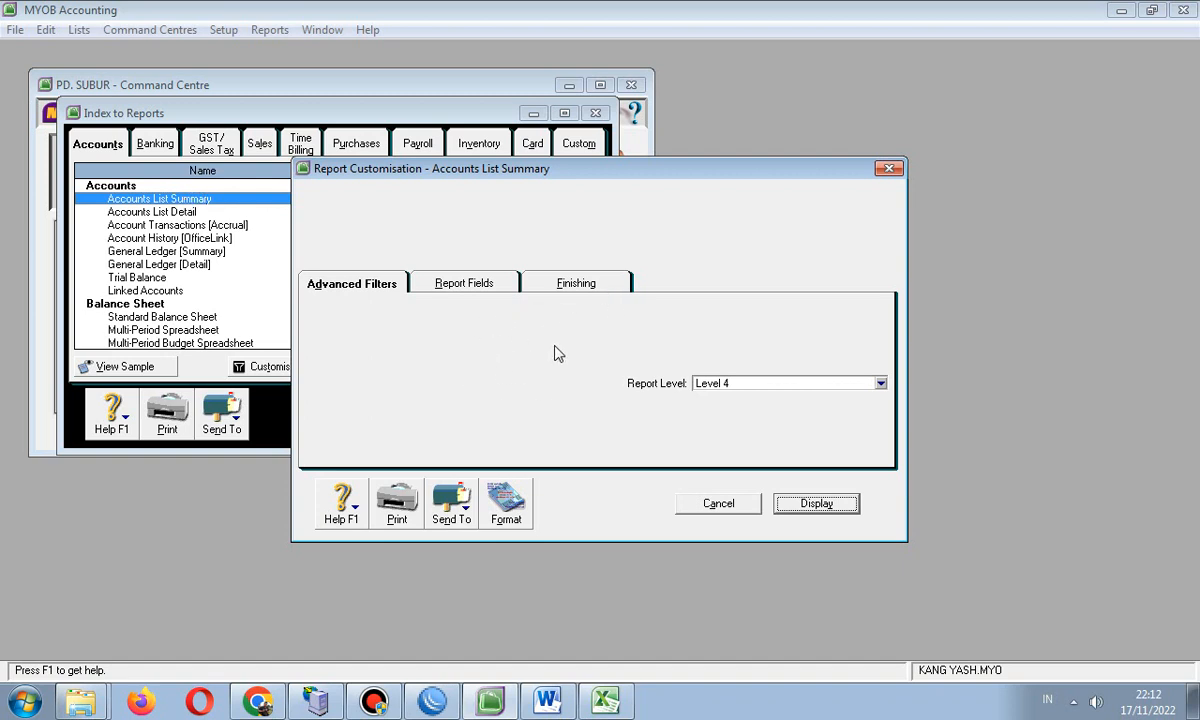
click(458, 290)
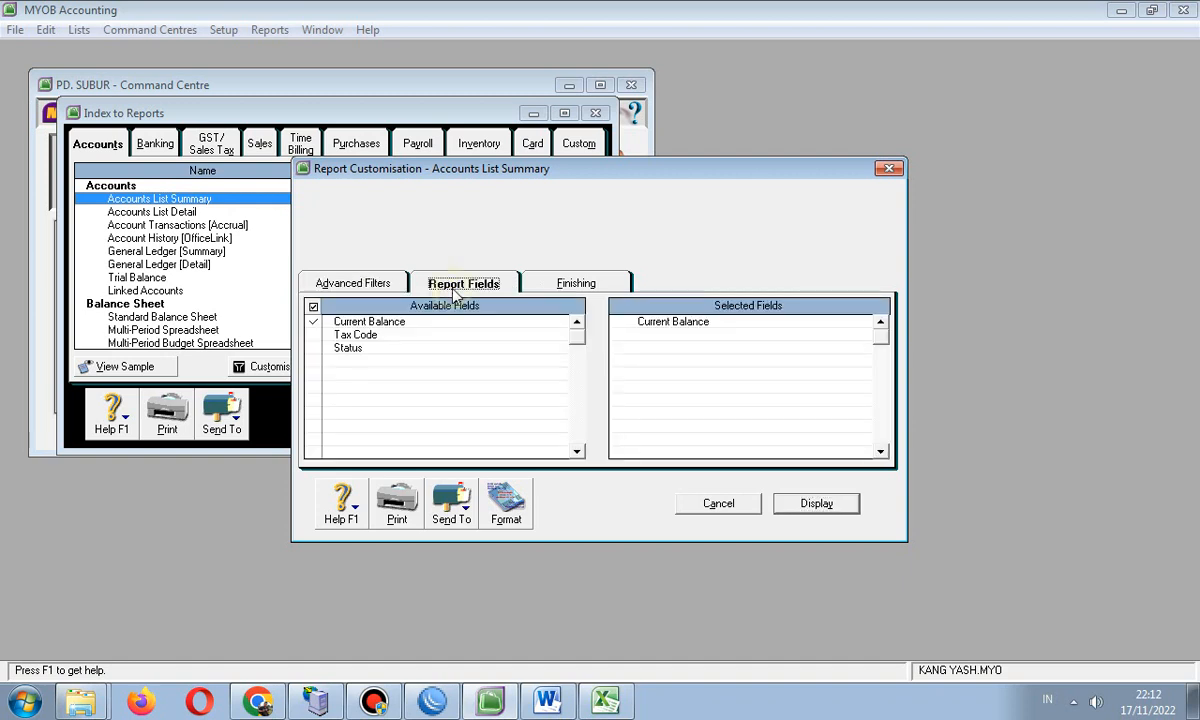
click(599, 283)
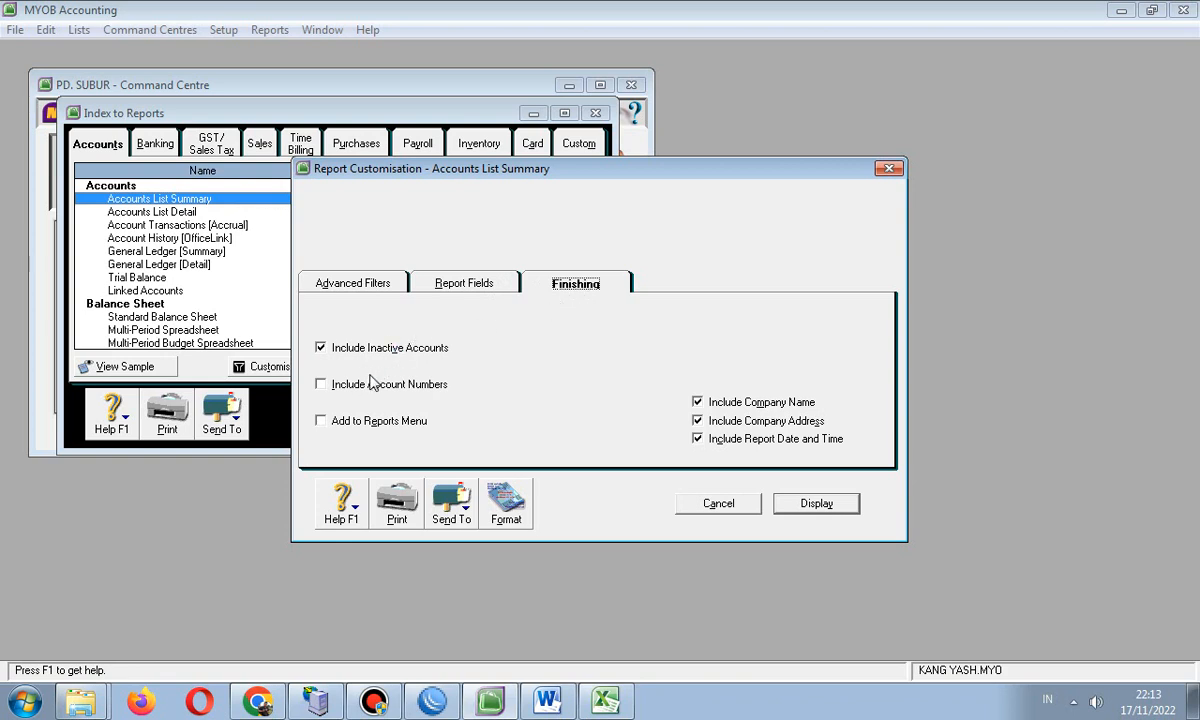
click(320, 384)
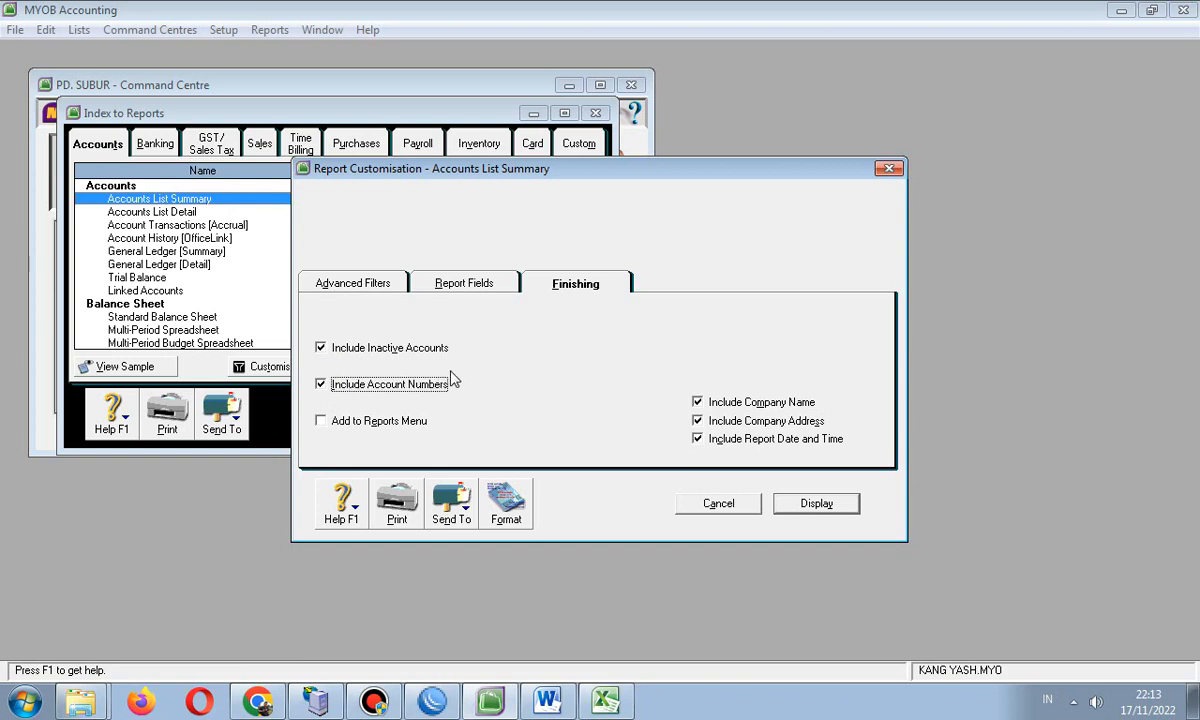
- Display the Accounts List Summary report and scroll down to 9-1300 Income Tax Expenses
click(805, 508)
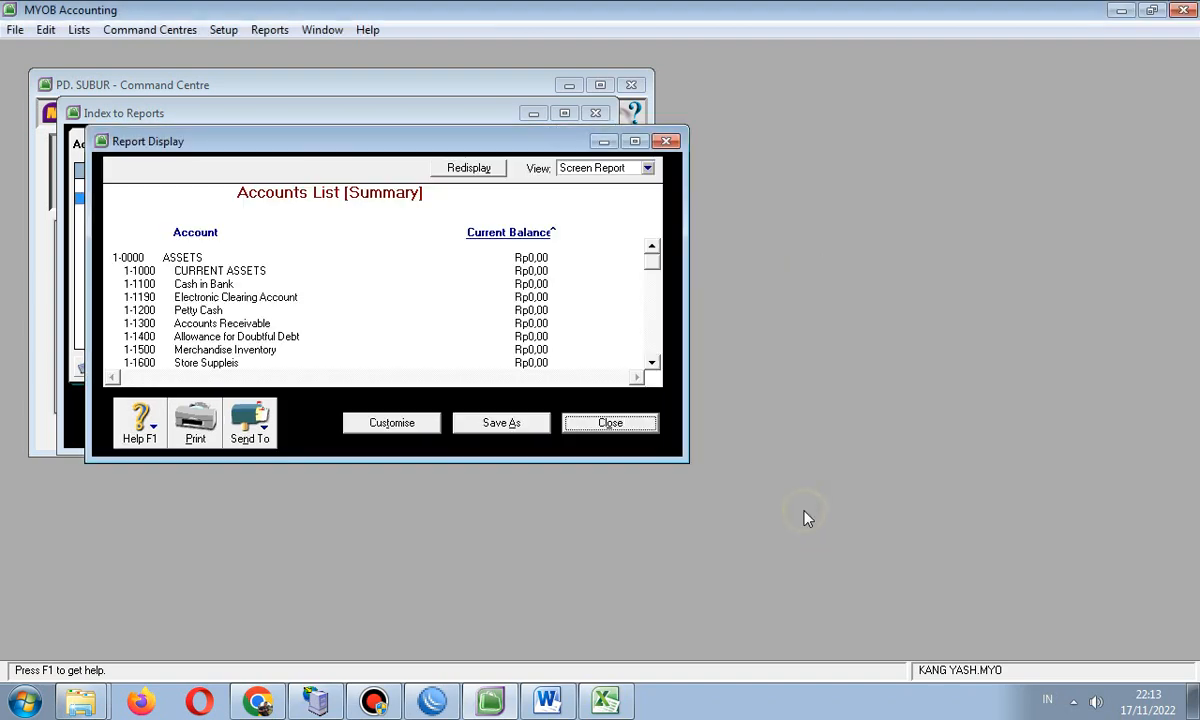
scroll(483, 311, down, 12)
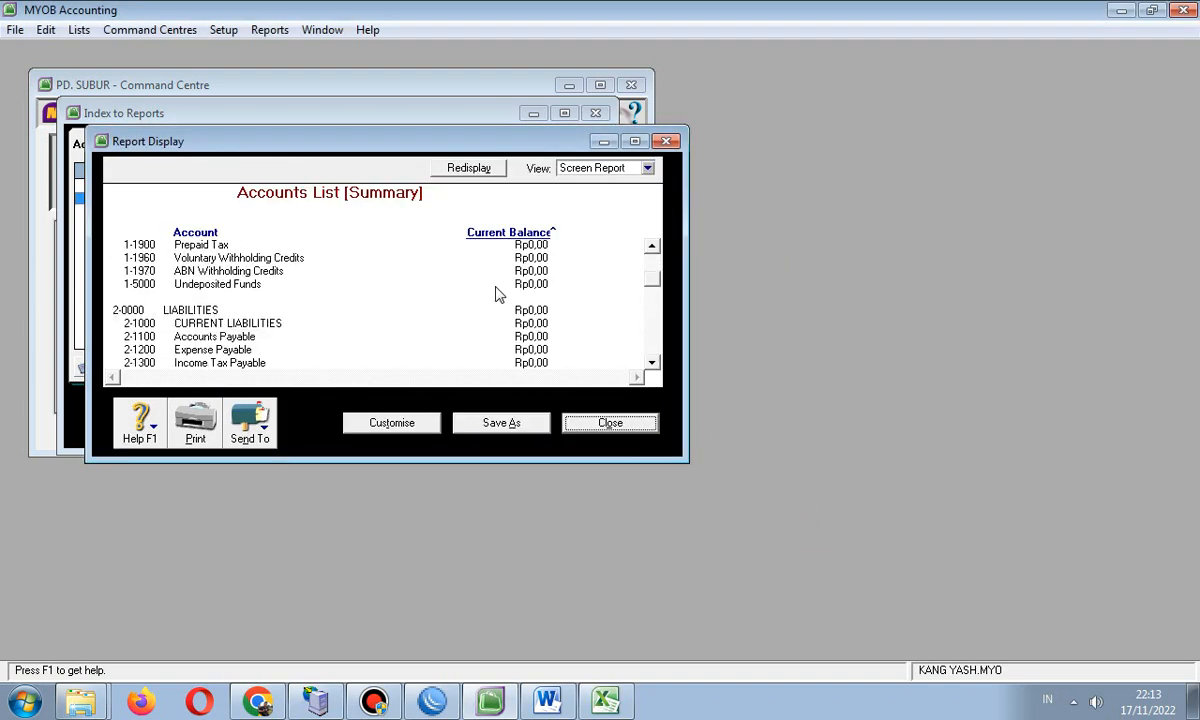
scroll(495, 295, down, 12)
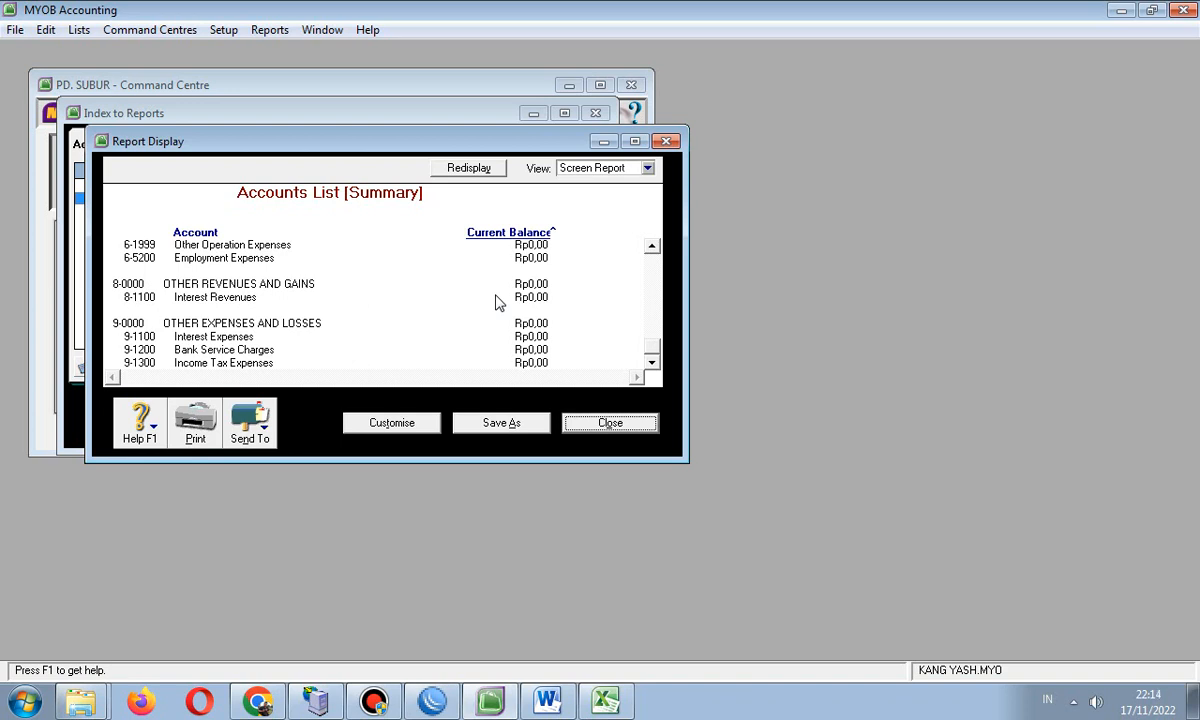
- Open Setup > Preferences and show the Sales tab
click(224, 30)
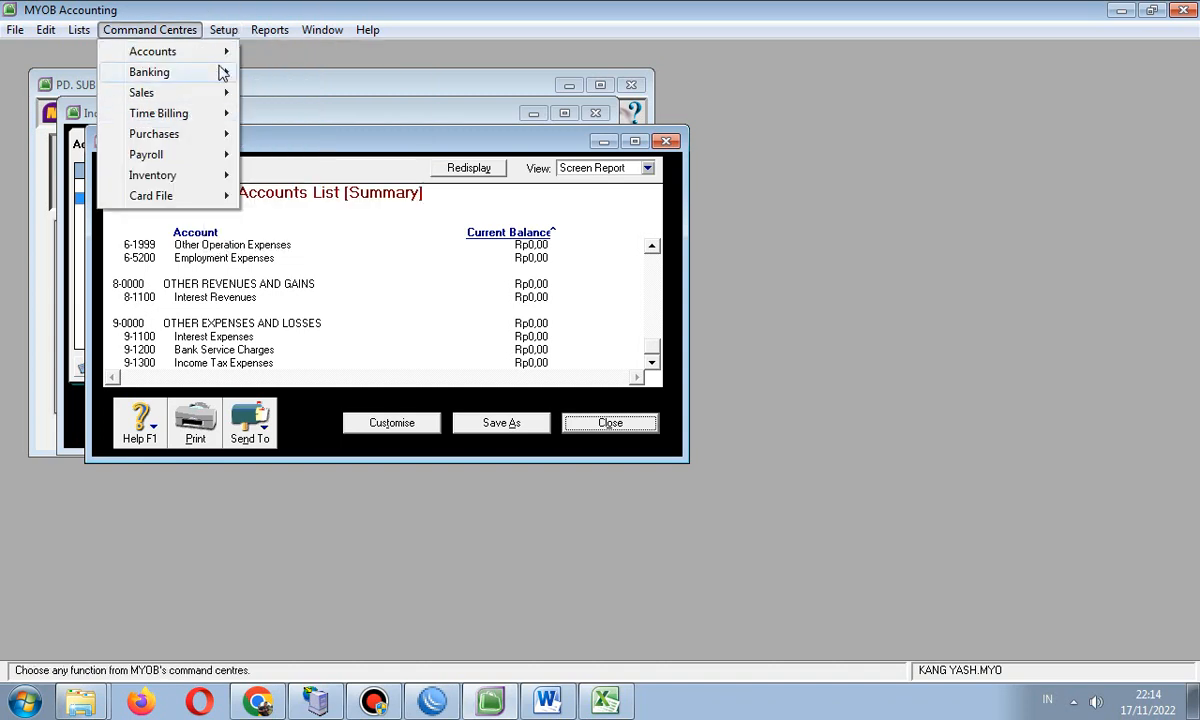
click(252, 115)
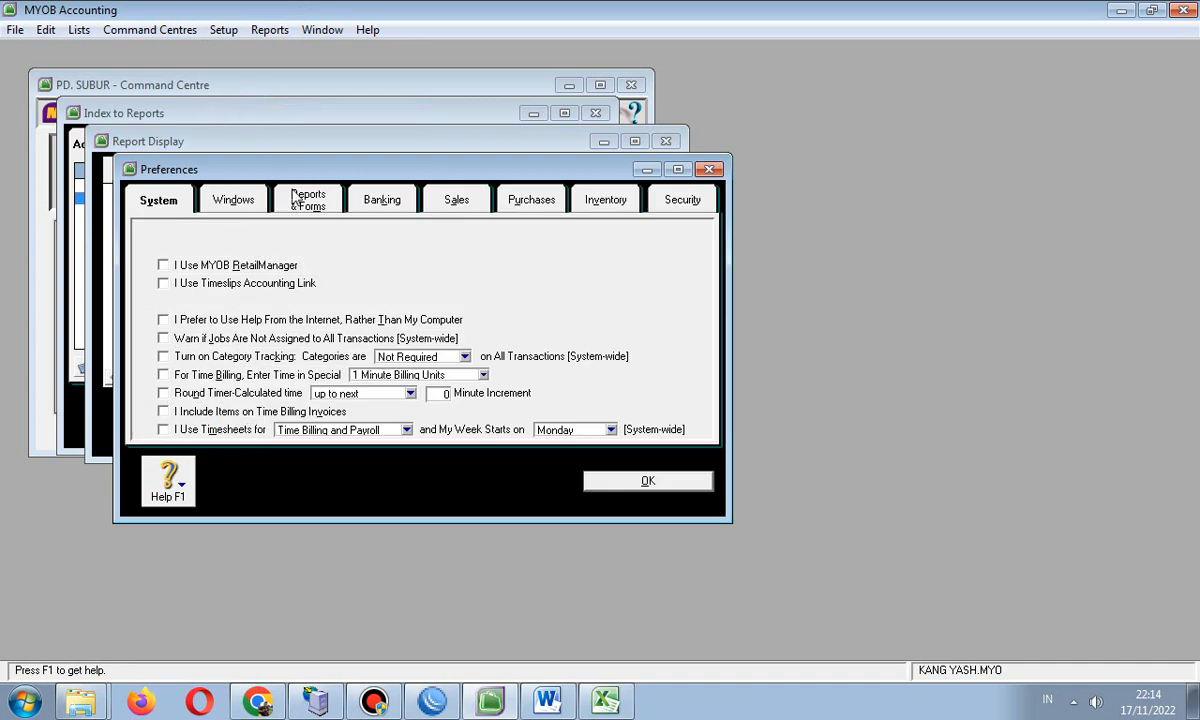
click(454, 202)
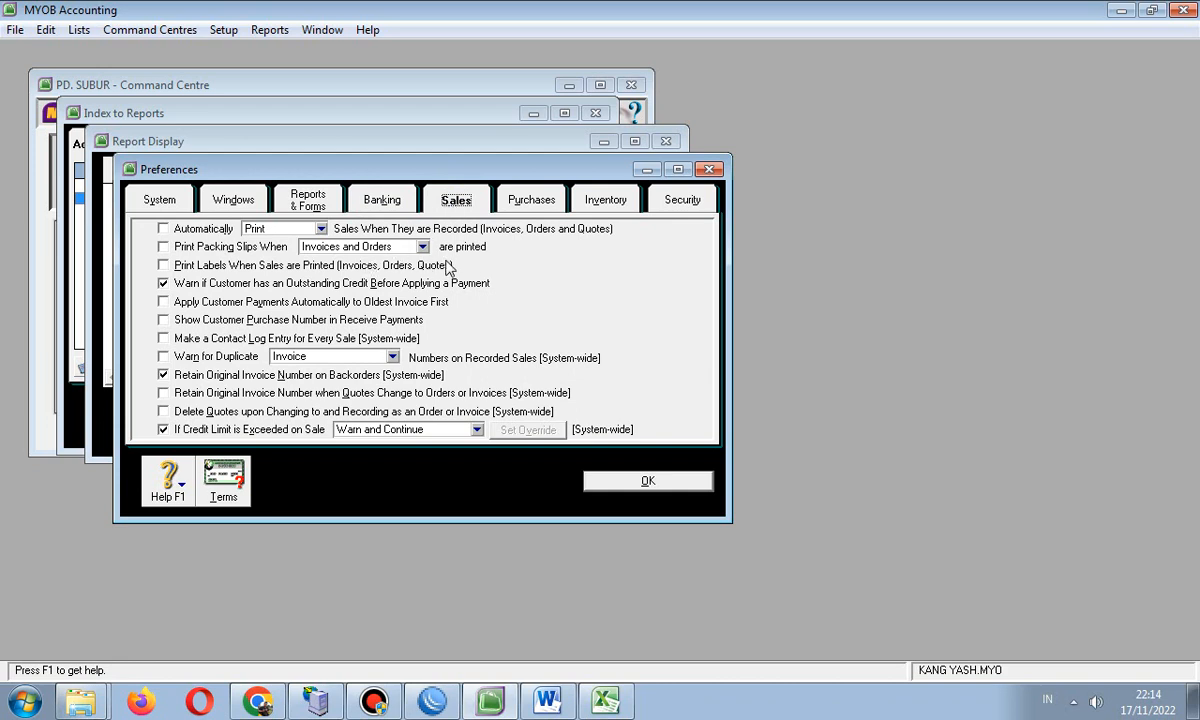
- Make default customer payment due in a given number of days, balance due in 30
click(222, 480)
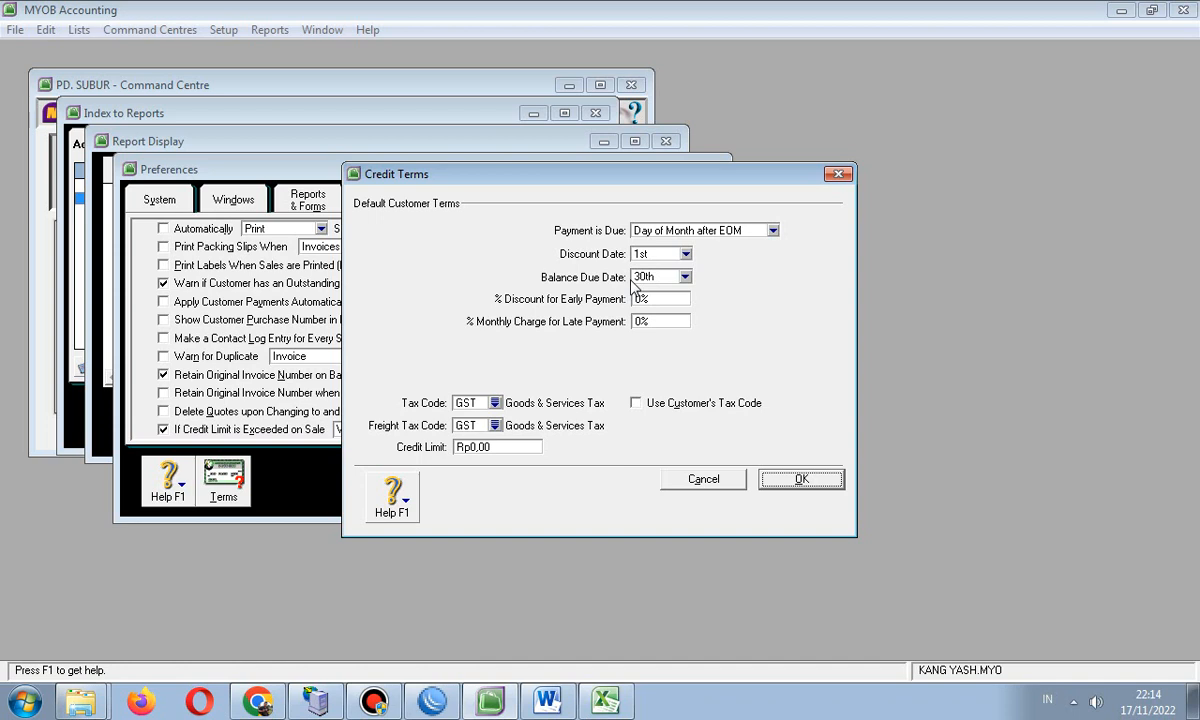
click(771, 231)
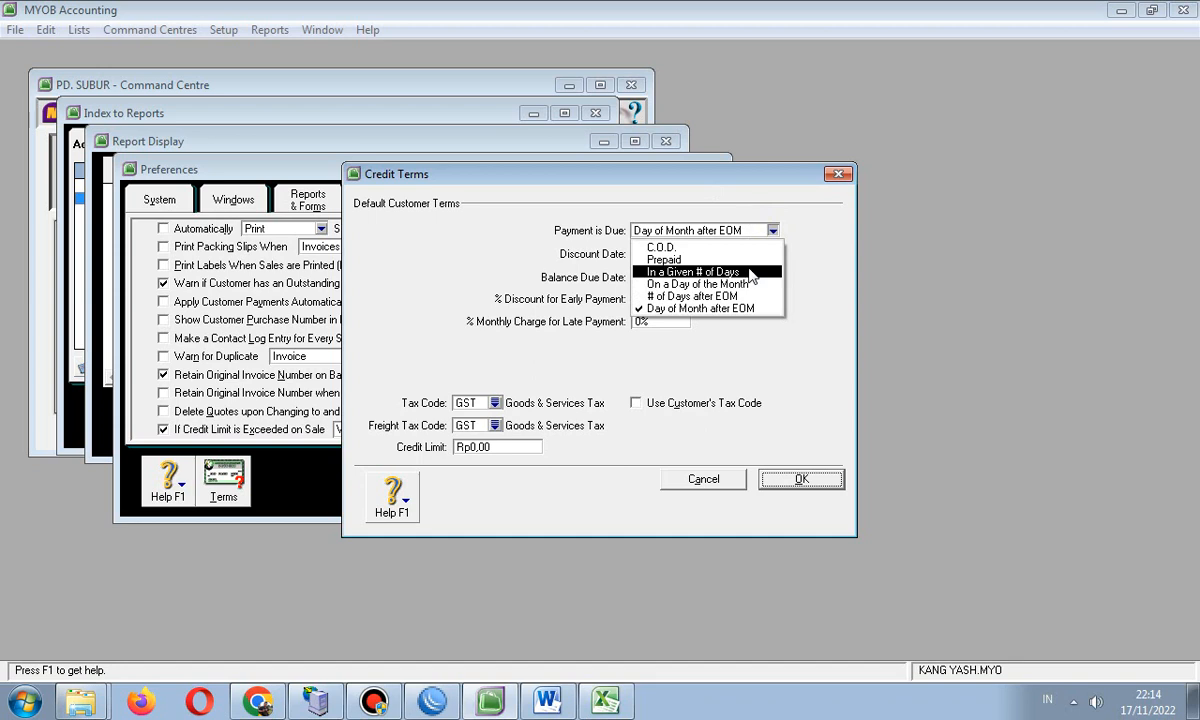
key(Up)
click(718, 275)
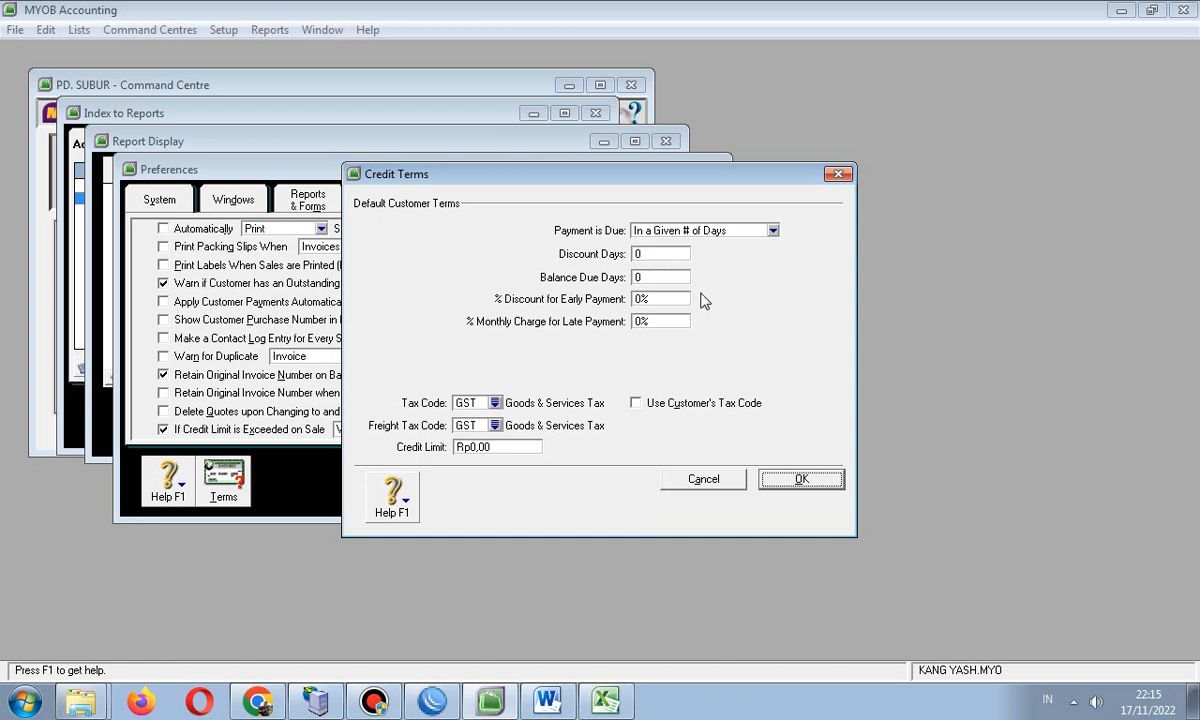
click(652, 278)
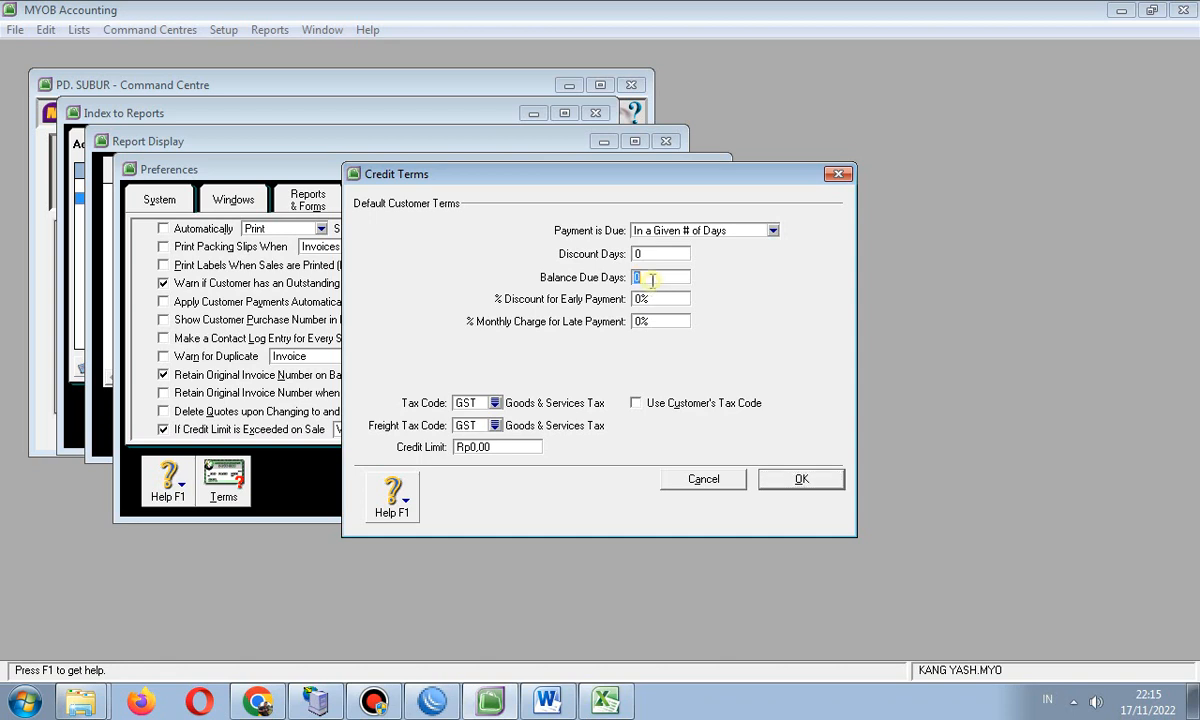
text(30)
- Set the customer tax code to PPN and freight to N-T, then confirm the terms
click(494, 402)
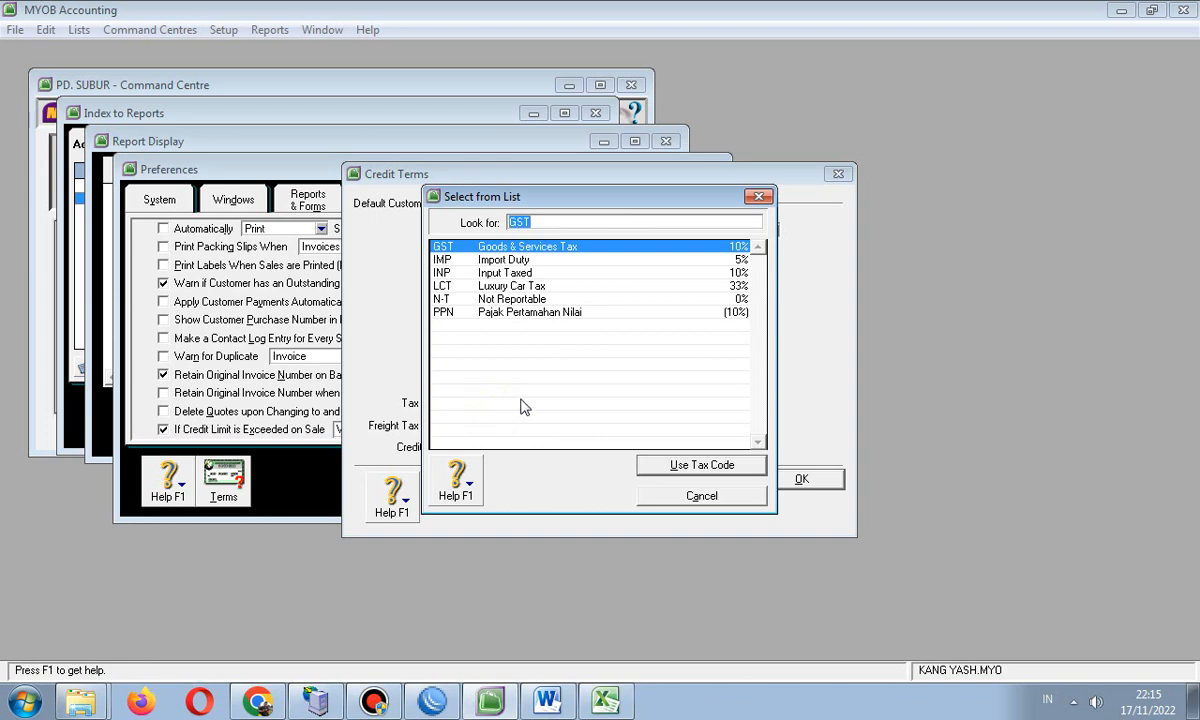
click(499, 312)
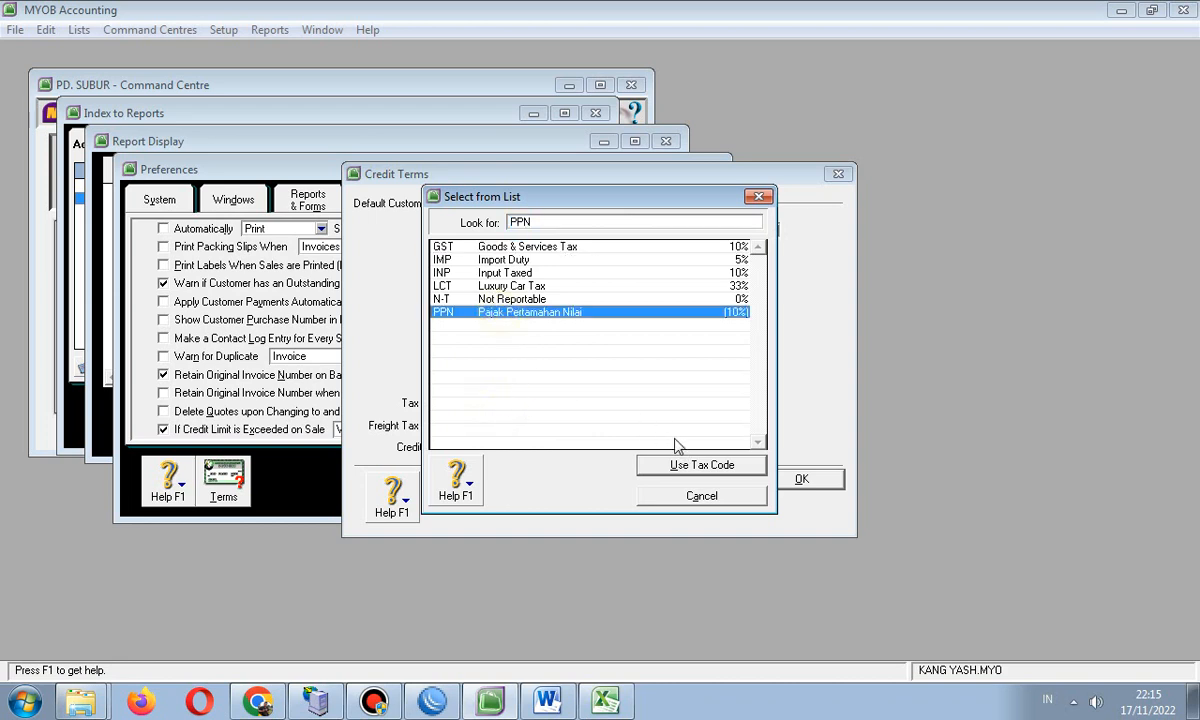
click(668, 465)
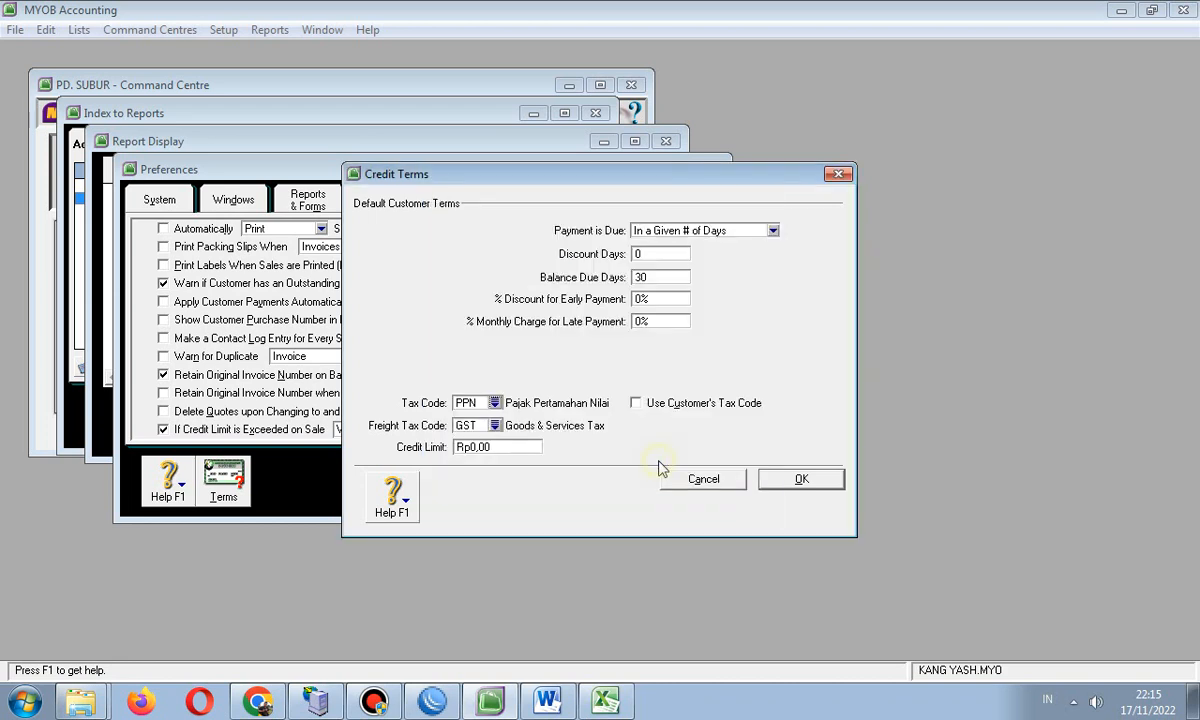
click(495, 426)
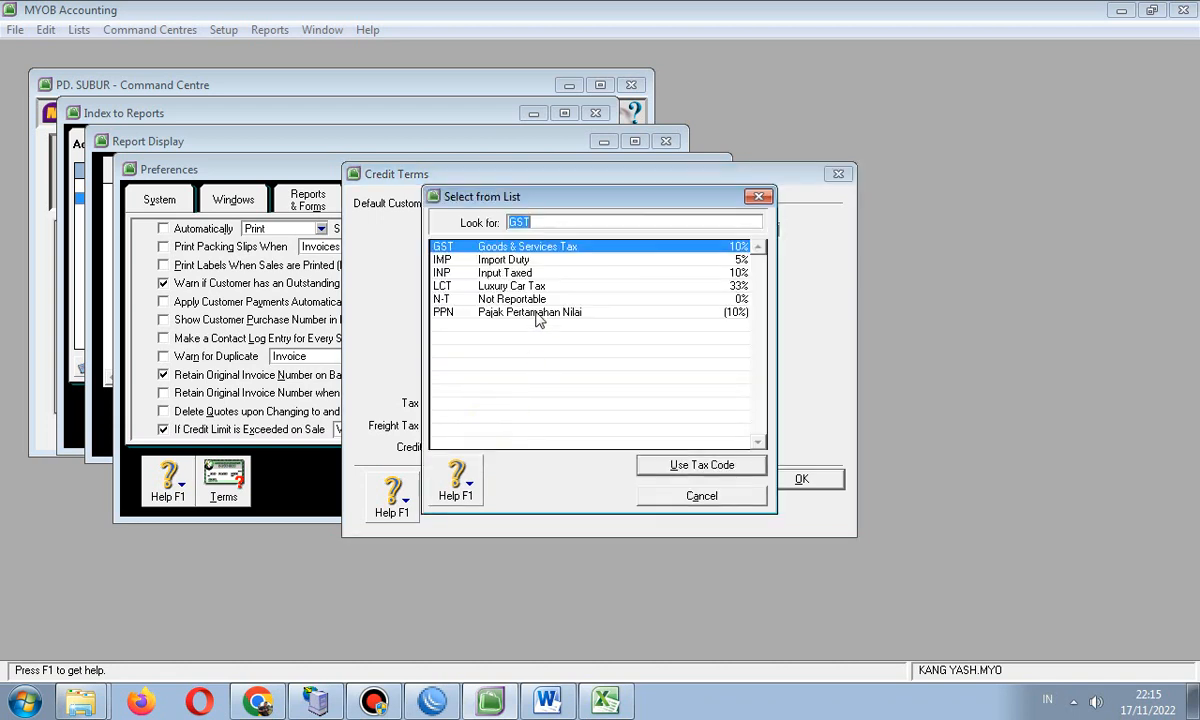
click(505, 298)
click(669, 464)
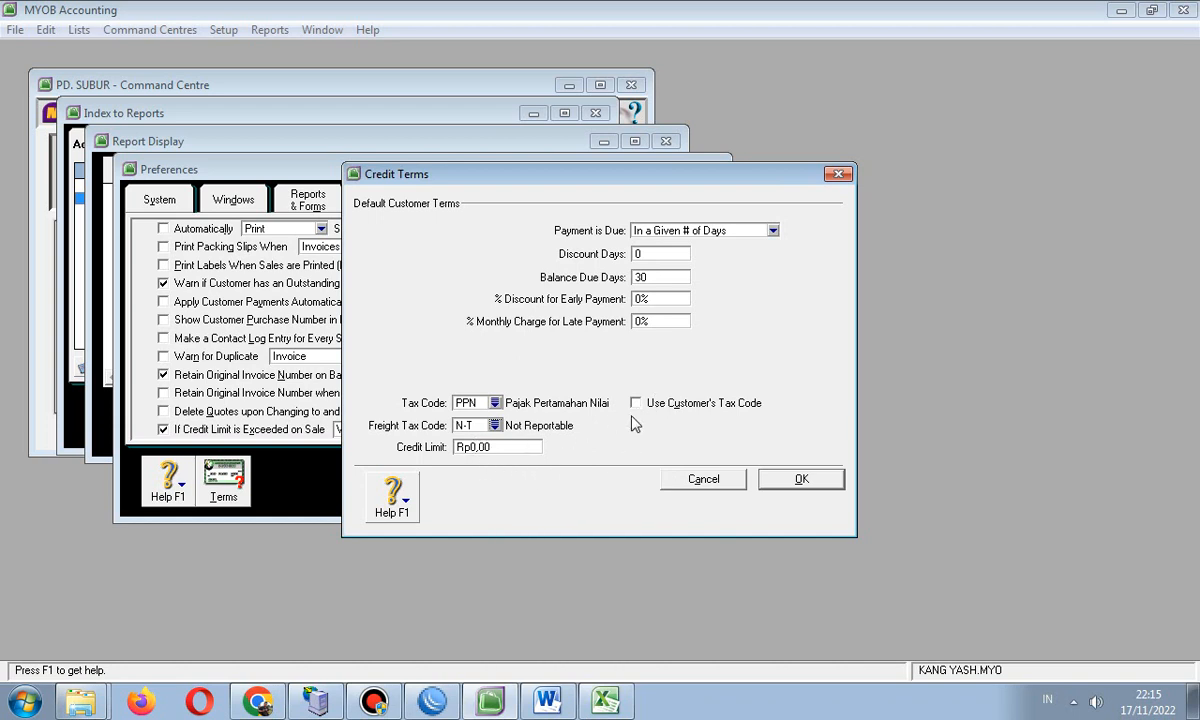
click(785, 485)
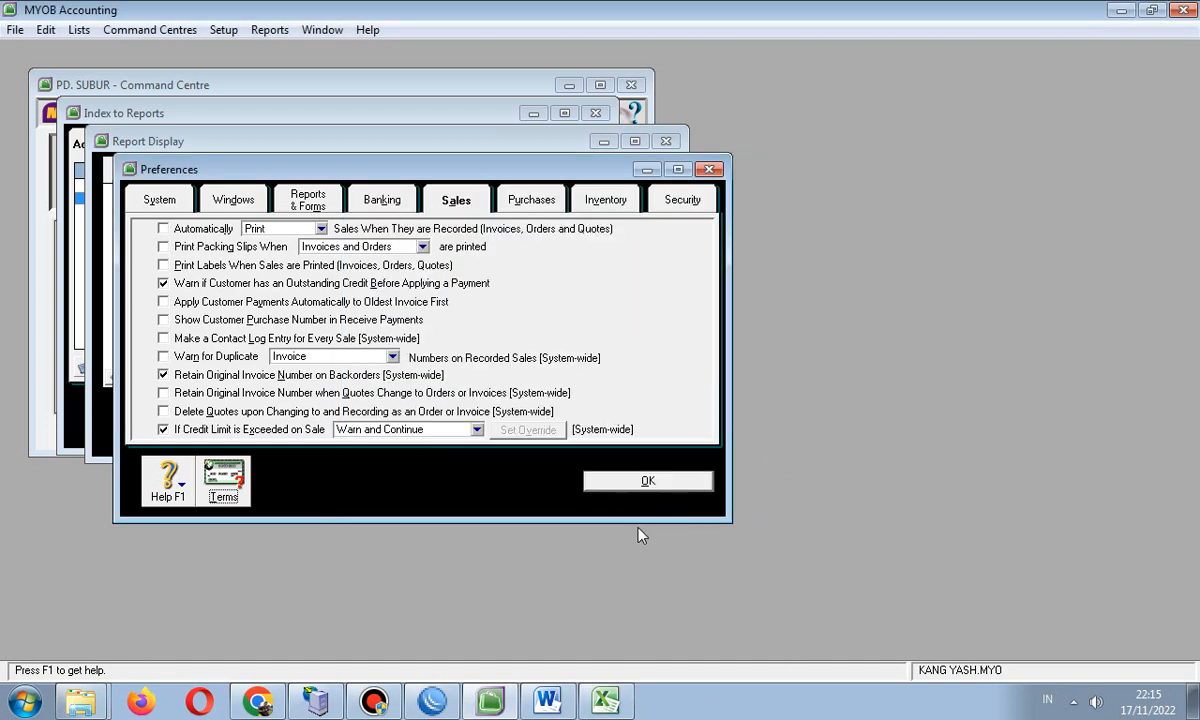
- Set the default supplier credit terms to balance due in a given 30 days
click(527, 203)
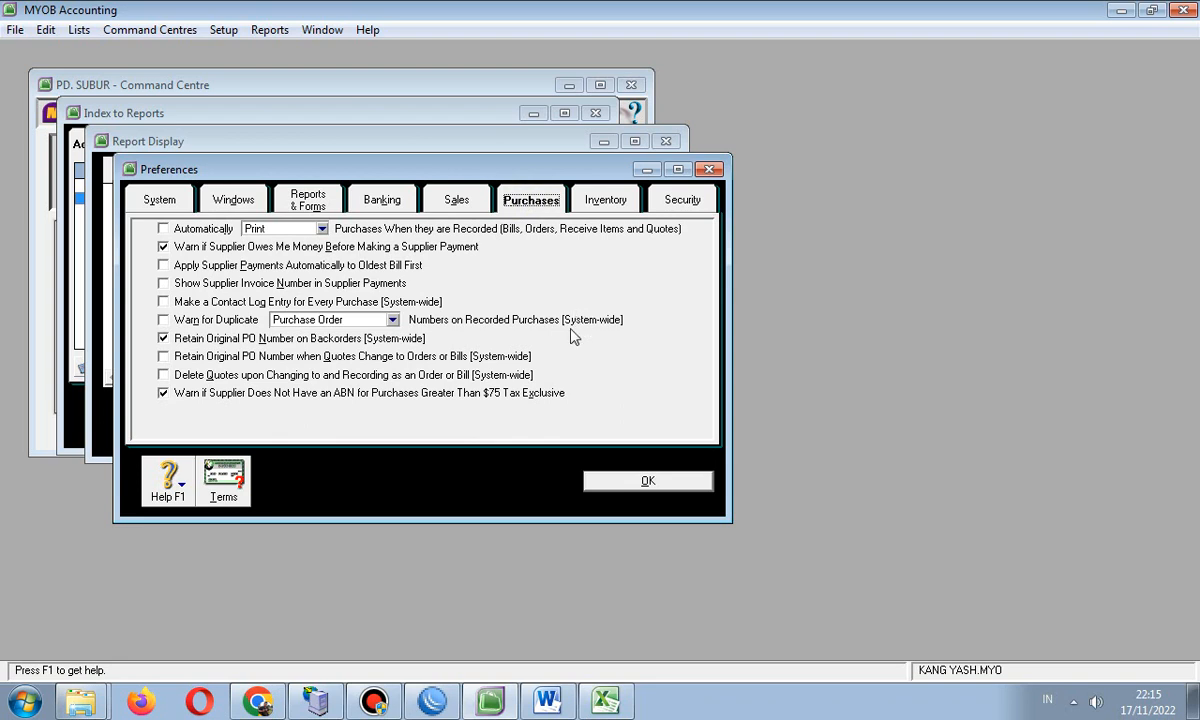
click(212, 462)
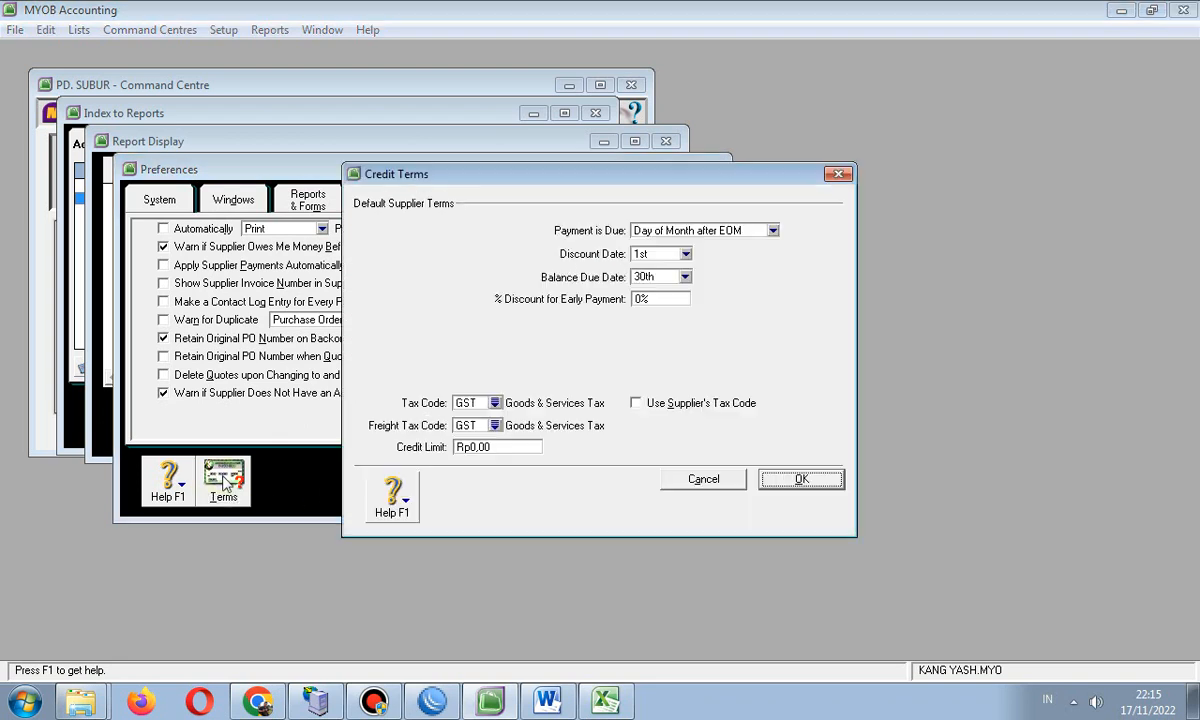
click(772, 230)
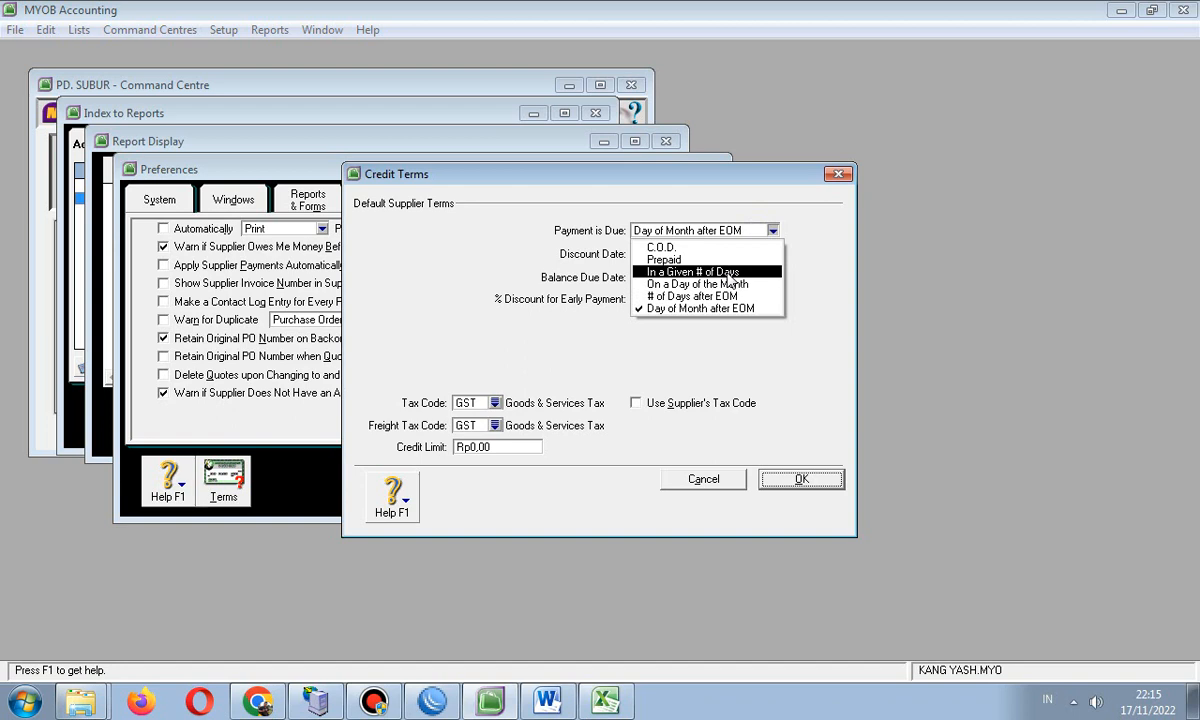
click(729, 274)
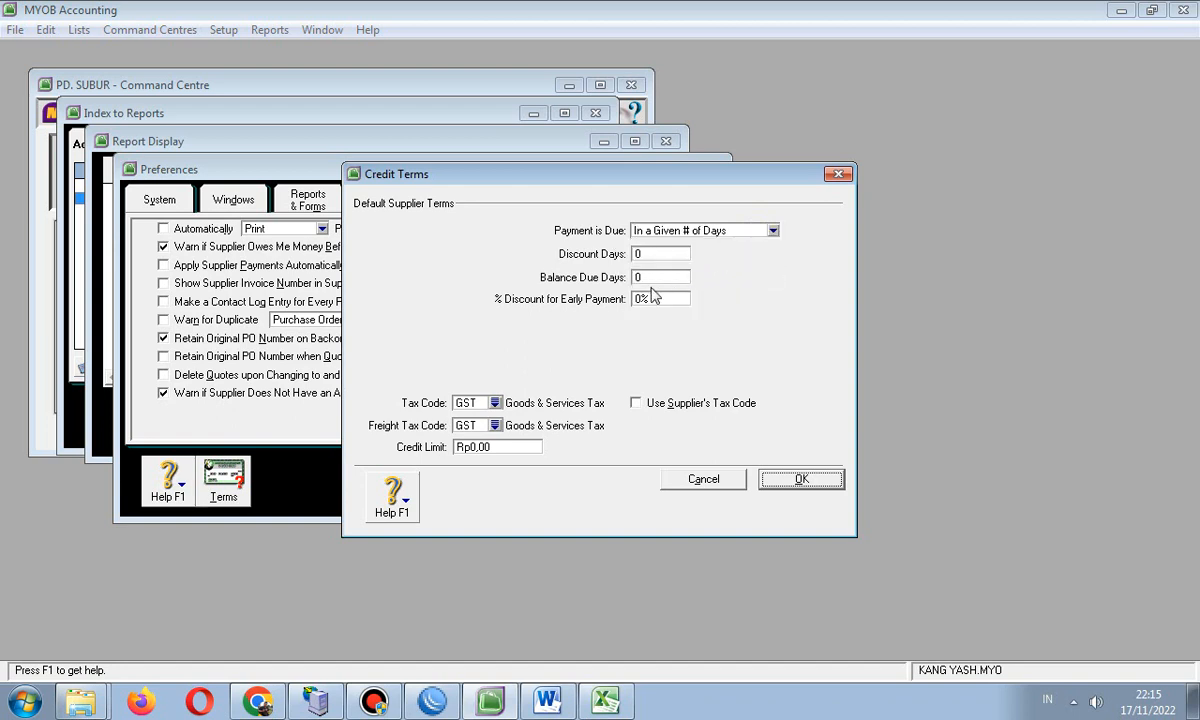
click(645, 277)
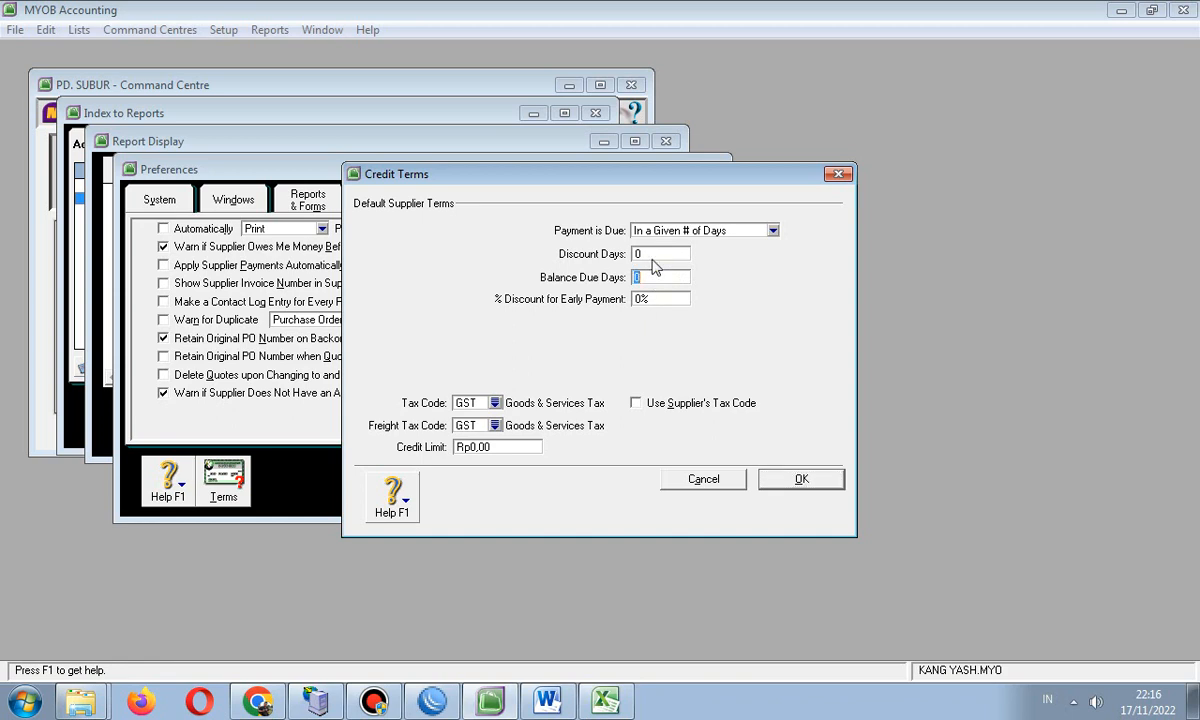
text(30)
- Assign PPN as the supplier tax code and N-T as the freight tax code, then confirm
click(494, 402)
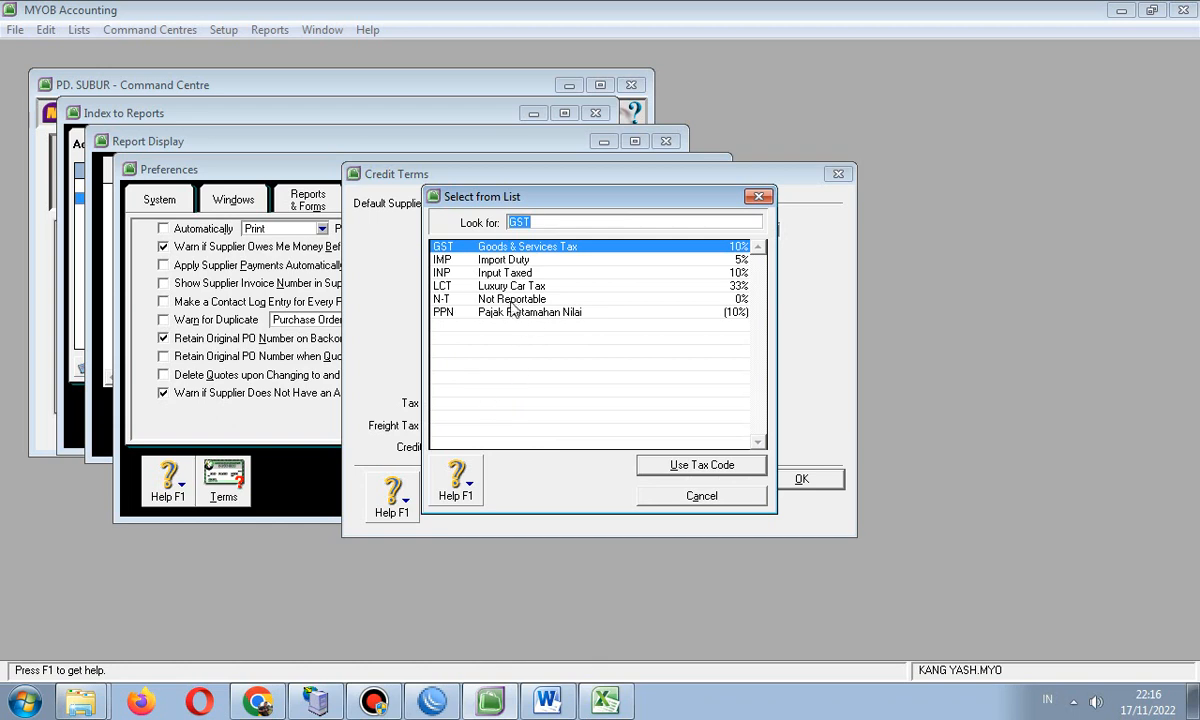
click(477, 311)
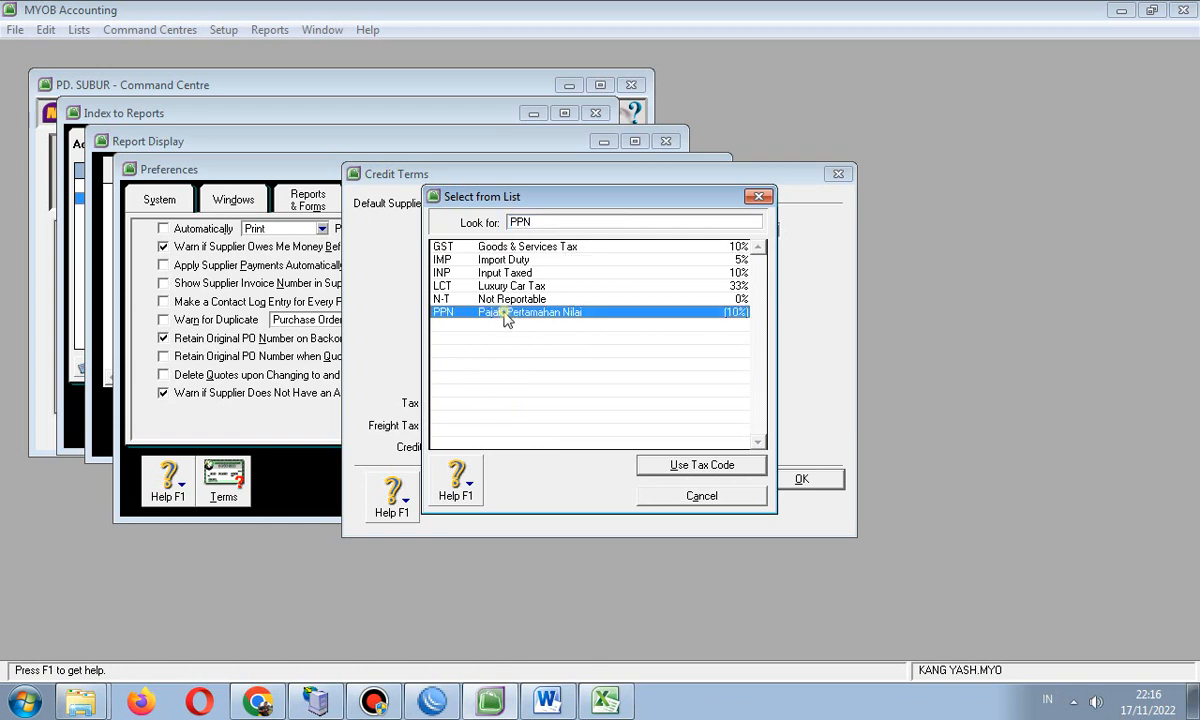
click(648, 467)
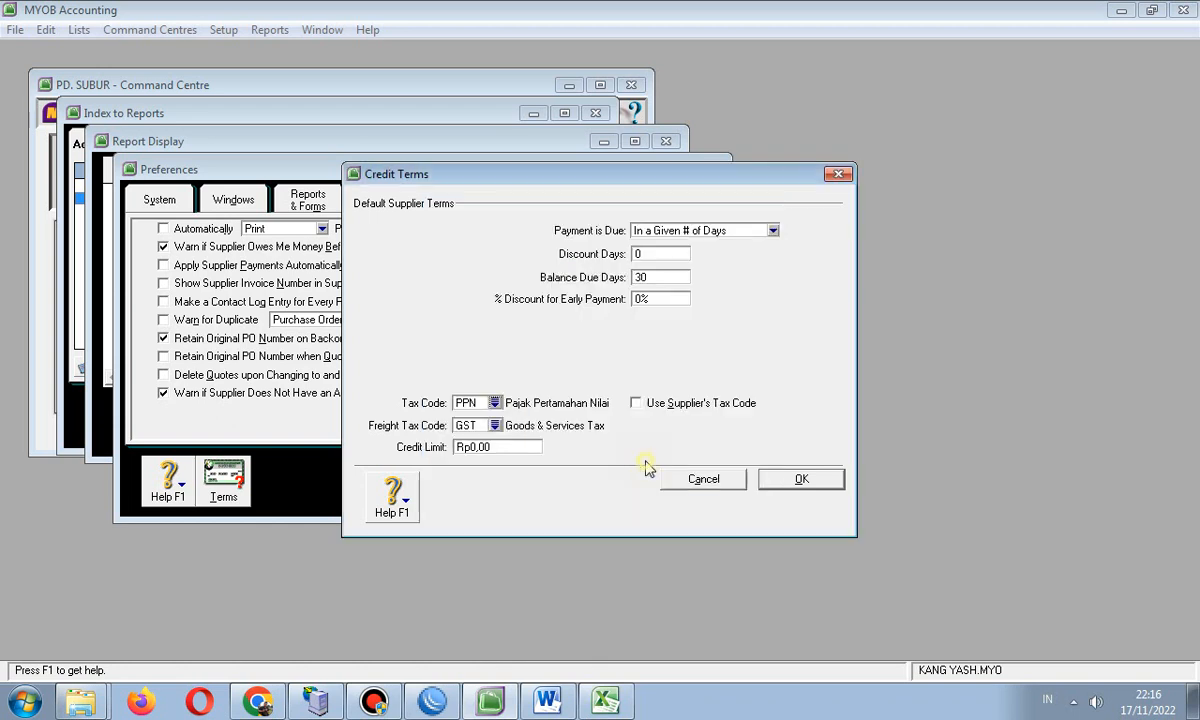
click(494, 425)
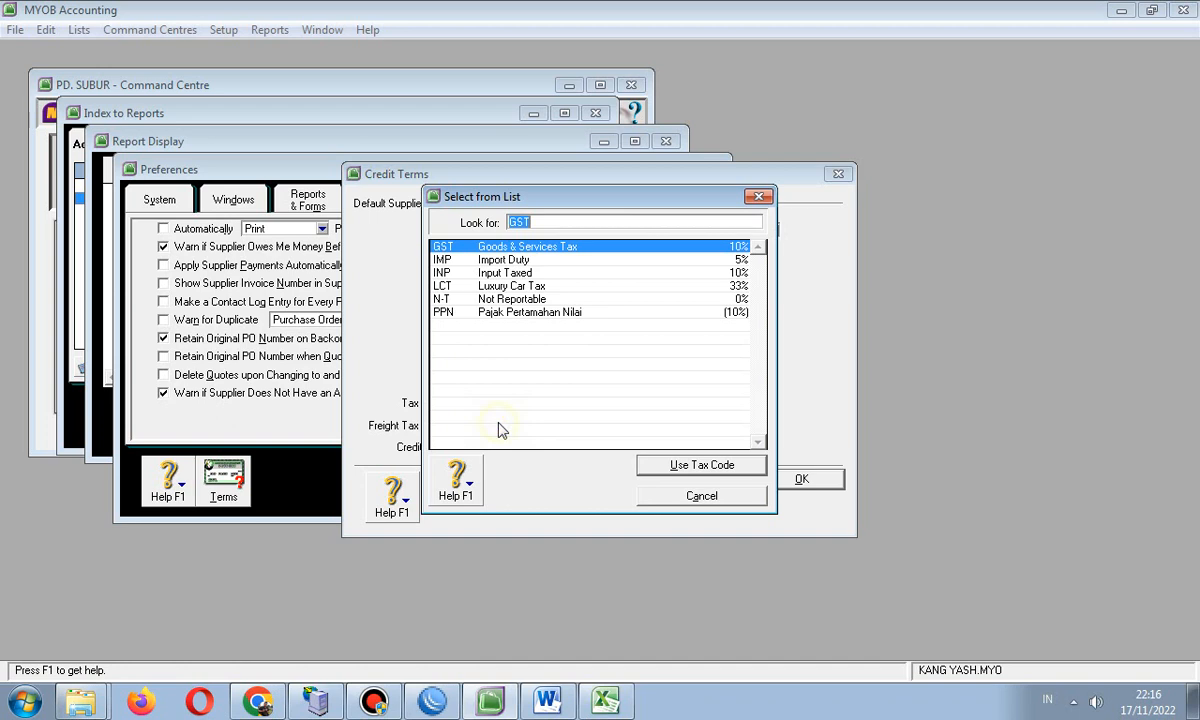
click(504, 300)
click(676, 469)
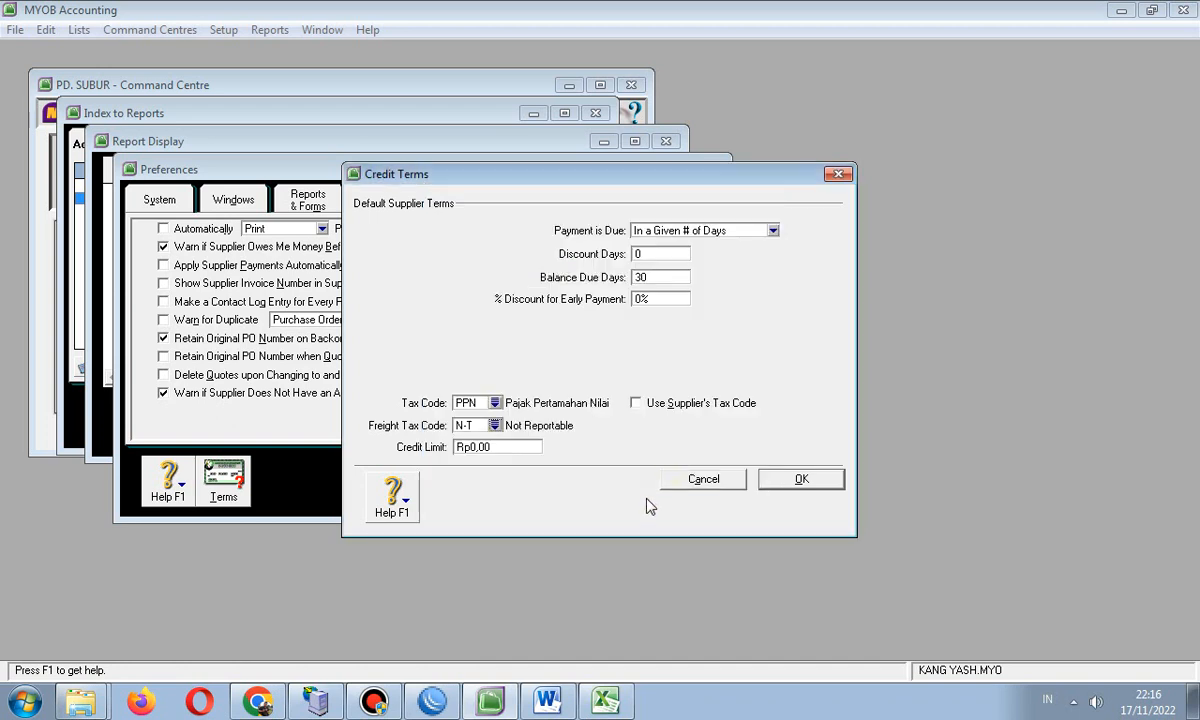
click(805, 480)
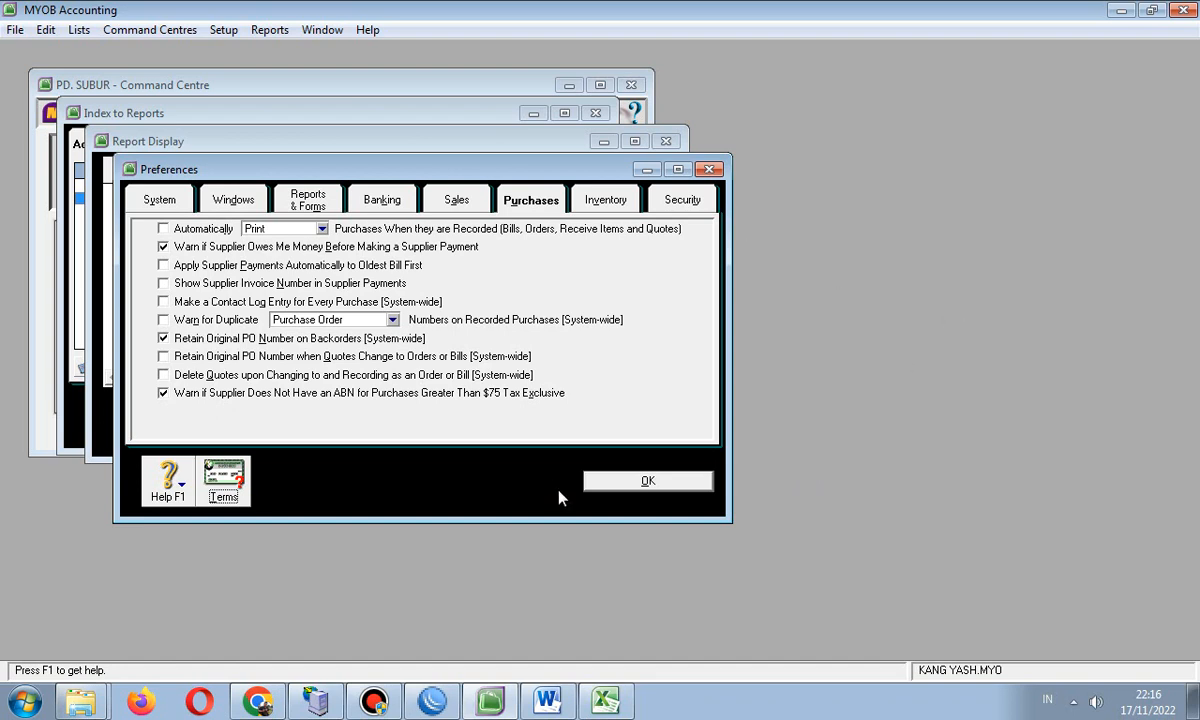
click(612, 481)
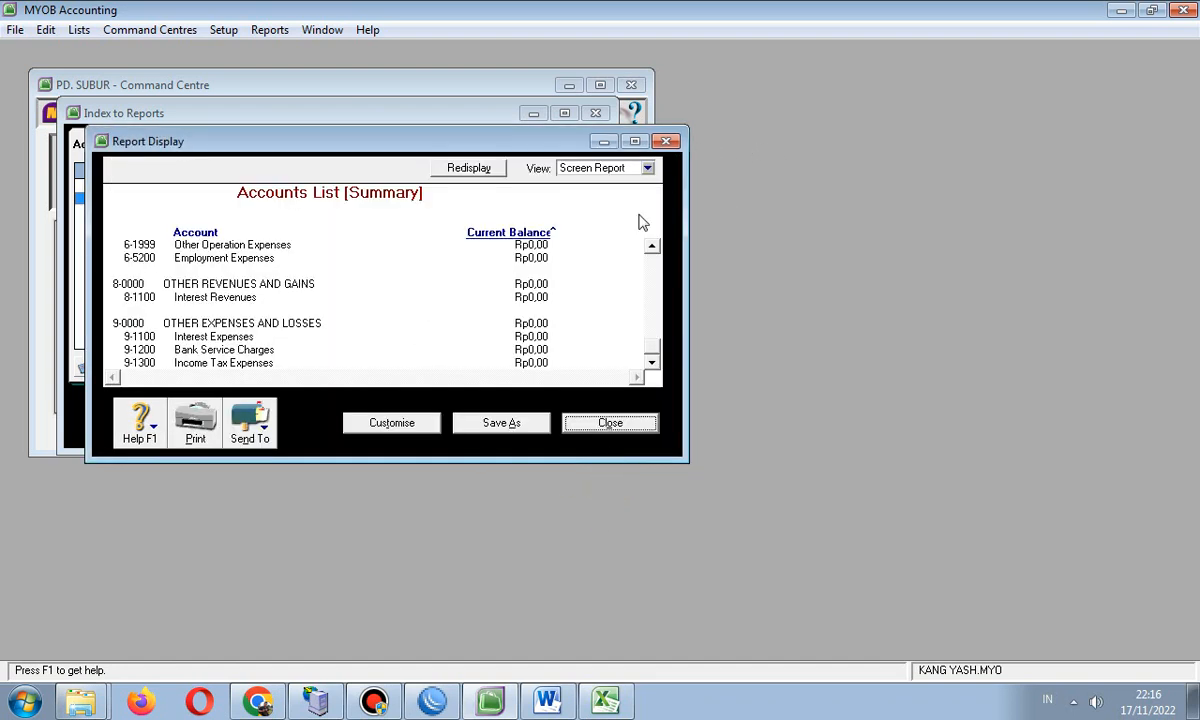
- Close the Accounts List Summary report and bring up the Setup > Linked Accounts submenu
click(612, 425)
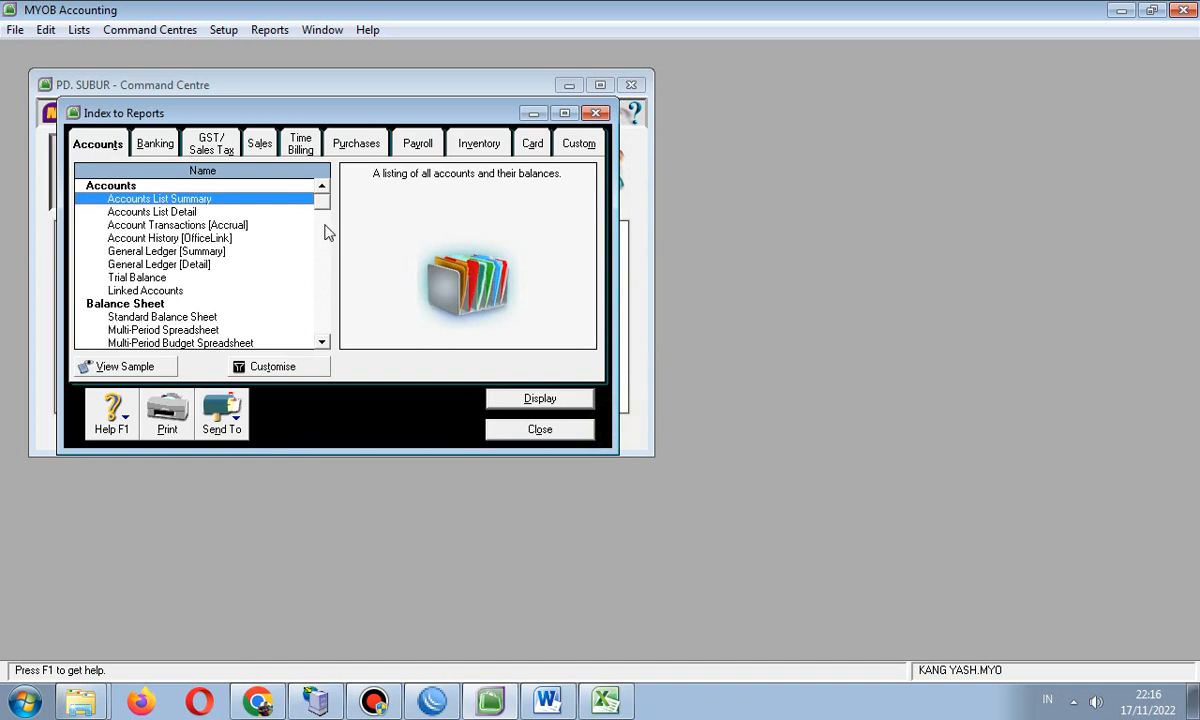
click(221, 32)
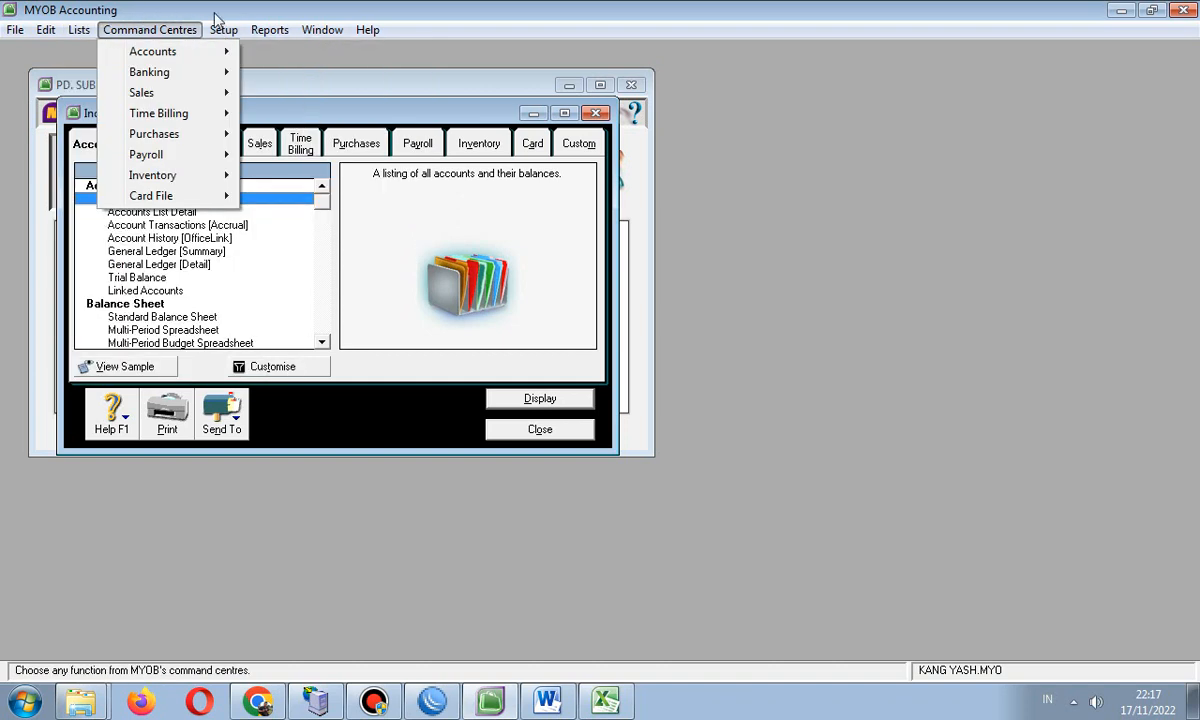
mouse_move(222, 30)
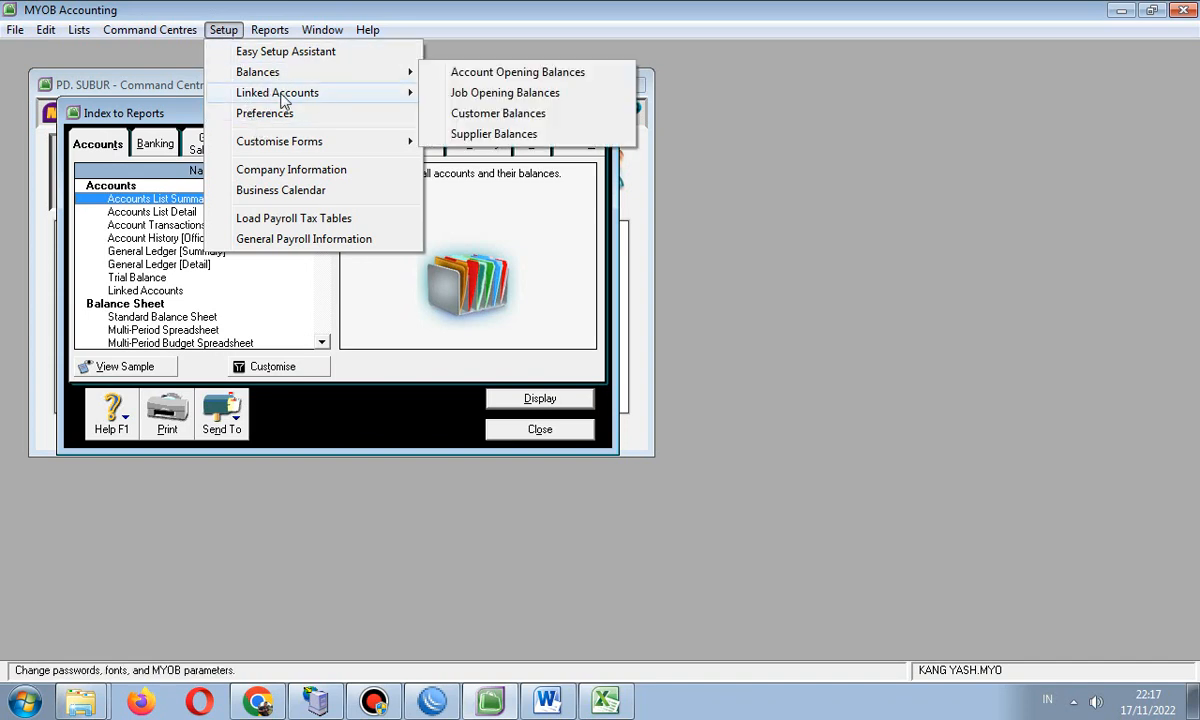
mouse_move(287, 100)
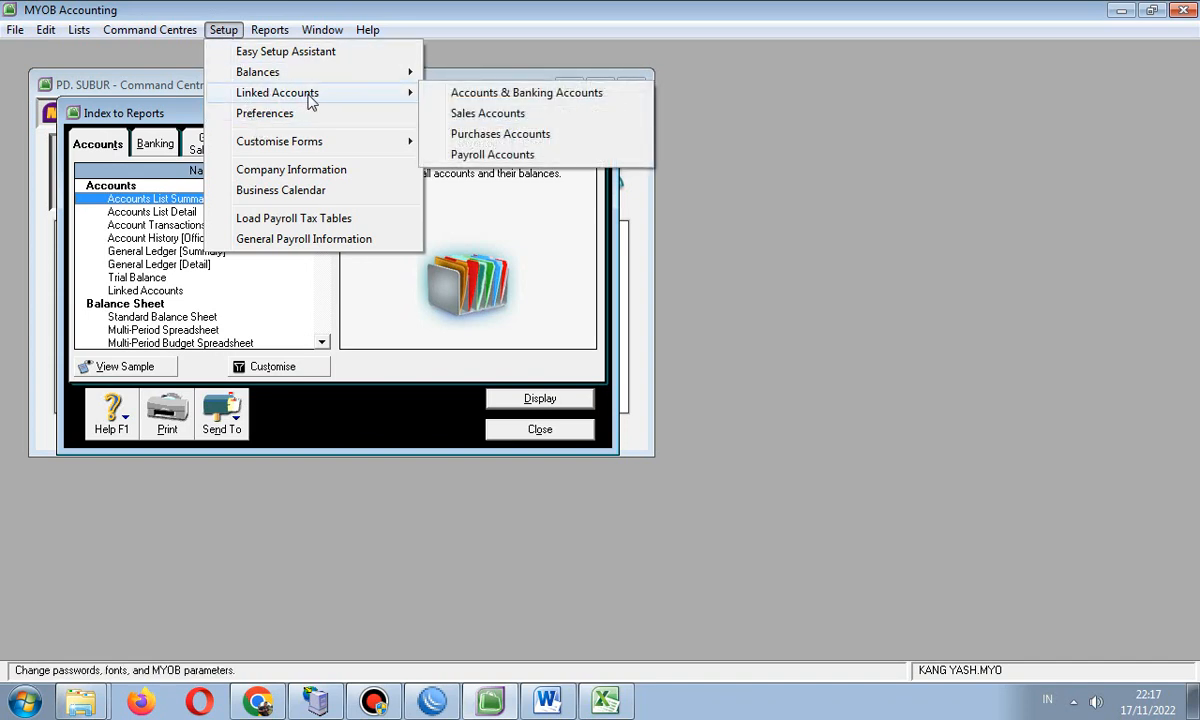
- In Accounts & Banking linked accounts, try 1-5000 for electronic payments and dismiss the matching-account error
click(476, 96)
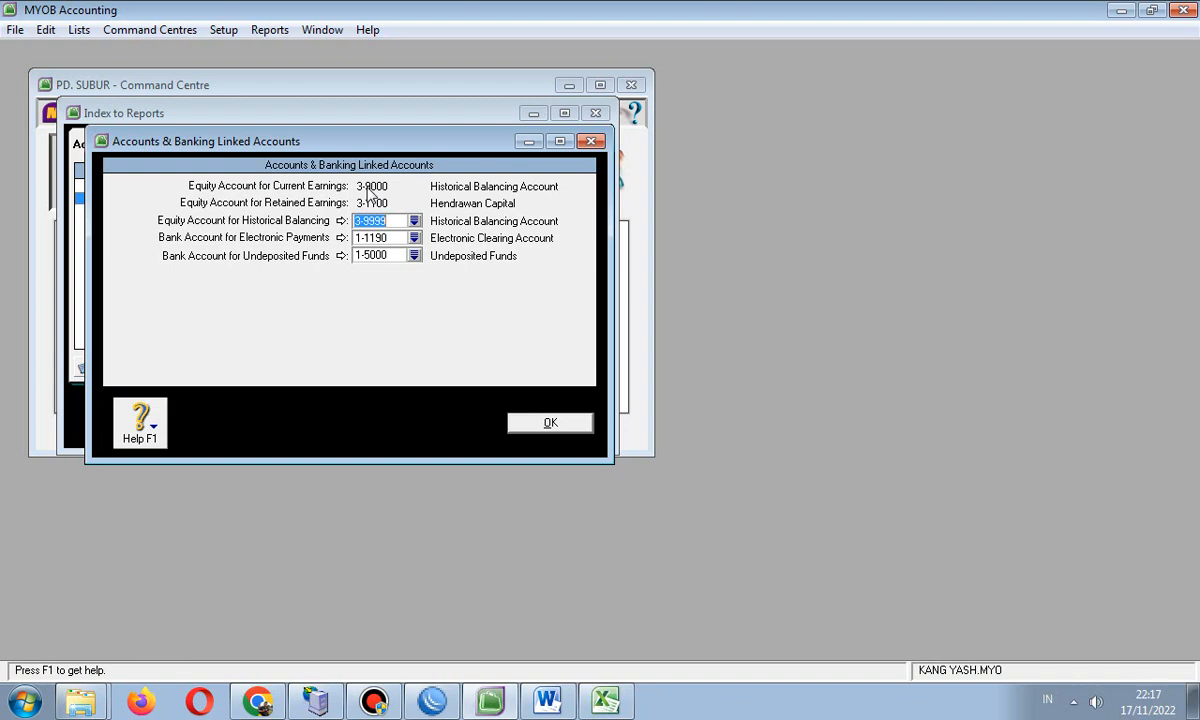
click(414, 241)
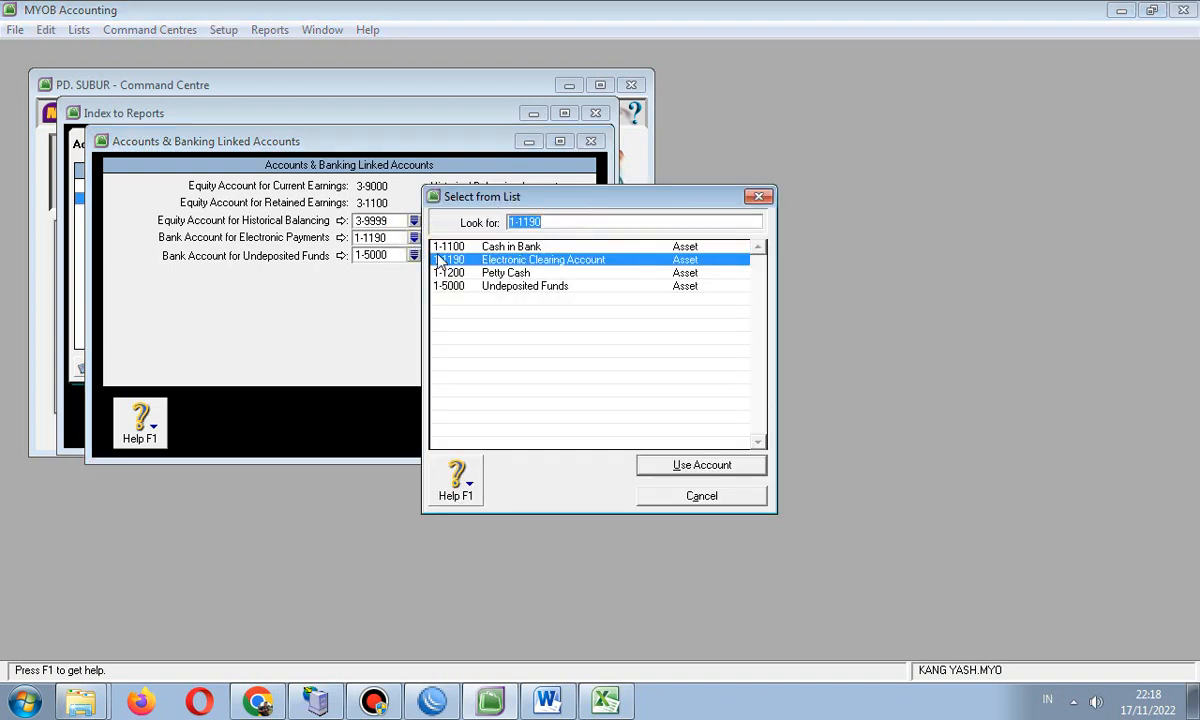
click(492, 287)
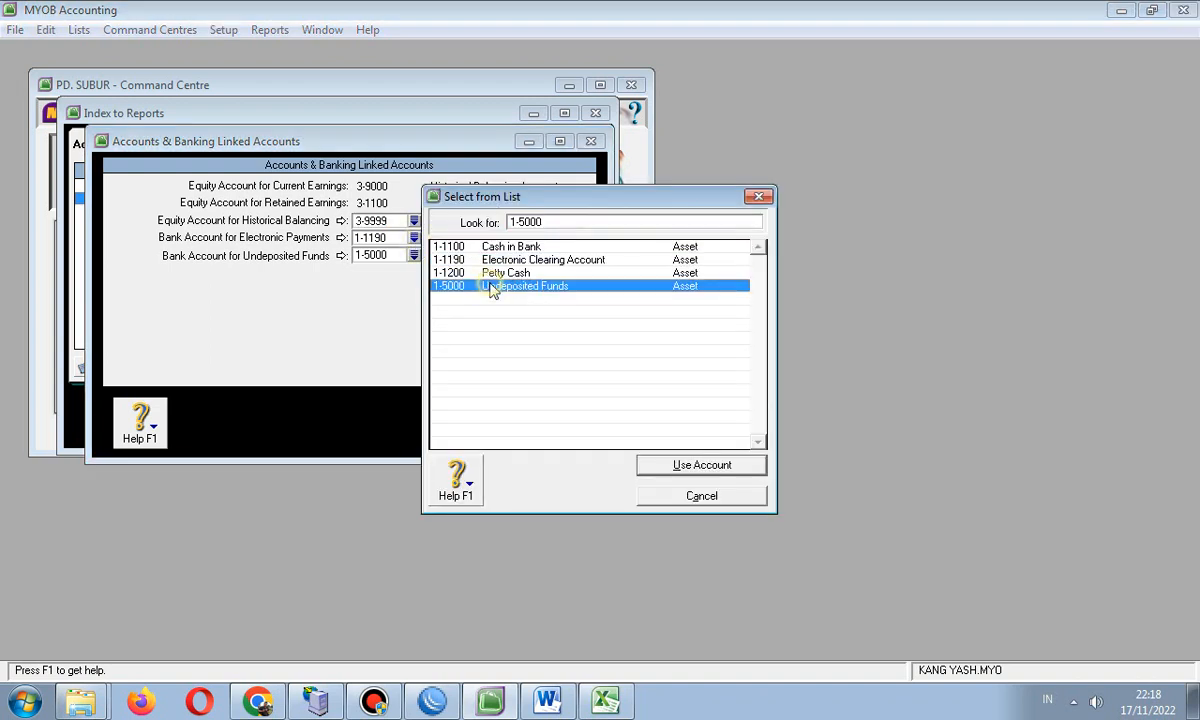
click(670, 465)
click(600, 411)
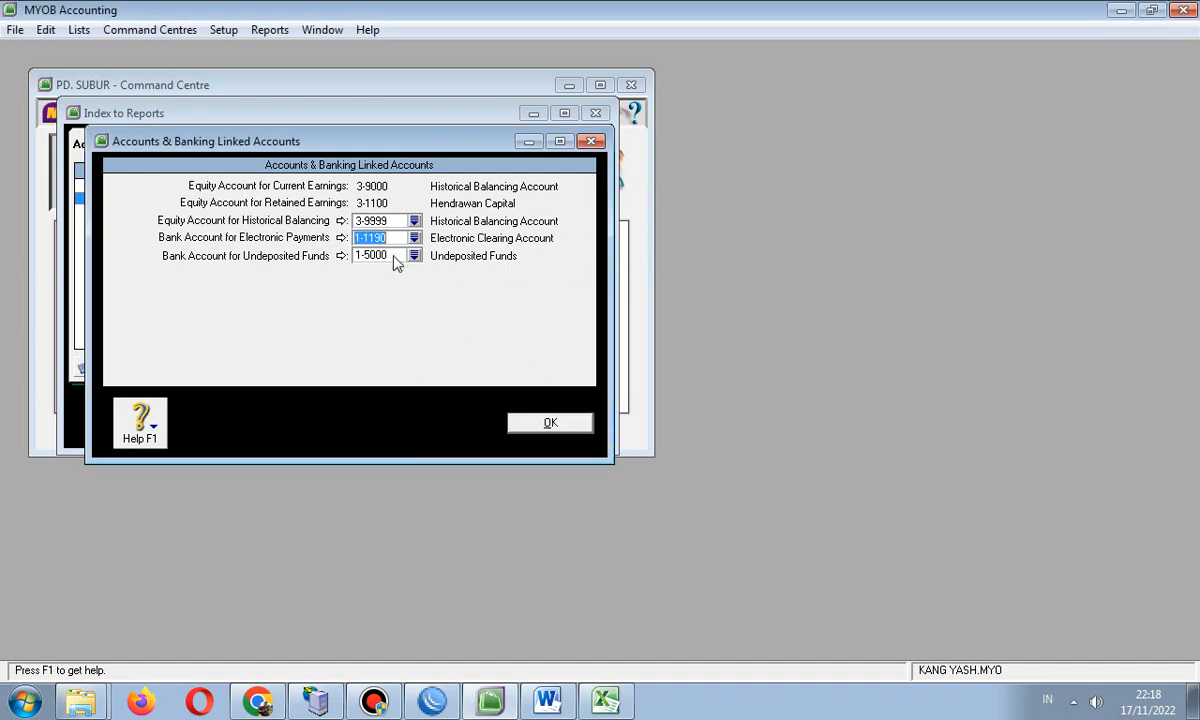
- Inspect the details of account 1-1190 Electronic Clearing and 3-9999 Historical Balancing
click(341, 237)
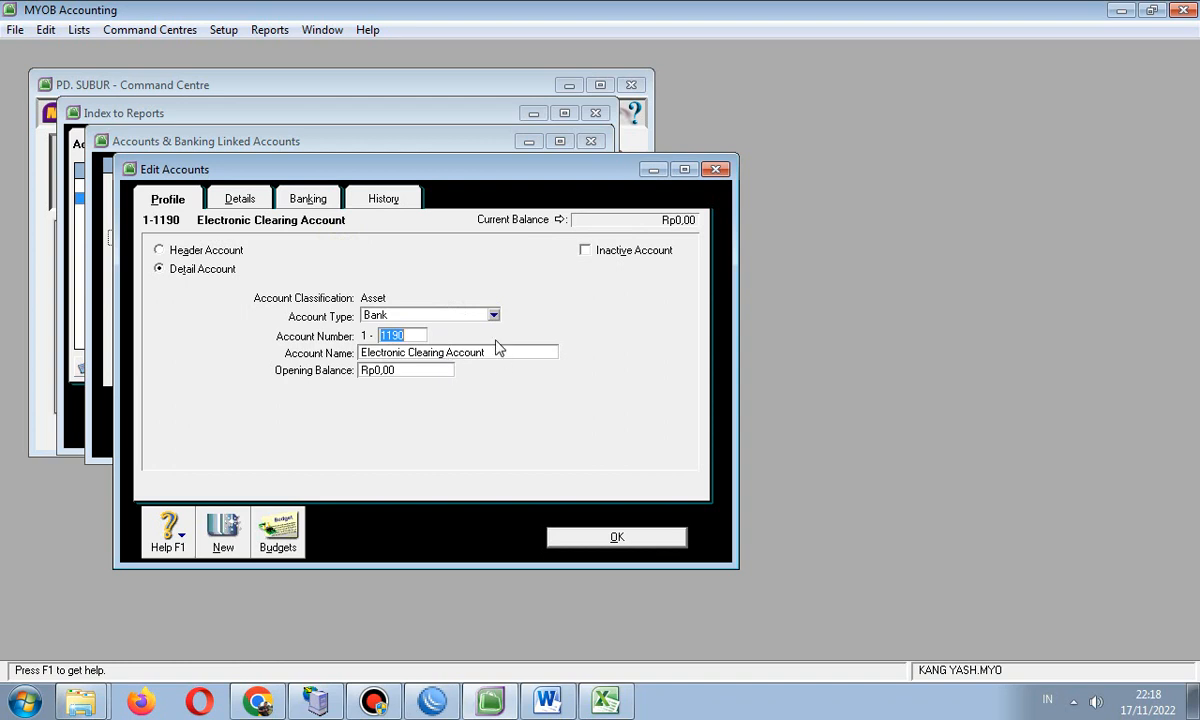
click(605, 540)
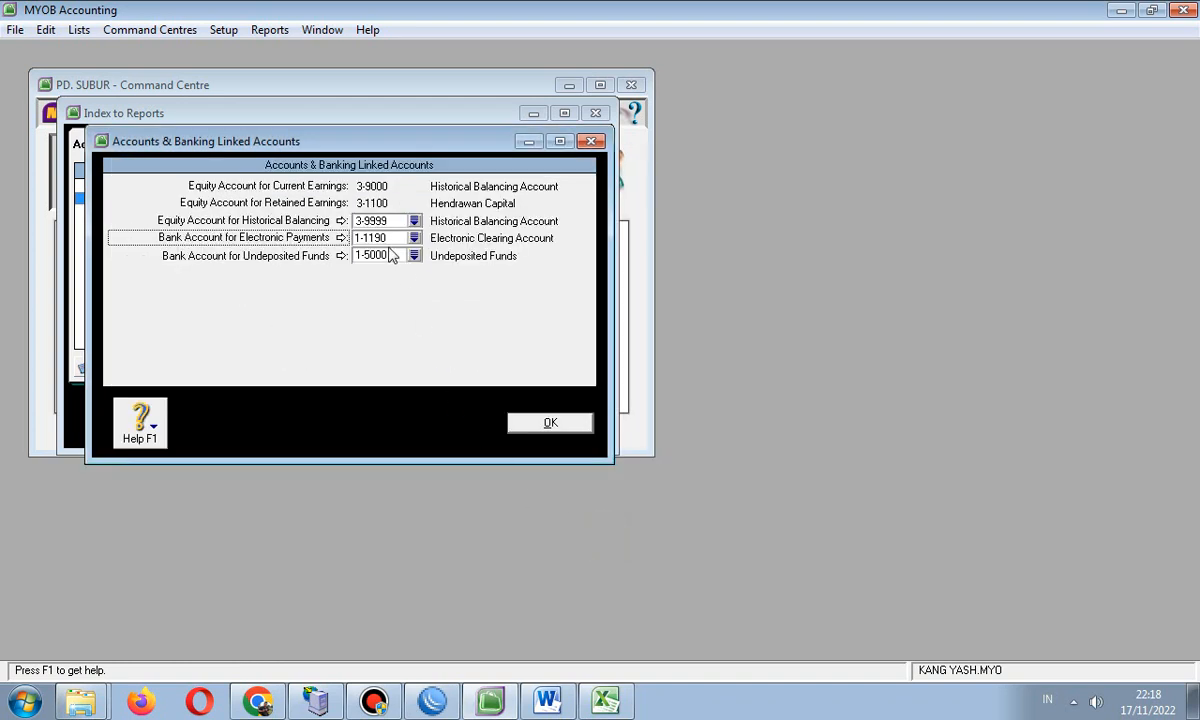
click(341, 220)
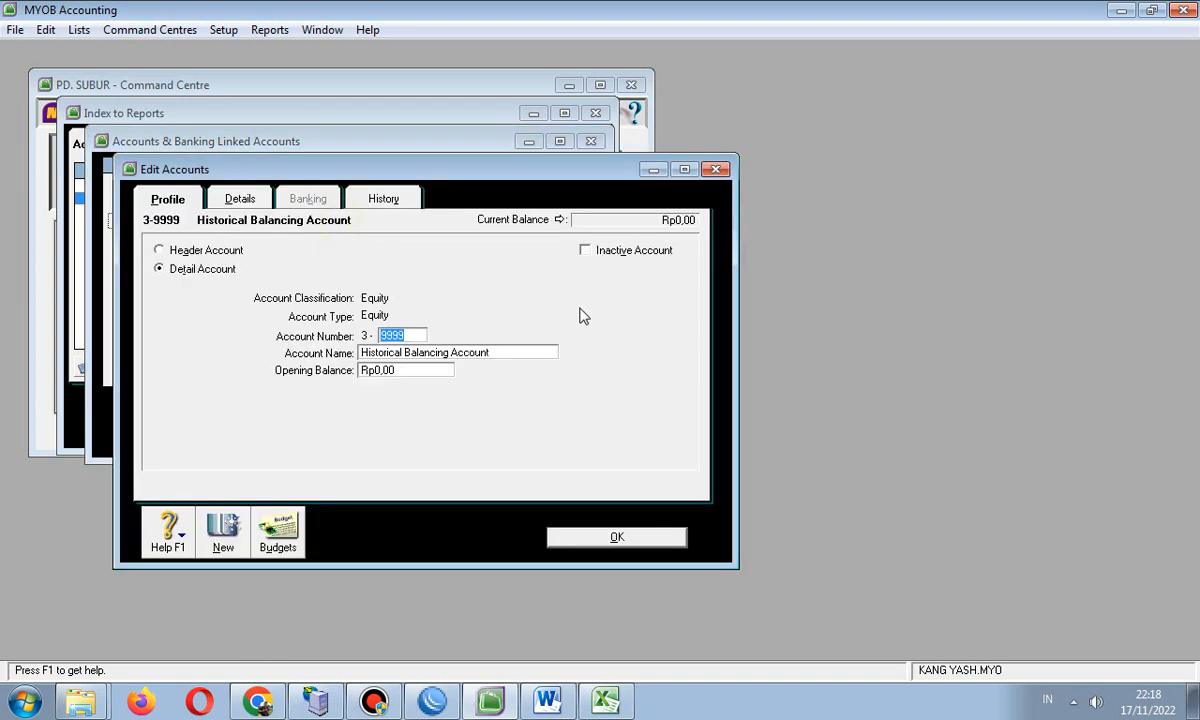
click(590, 539)
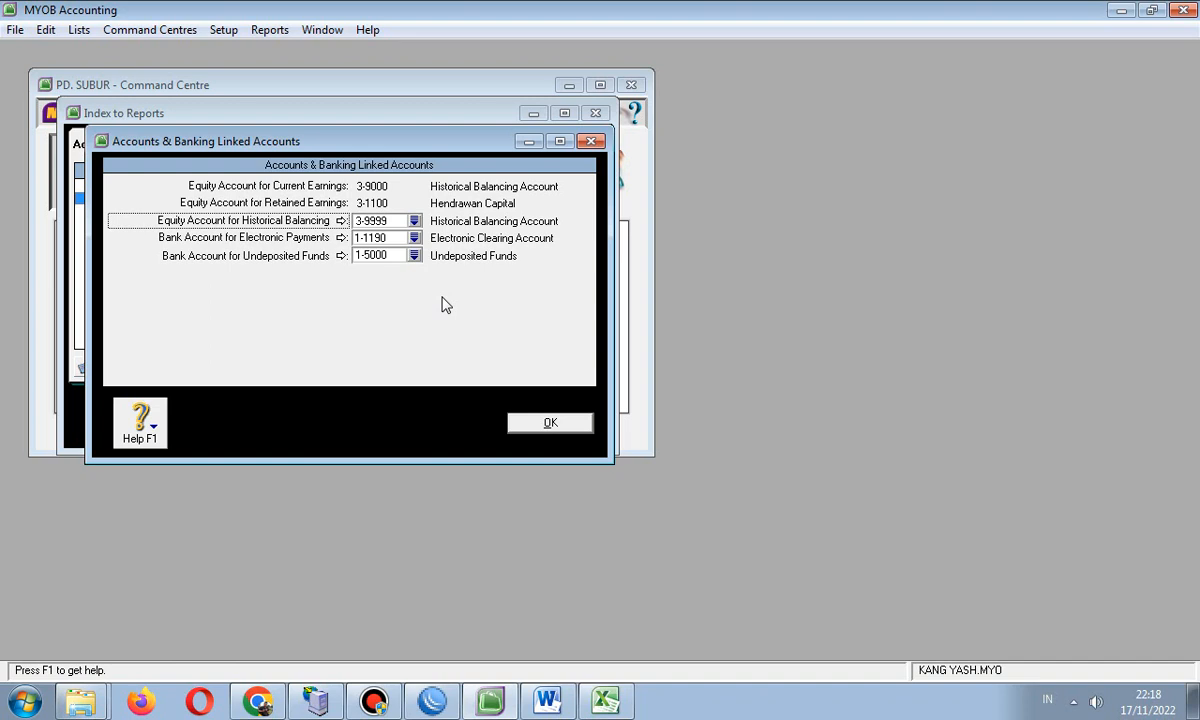
- Confirm the Accounts & Banking linked accounts (3-9999, 1-1190, 1-5000) and close them
click(524, 425)
click(226, 32)
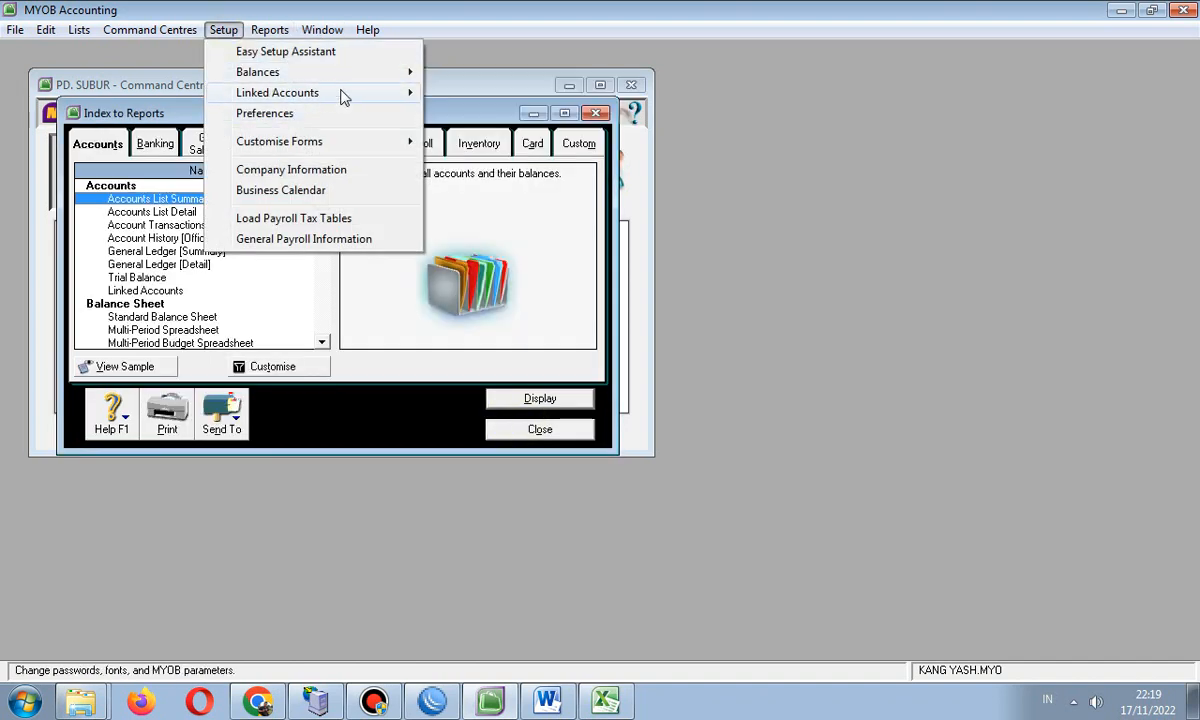
- In Sales linked accounts, charge freight on sales to 4-1100 Sales and tick early-payment discounts
mouse_move(341, 93)
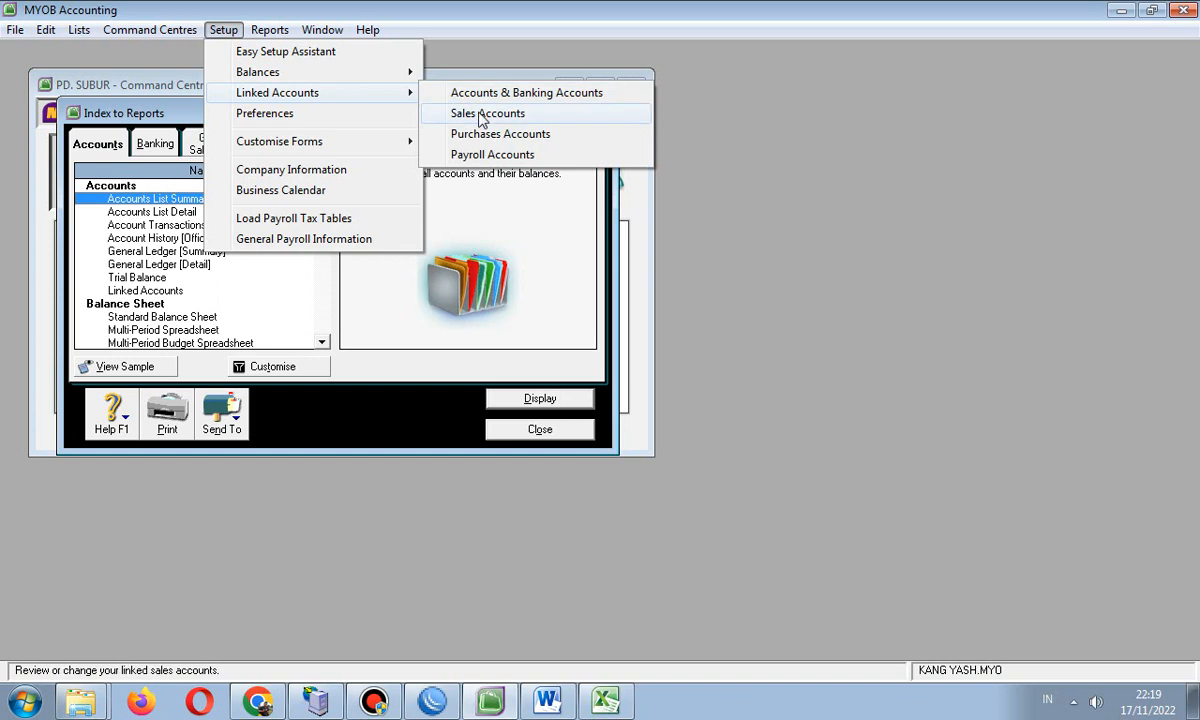
click(483, 115)
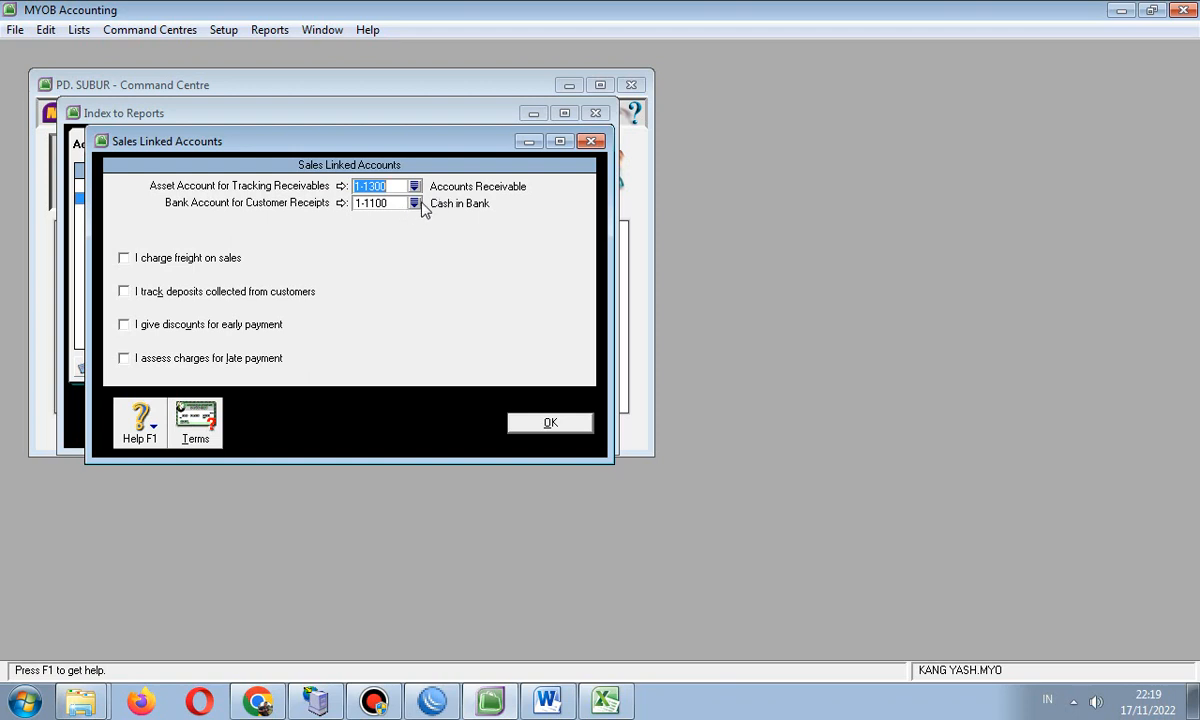
click(124, 258)
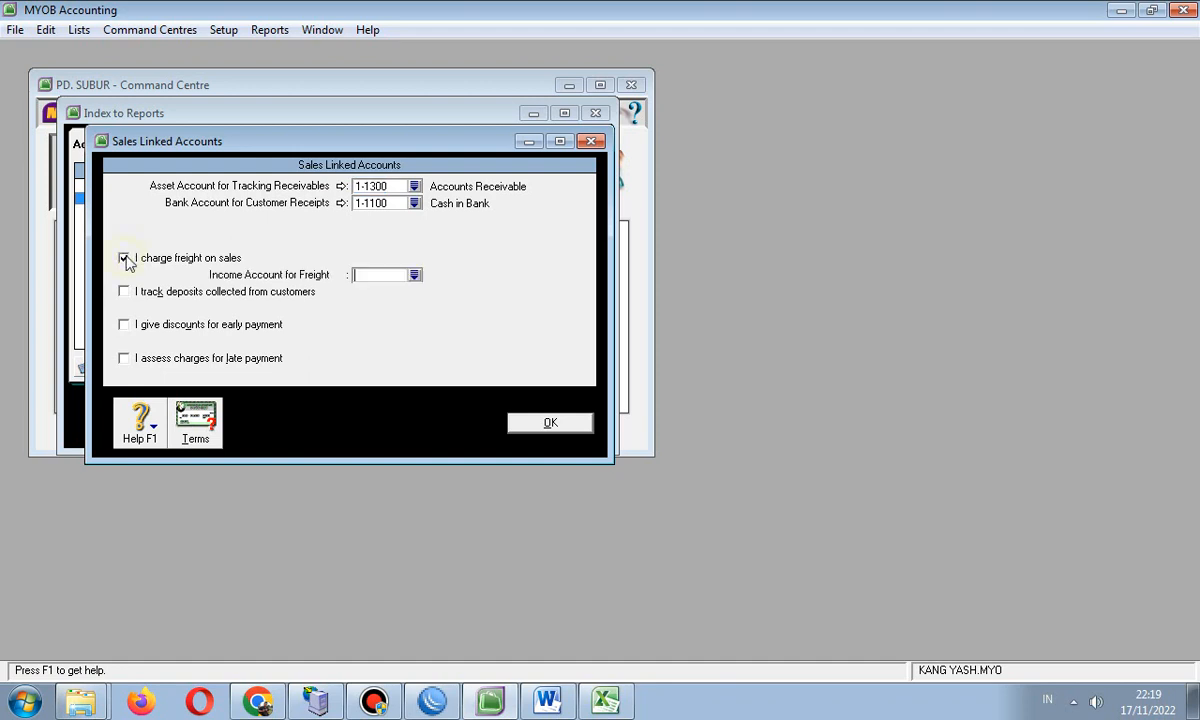
click(414, 275)
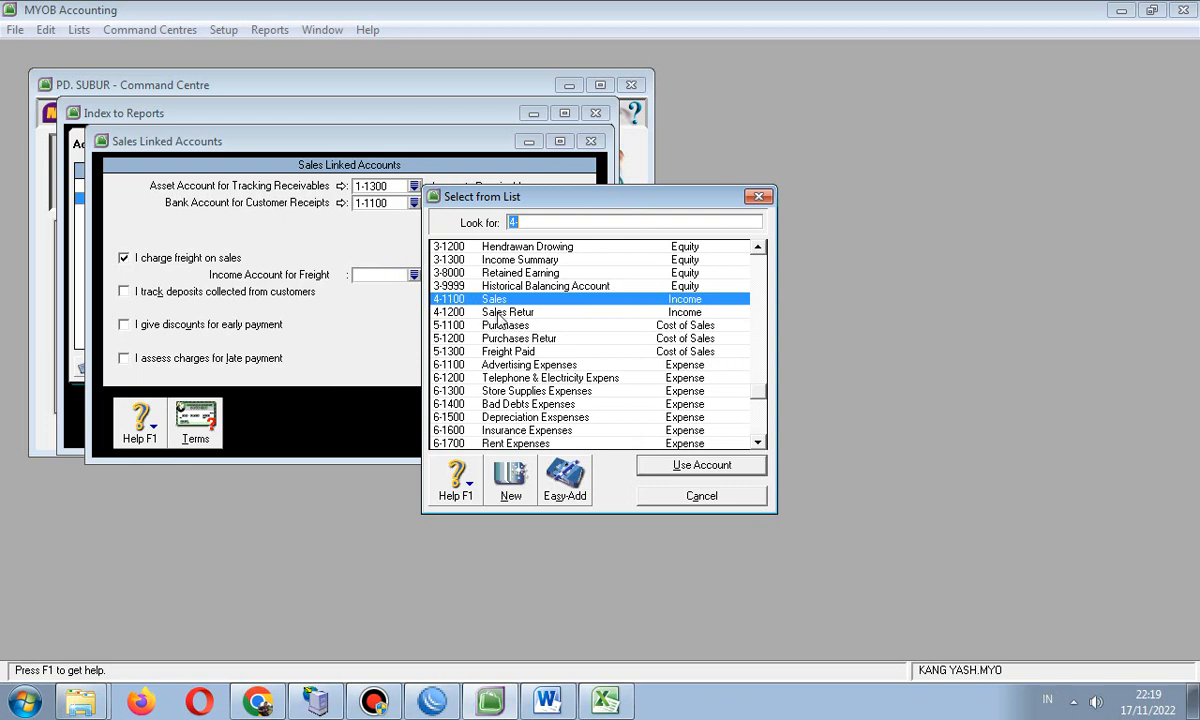
click(515, 352)
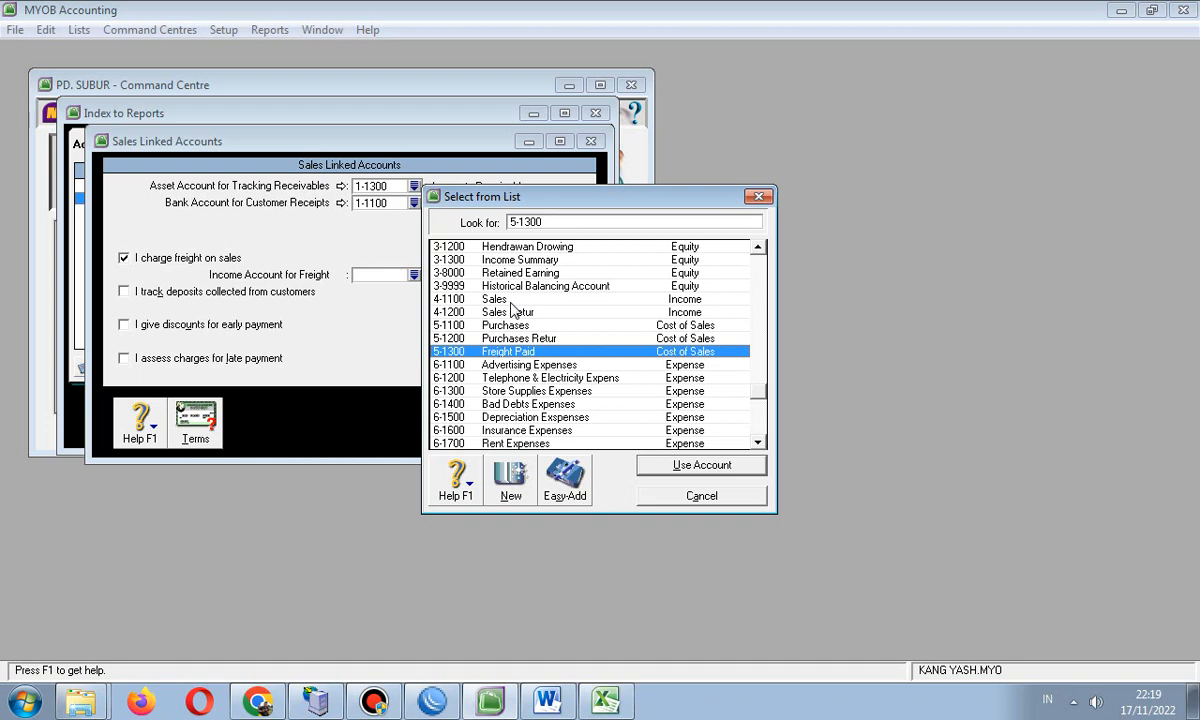
click(472, 299)
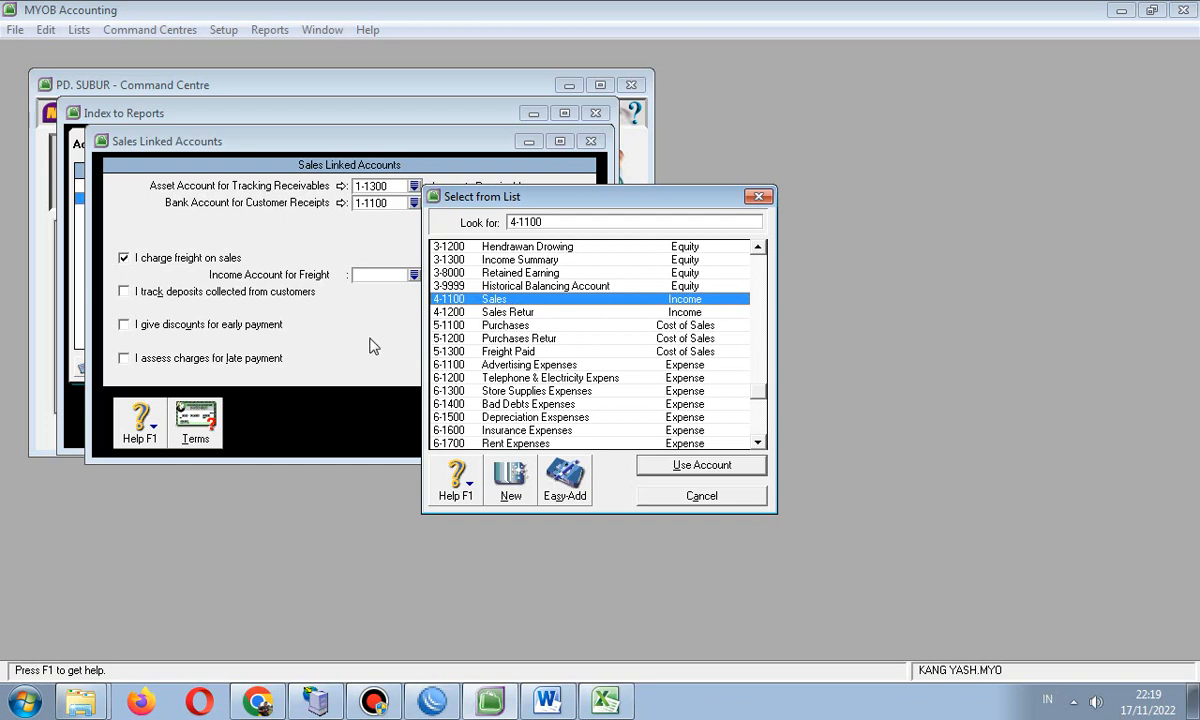
click(526, 312)
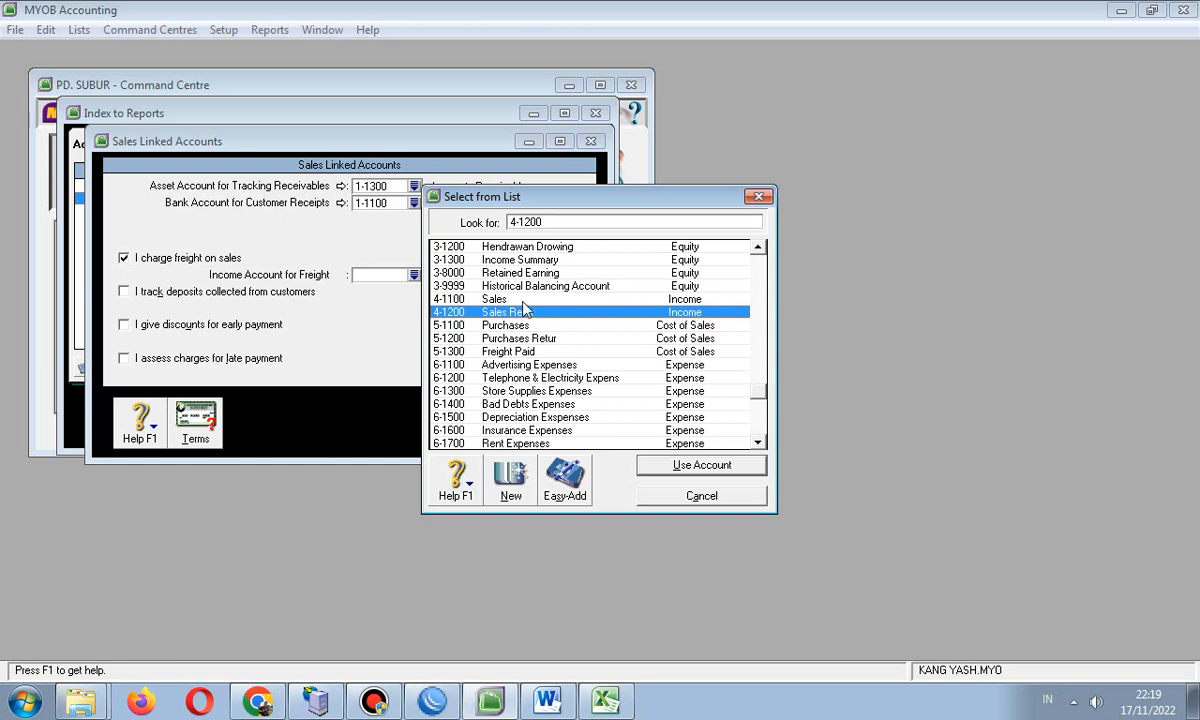
click(492, 297)
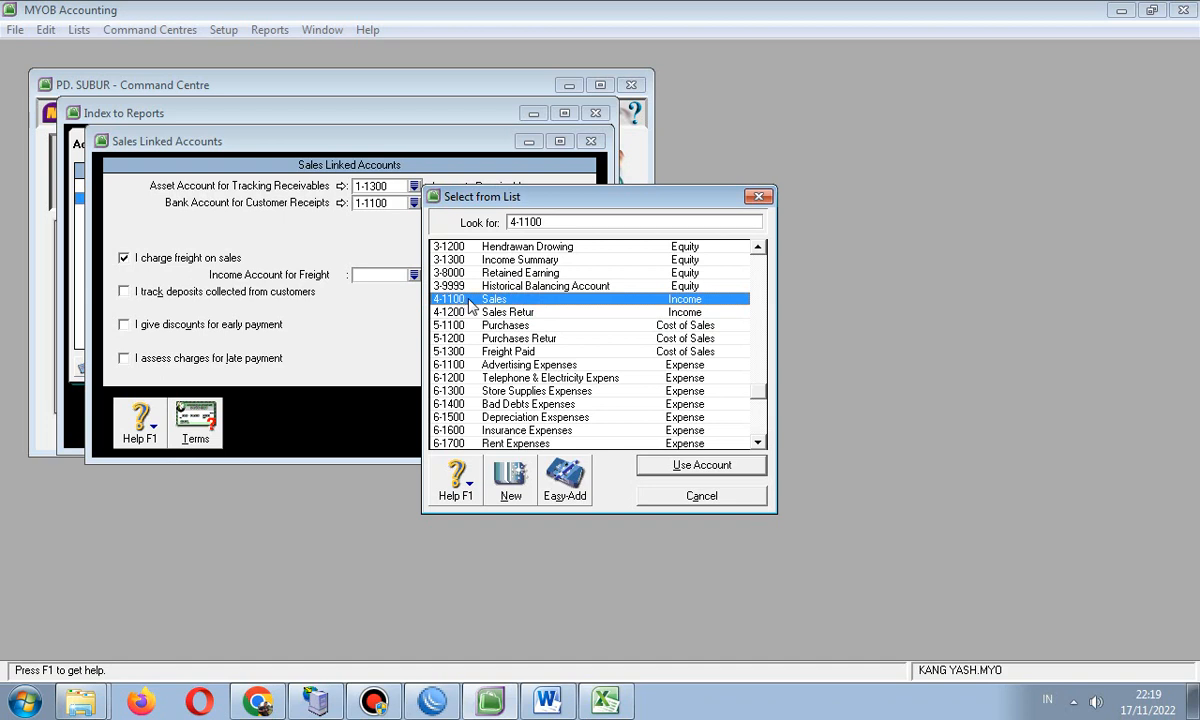
key(Return)
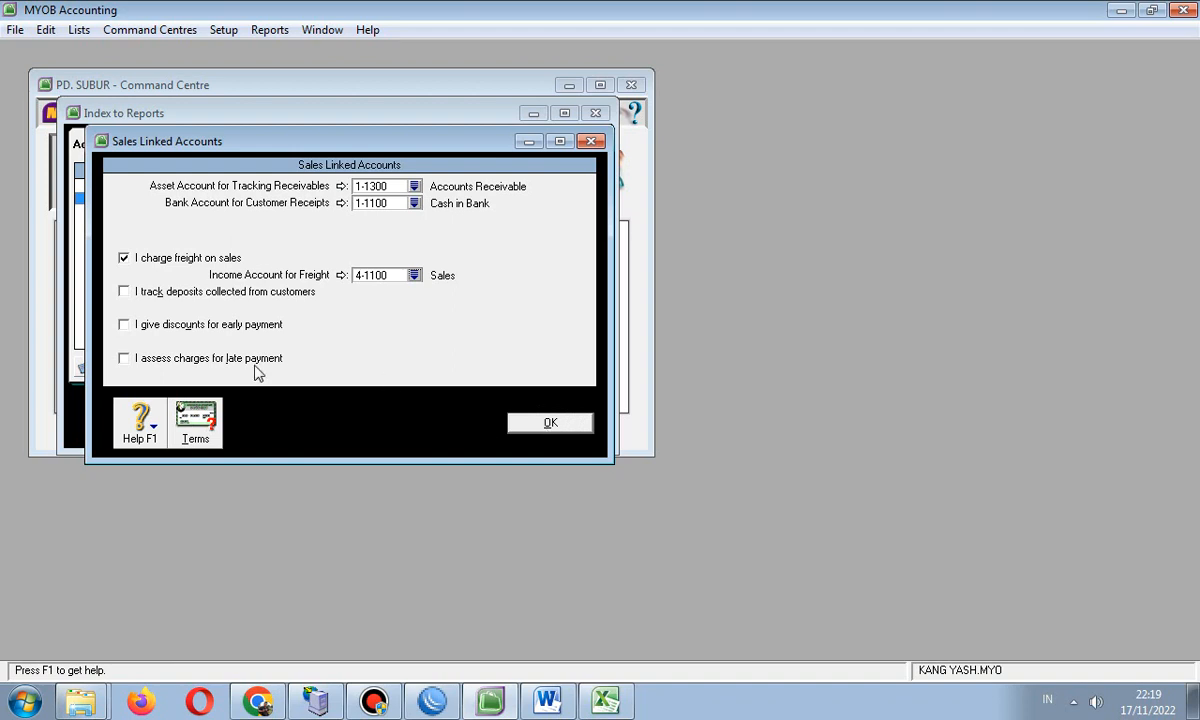
click(124, 325)
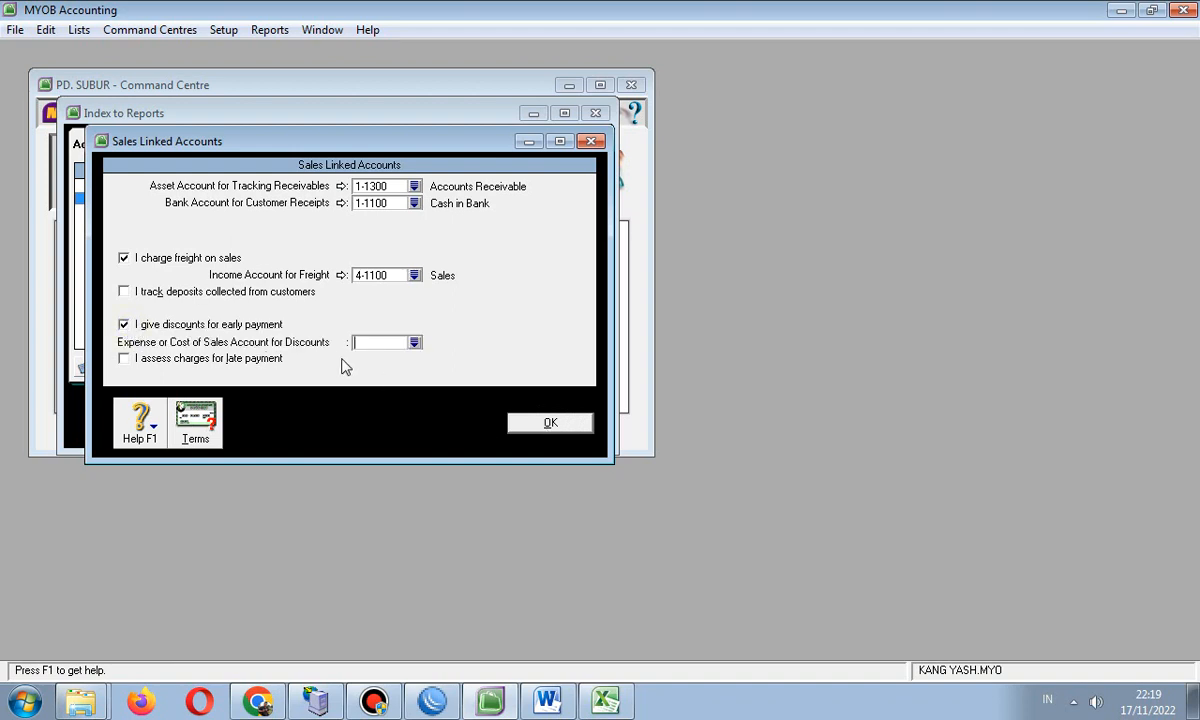
- Look through the discount account list for 6-1100, then turn early-payment discounts back off
click(414, 342)
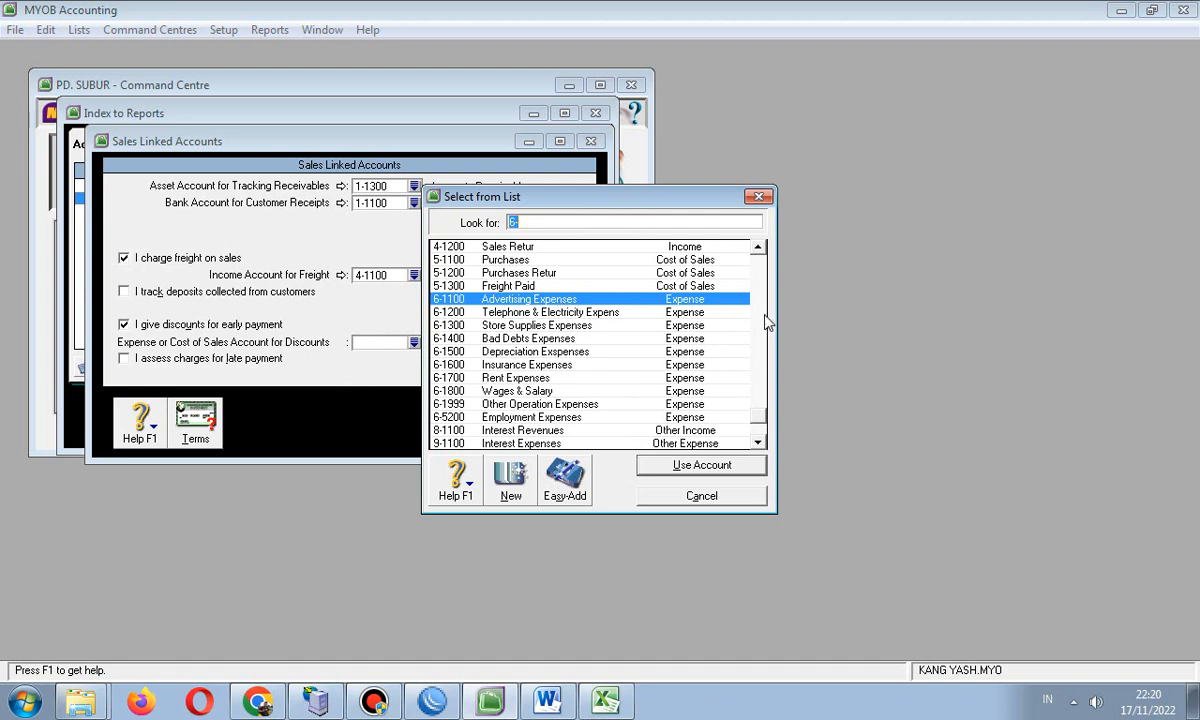
drag(761, 401, 765, 379)
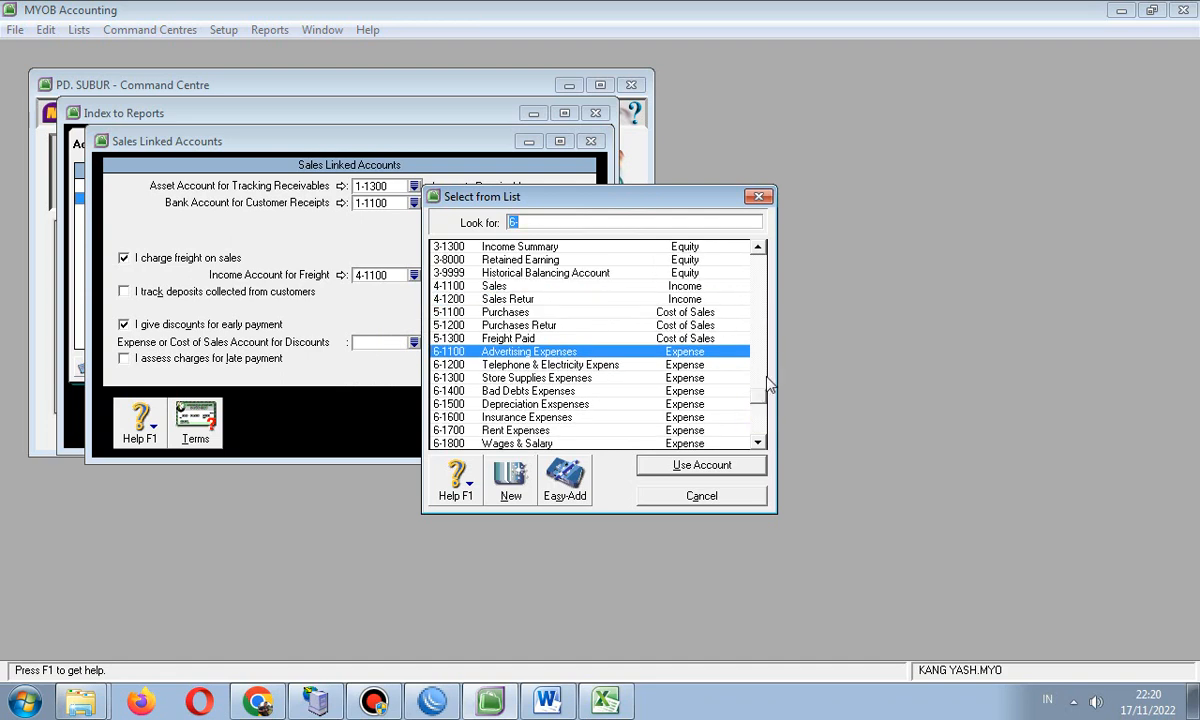
click(757, 249)
click(757, 250)
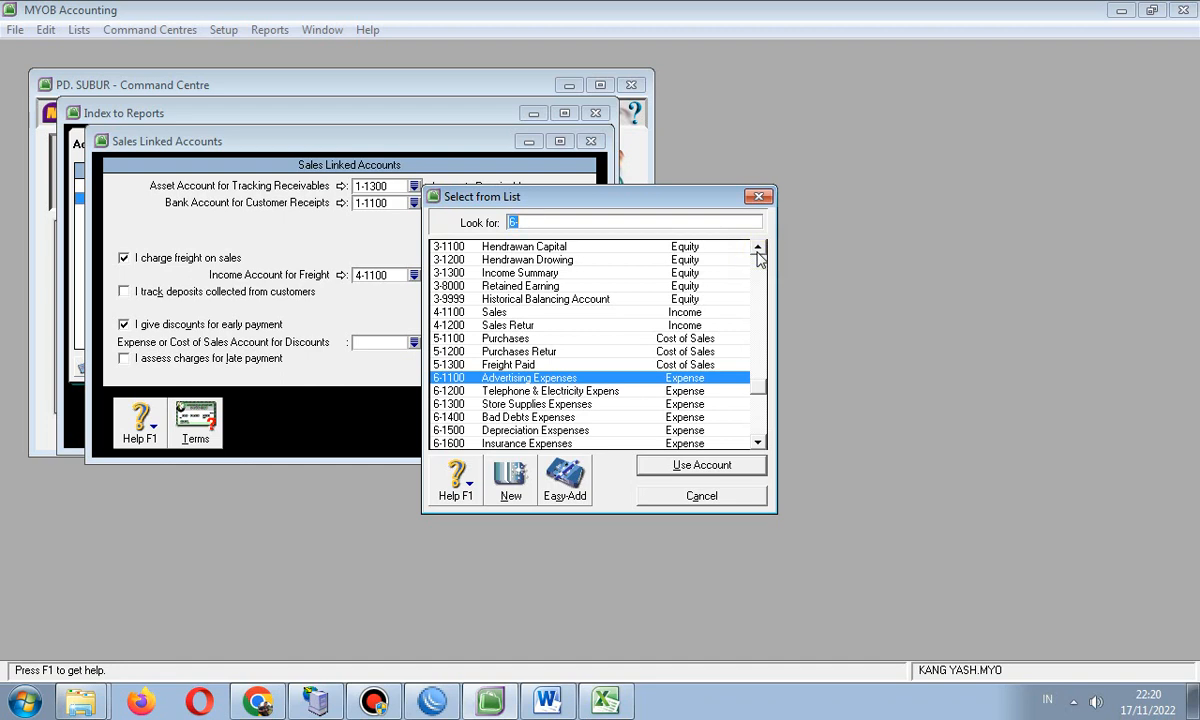
click(762, 198)
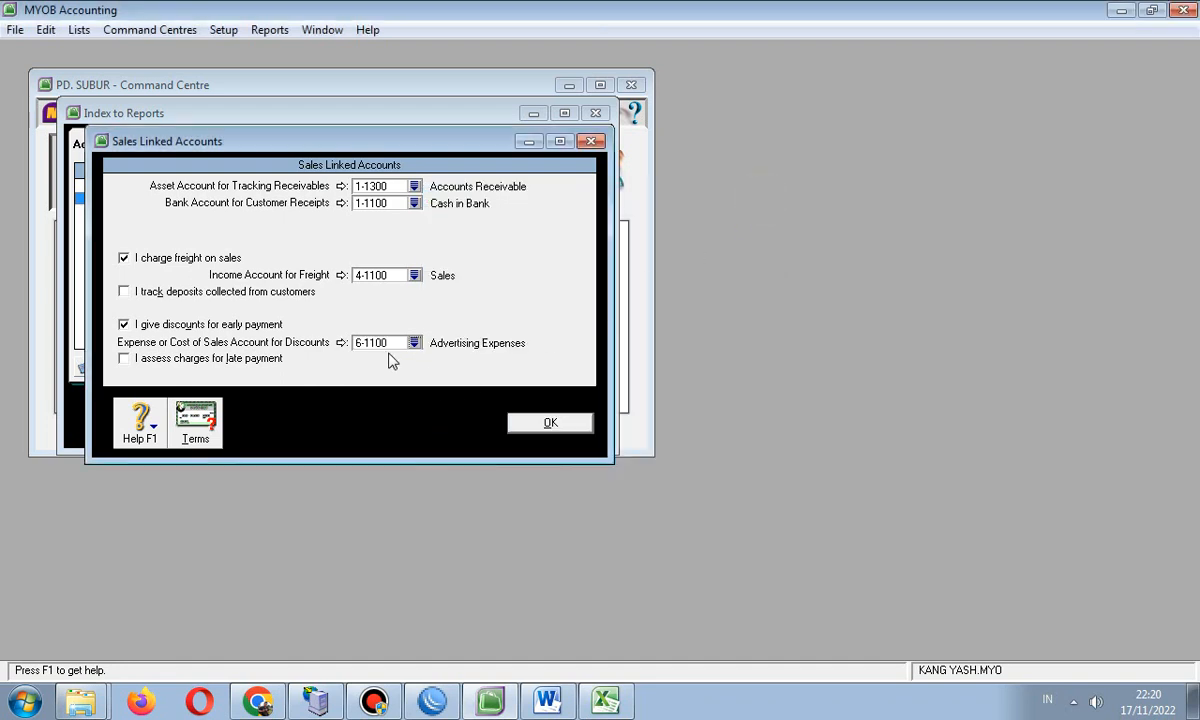
click(123, 324)
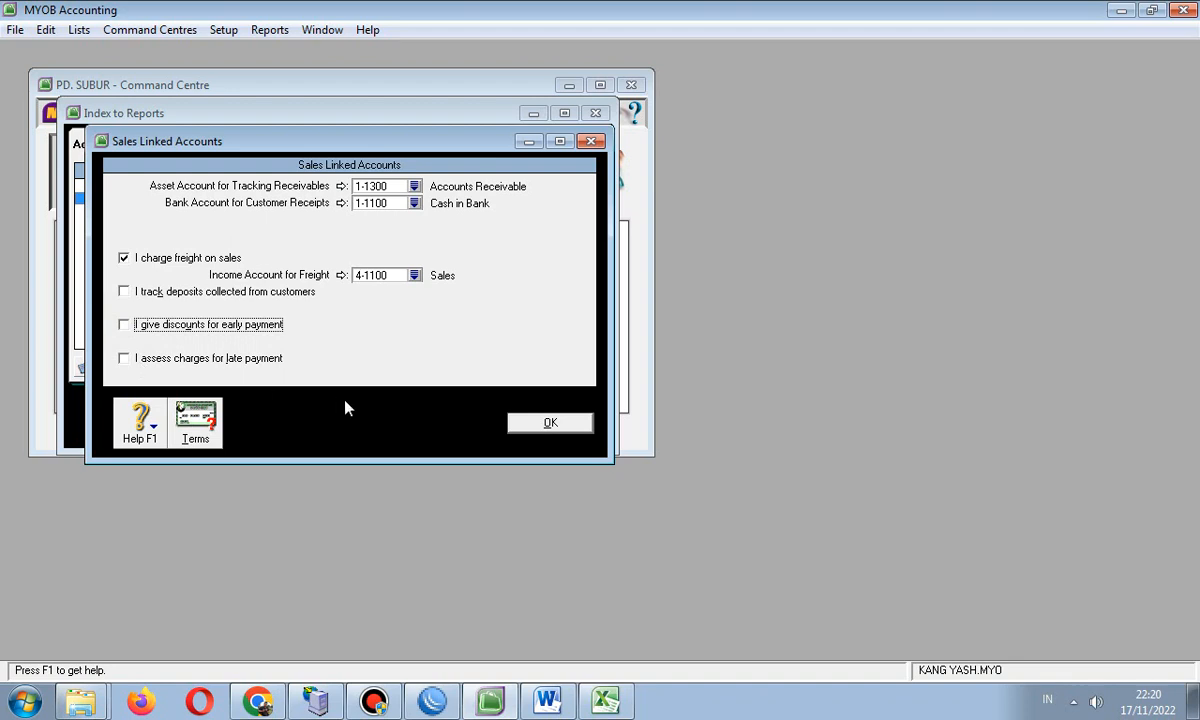
- Link late-payment charges to 4-1200 Sales Retur and save the sales linked accounts
click(123, 358)
click(413, 375)
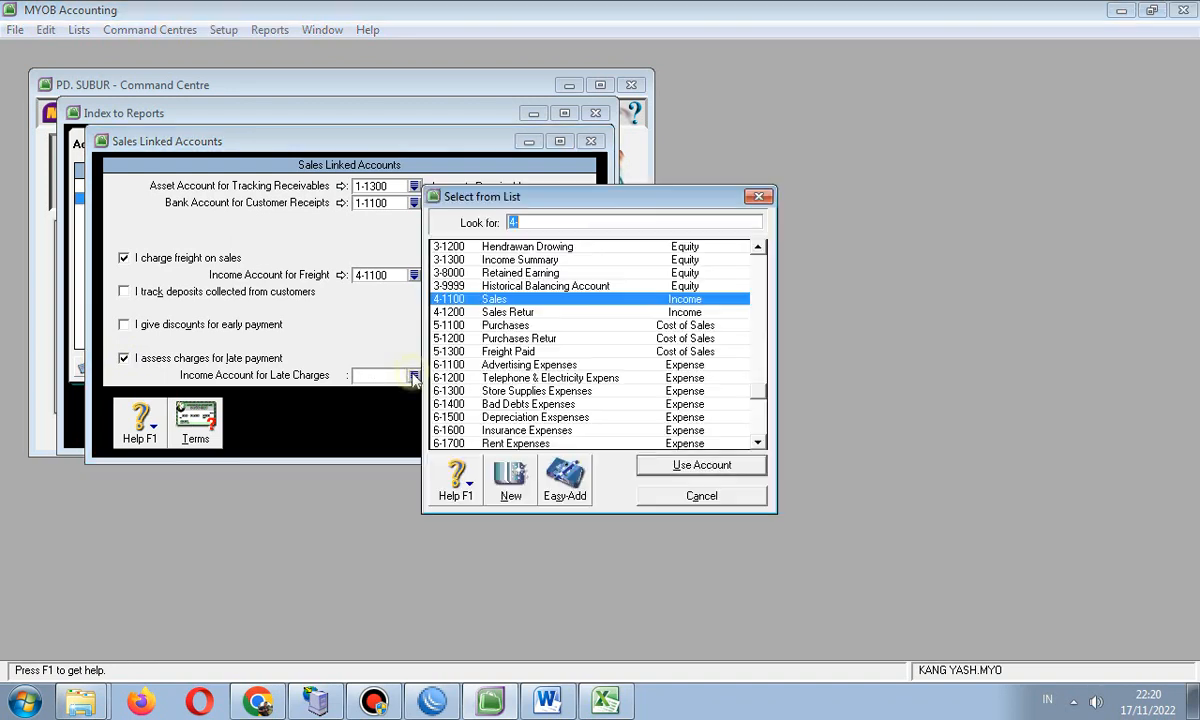
click(526, 314)
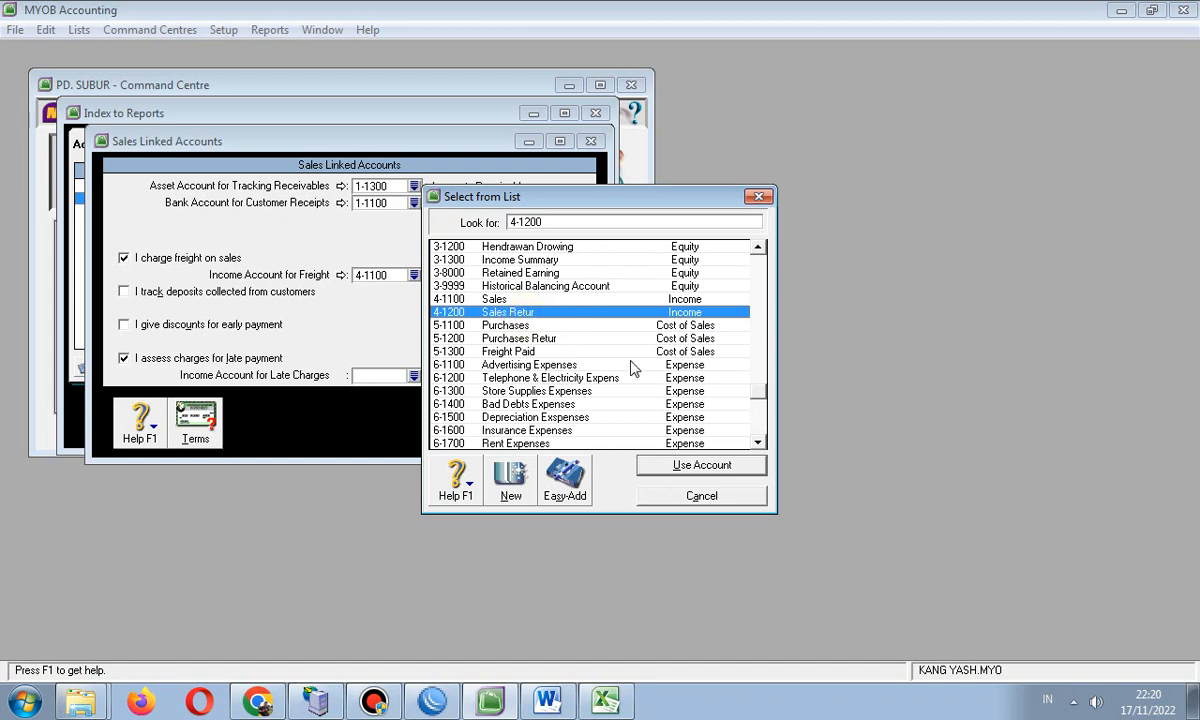
click(667, 470)
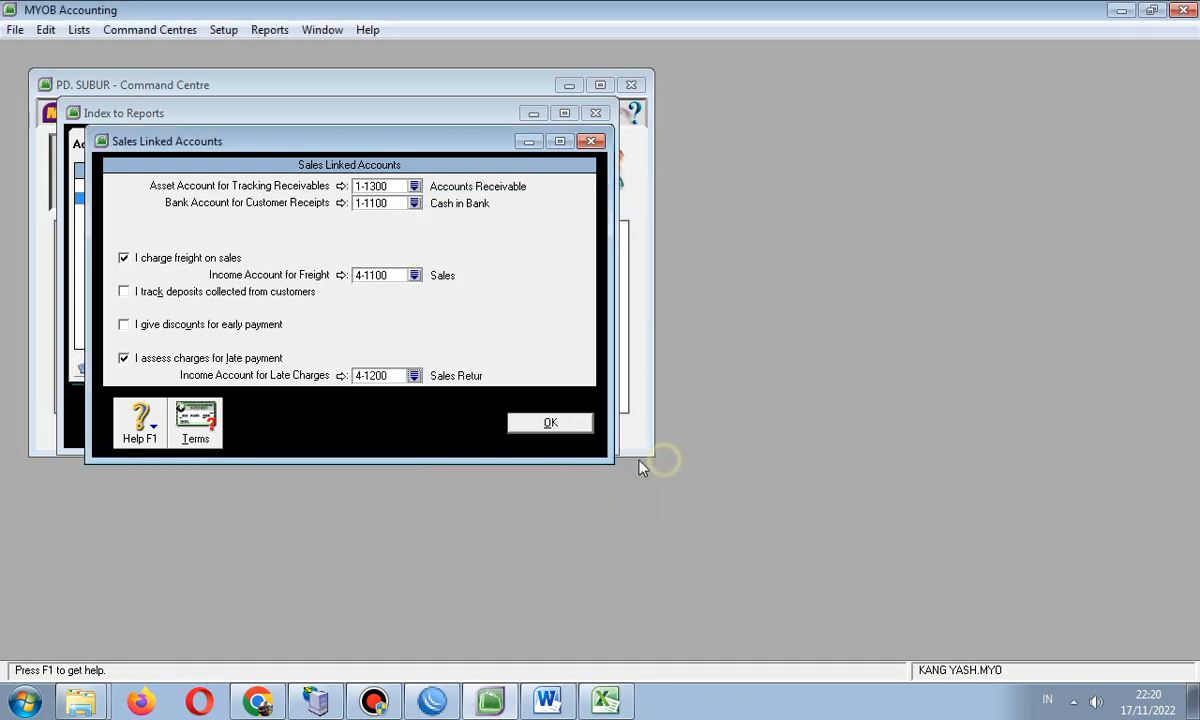
click(540, 424)
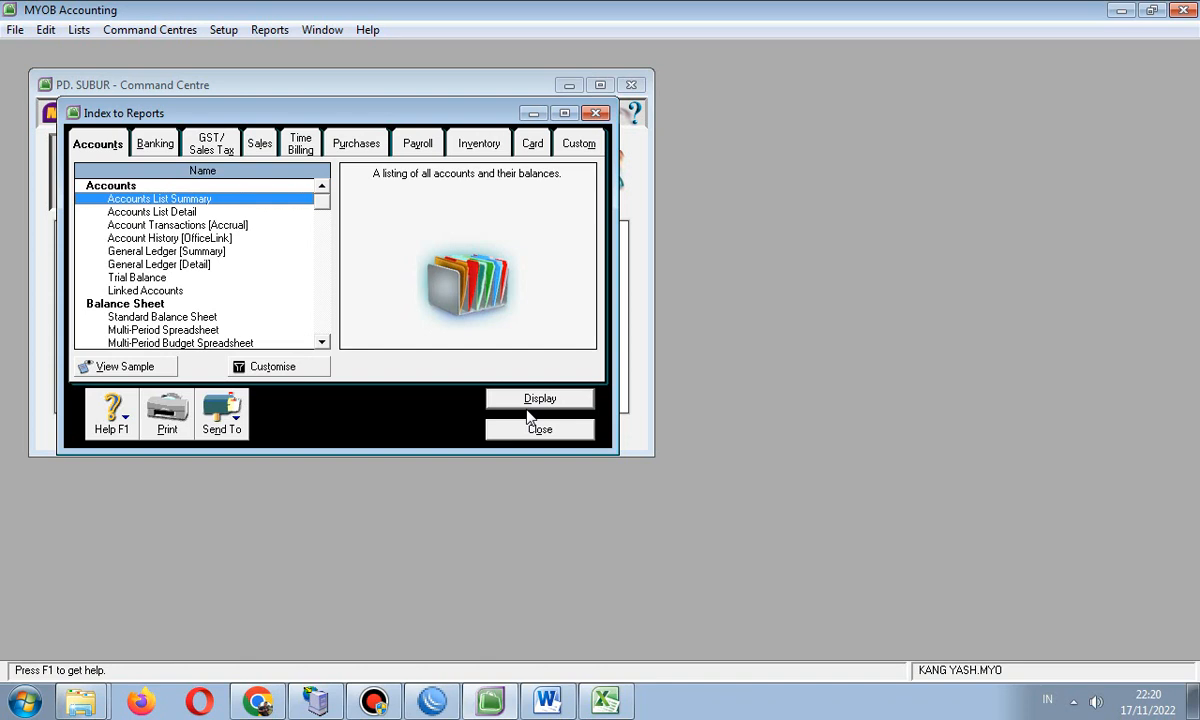
- Review the Purchases linked accounts, leaving early-payment discounts off
click(224, 30)
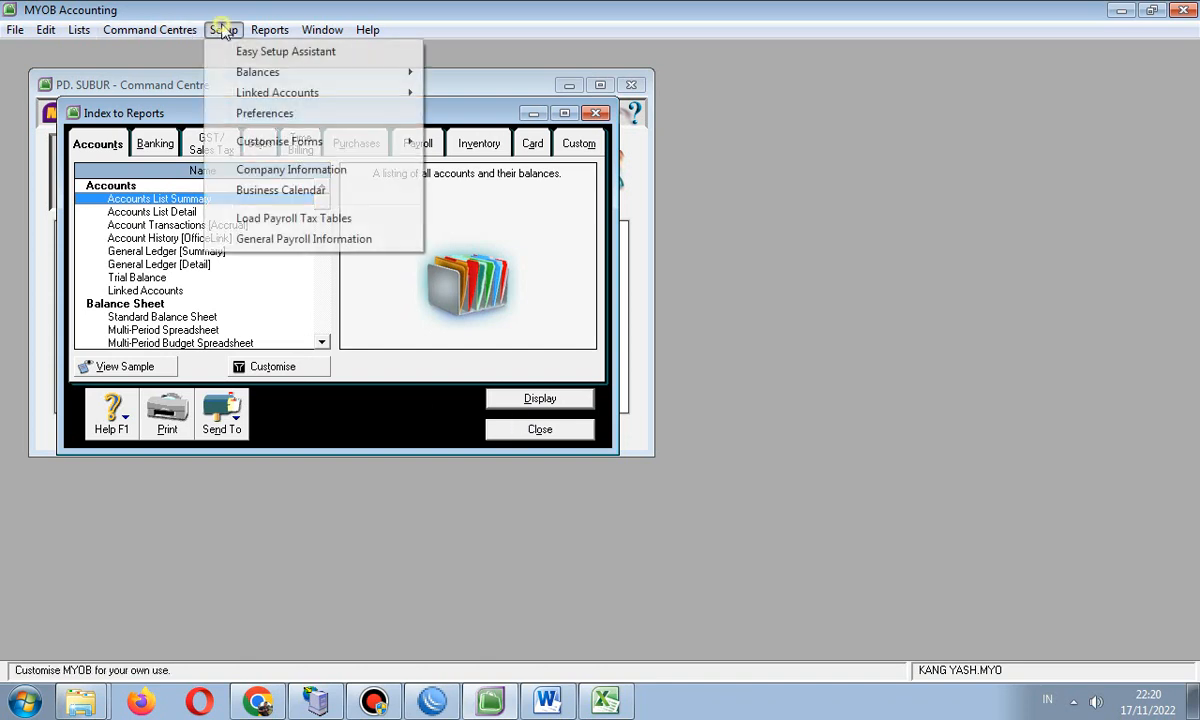
mouse_move(311, 94)
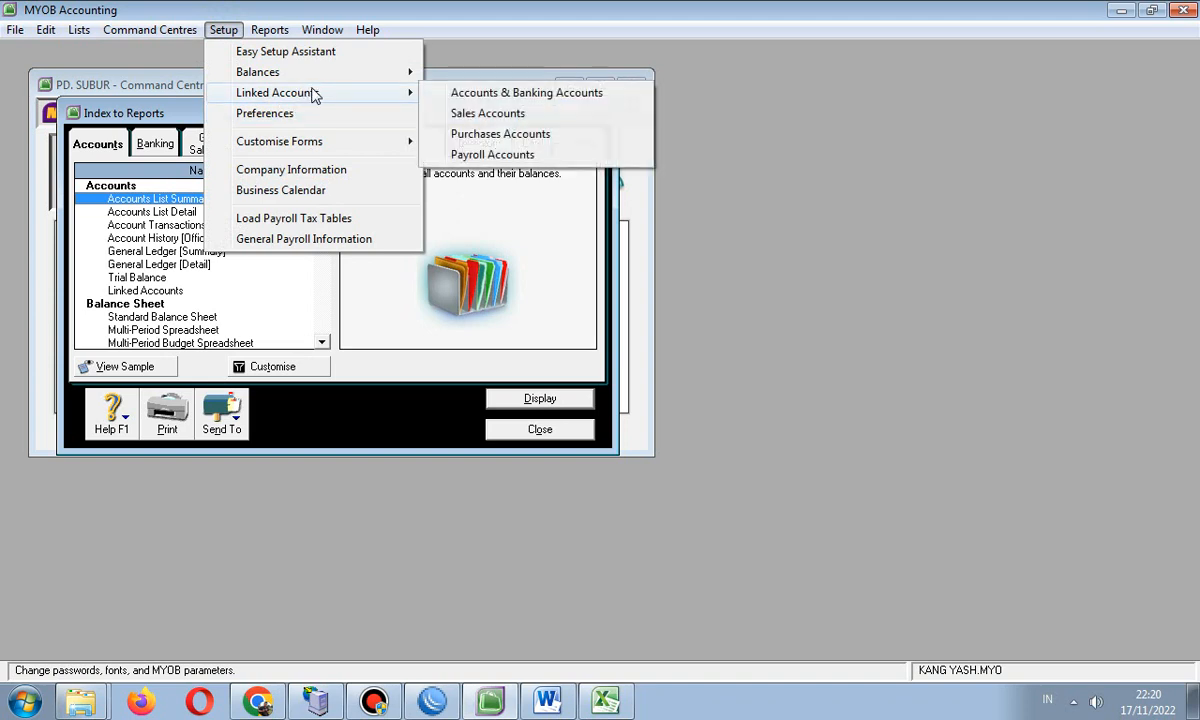
click(497, 134)
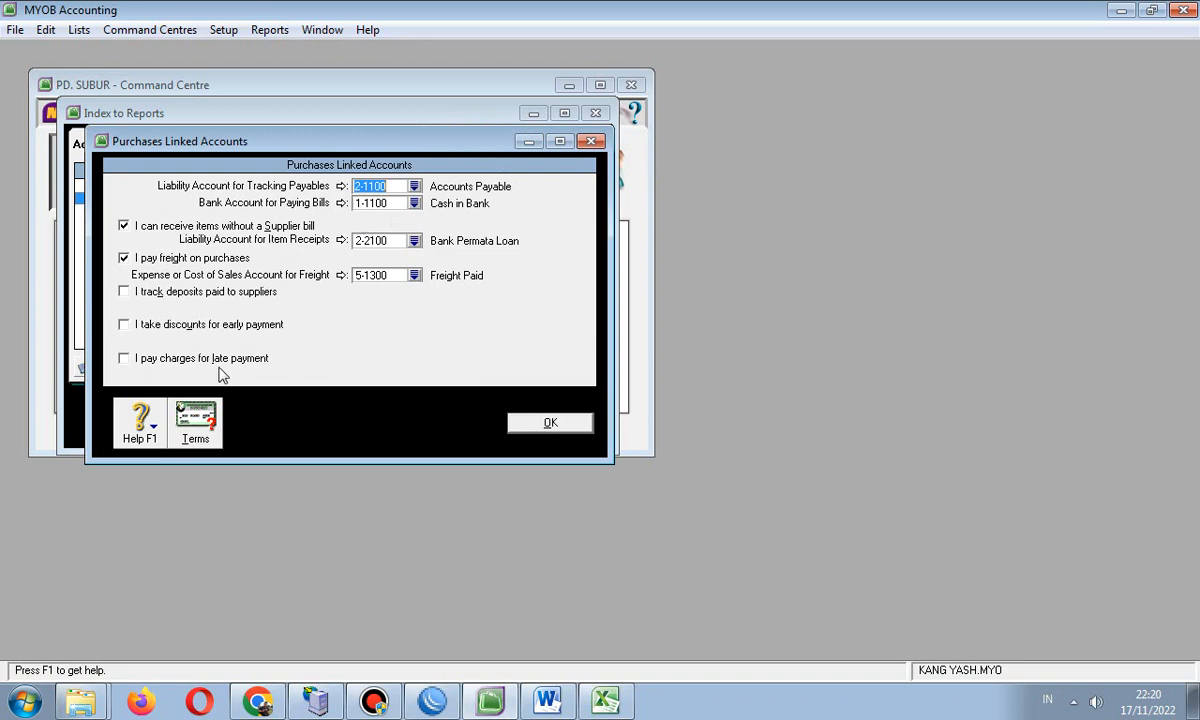
click(125, 327)
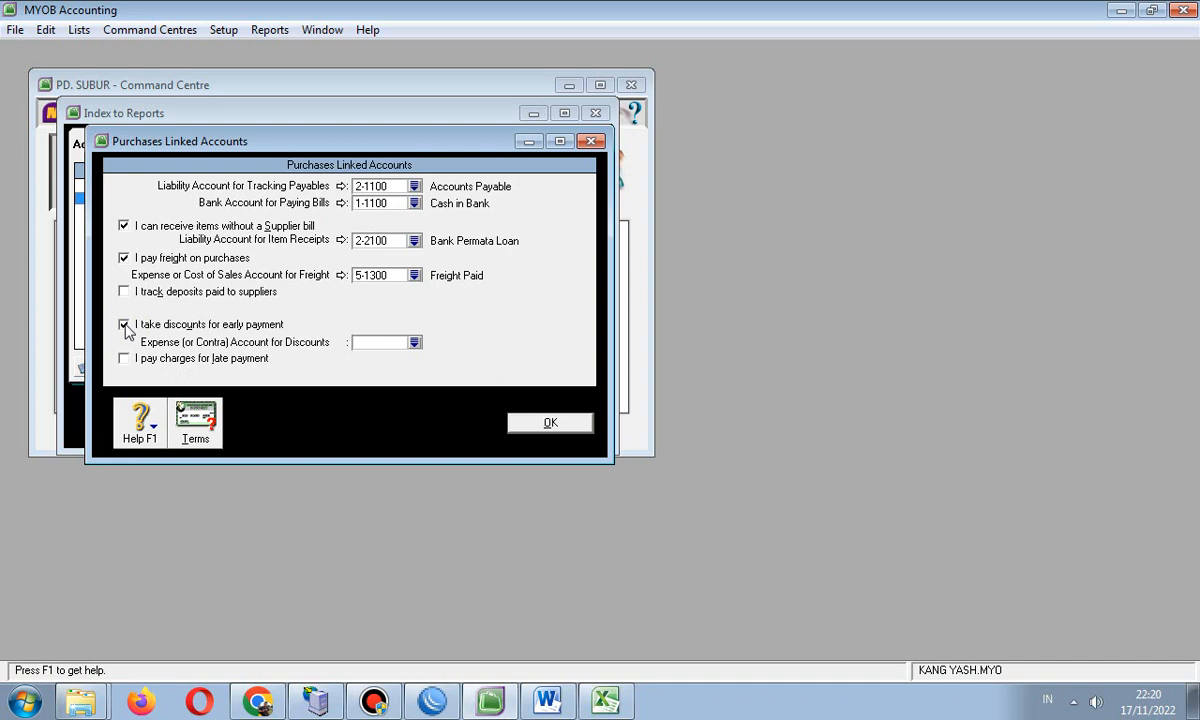
click(124, 325)
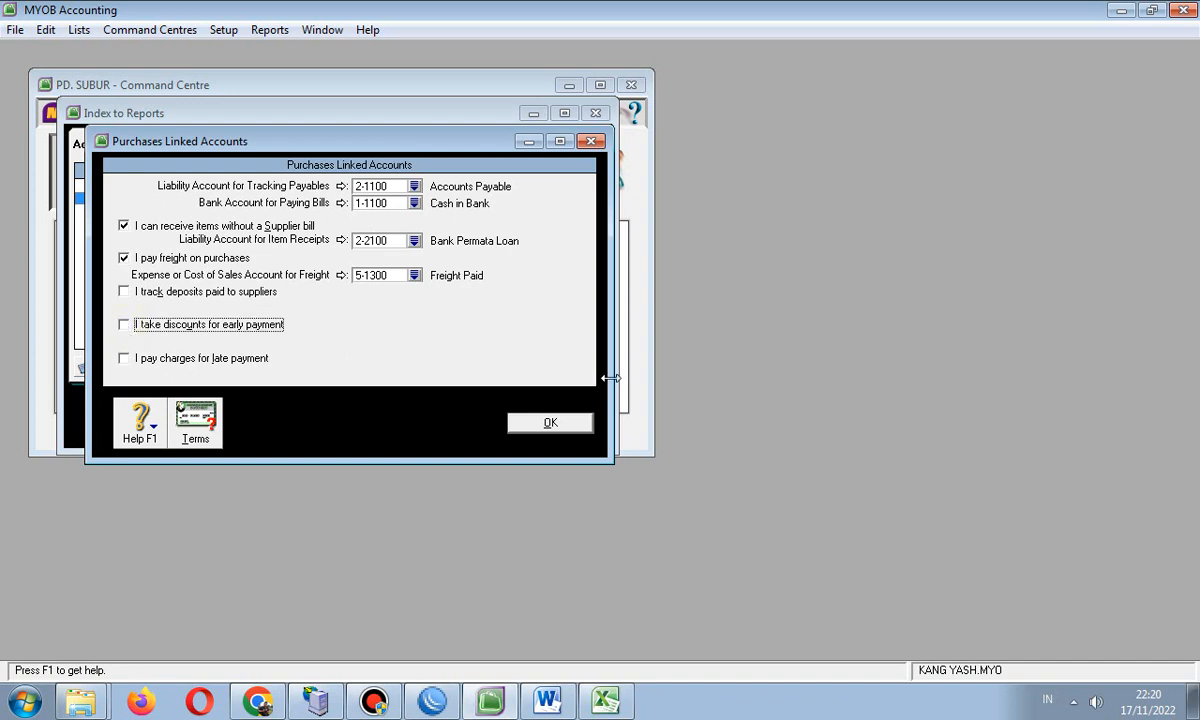
click(522, 424)
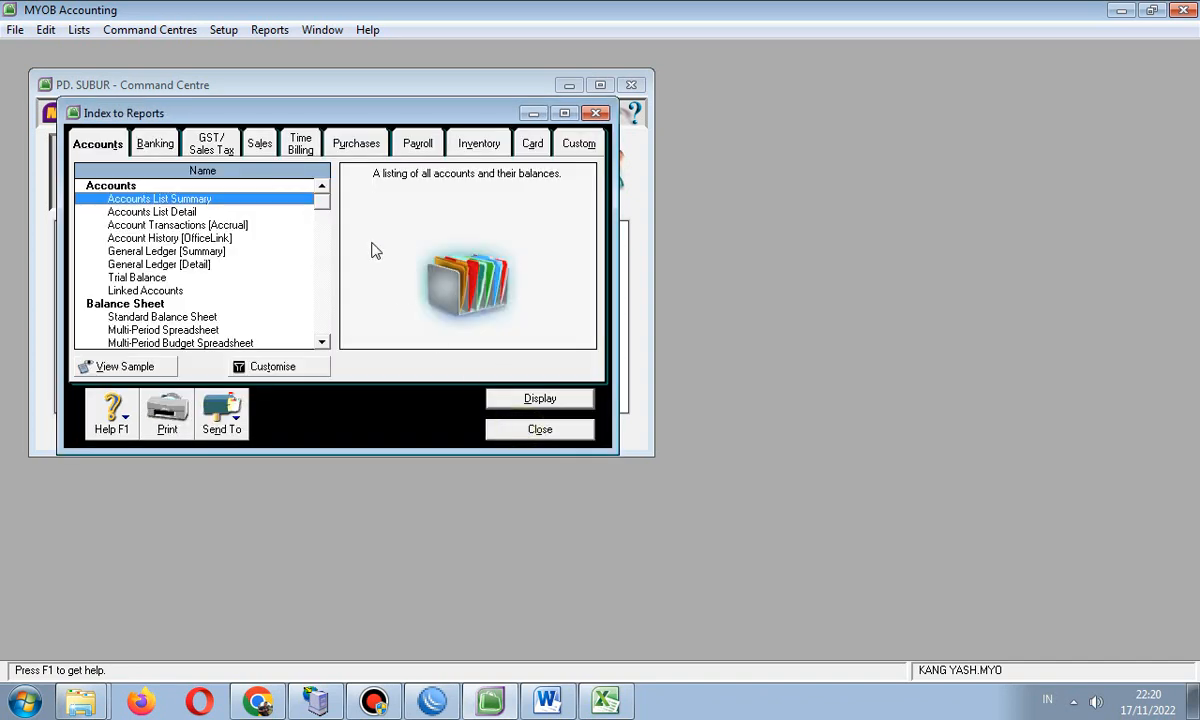
- Review the Payroll linked accounts, with 1-1200 Petty Cash for cash payments
click(215, 31)
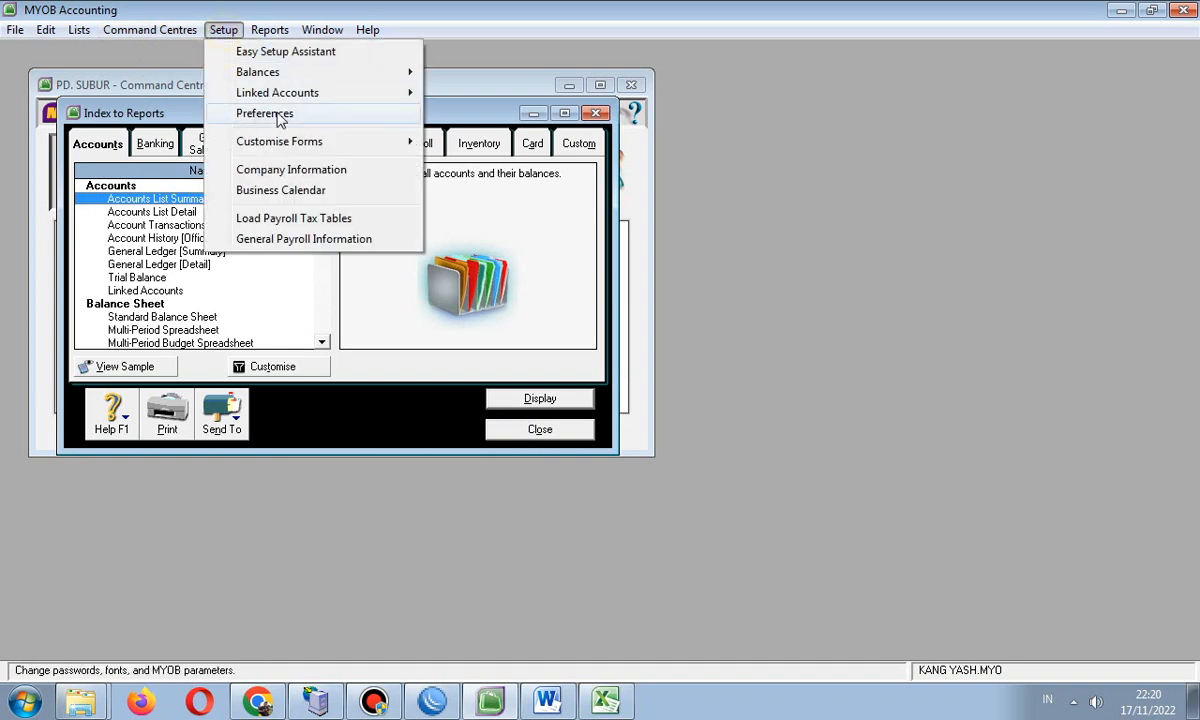
mouse_move(378, 97)
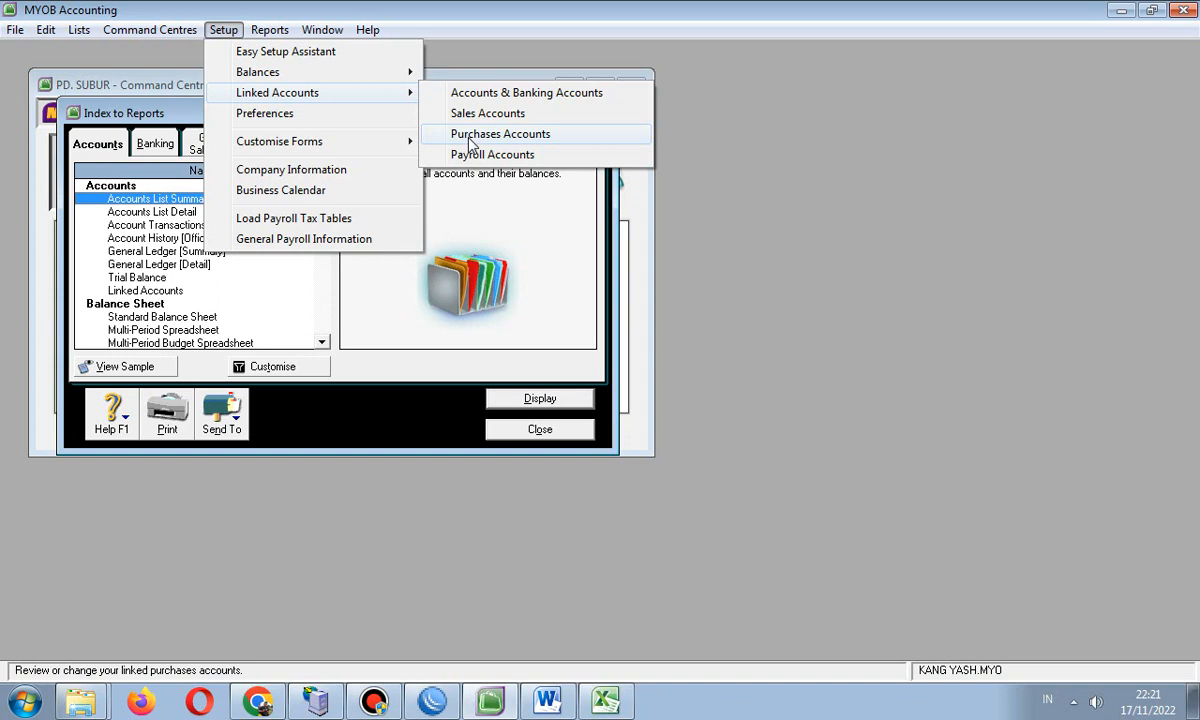
click(465, 155)
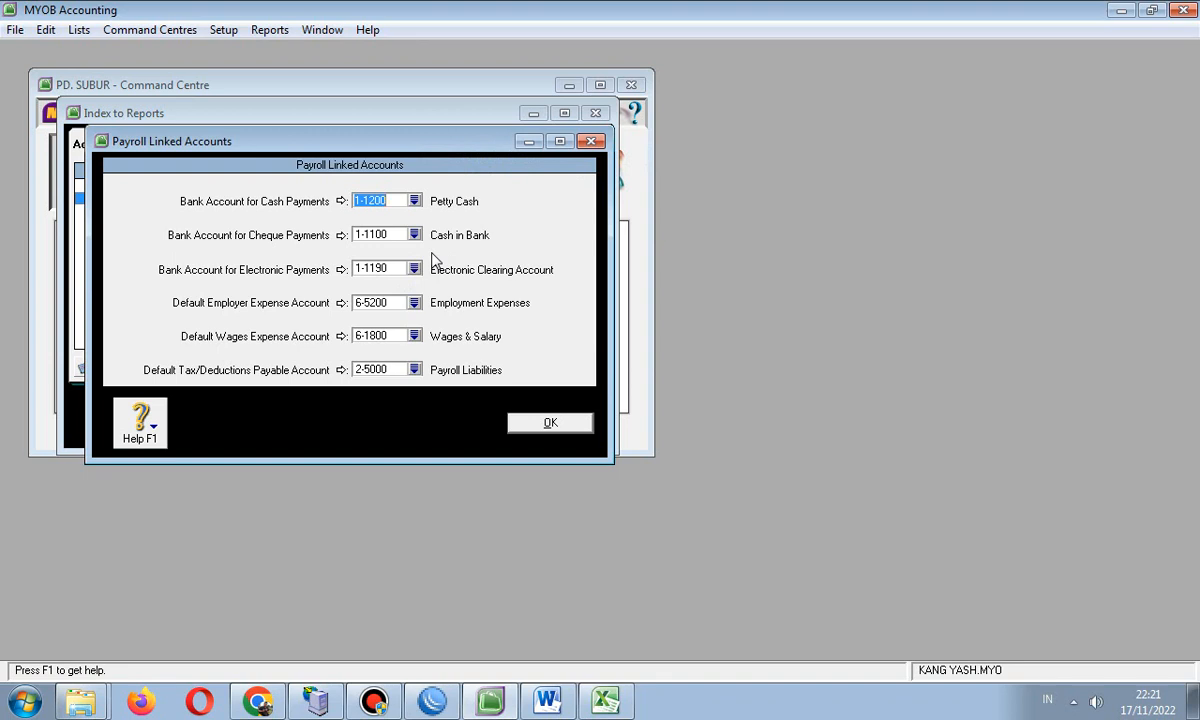
click(548, 423)
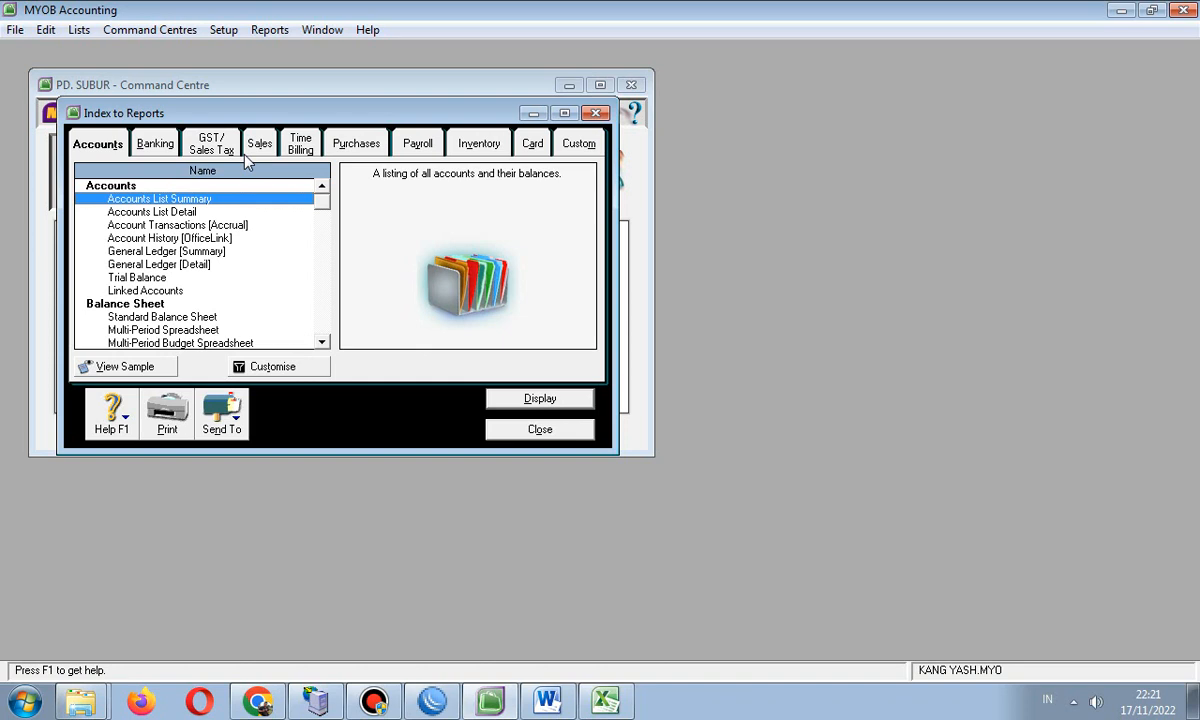
- Display the Linked Accounts report from the Index to Reports
click(597, 114)
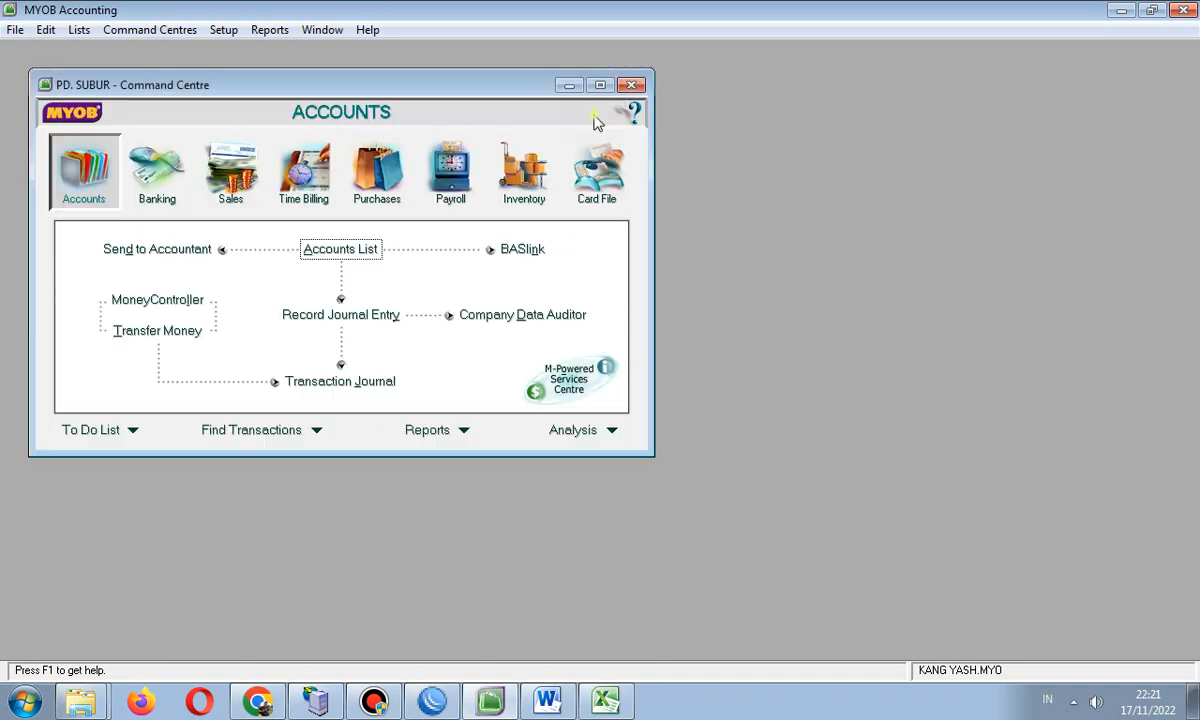
click(255, 30)
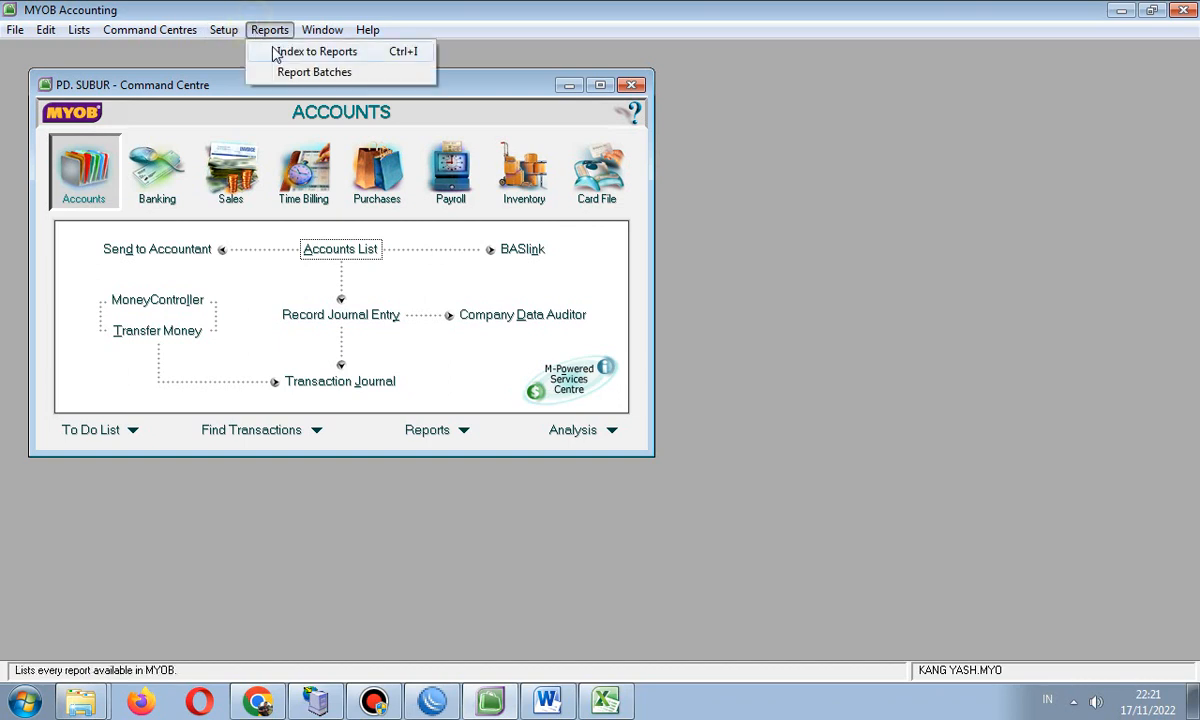
click(292, 55)
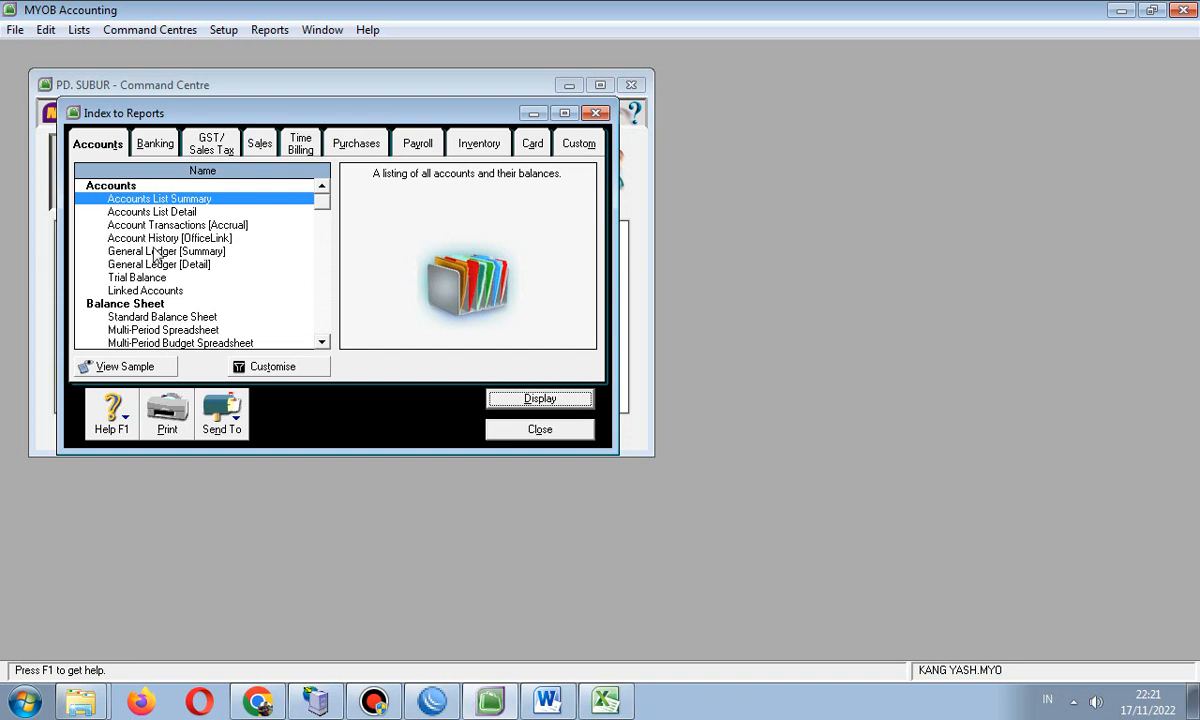
click(142, 290)
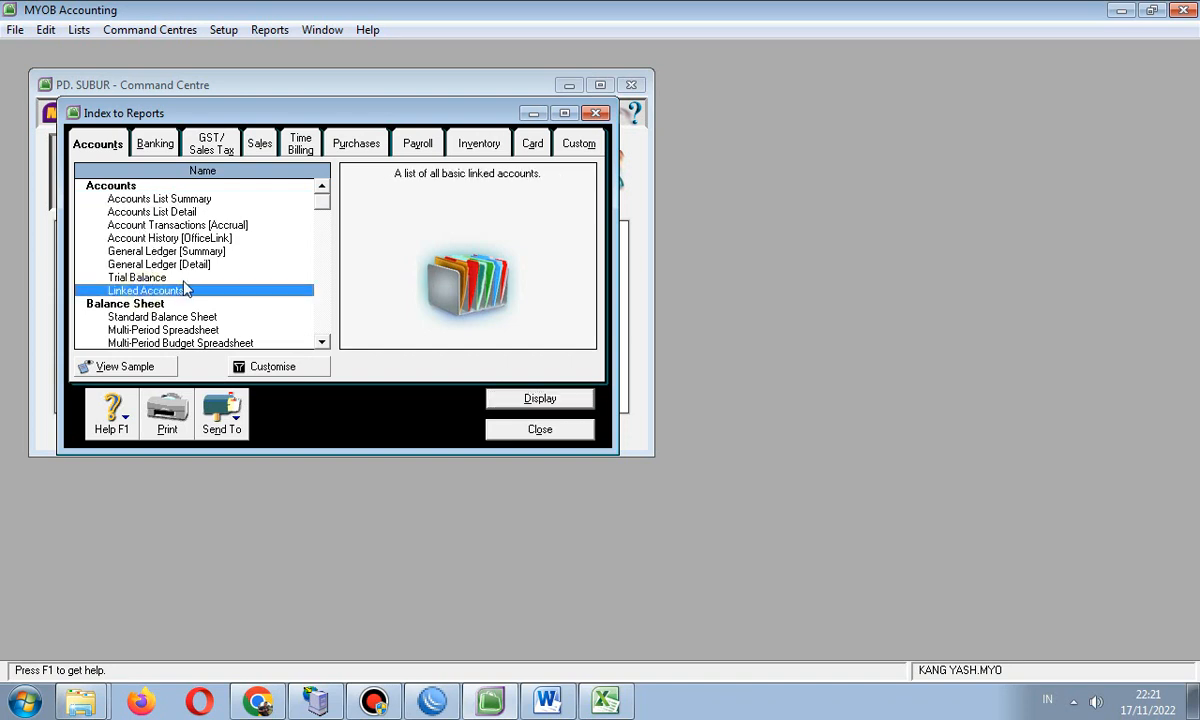
double_click(165, 290)
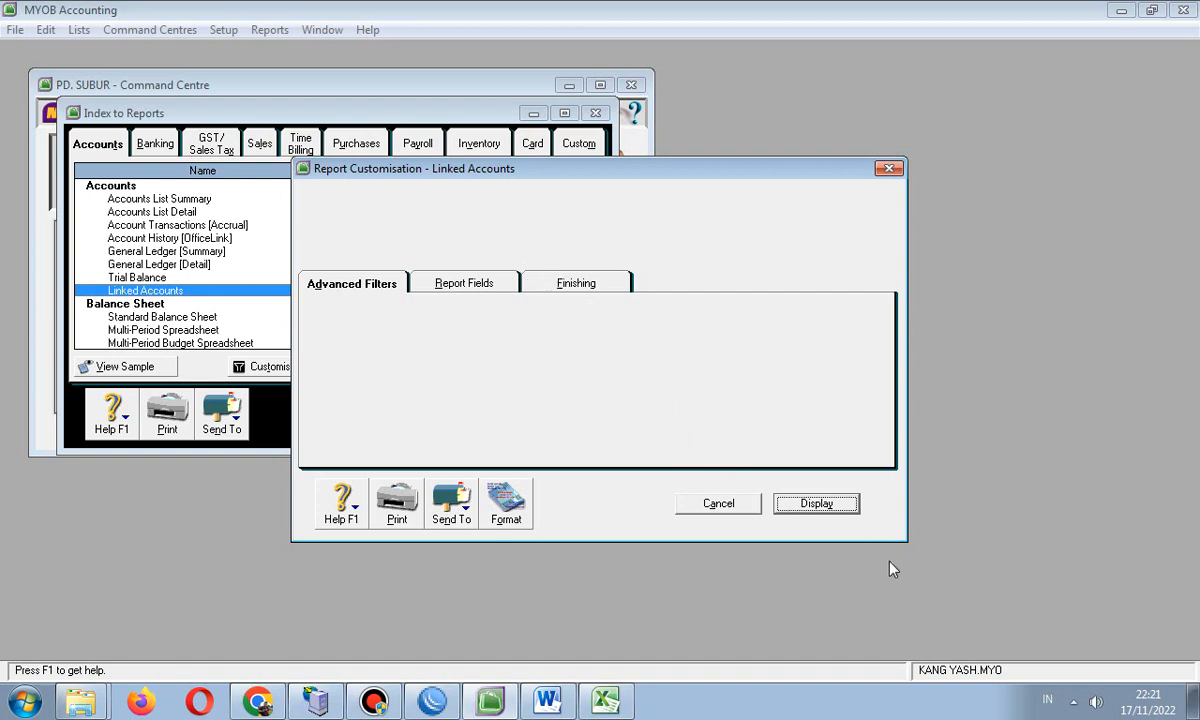
click(825, 509)
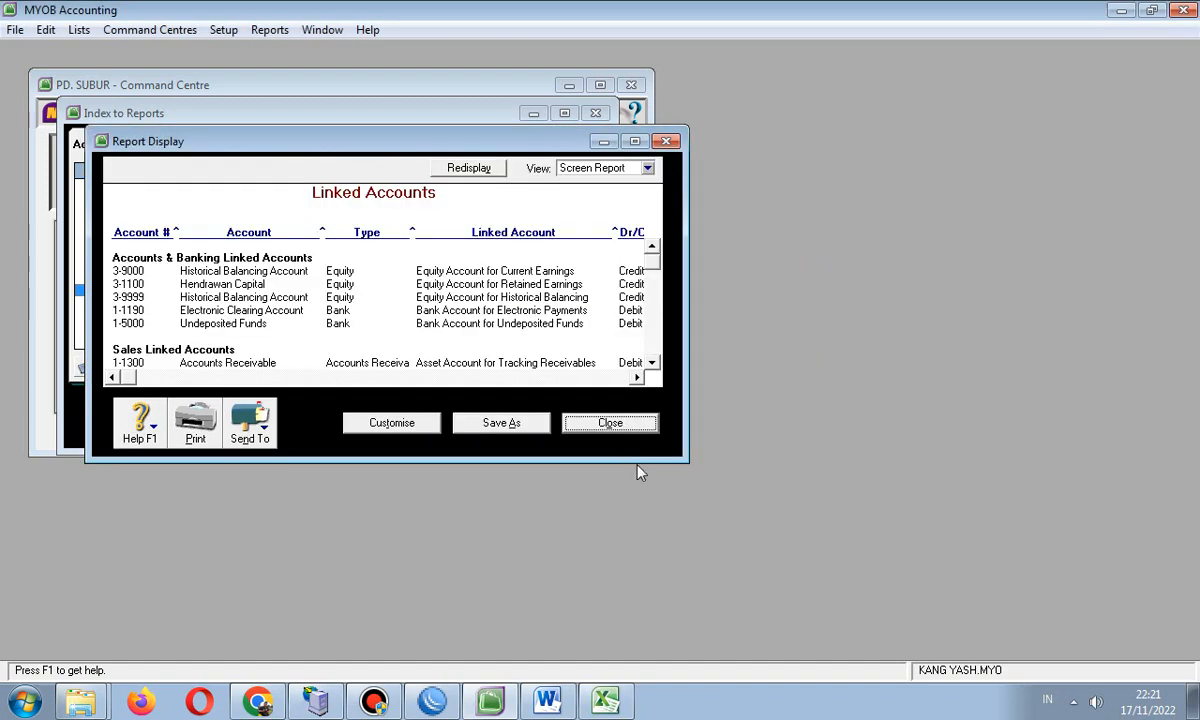
- Scroll through the Linked Accounts report, then close it, the report index and the company file
scroll(470, 270, down, 3)
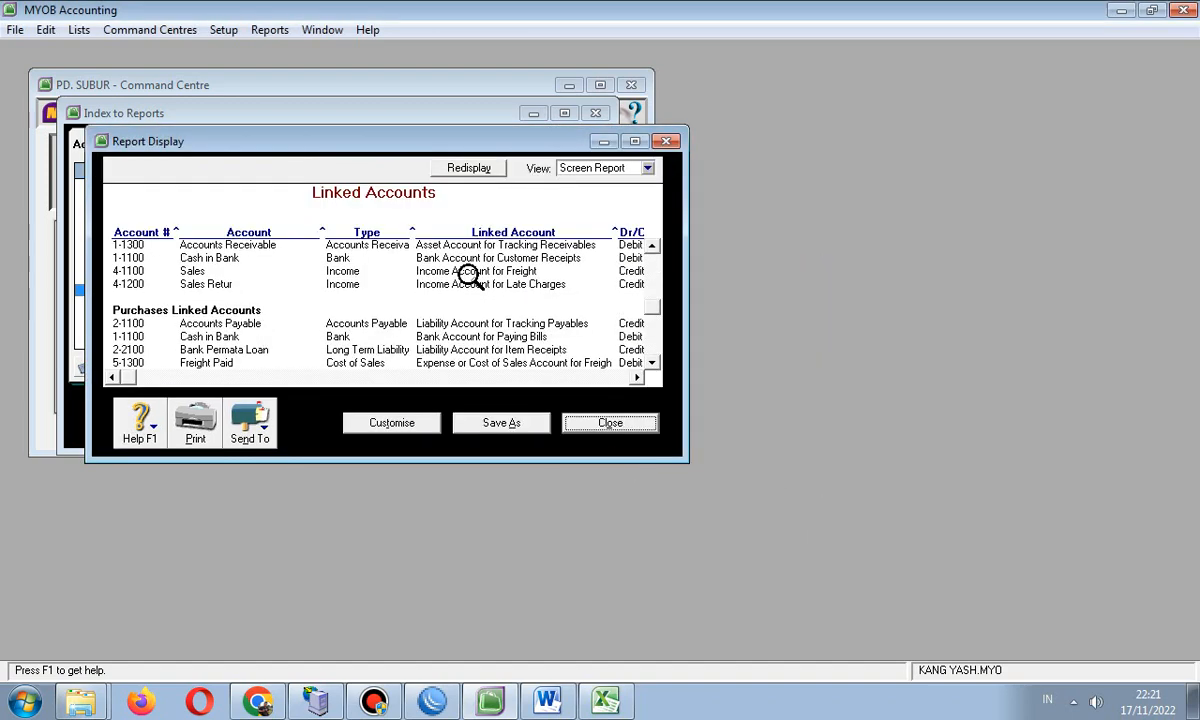
scroll(470, 278, down, 1)
scroll(470, 278, up, 5)
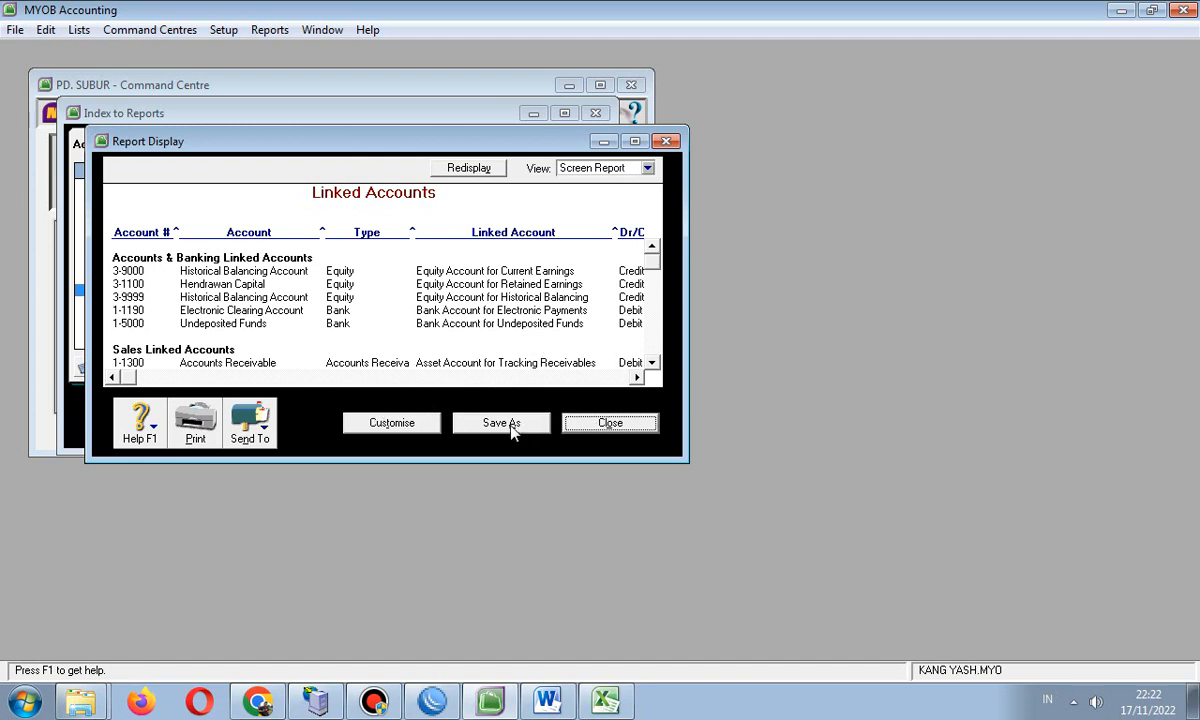
click(610, 423)
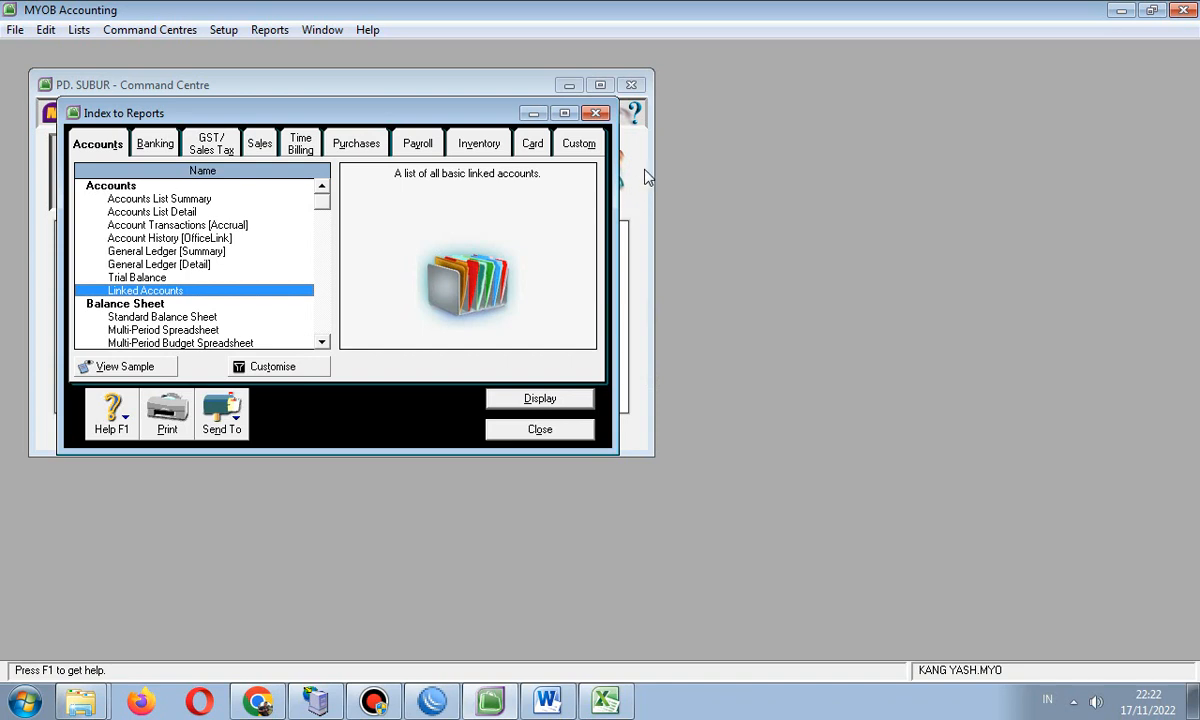
click(596, 113)
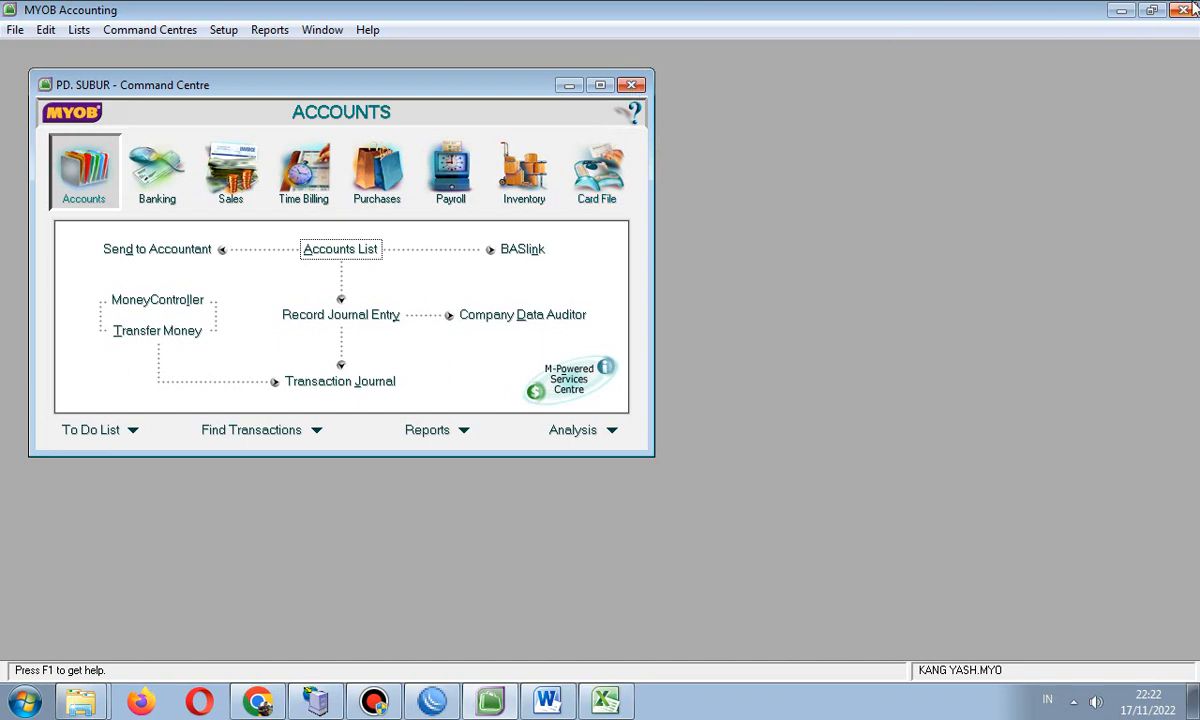
click(631, 86)
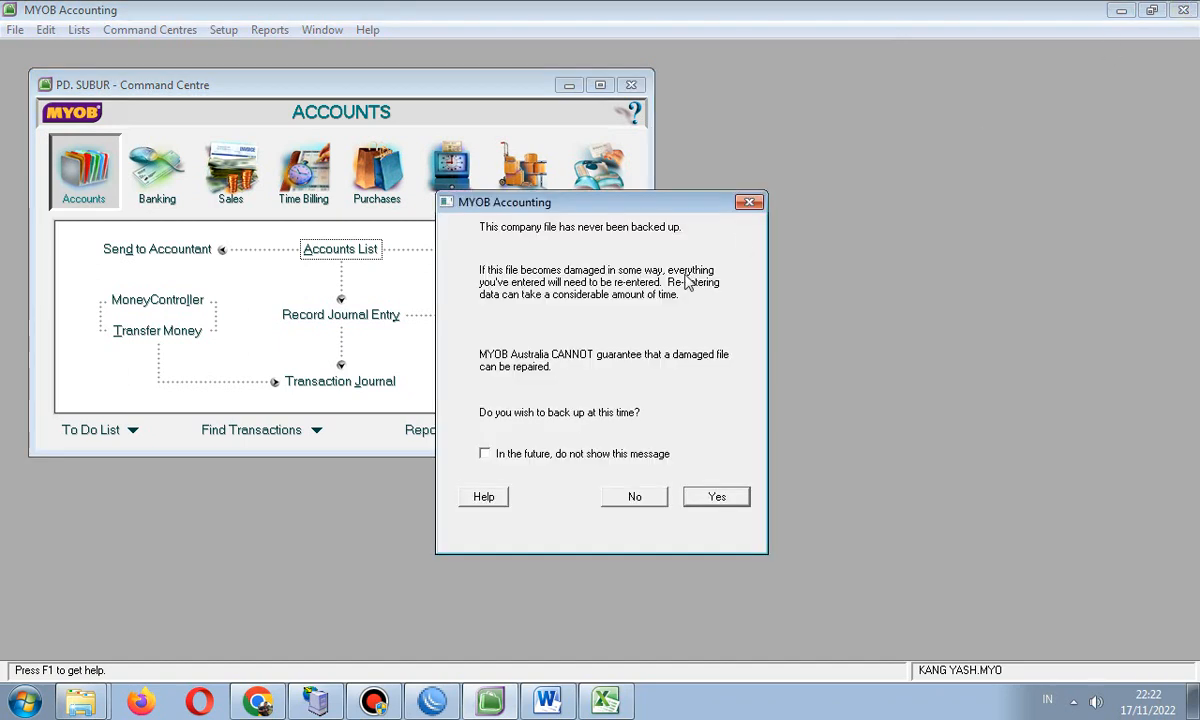
- Back up the company file as MYOB1117 after an error check that finds no errors
click(484, 453)
click(714, 497)
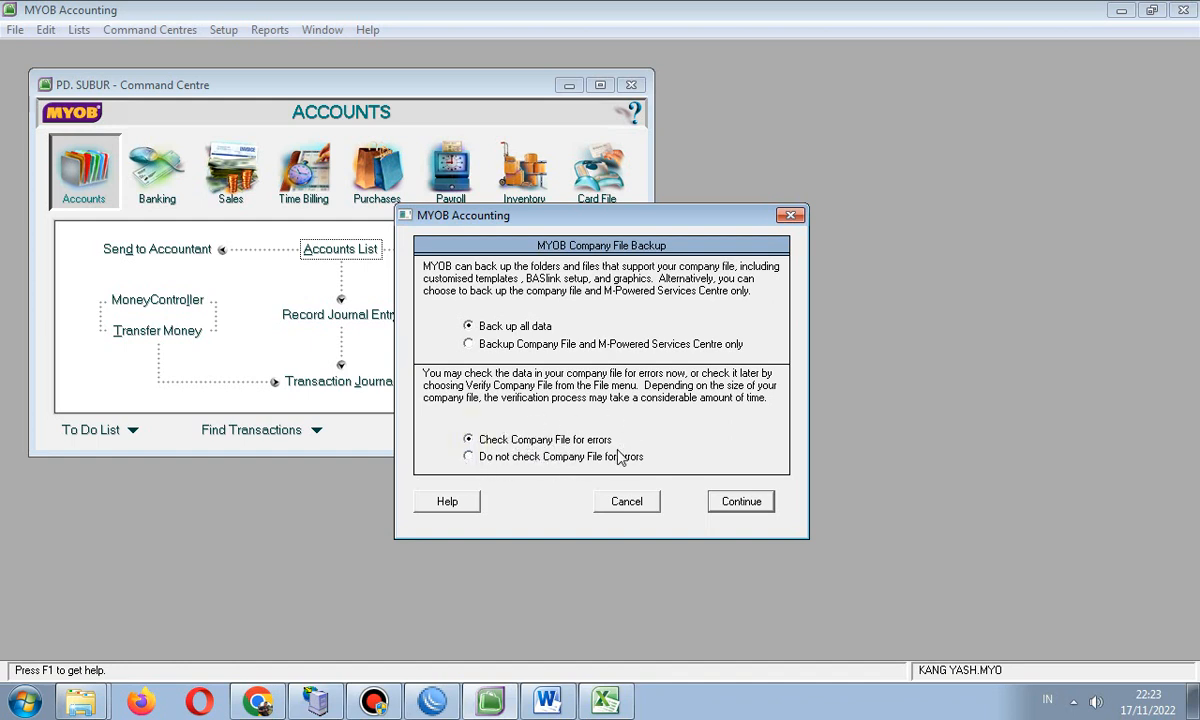
click(469, 456)
click(469, 440)
click(740, 500)
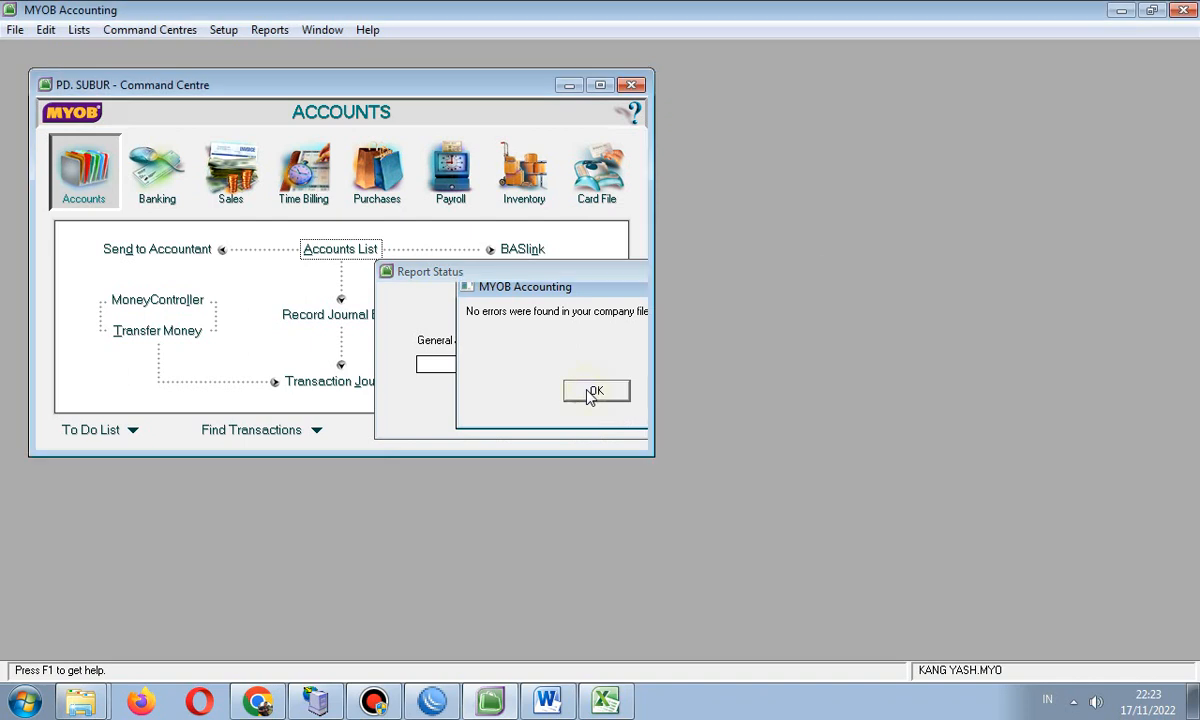
click(595, 391)
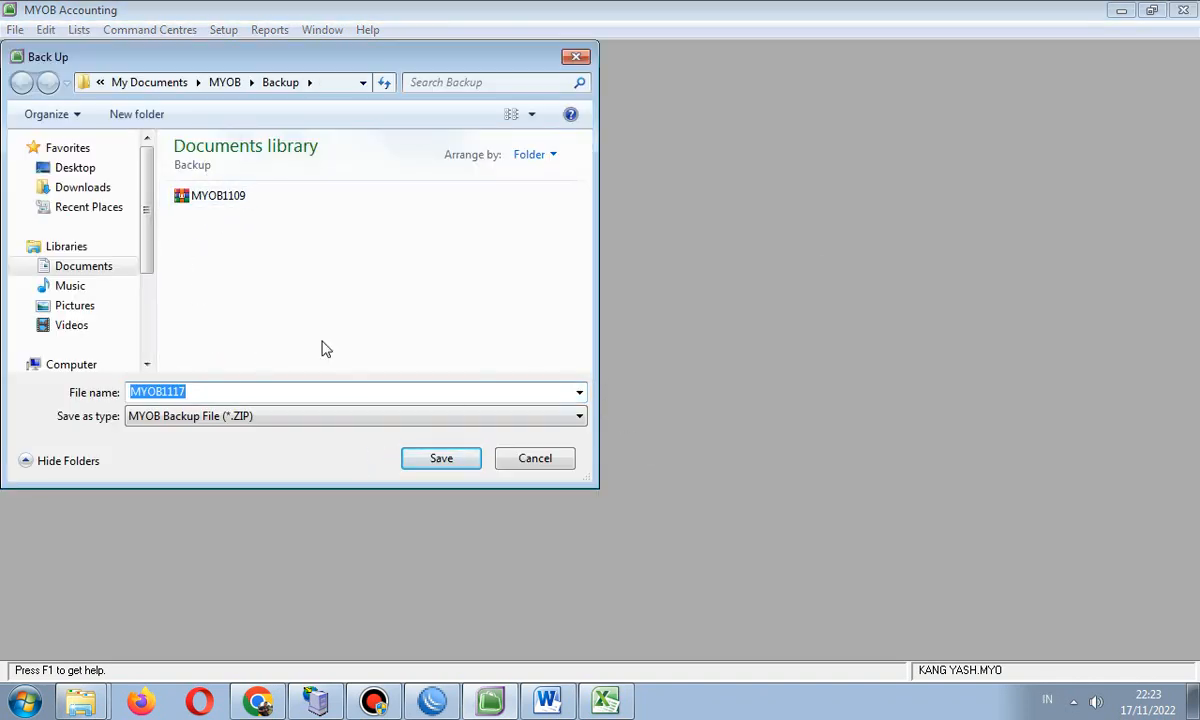
click(443, 459)
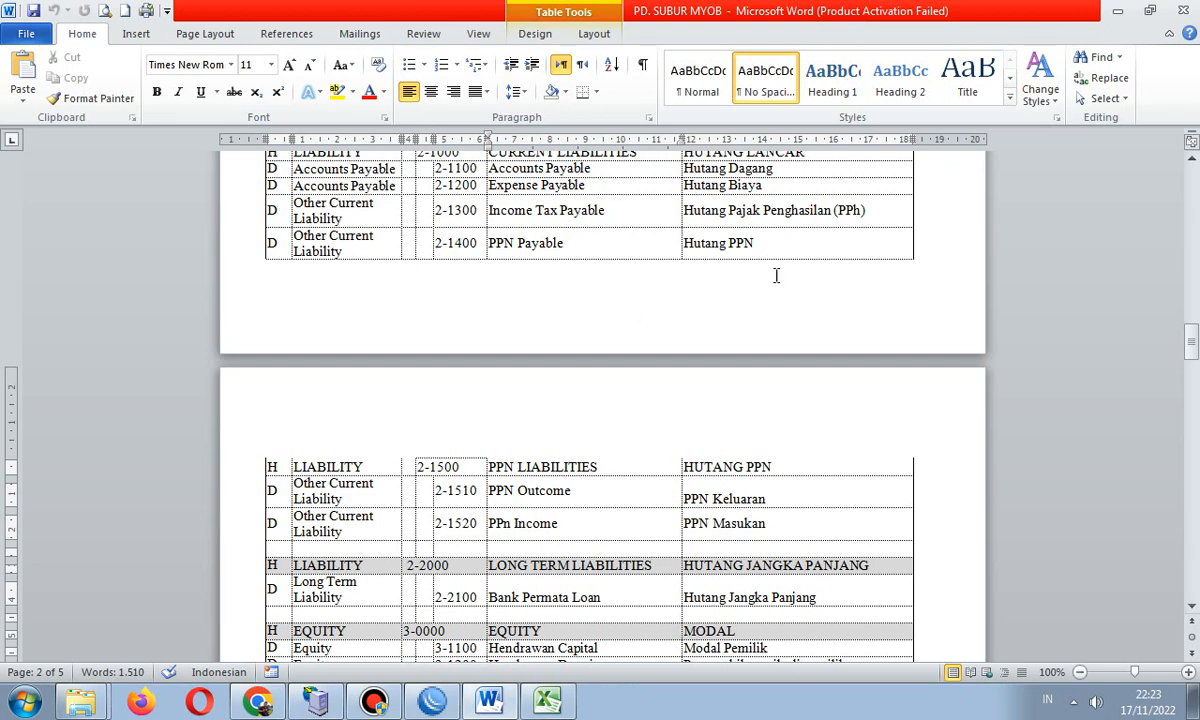
- Minimize Word, Excel, Explorer and Chrome, then launch MYOB Accounting from the desktop shortcut
click(1118, 11)
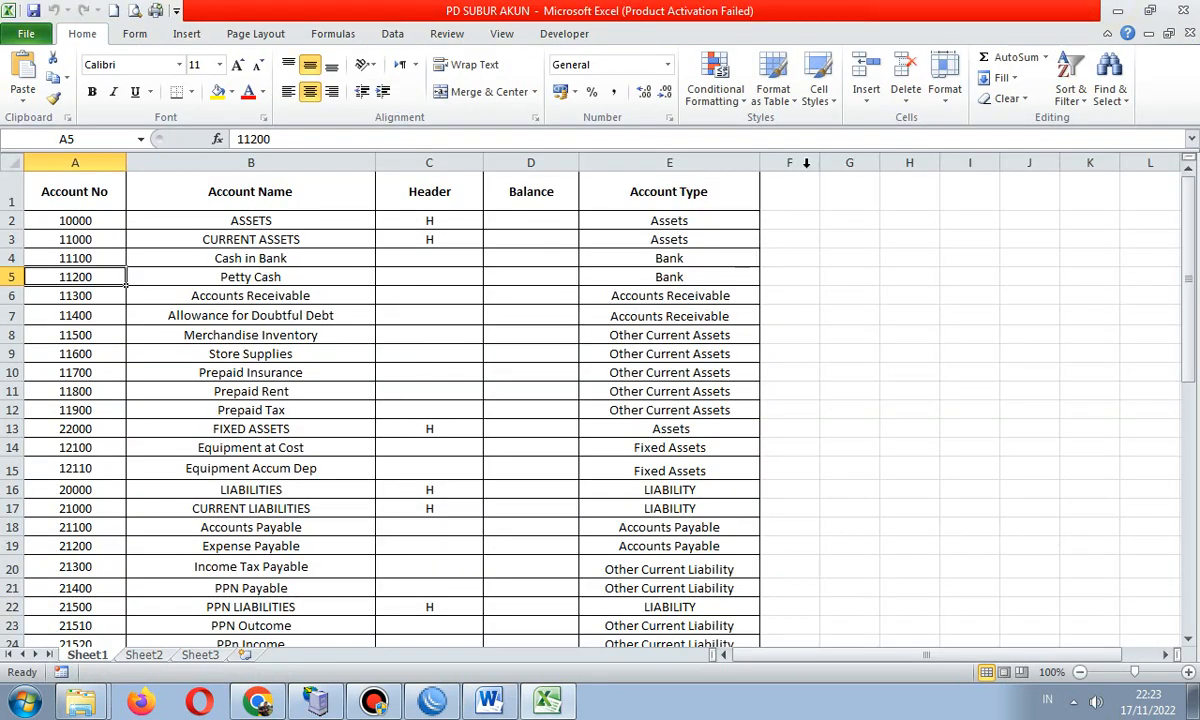
click(1119, 11)
click(1121, 10)
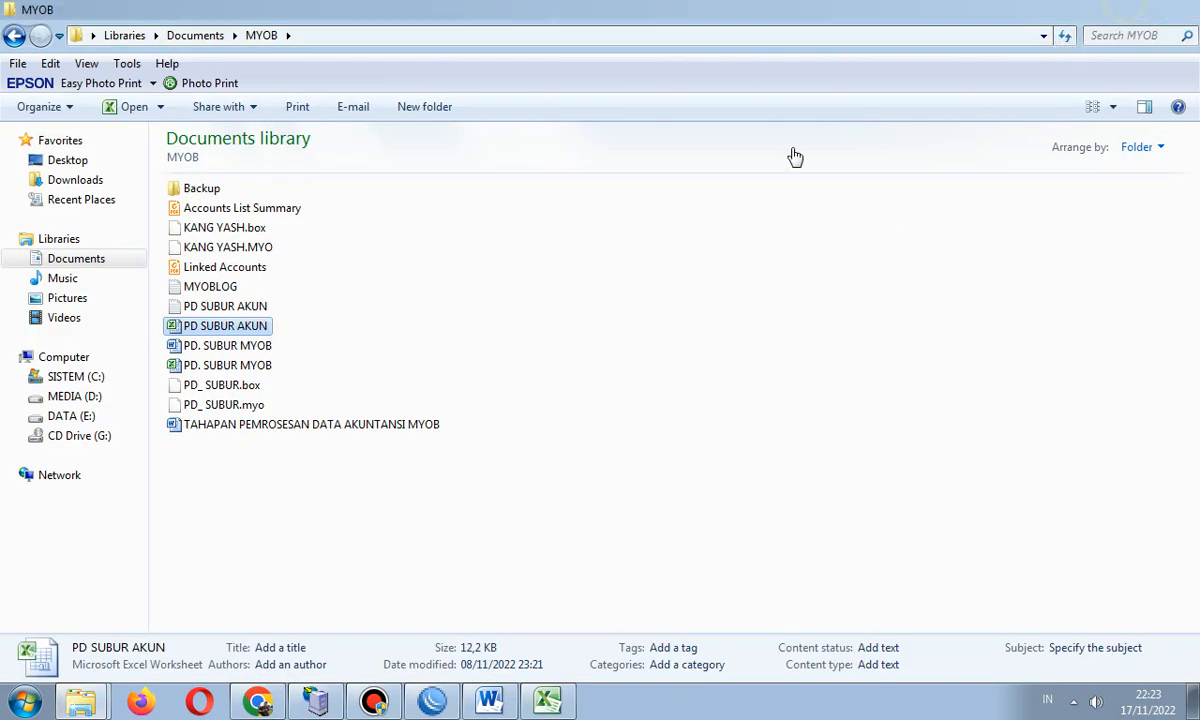
click(22, 705)
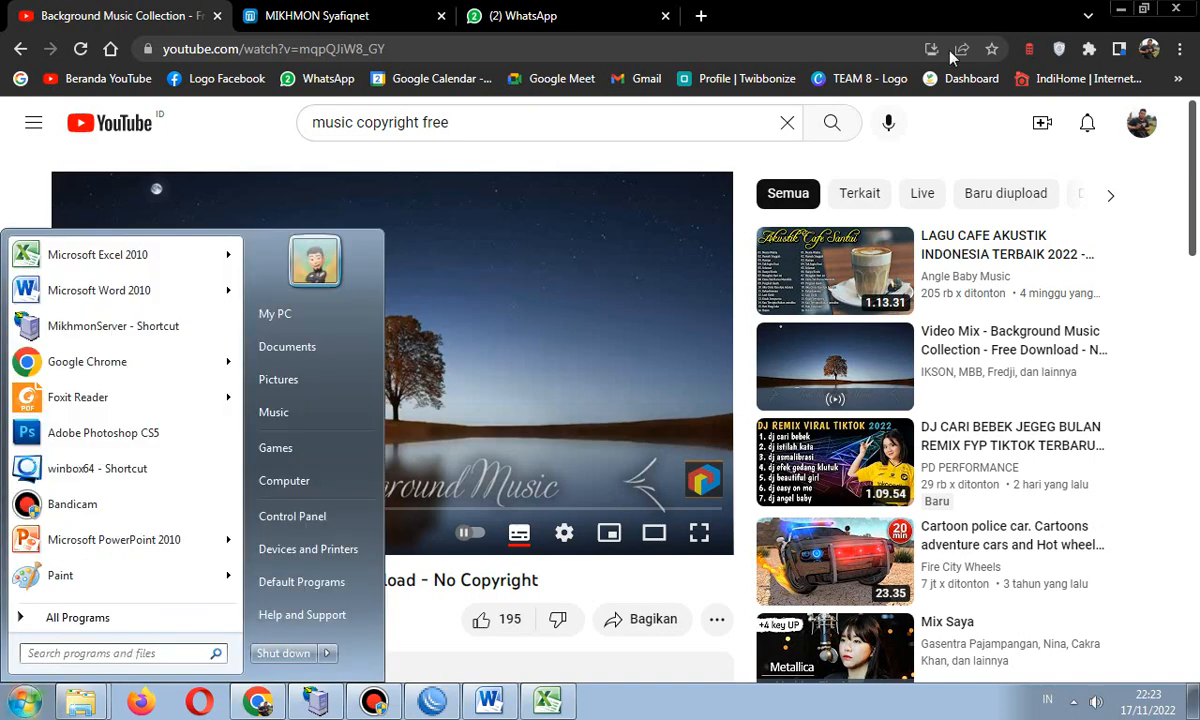
click(1120, 9)
click(1121, 9)
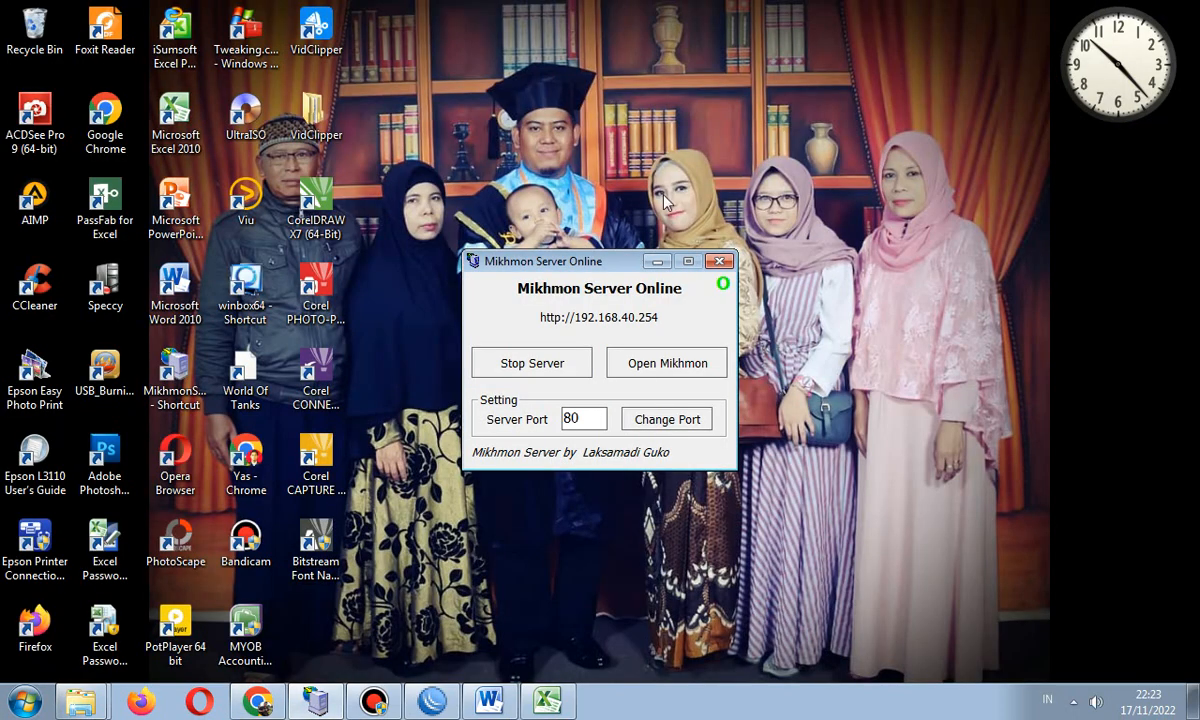
click(245, 614)
double_click(245, 614)
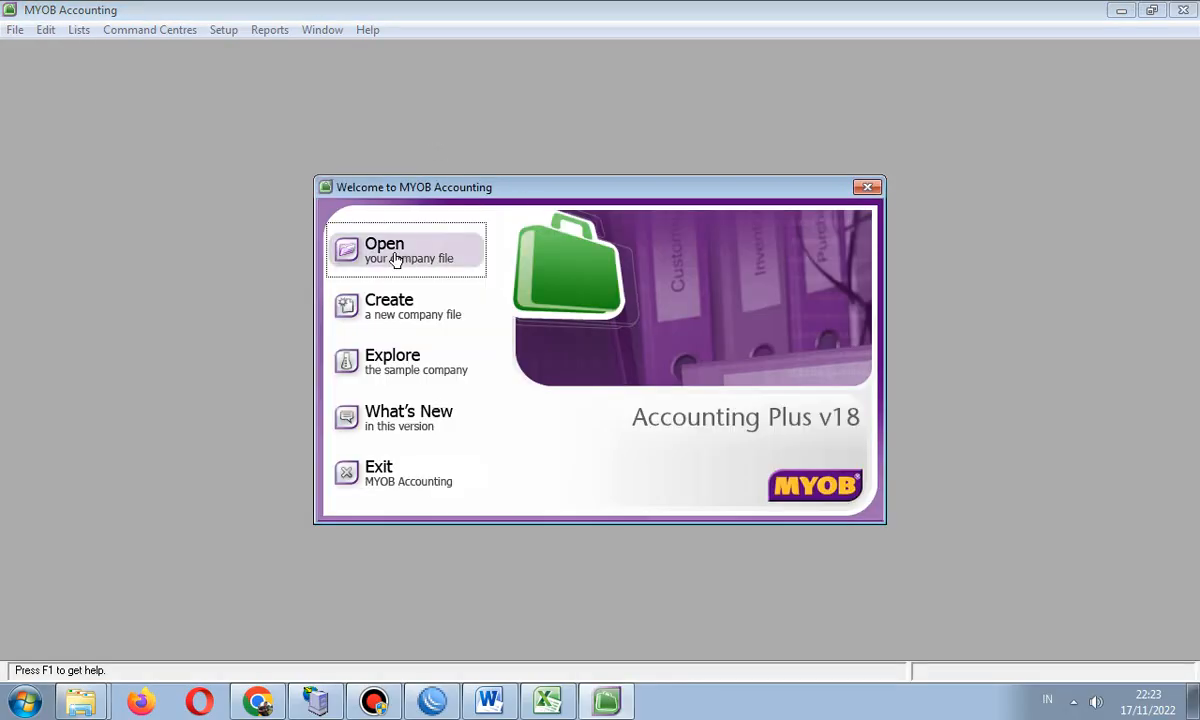
click(392, 258)
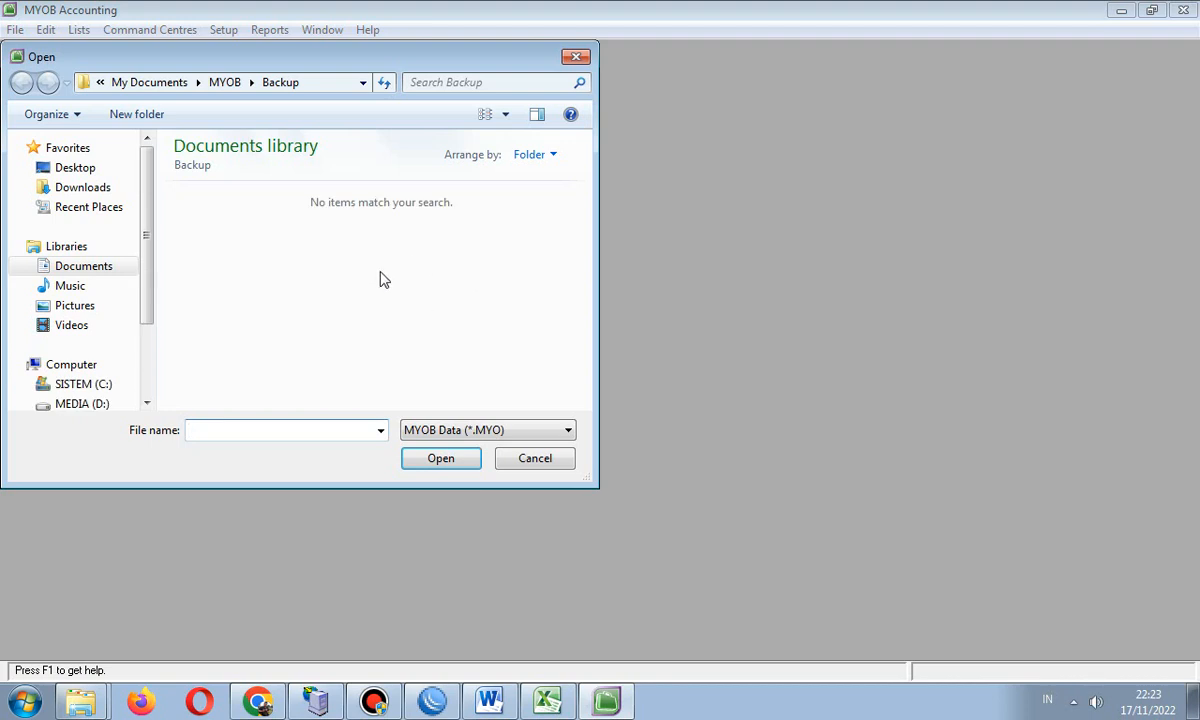
click(222, 86)
click(236, 216)
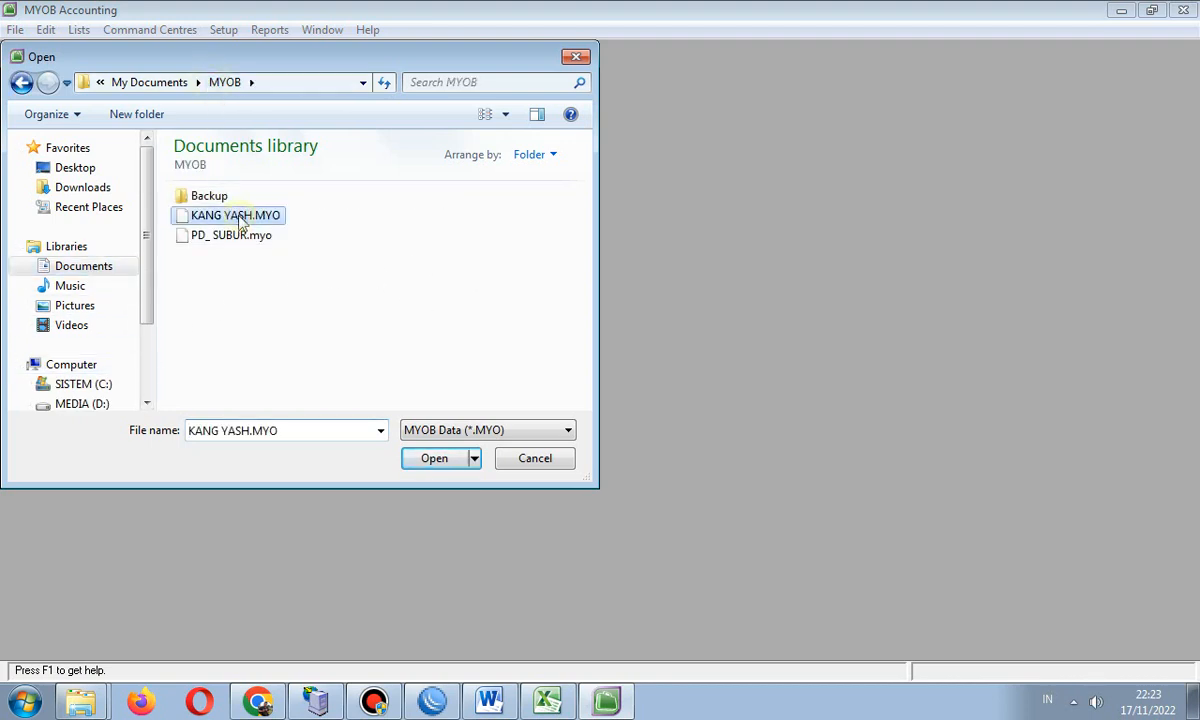
click(438, 460)
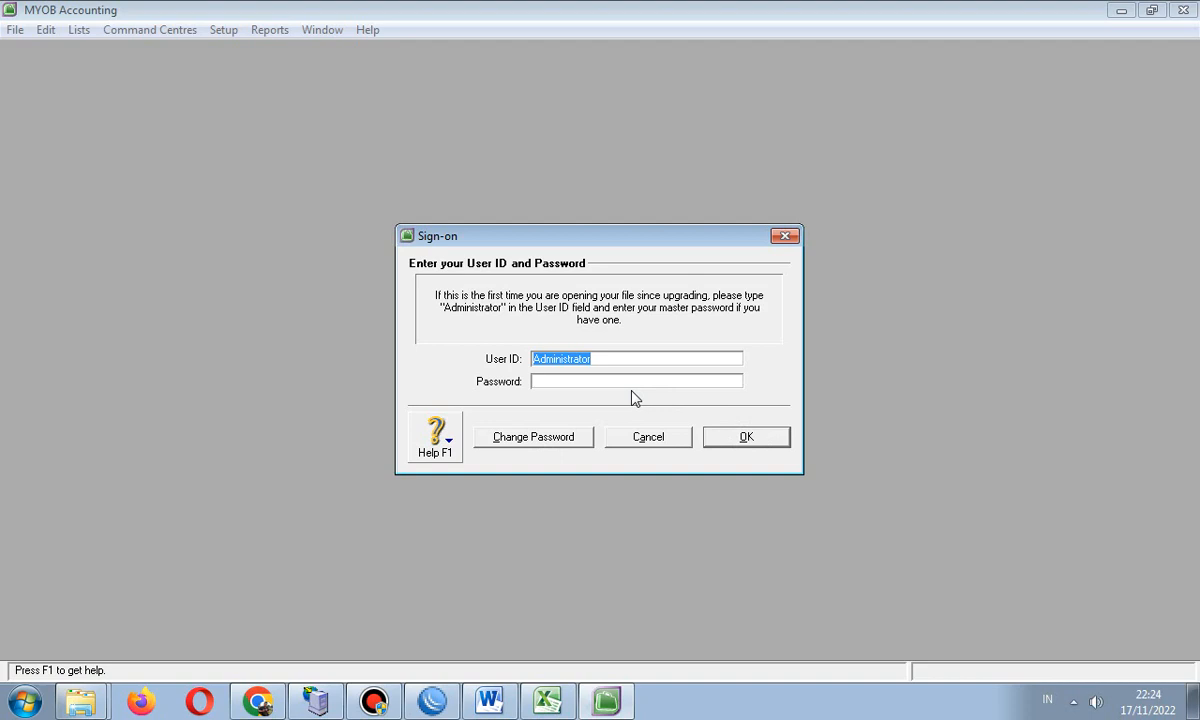
- Sign on and defer activation, acknowledging the 90-day activation notice
click(744, 438)
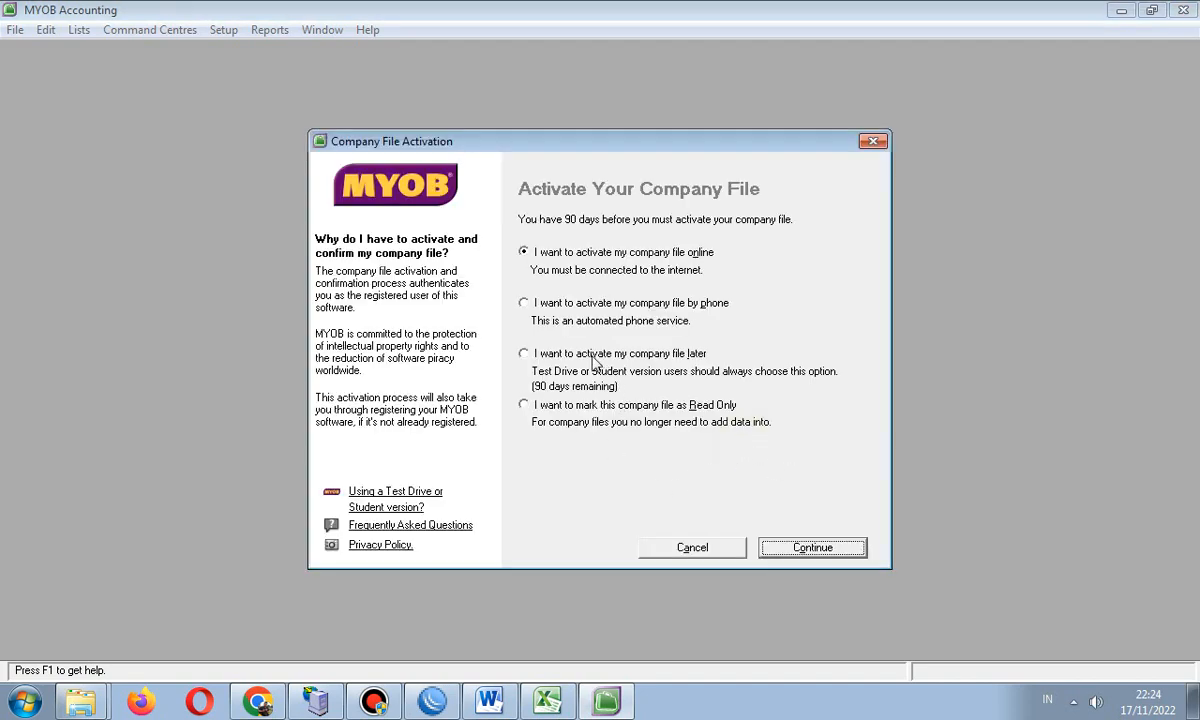
click(562, 353)
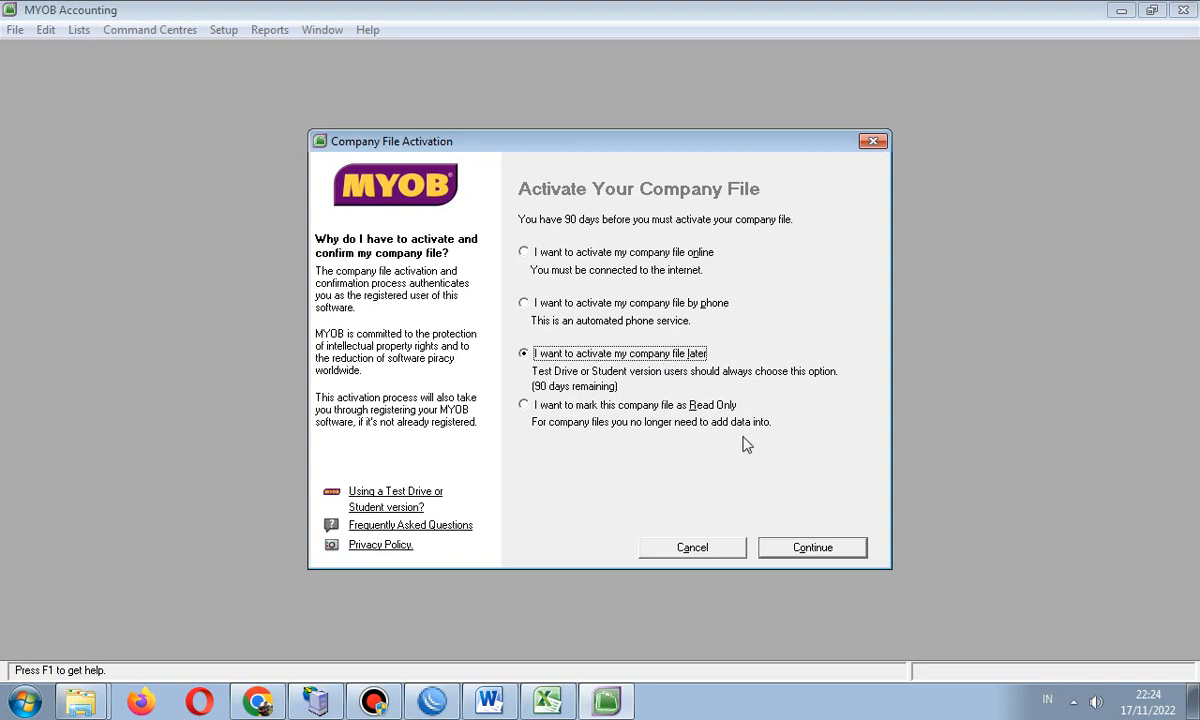
click(828, 552)
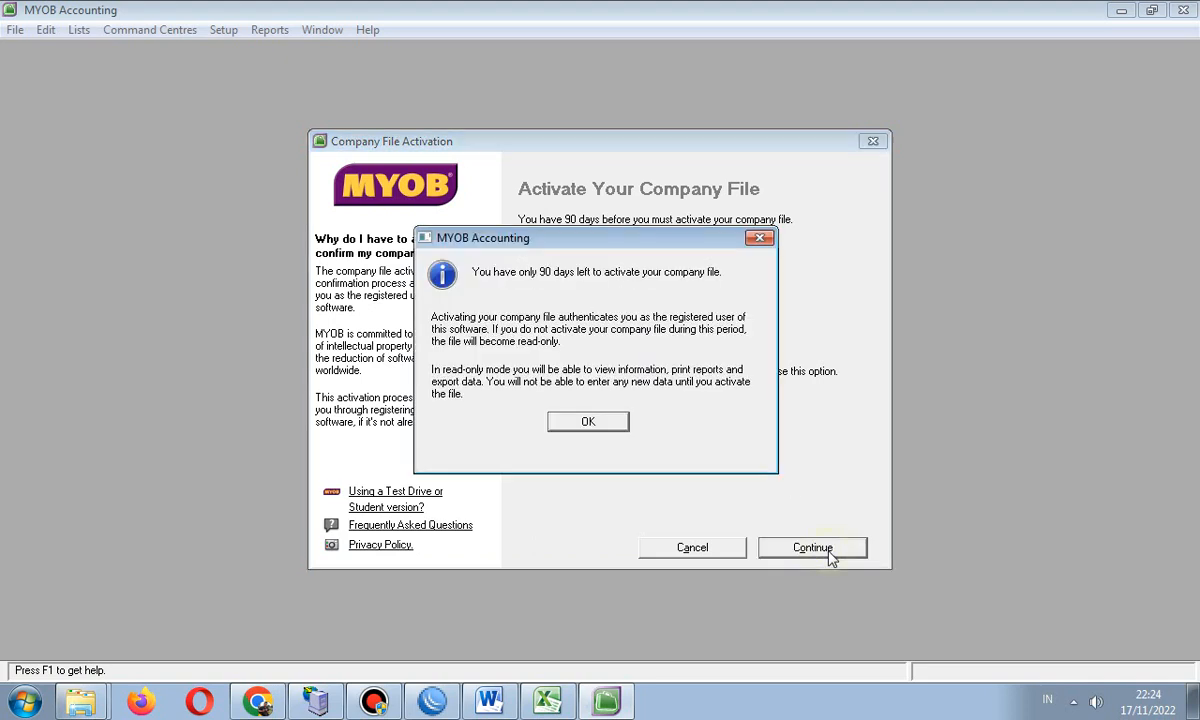
click(587, 420)
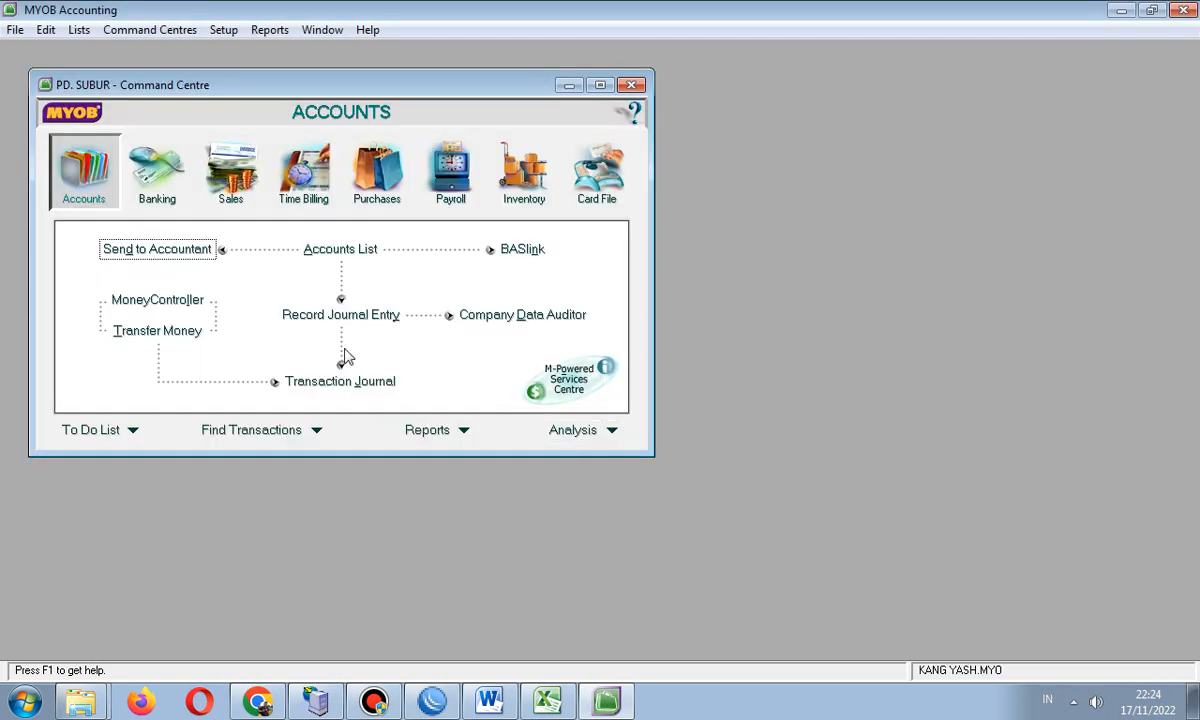
click(338, 263)
scroll(279, 277, down, 5)
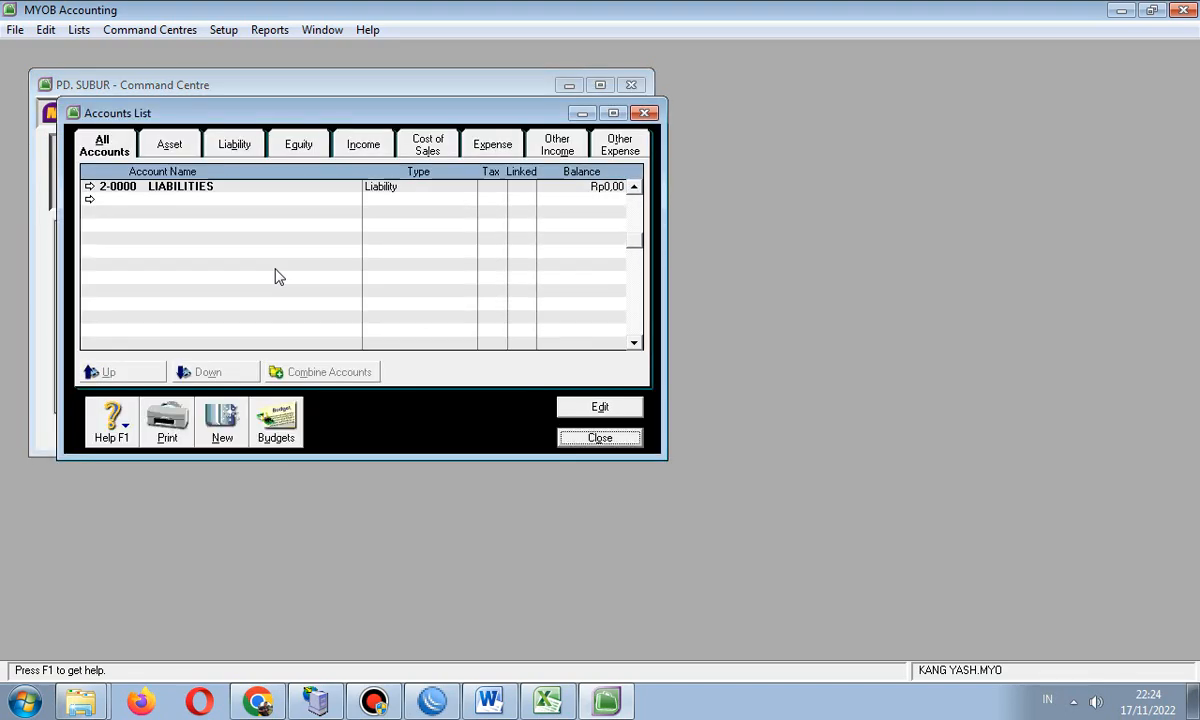
scroll(279, 277, down, 15)
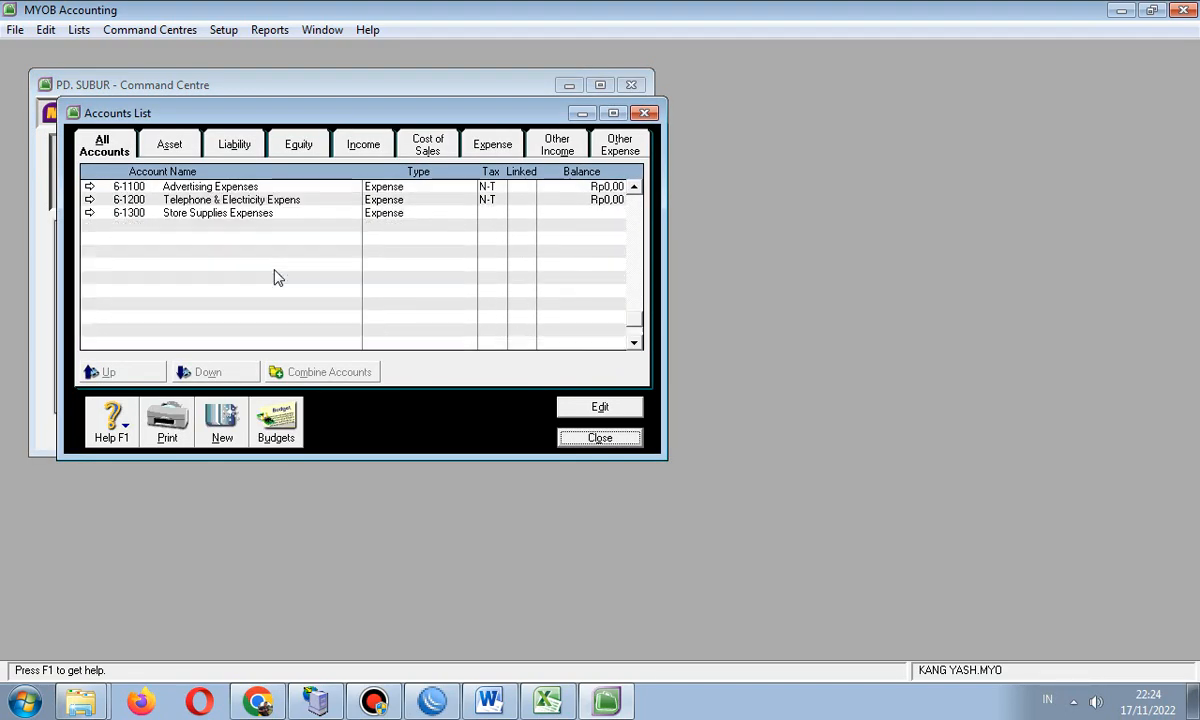
scroll(279, 277, up, 15)
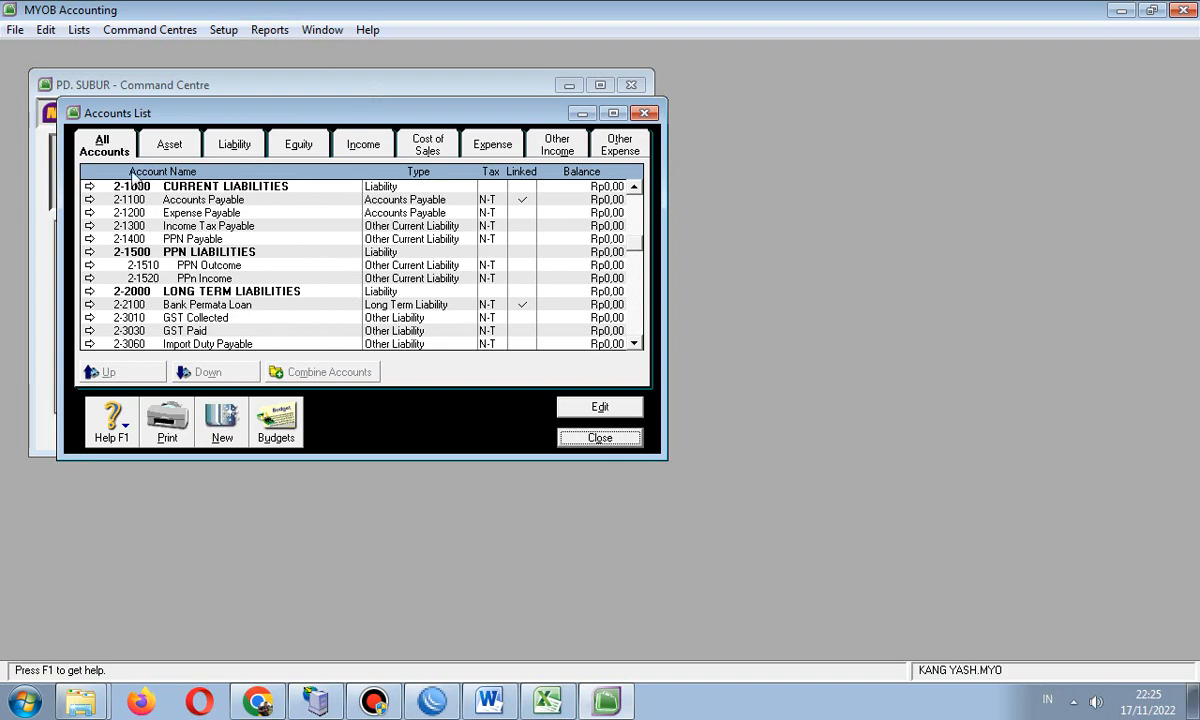
click(608, 113)
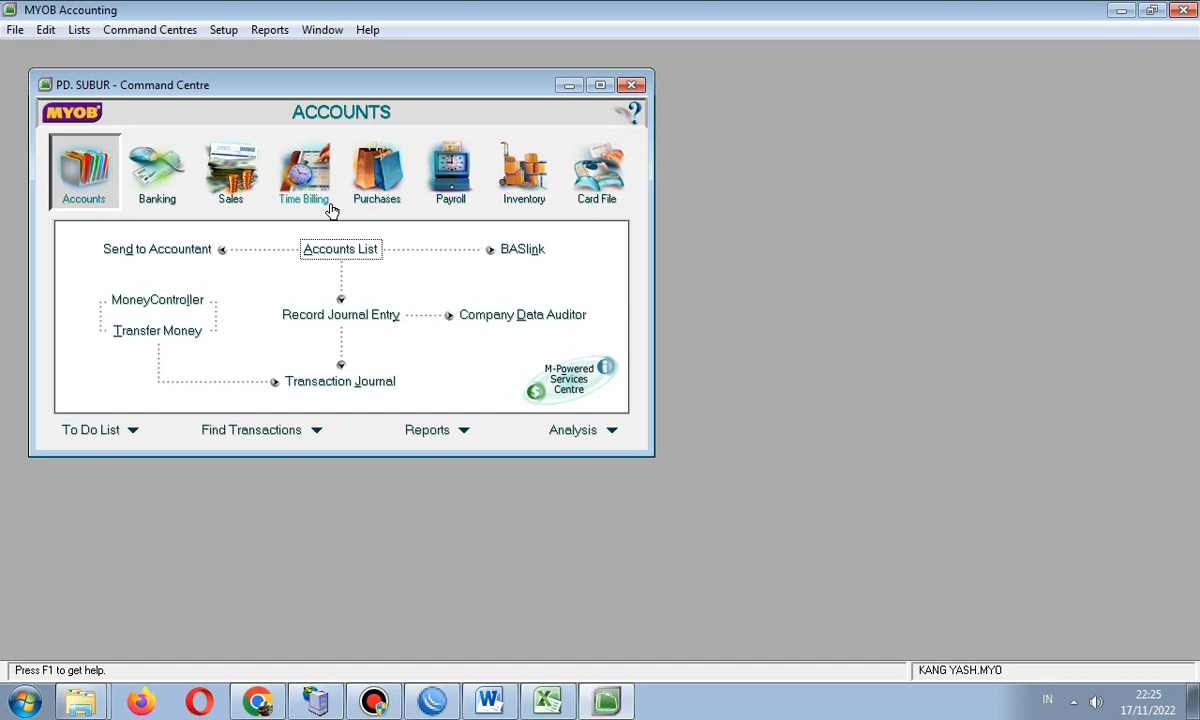
click(522, 315)
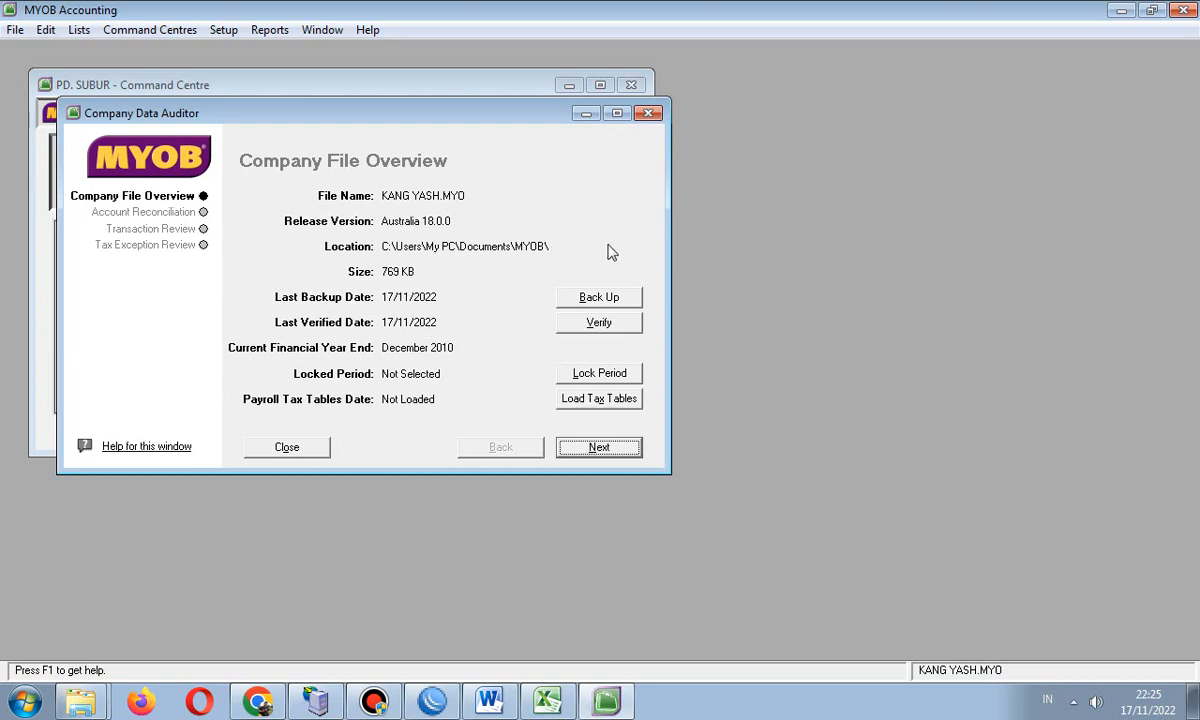
click(648, 113)
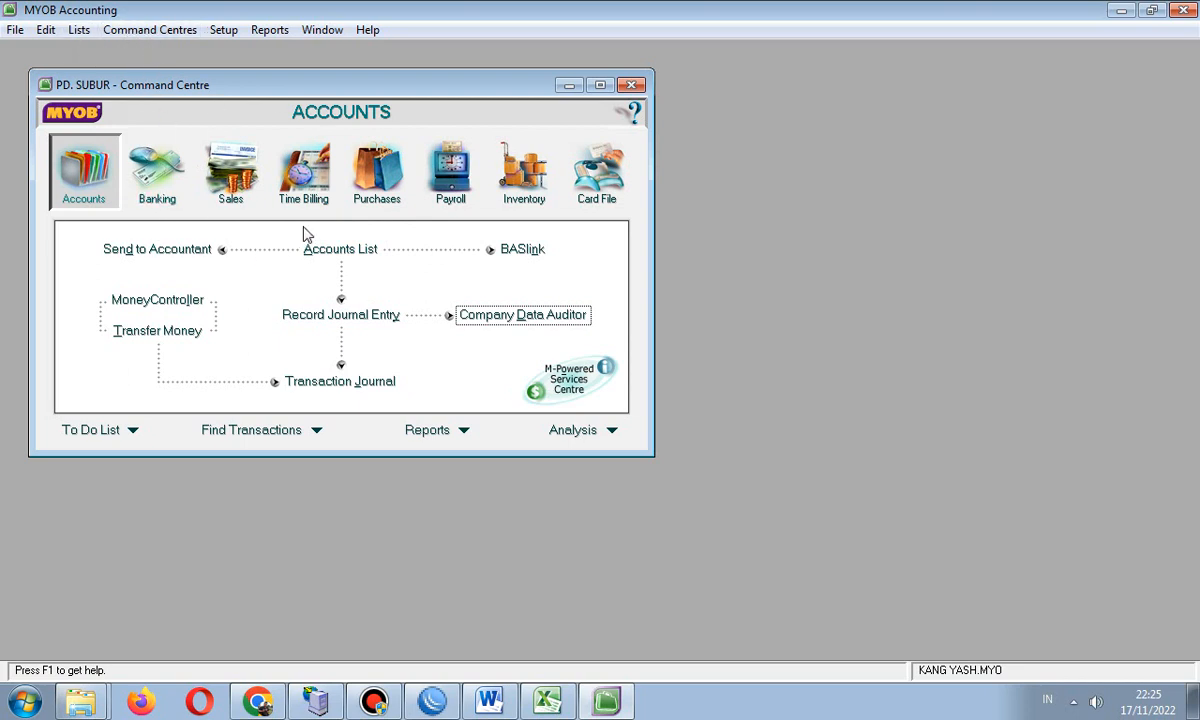
click(505, 318)
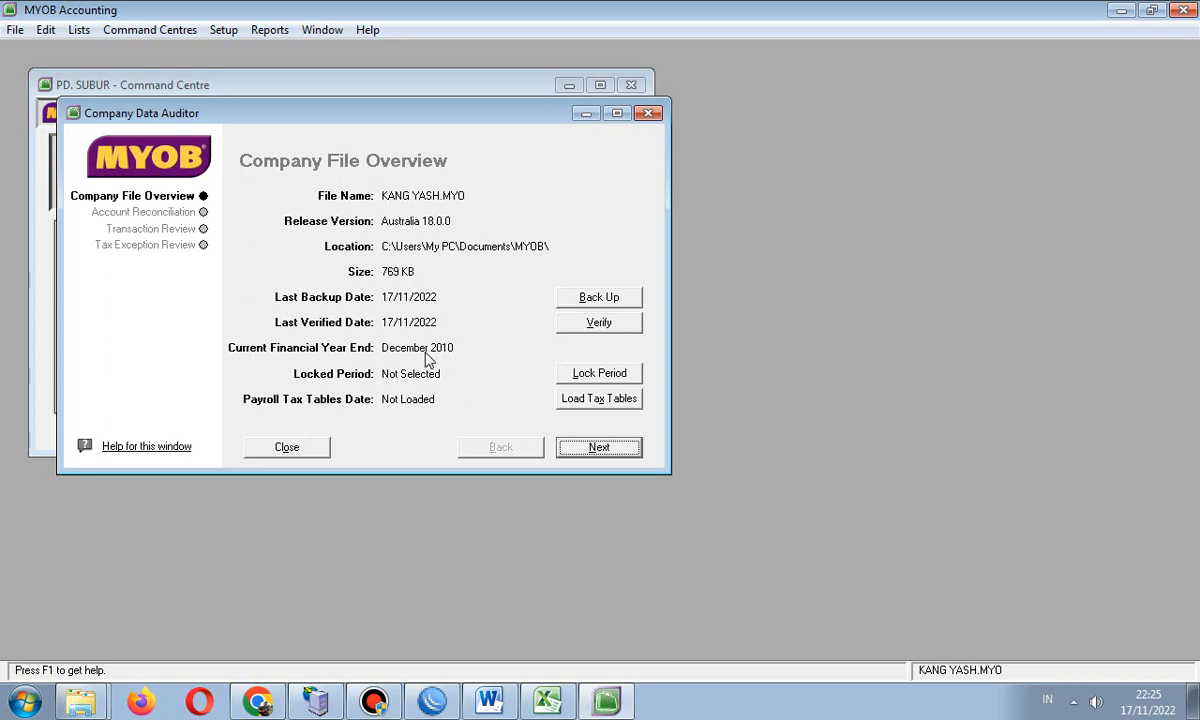
click(296, 449)
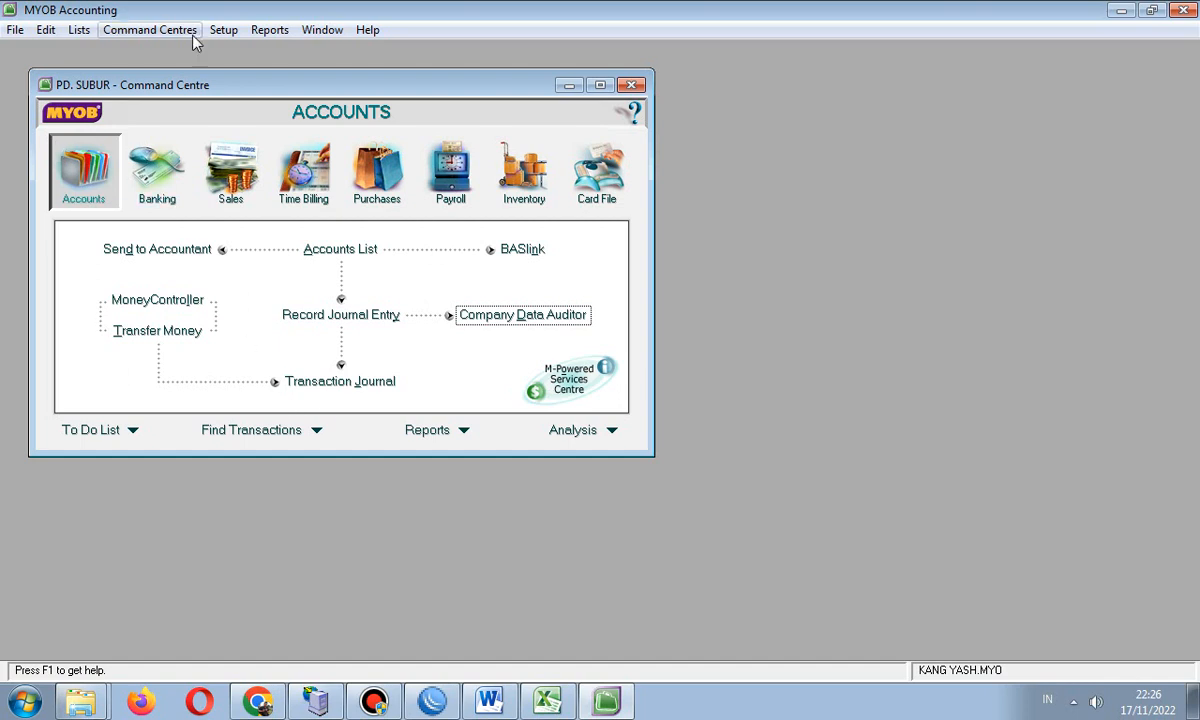
- Check the PD. SUBUR company information against the Word document, then quit MYOB Accounting
click(222, 32)
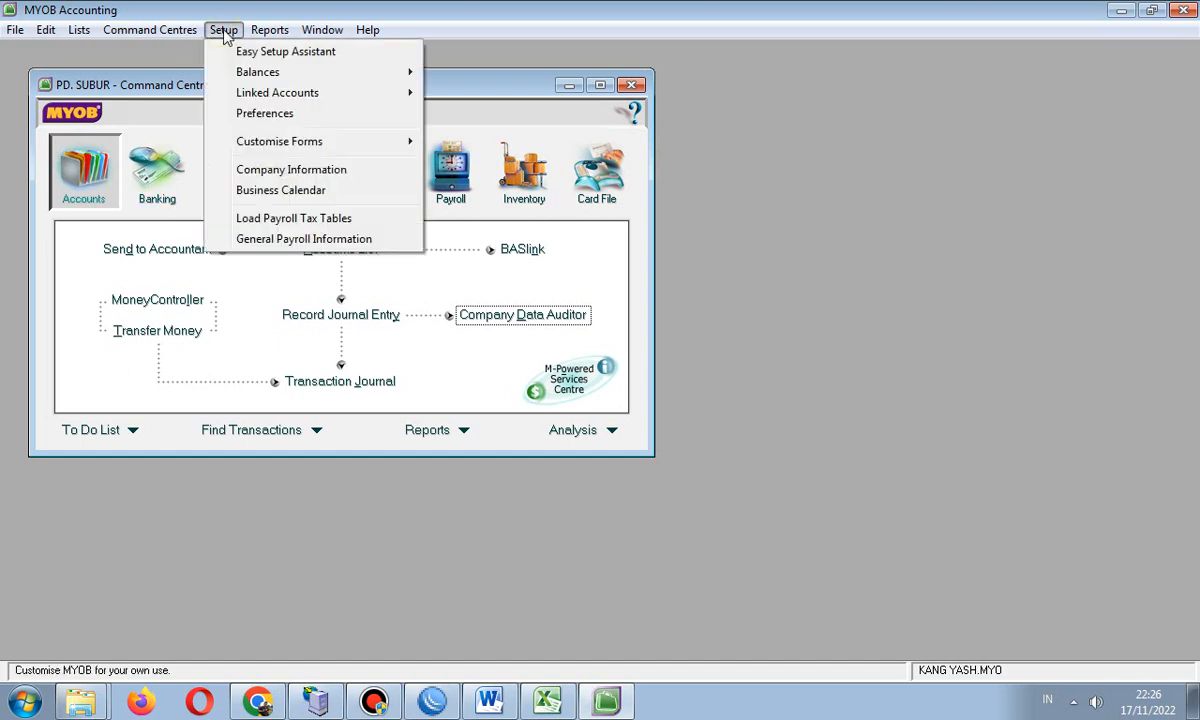
click(318, 169)
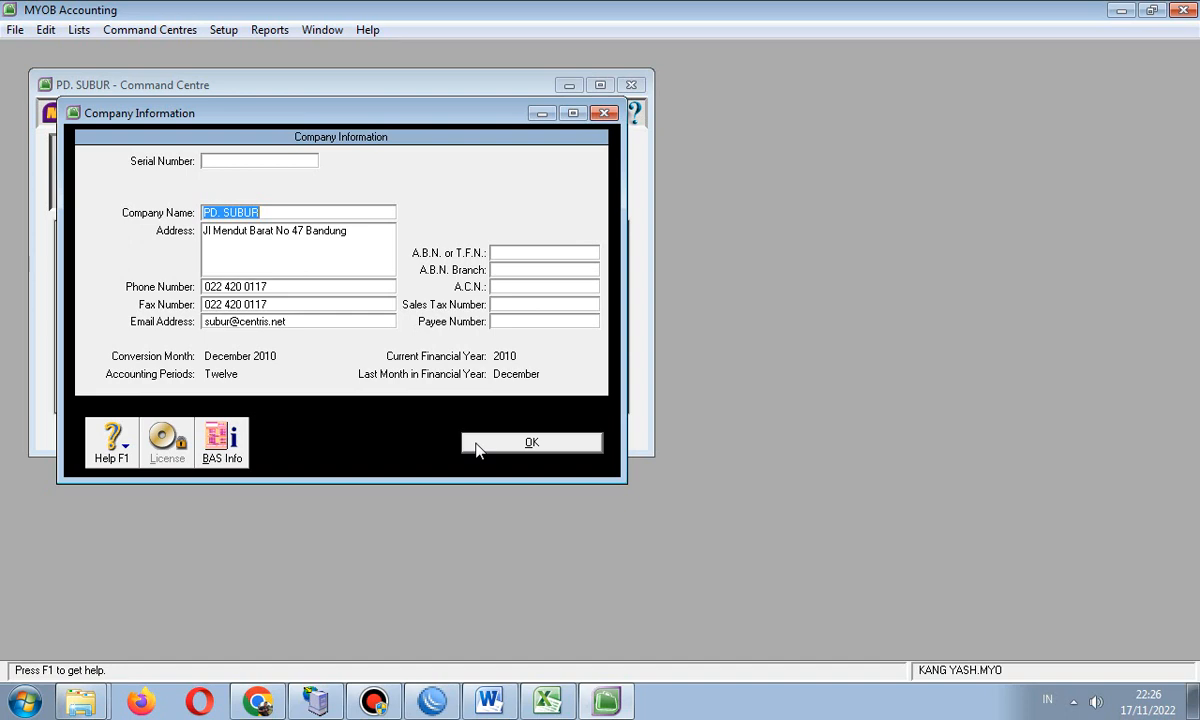
click(489, 700)
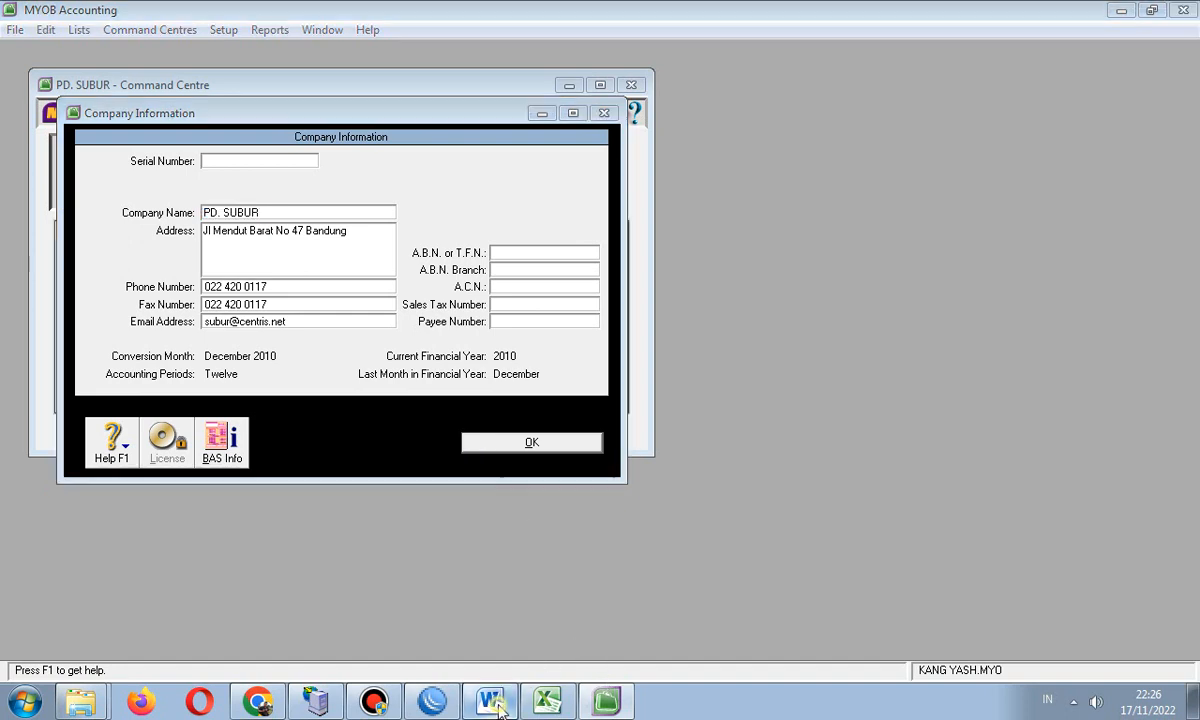
drag(1191, 343, 1192, 470)
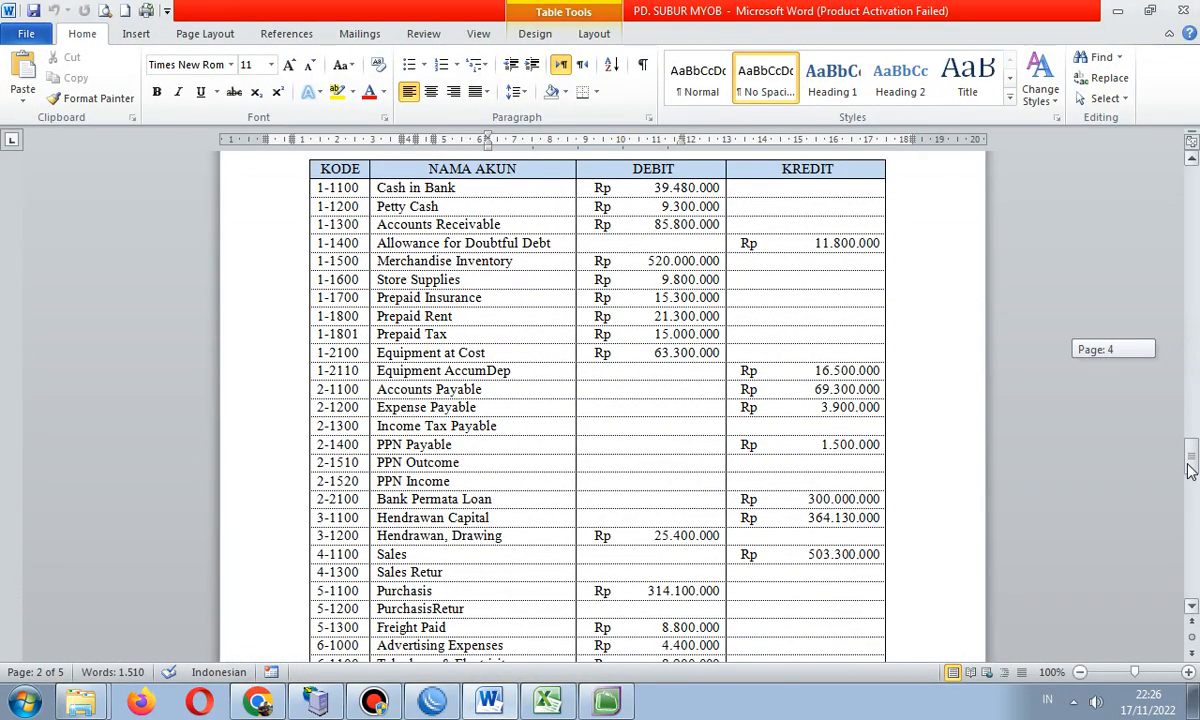
click(1178, 12)
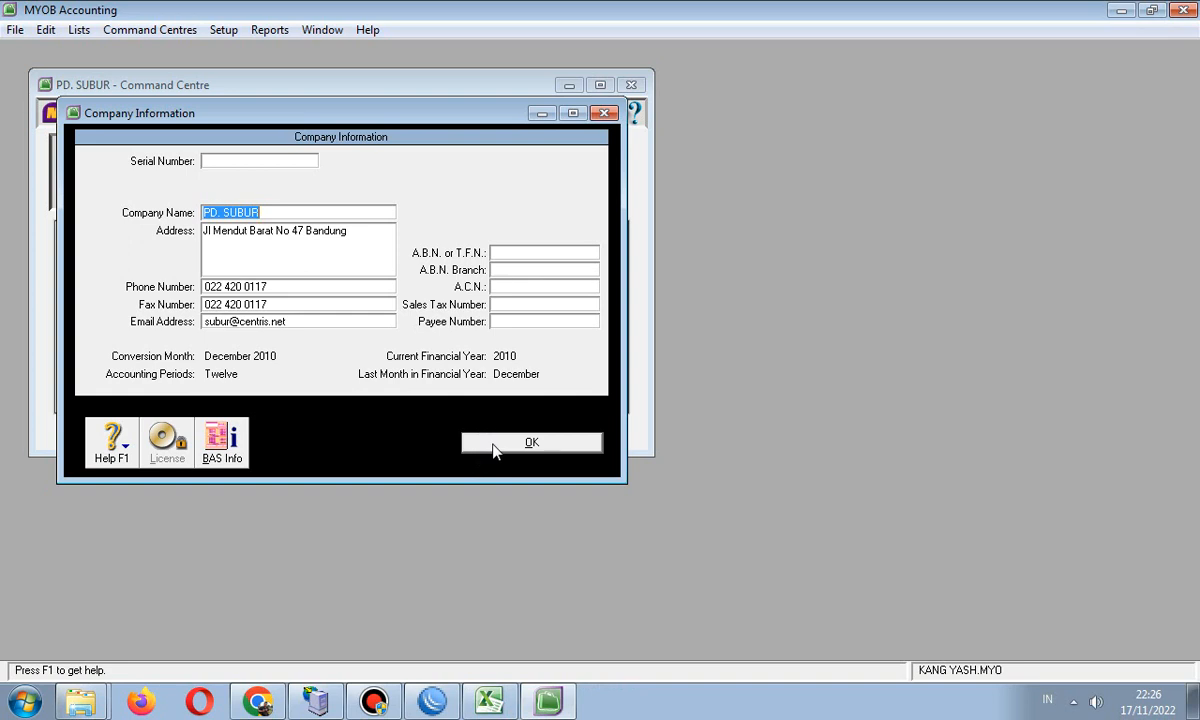
click(490, 450)
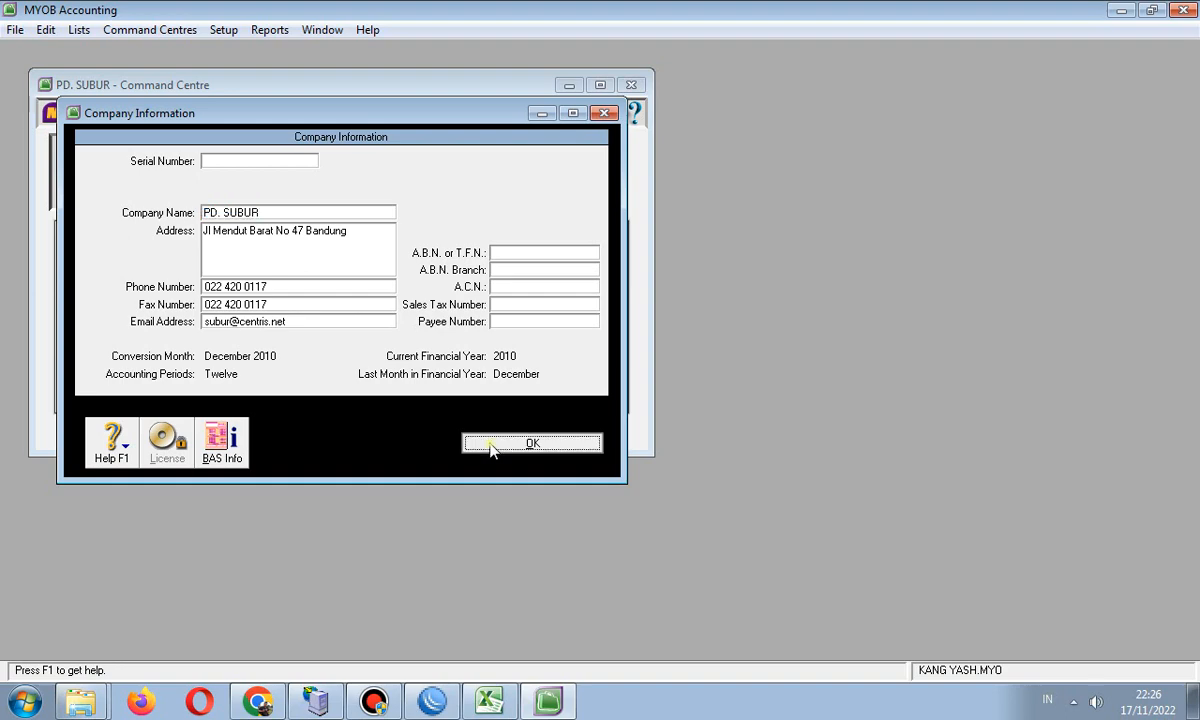
click(1190, 10)
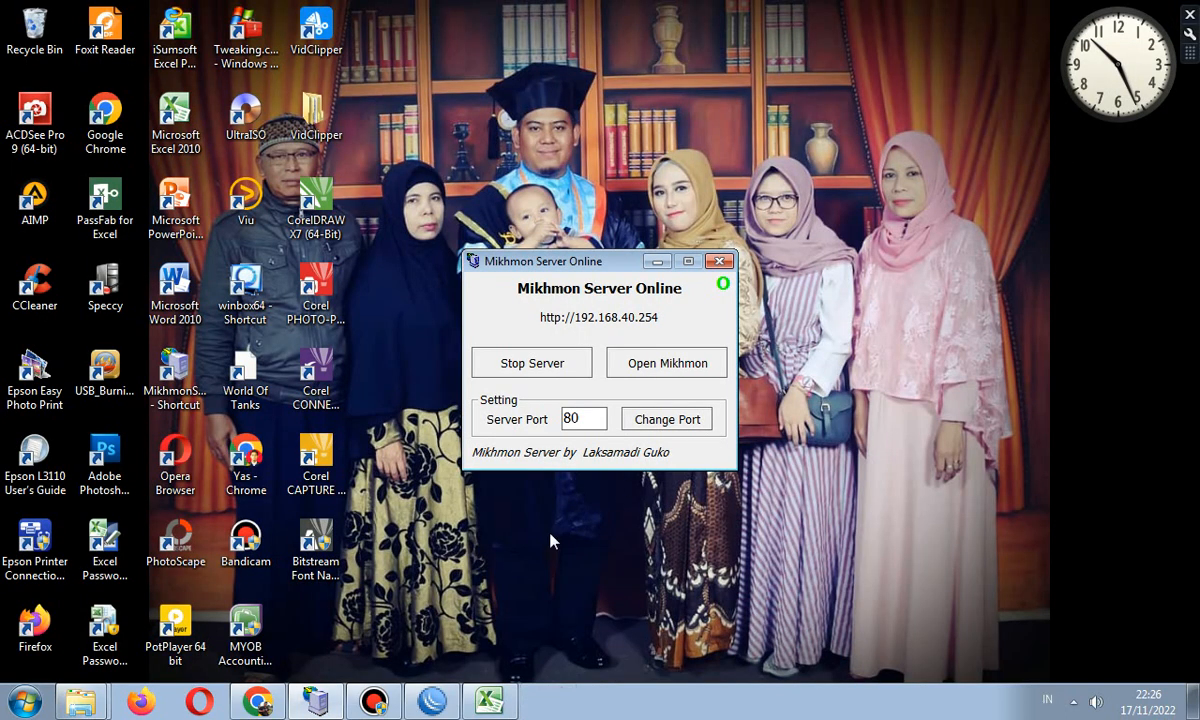